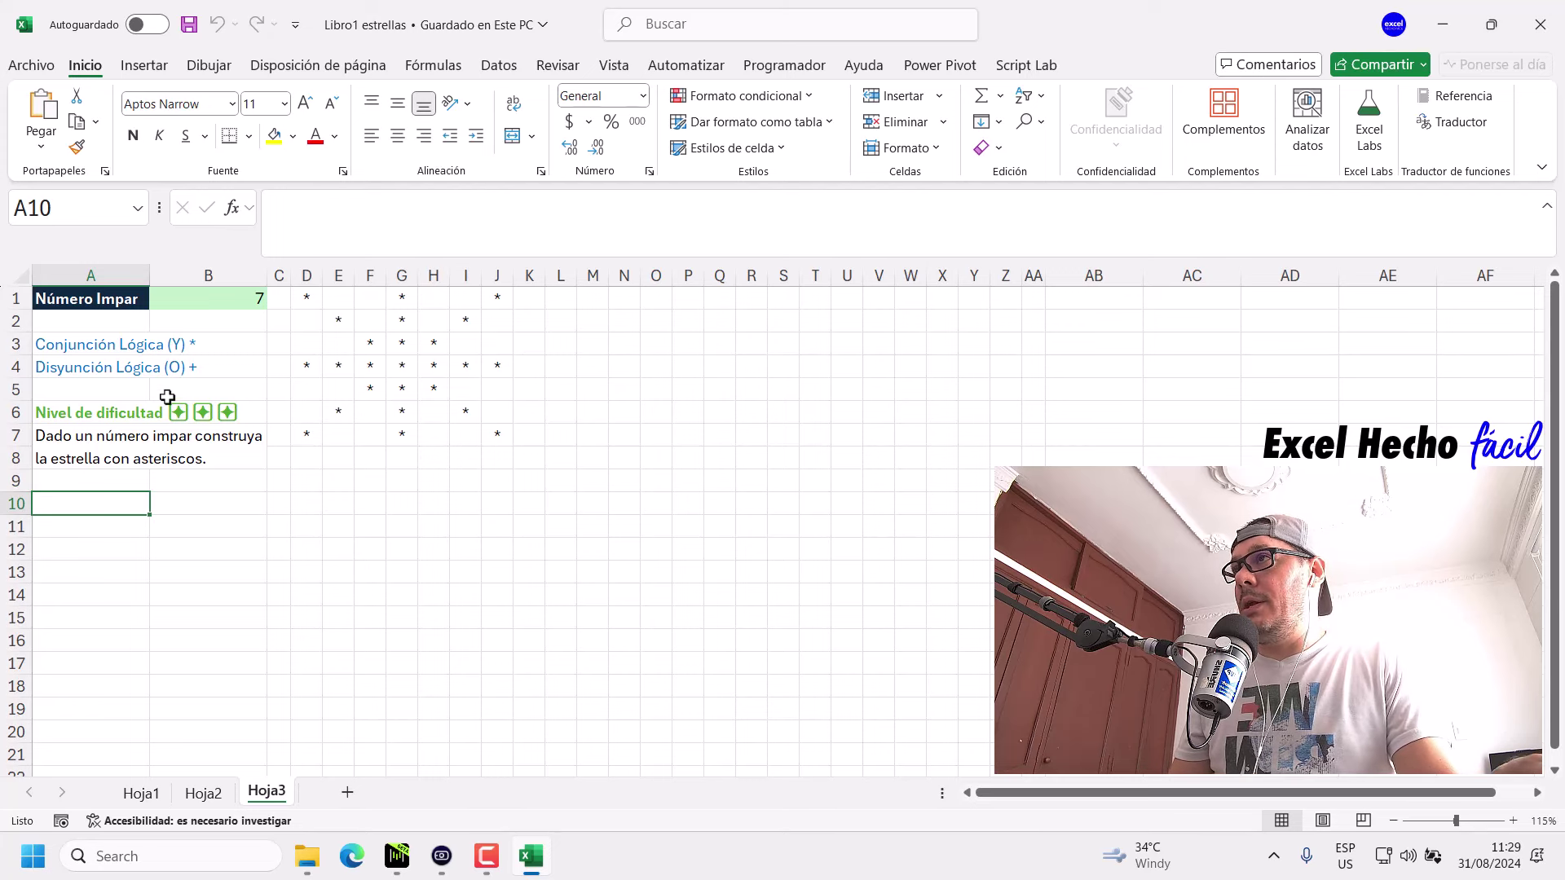
Review the Conjunción Lógica (Y) and Disyunción Lógica (O) labels, the task notes and the odd number 7 in B1.
left_click_drag(49, 346, 203, 344)
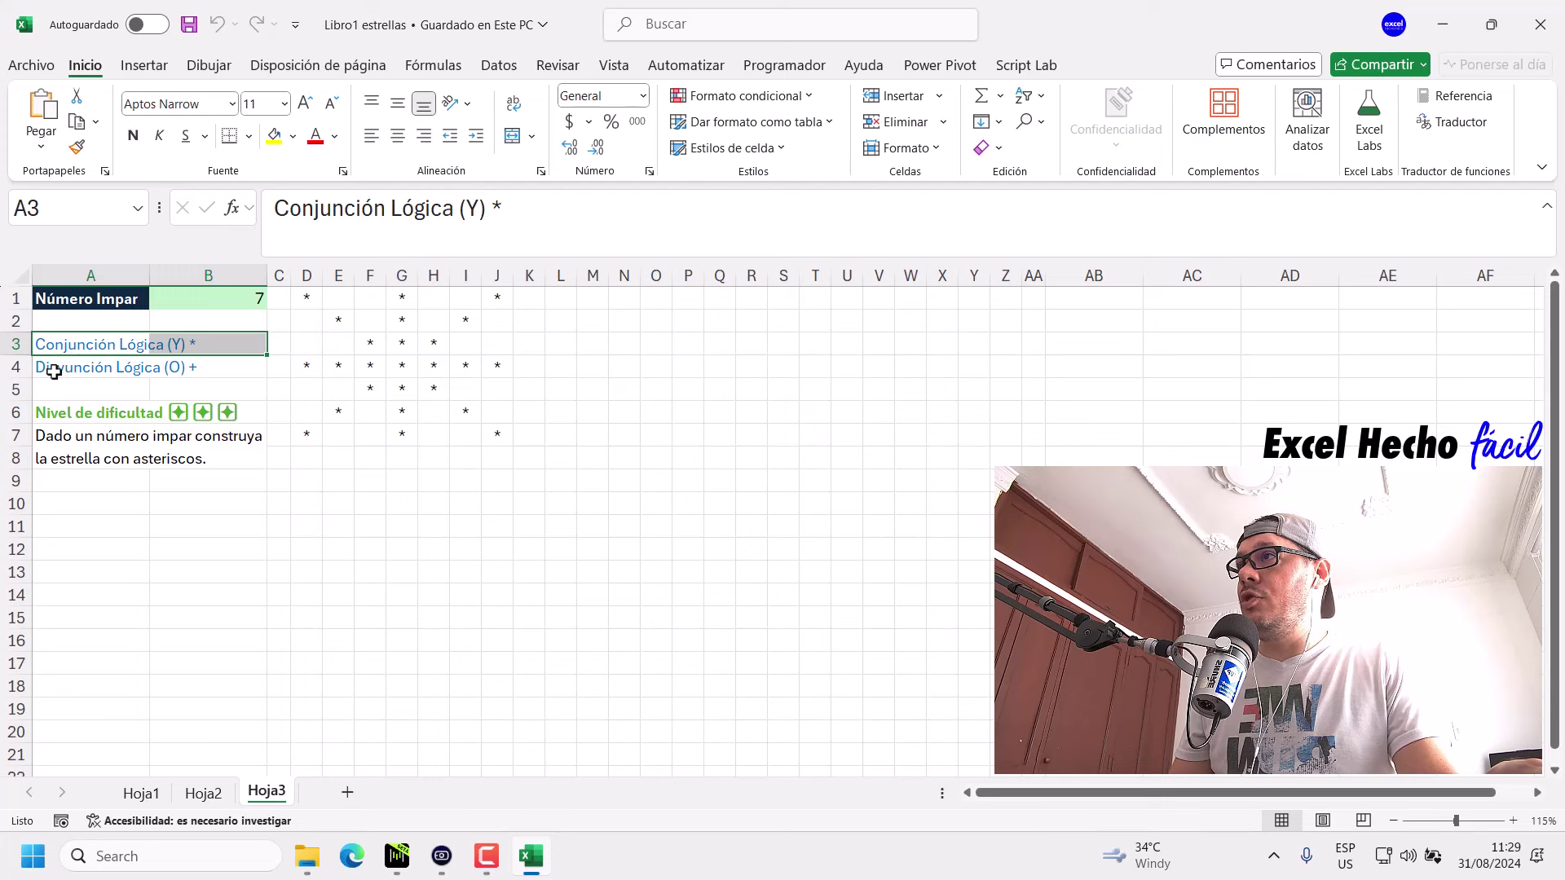
left_click_drag(54, 371, 167, 367)
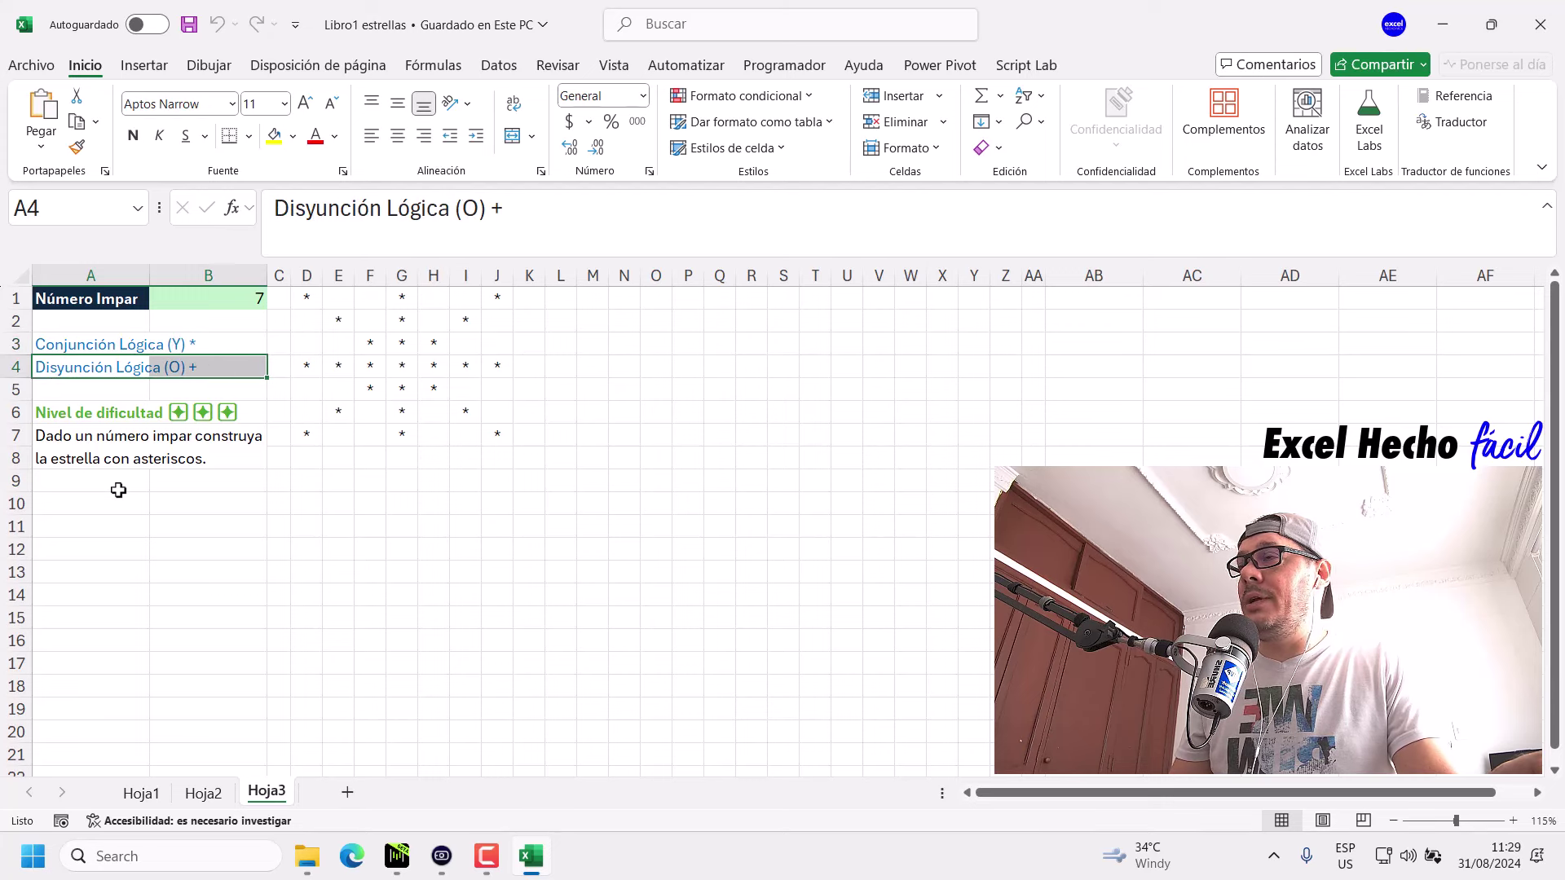
left_click(170, 323)
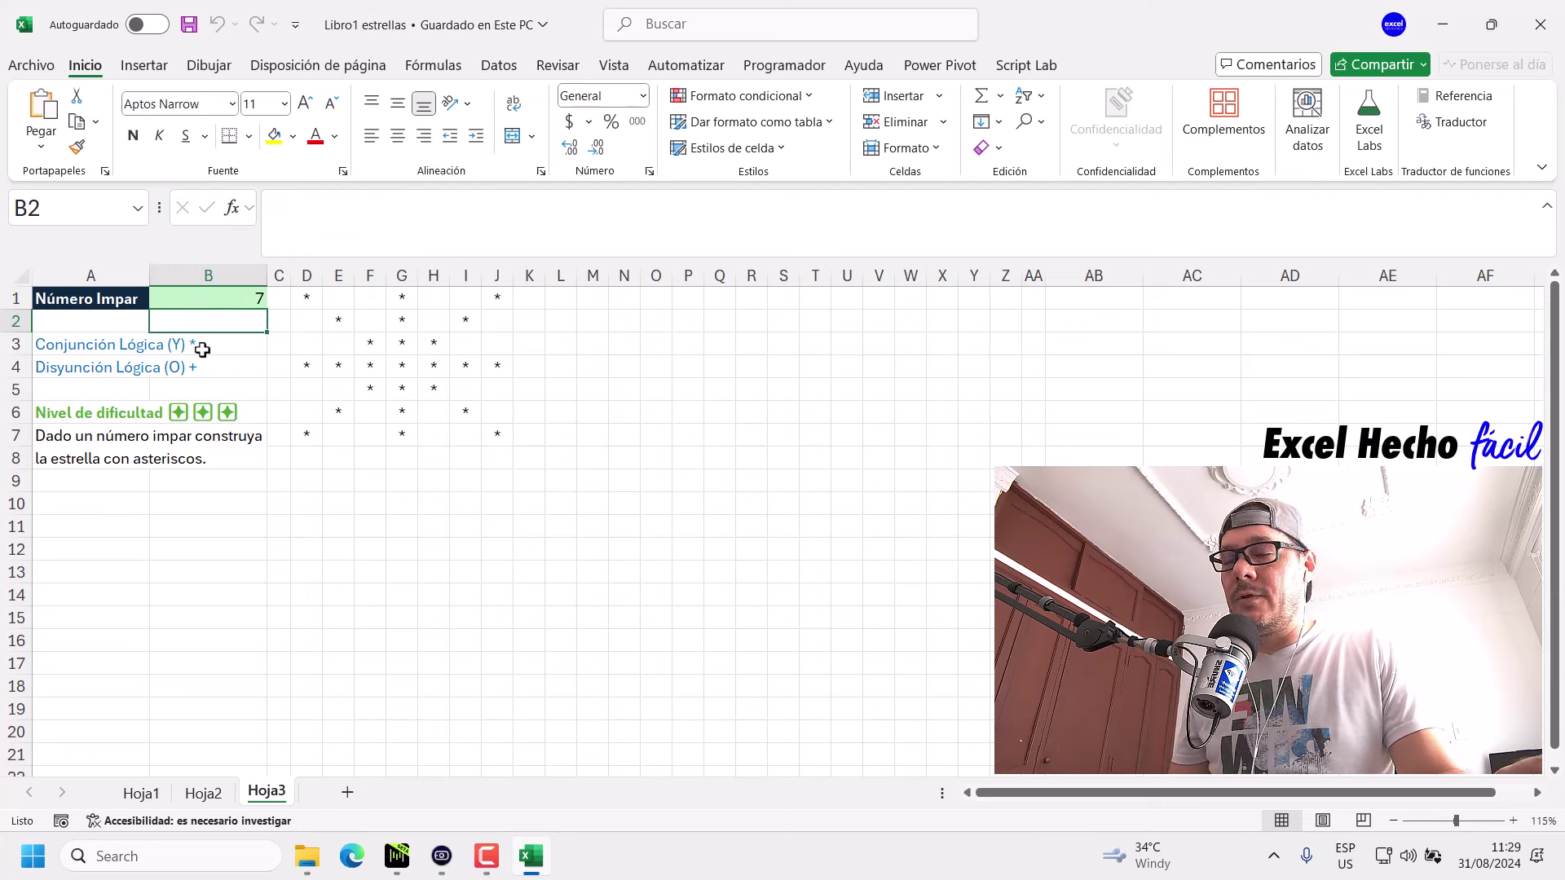
left_click(58, 498)
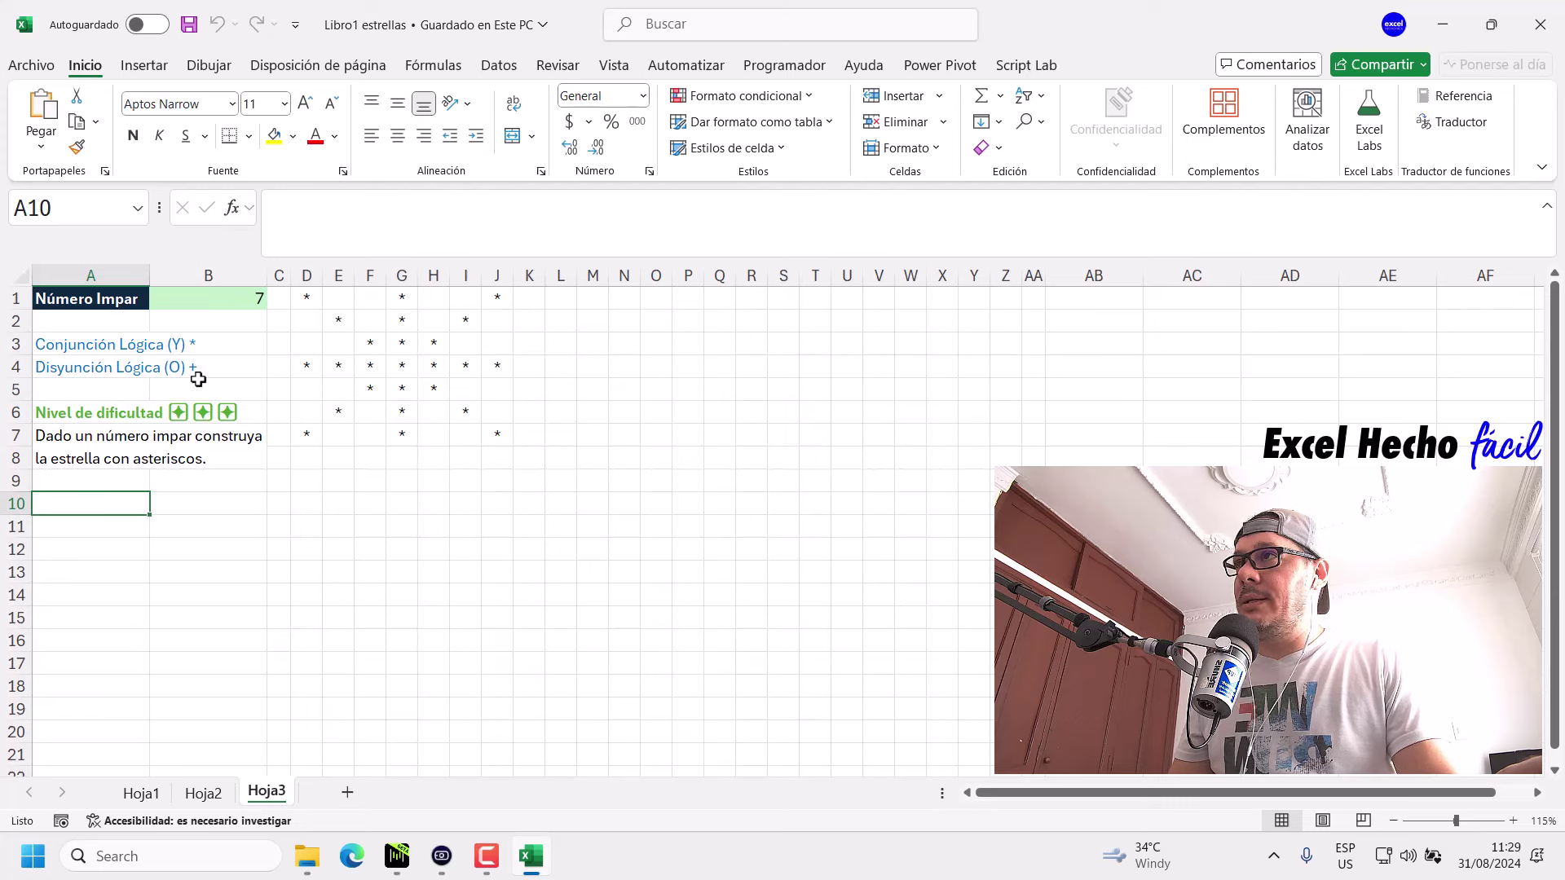
left_click(157, 446)
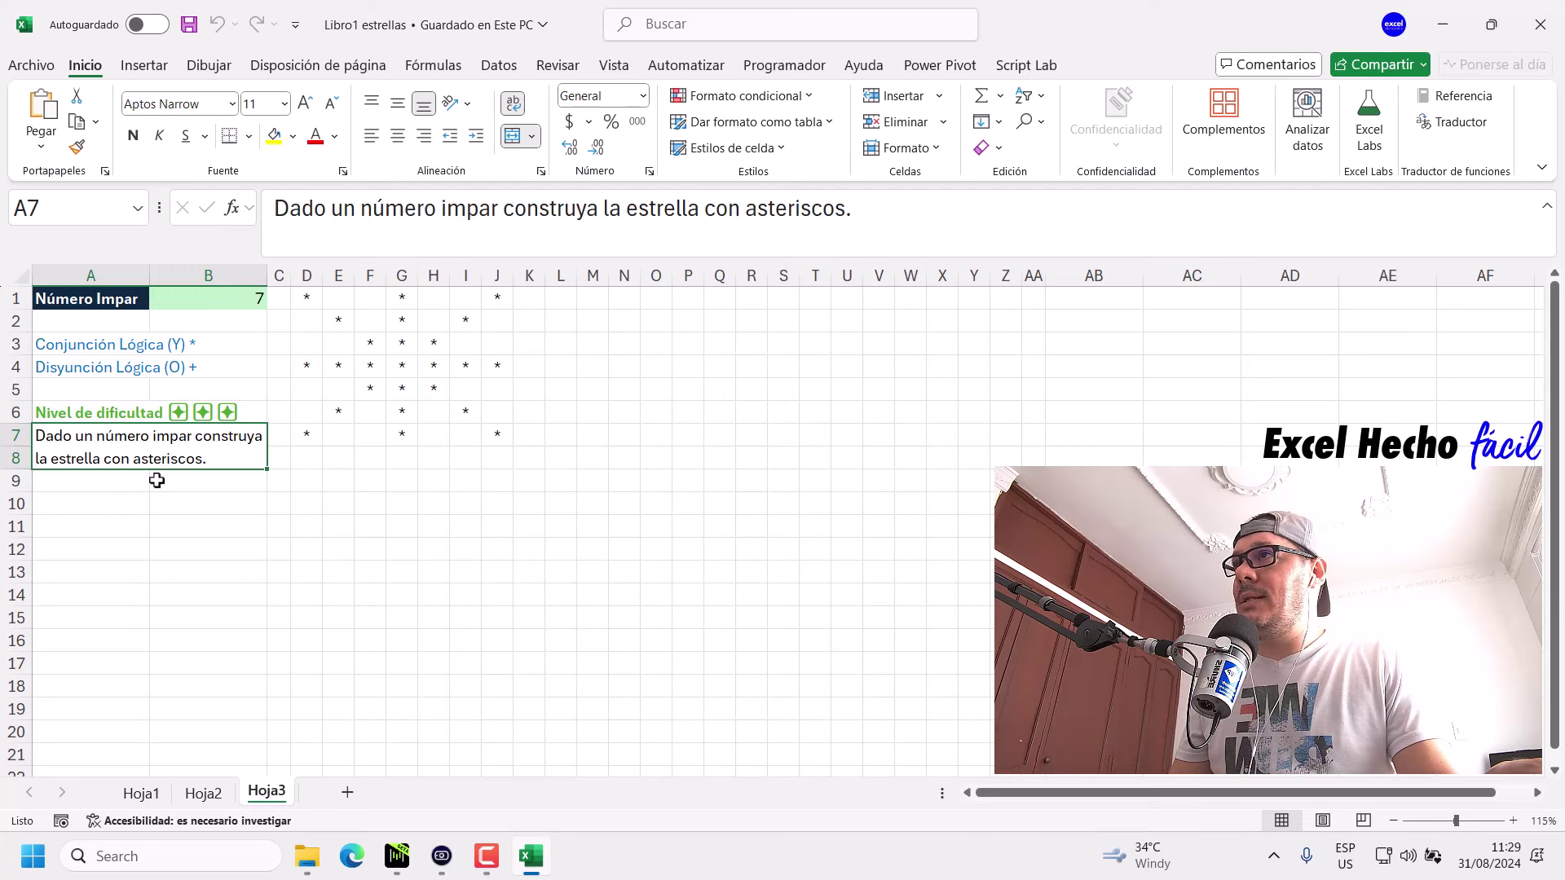
mouse_move(306, 303)
left_mouse_down()
mouse_move(499, 295)
mouse_move(499, 432)
left_mouse_up()
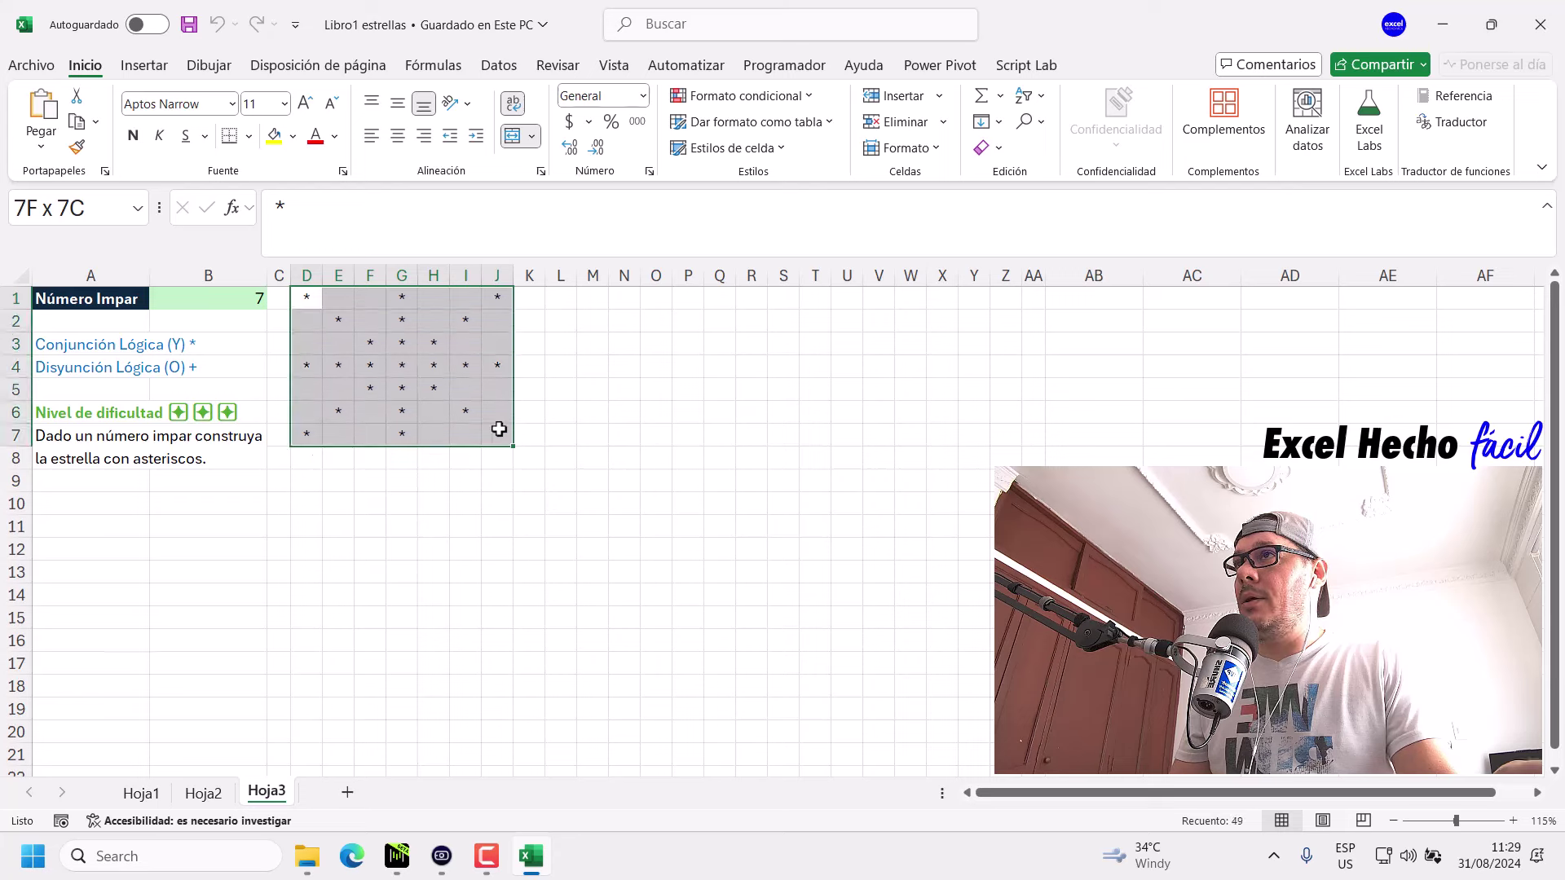
left_click(73, 444)
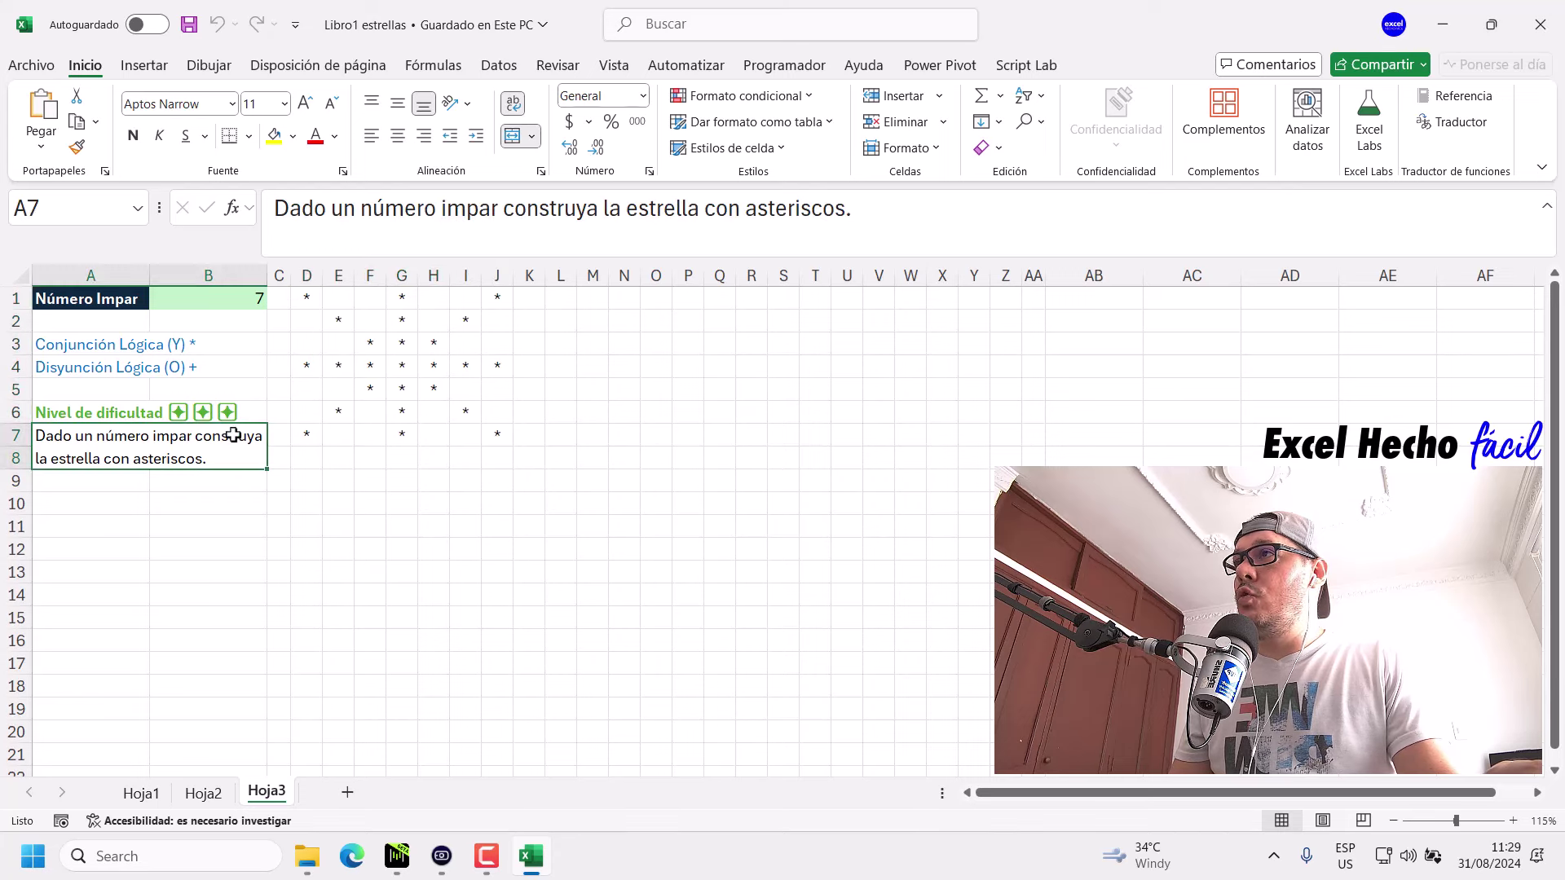
left_click(94, 505)
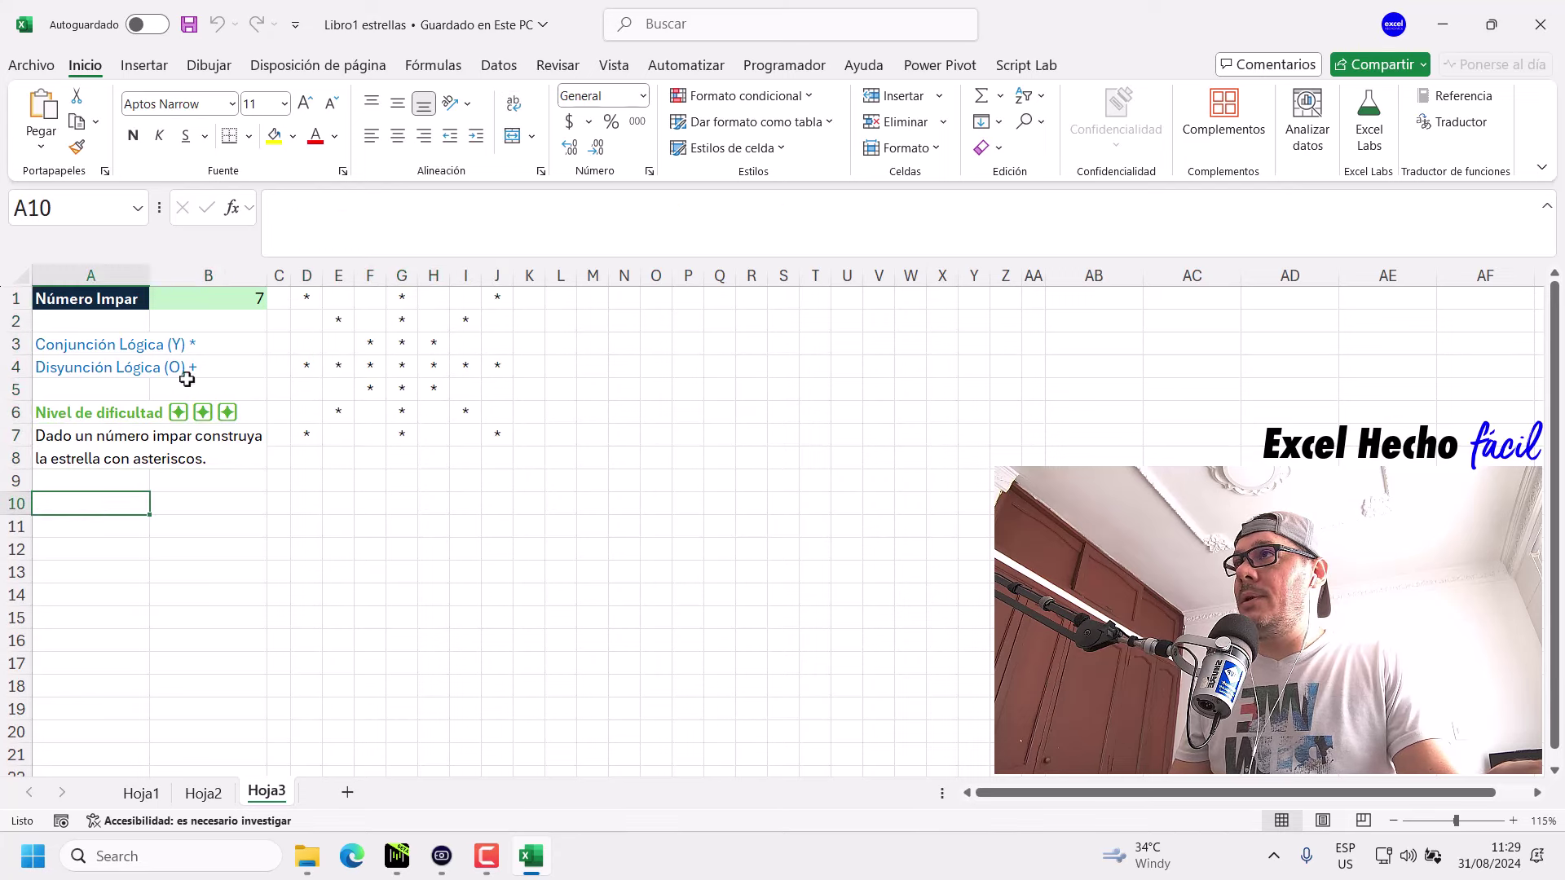
left_click(186, 297)
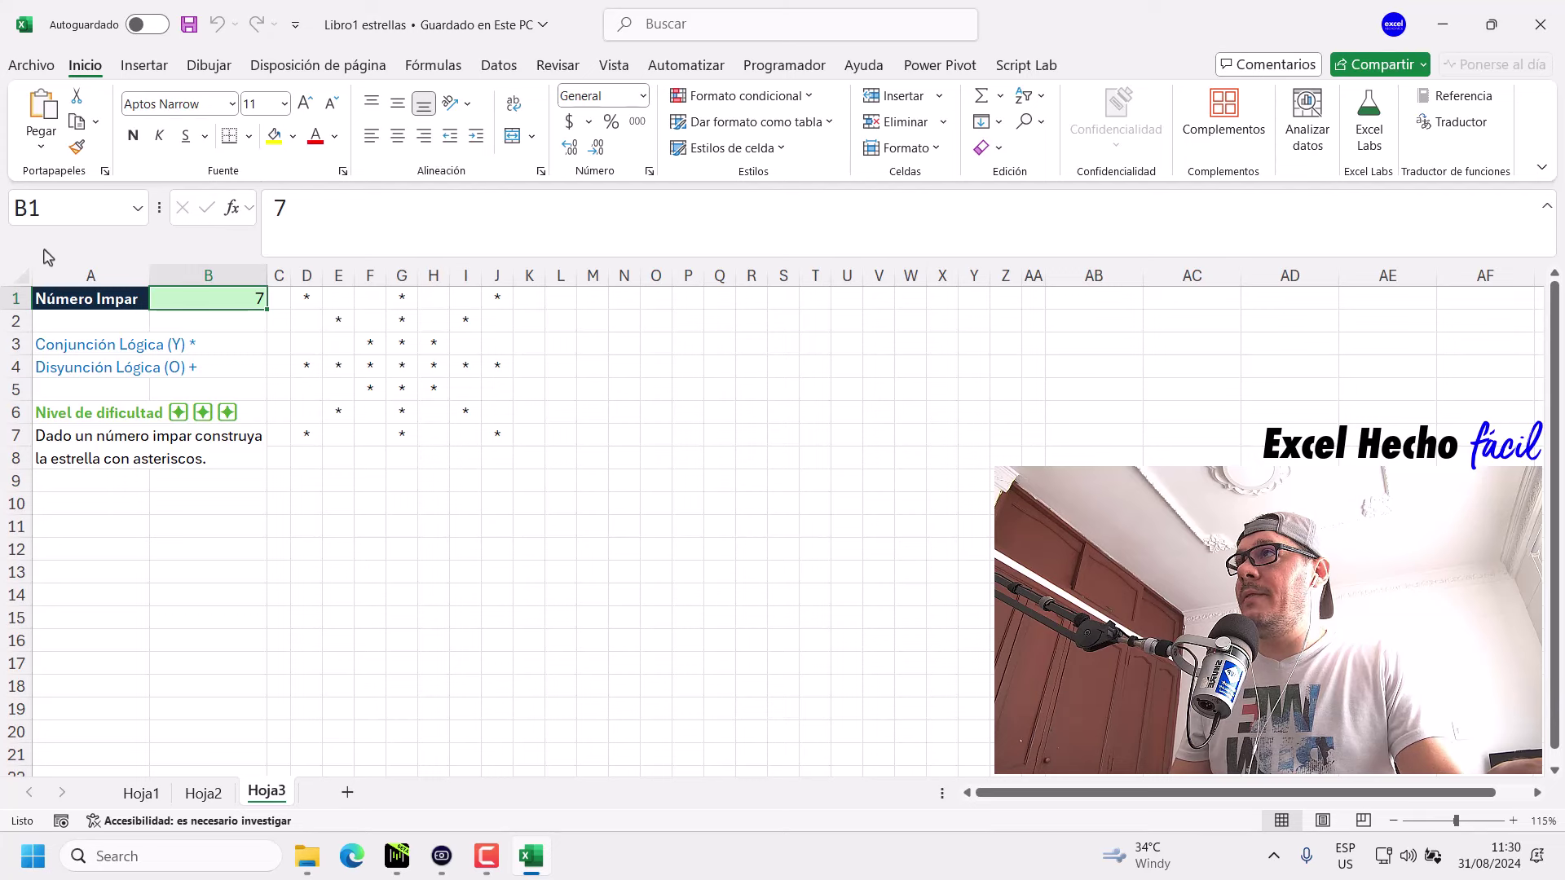
Highlight the 7 by 7 asterisk star grid and the empty cells to its right.
left_click(306, 296)
left_click_drag(305, 296, 493, 440)
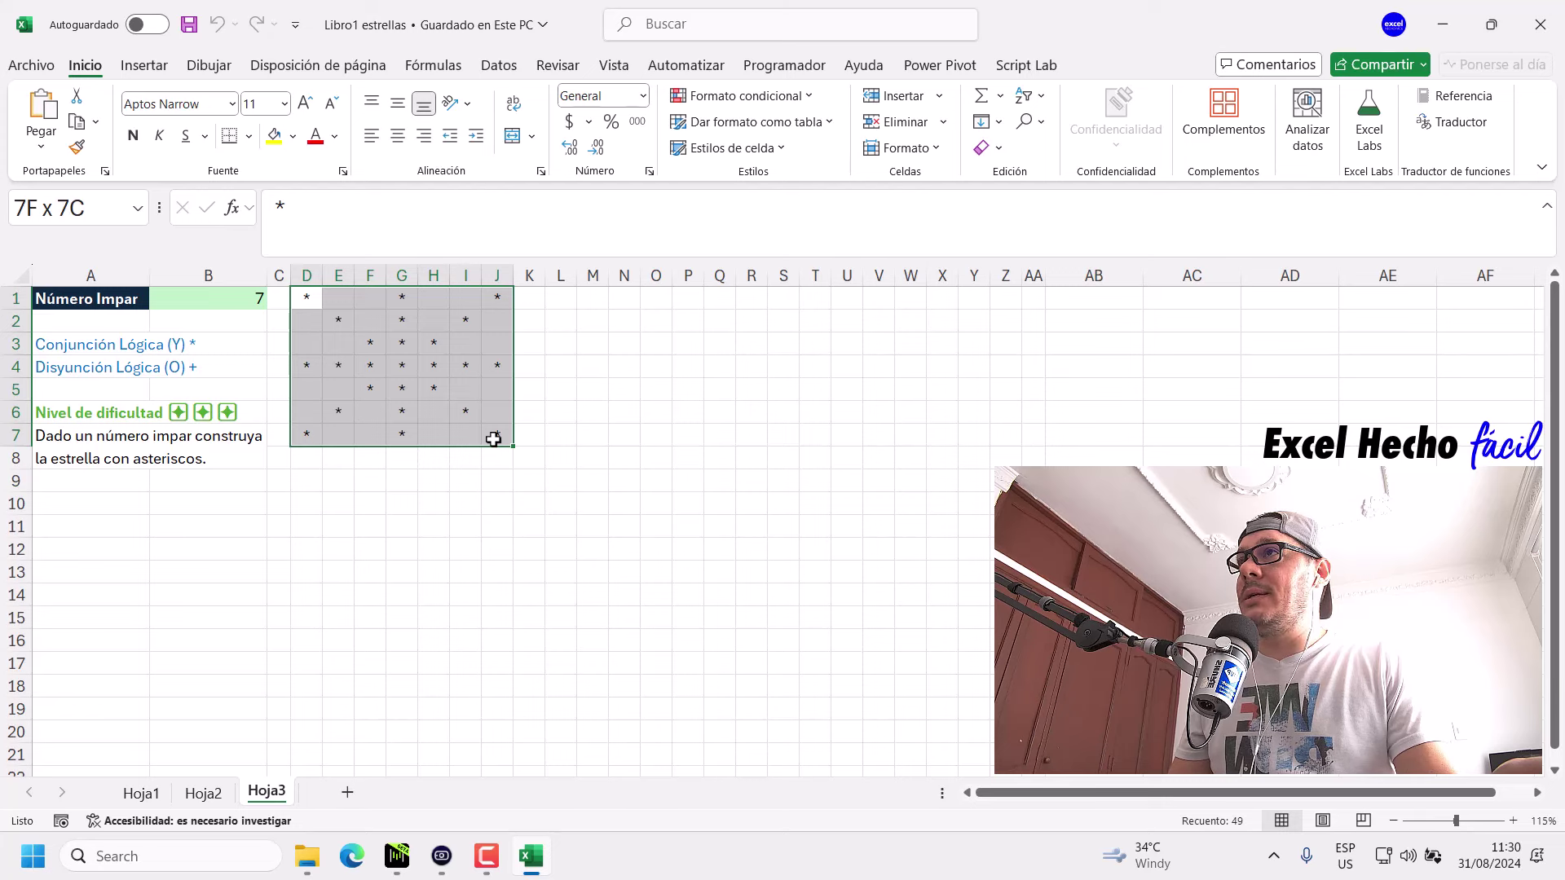
left_click_drag(493, 439, 494, 439)
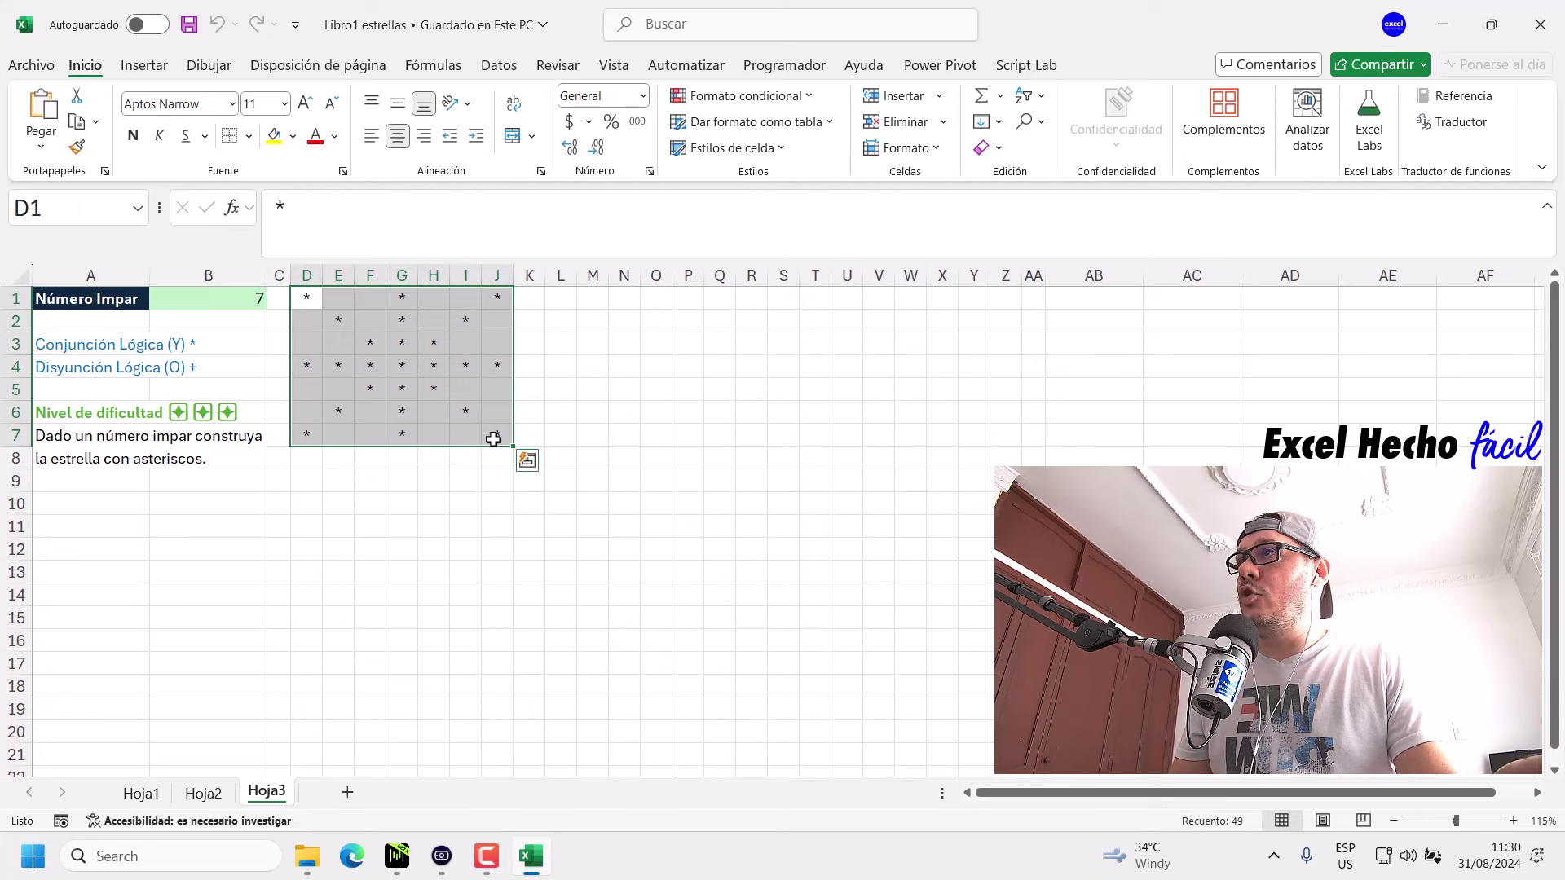
left_click(245, 298)
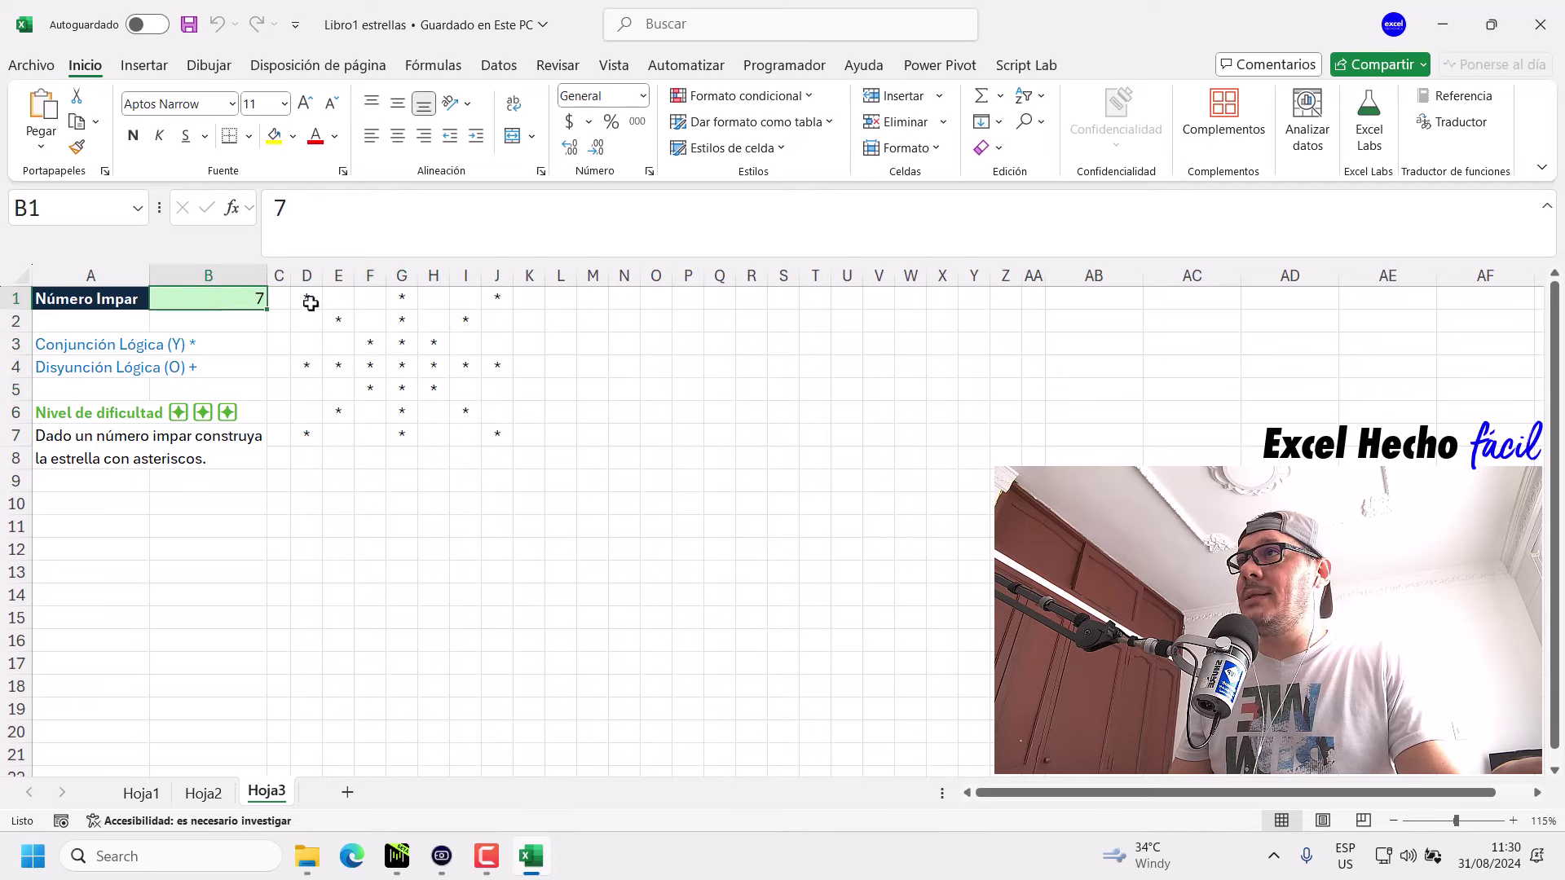
left_click_drag(311, 303, 487, 437)
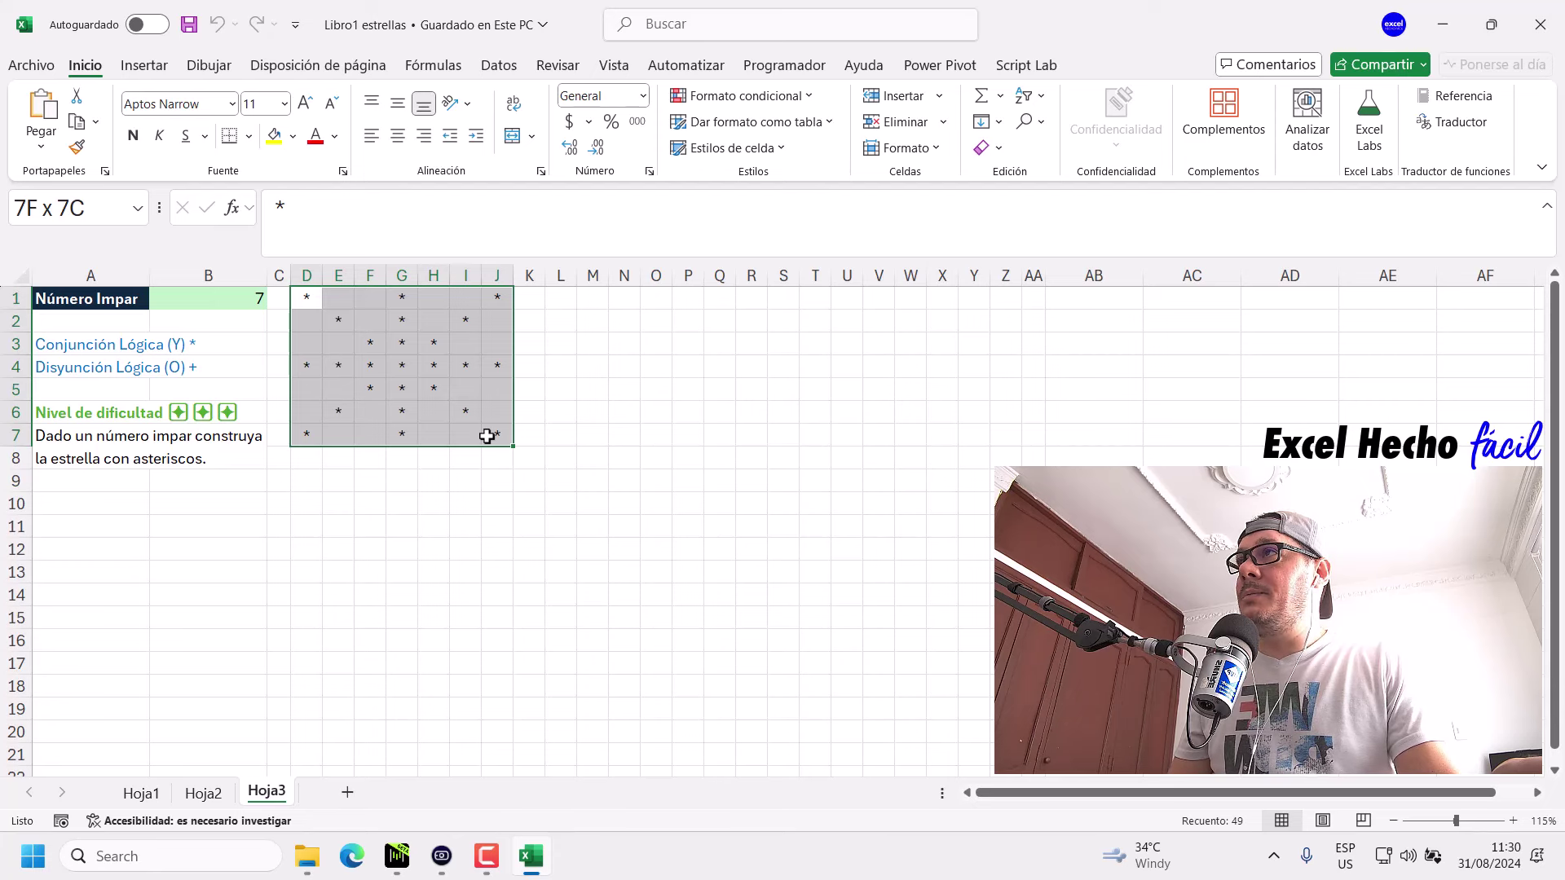
left_click_drag(486, 437, 486, 437)
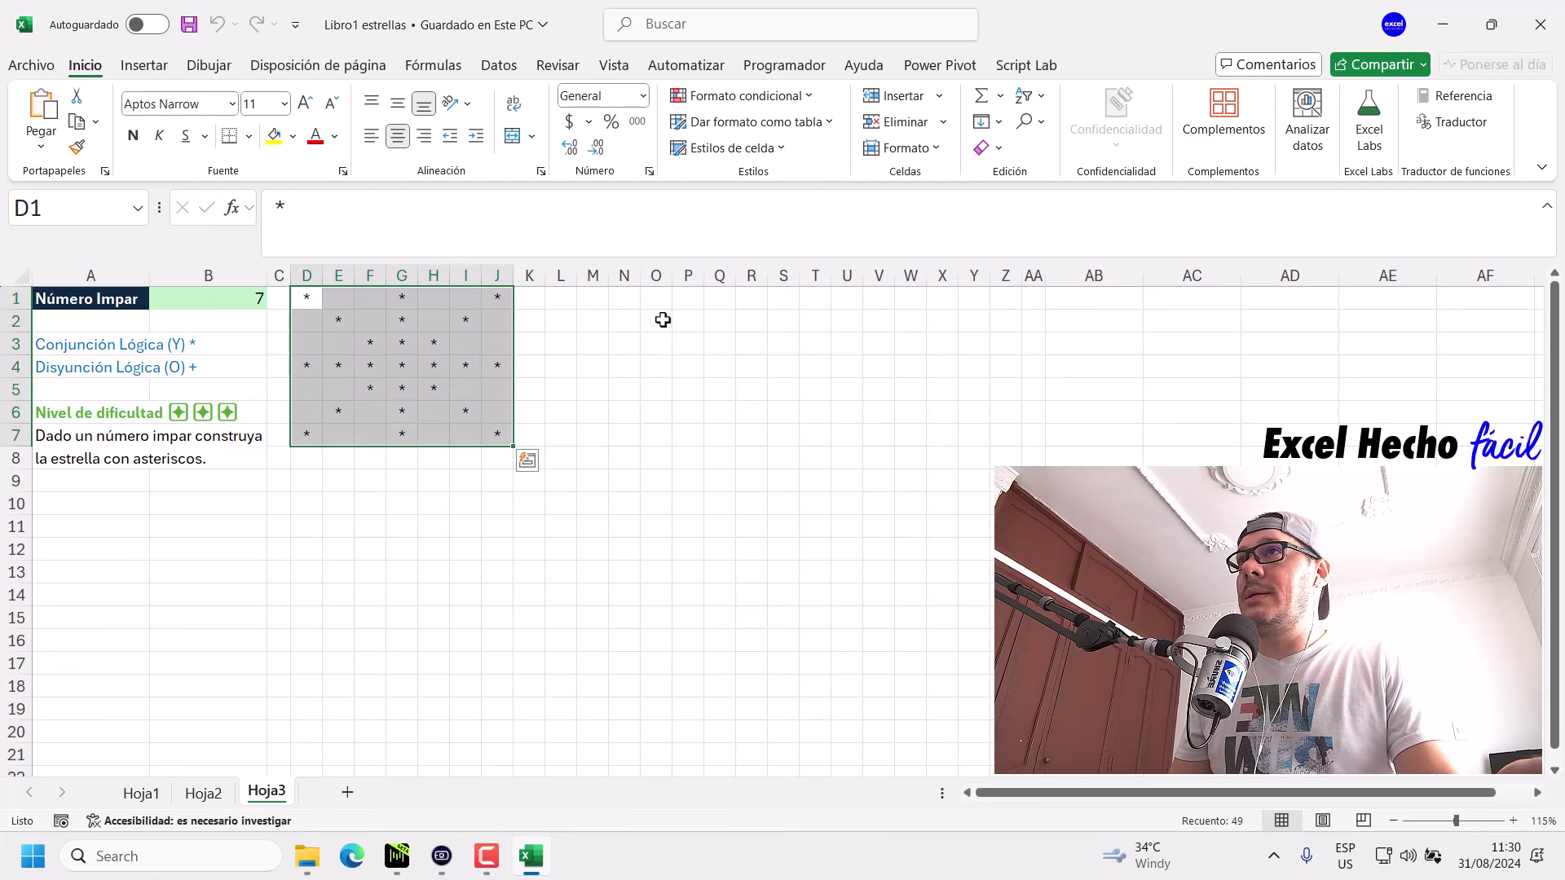
mouse_move(630, 299)
left_mouse_down()
mouse_move(842, 436)
mouse_move(902, 521)
mouse_move(934, 523)
left_mouse_up()
Highlight the grid's middle row, empty column K, the row below and the centre column.
left_click(309, 299)
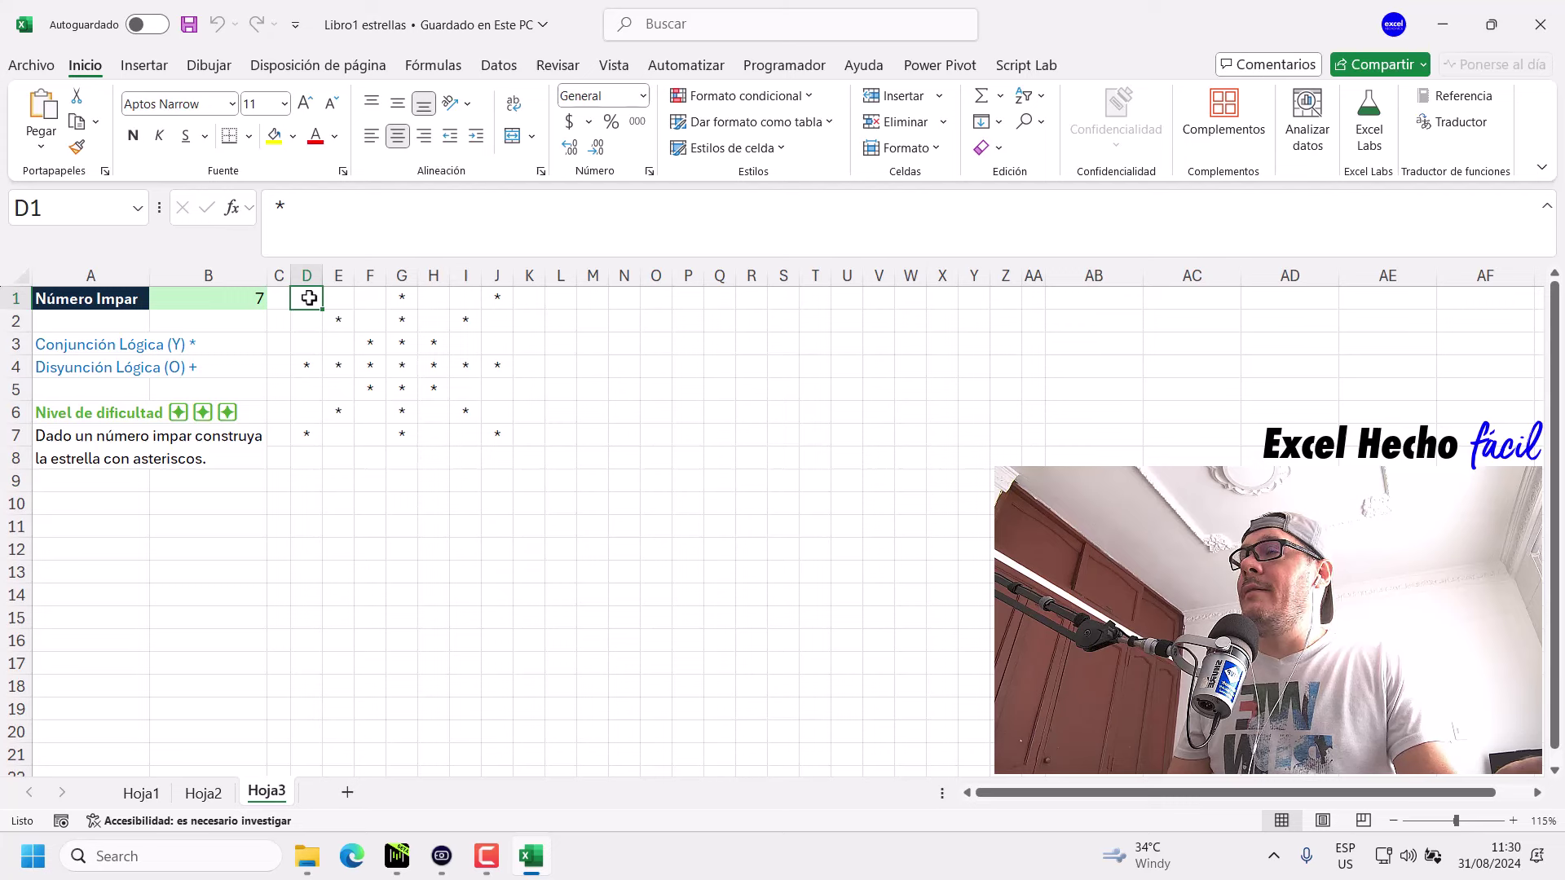
mouse_move(308, 299)
left_mouse_down()
mouse_move(504, 304)
mouse_move(501, 432)
left_mouse_up()
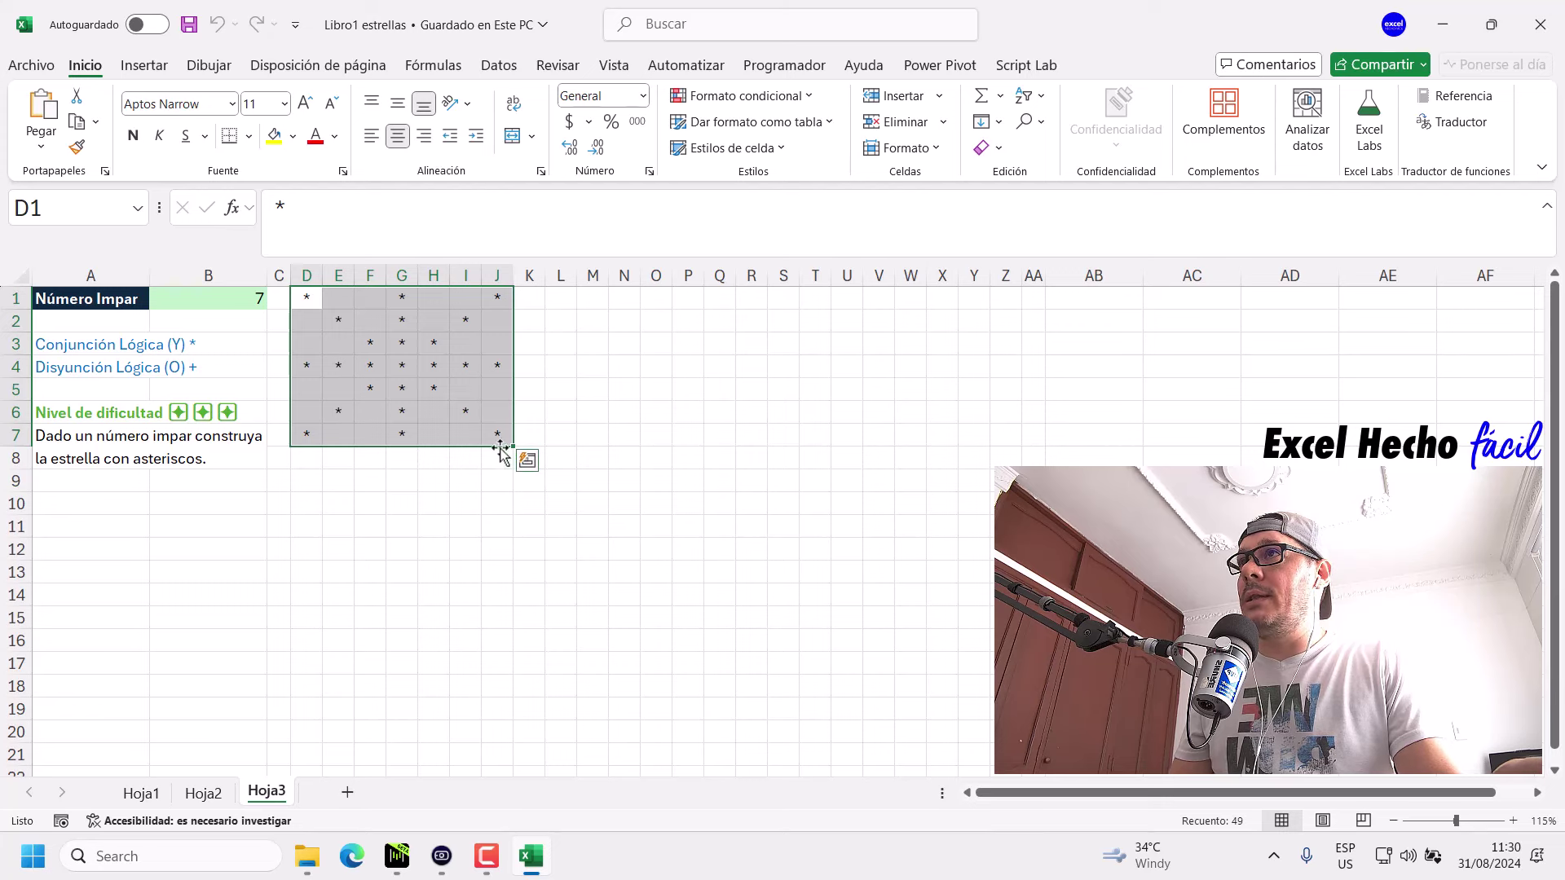
left_click_drag(302, 291, 497, 433)
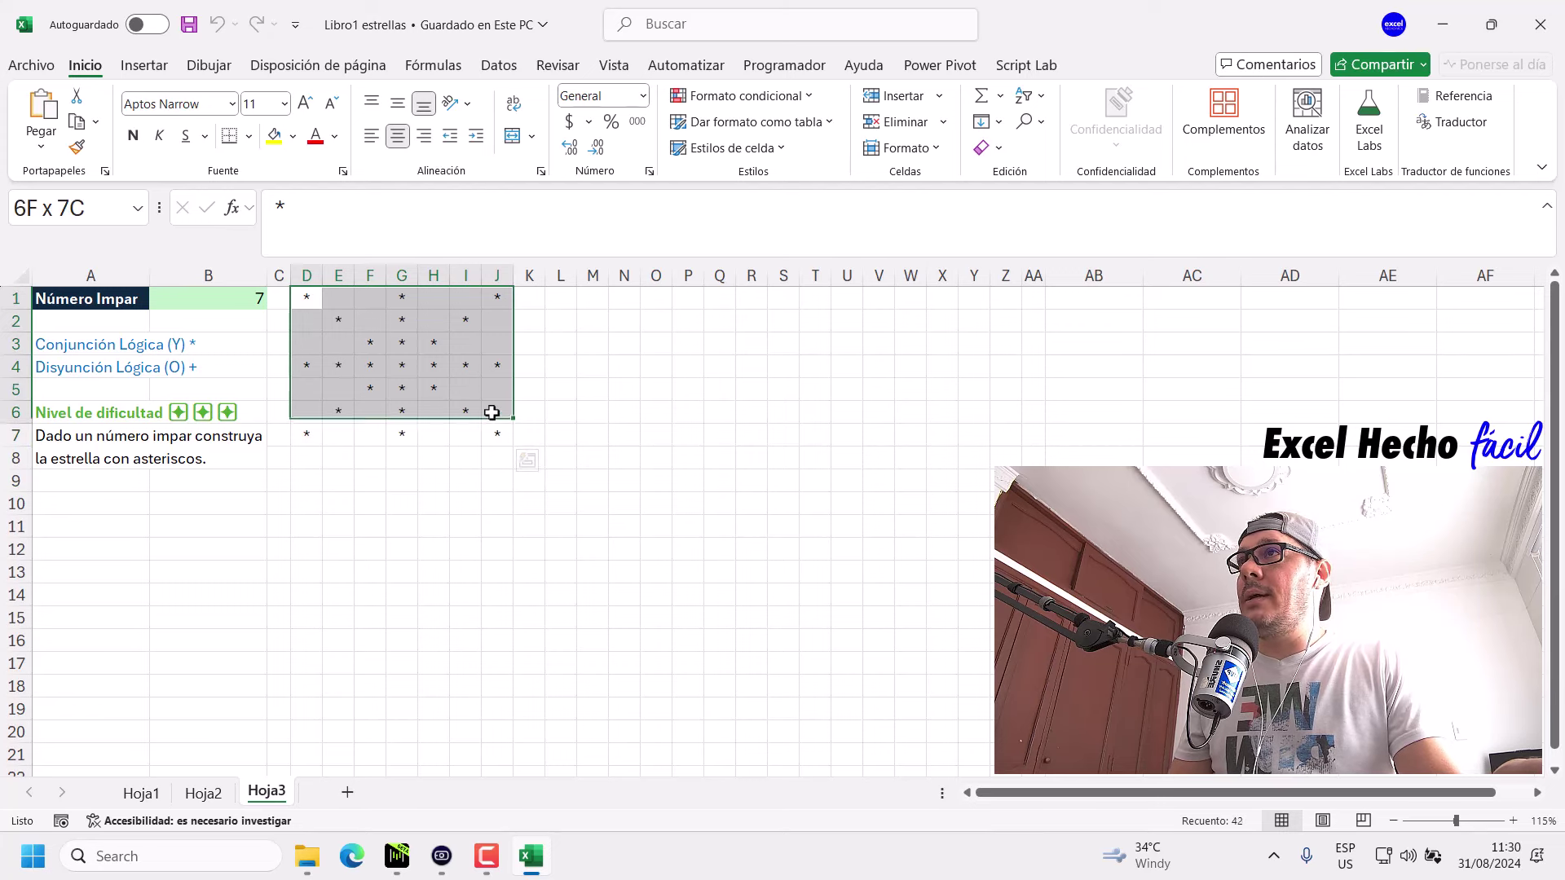
left_click_drag(497, 365, 308, 365)
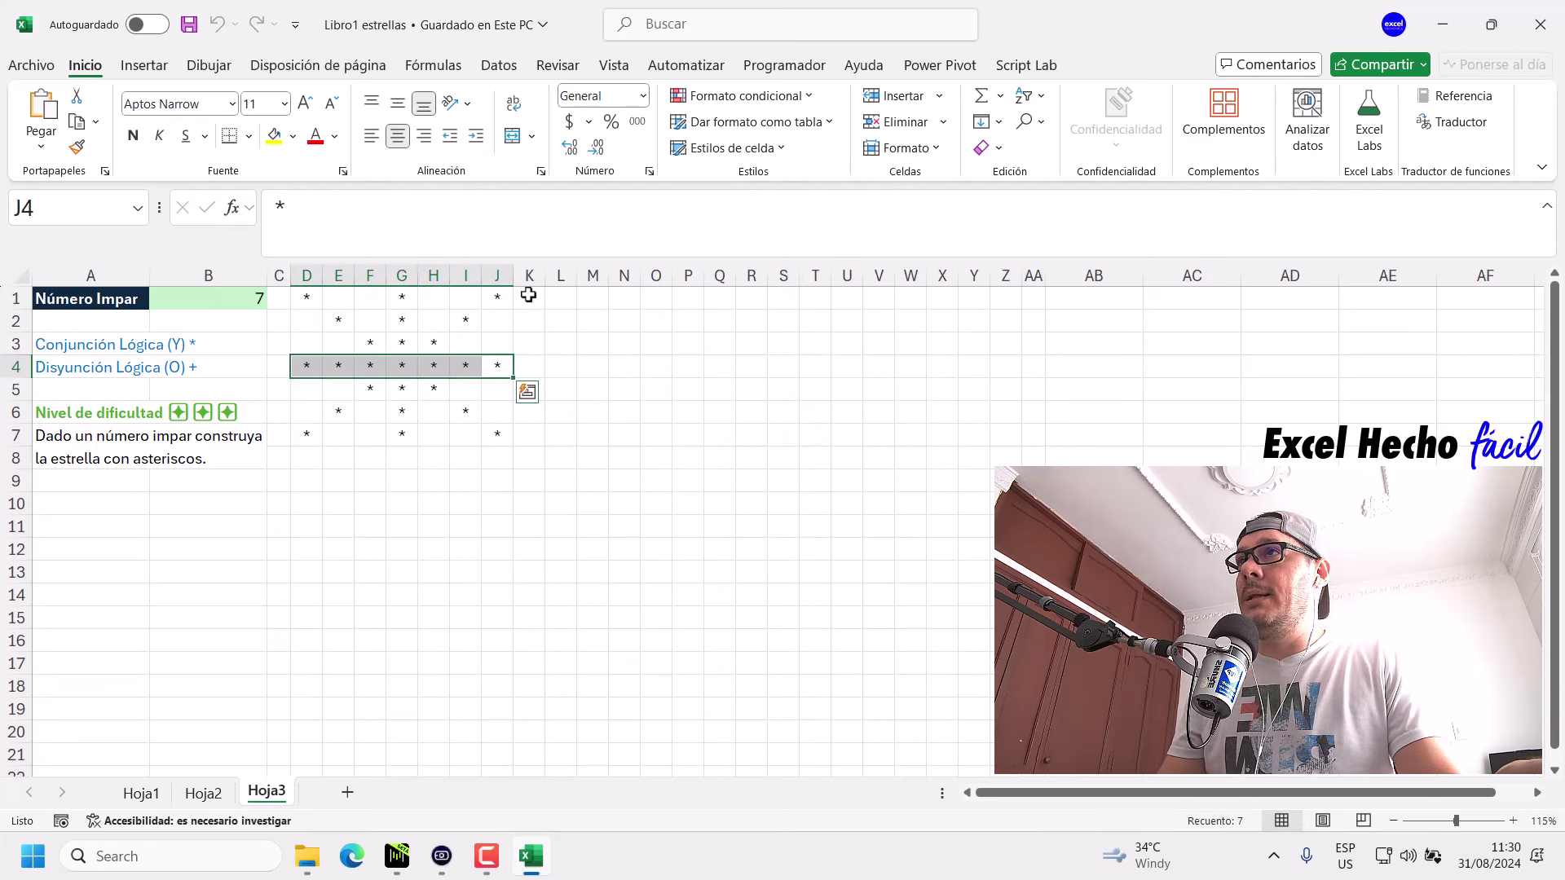
left_click_drag(525, 297, 523, 443)
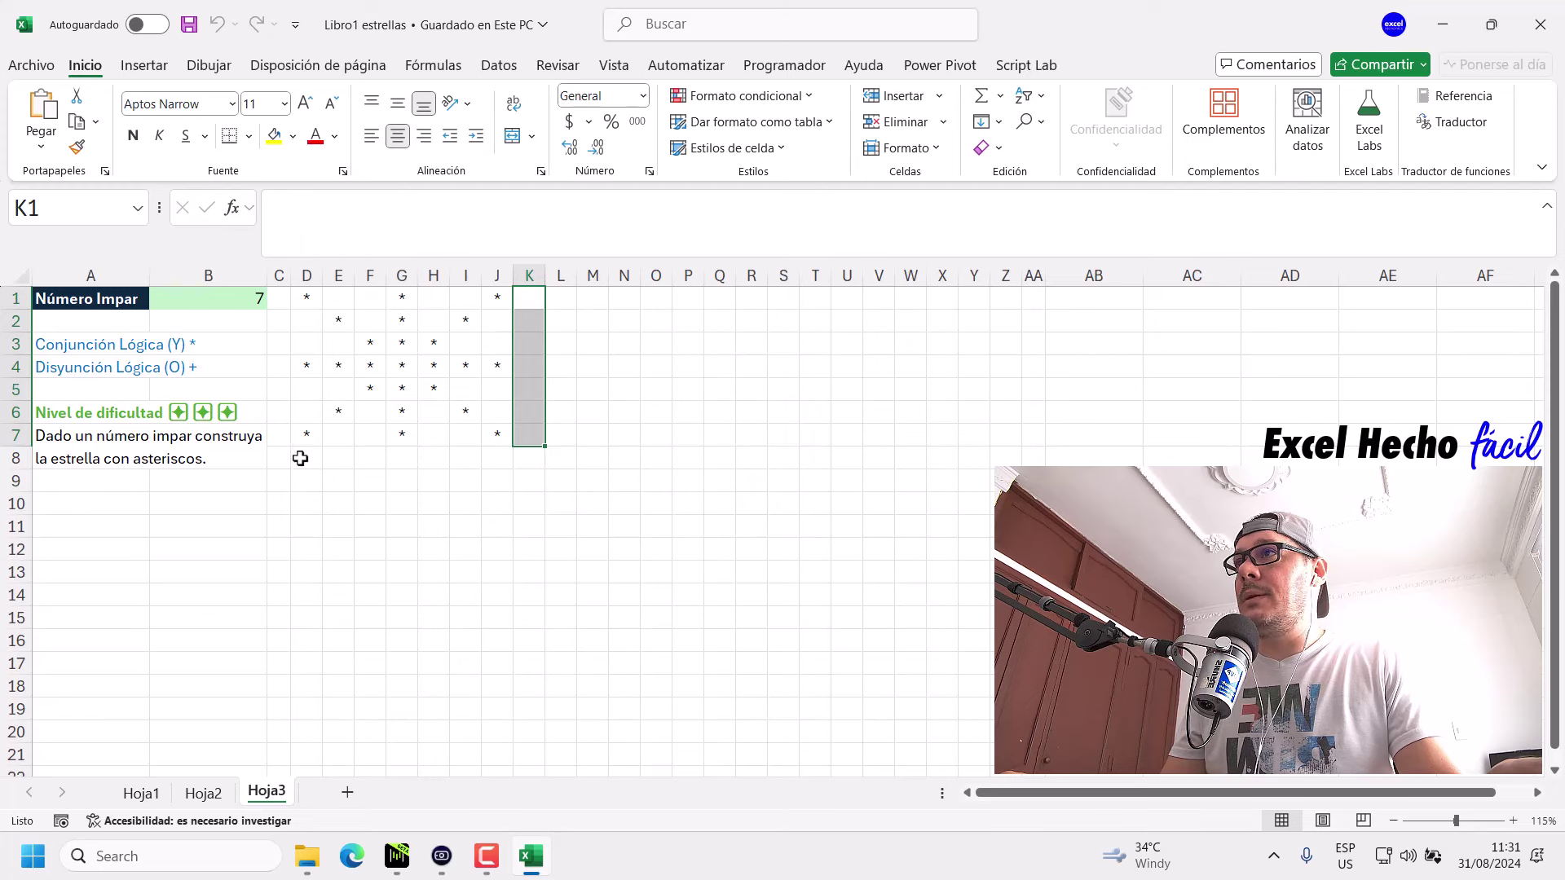
left_click_drag(299, 459, 499, 459)
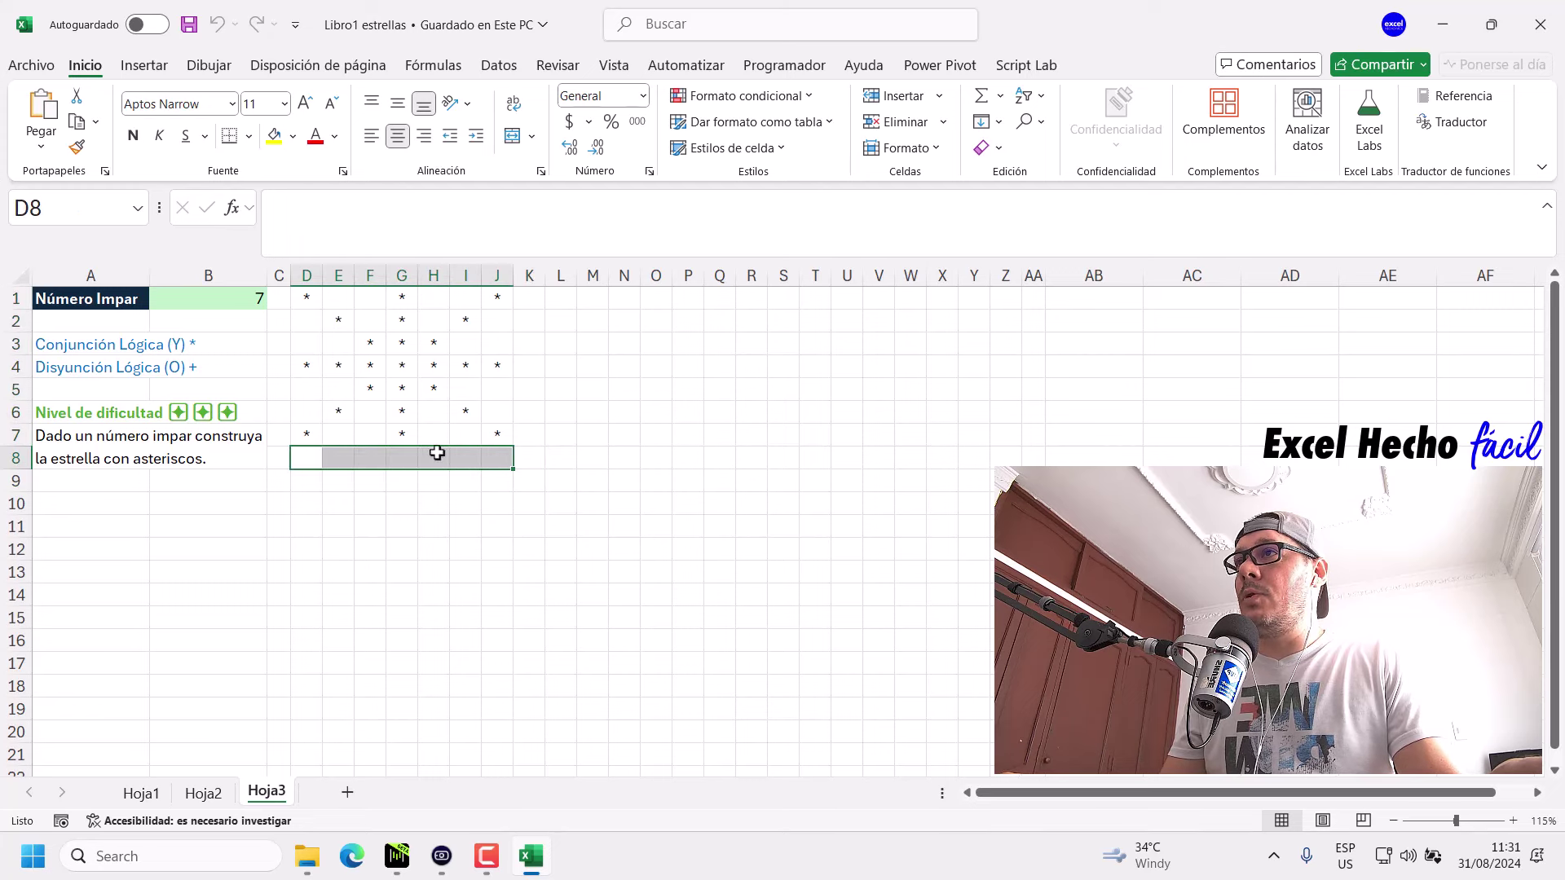
left_click_drag(402, 297, 405, 433)
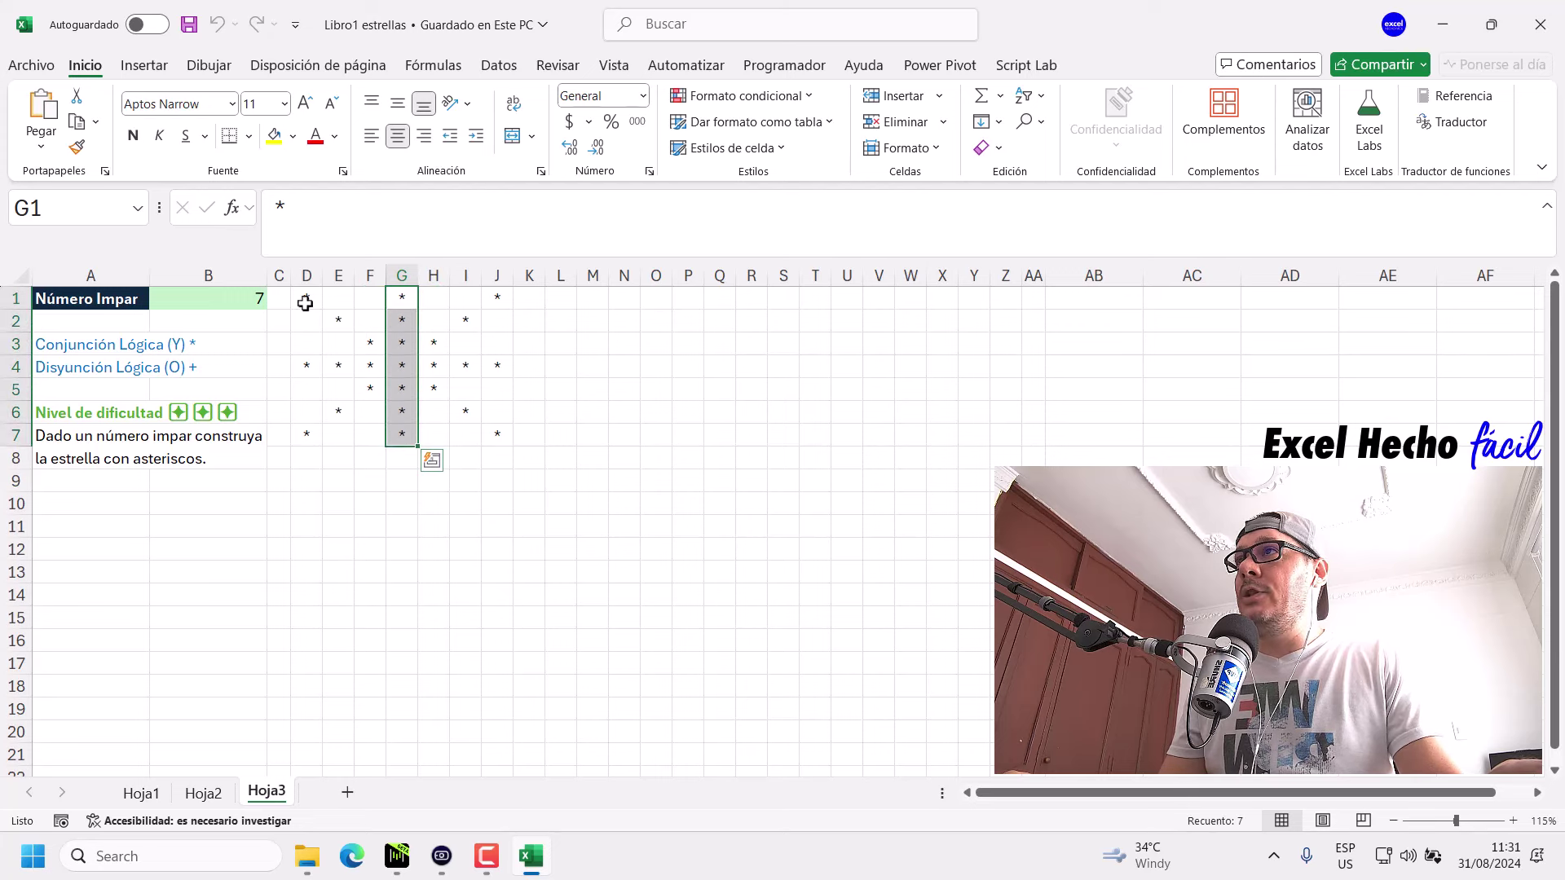
Highlight the grid's left and right three columns, then its top and bottom three rows.
left_click_drag(307, 298, 358, 445)
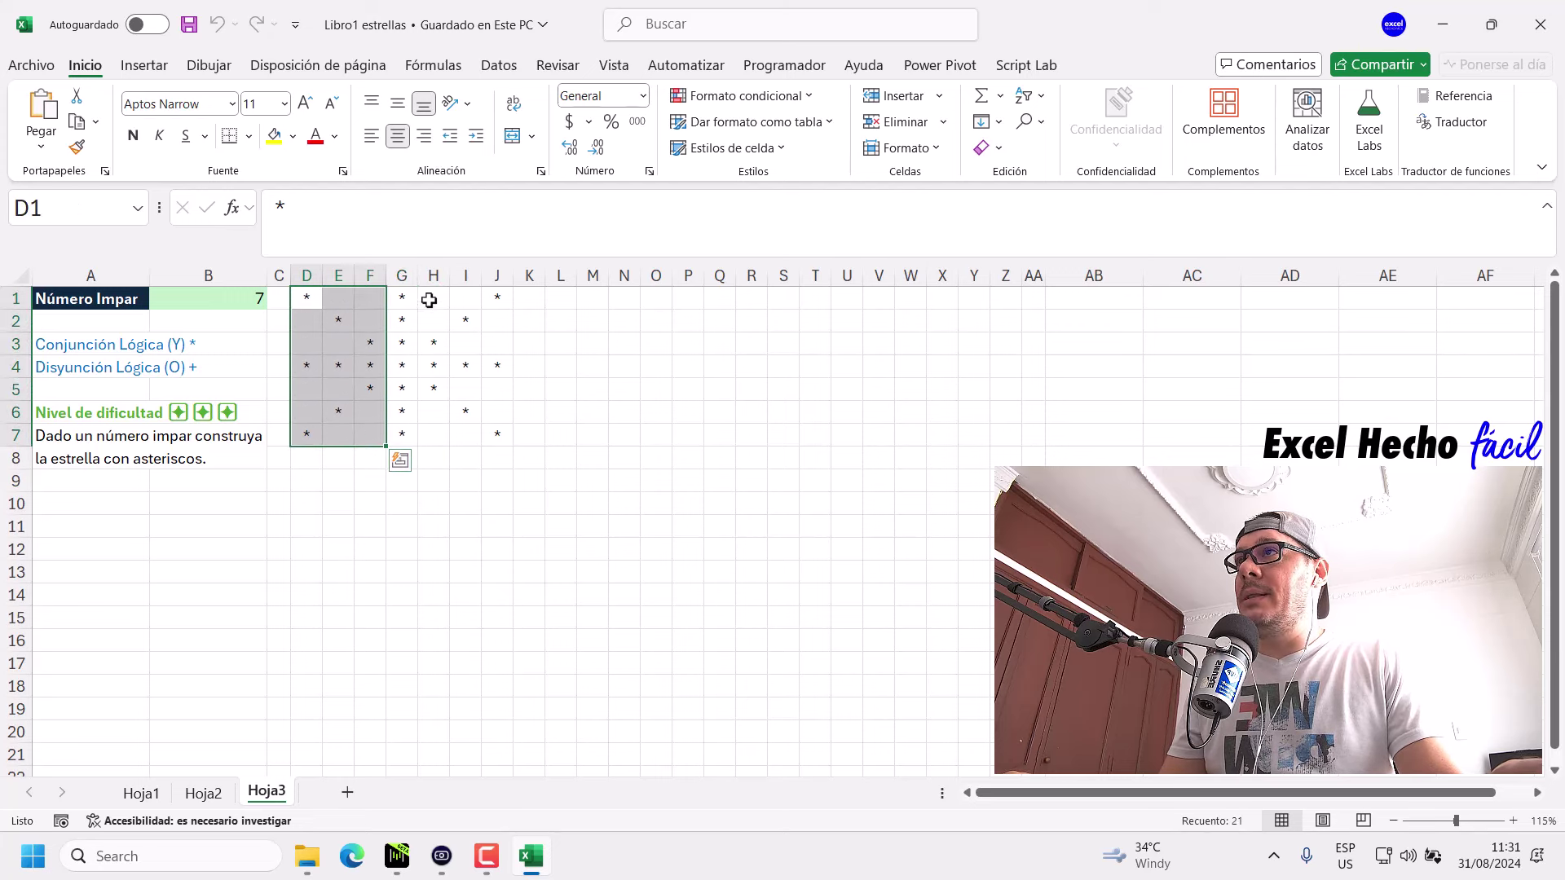
left_click_drag(433, 299, 490, 442, "ctrl")
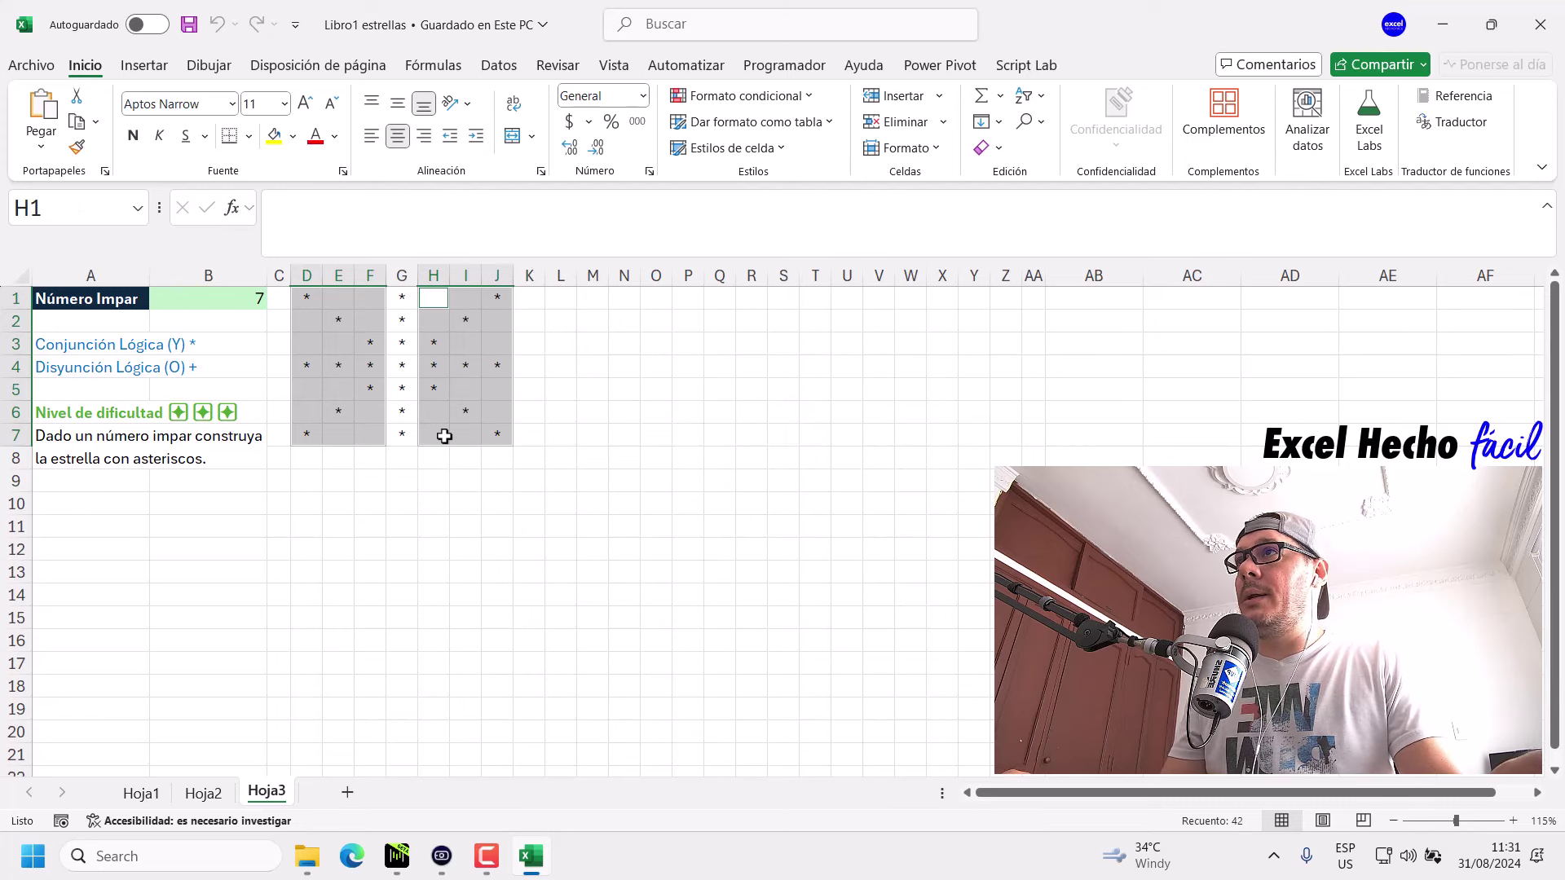
left_click_drag(490, 342, 307, 301)
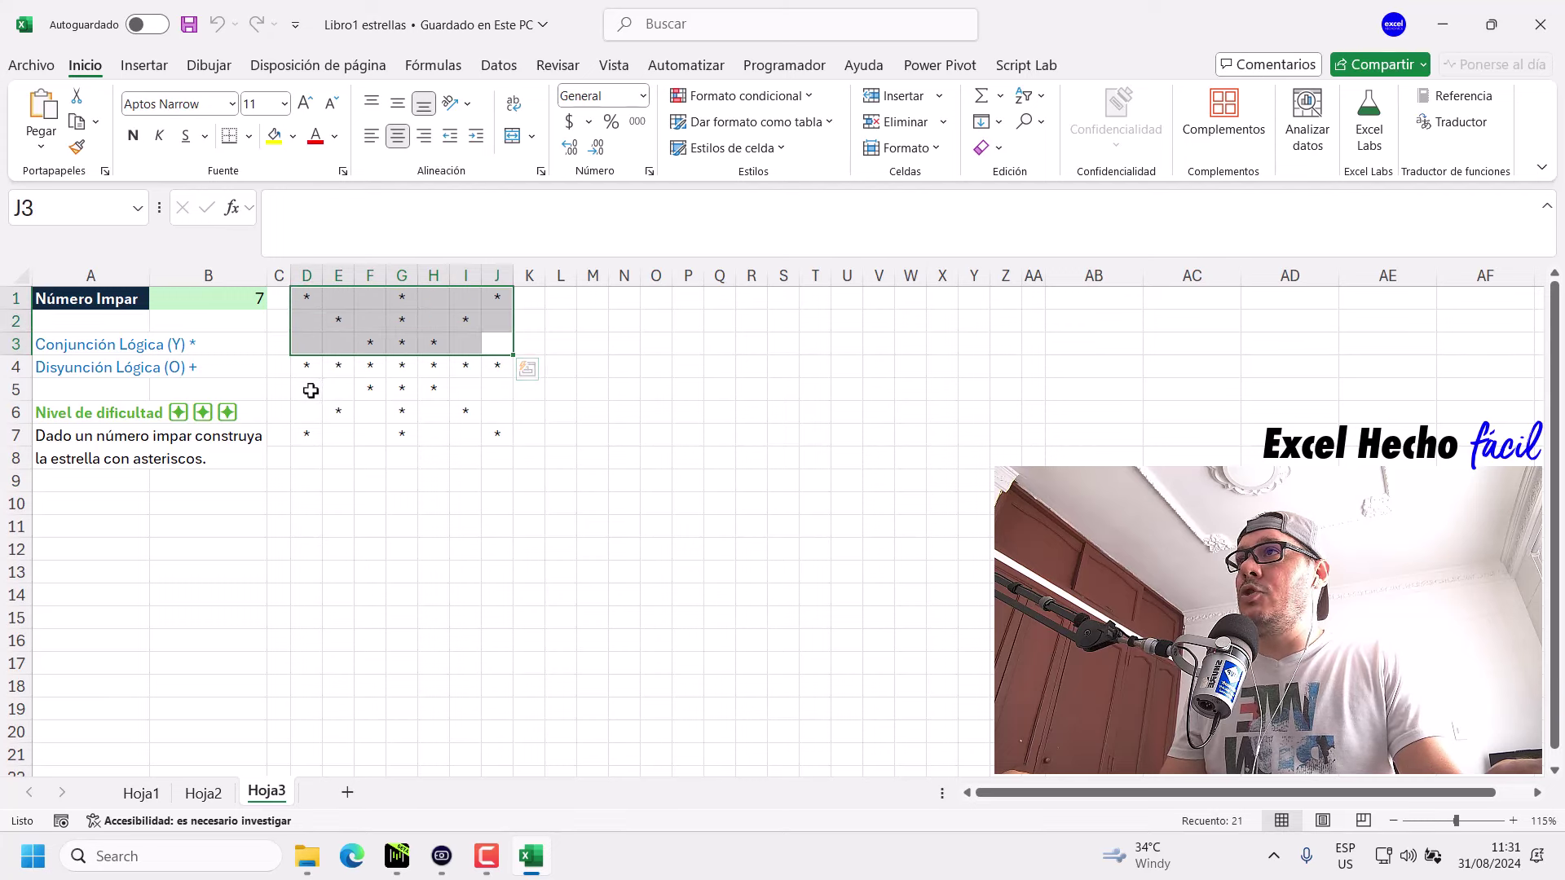
left_click_drag(310, 390, 498, 434)
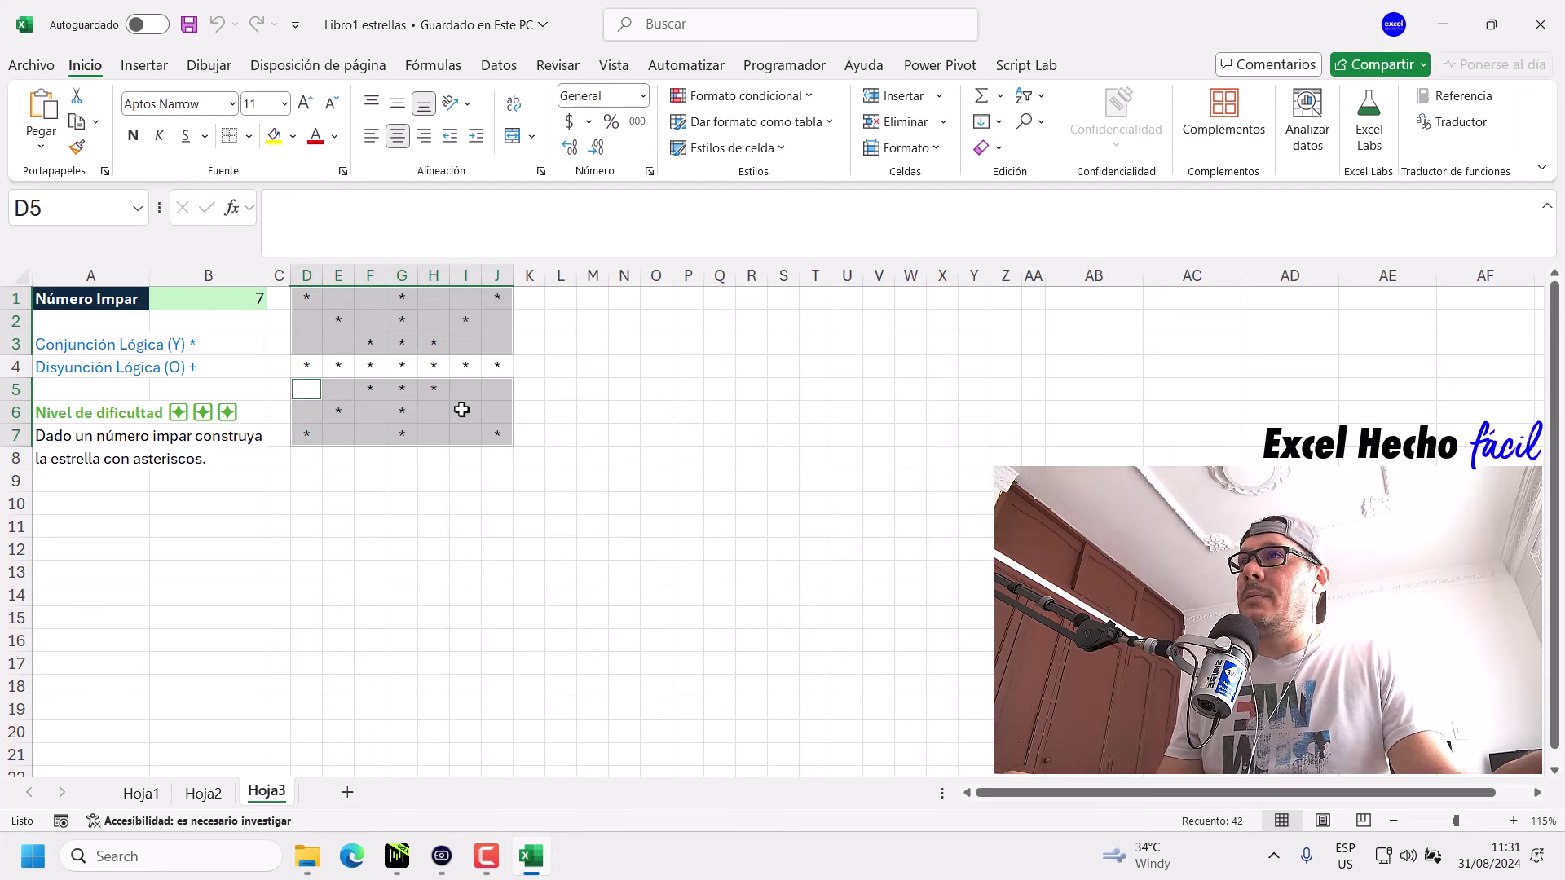
Highlight column K, row 8, the star's four corner 3 by 3 blocks, middle row and central column.
left_click_drag(530, 300, 540, 443)
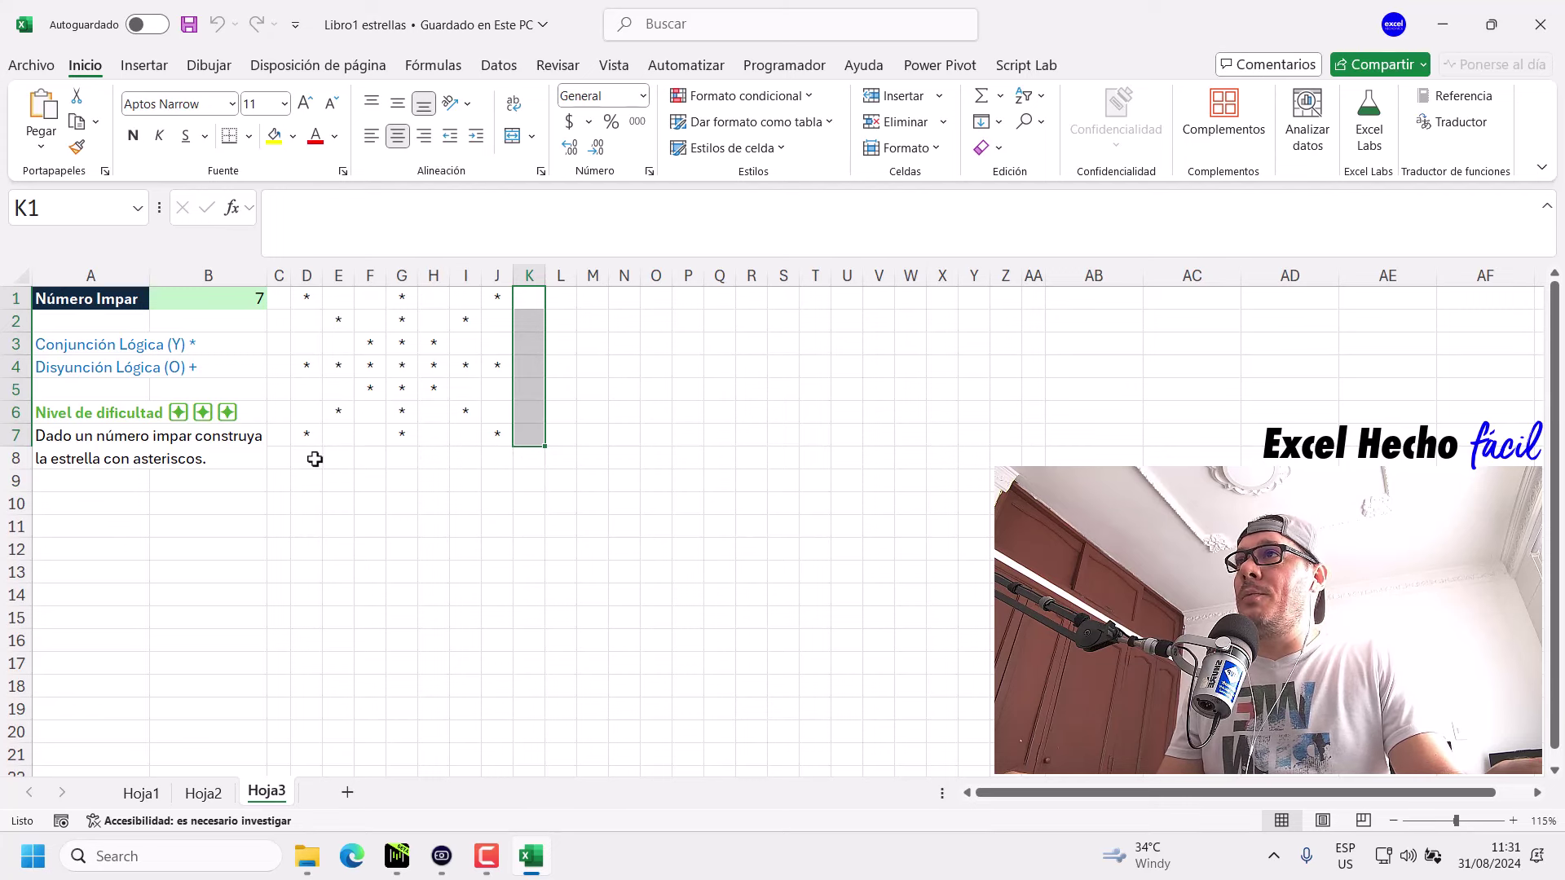
left_click_drag(308, 458, 507, 459)
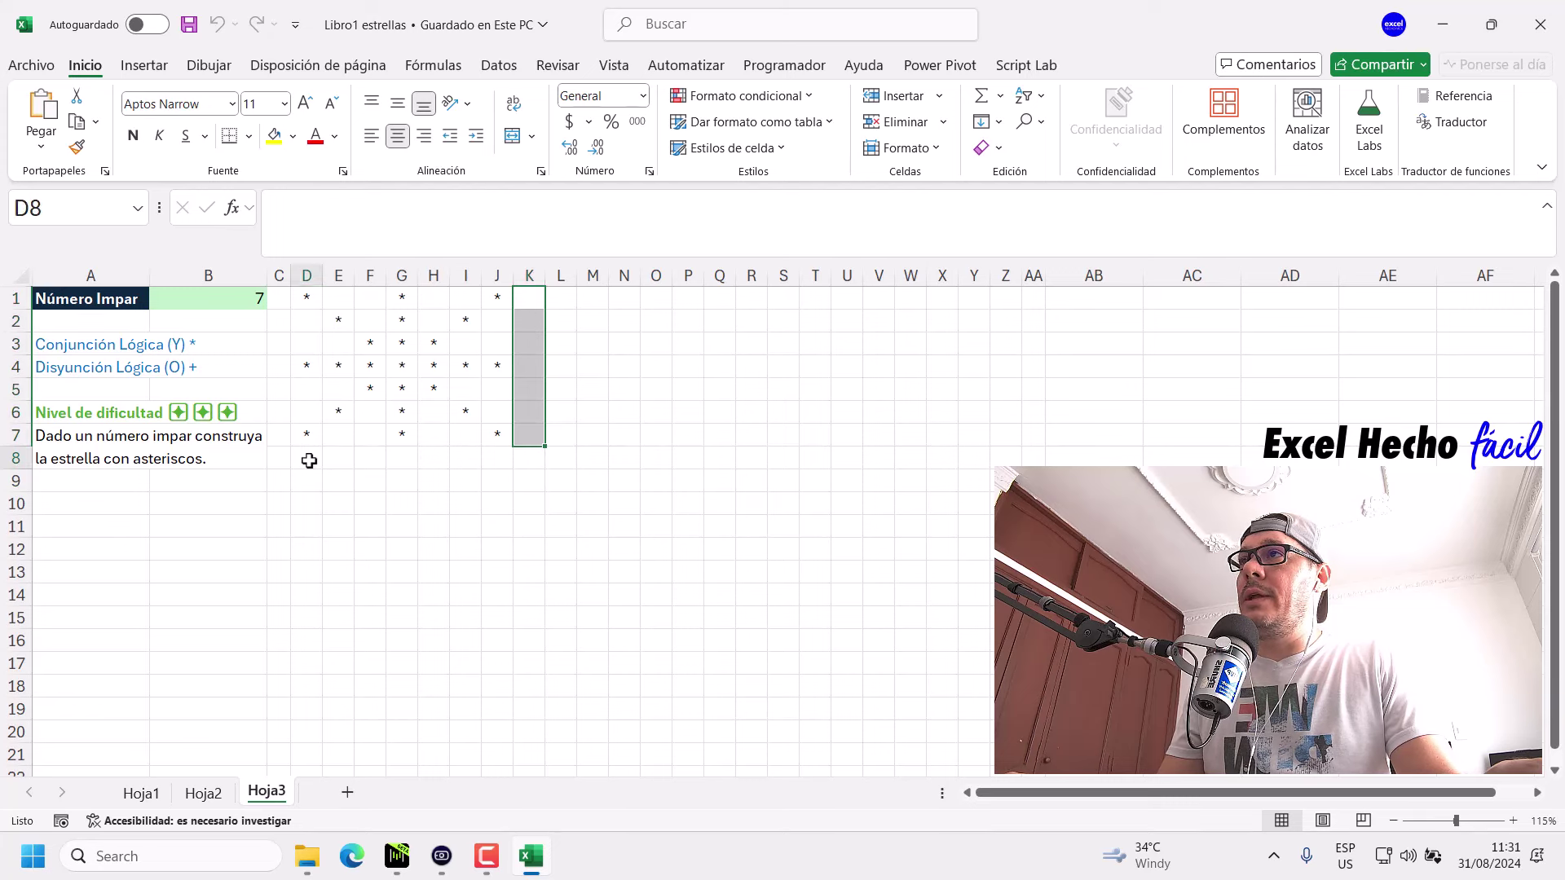
left_click_drag(529, 298, 531, 431, "ctrl")
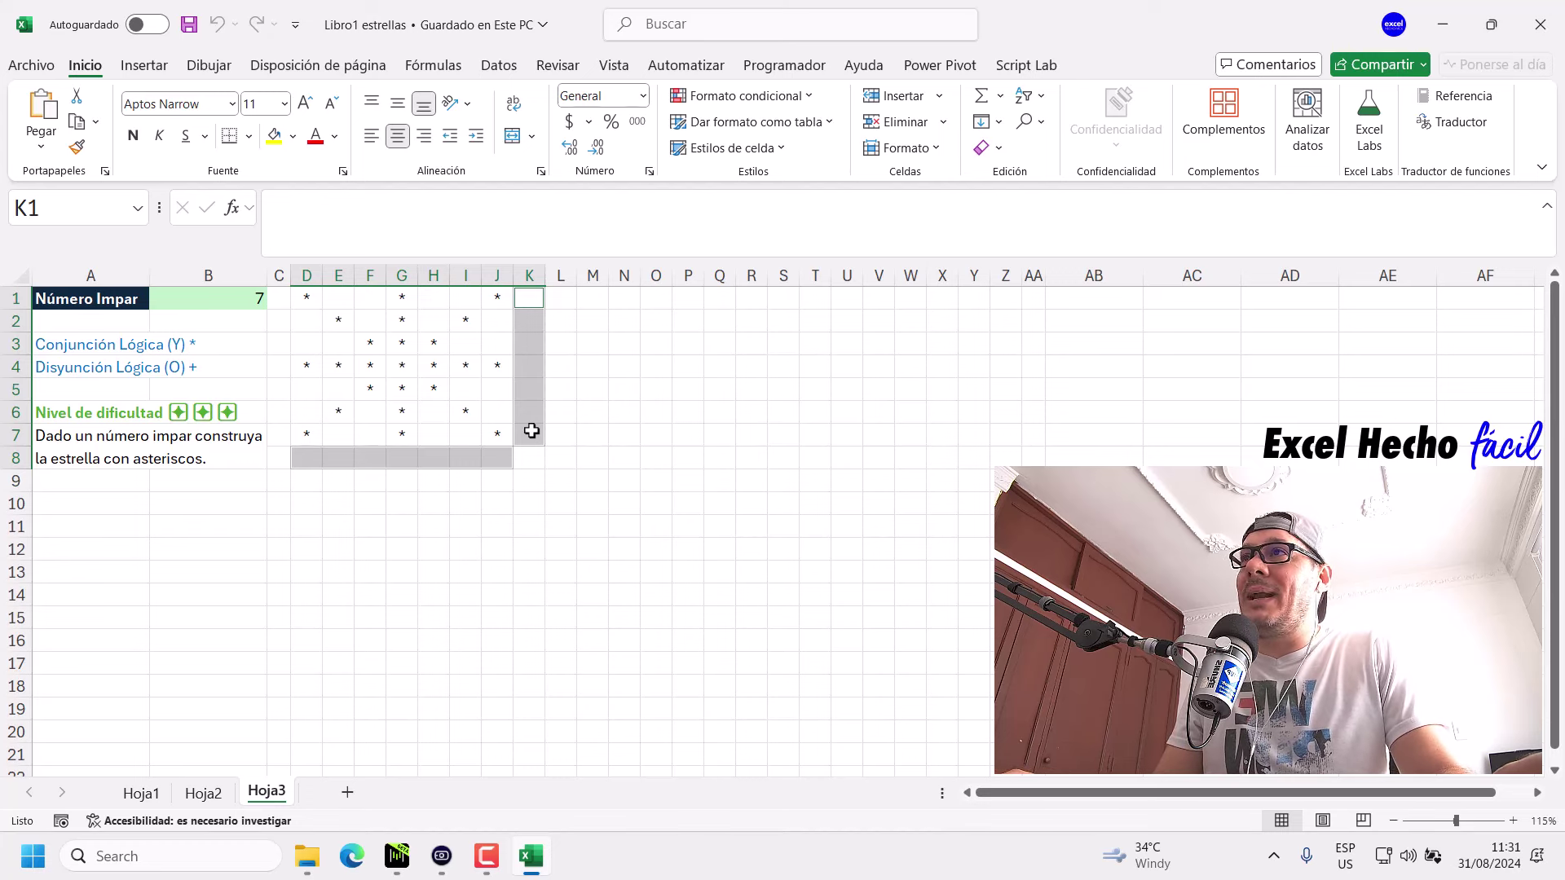
left_click_drag(370, 348, 306, 298)
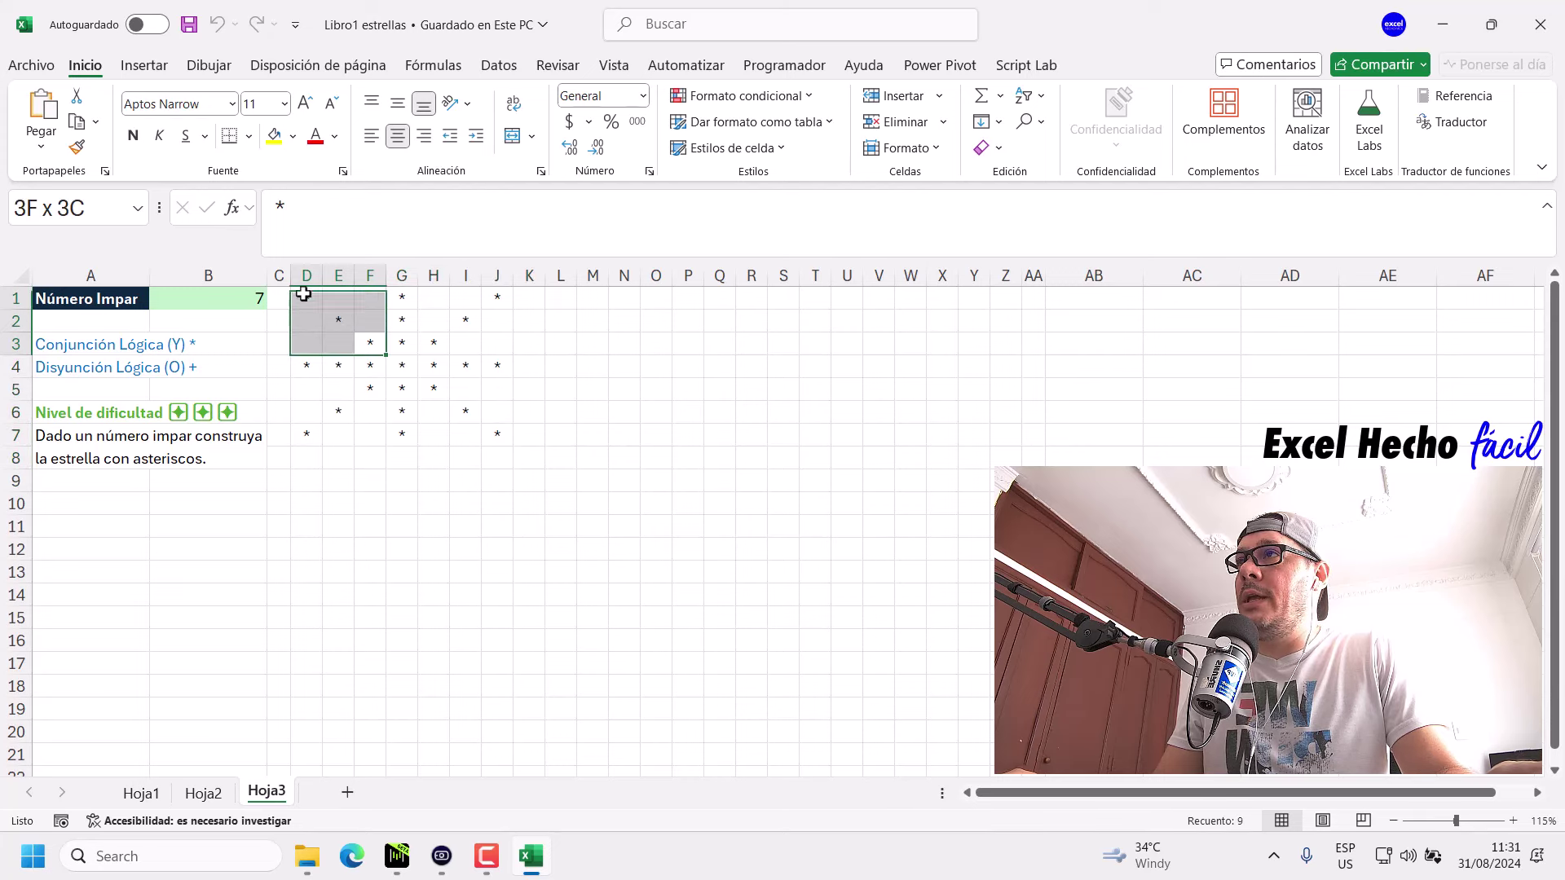
left_click_drag(433, 298, 501, 341)
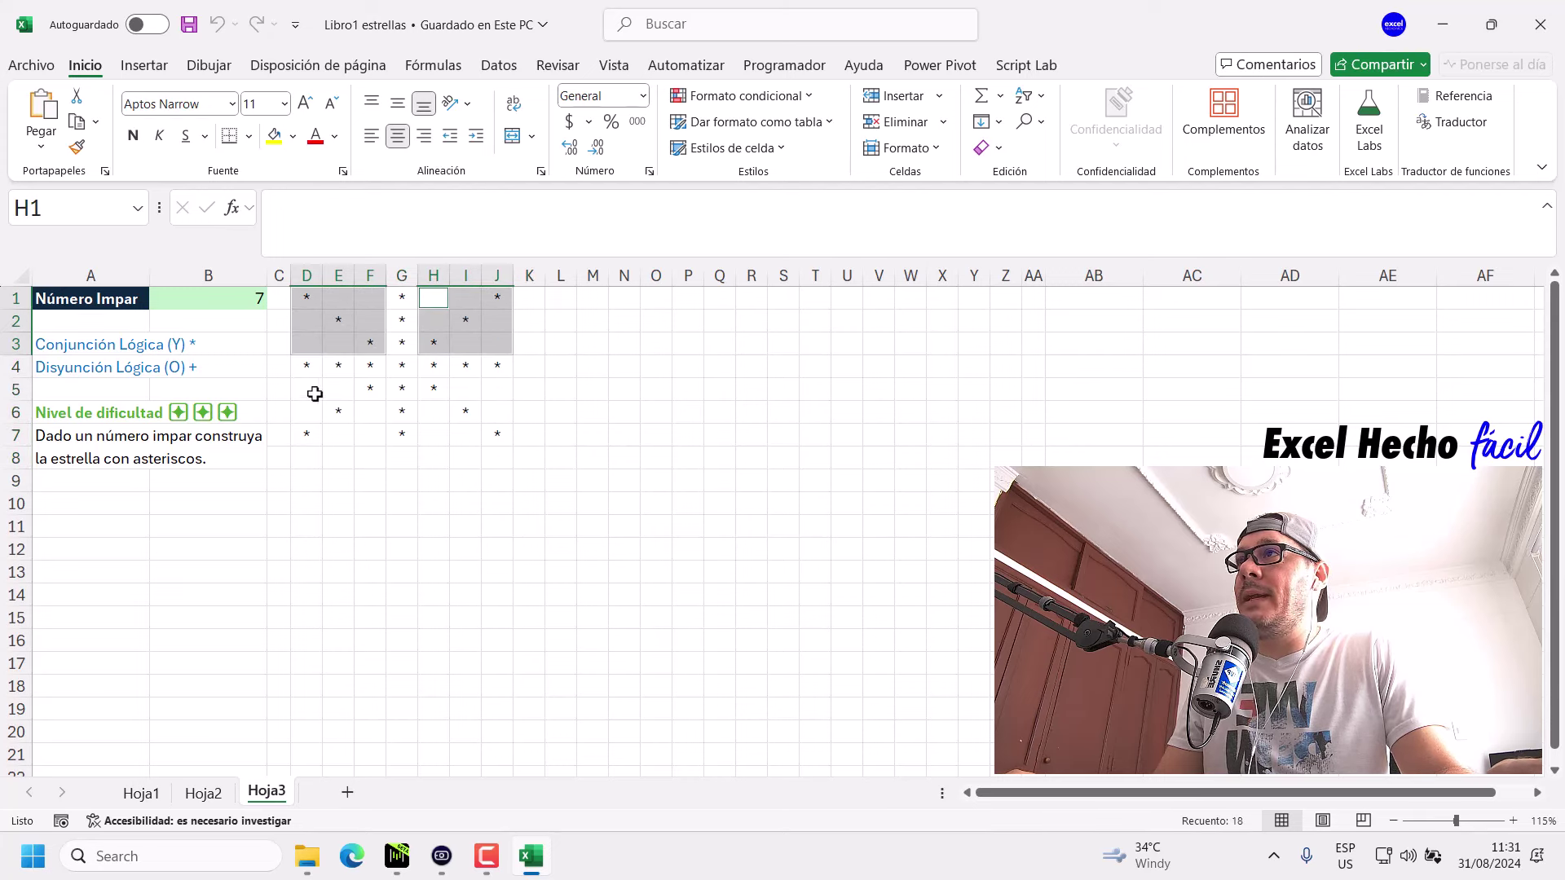
left_click_drag(307, 388, 392, 440)
left_click_drag(440, 392, 493, 432)
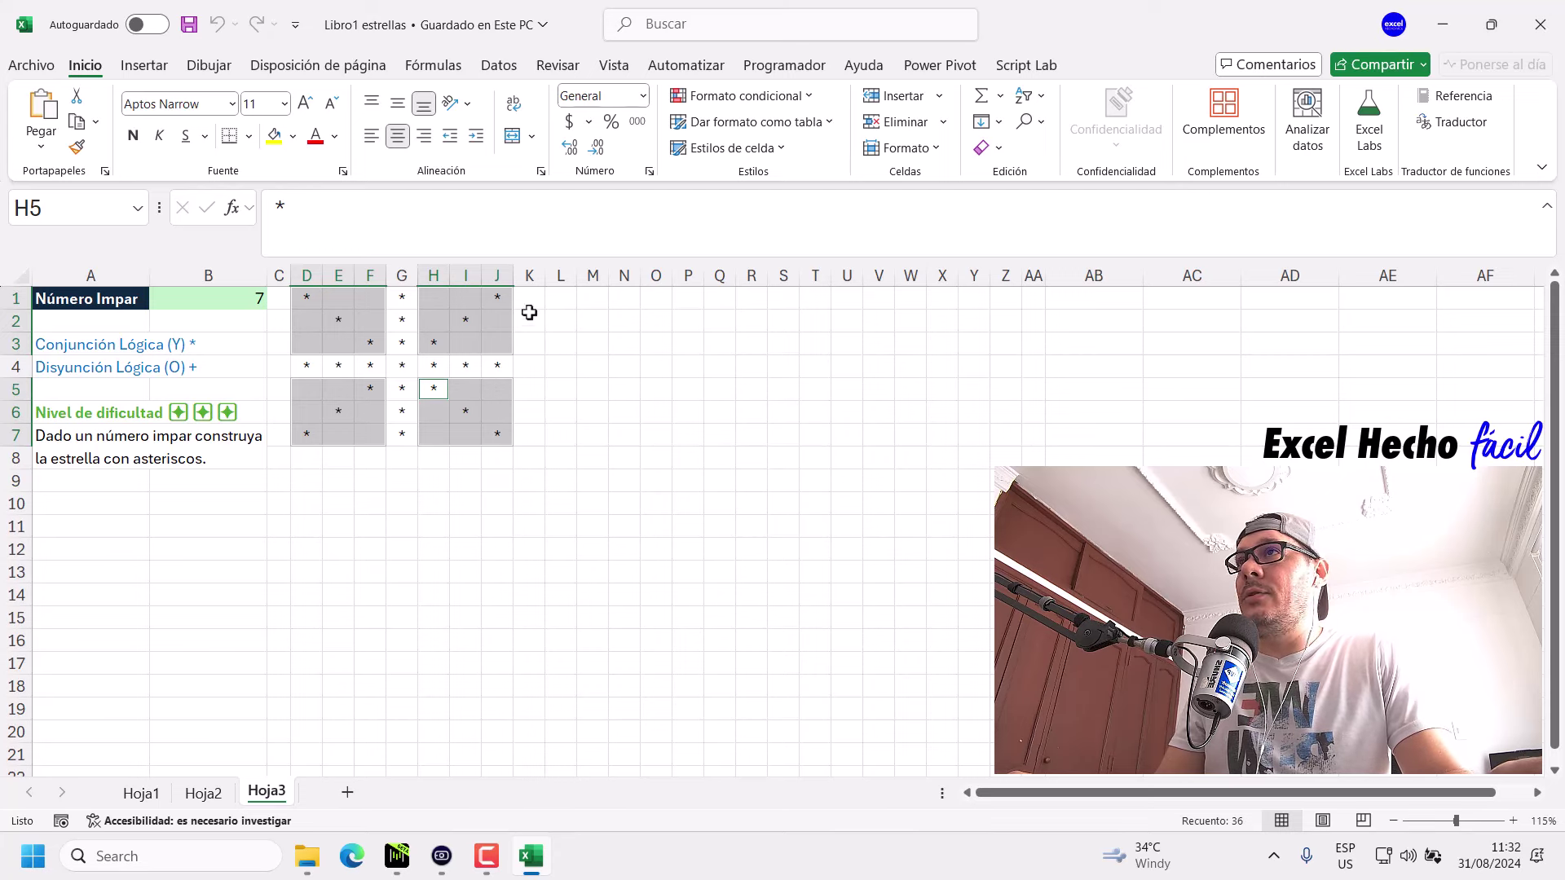
left_click_drag(529, 313, 529, 433)
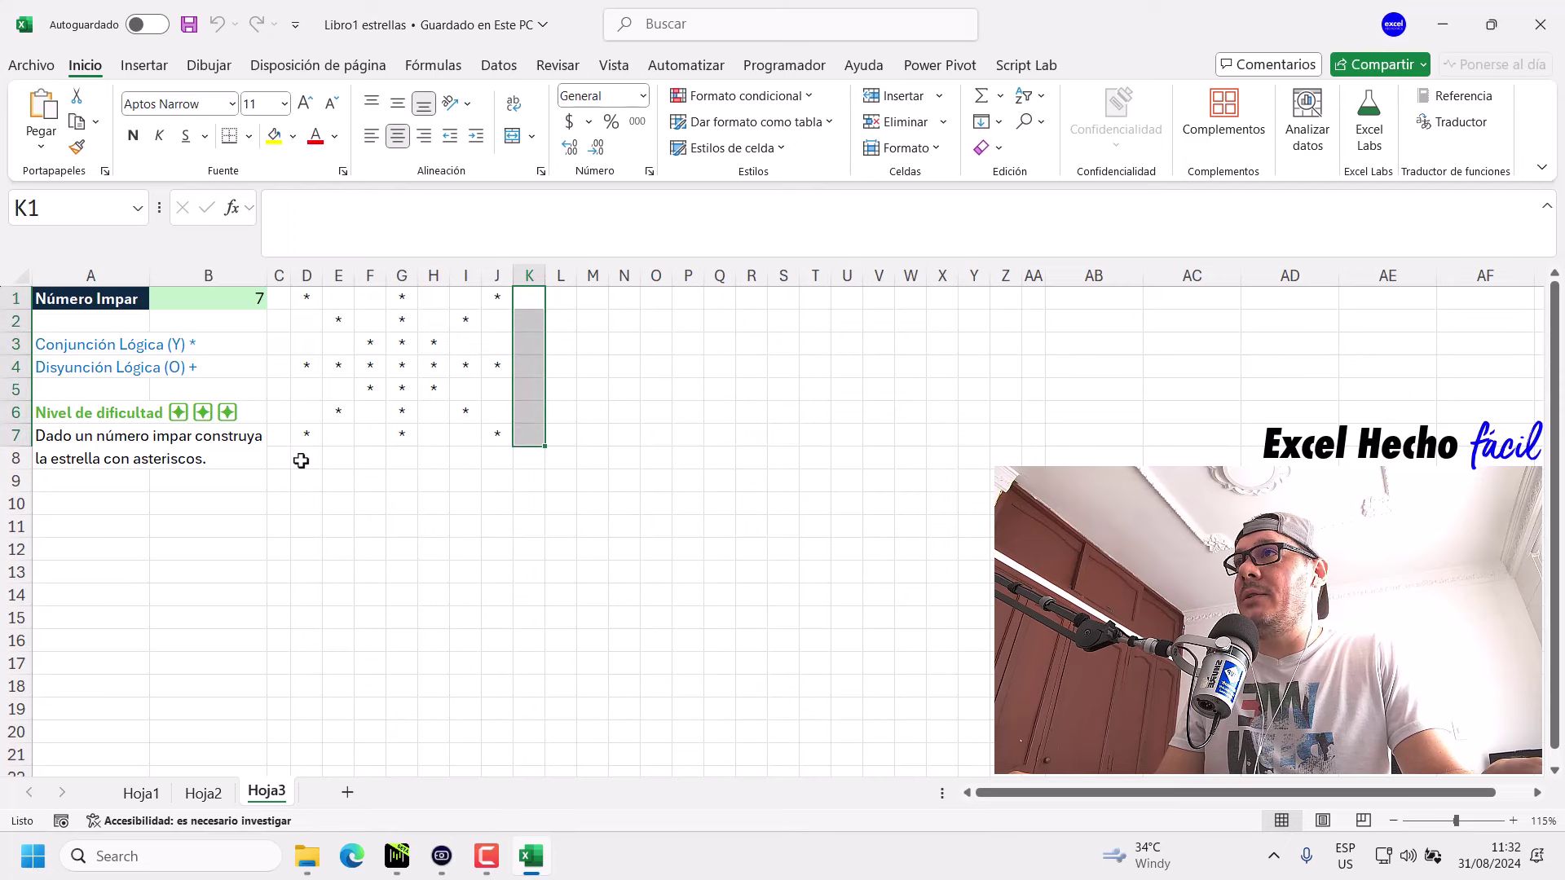
left_click_drag(301, 461, 471, 457)
left_click(532, 370)
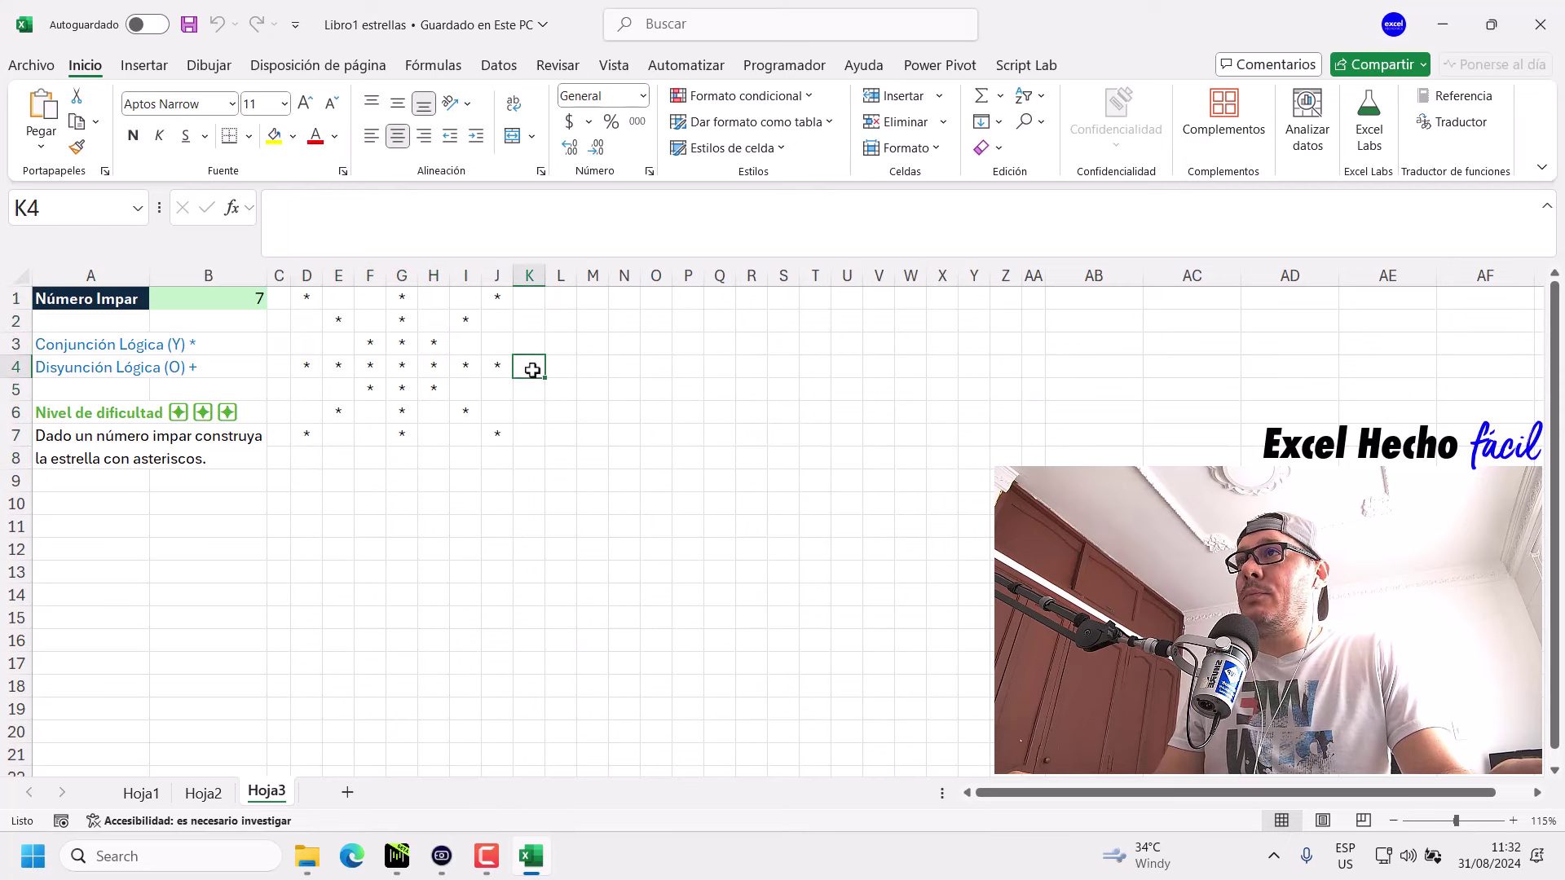
left_click_drag(308, 369, 499, 367)
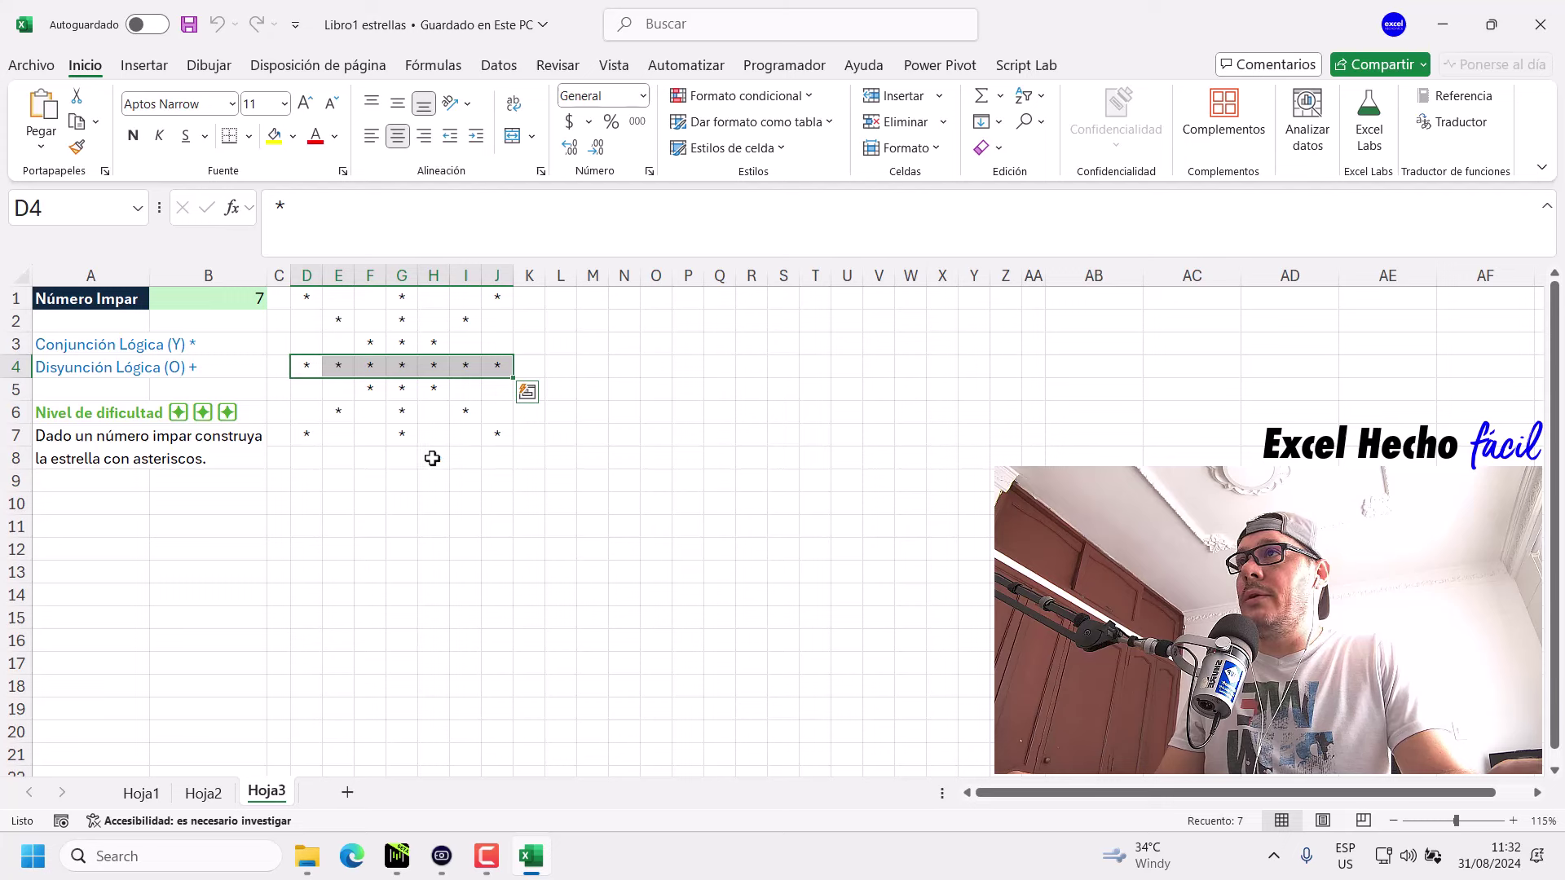
left_click_drag(402, 434, 402, 299)
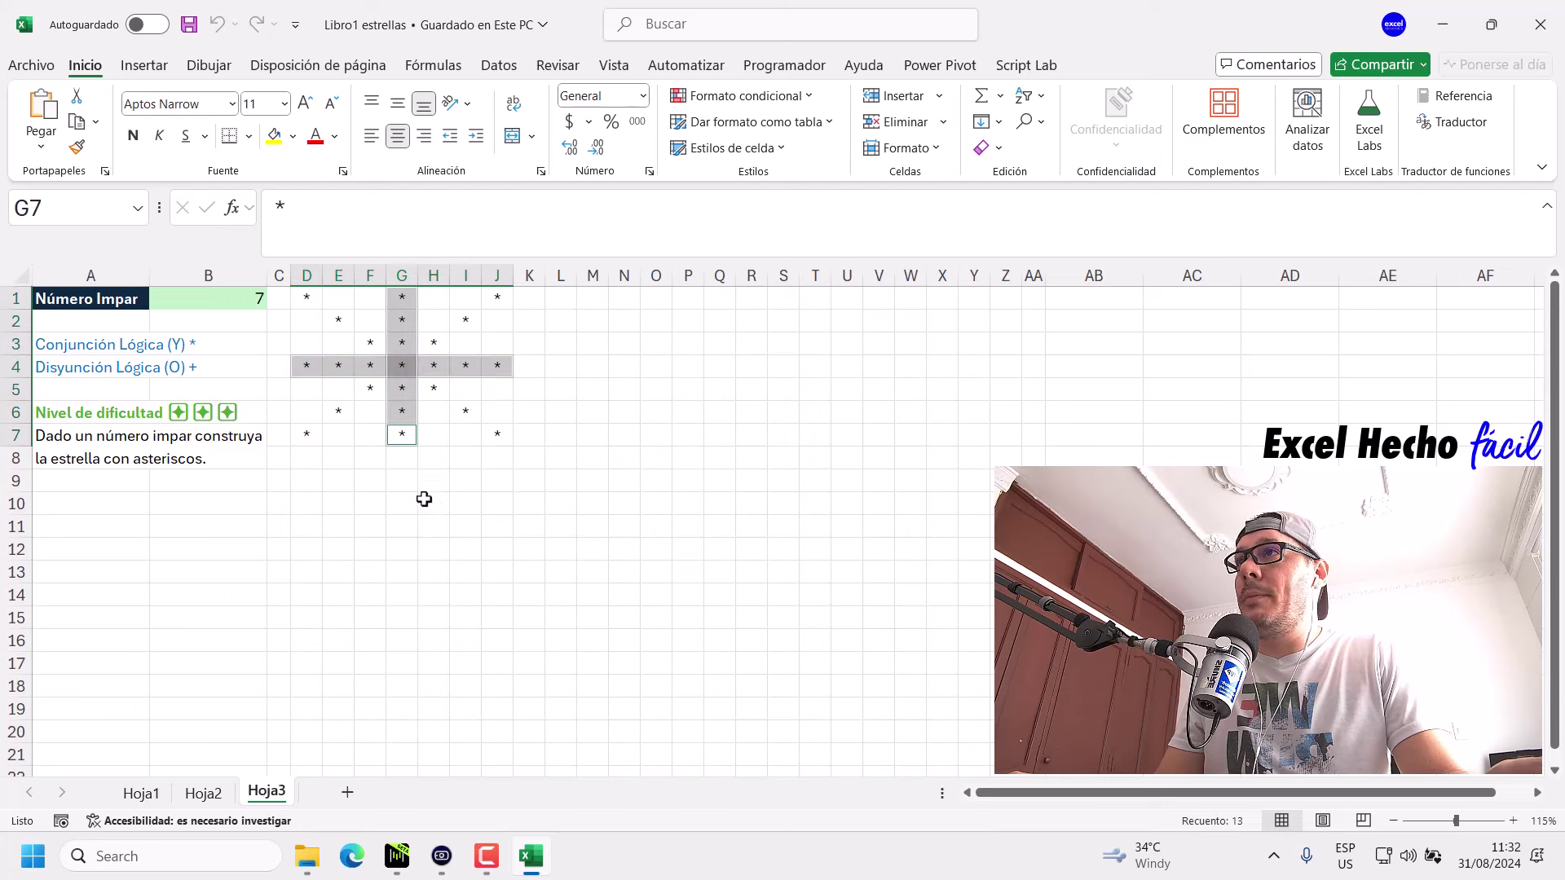
Put a white bold 0 on an orange fill in G8 and K4.
left_click(404, 461)
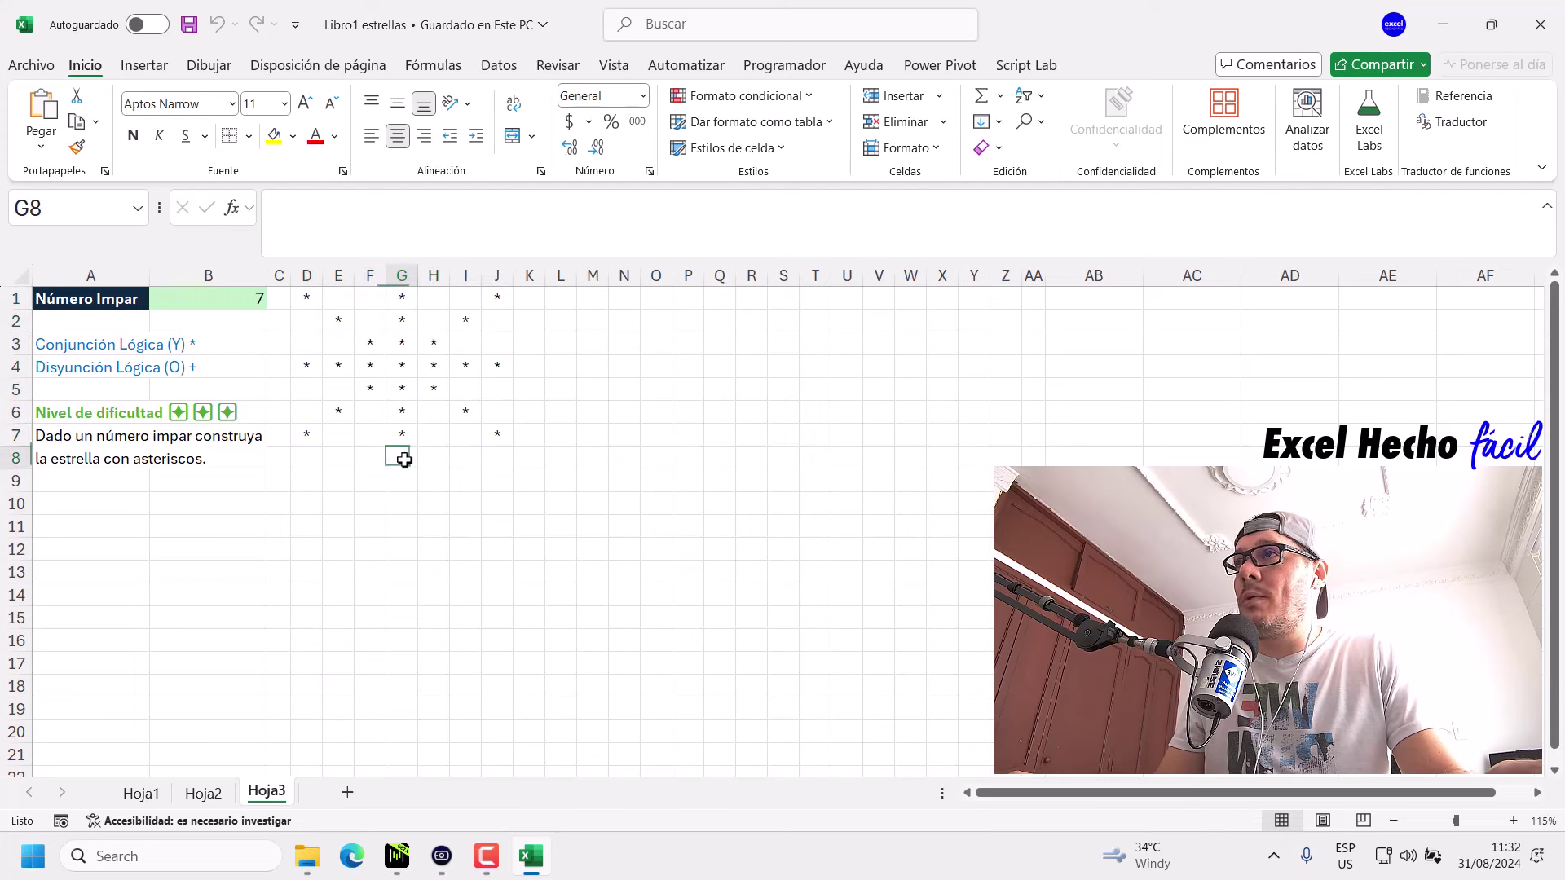
left_click(529, 366, "ctrl")
left_click(293, 136)
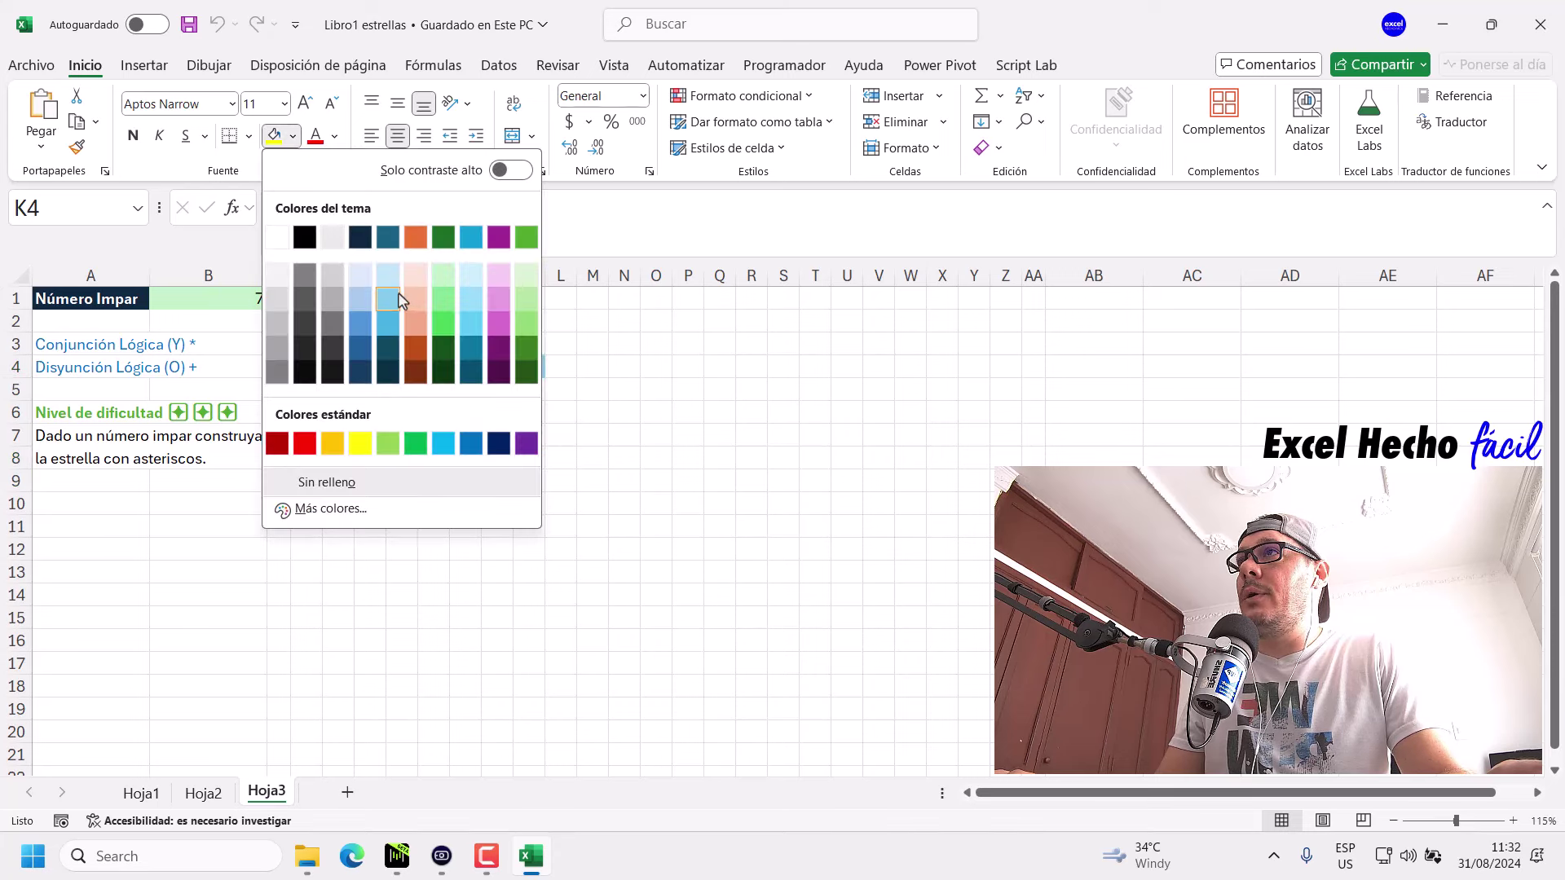
left_click(415, 237)
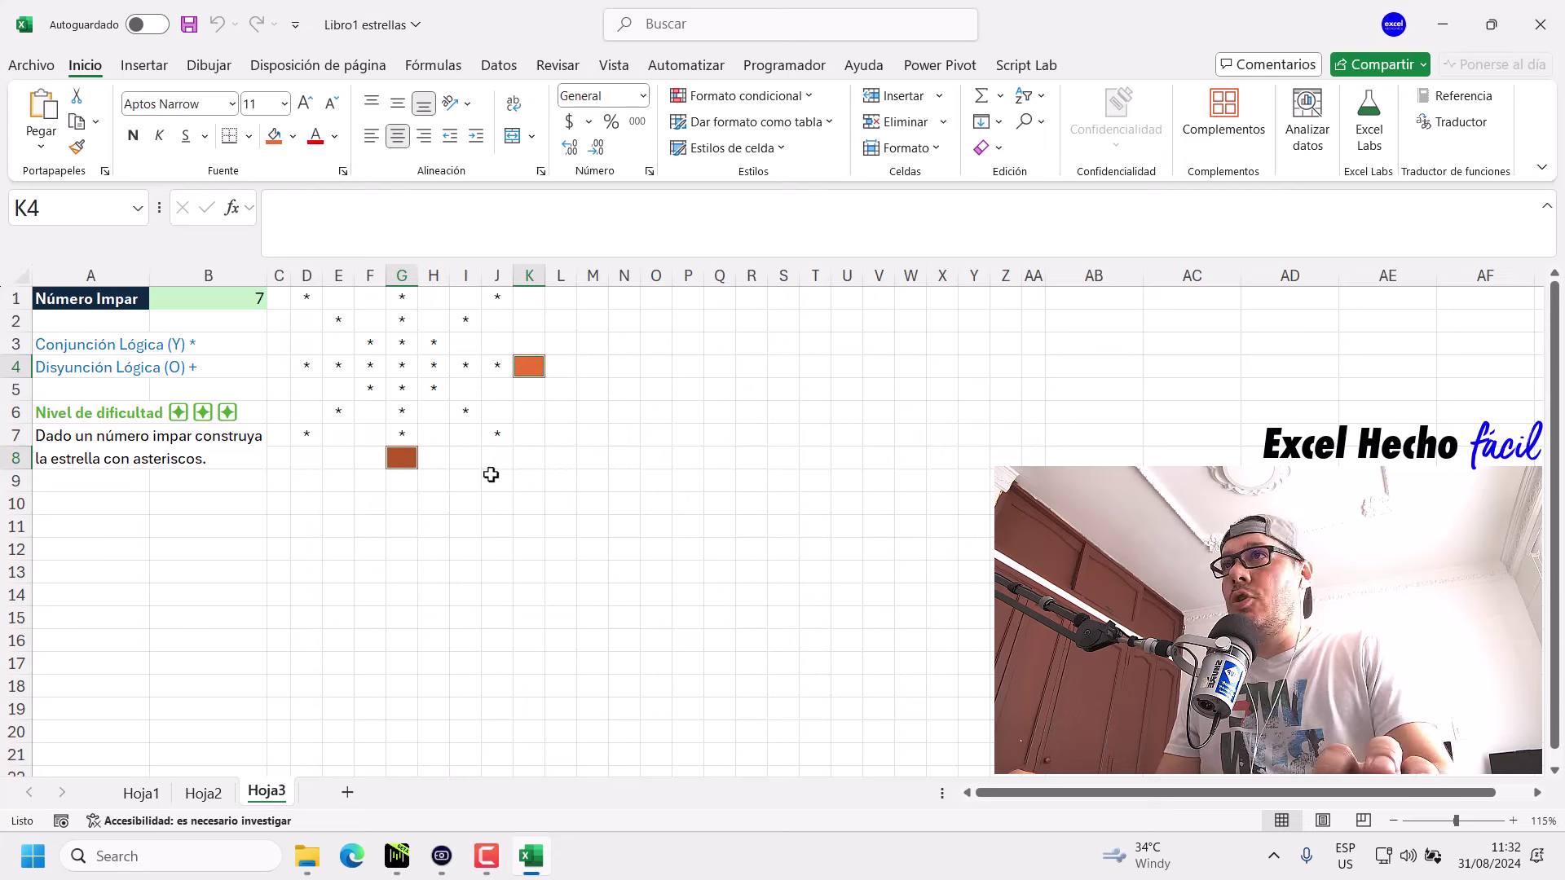
type("0")
key("ctrl+Return")
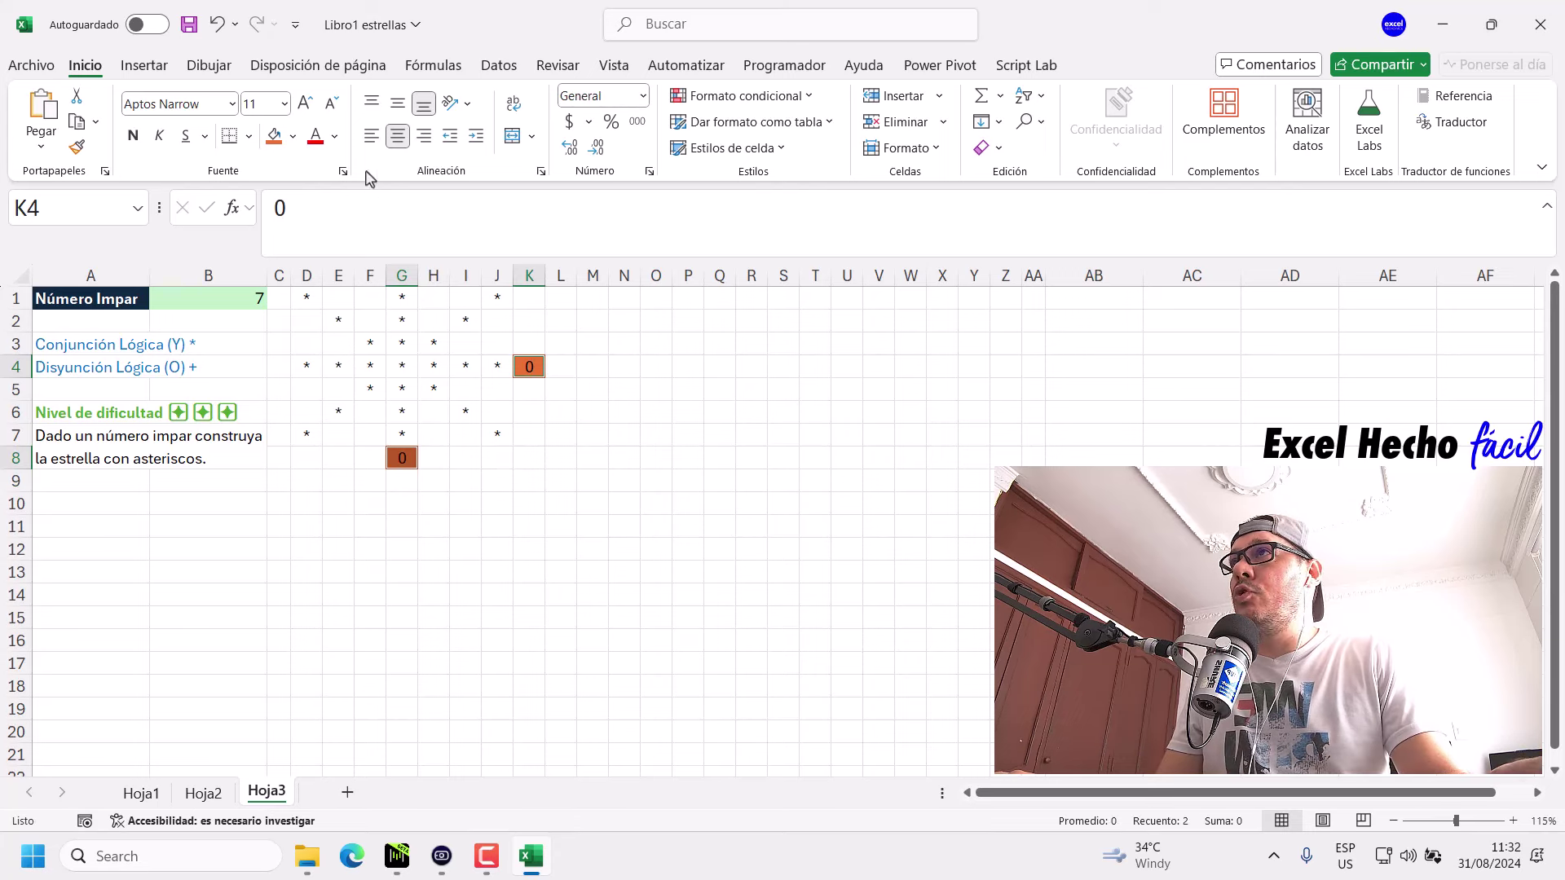
left_click(334, 136)
left_click(319, 267)
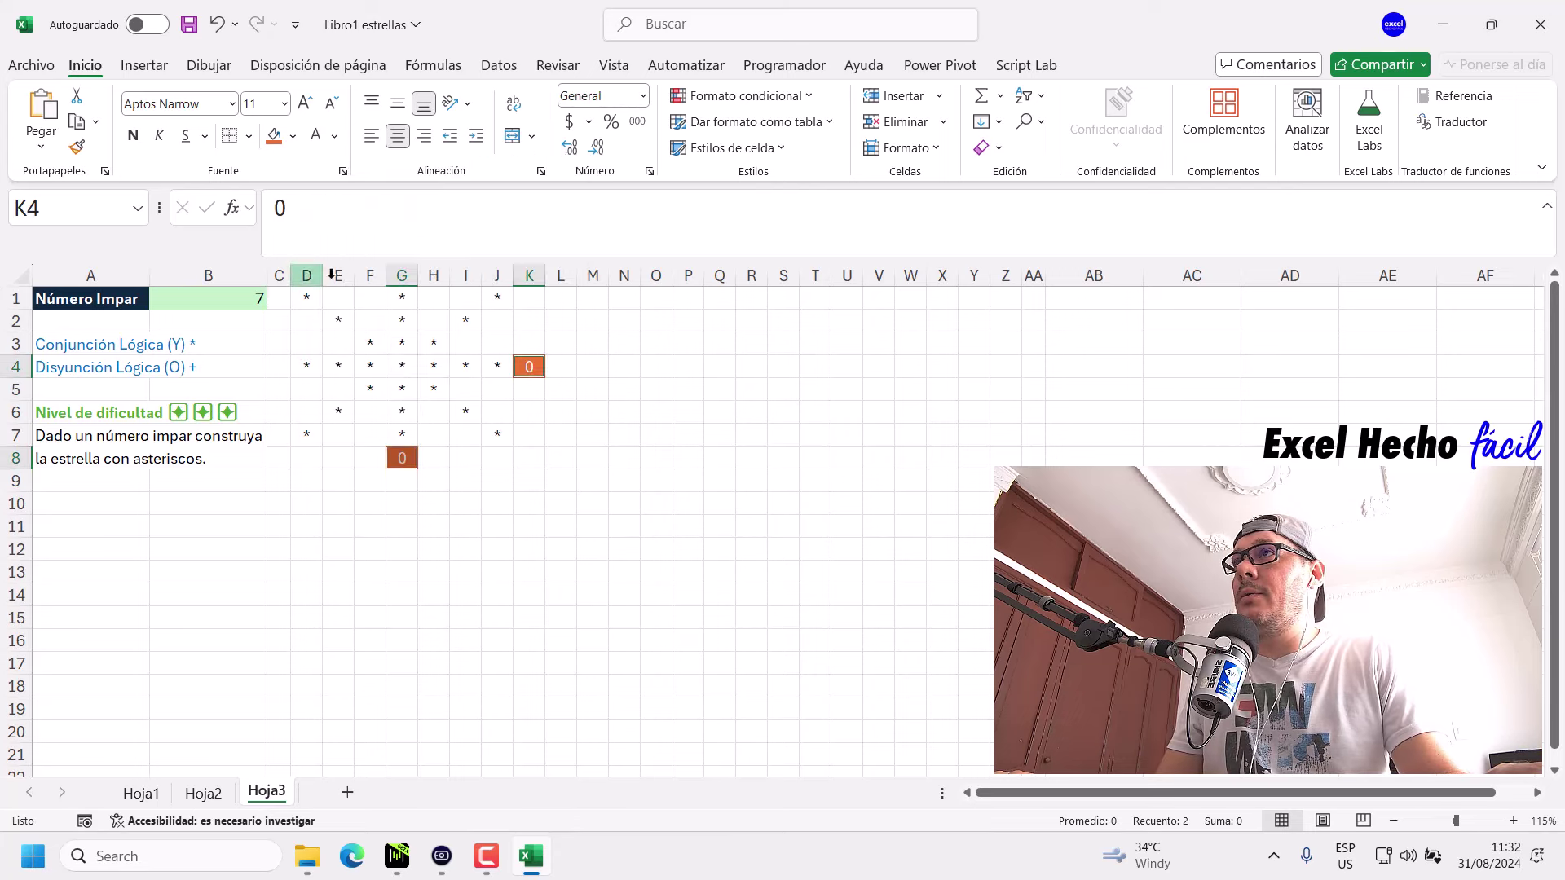
left_click(133, 135)
left_click(397, 523)
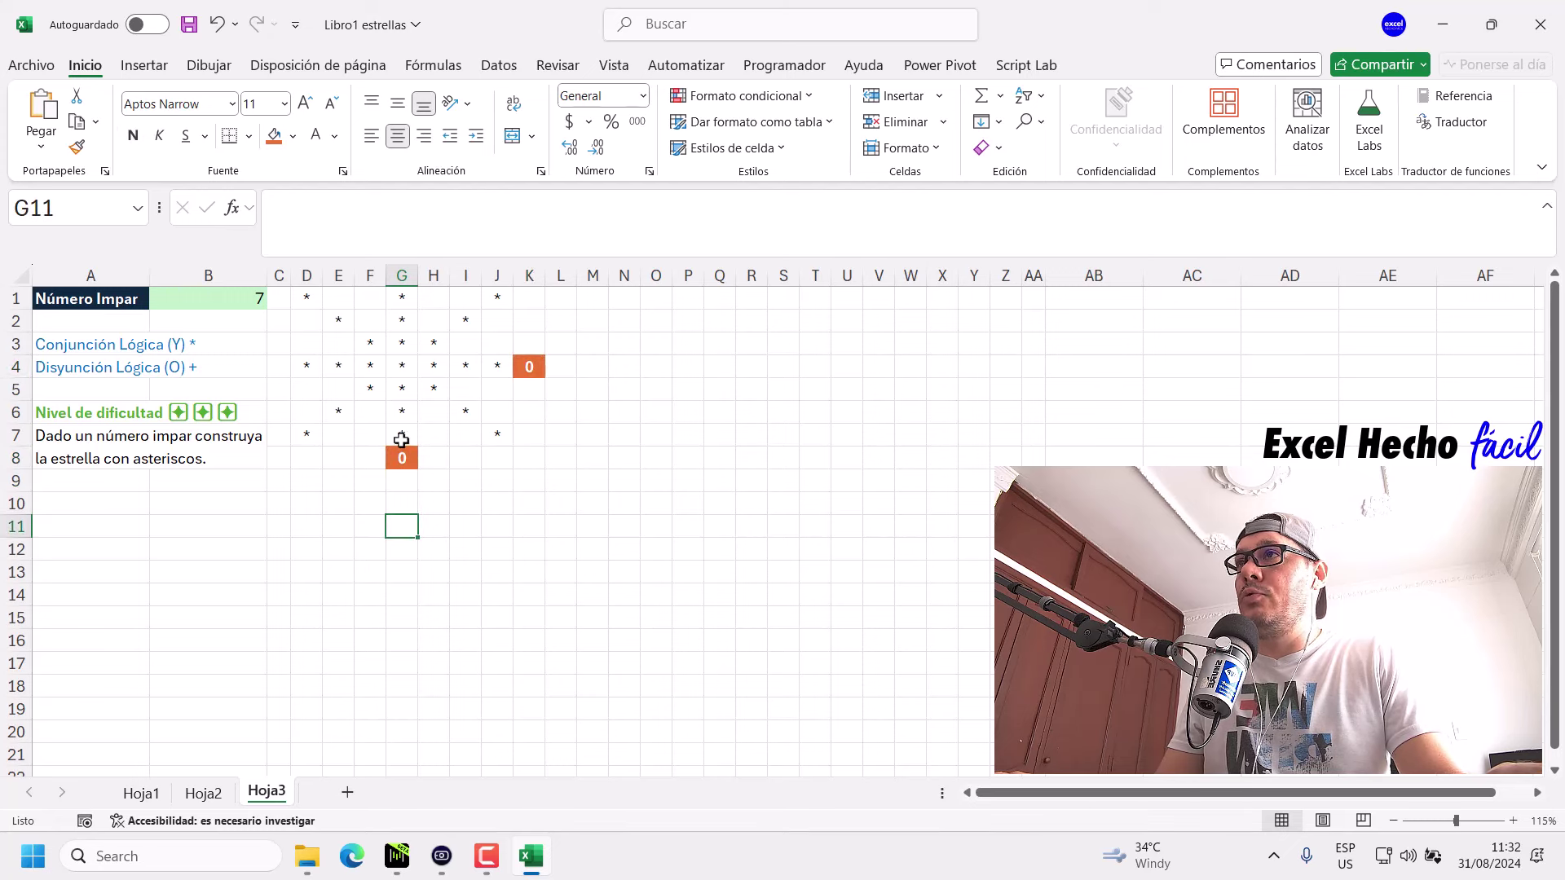
Enter 1 in K3, K5, F8 and H8 with a light orange fill.
left_click_drag(401, 440, 401, 299)
left_click_drag(497, 367, 300, 369)
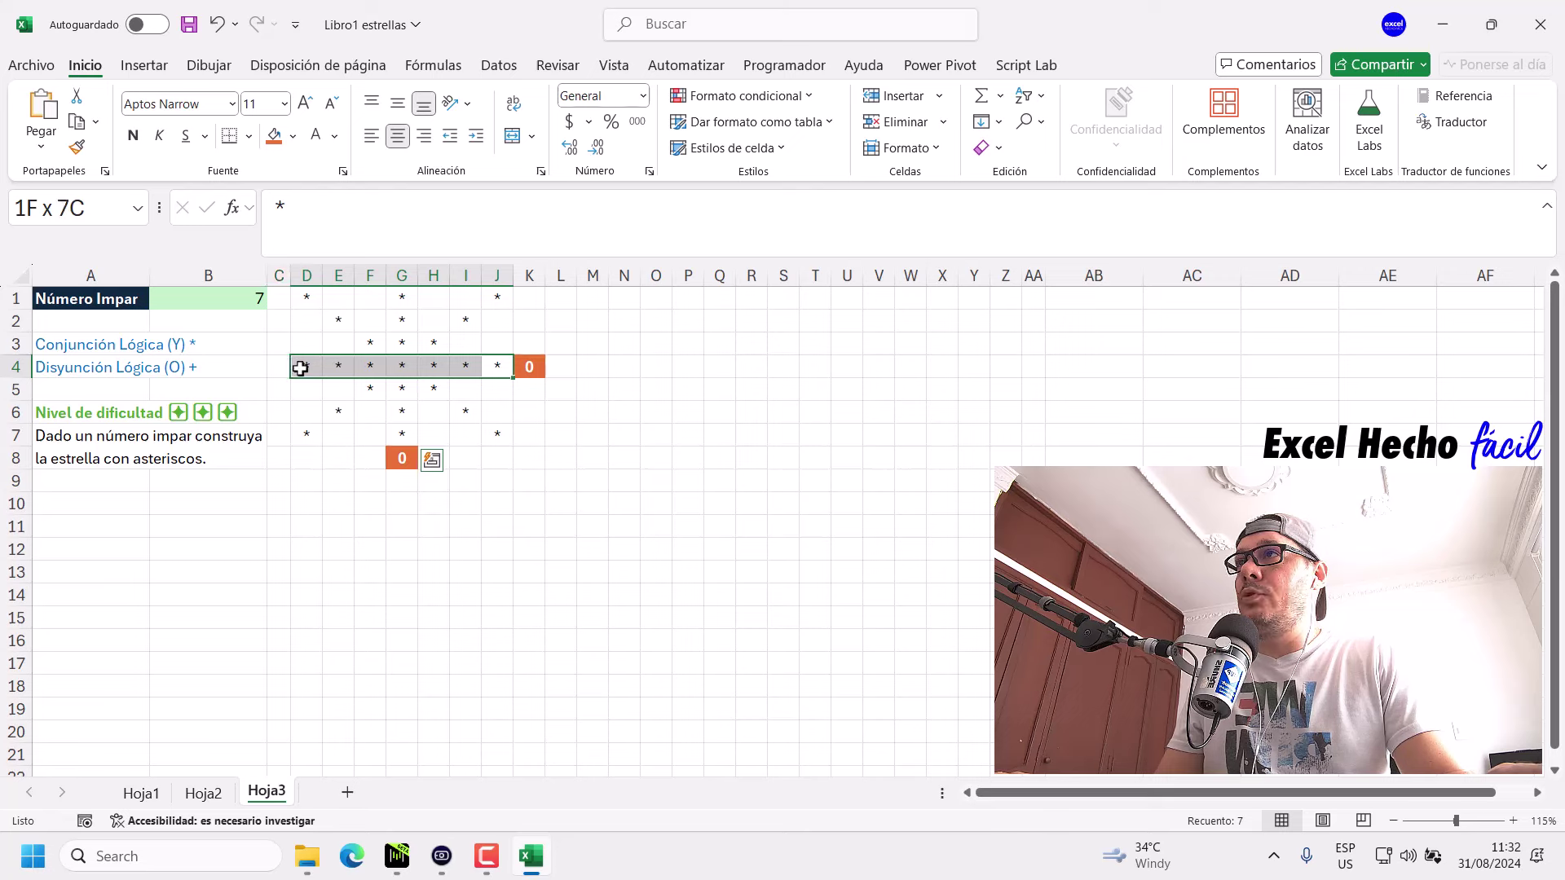
left_click(528, 338)
left_click(539, 390, "ctrl")
left_click(435, 463, "ctrl")
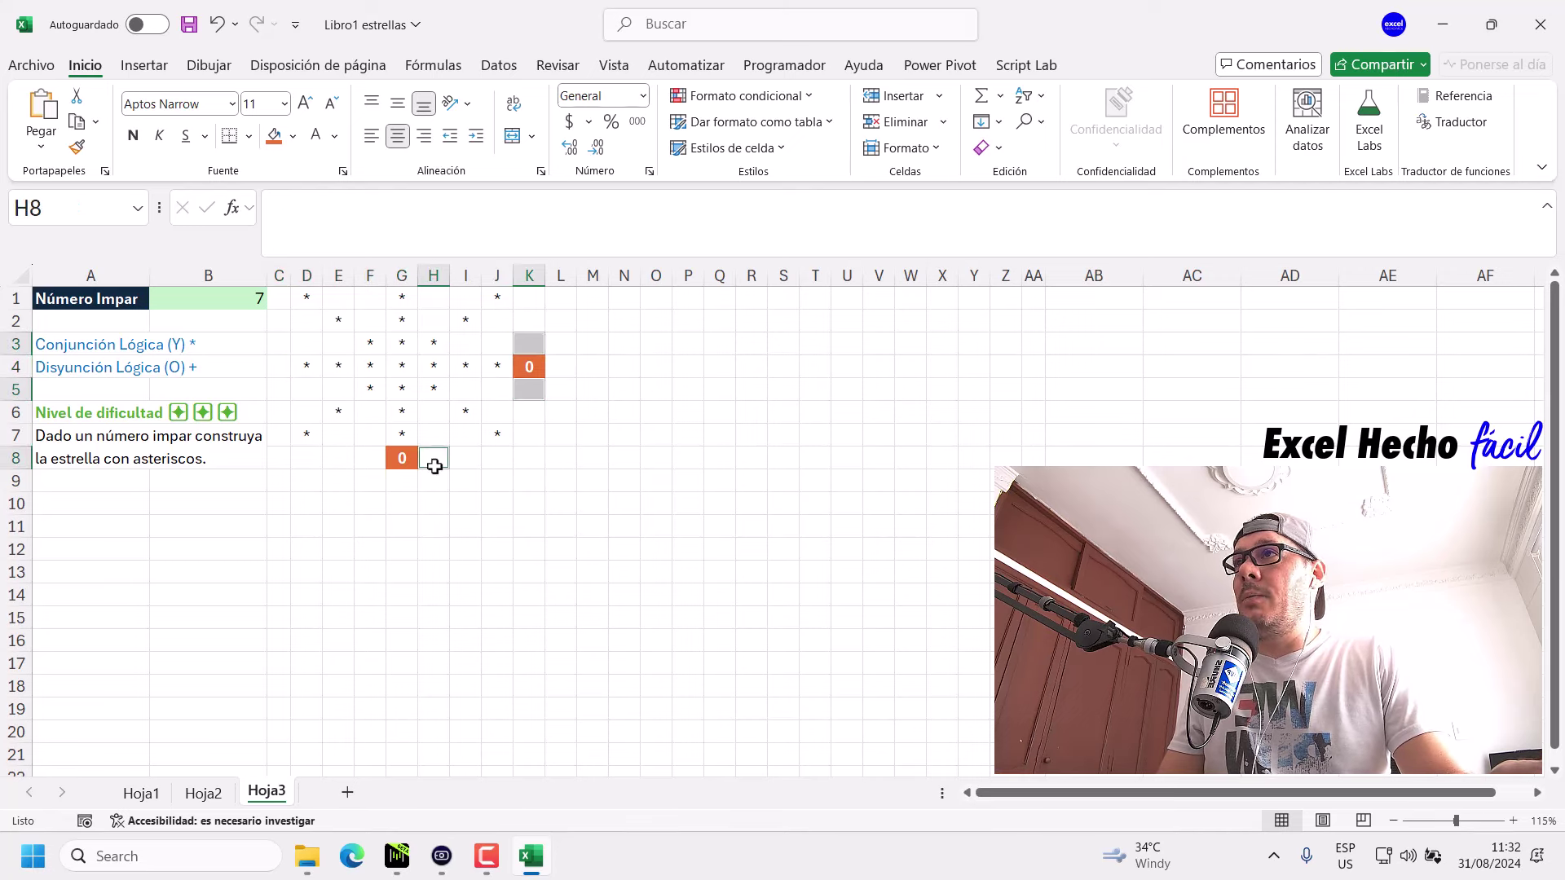
left_click(365, 457, "ctrl")
type("1")
key("ctrl+Return")
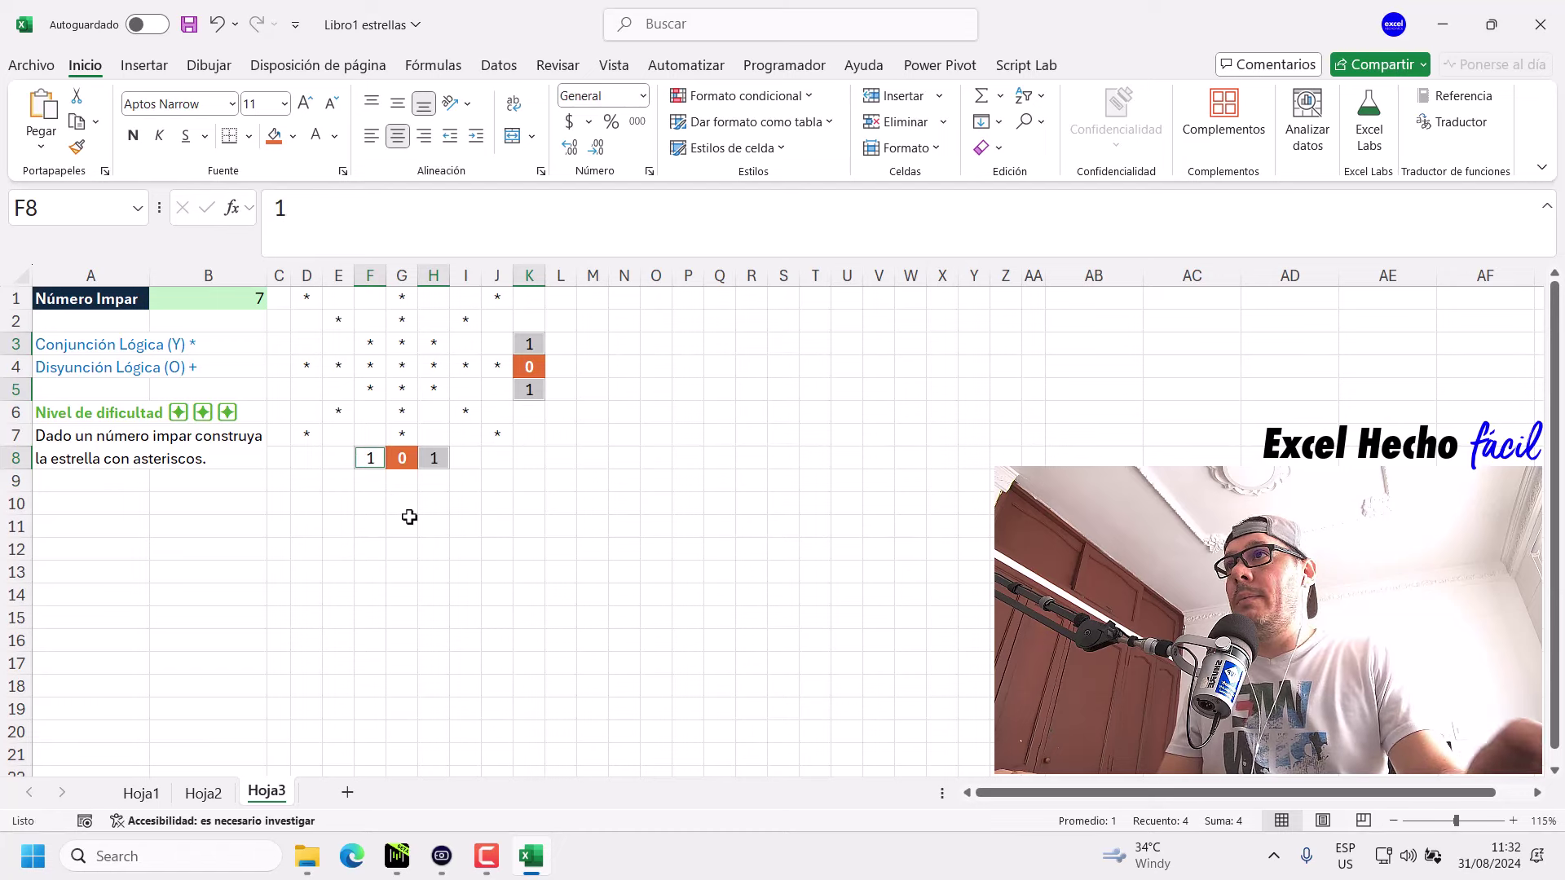
left_click(292, 135)
left_click(419, 270)
left_click(445, 543)
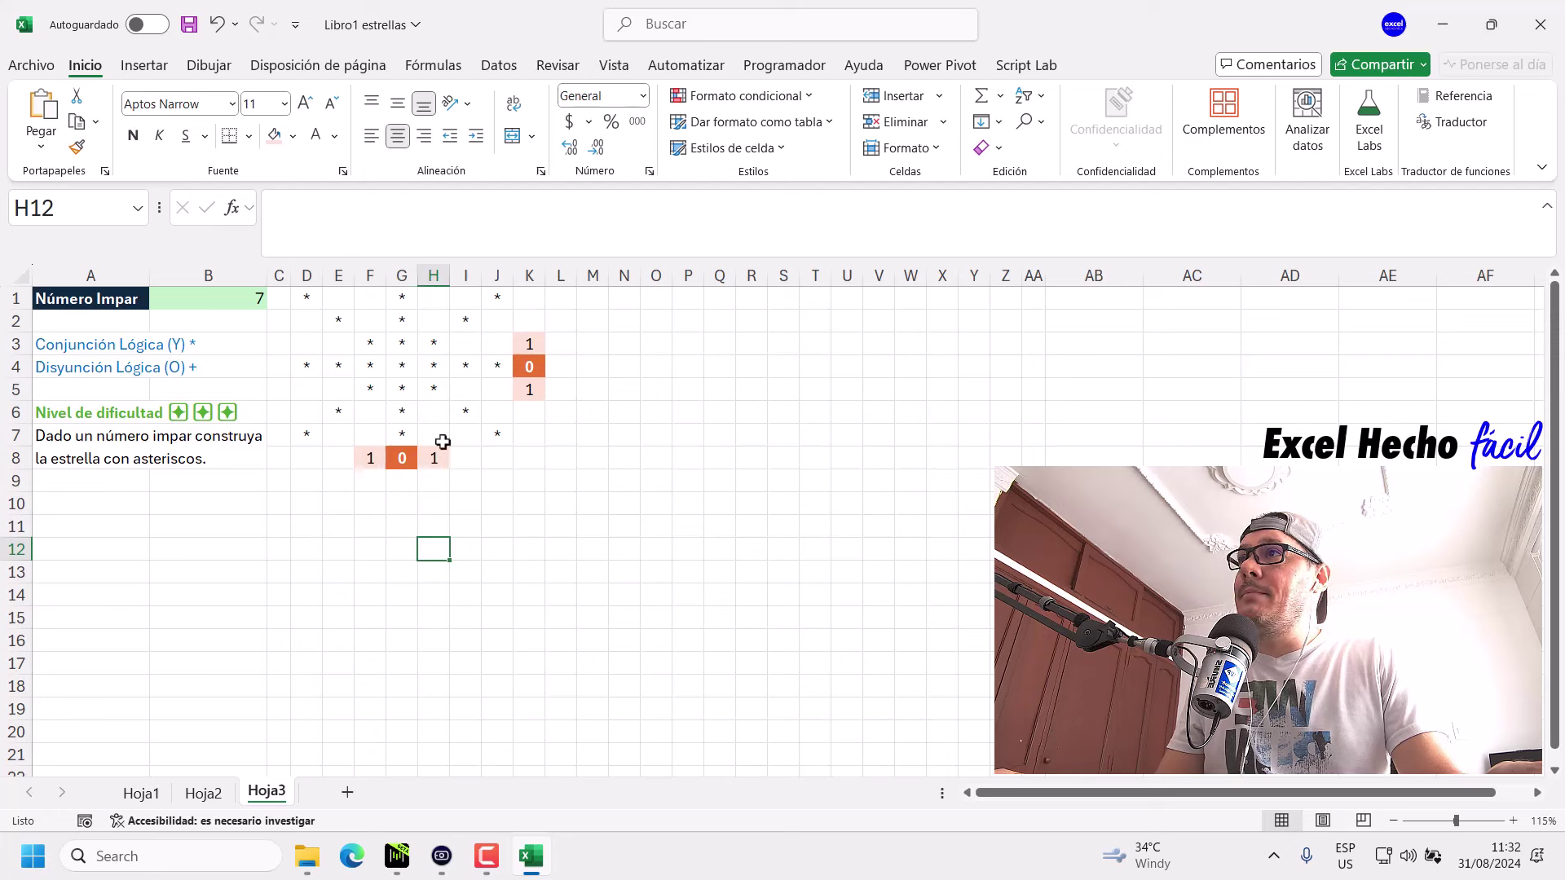
Enter 2 in K2, K6, E8 and I8.
left_click(530, 323)
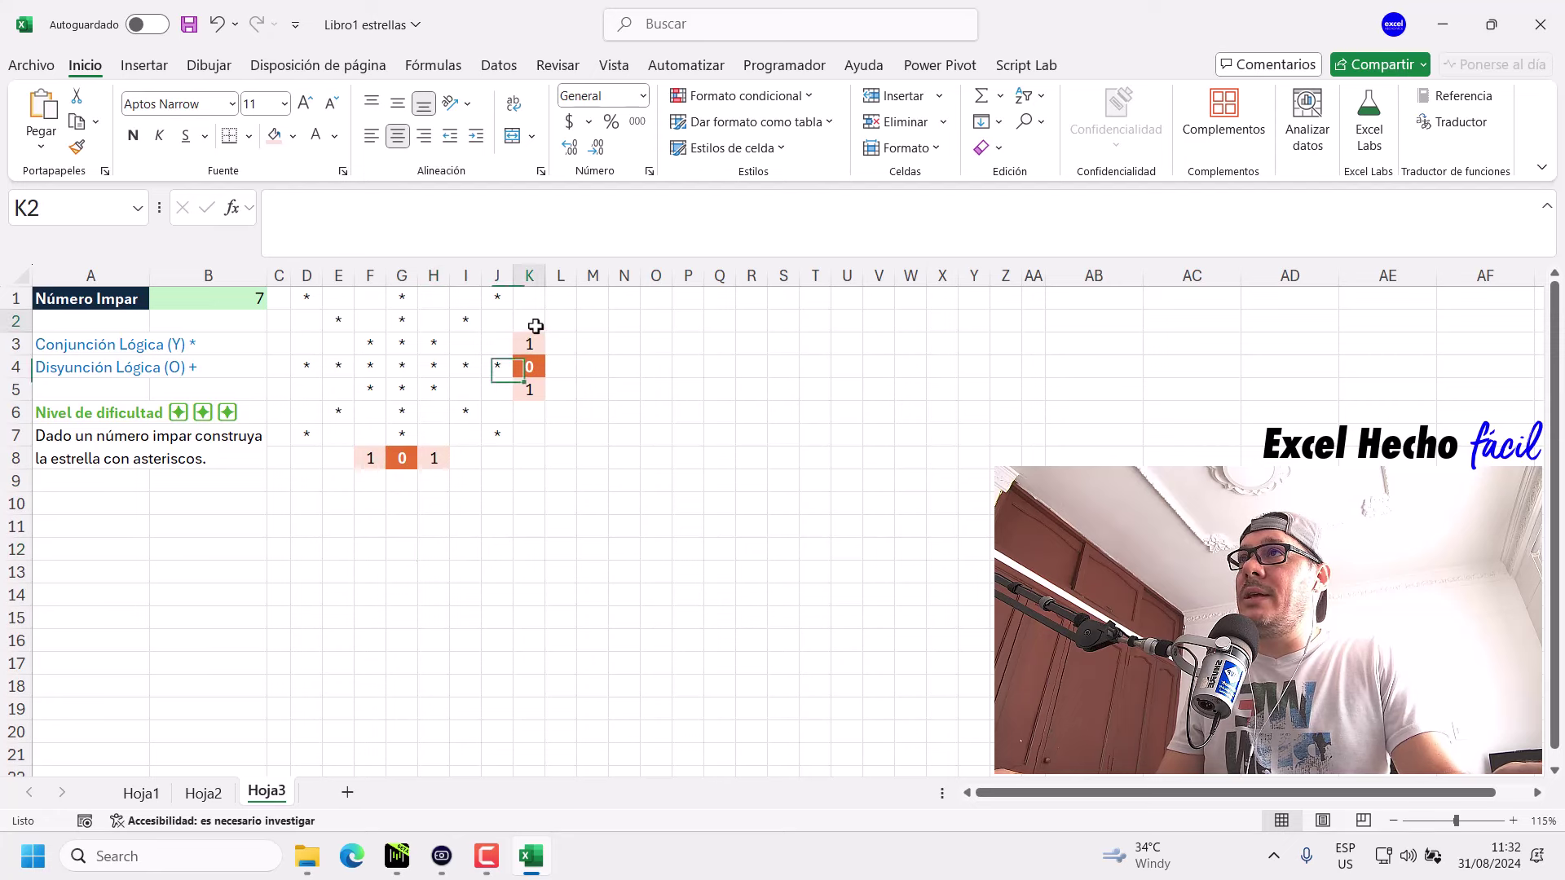
left_click(536, 412, "ctrl")
left_click(475, 457, "ctrl")
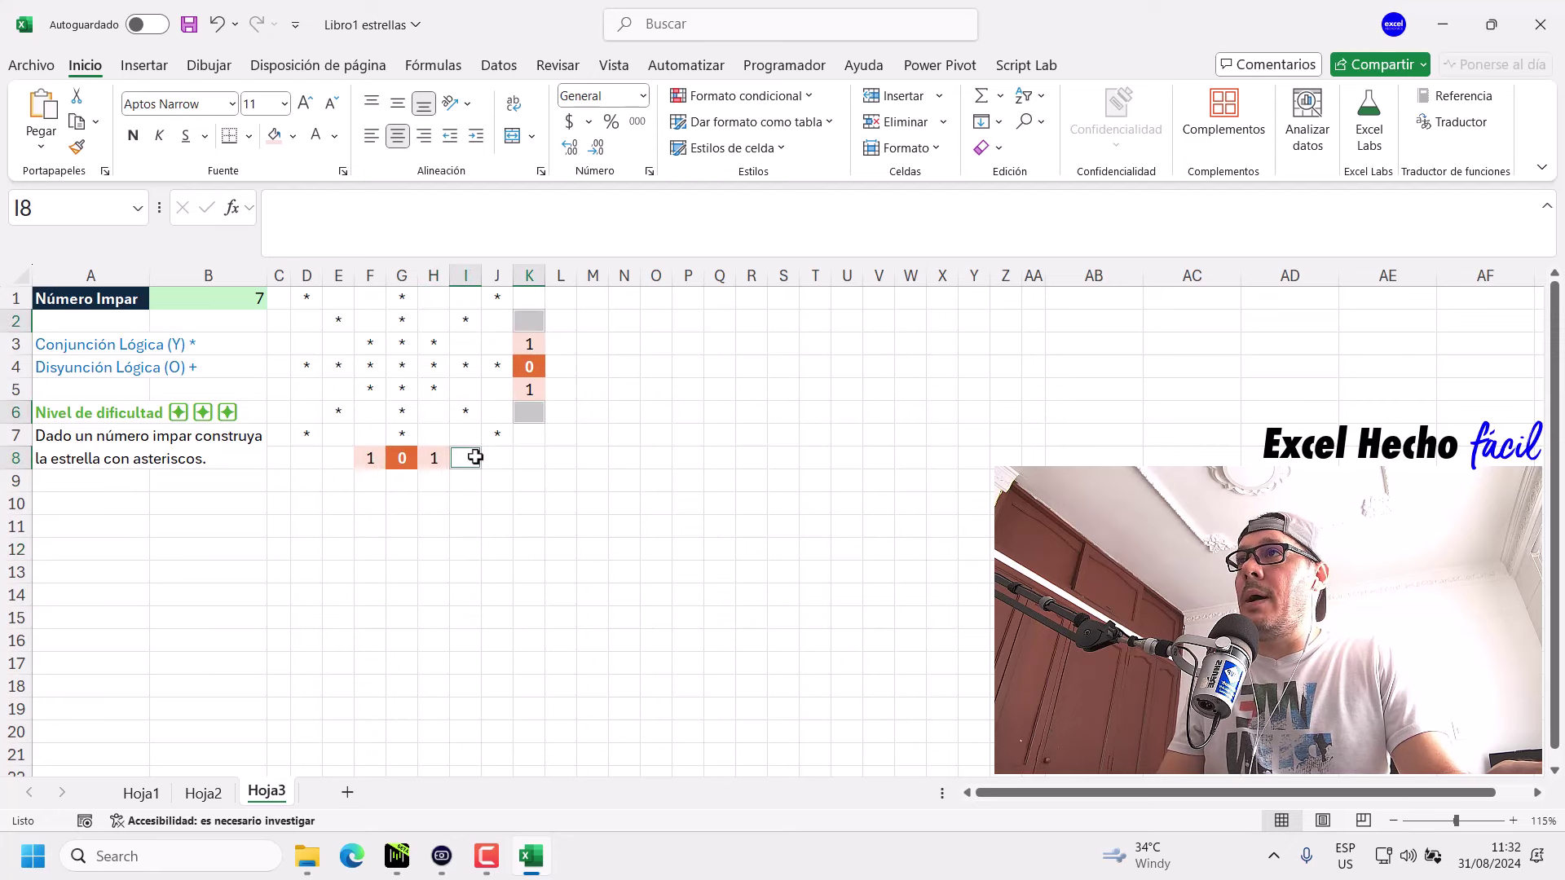
left_click(335, 465, "ctrl")
type("2")
key("ctrl+Return")
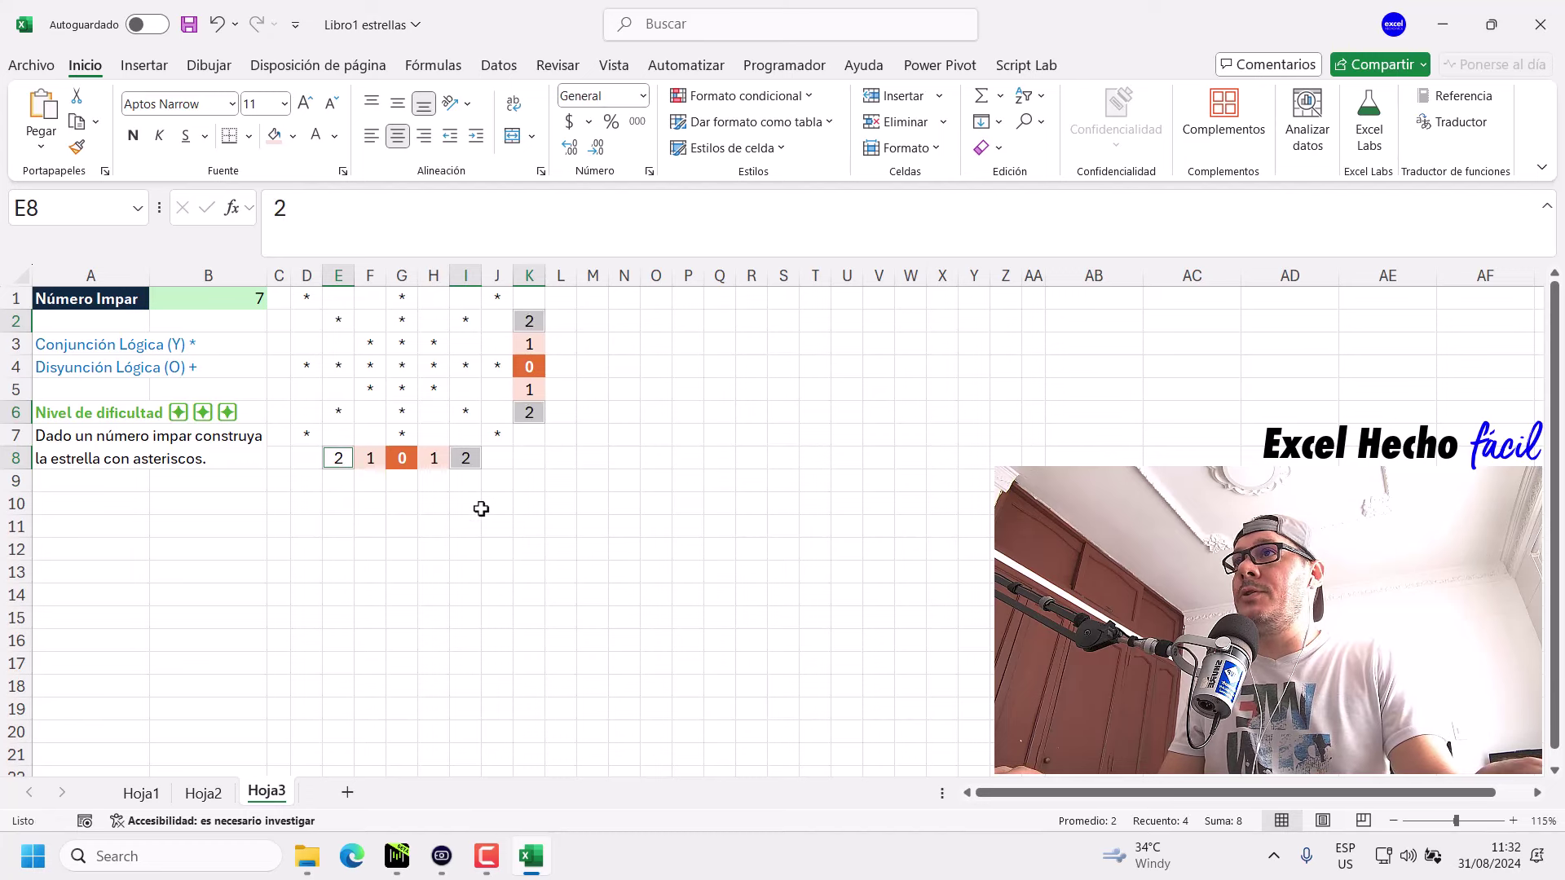
left_click(481, 508)
left_click(343, 458)
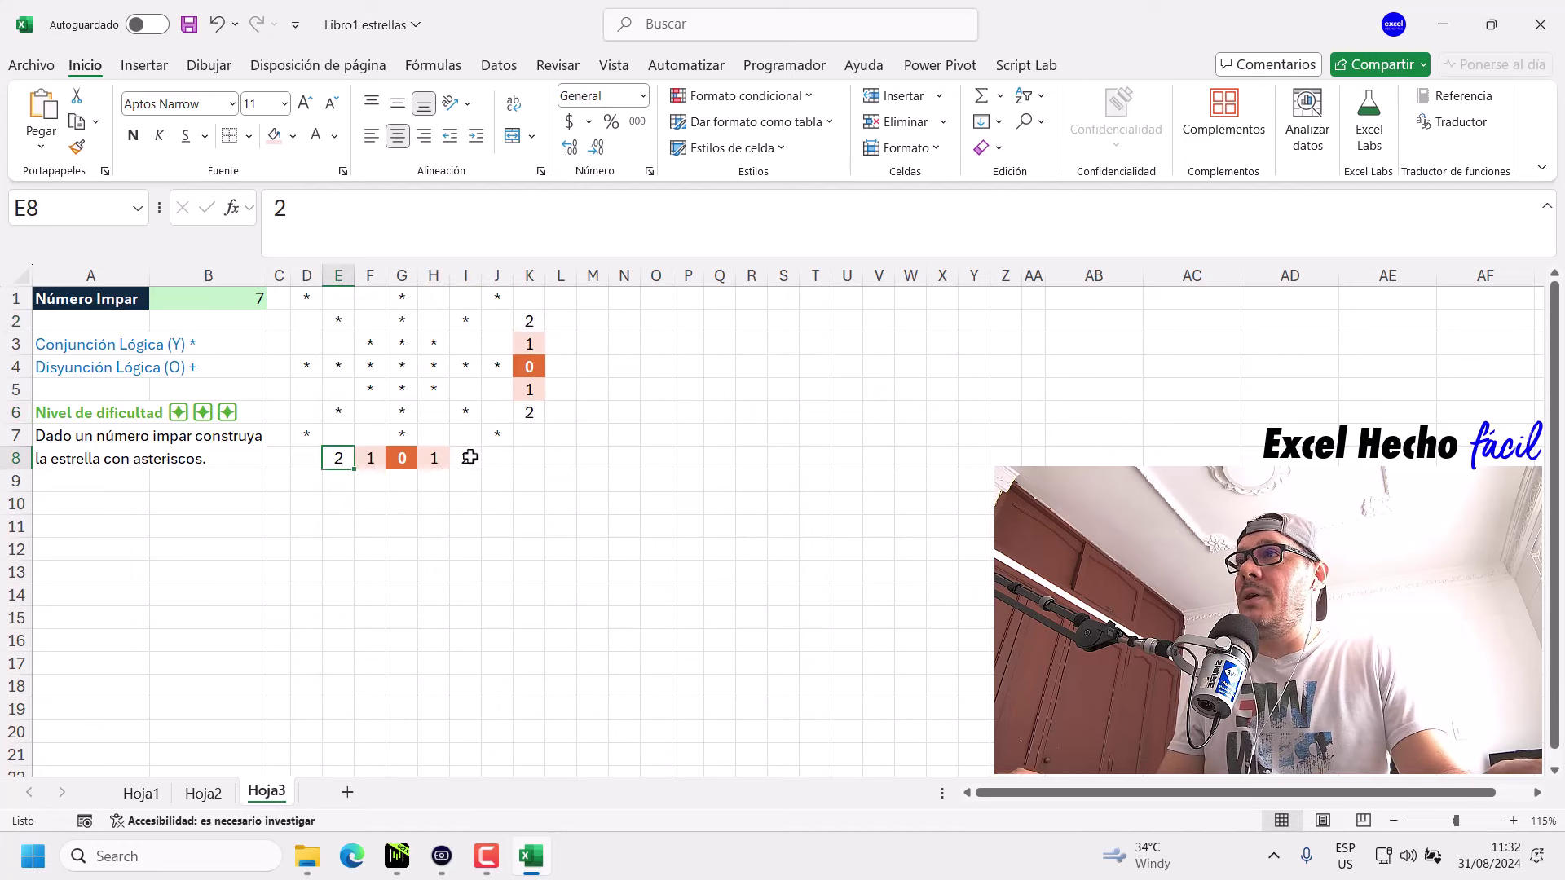
left_click(471, 457, "ctrl")
left_click(529, 411, "ctrl")
left_click(525, 323, "ctrl")
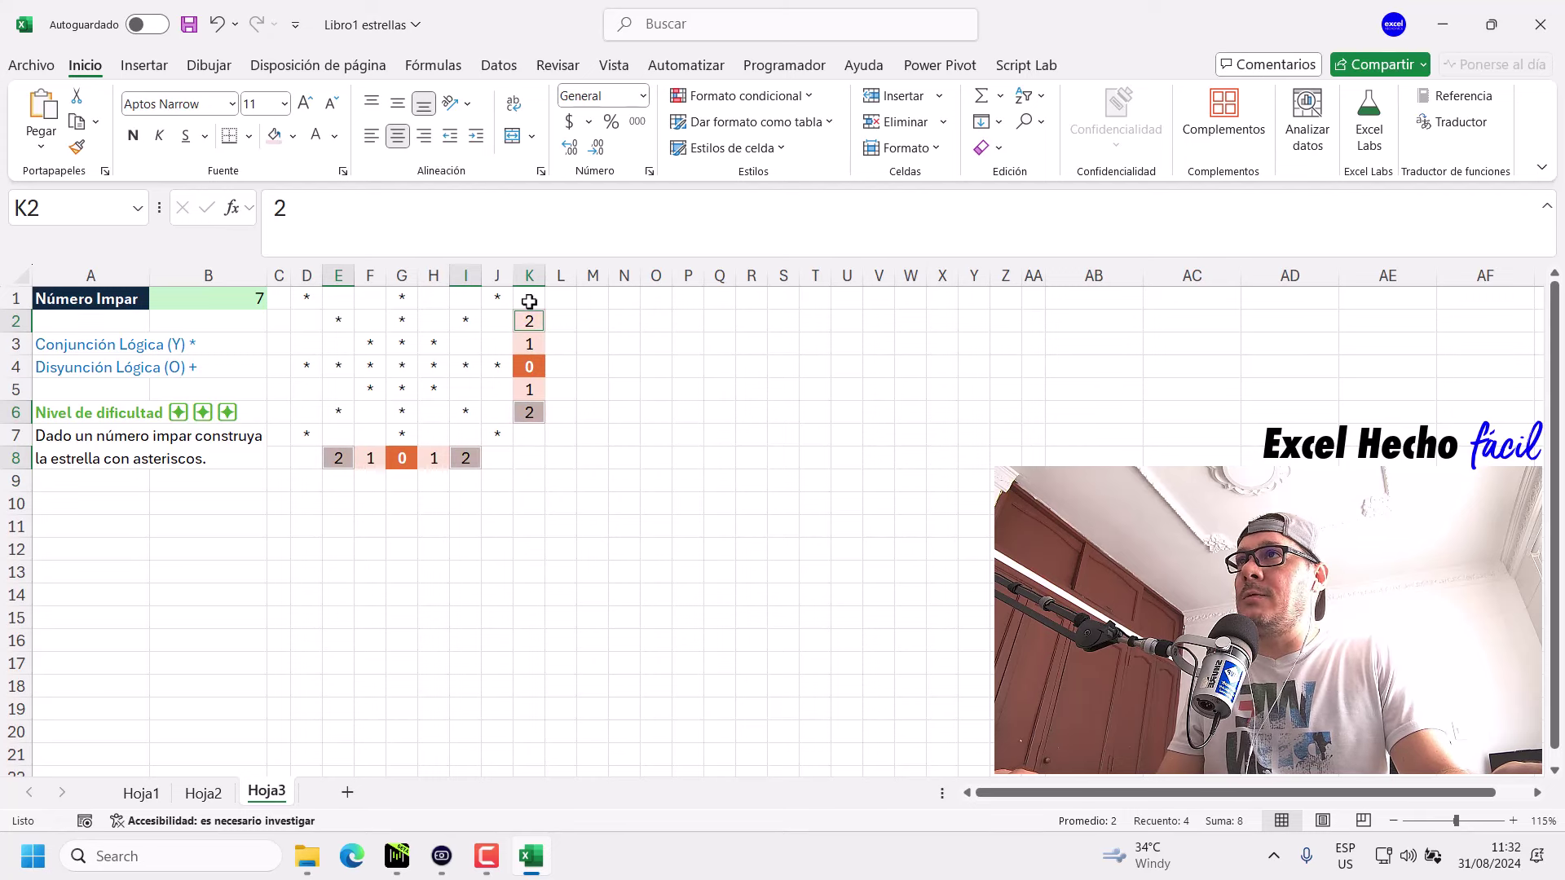
Enter 3 in K1, K7, D8 and J8.
left_click(529, 300)
left_click(532, 436, "ctrl")
left_click(494, 458, "ctrl")
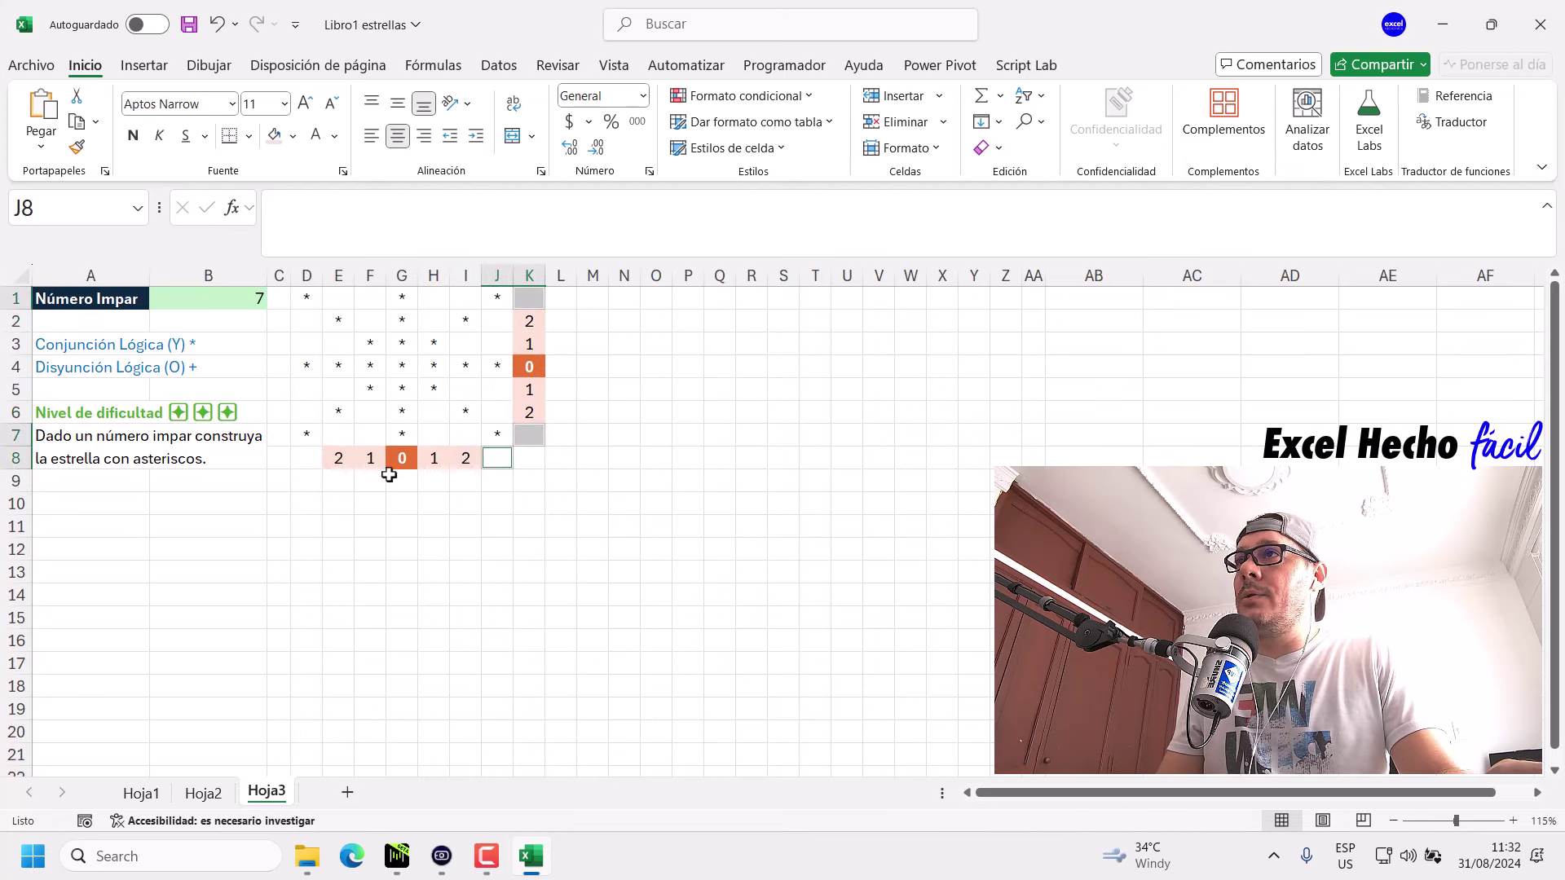
left_click(303, 459, "ctrl")
type("3")
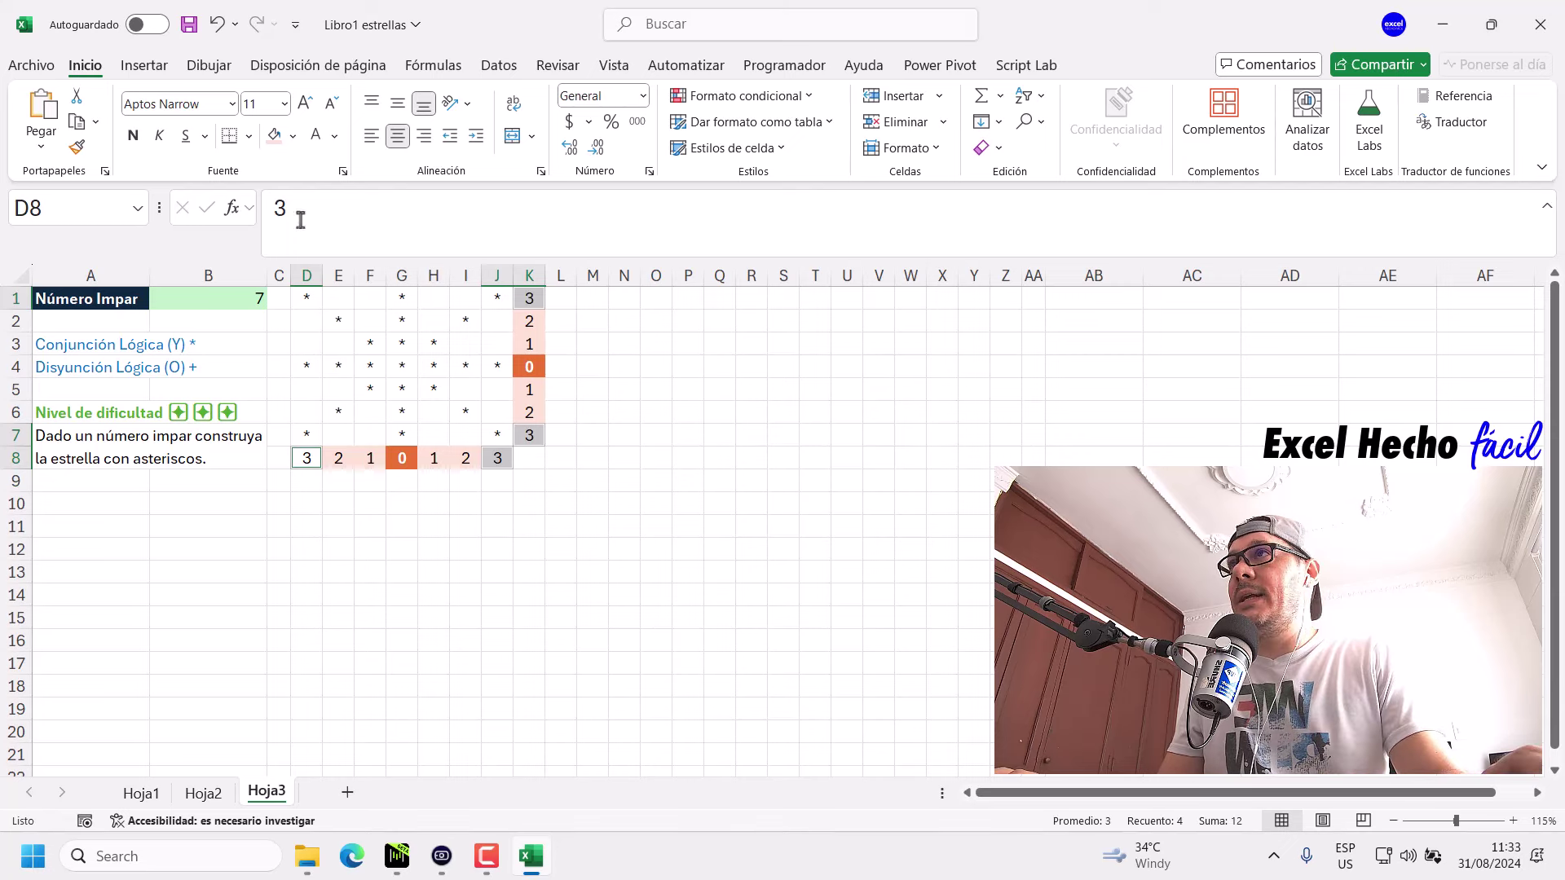
key("ctrl+Return")
left_click(459, 541)
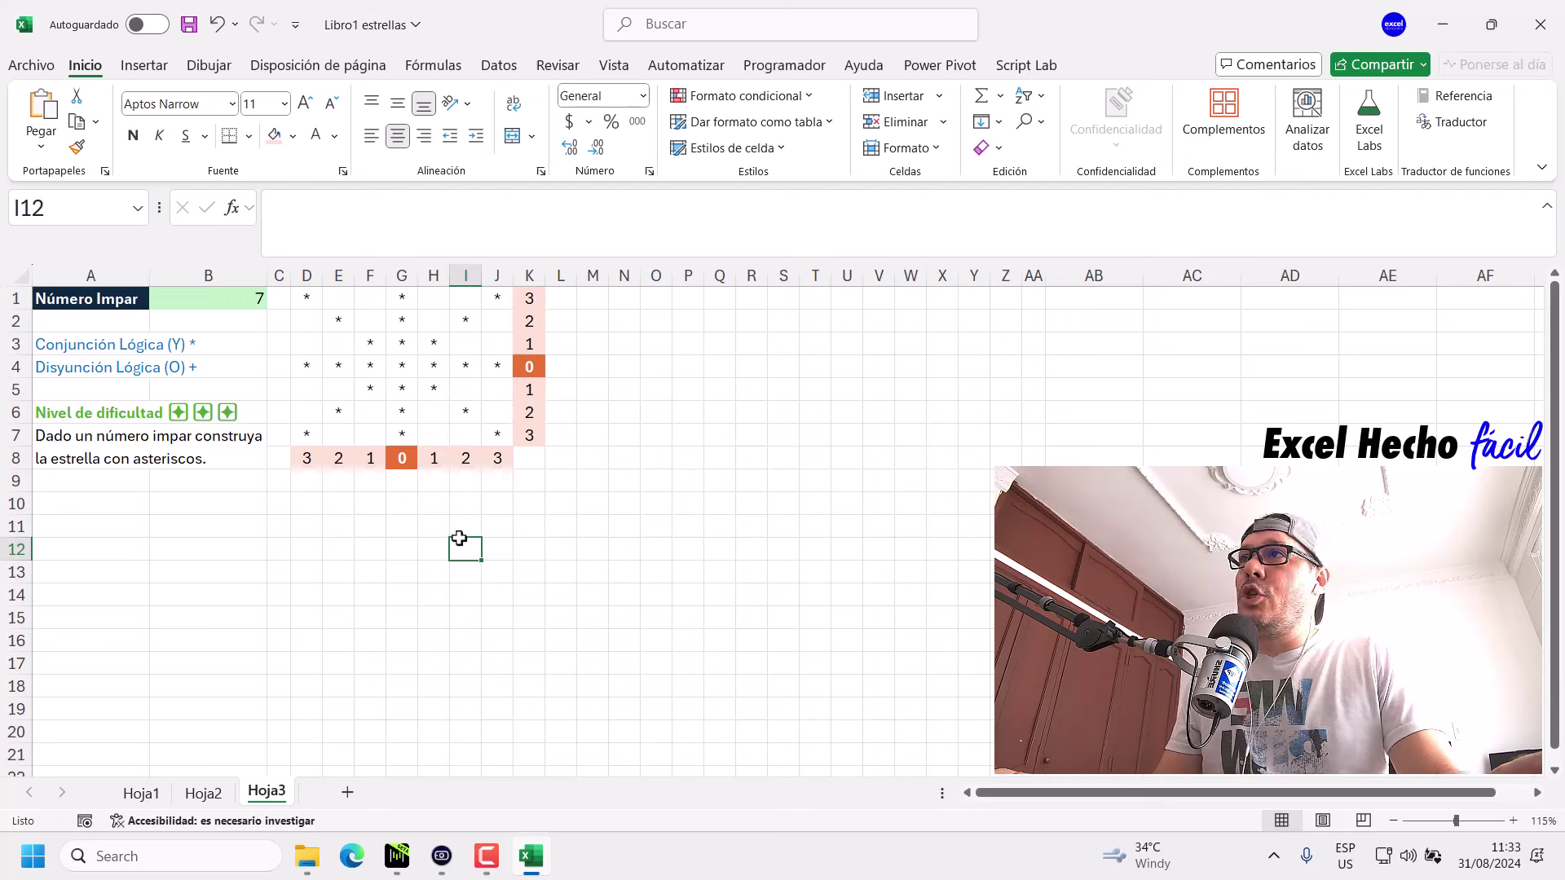
left_click_drag(496, 367, 310, 366)
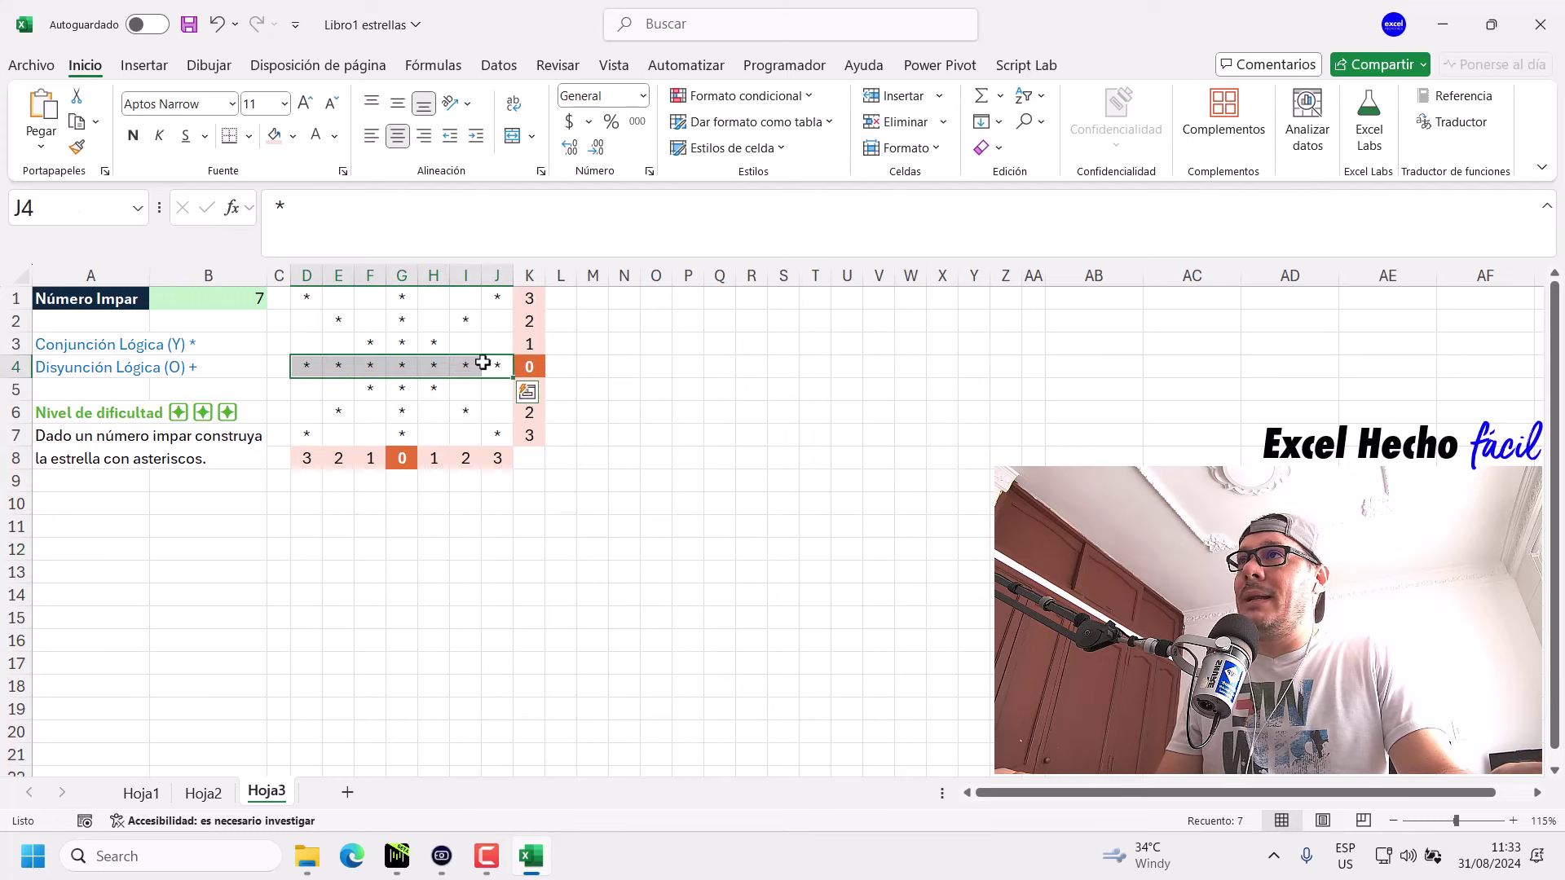
left_click_drag(400, 430, 401, 298, "ctrl")
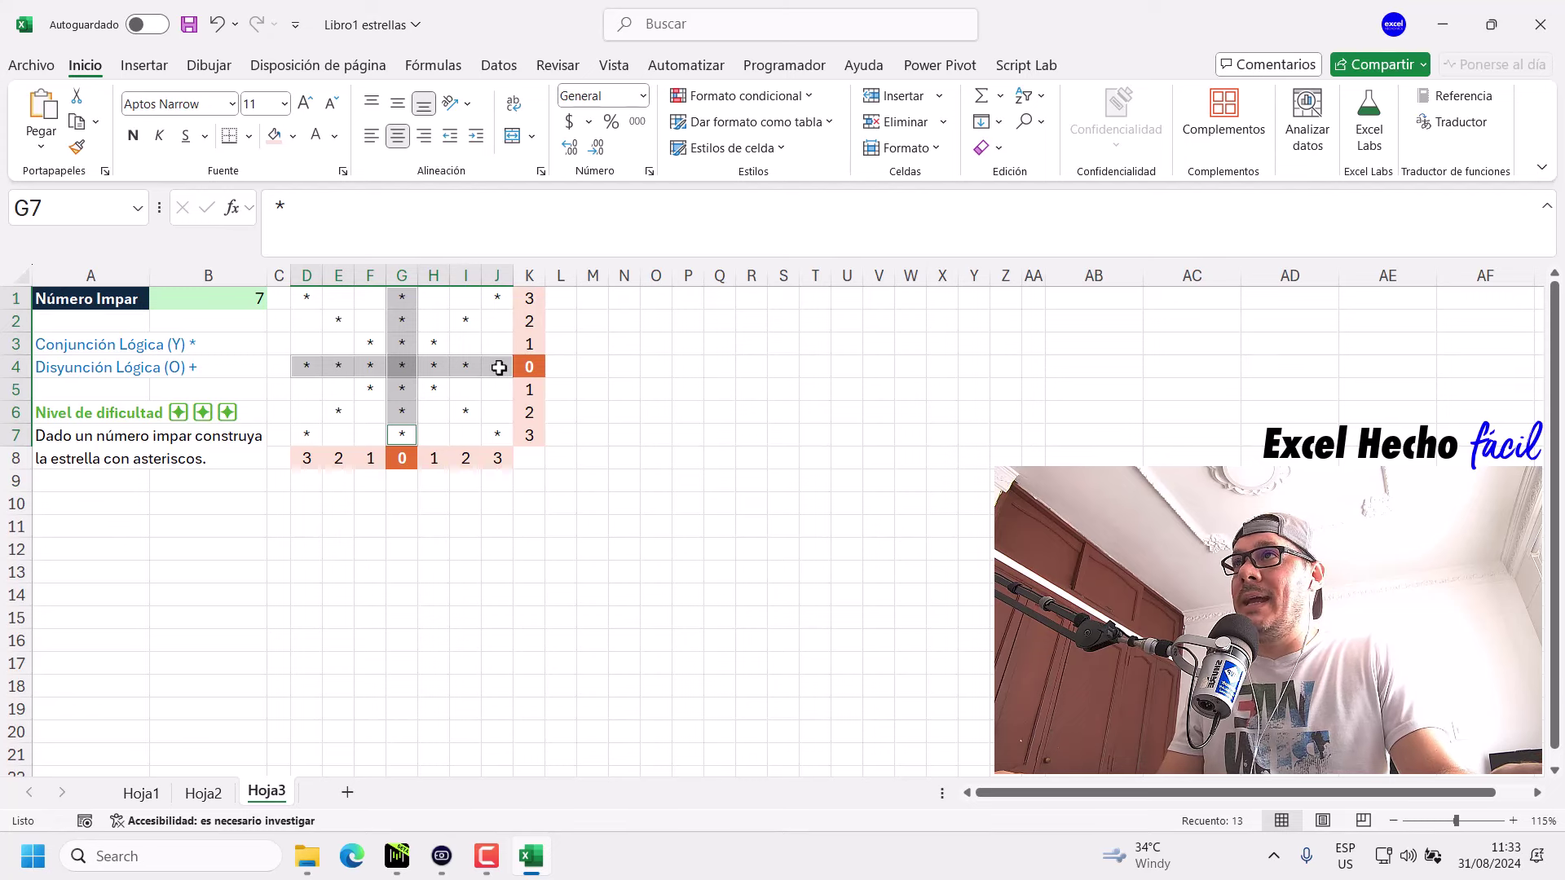
left_click_drag(499, 368, 294, 367)
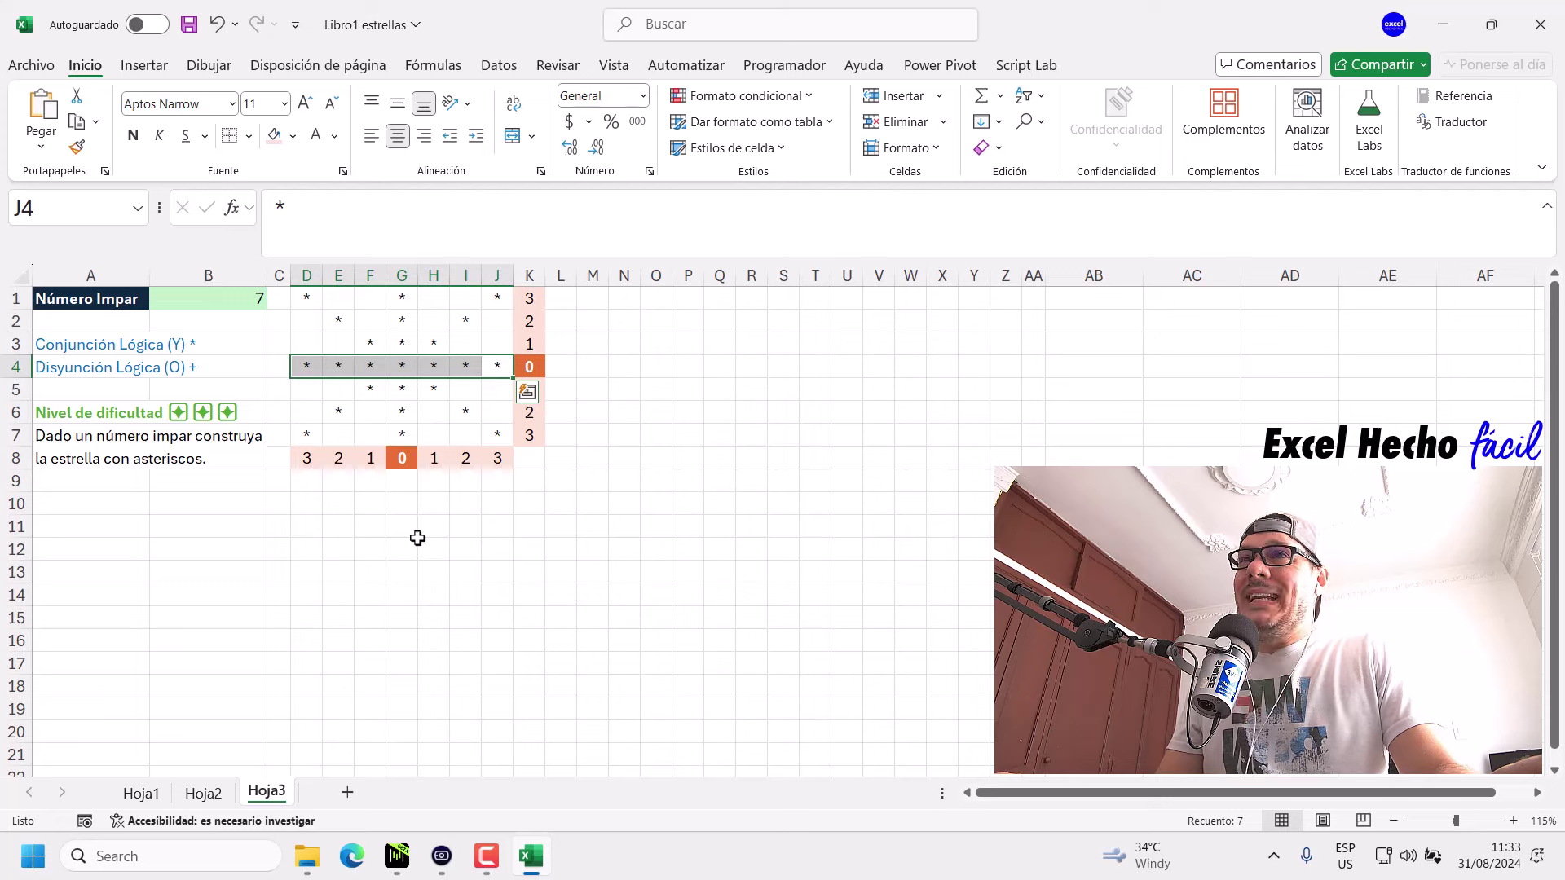
left_click_drag(401, 434, 401, 298)
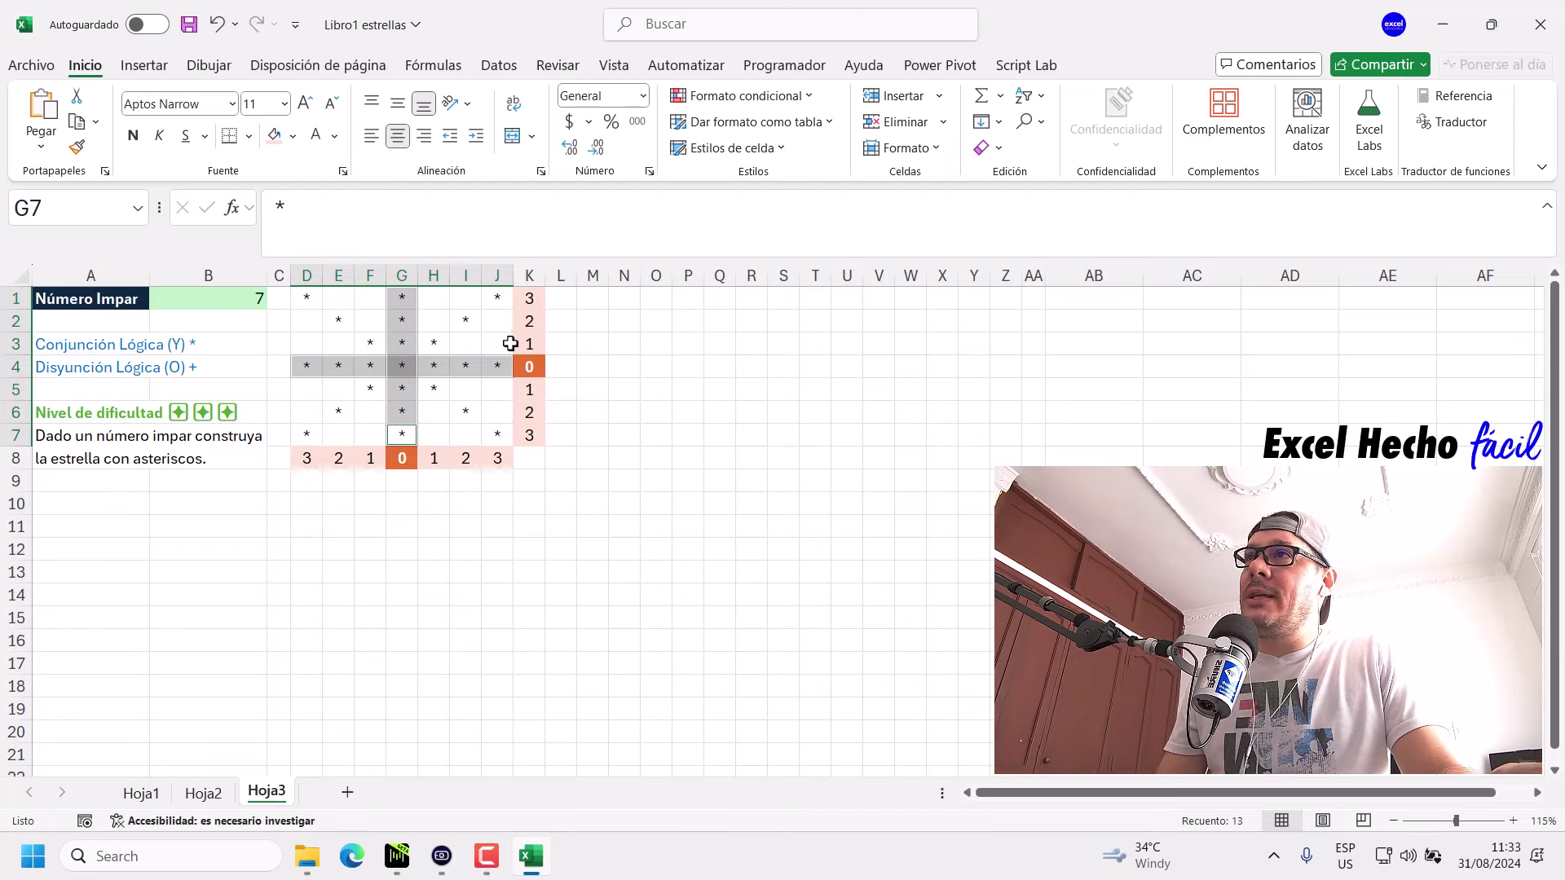
left_click_drag(527, 342, 316, 348)
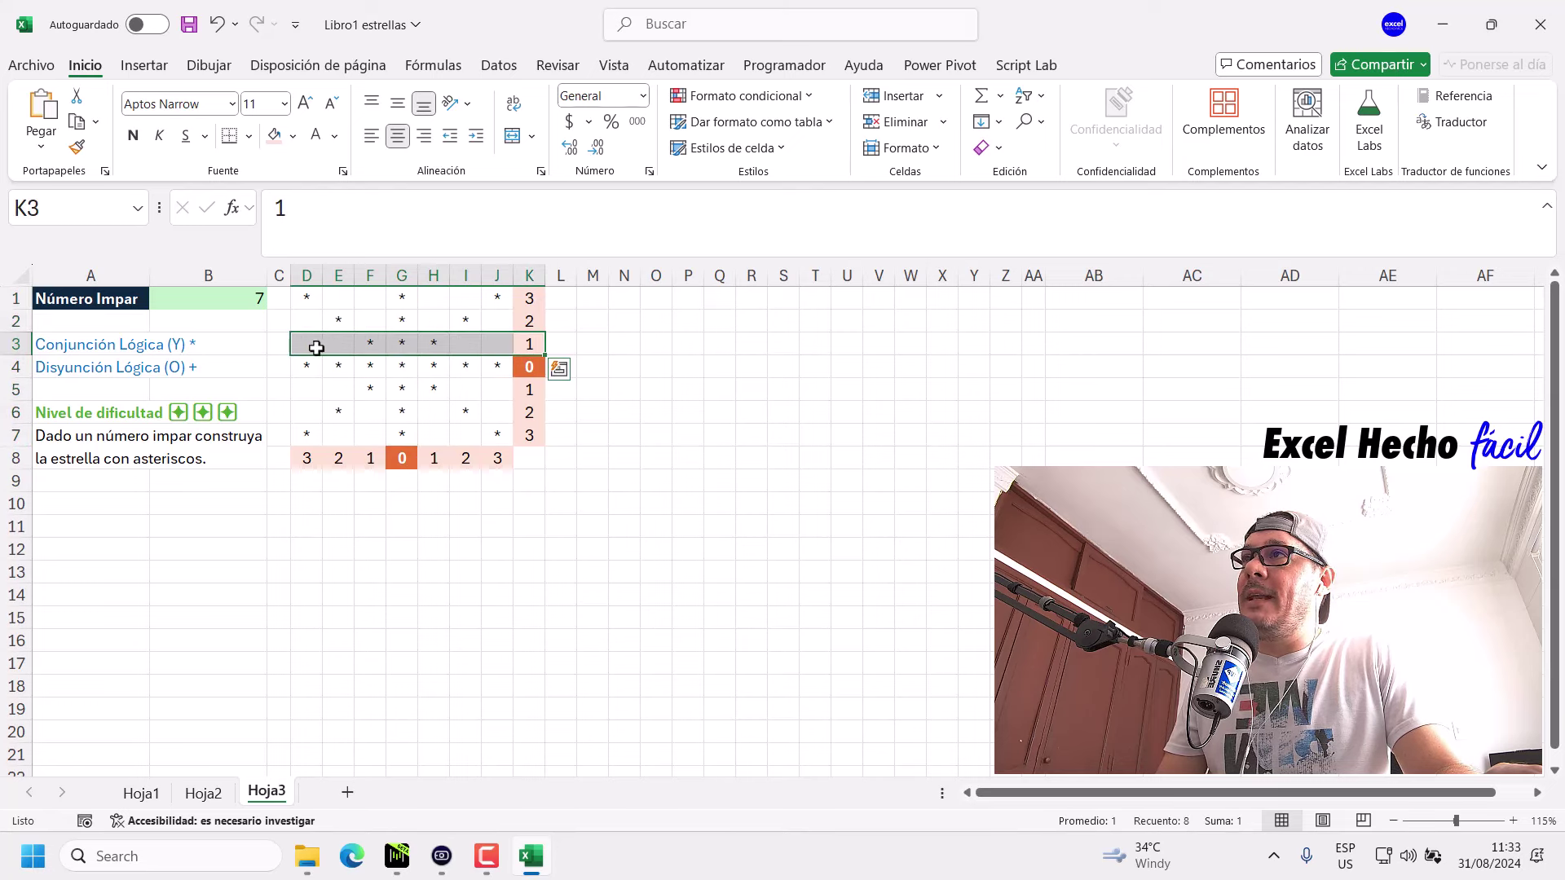
left_click_drag(522, 390, 315, 390)
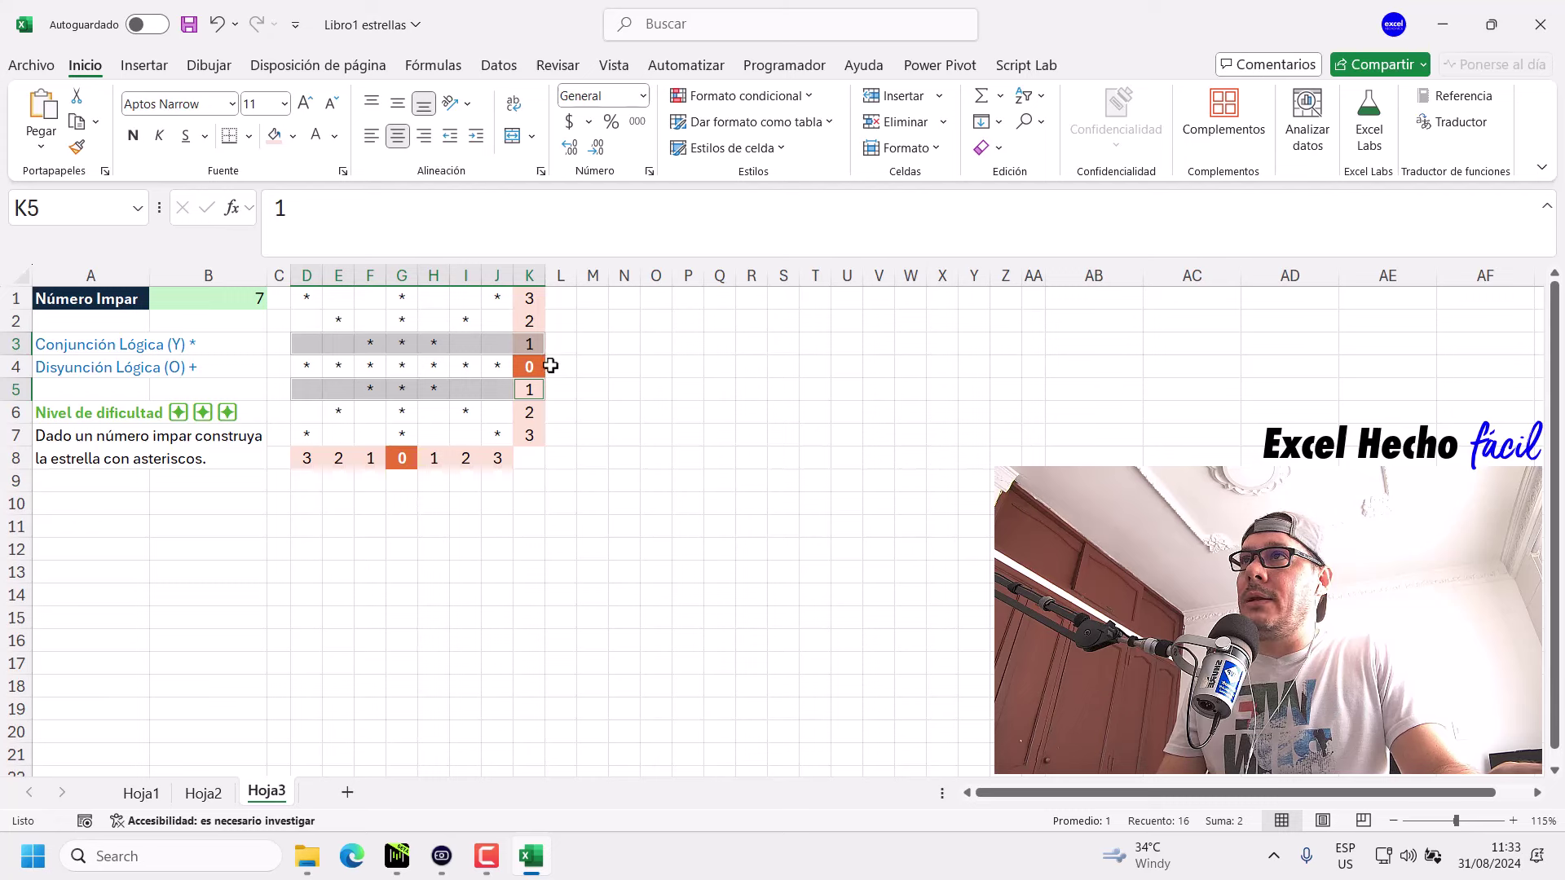
left_click_drag(450, 465, 439, 301)
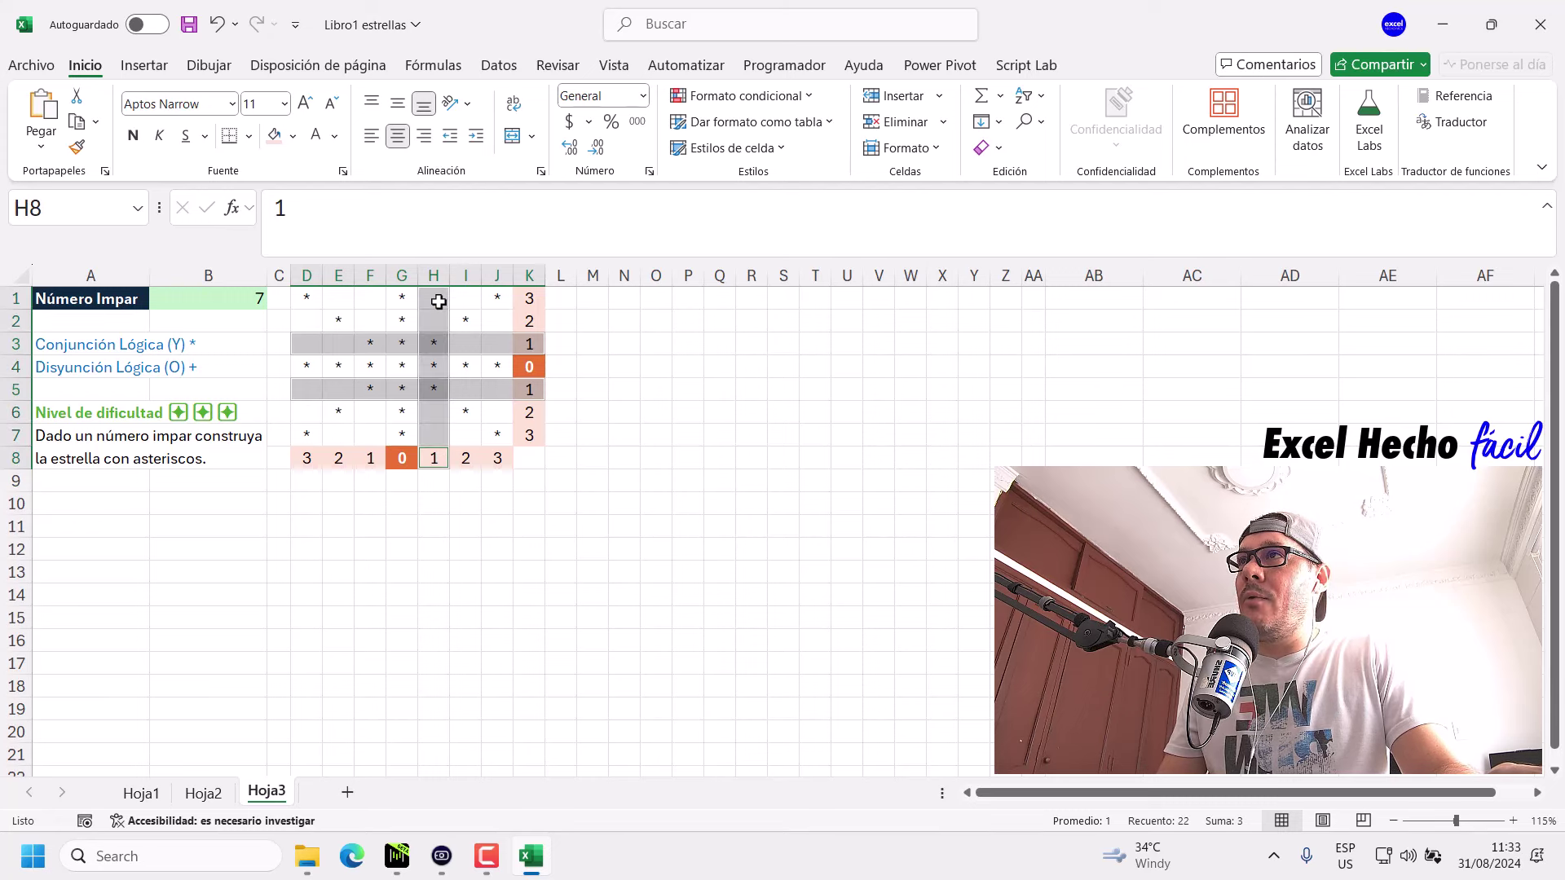
left_click_drag(372, 454, 374, 295)
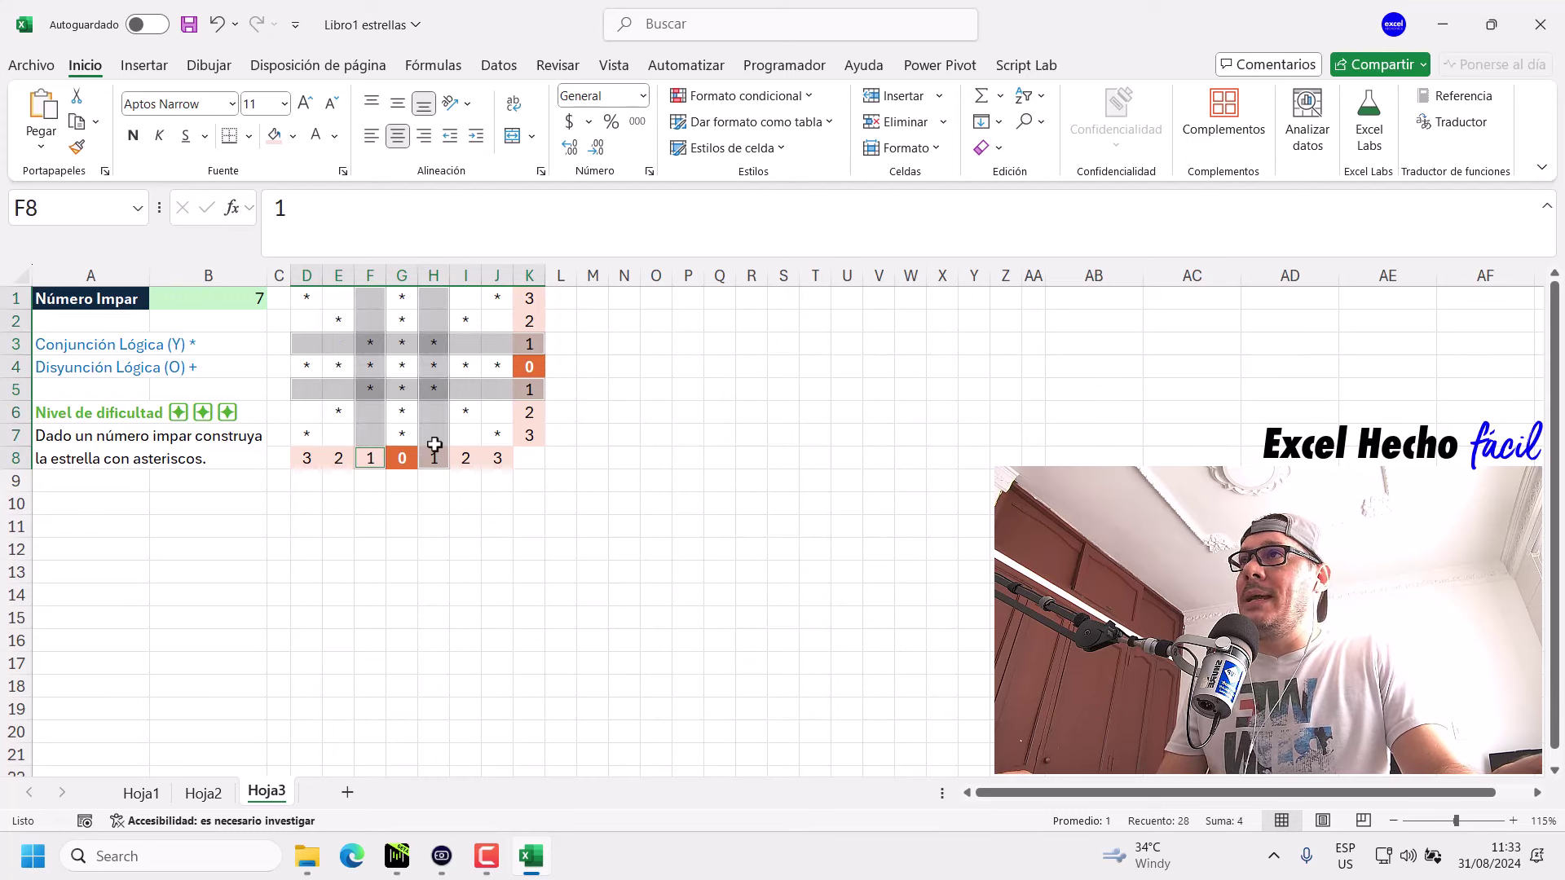
Fill the inner asterisk cells F3, H3, F5 and H5 green.
left_click(371, 349)
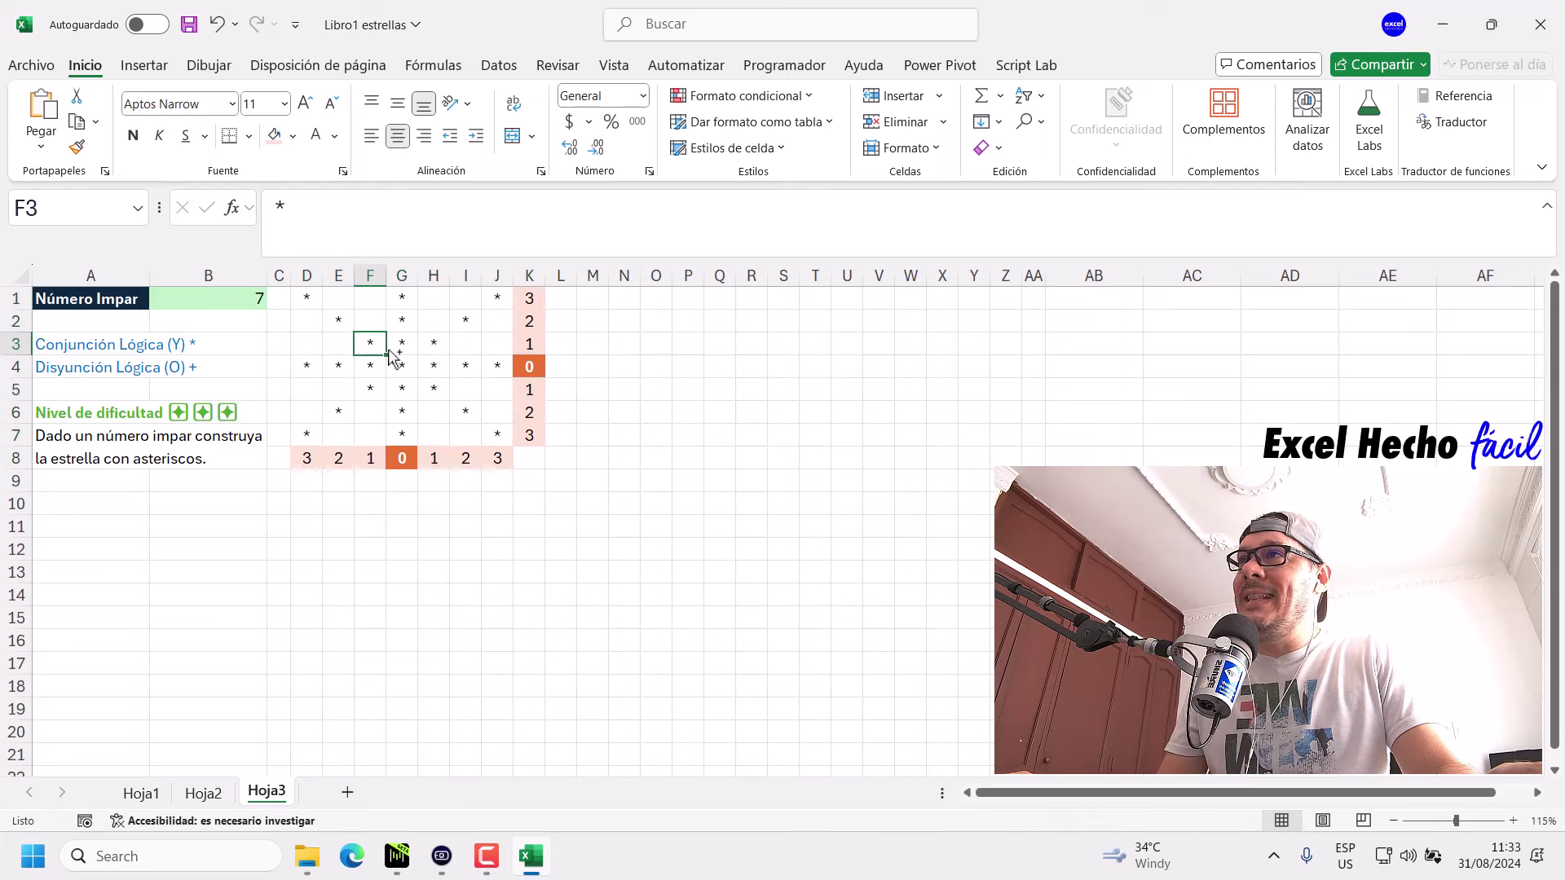
left_click(433, 343, "ctrl")
left_click(430, 388, "ctrl")
left_click(376, 390, "ctrl")
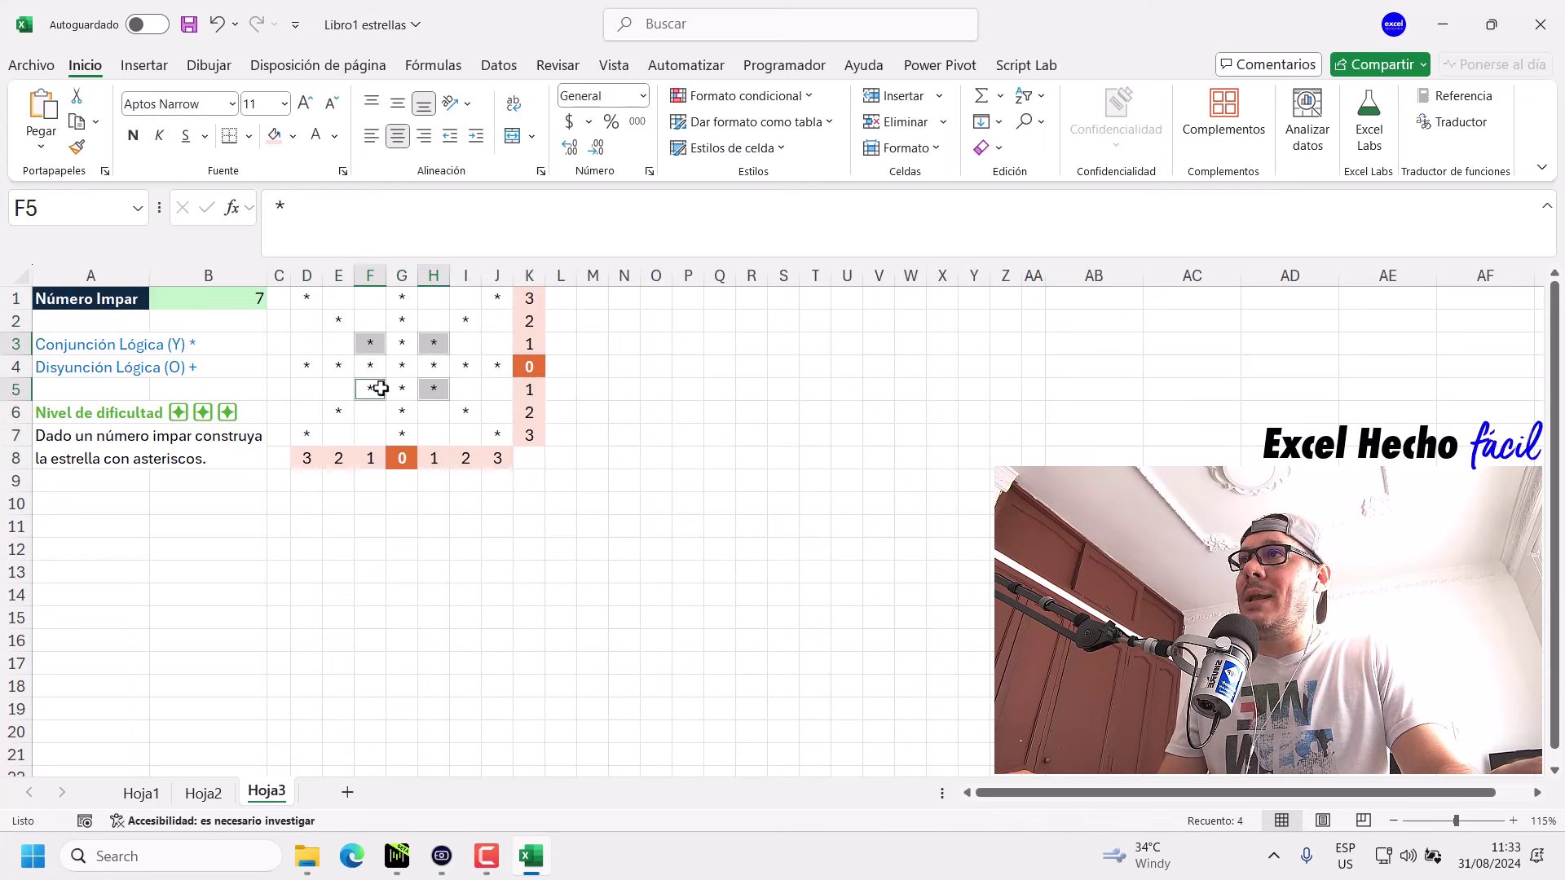
left_click(293, 135)
left_click(445, 272)
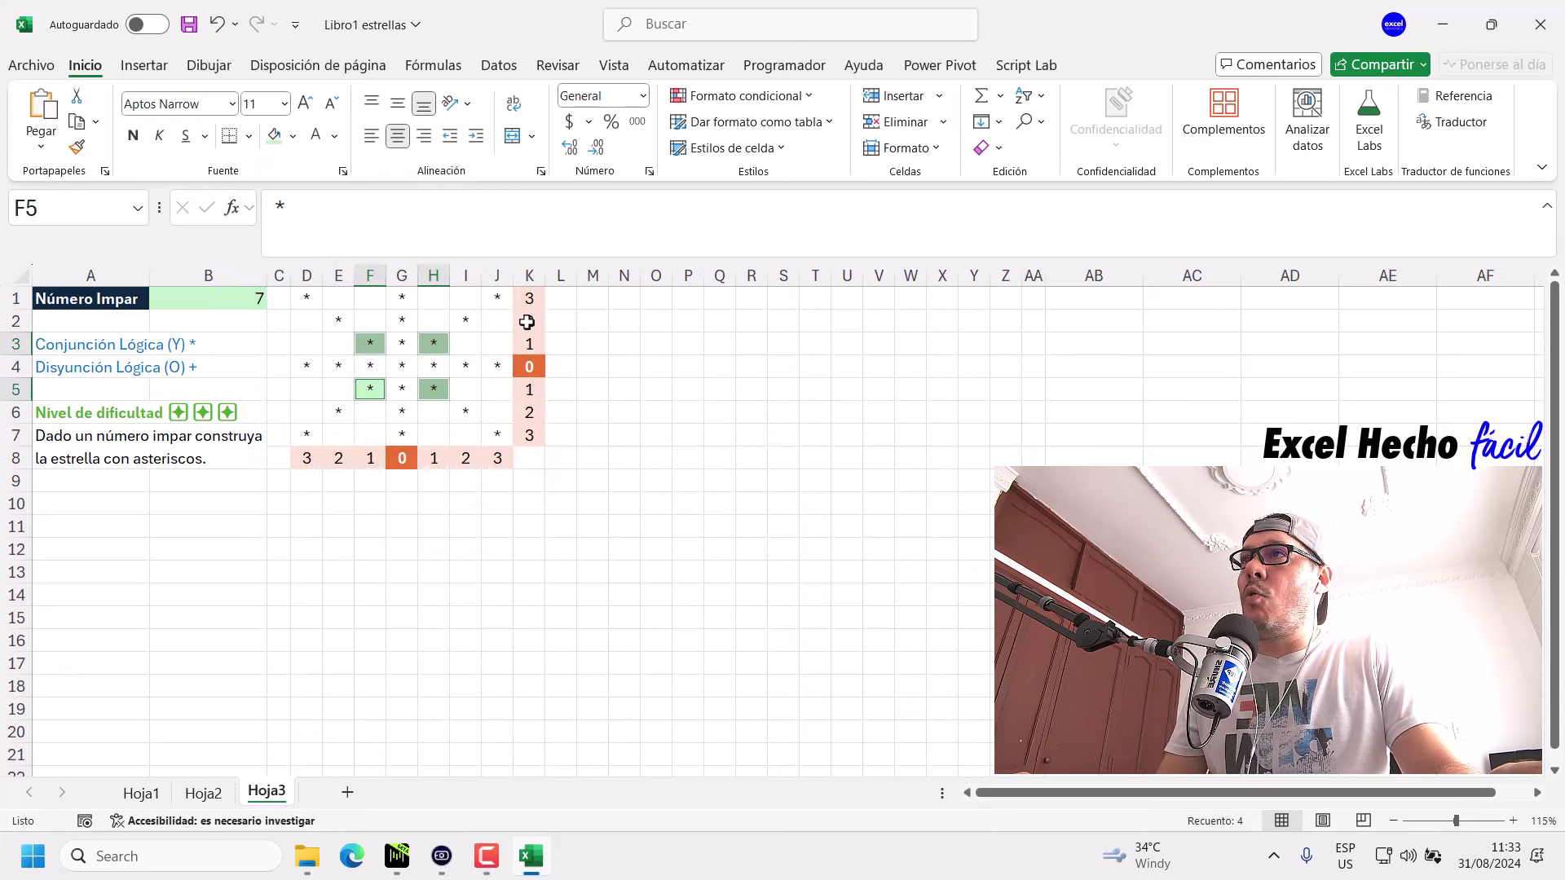
Fill the asterisk cells E2, I2, E6 and I6 green.
left_click_drag(527, 322, 307, 322)
left_click_drag(530, 412, 306, 412)
left_click_drag(465, 457, 465, 298)
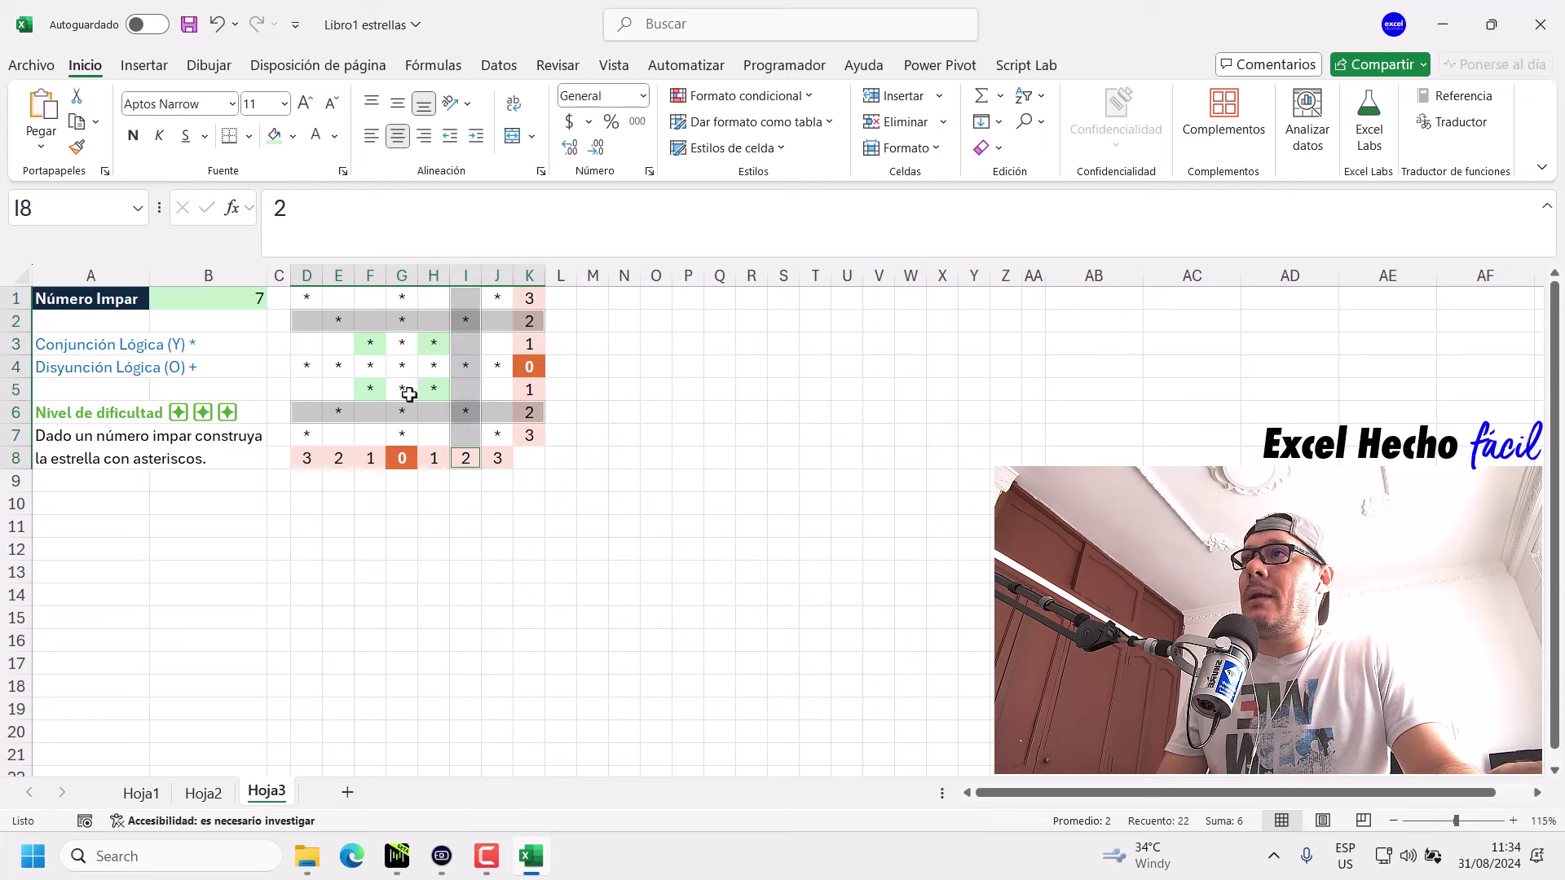
left_click_drag(340, 455, 348, 289)
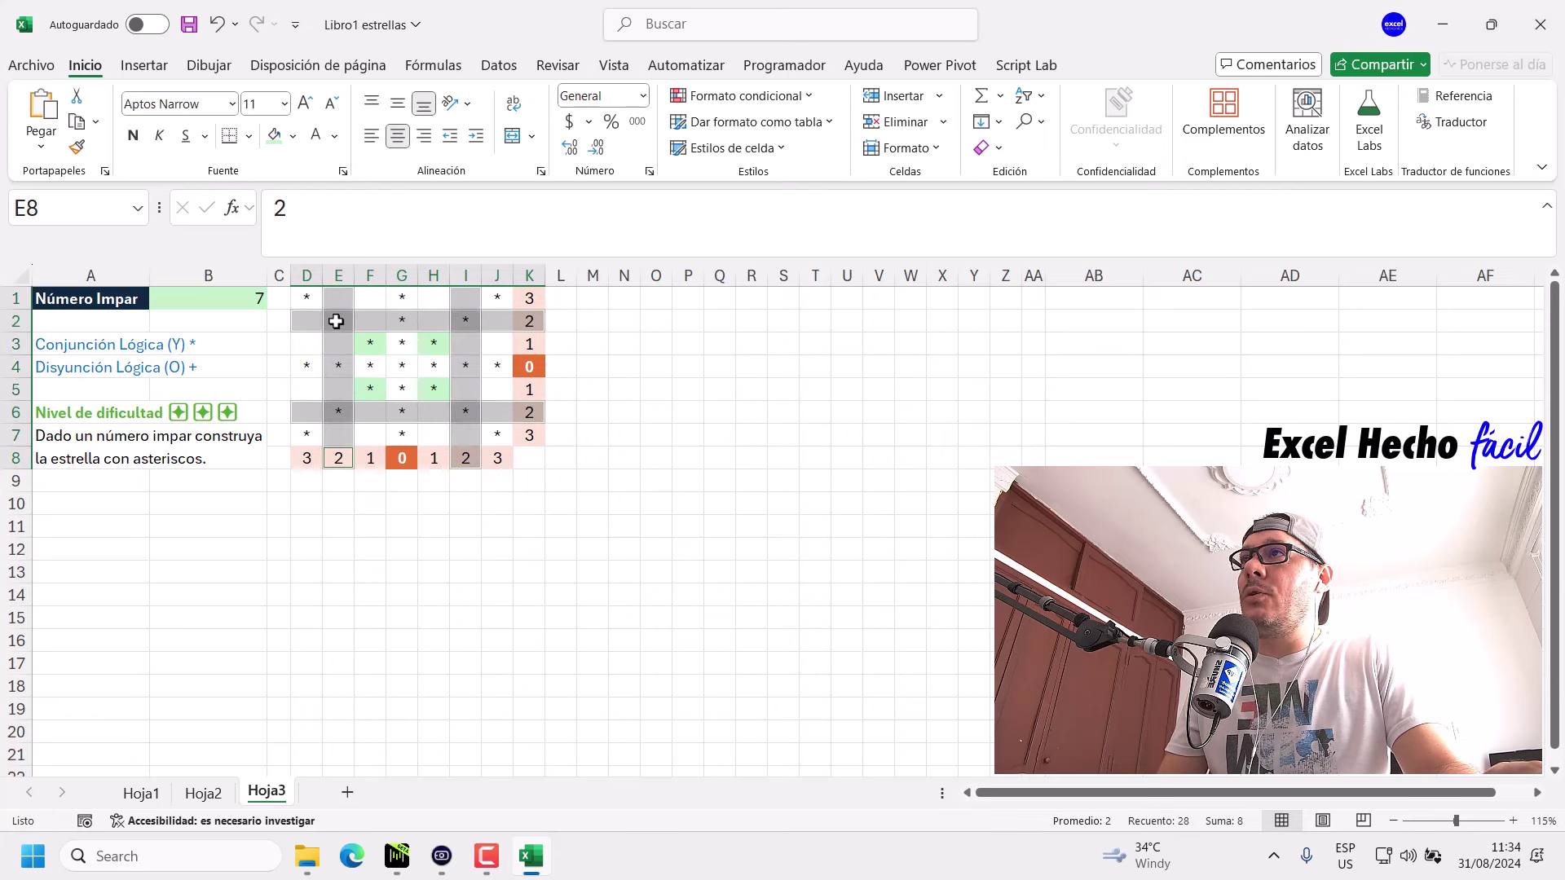
left_click(335, 321)
left_click(463, 322, "ctrl")
left_click(464, 411, "ctrl")
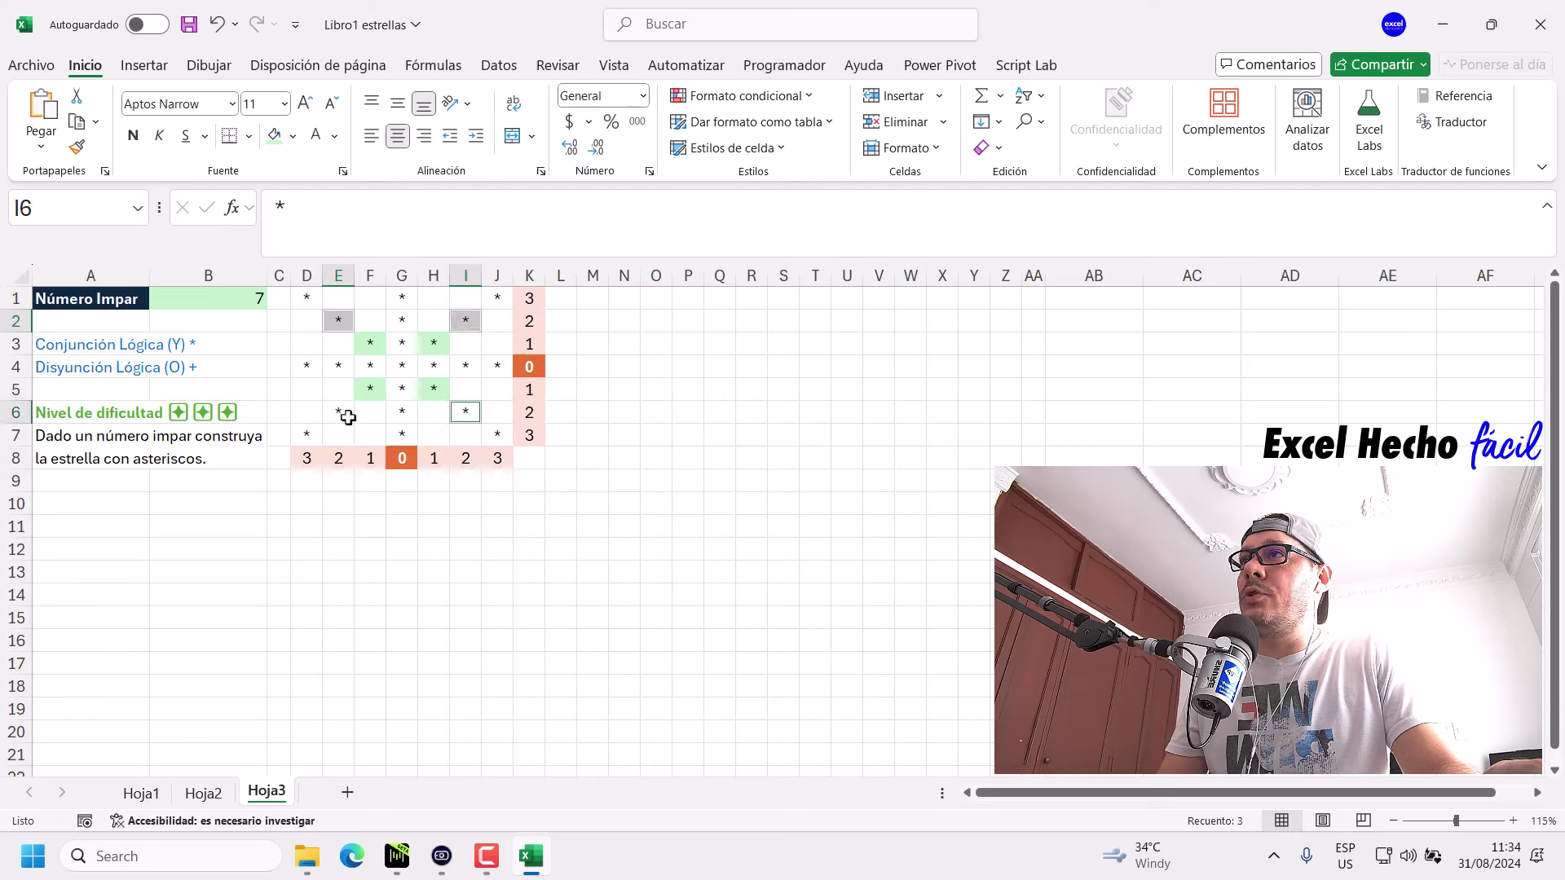
left_click(348, 417, "ctrl")
left_click(275, 136)
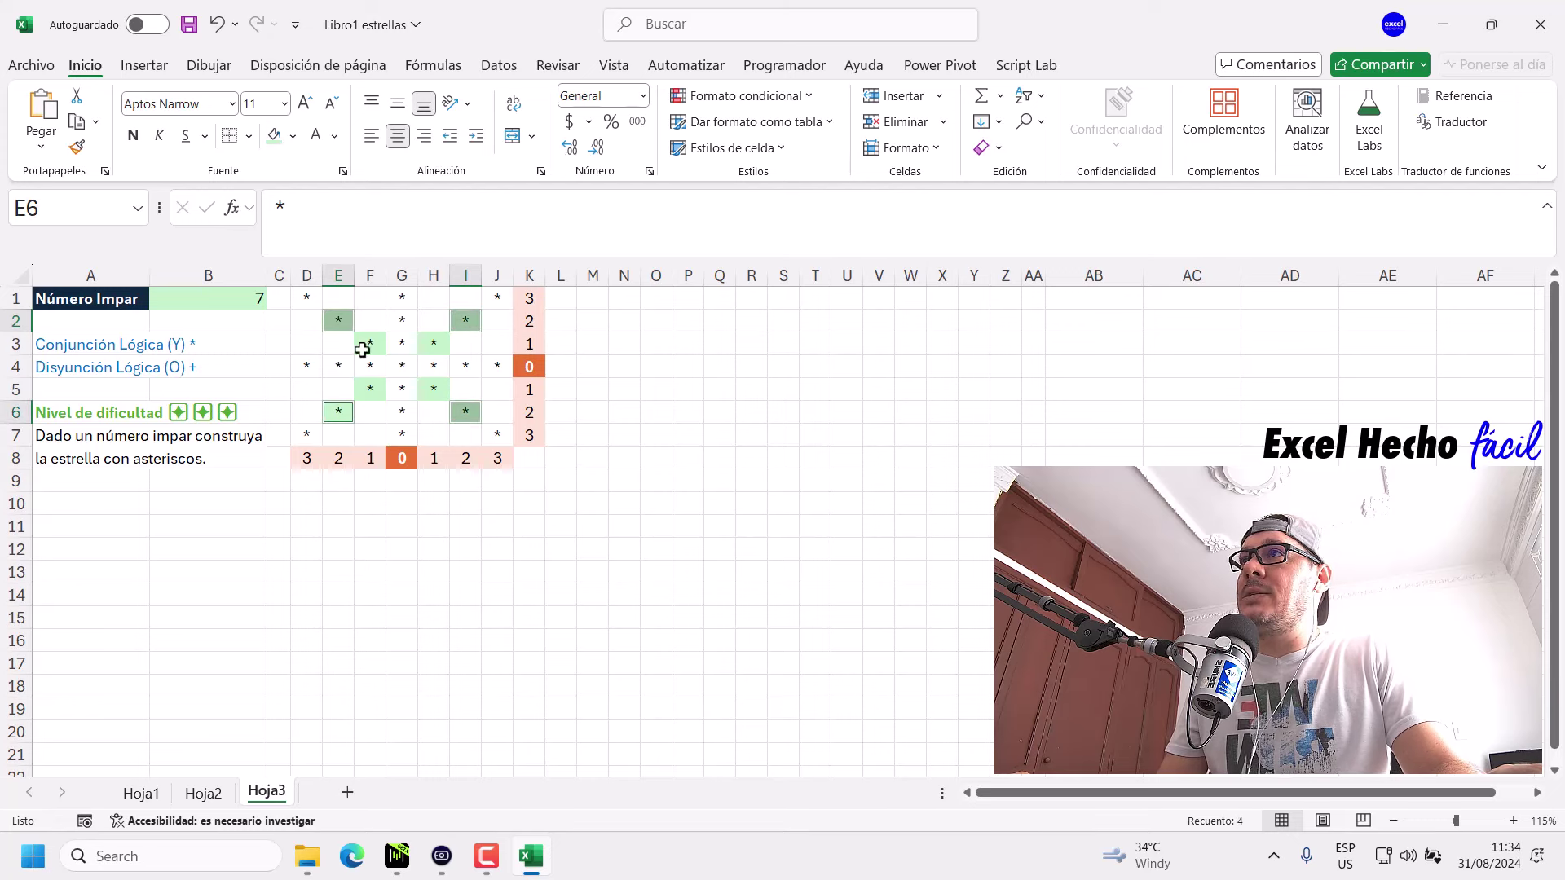
Fill the corner asterisks D1, J1, J7 and D7 green.
left_click_drag(529, 298, 305, 298)
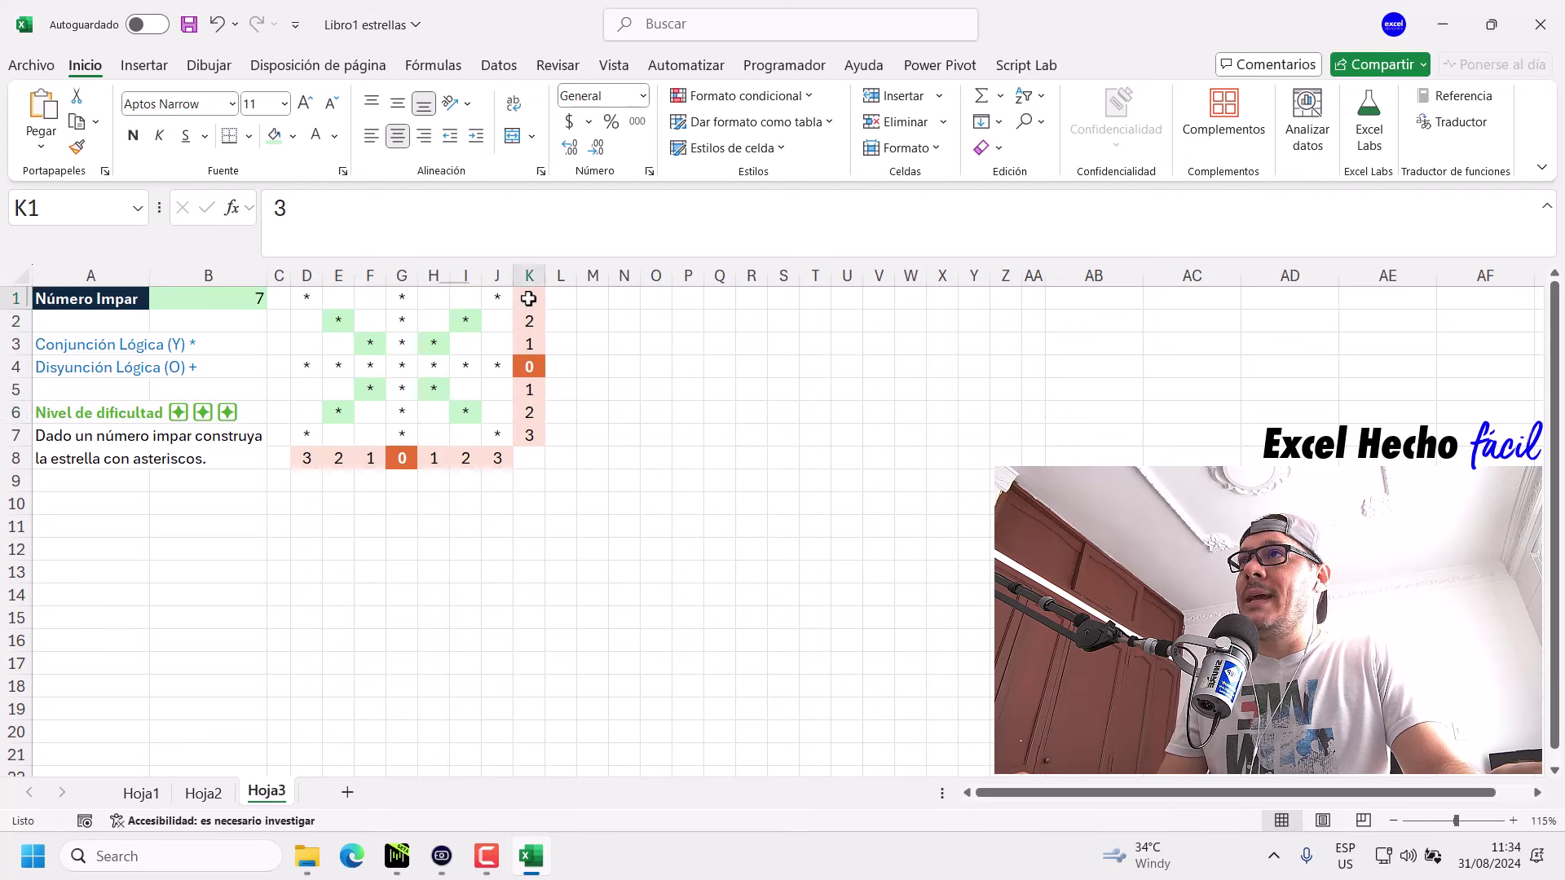
mouse_move(524, 425)
left_mouse_down()
mouse_move(307, 435)
mouse_move(306, 298)
left_mouse_up()
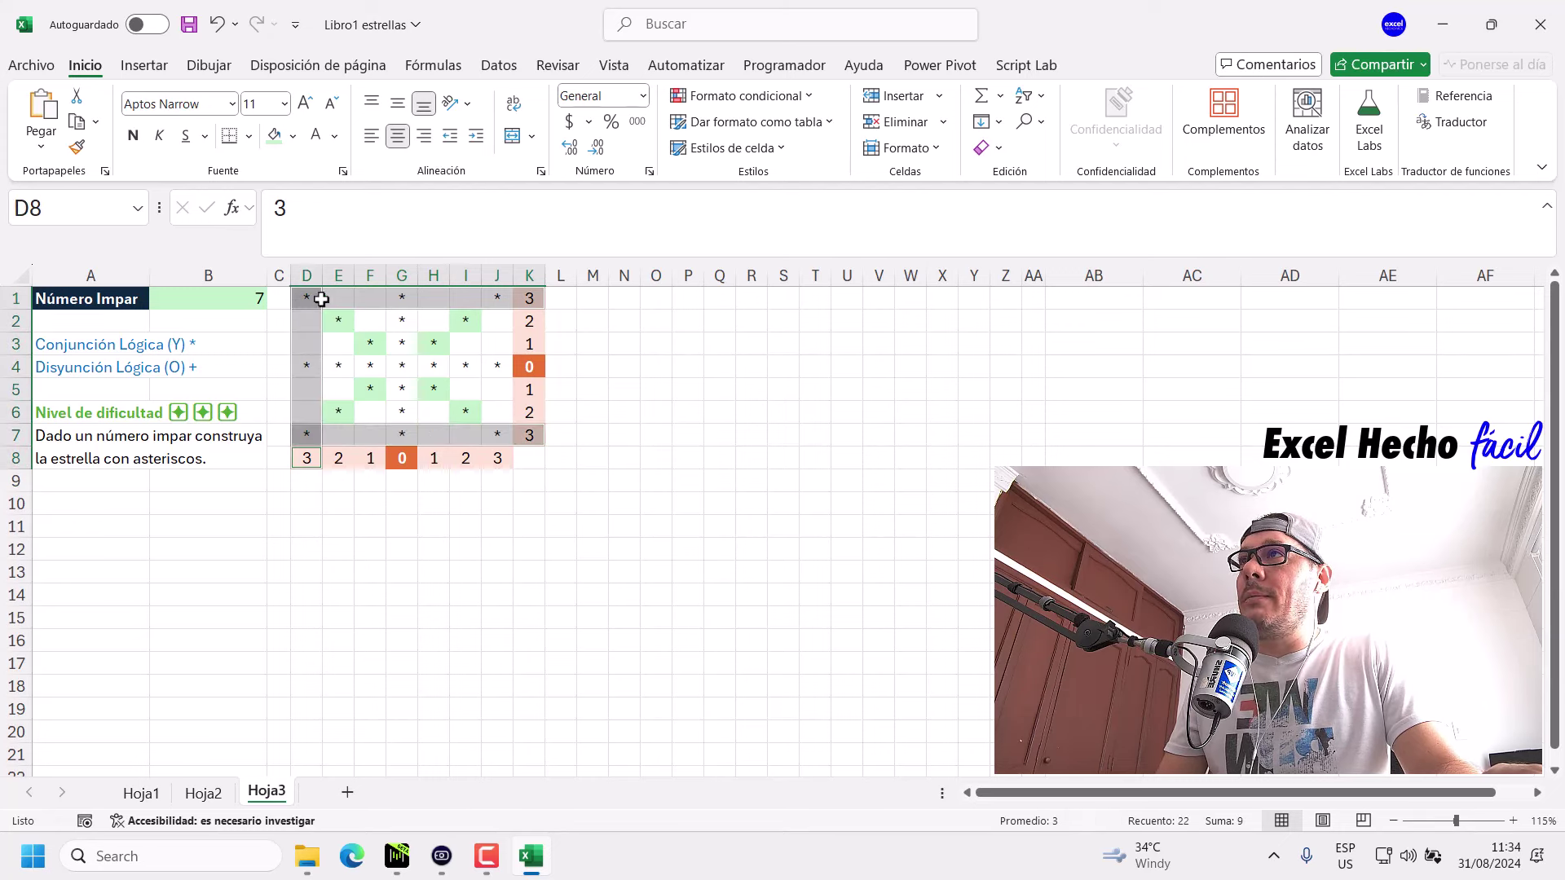
left_click_drag(497, 458, 497, 299)
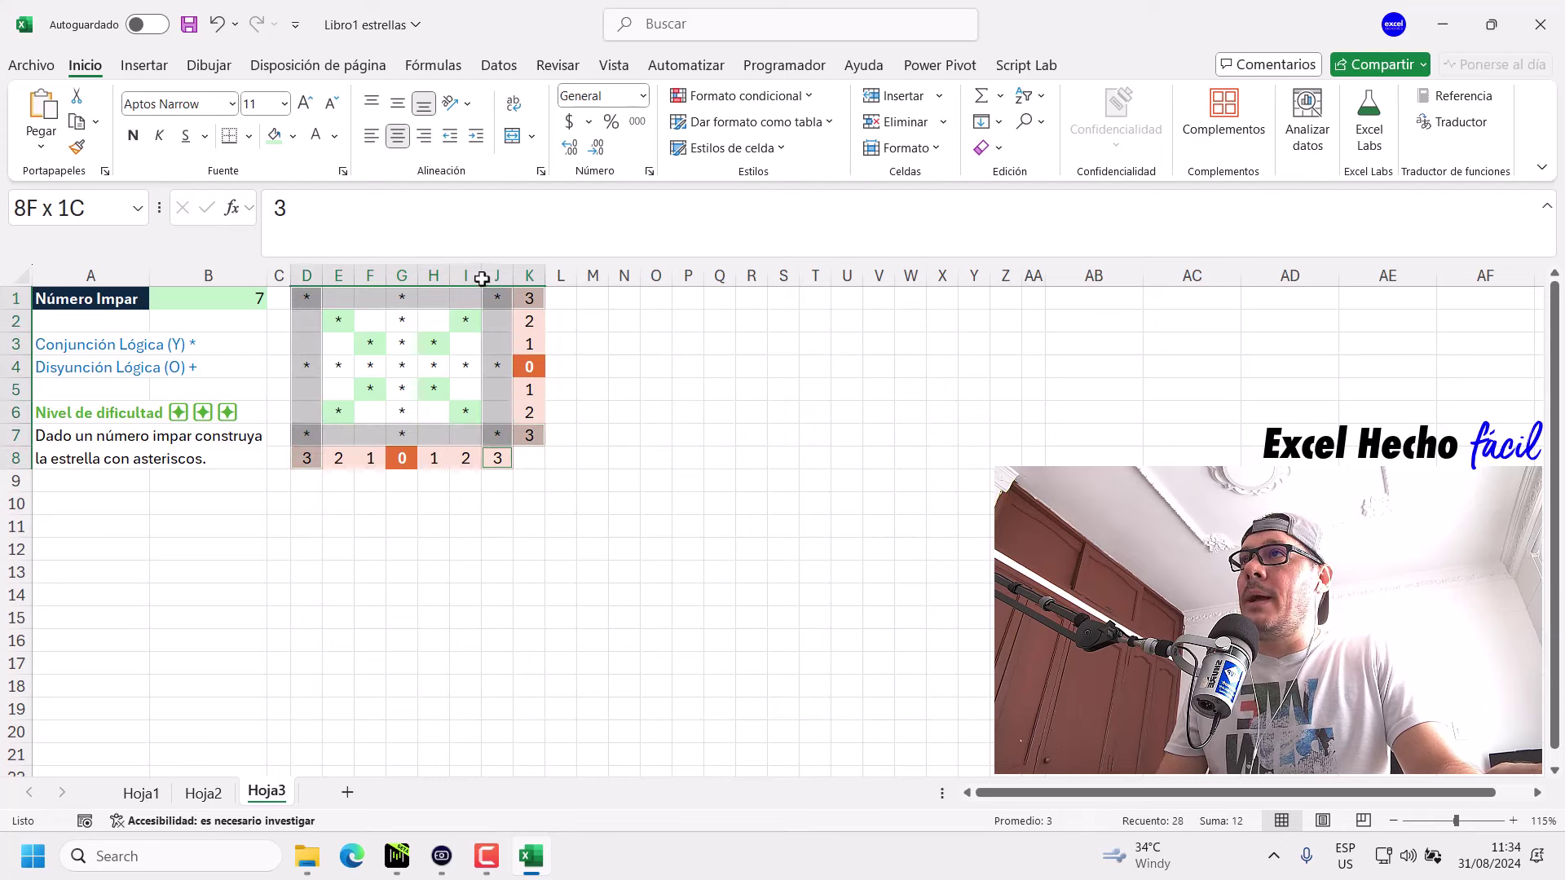
left_click(304, 302)
left_click(497, 298, "ctrl")
left_click(497, 435, "ctrl")
left_click(307, 433, "ctrl")
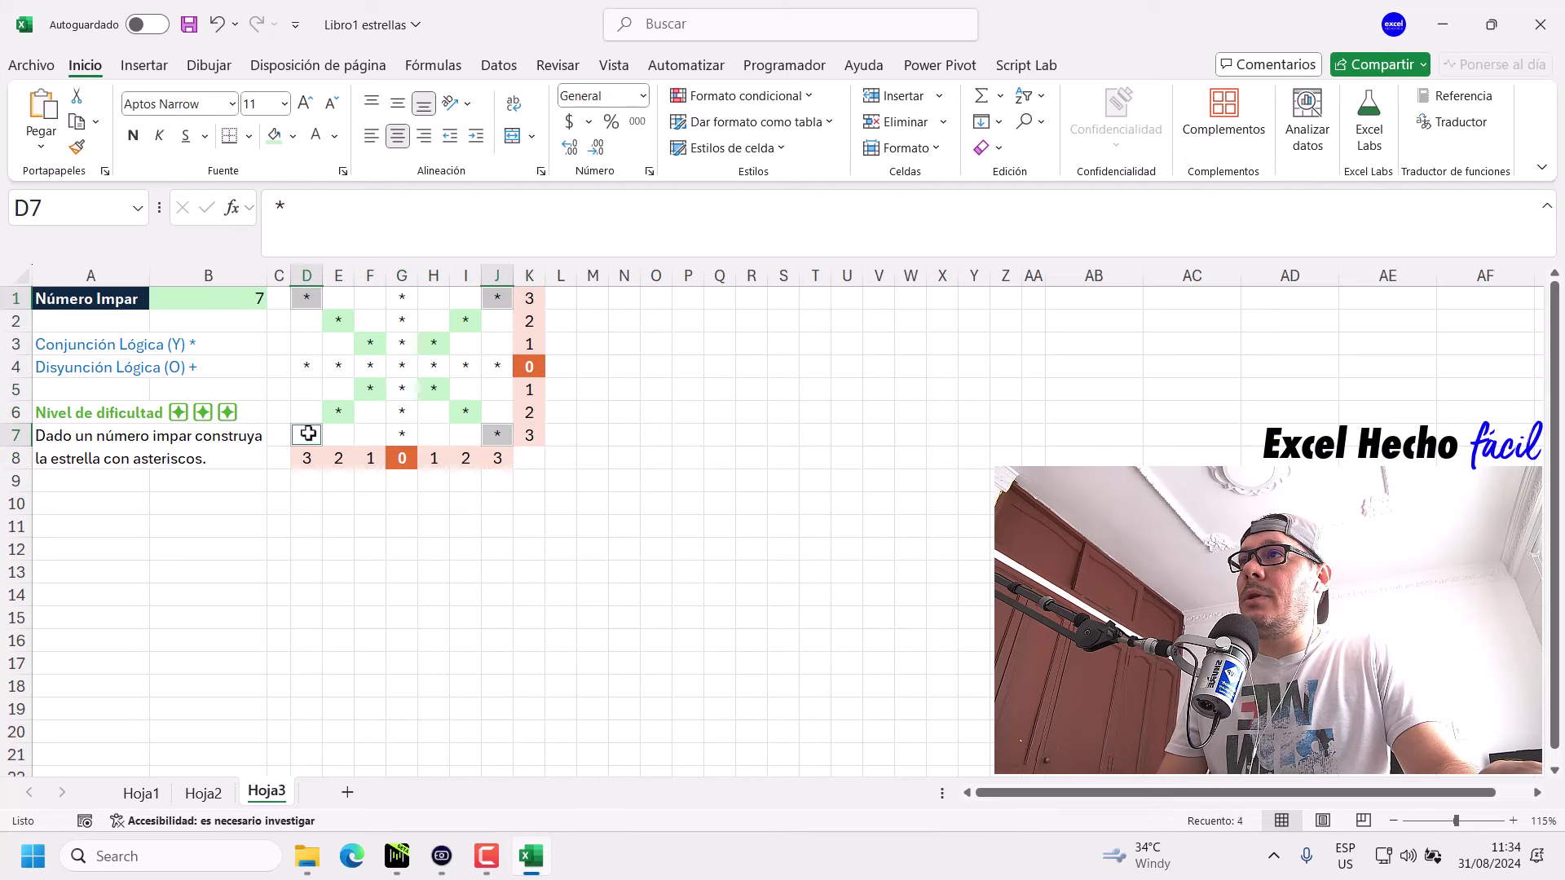
key("F4")
Fill the middle row D4:J4 and central column G1:G7 light blue.
left_click_drag(303, 364, 497, 364)
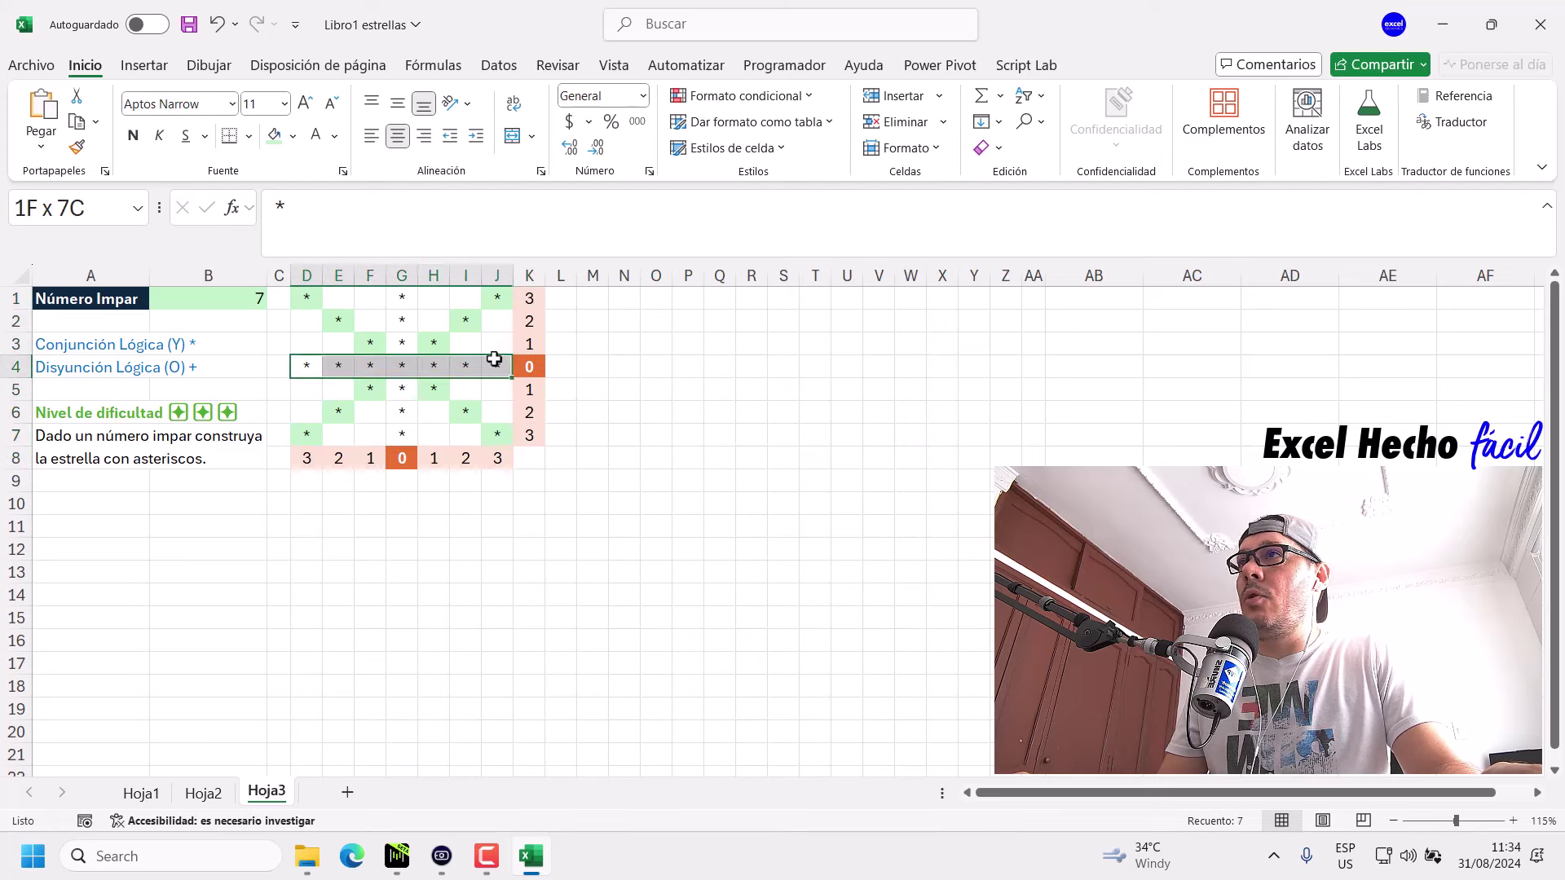
left_click_drag(402, 298, 414, 430)
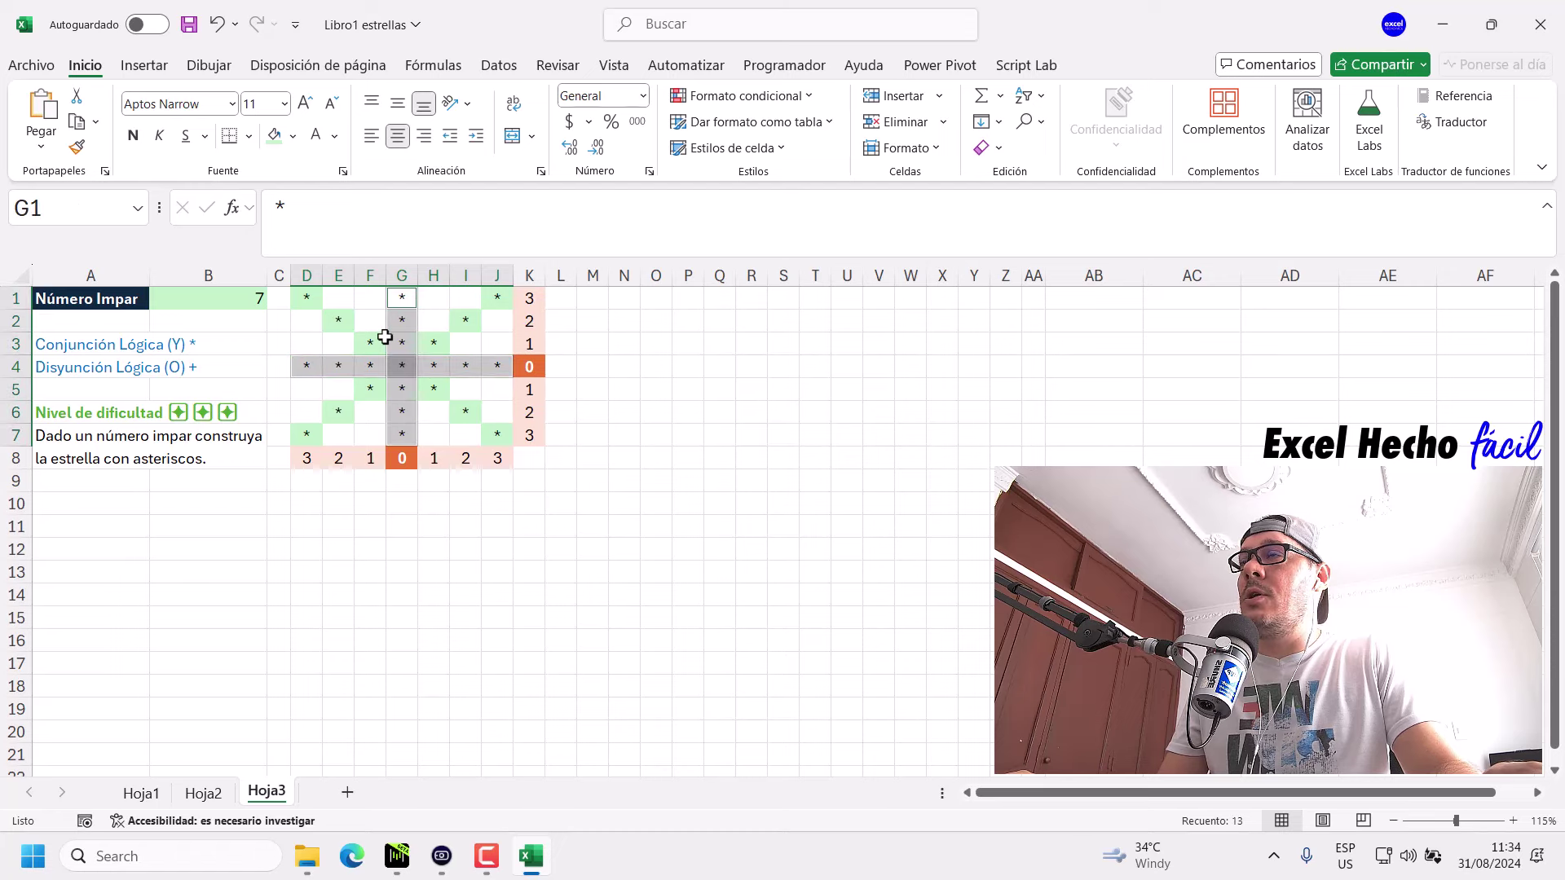
left_click(293, 135)
left_click(384, 252)
left_click(529, 481)
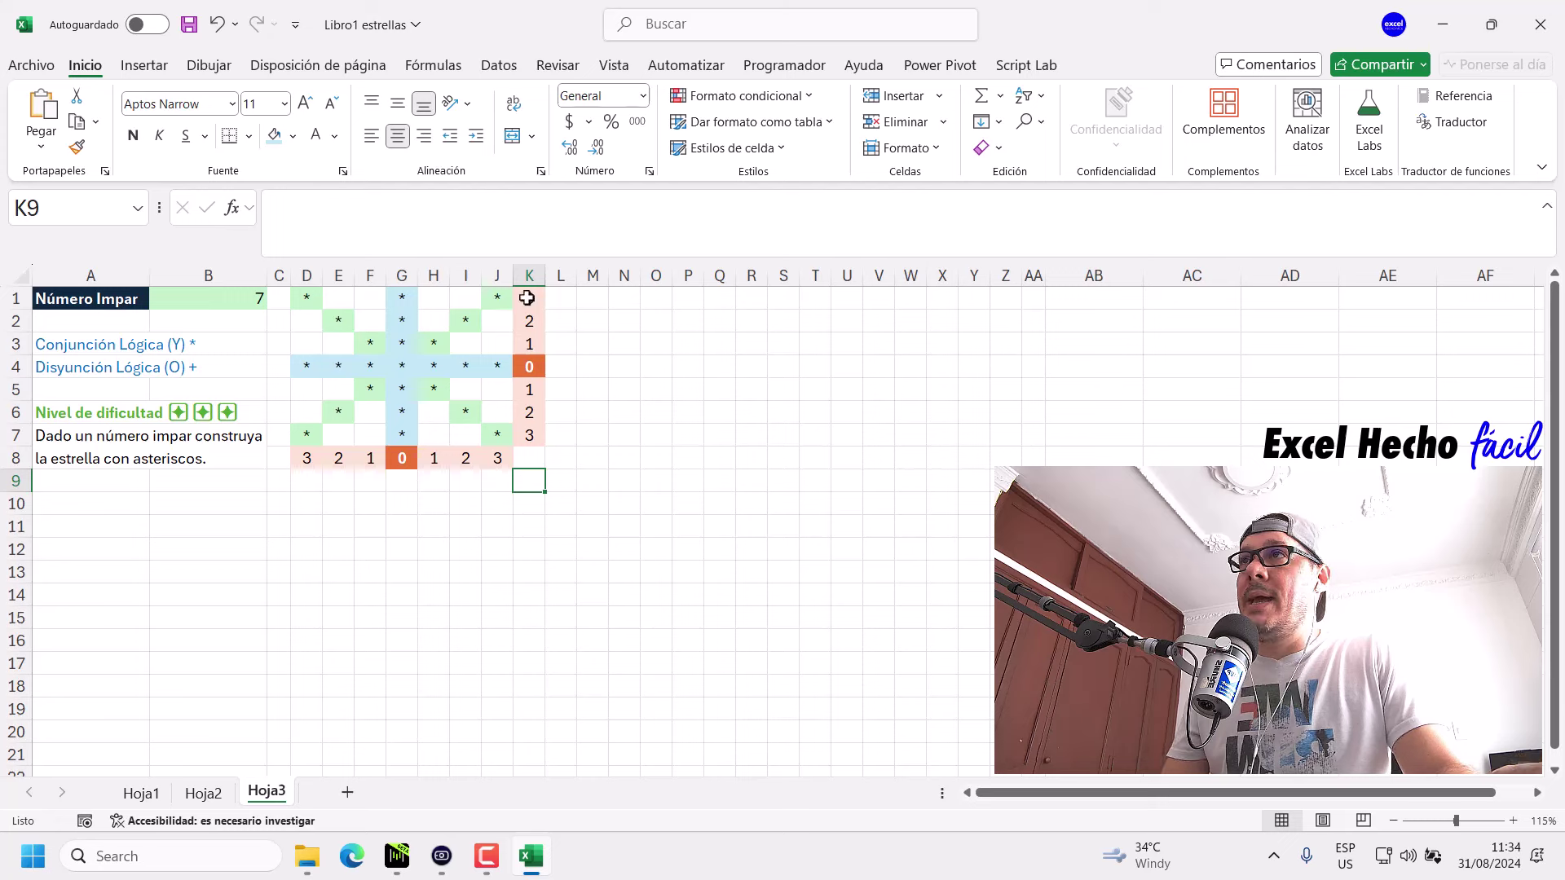
left_click_drag(529, 298, 529, 435)
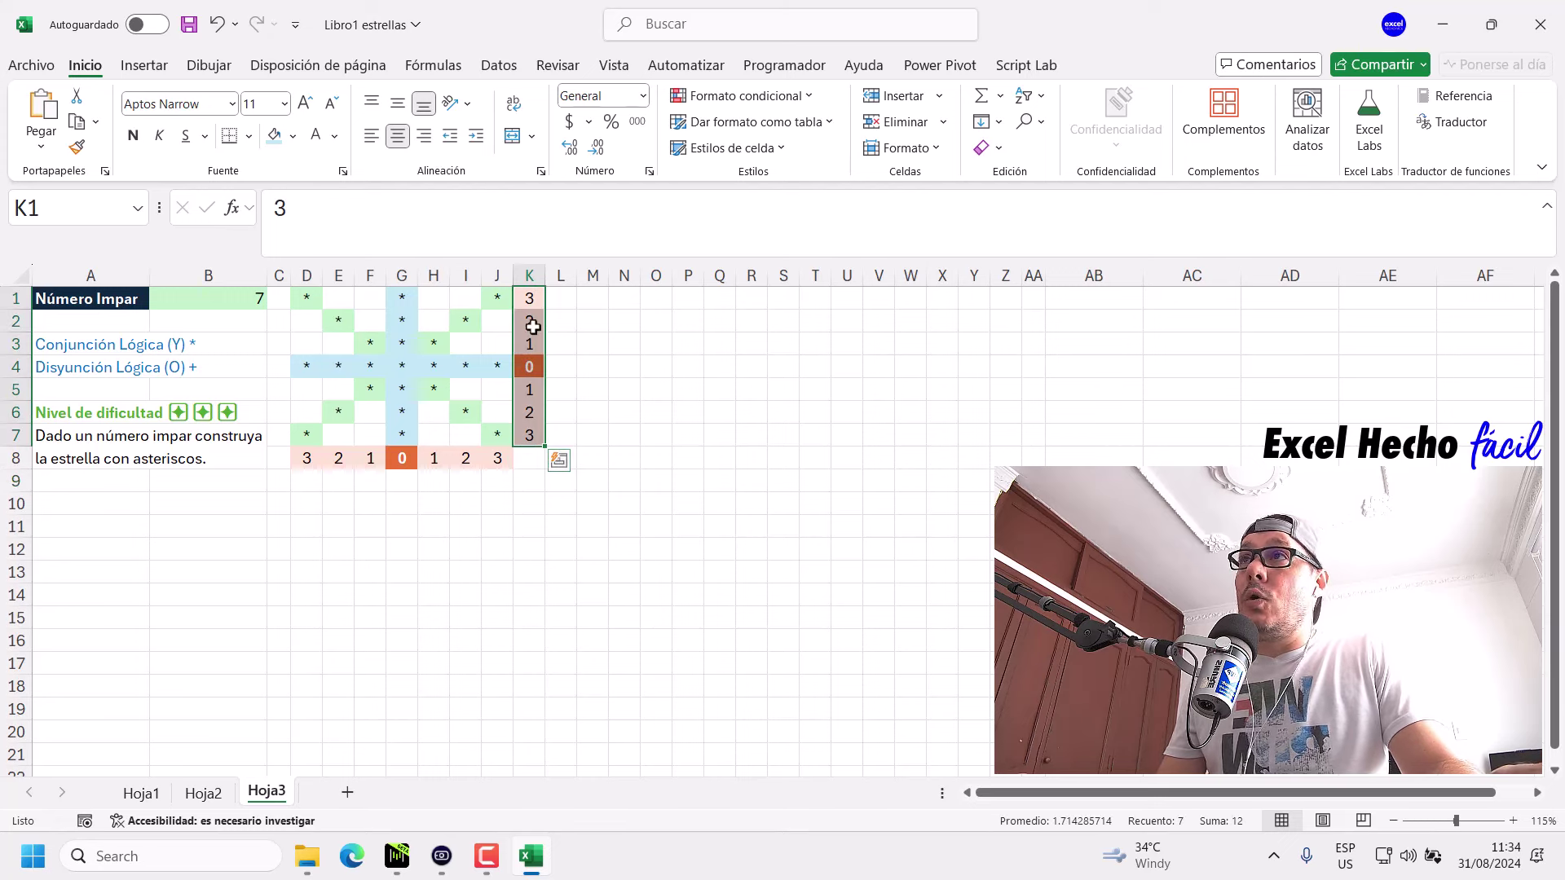
left_click_drag(498, 458, 302, 466)
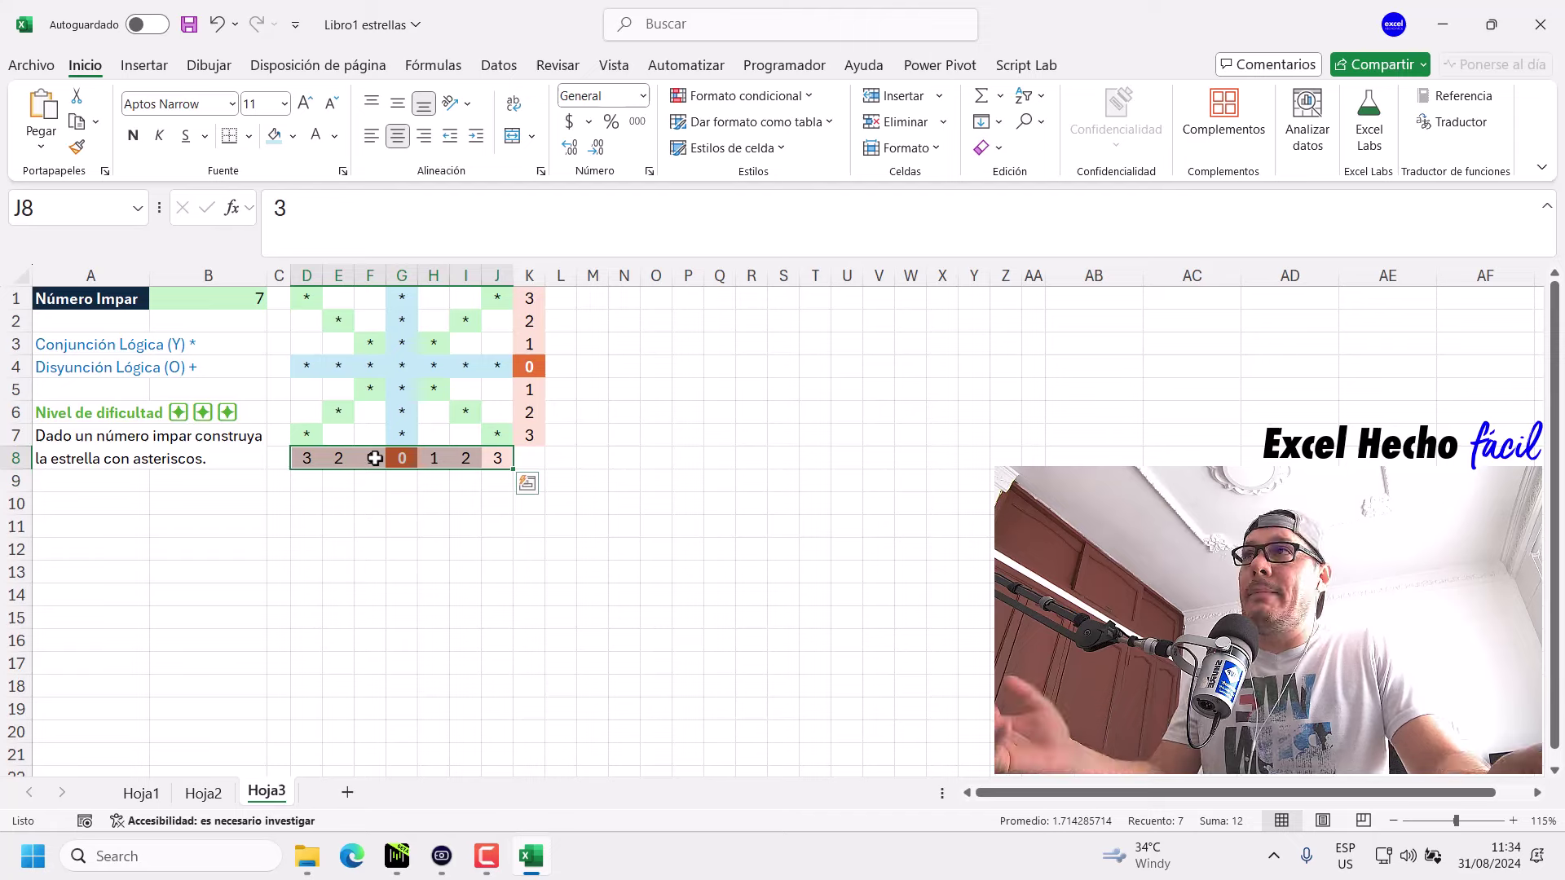
Enter the heading 'Función Y' in A10 with a green fill and bold font.
left_click(86, 504)
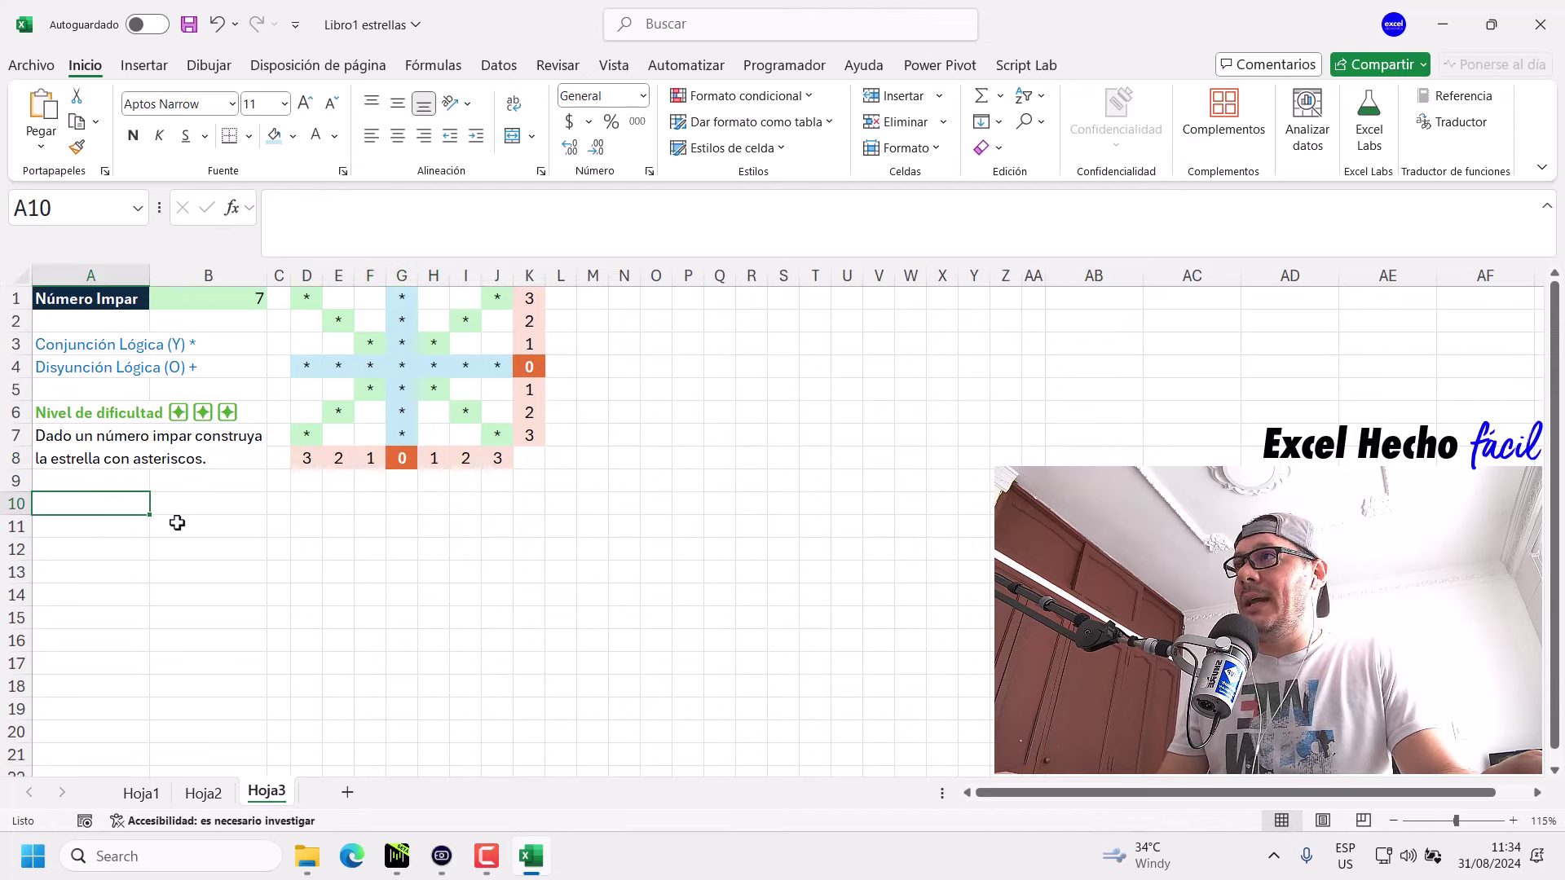
type("Func")
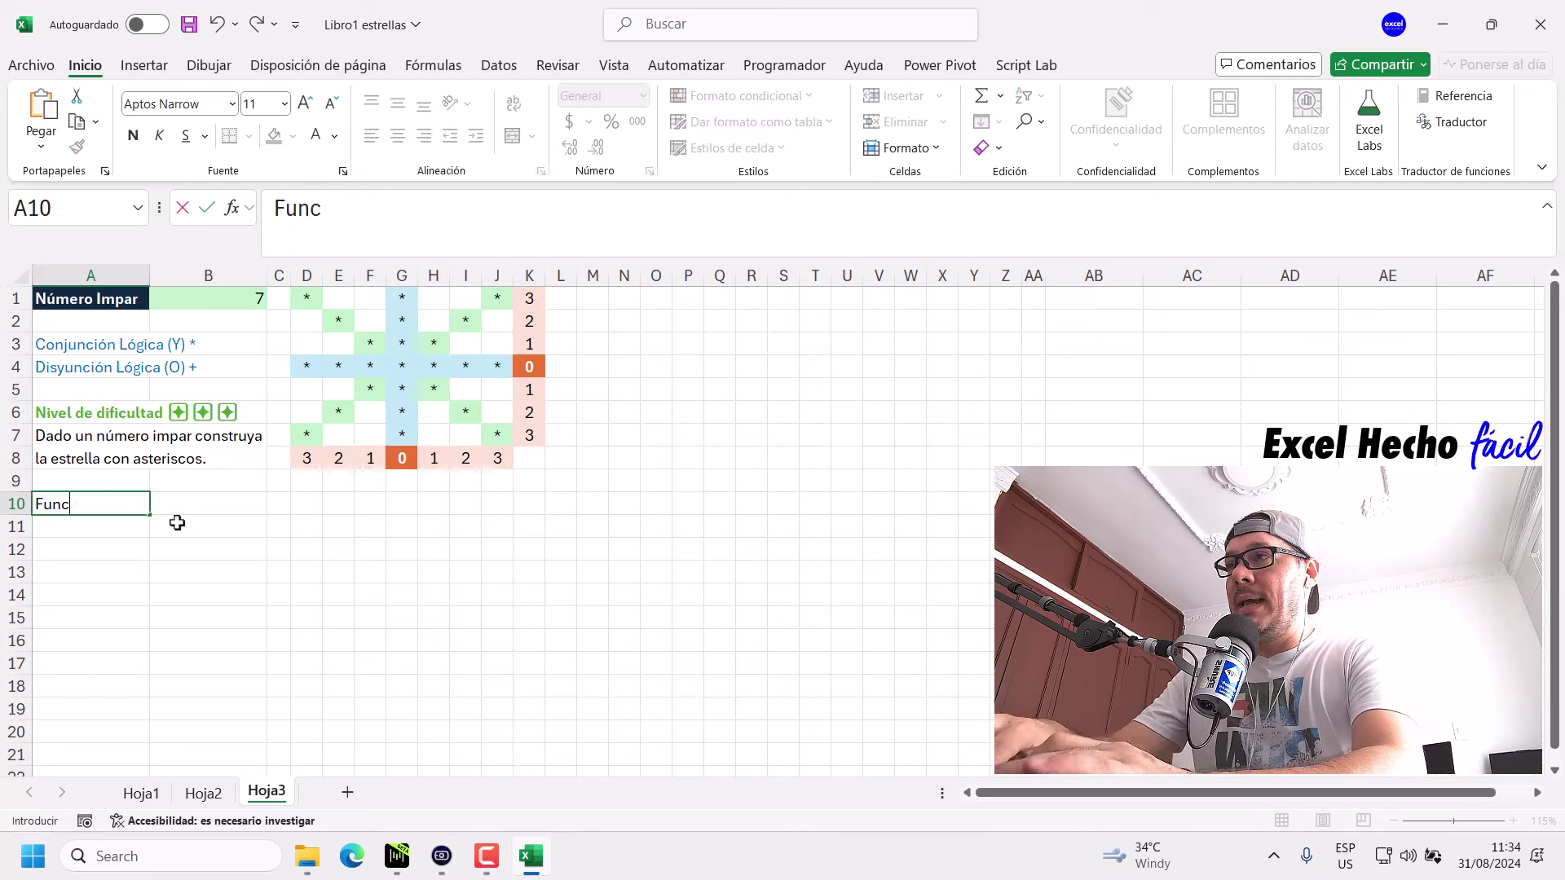
type("ion")
key("BackSpace")
key("BackSpace")
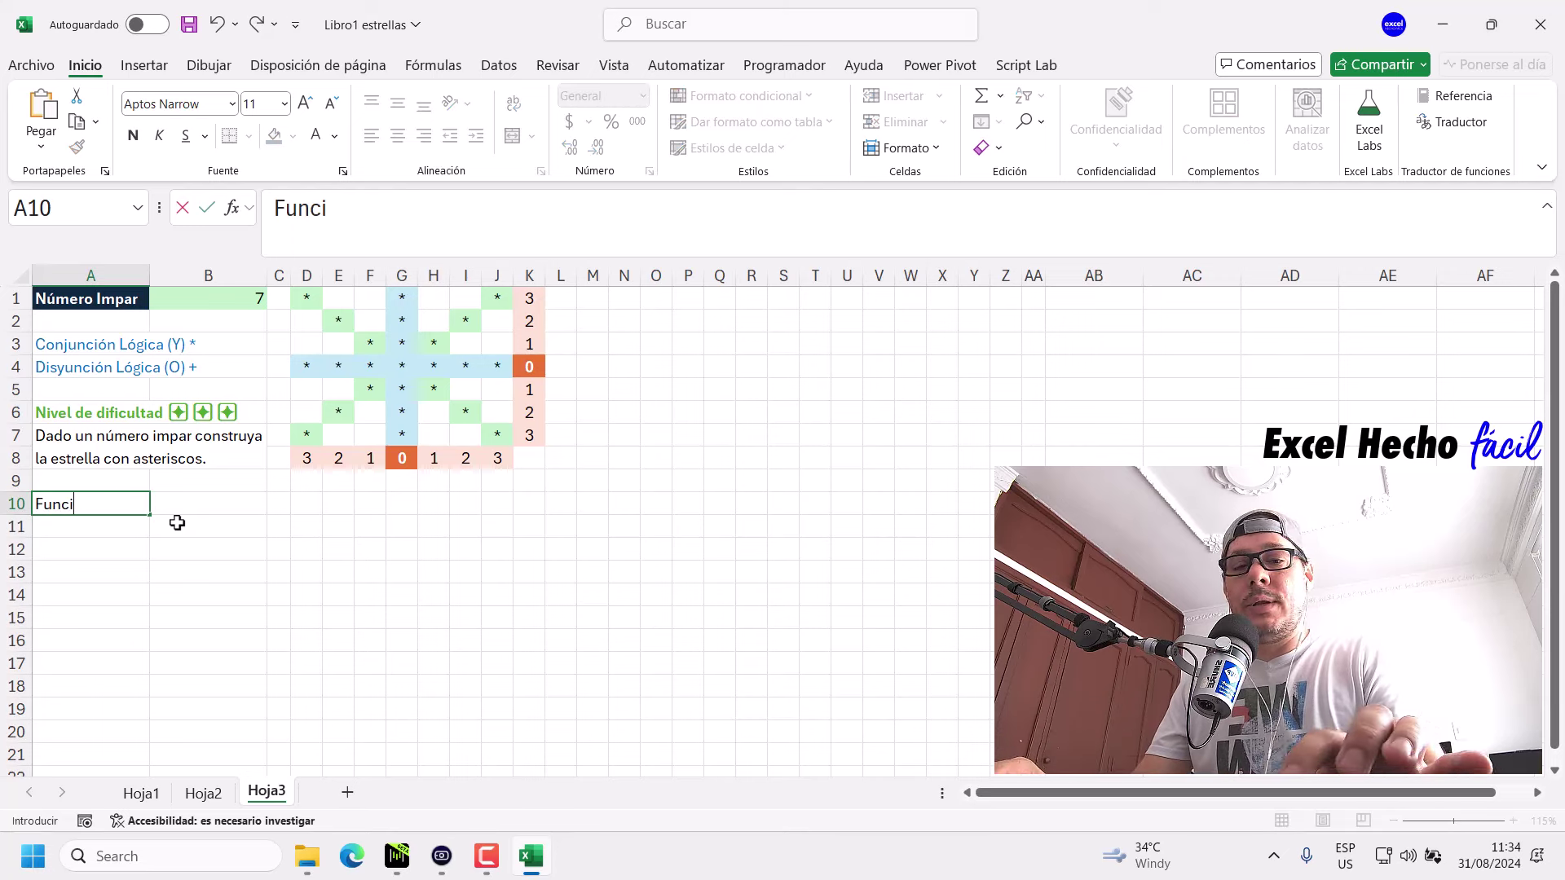
type("ón")
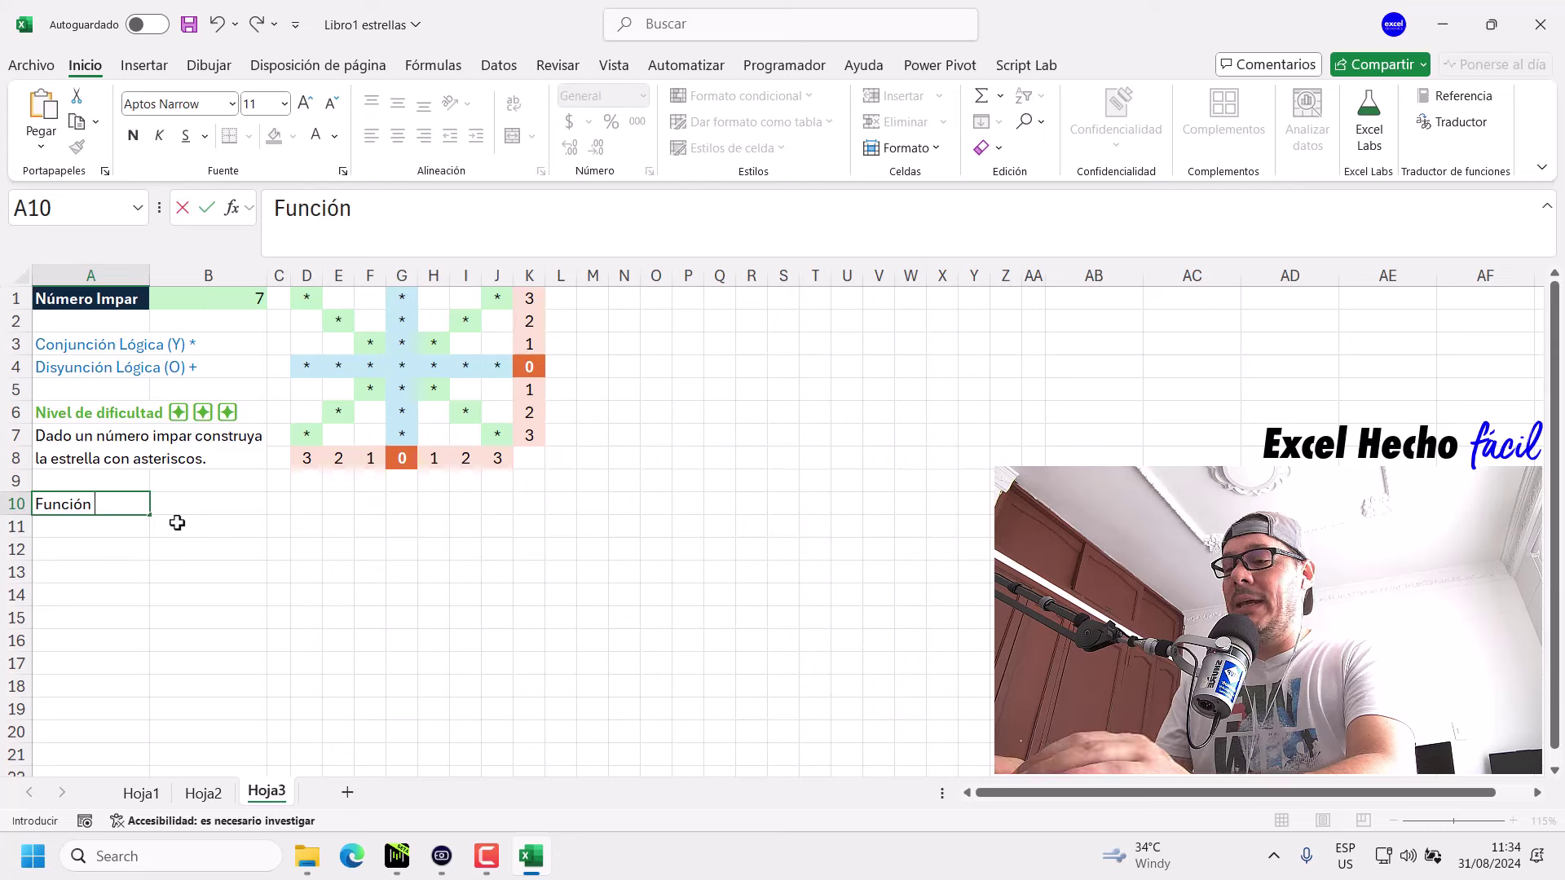
type(" Y")
key("Return")
left_click(101, 504)
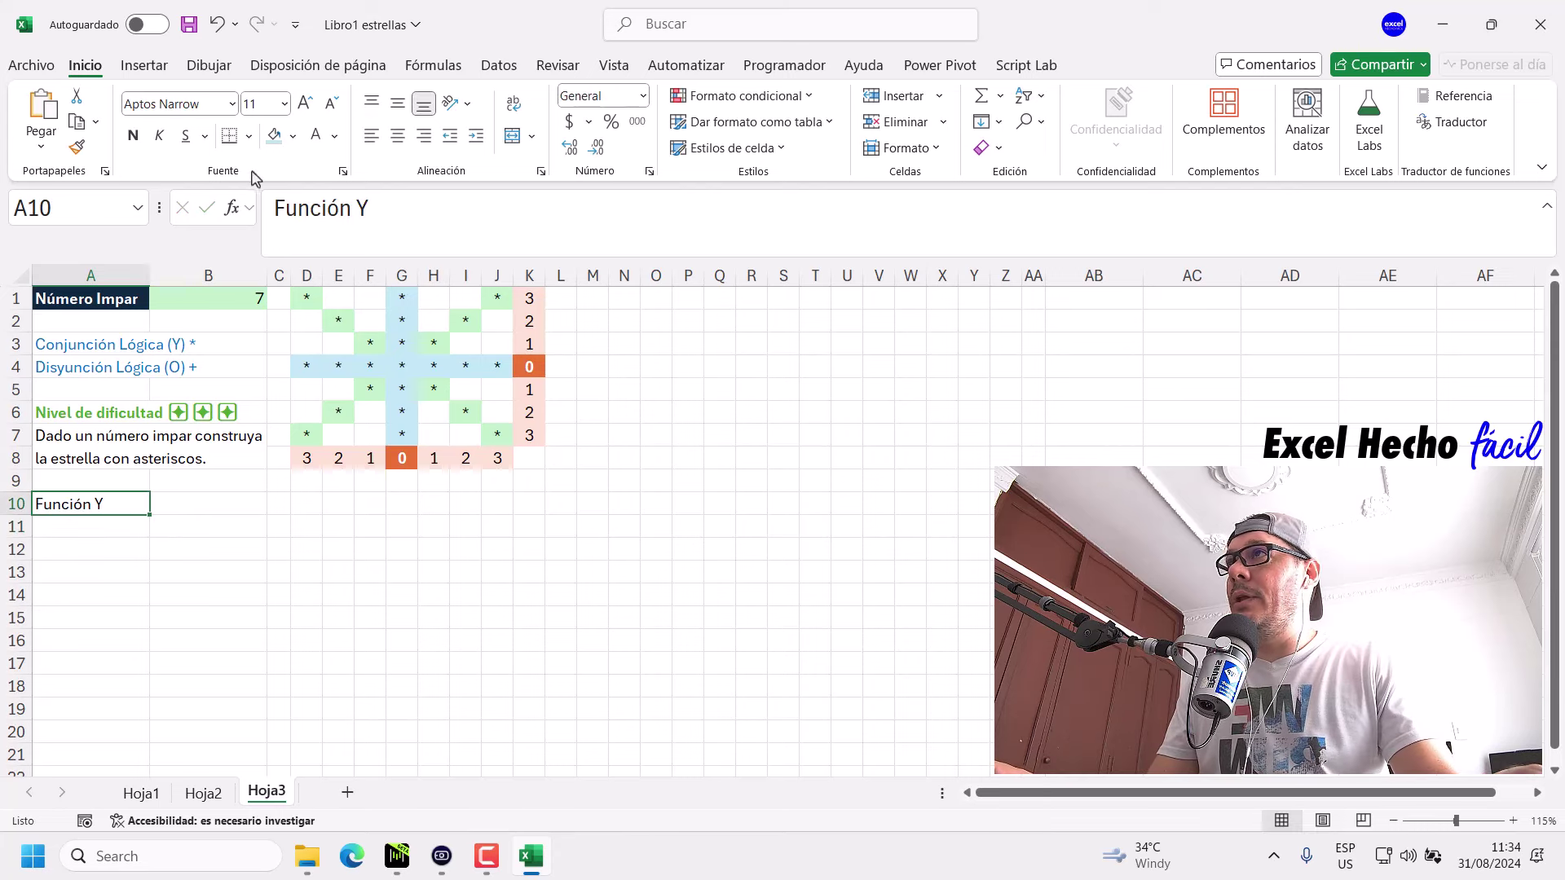
left_click(292, 137)
left_click(527, 237)
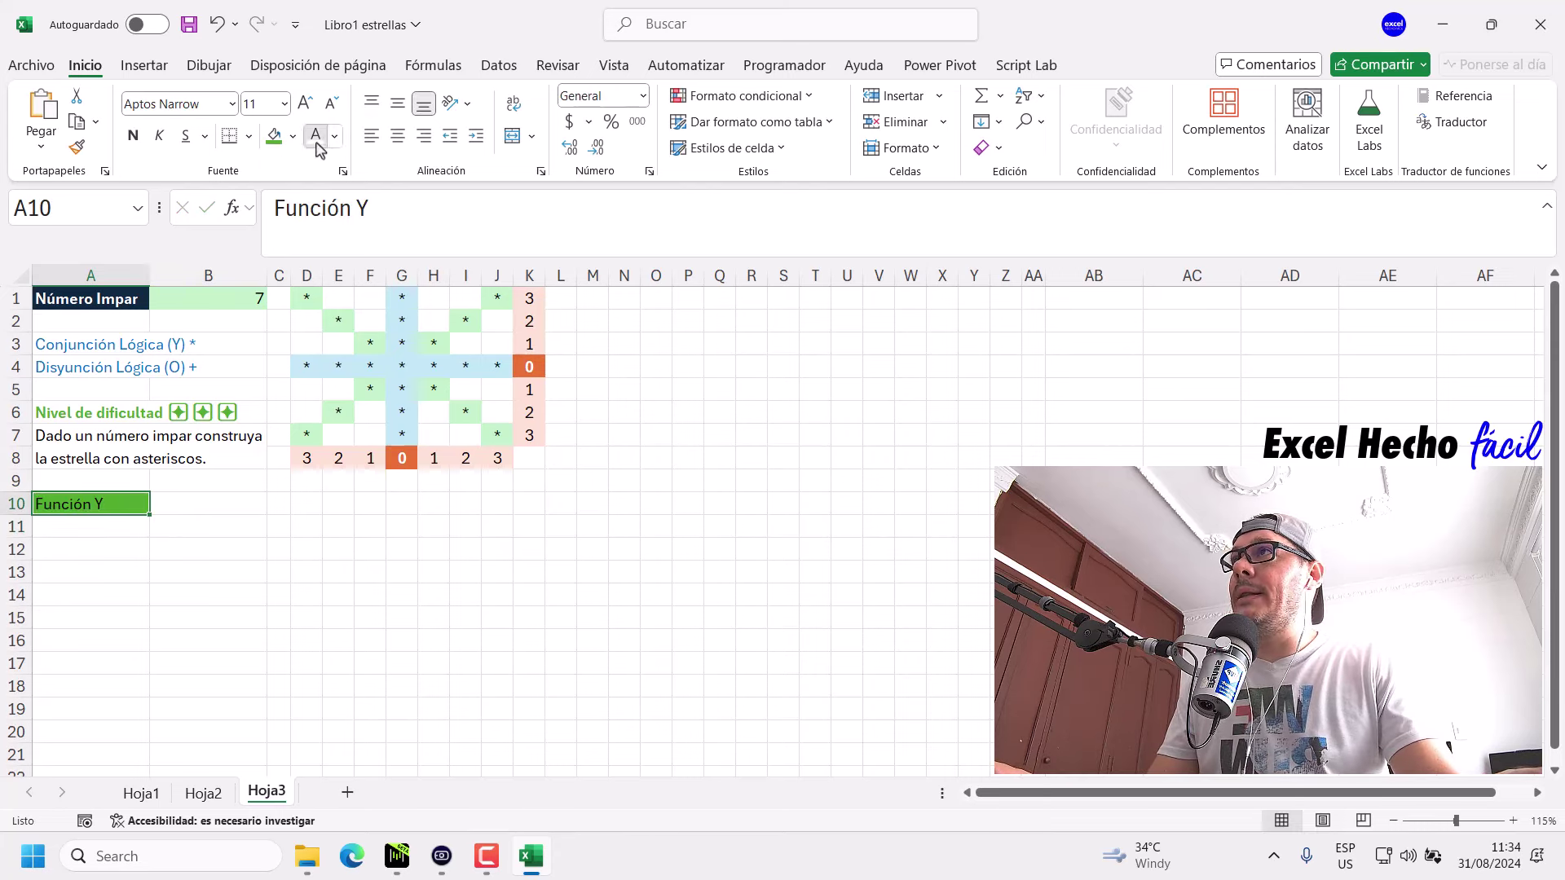
left_click(134, 137)
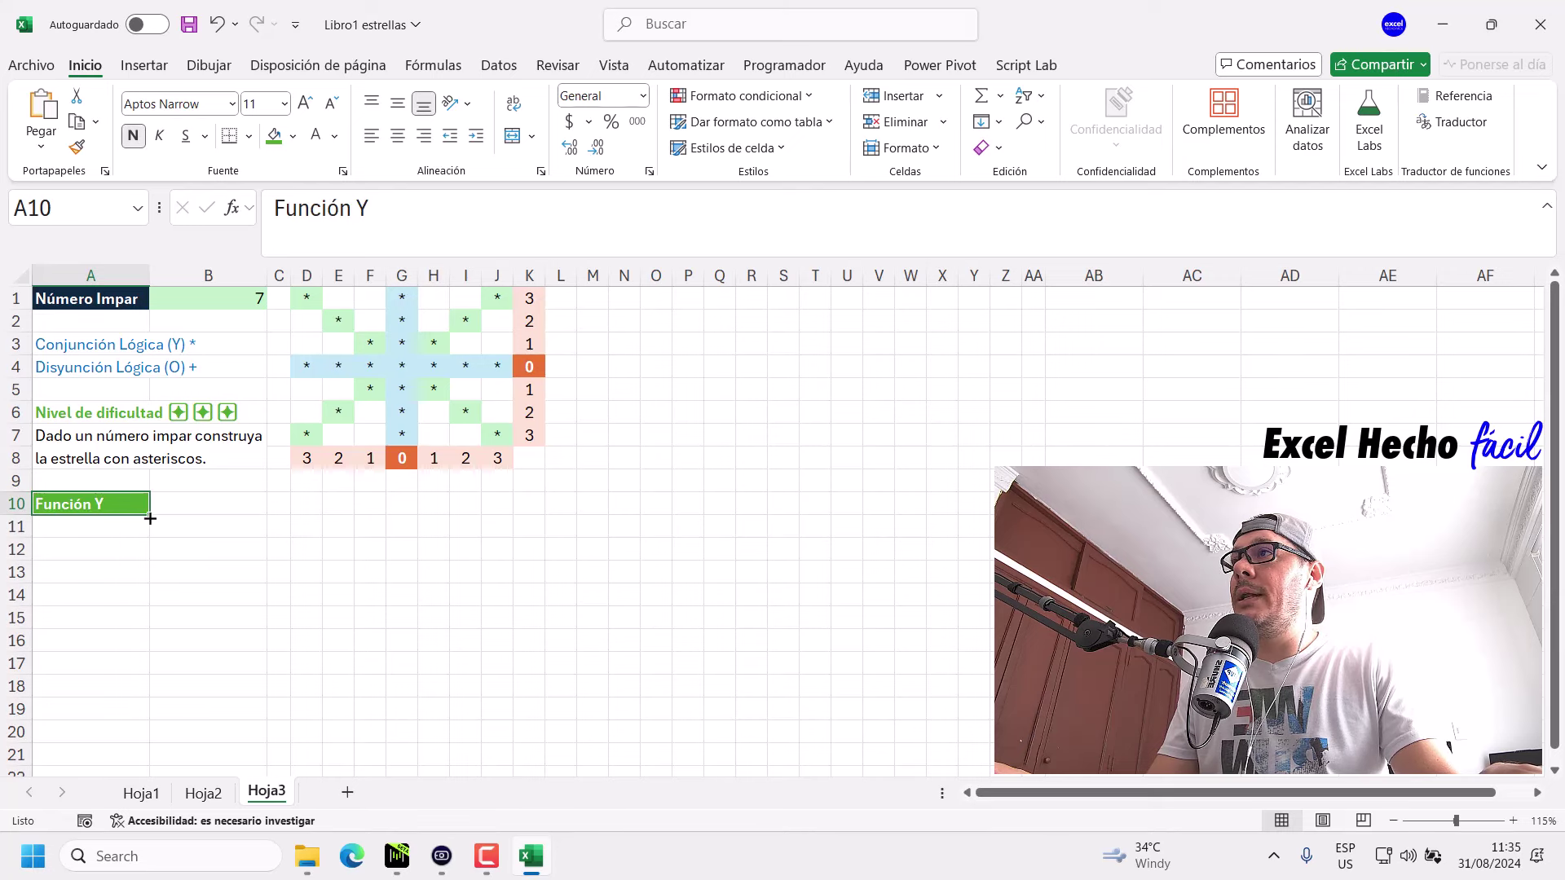
Copy the heading into B10 and change it to 'Función O'.
left_click_drag(150, 518, 244, 519)
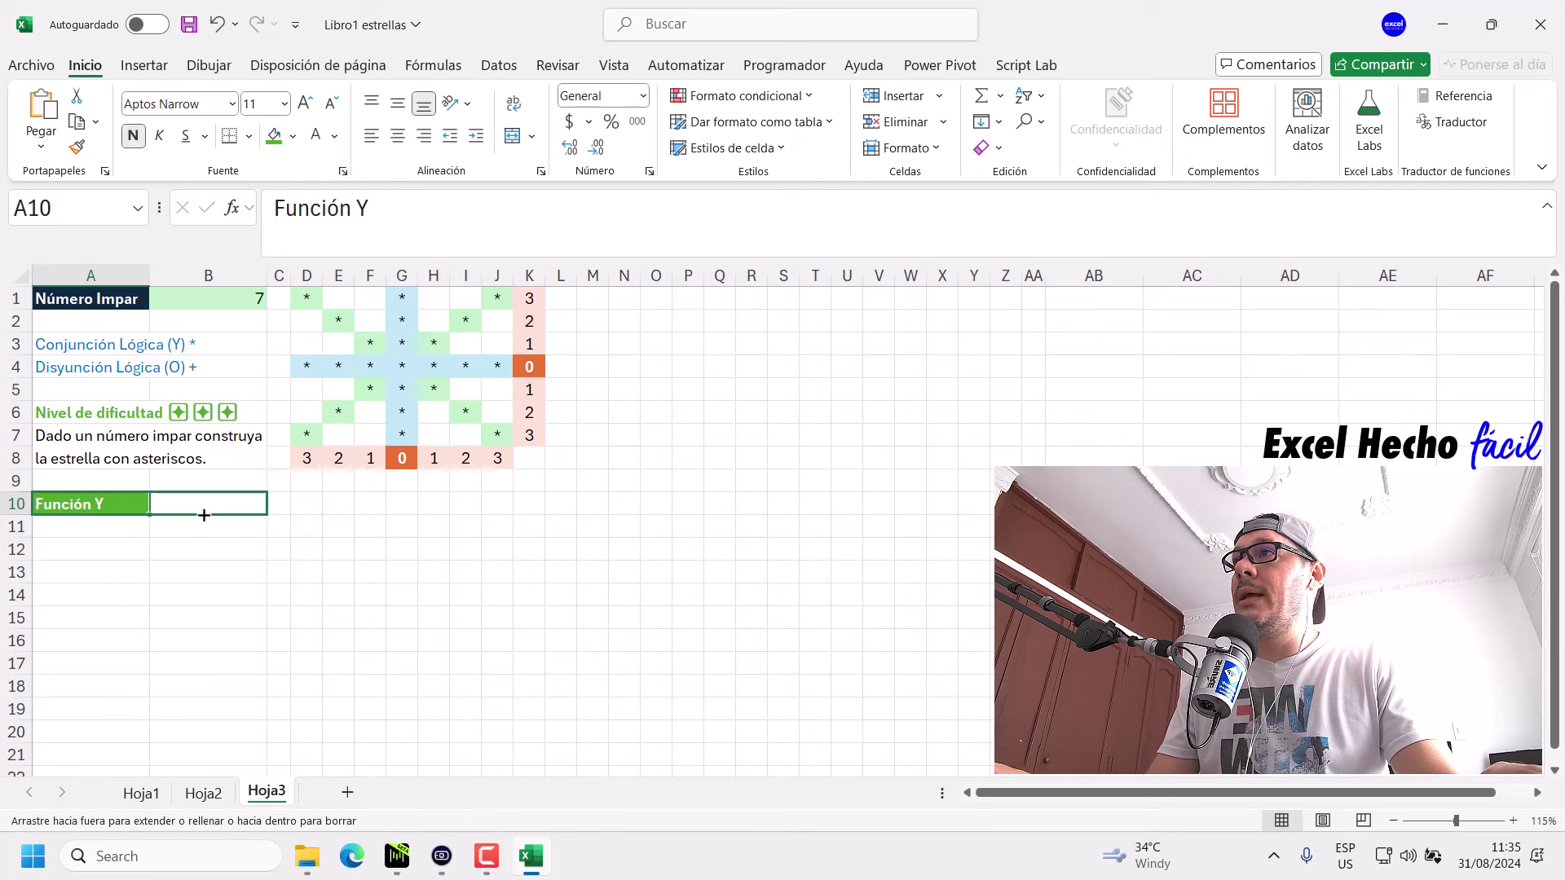
double_click(362, 210)
type("O")
key("Return")
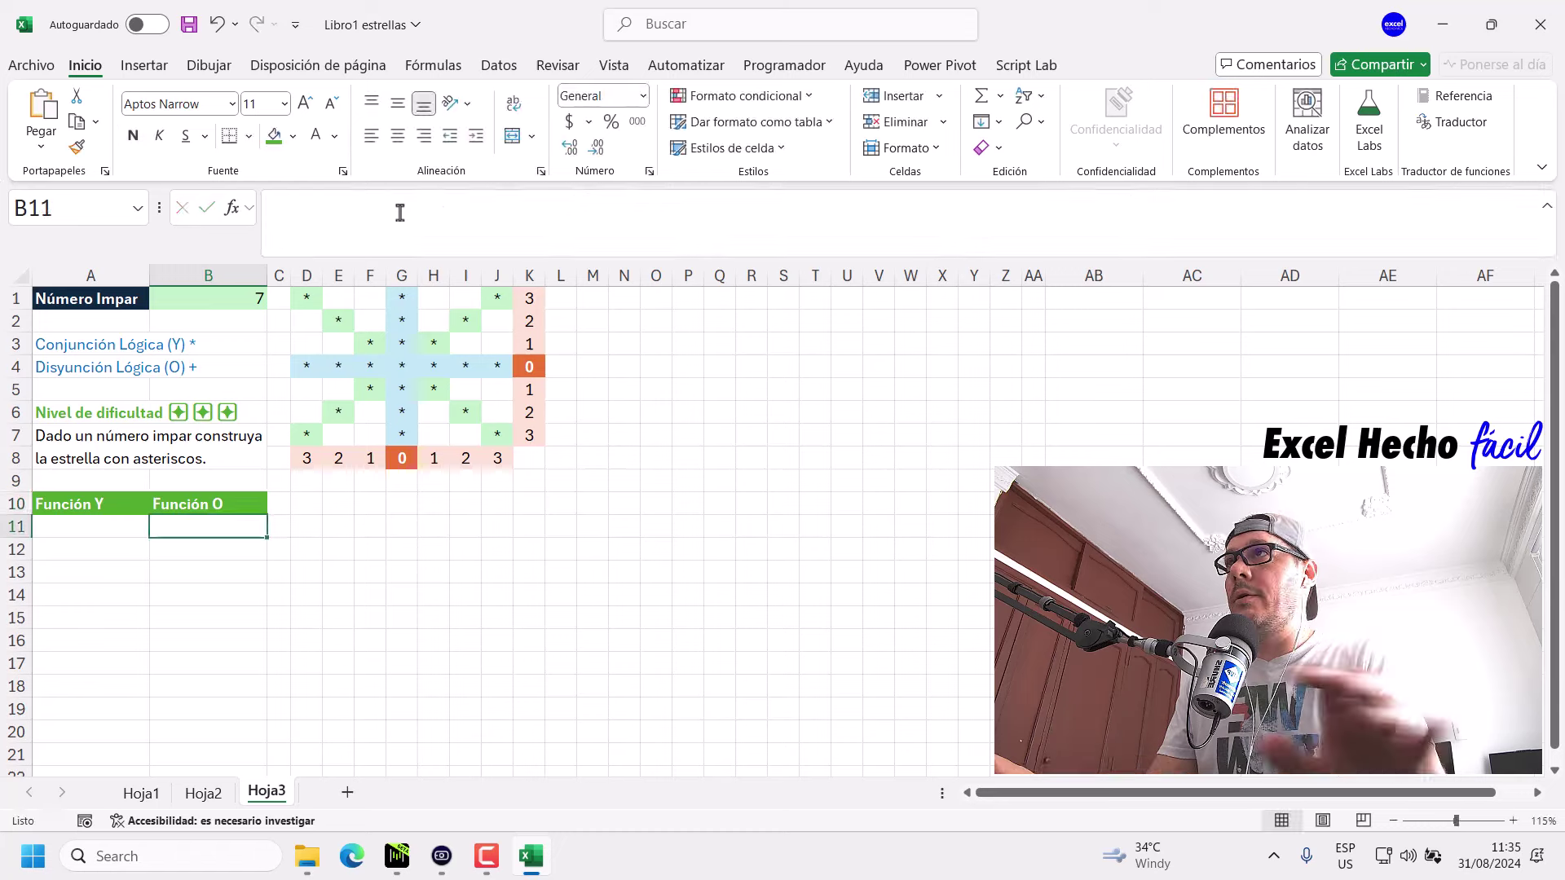
left_click(94, 526)
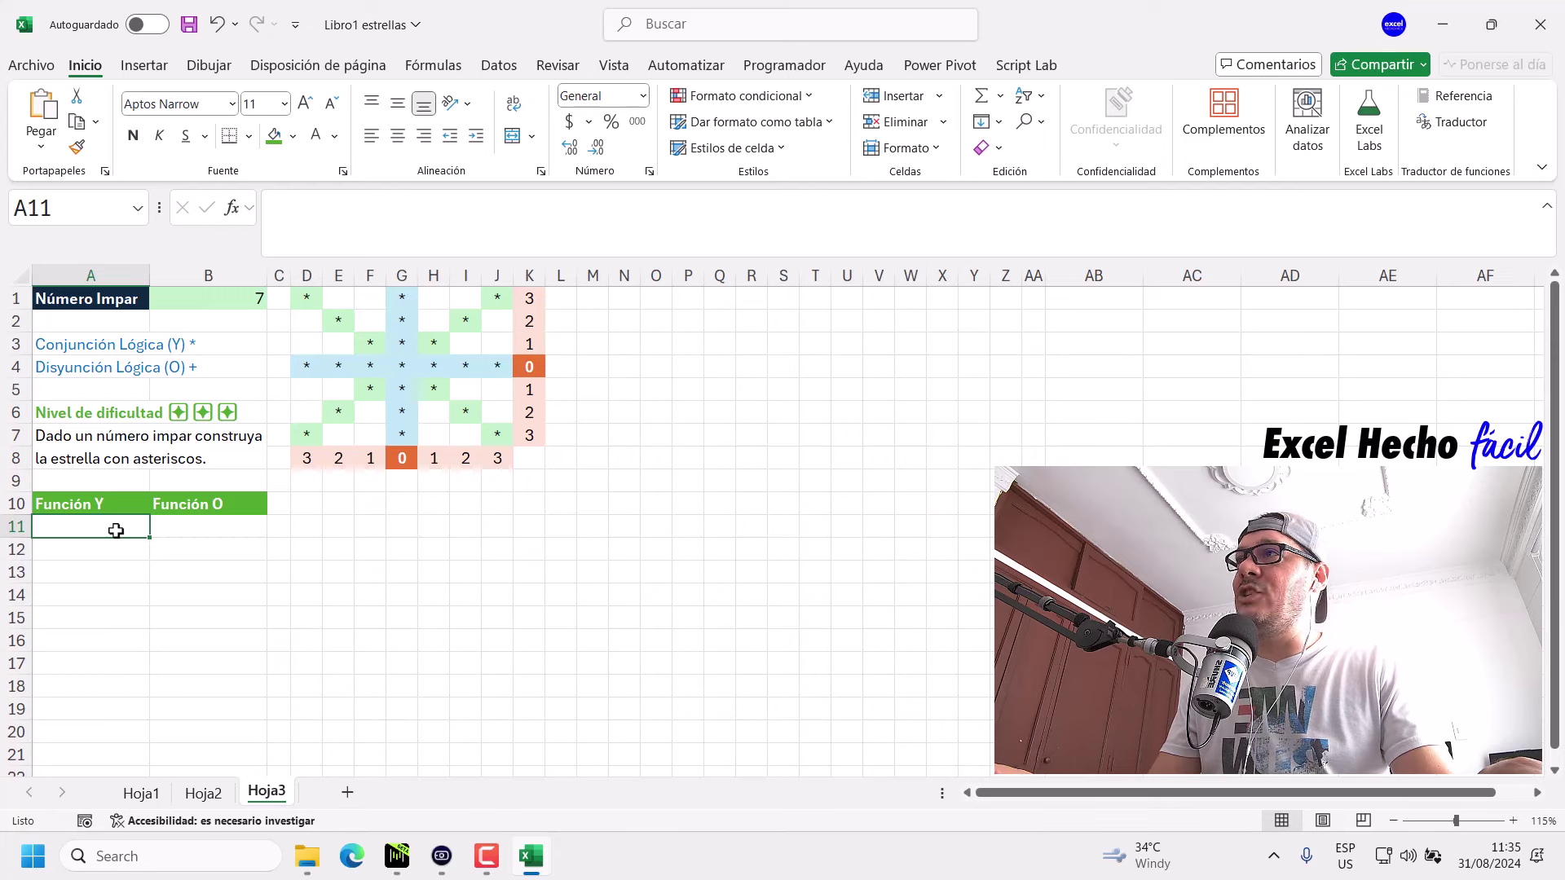
Enter the formula =Y(VERDADERO,VERDADERO) in A11.
type("=y")
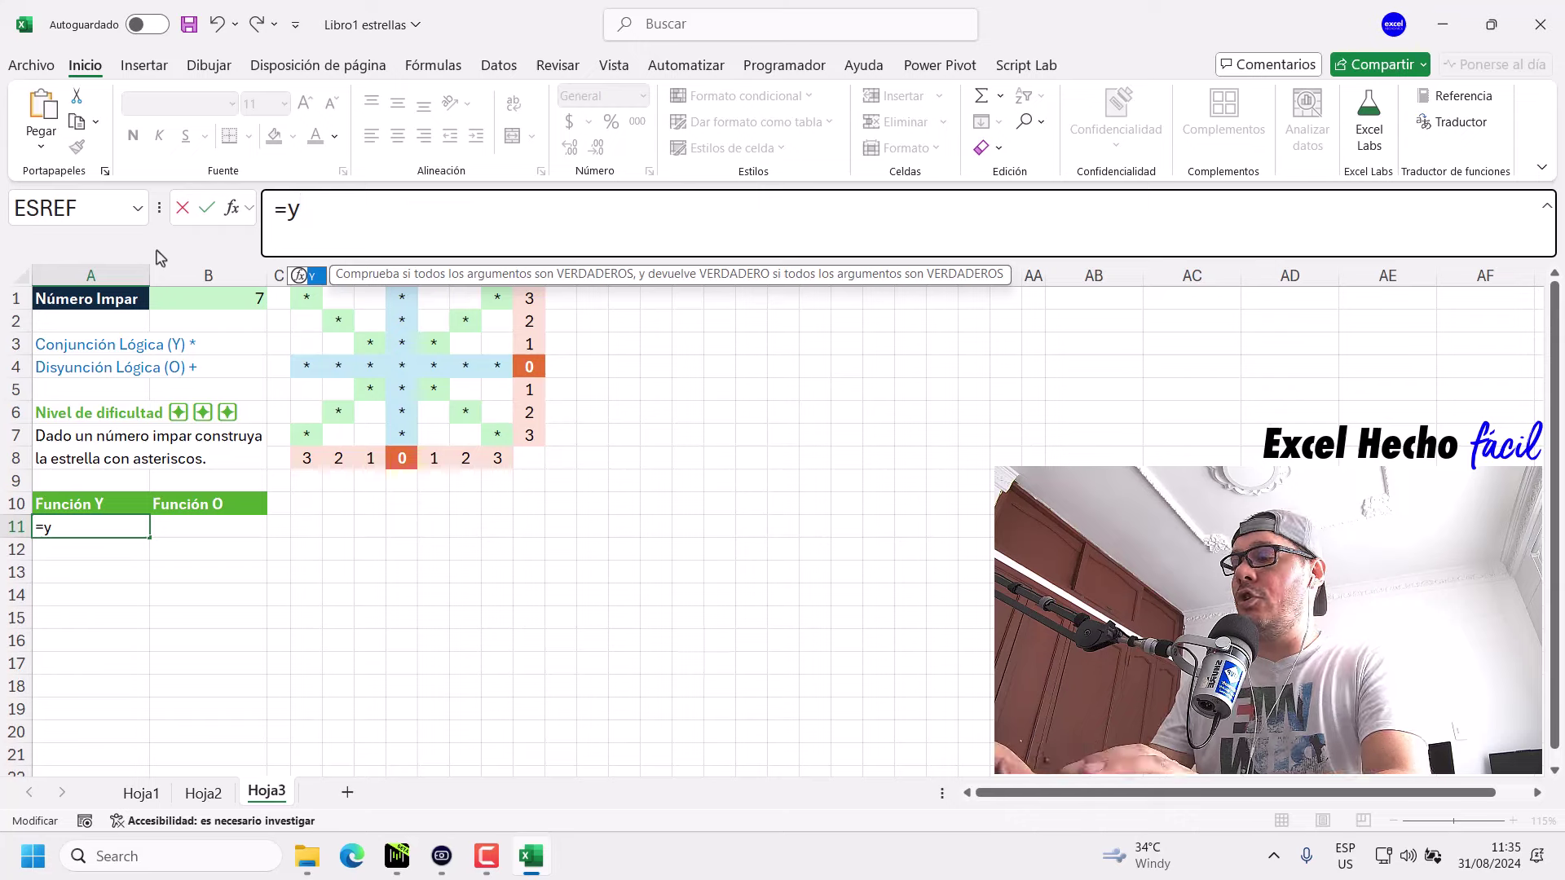
key("Tab")
key("BackSpace")
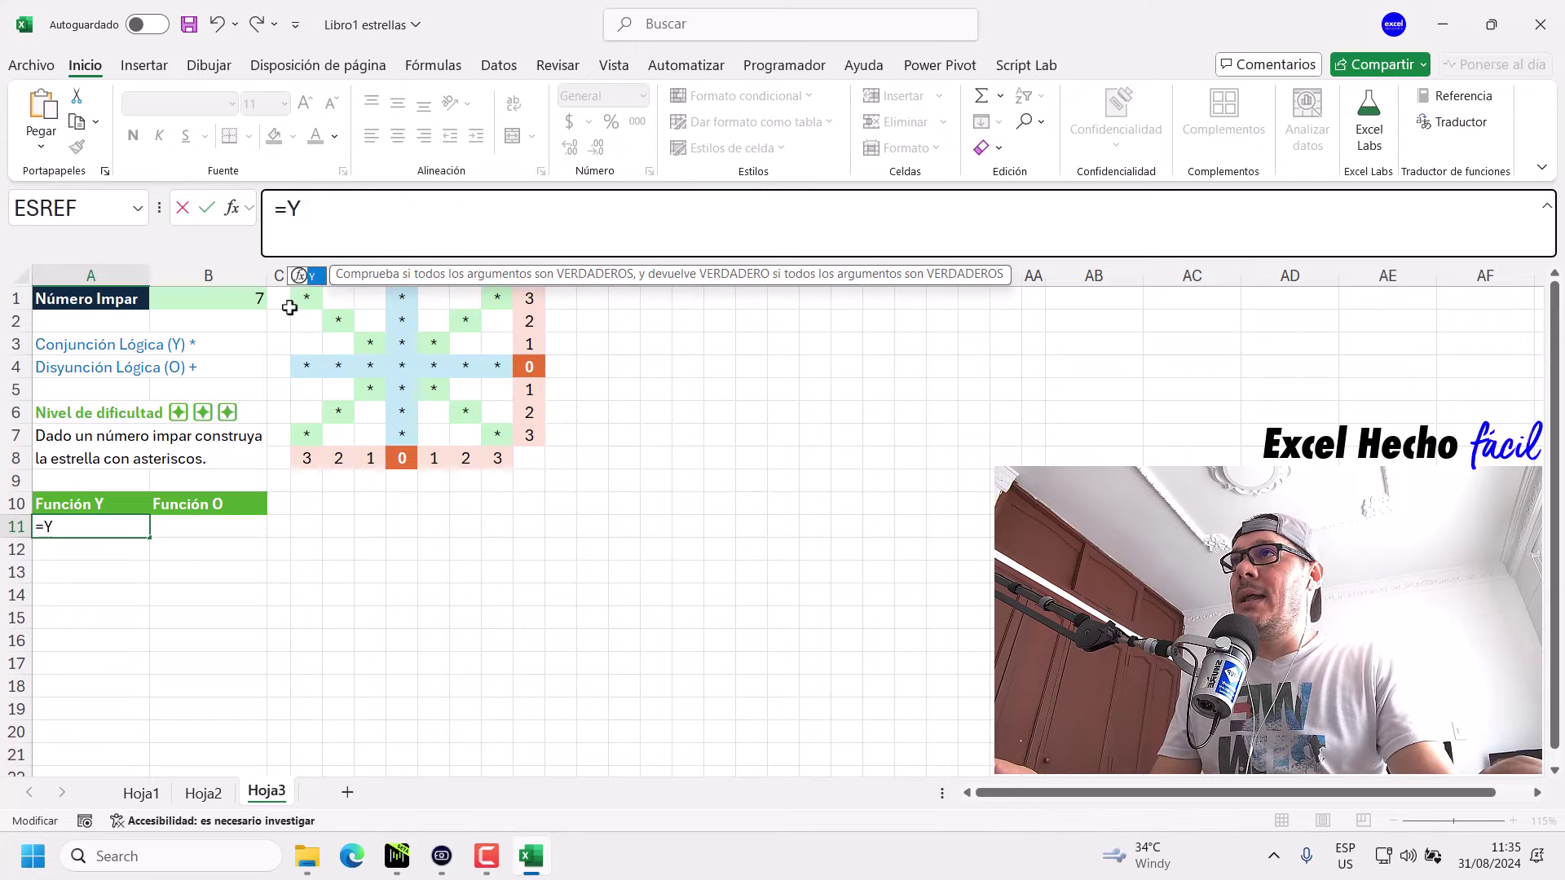
left_click_drag(458, 273, 425, 239)
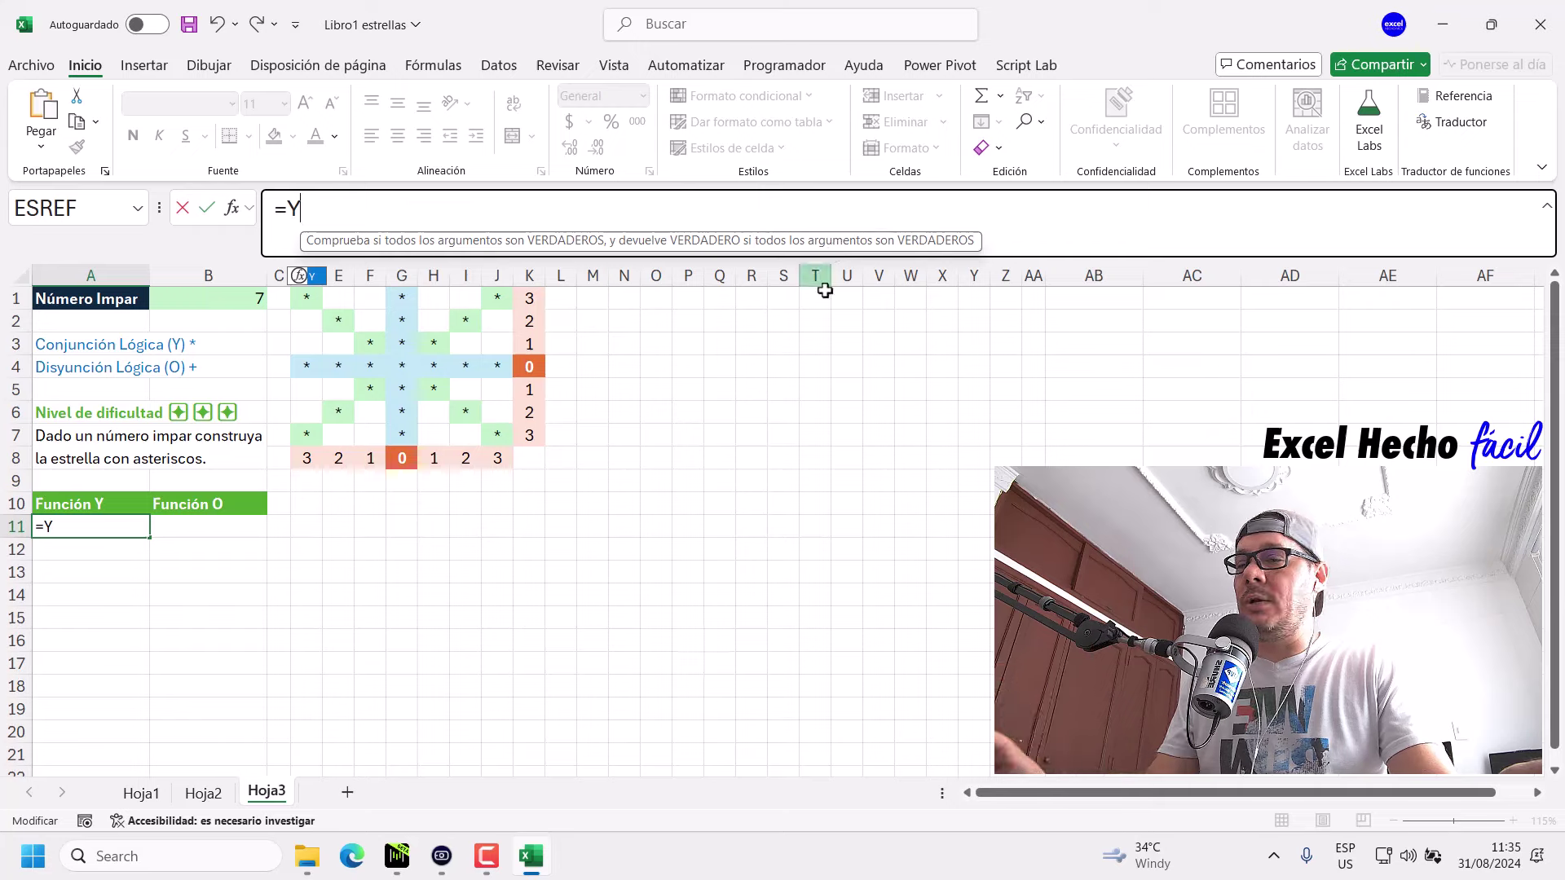
type("(")
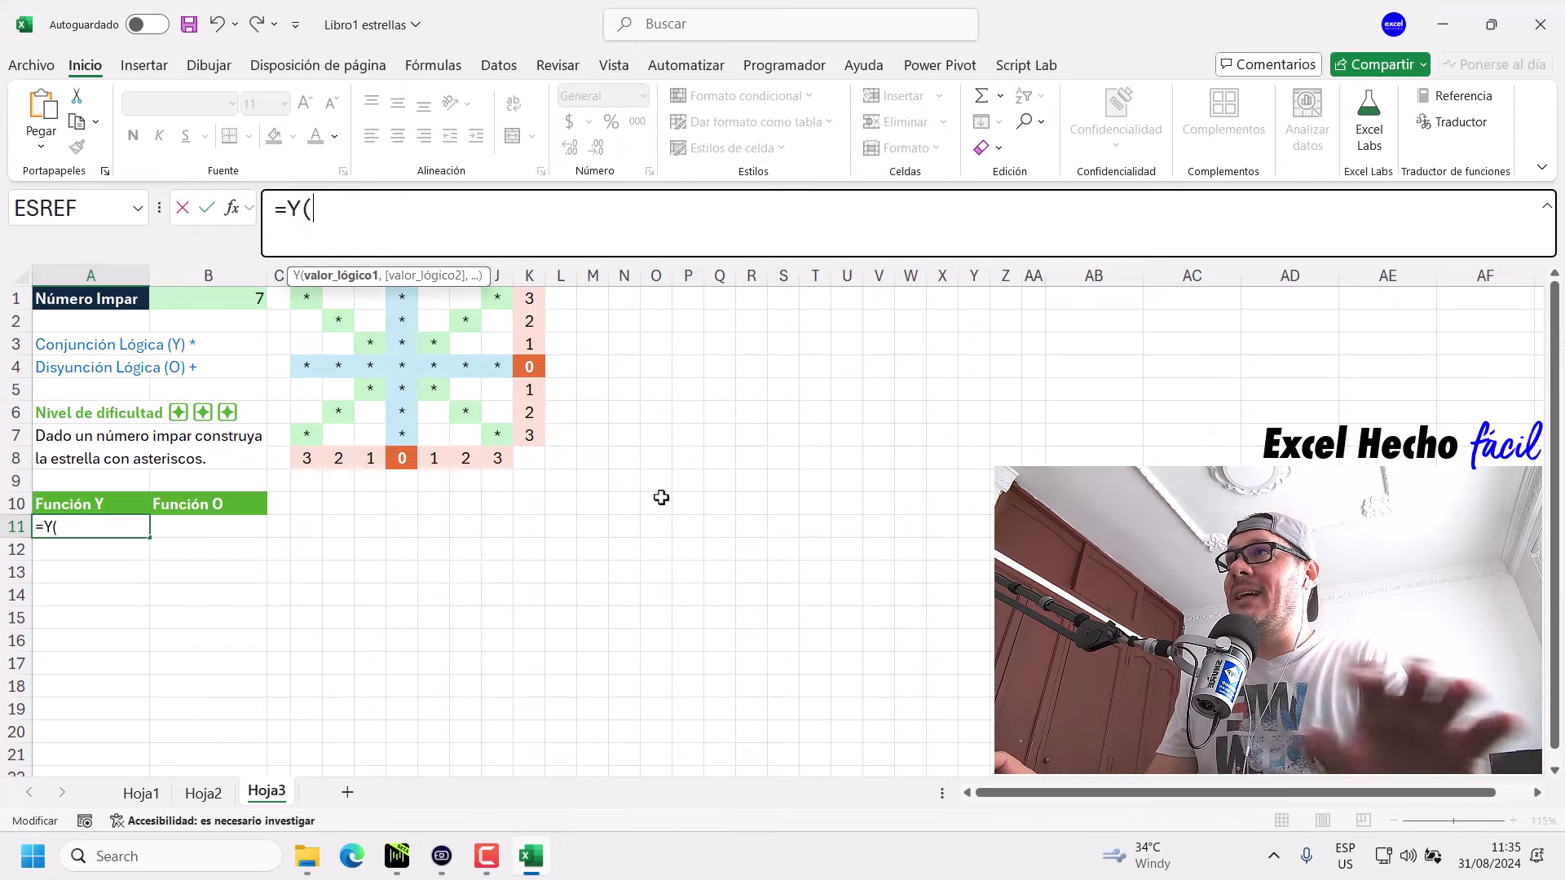
type(",,,")
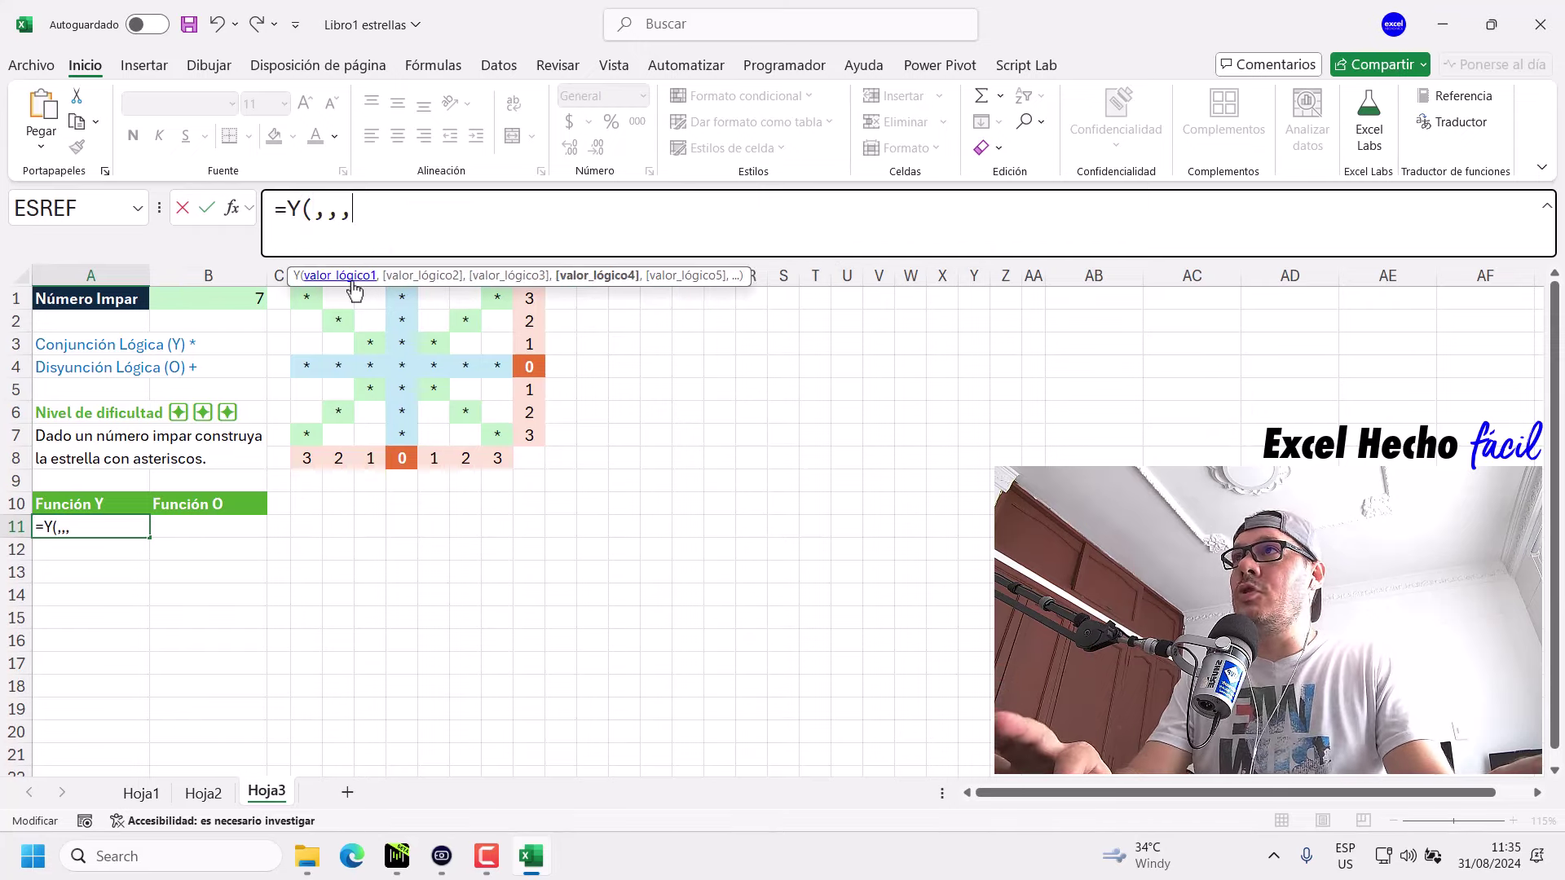
type(",,,,,,")
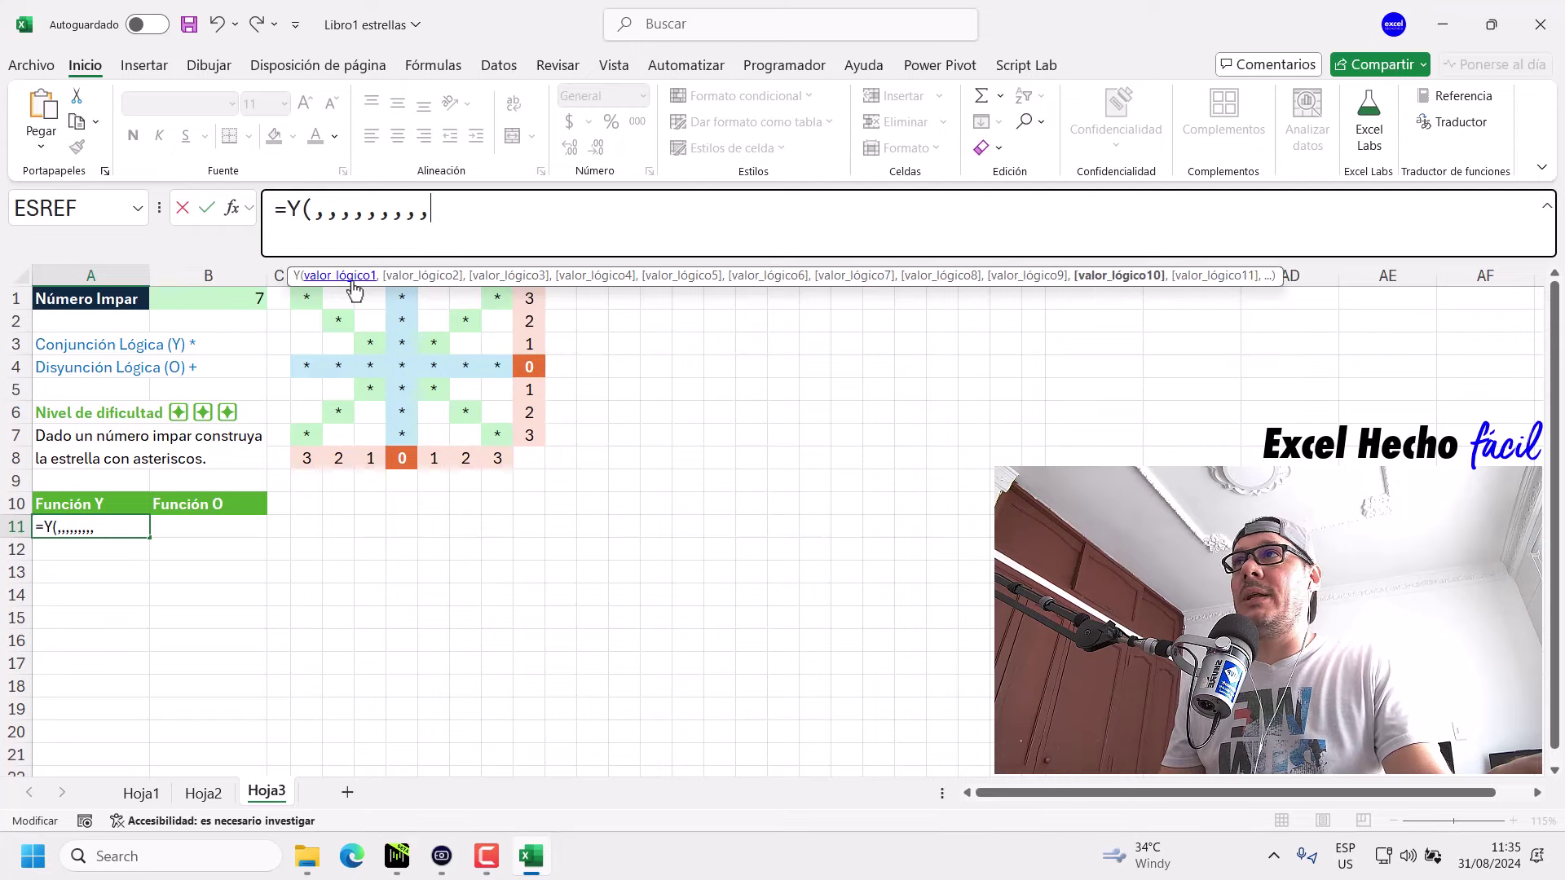
key("BackSpace")
key("BackSpace")
key("BackSpace")
key("BackSpace")
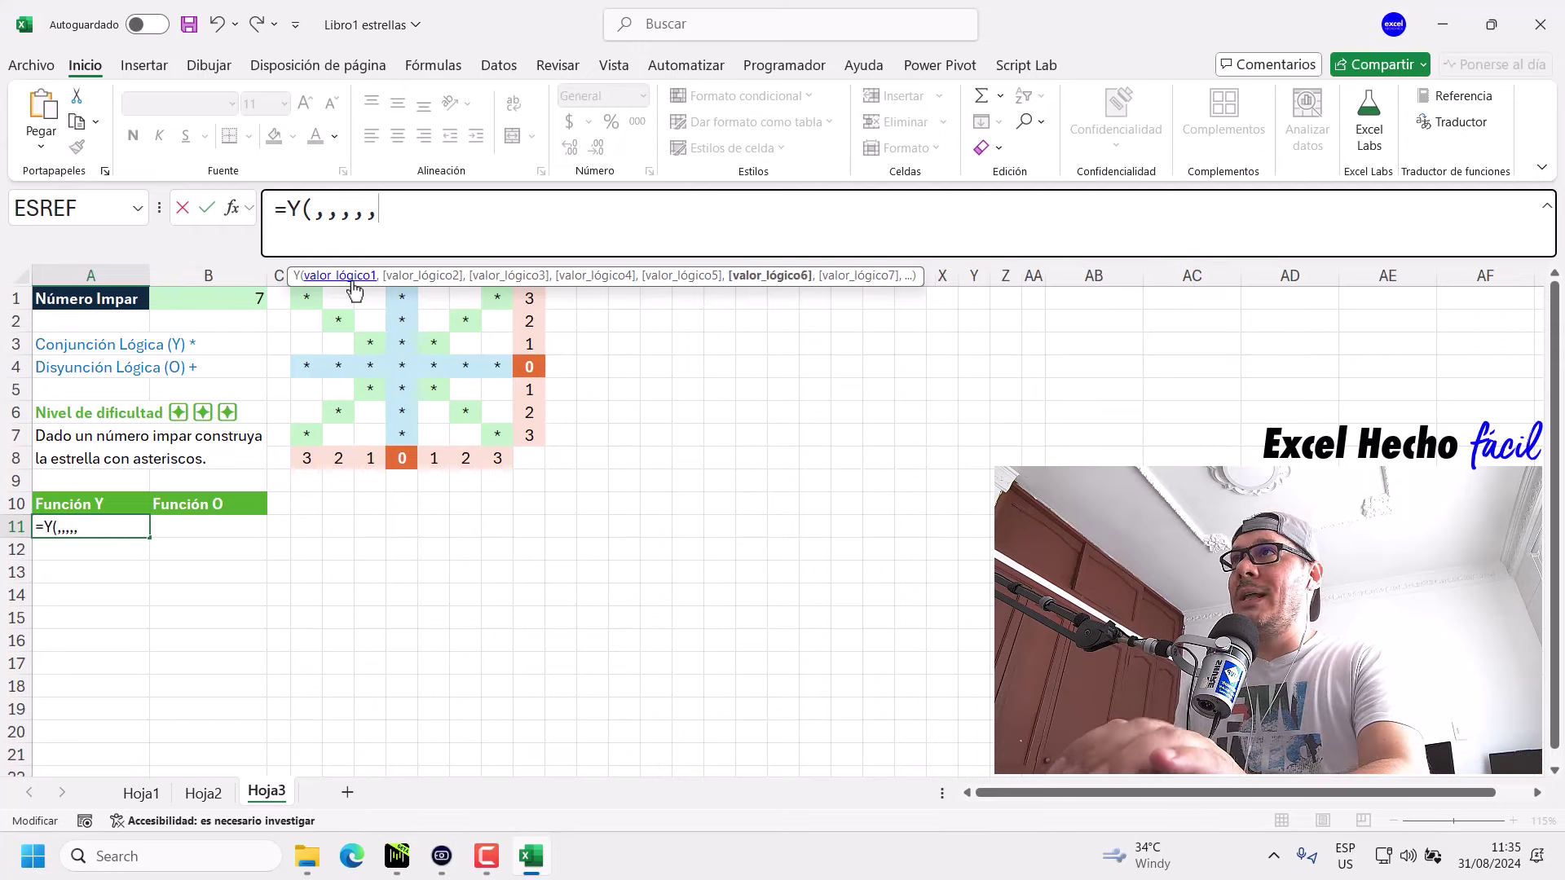
key("BackSpace")
key("BackSpace")
key("BackSpace")
key("BackSpace")
key("BackSpace")
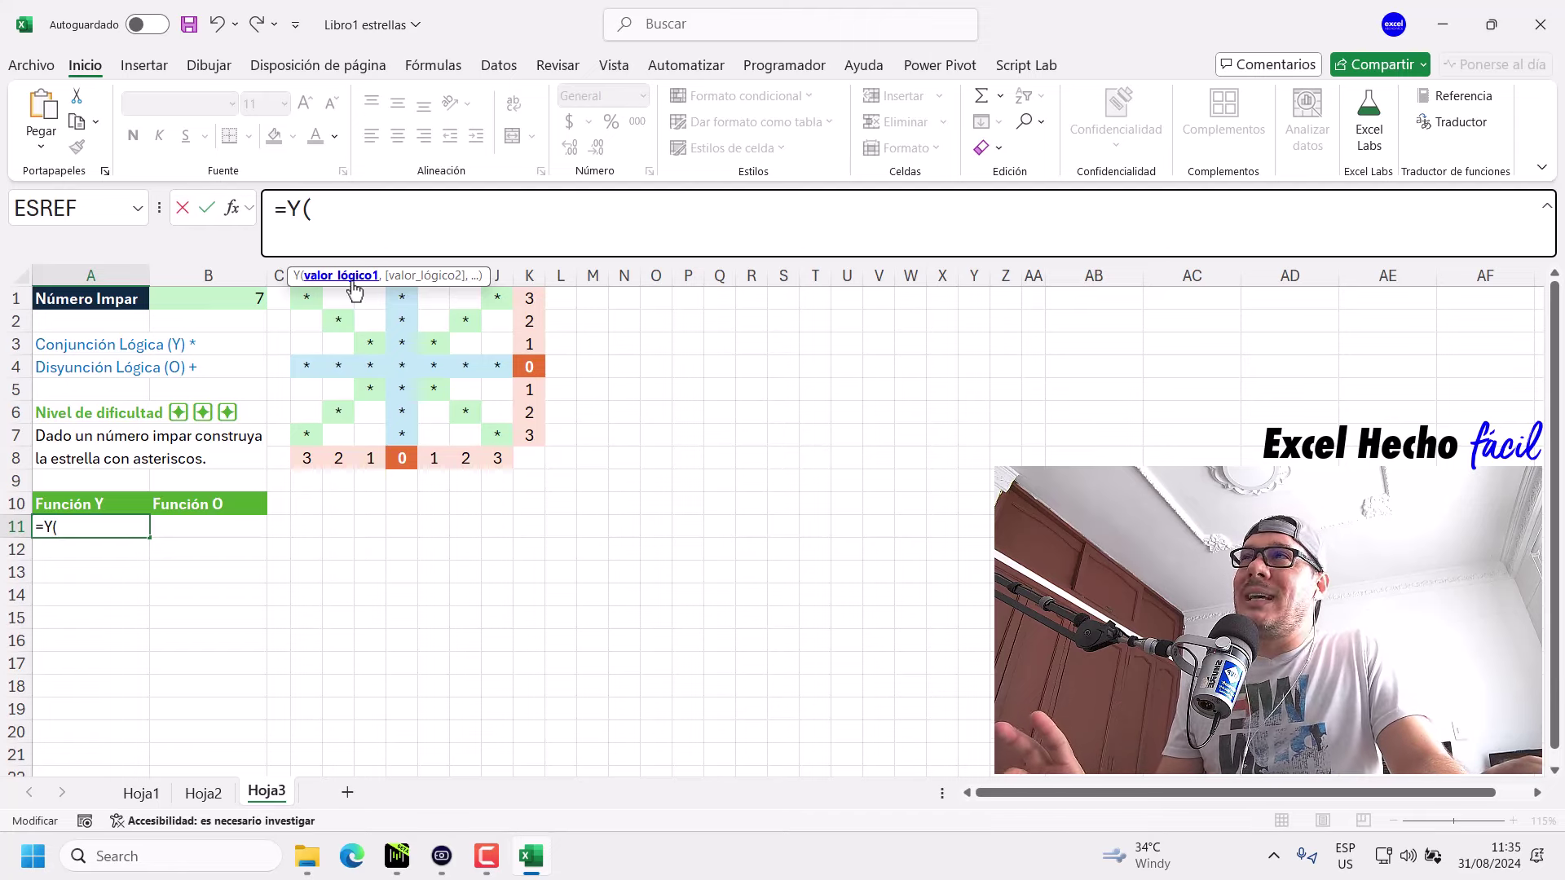
type("VER")
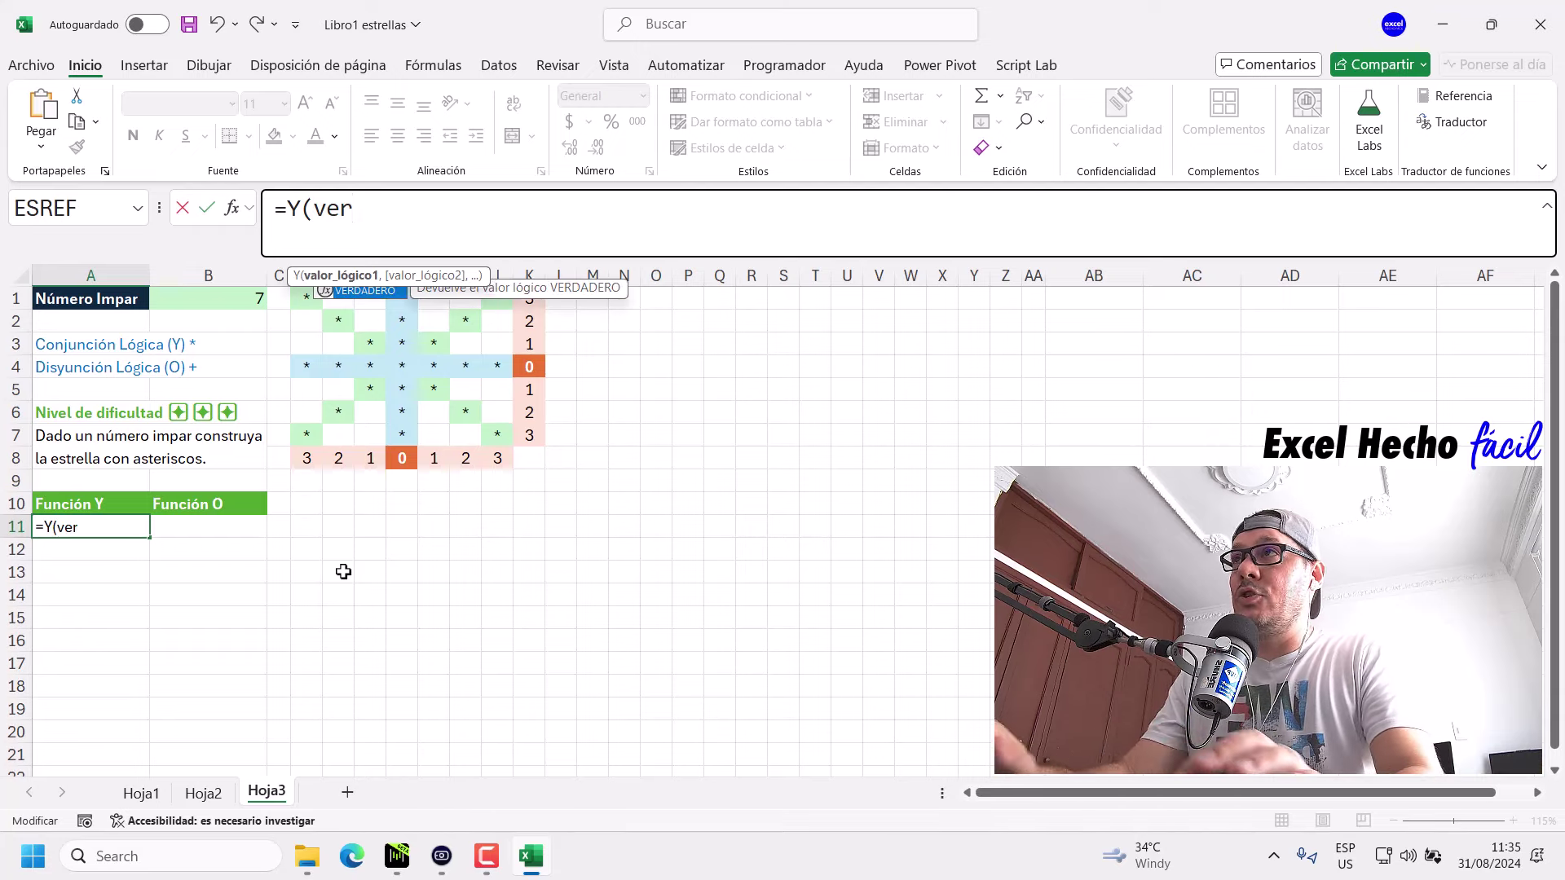
type("DADERO,")
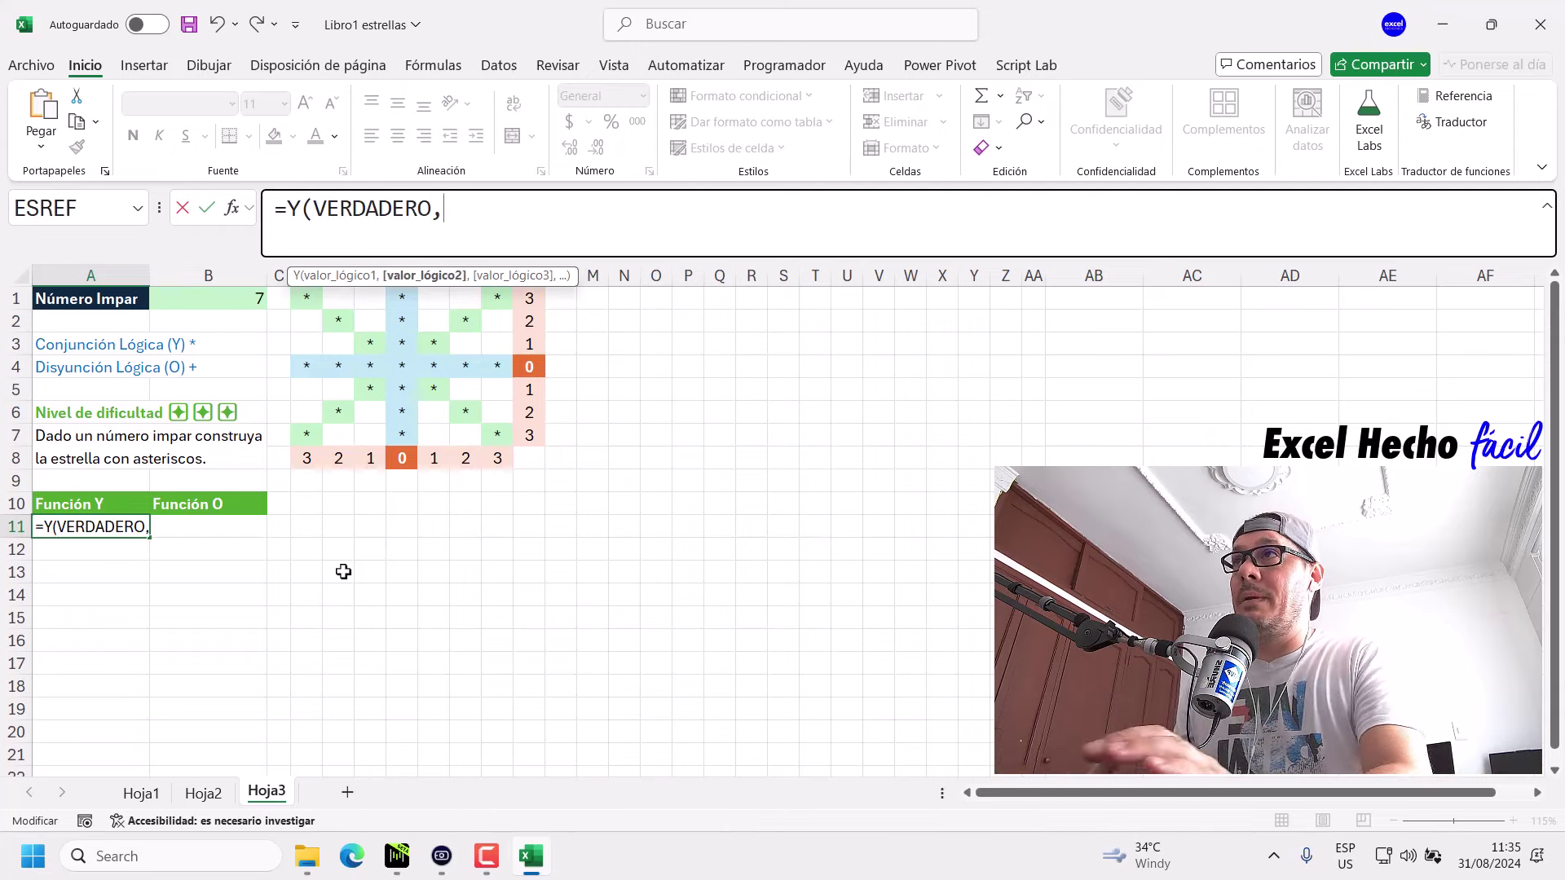
type("ver")
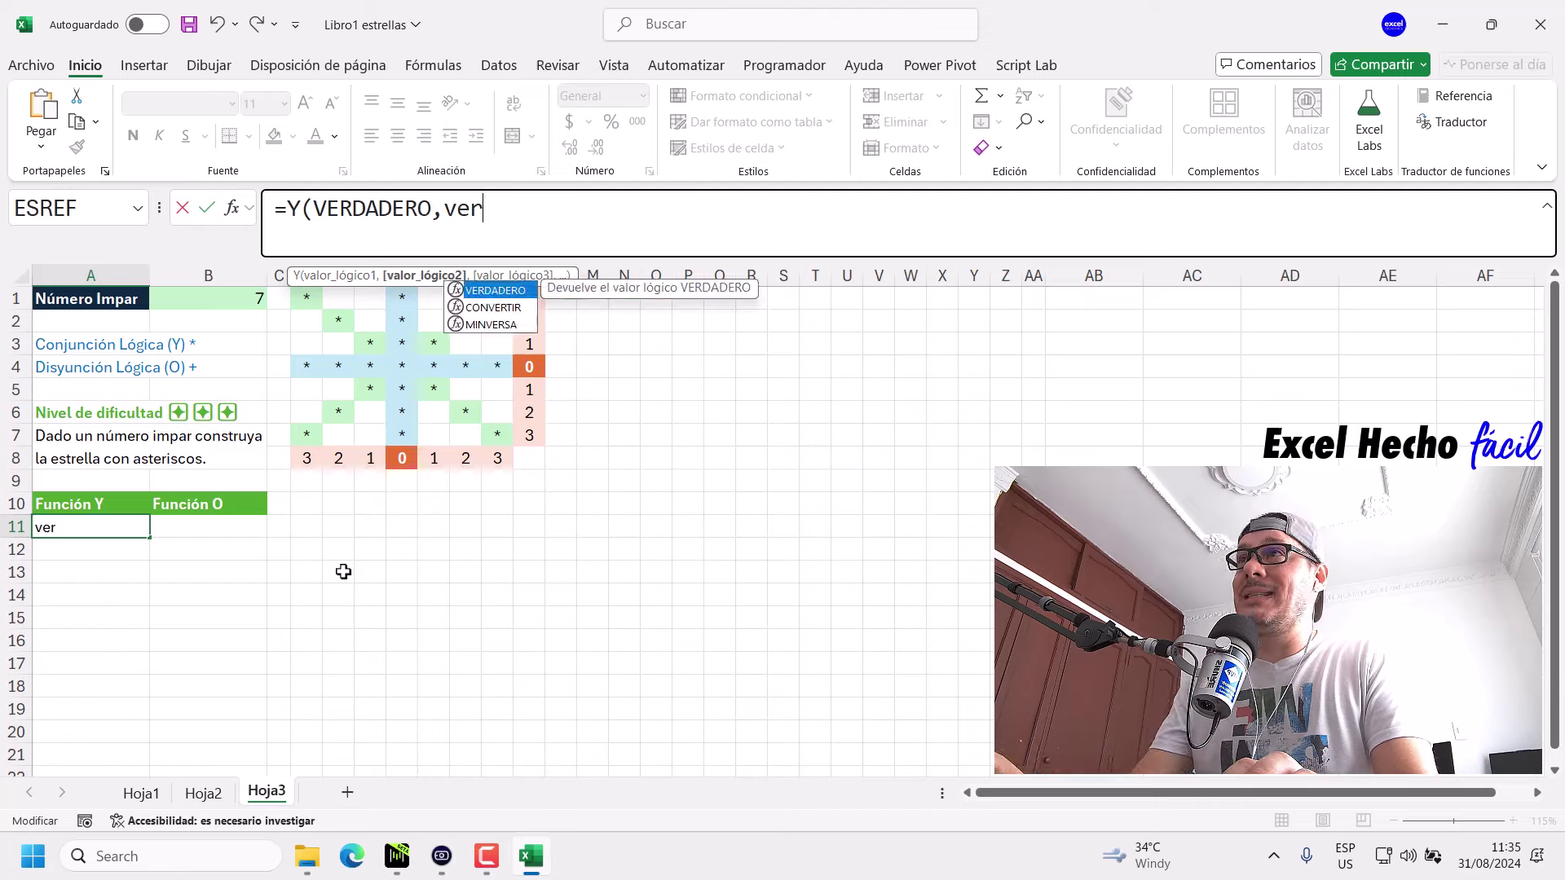
key("Tab")
type(")")
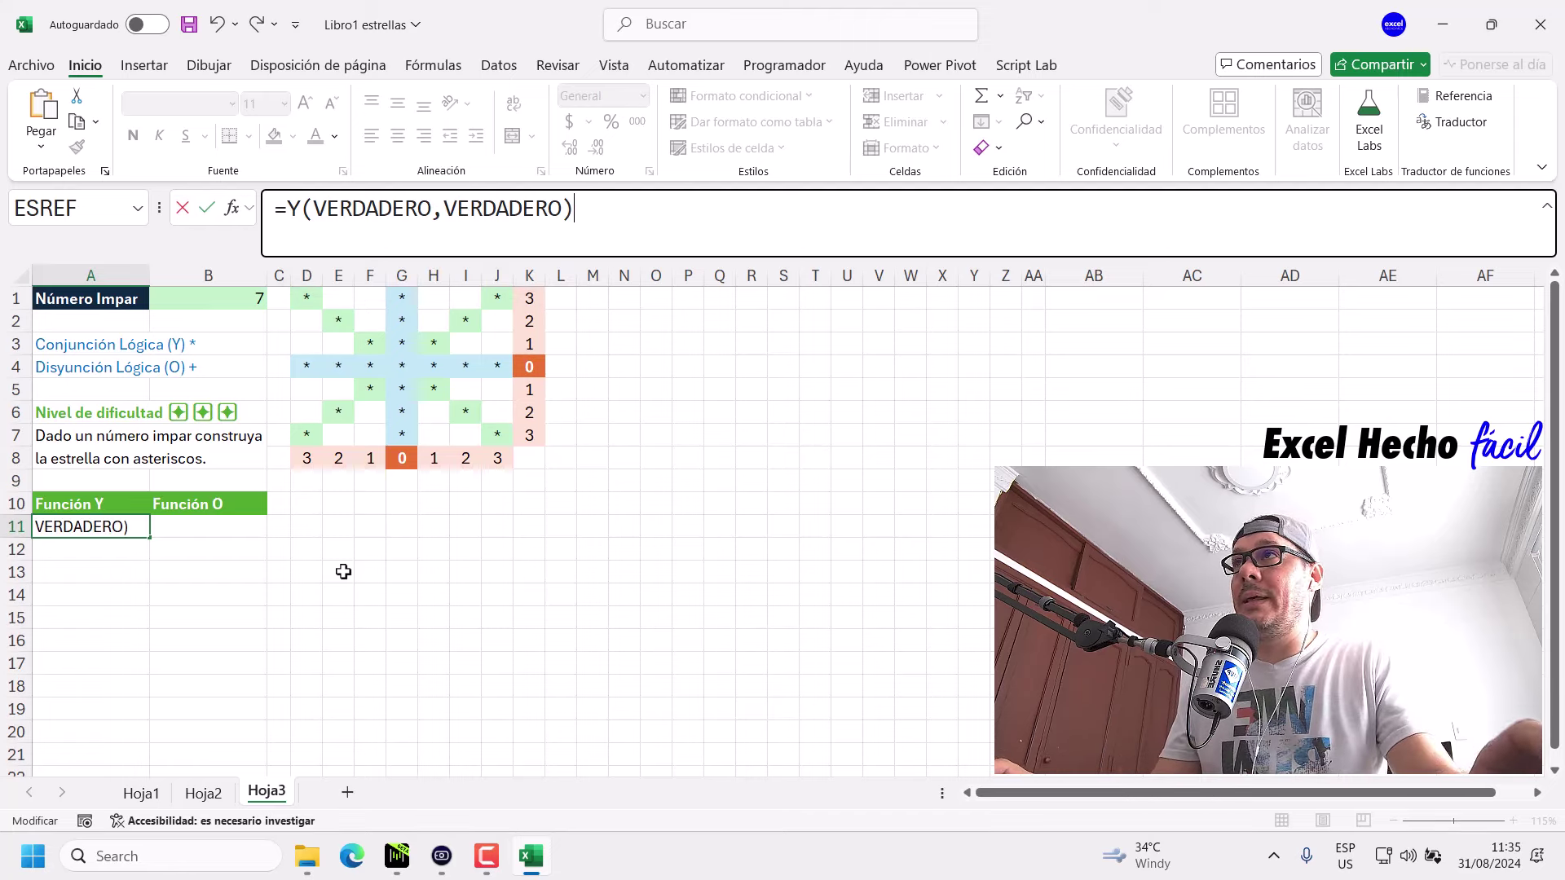
left_click_drag(353, 205, 558, 208)
left_click(594, 220)
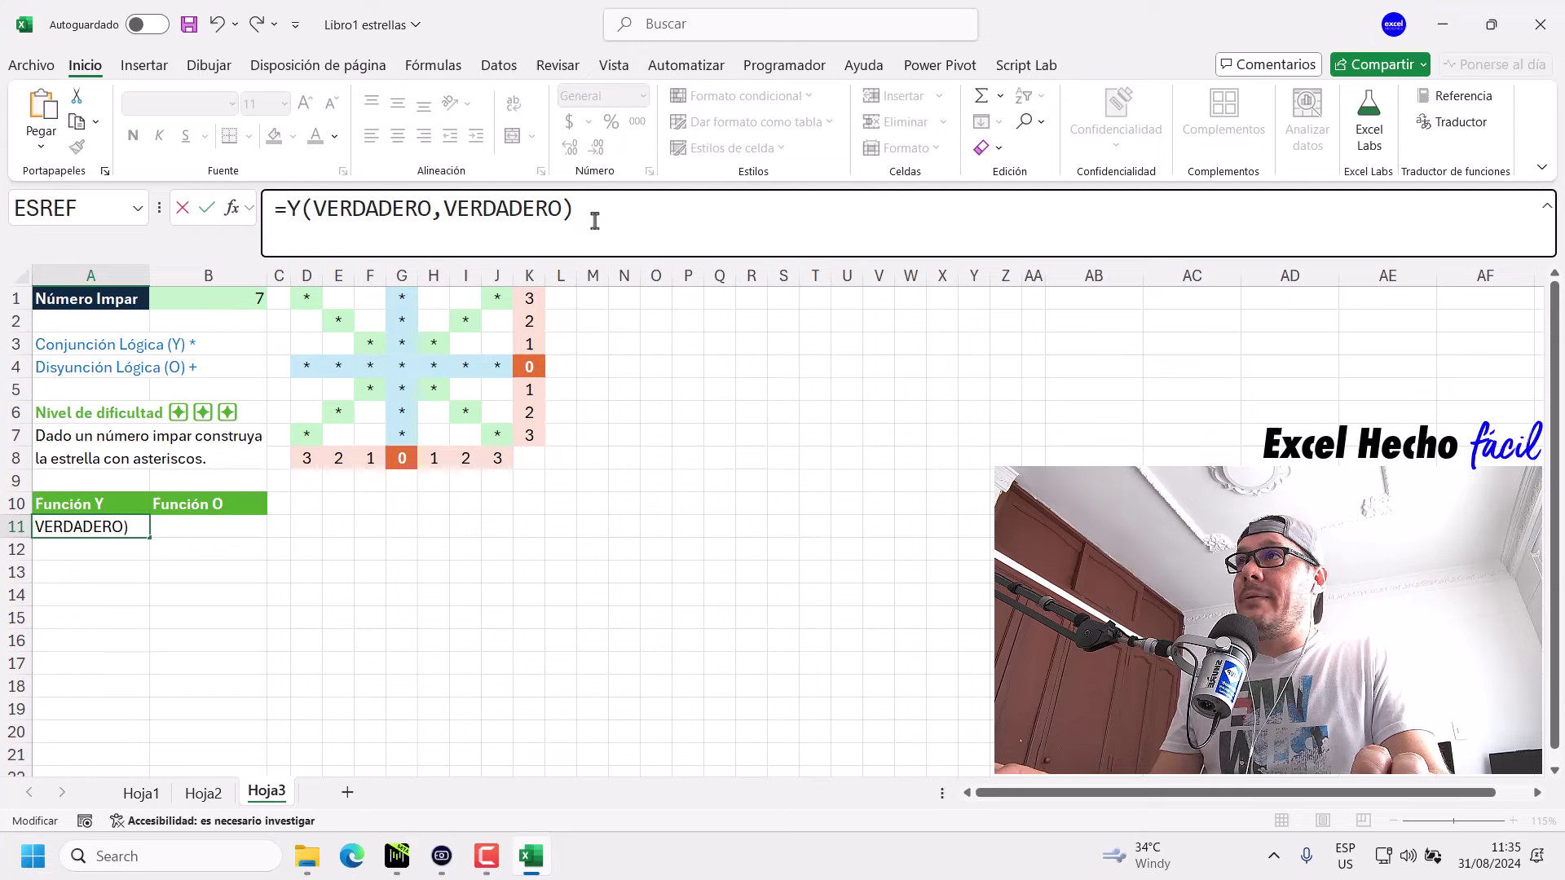
key("Return")
Change the formula's first argument to FALSO so A11 returns FALSO.
left_click(93, 527)
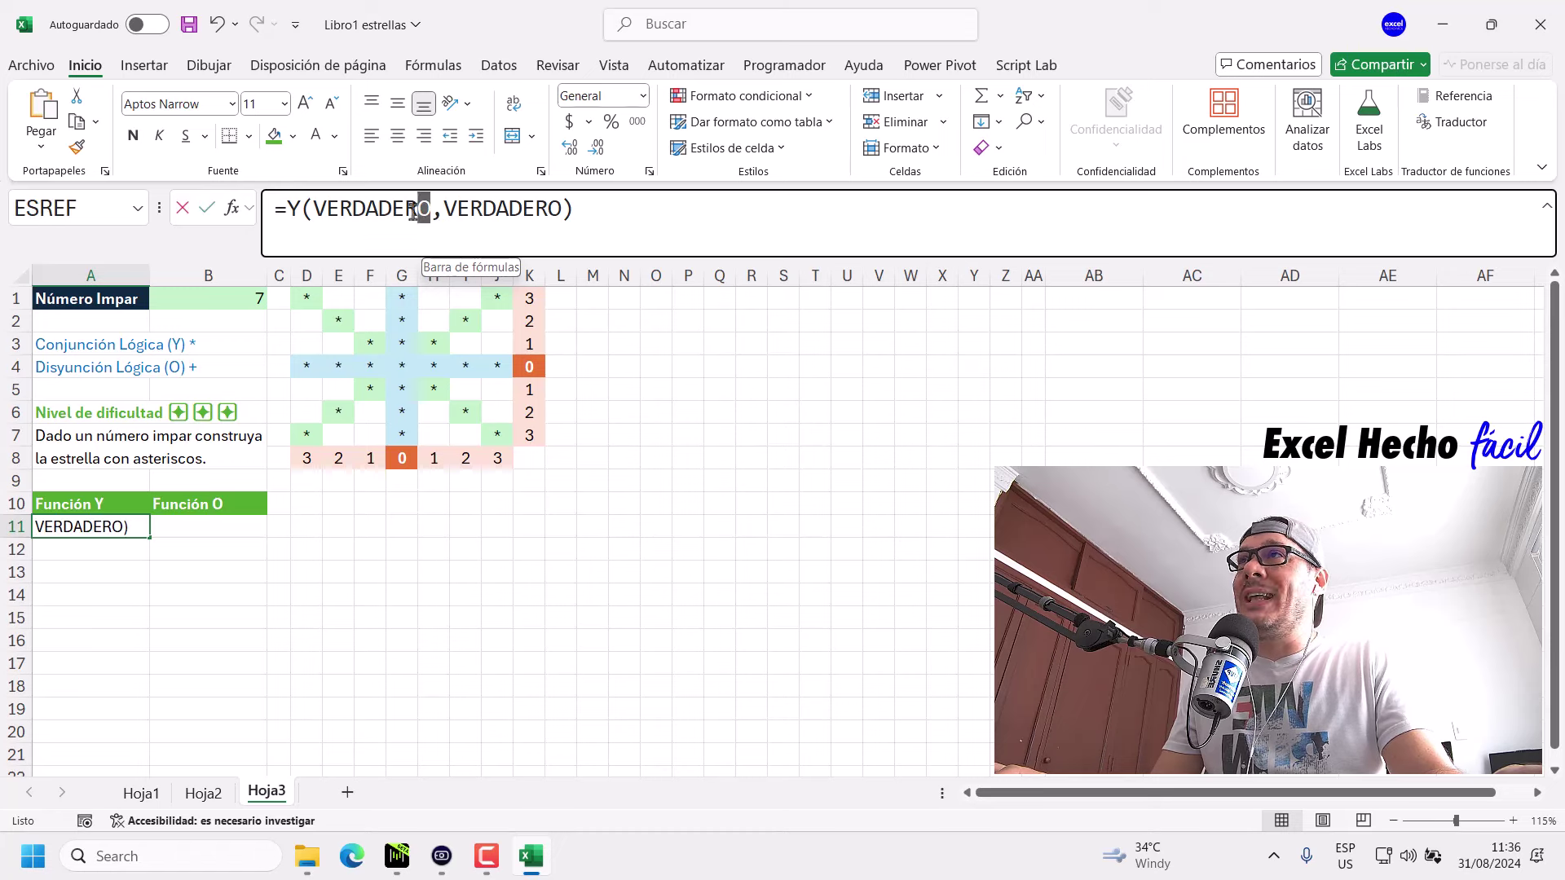
left_click_drag(431, 209, 313, 209)
type("fal")
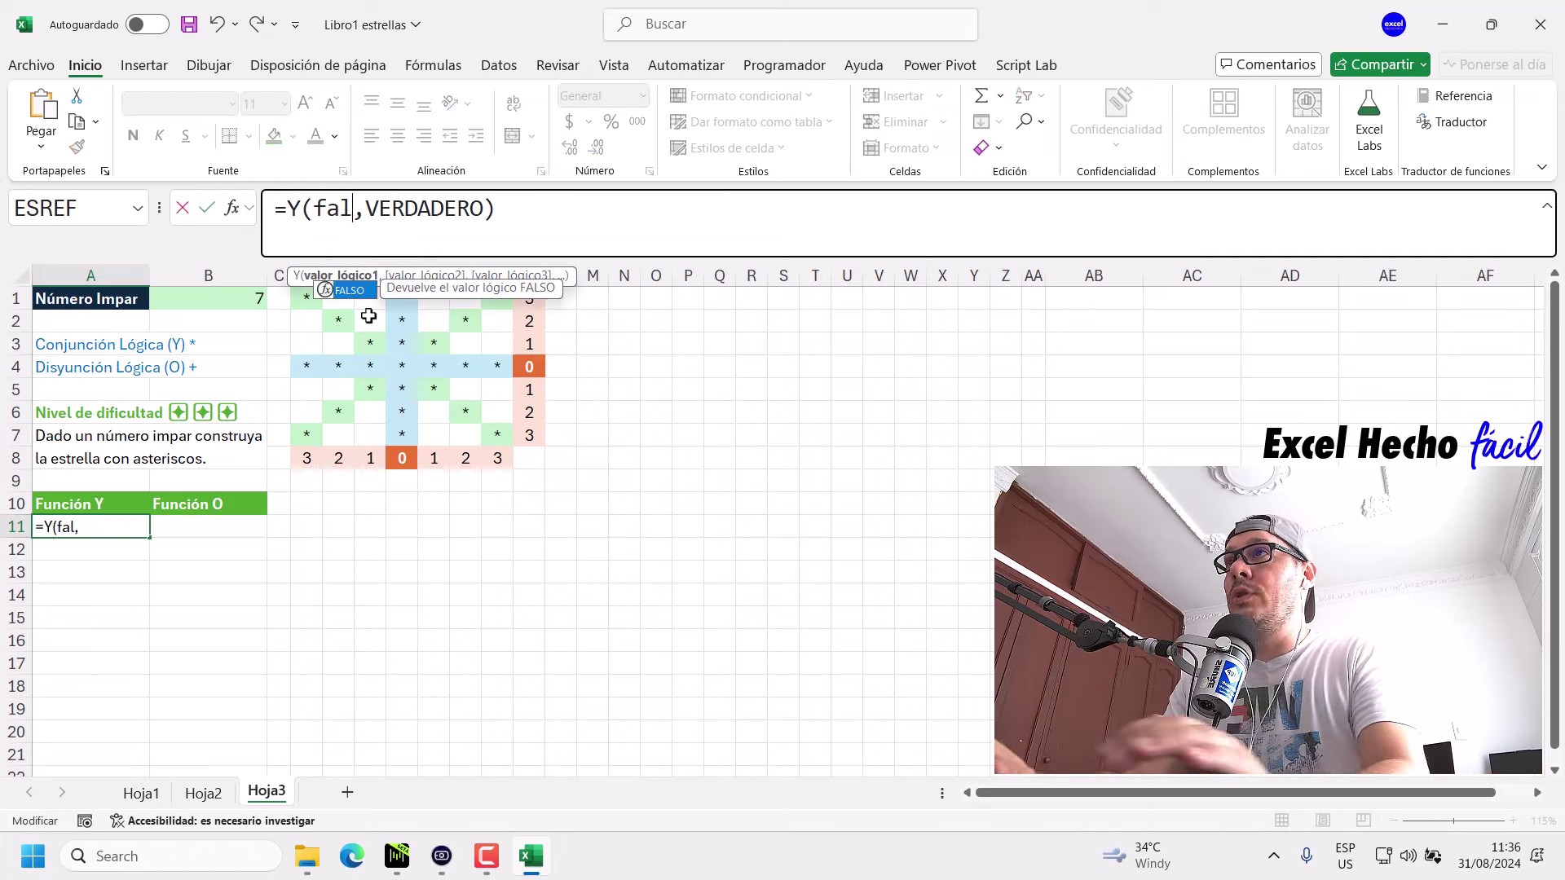
key("Tab")
key("Return")
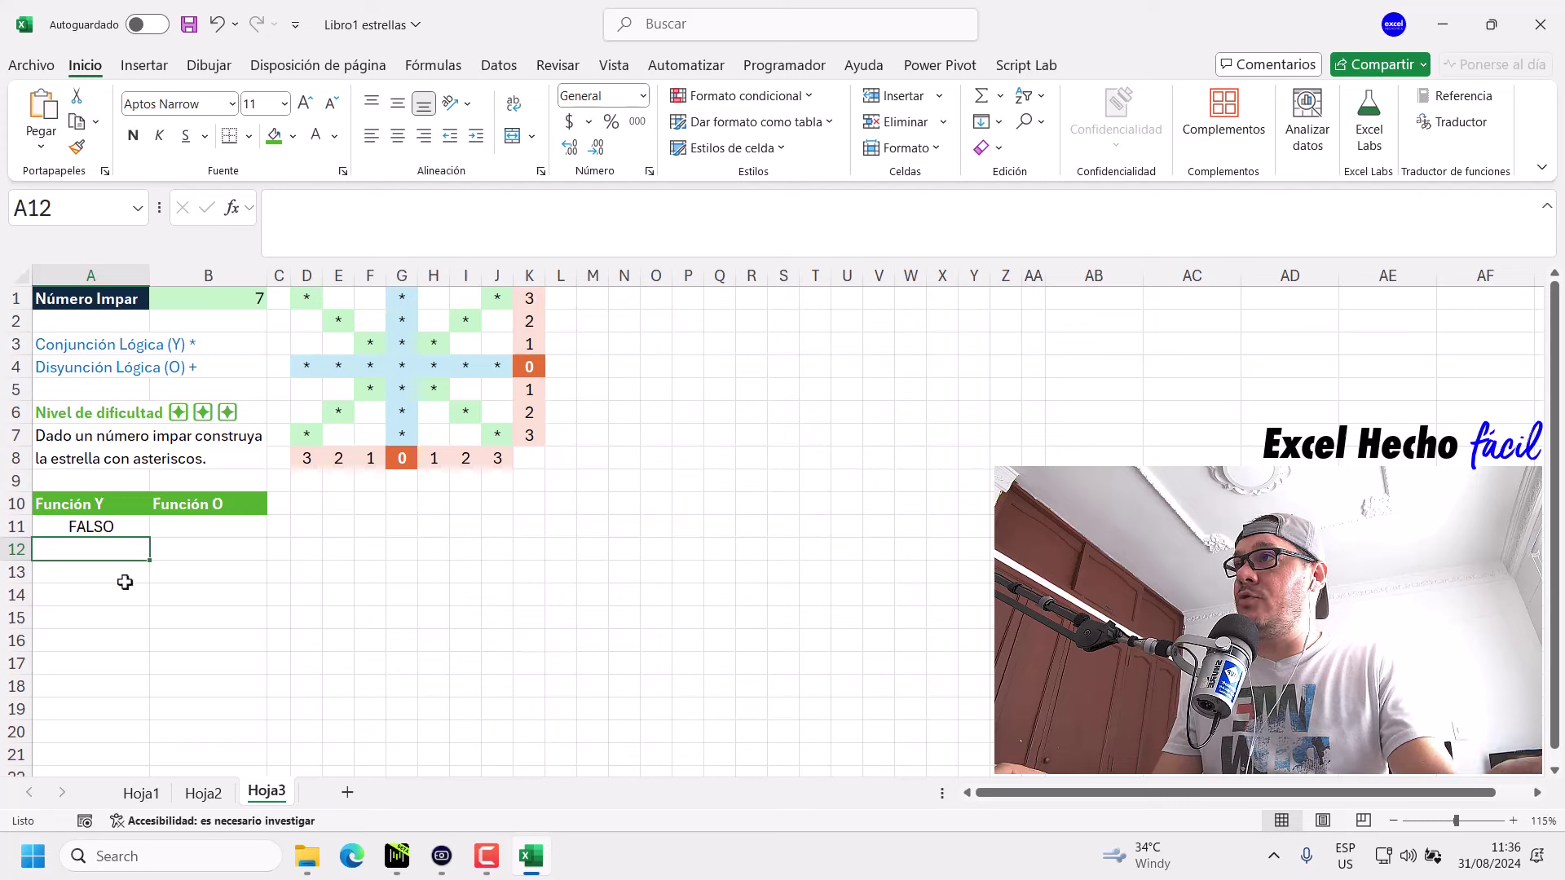
Preview A11's original Y formula with F9, which shows FALSO, then undo the preview.
left_click(99, 525)
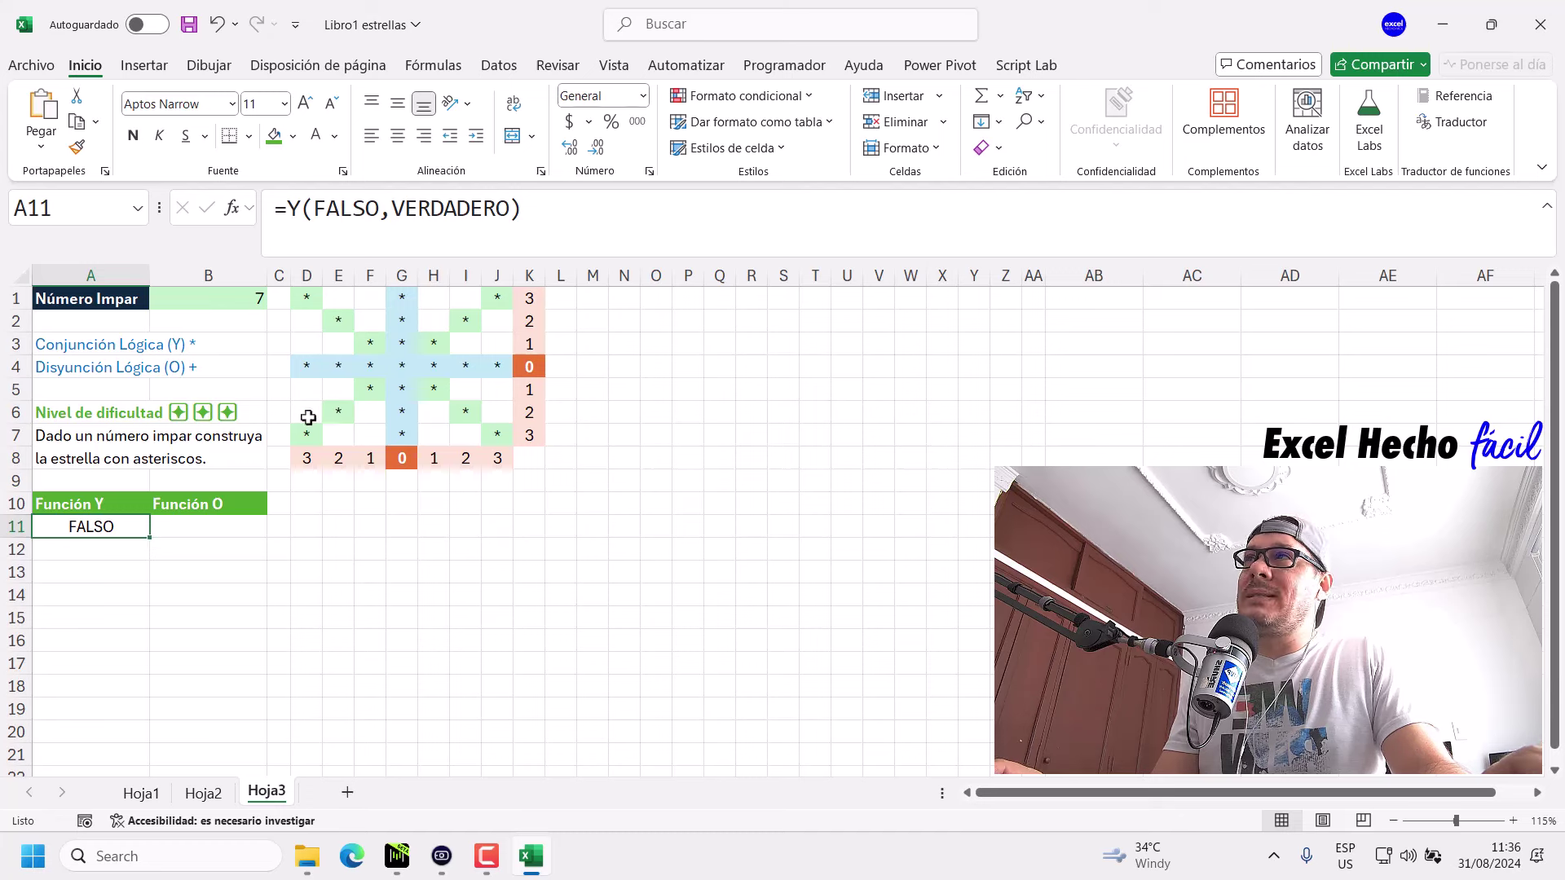
mouse_move(530, 210)
left_mouse_down()
mouse_move(344, 210)
mouse_move(482, 212)
left_mouse_up()
left_click(308, 210)
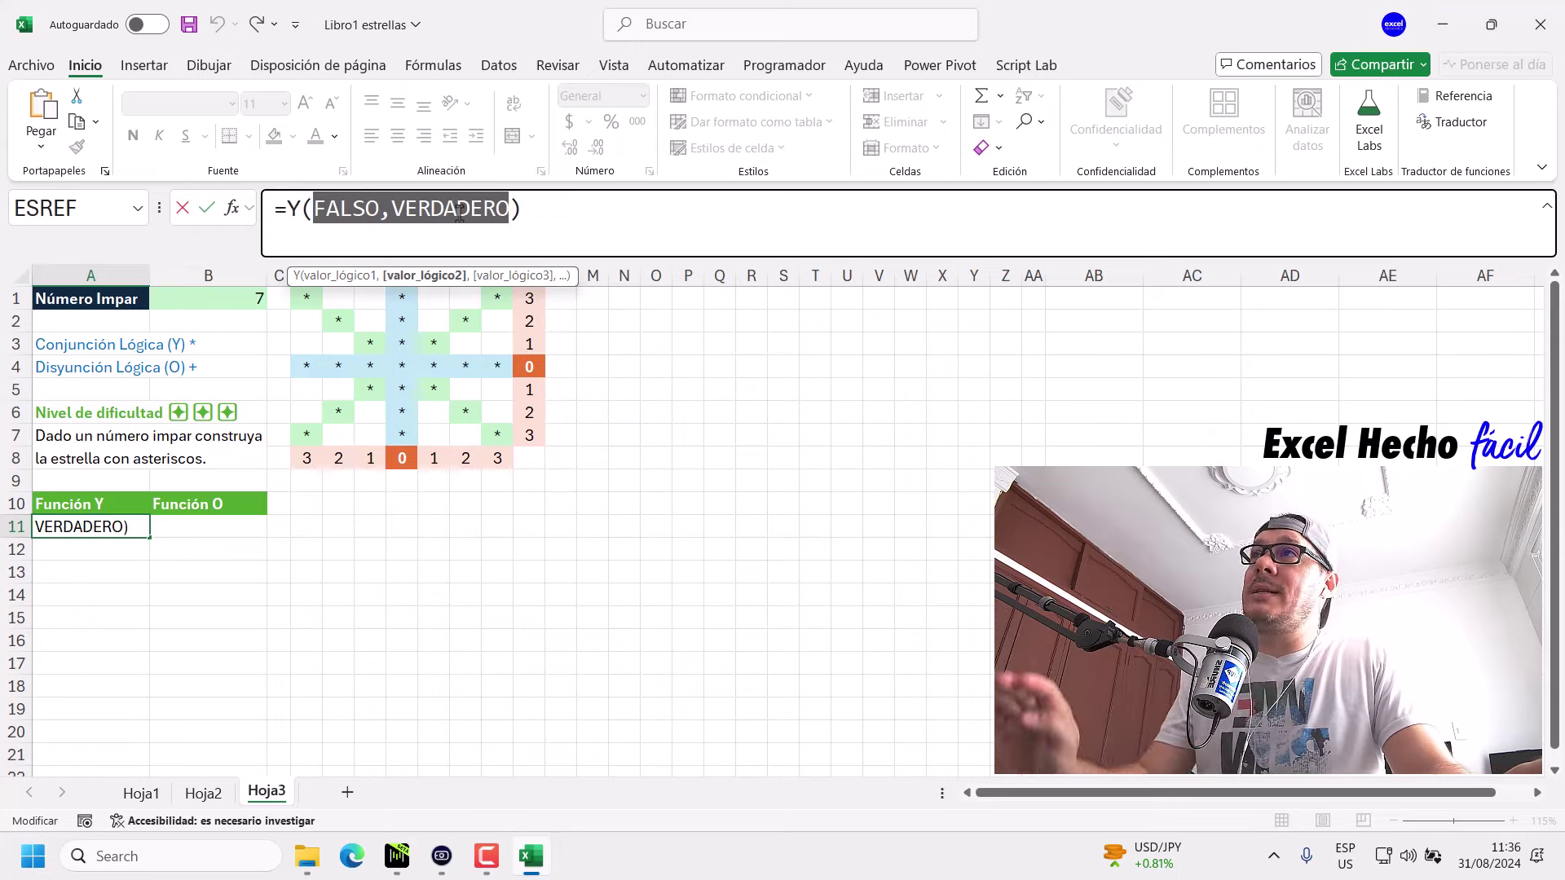
left_click_drag(522, 207, 276, 209)
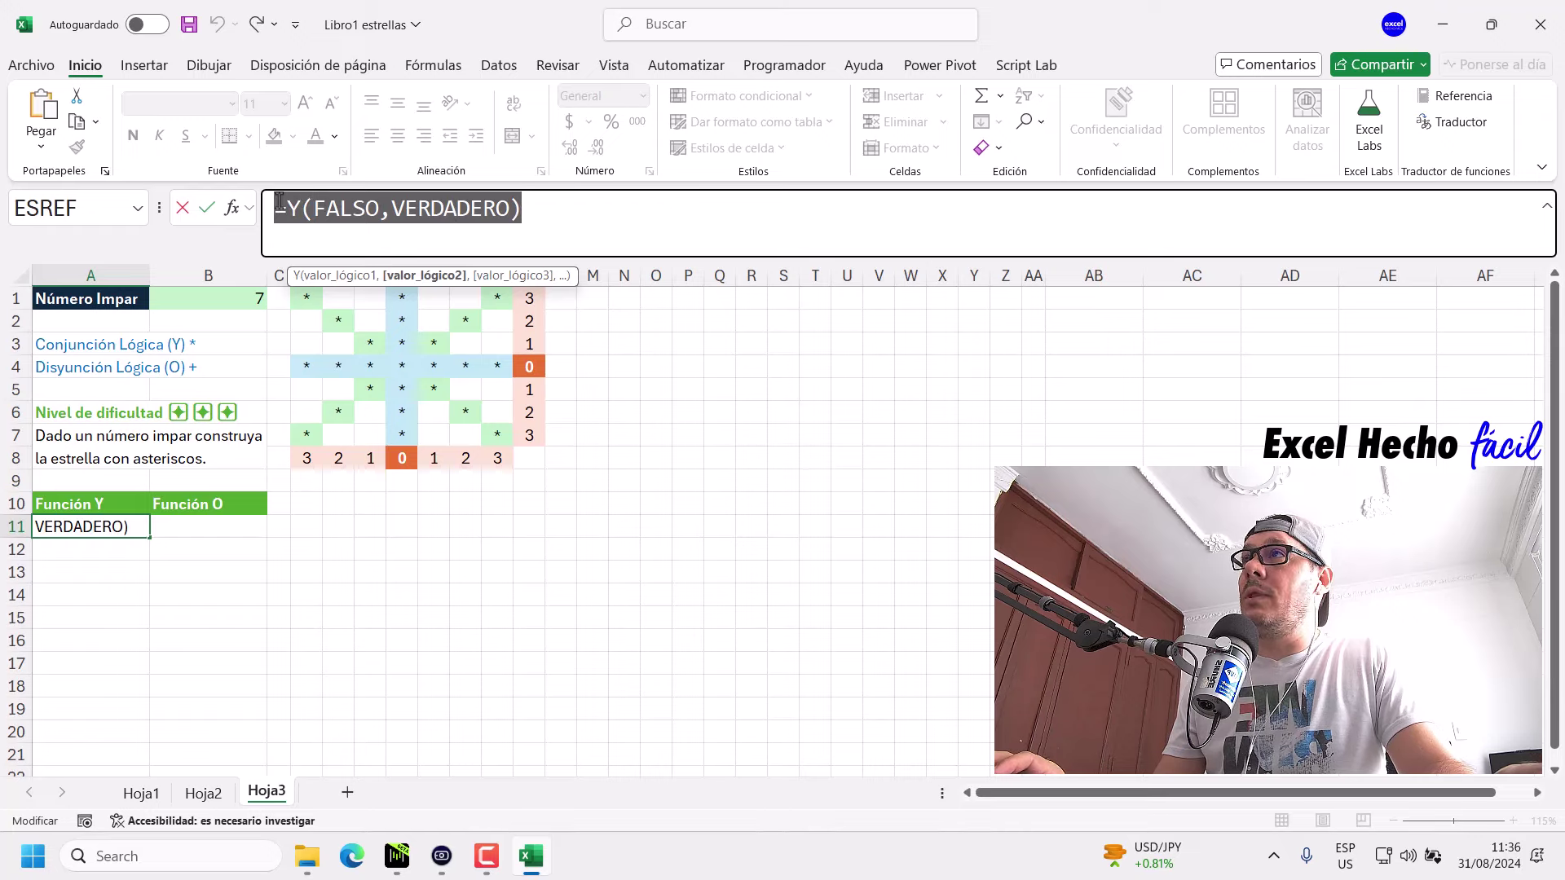
key("F9")
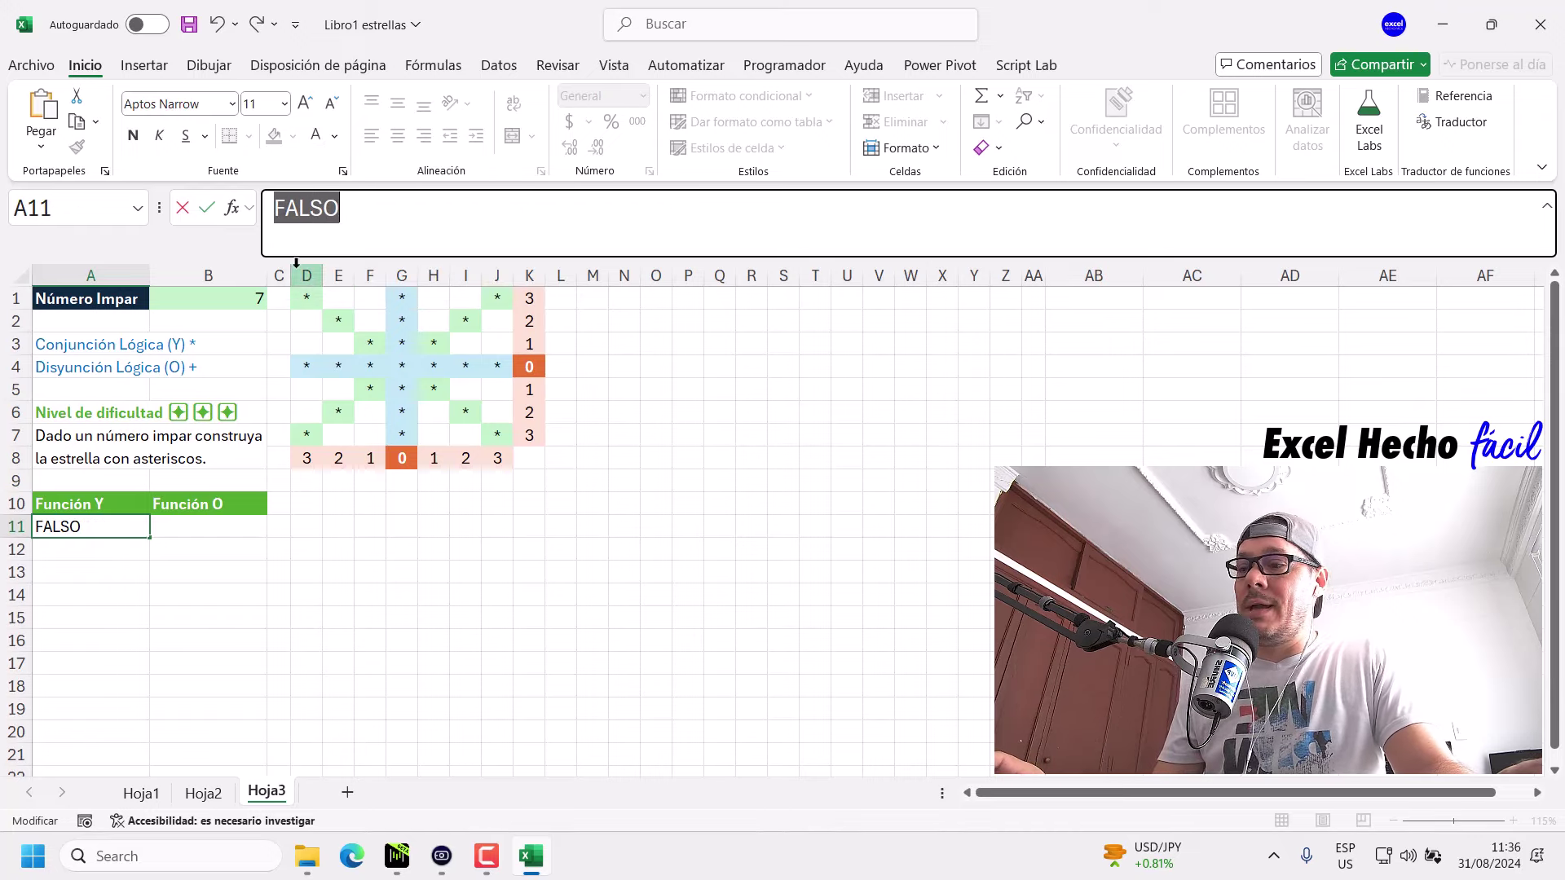
key("ctrl+z")
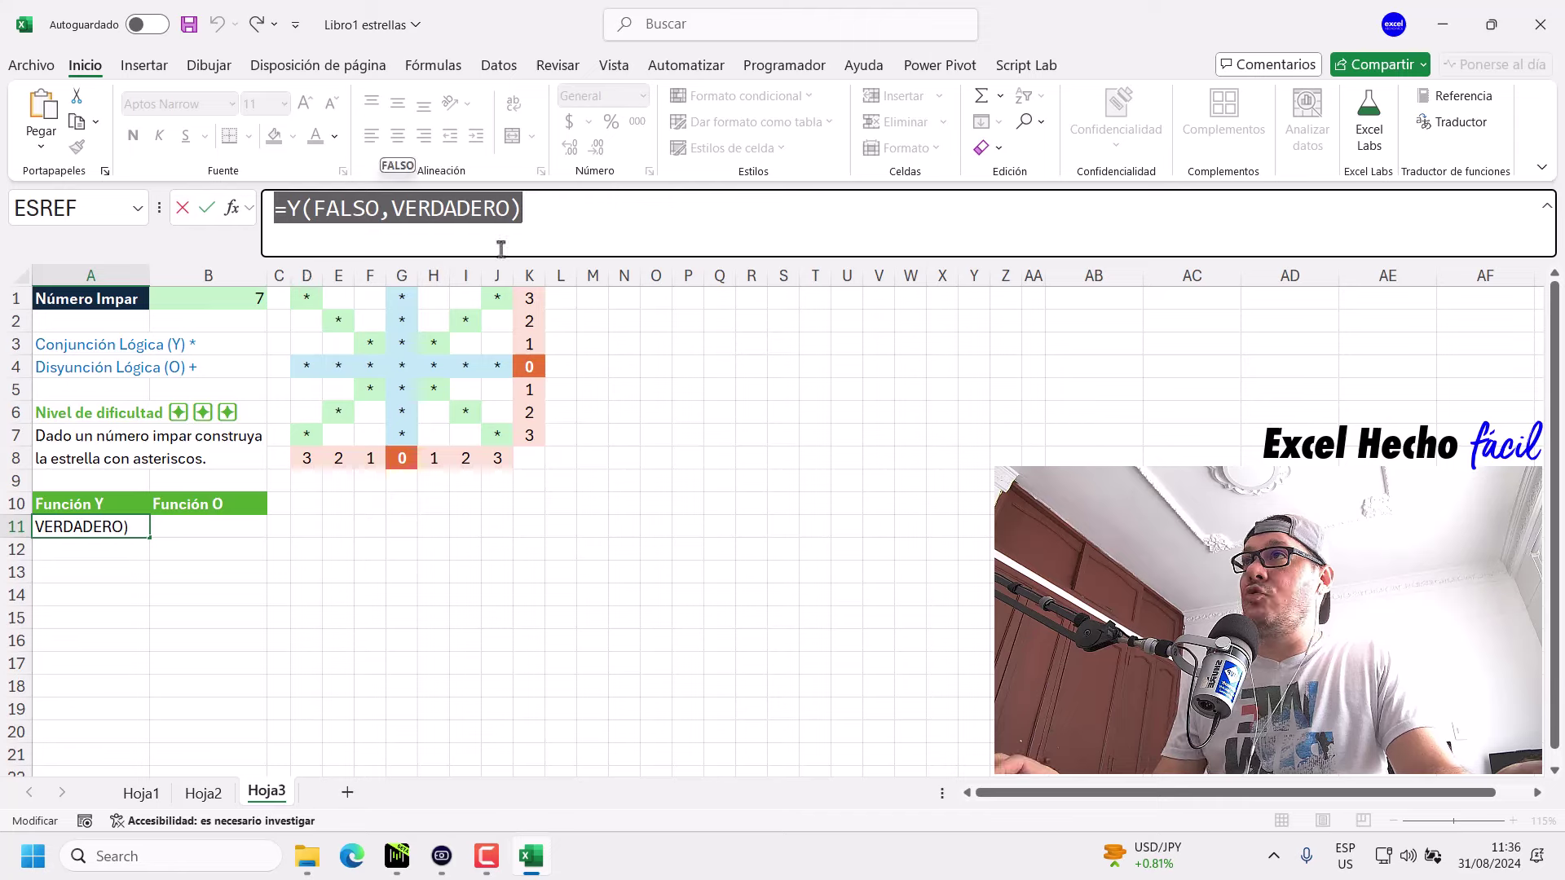
Add a third VERDADERO argument to A11's Y formula and preview that it still returns FALSO.
left_click(536, 216)
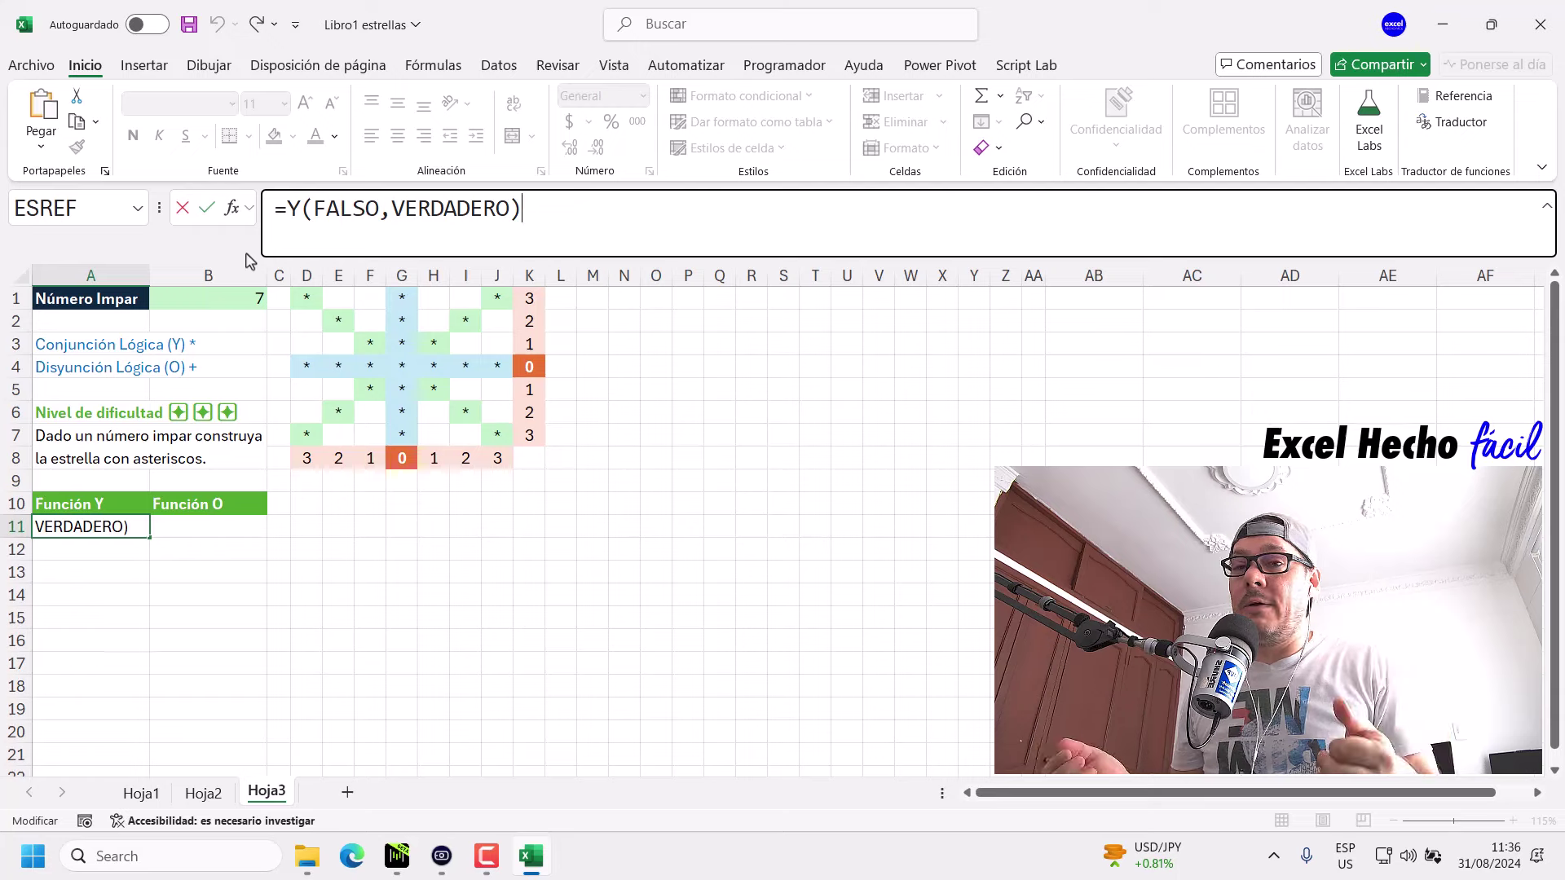
left_click(504, 208)
type(",ver")
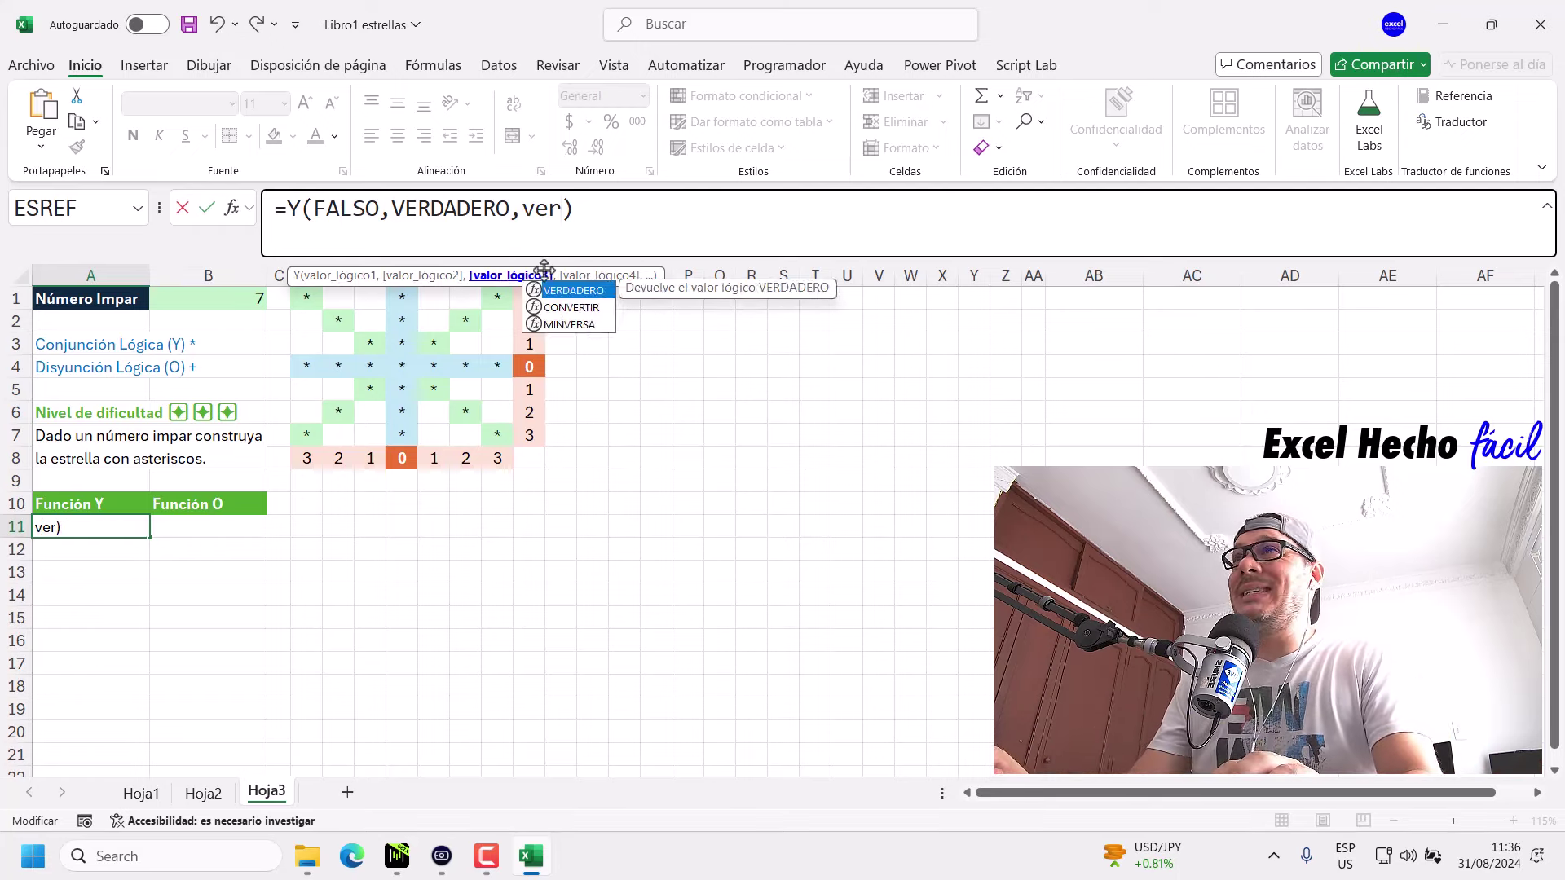
key("Tab")
left_click_drag(670, 218, 298, 212)
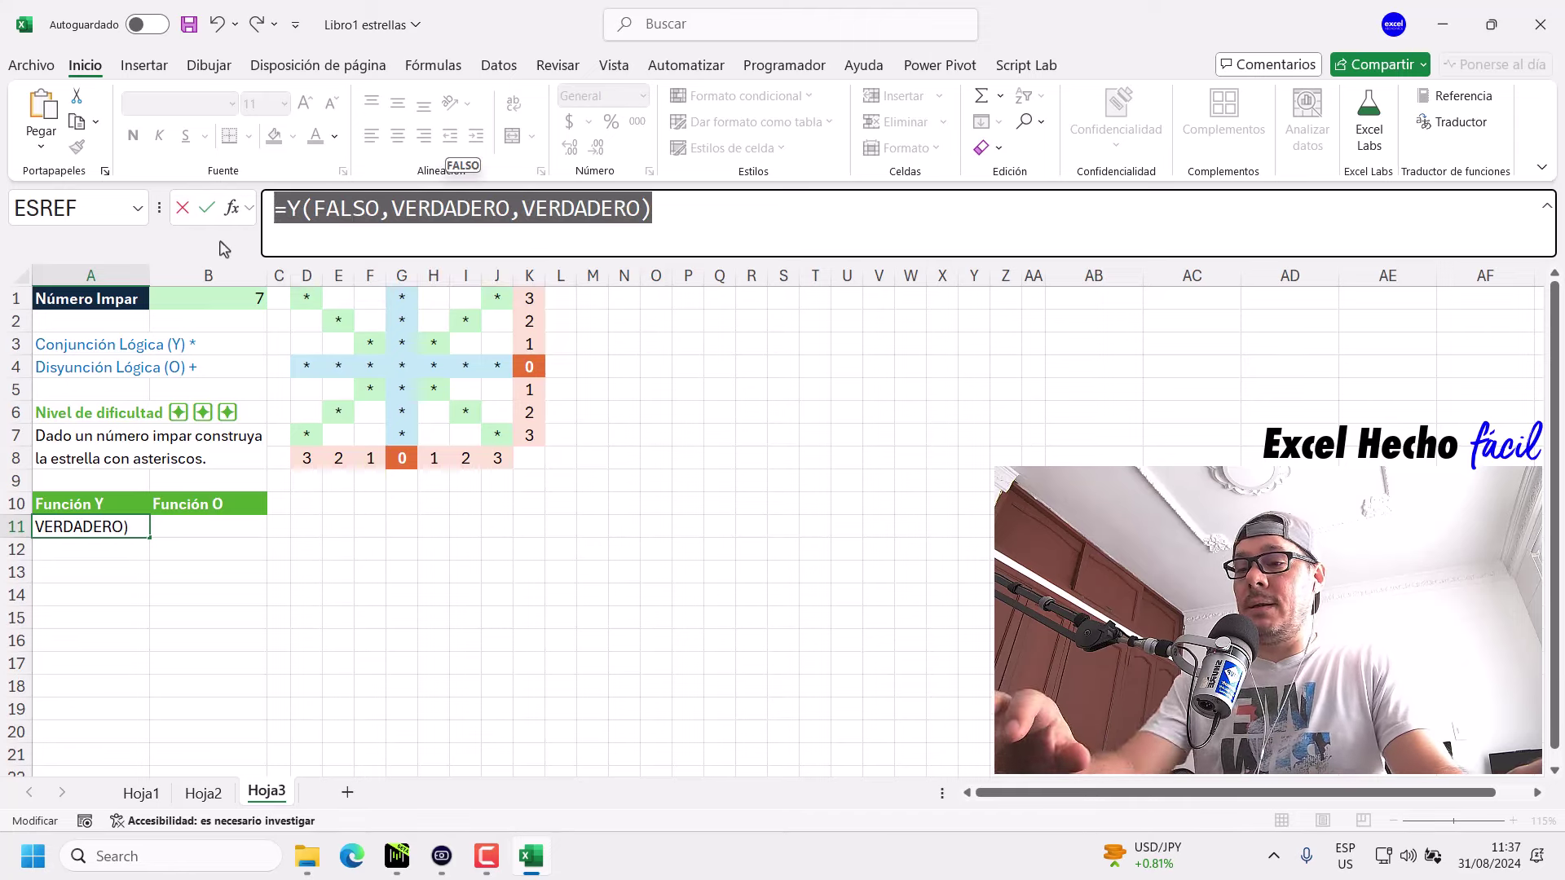
key("F9")
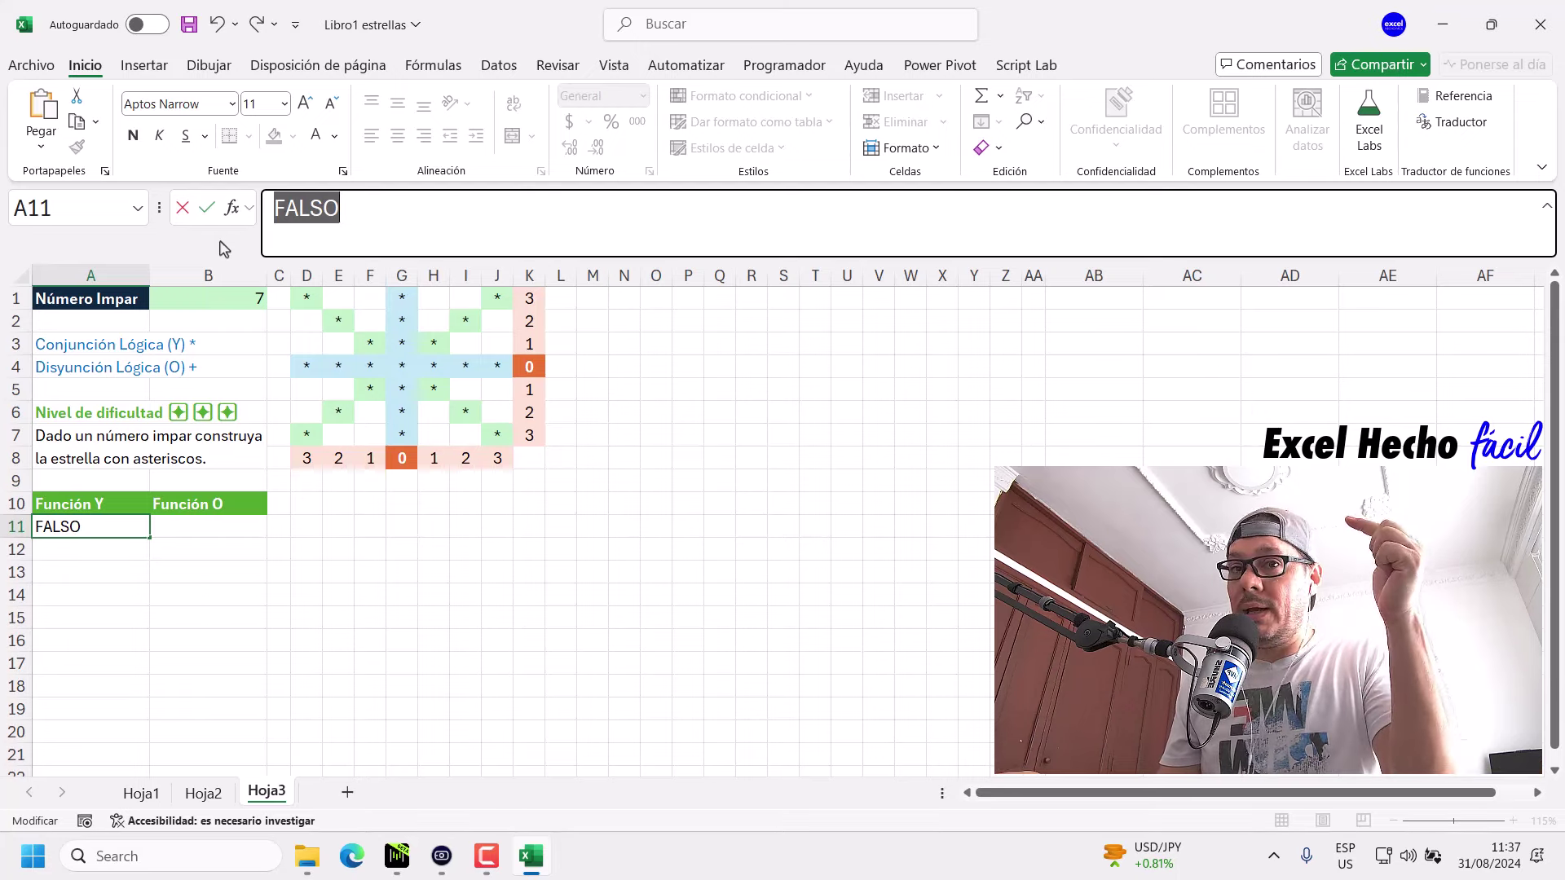
key("ctrl+z")
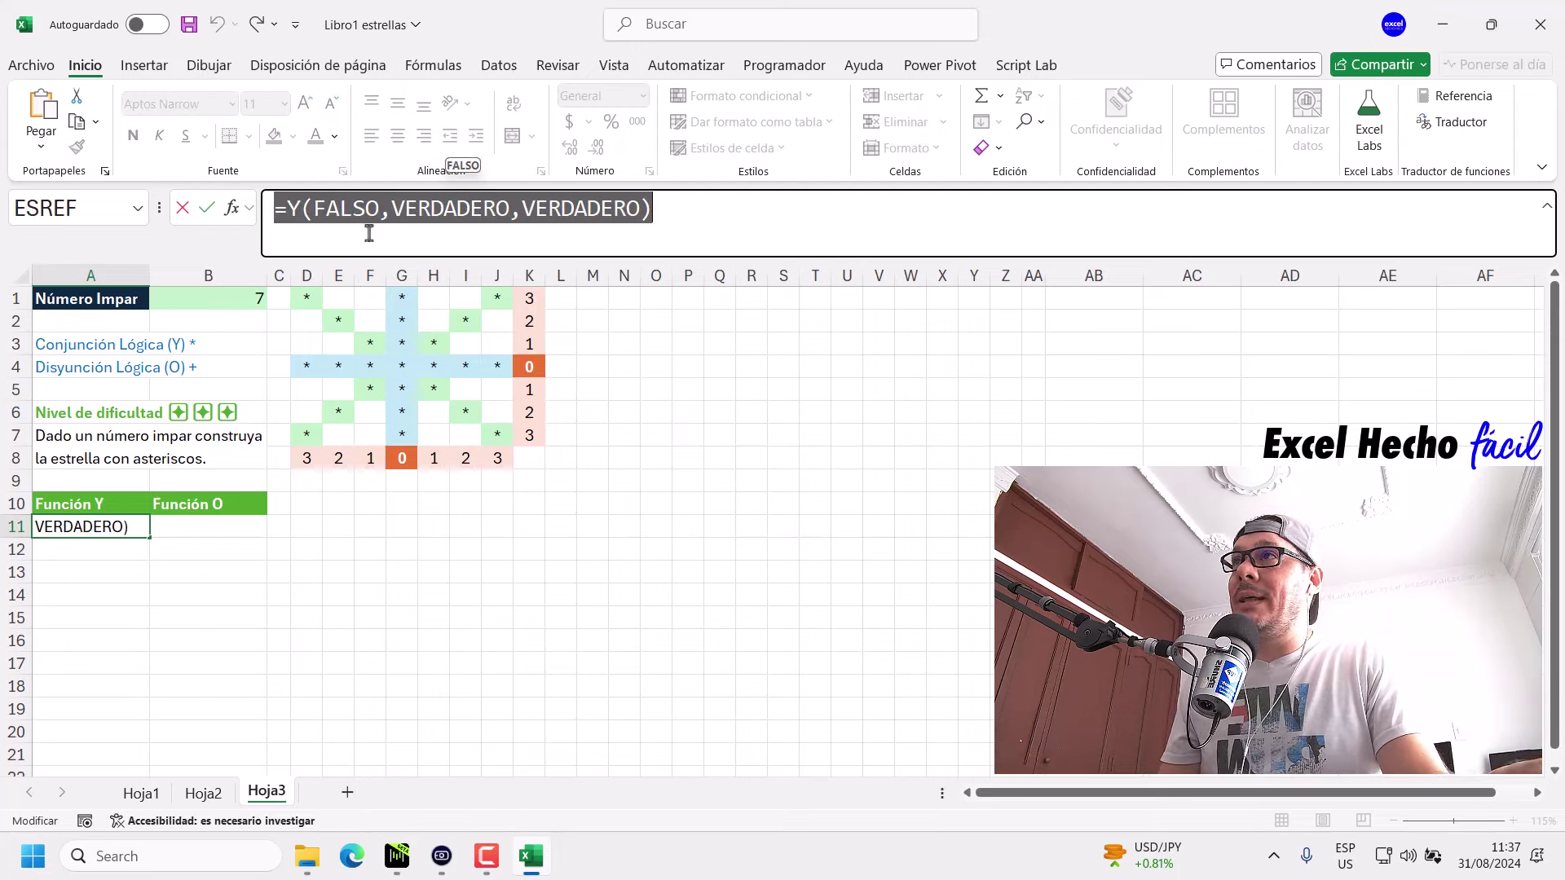
Replace the FALSO argument with VERDADERO and enter the formula.
left_click_drag(379, 208, 313, 208)
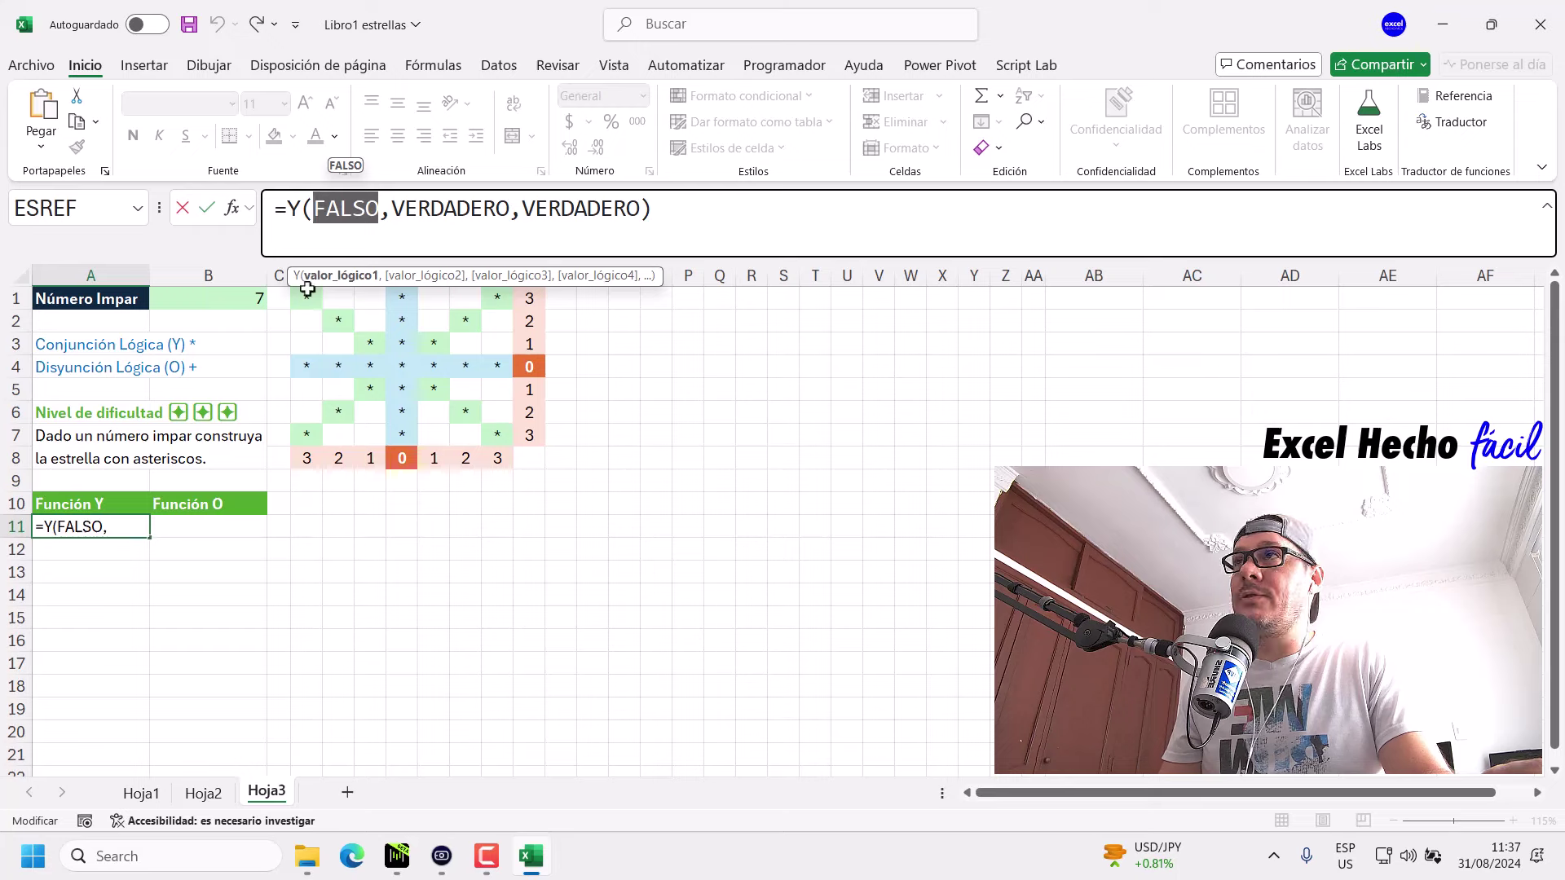
left_click(374, 207)
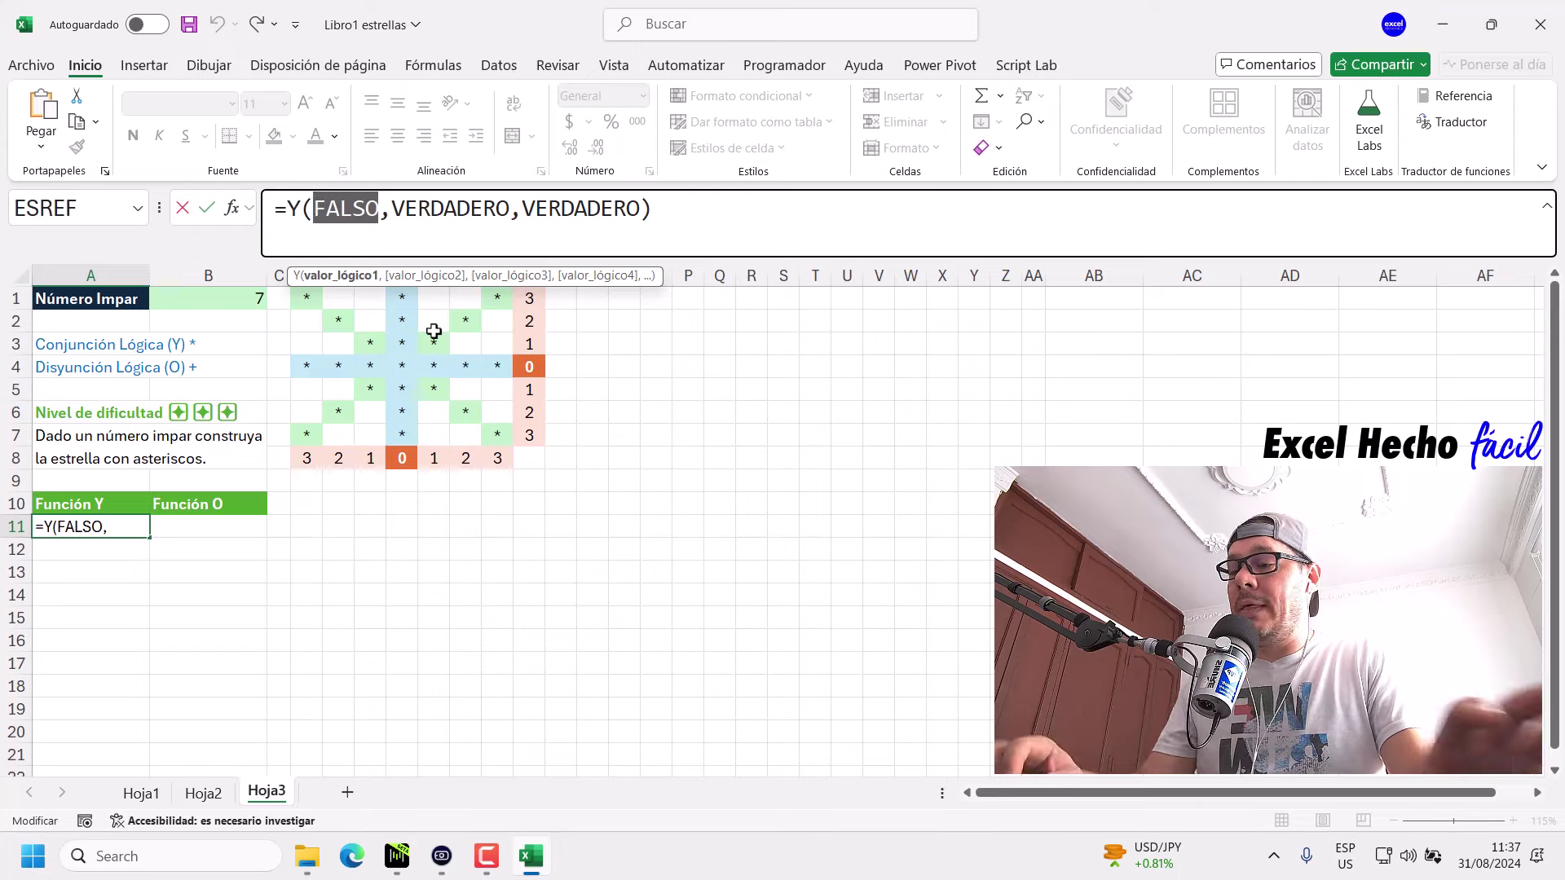
type("ver")
key("Tab")
key("Return")
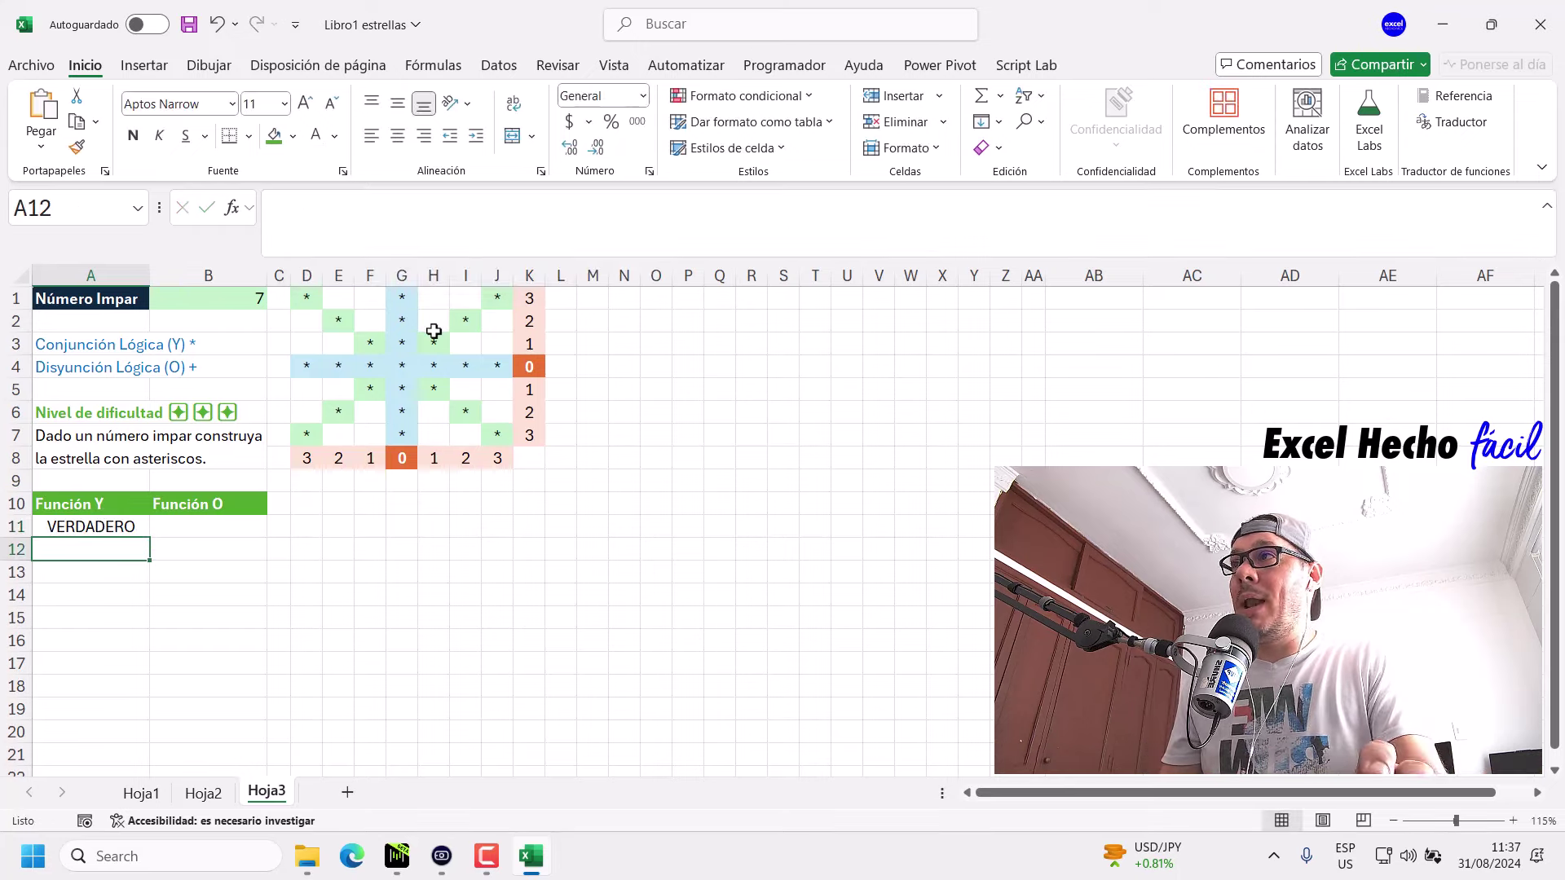
Start an O function in B11 via autocomplete after a discarded first attempt.
left_click(108, 531)
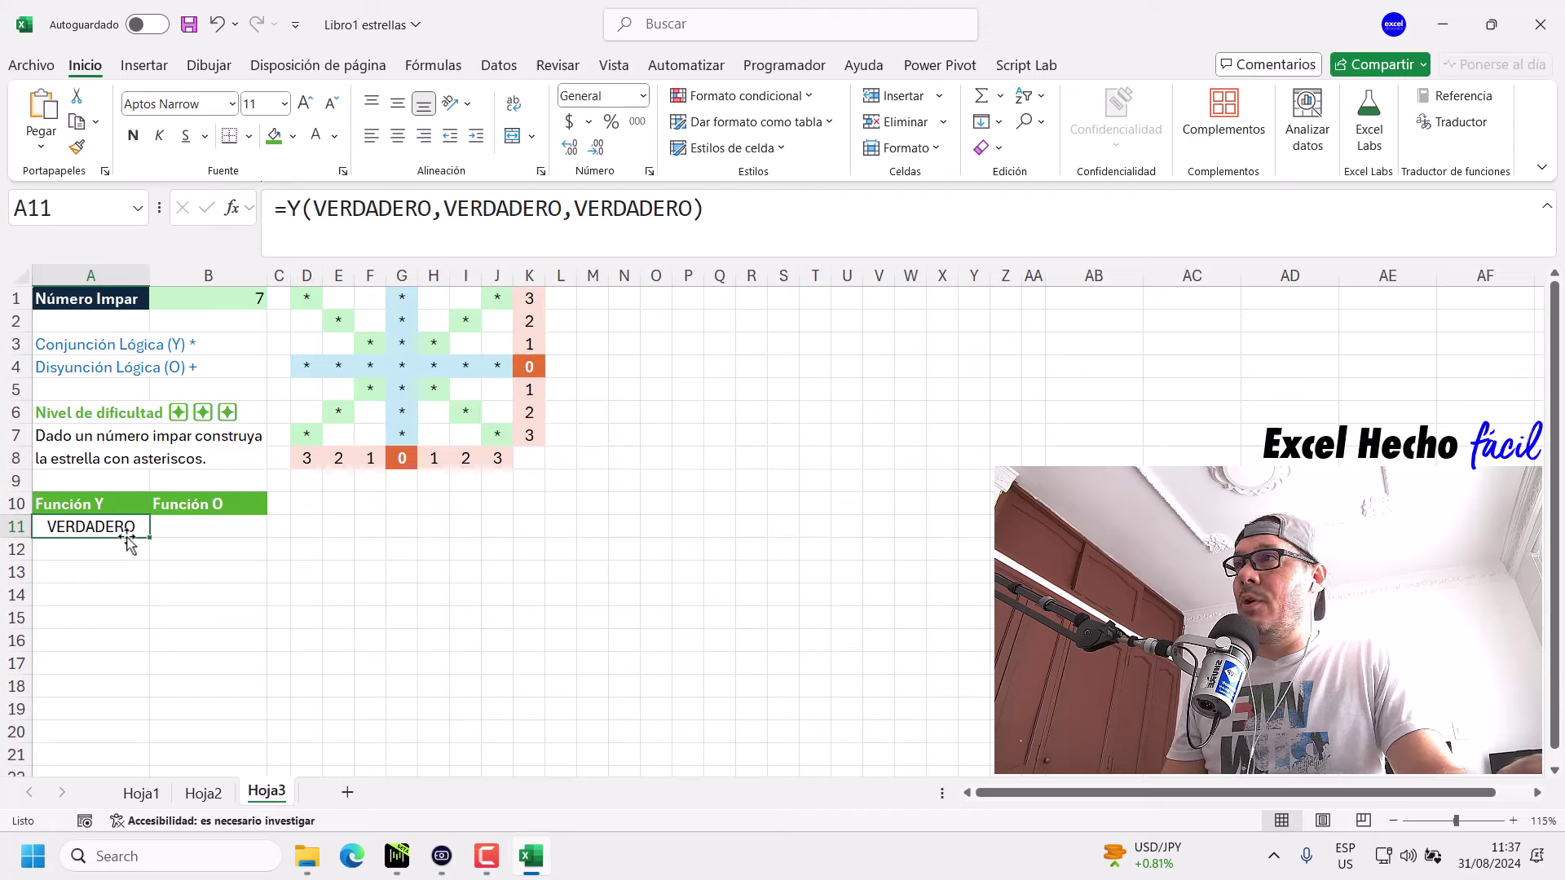
left_click(208, 523)
left_click(323, 236)
type("o")
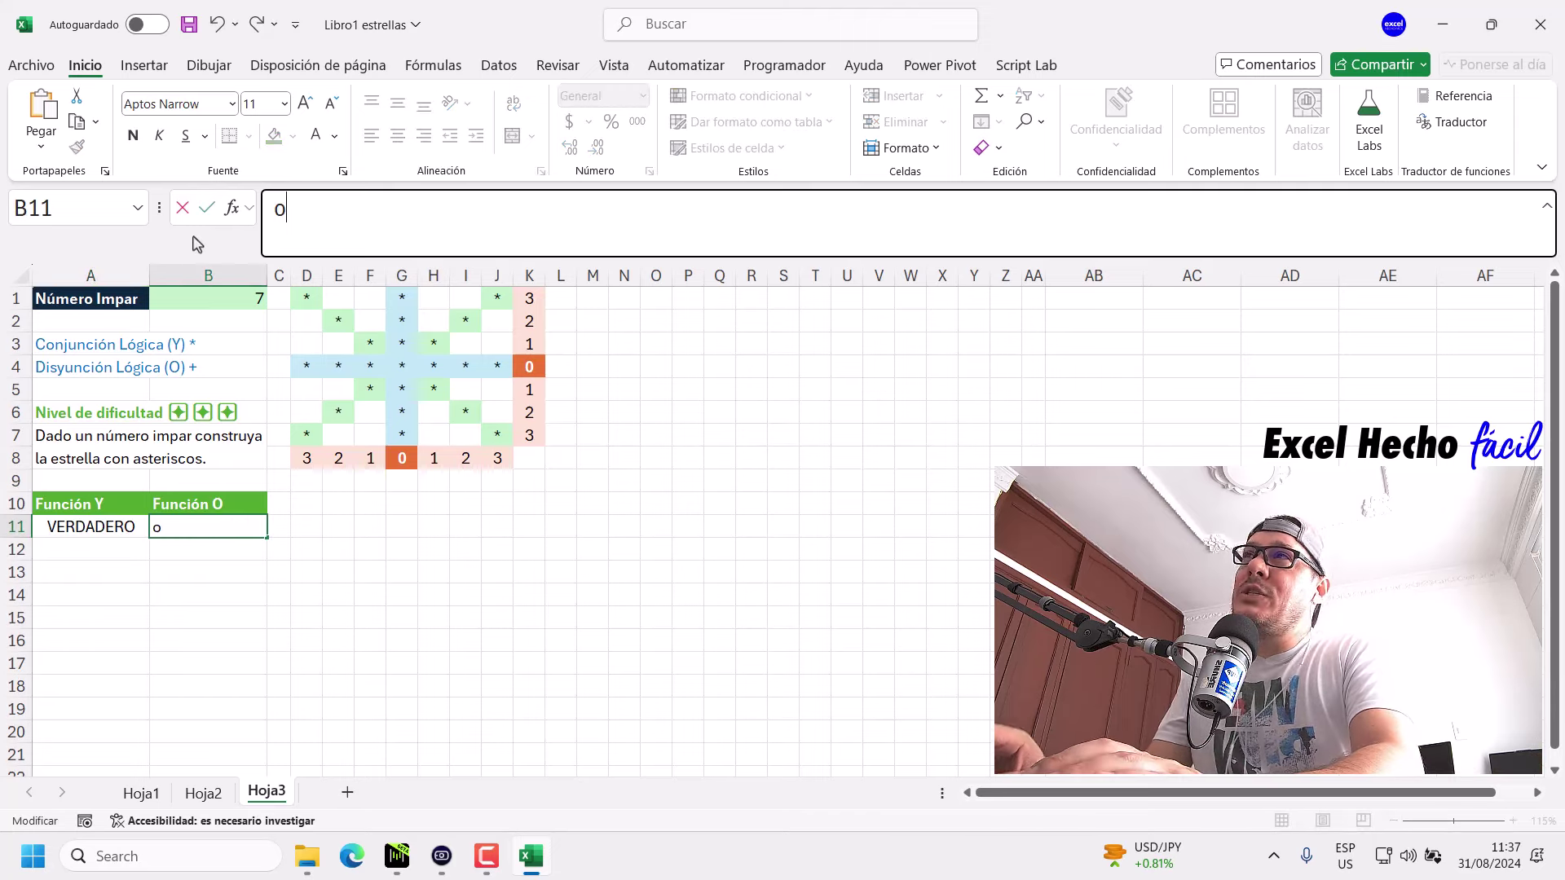
key("BackSpace")
type("=o(")
key("Tab")
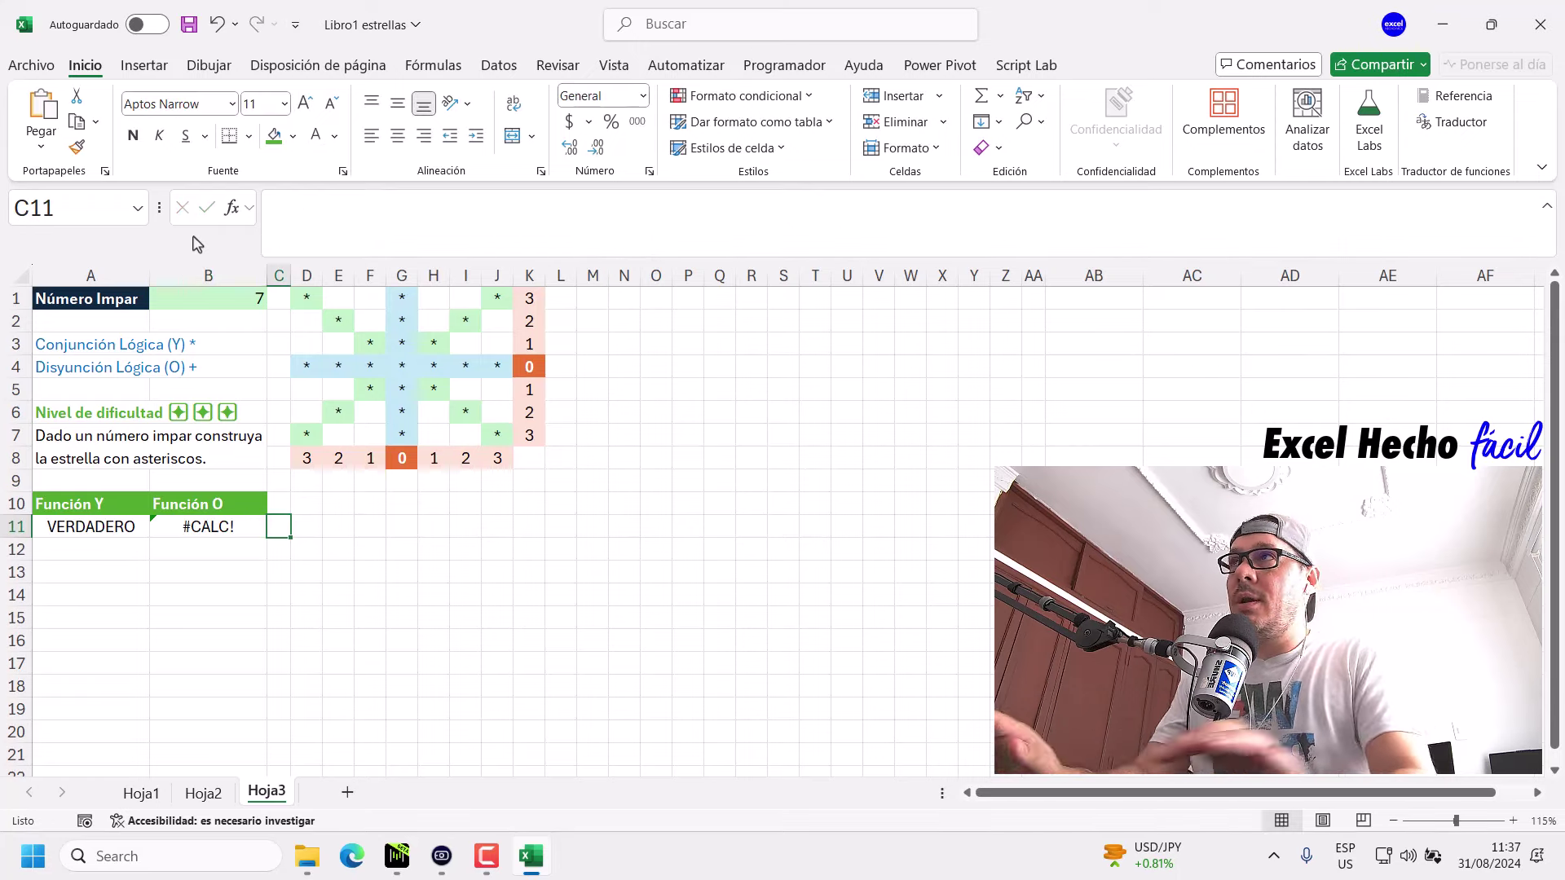
key("Left")
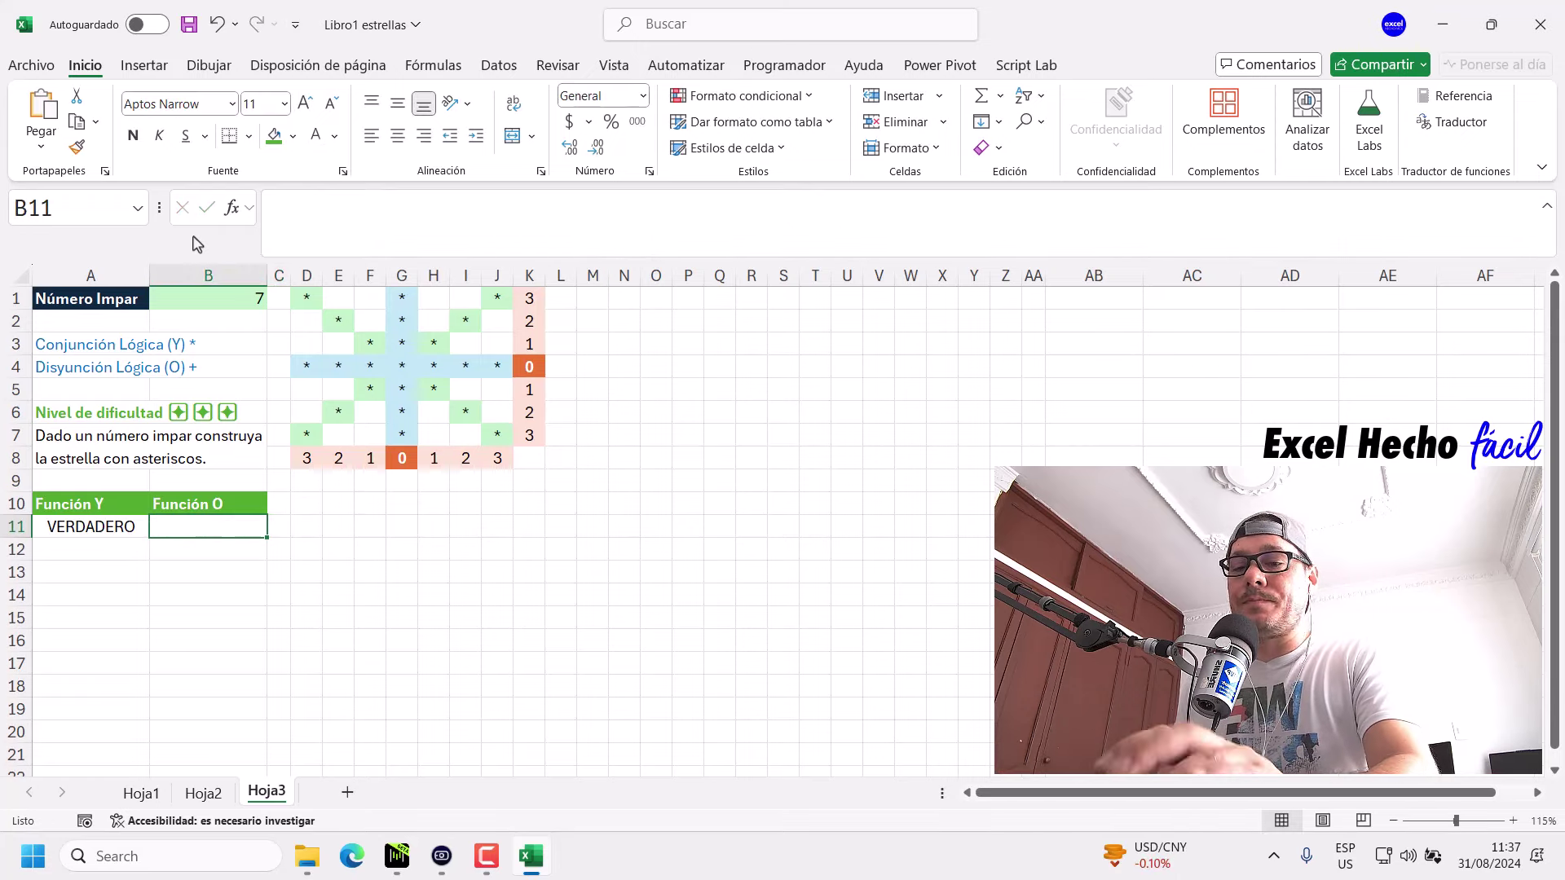
type("=o")
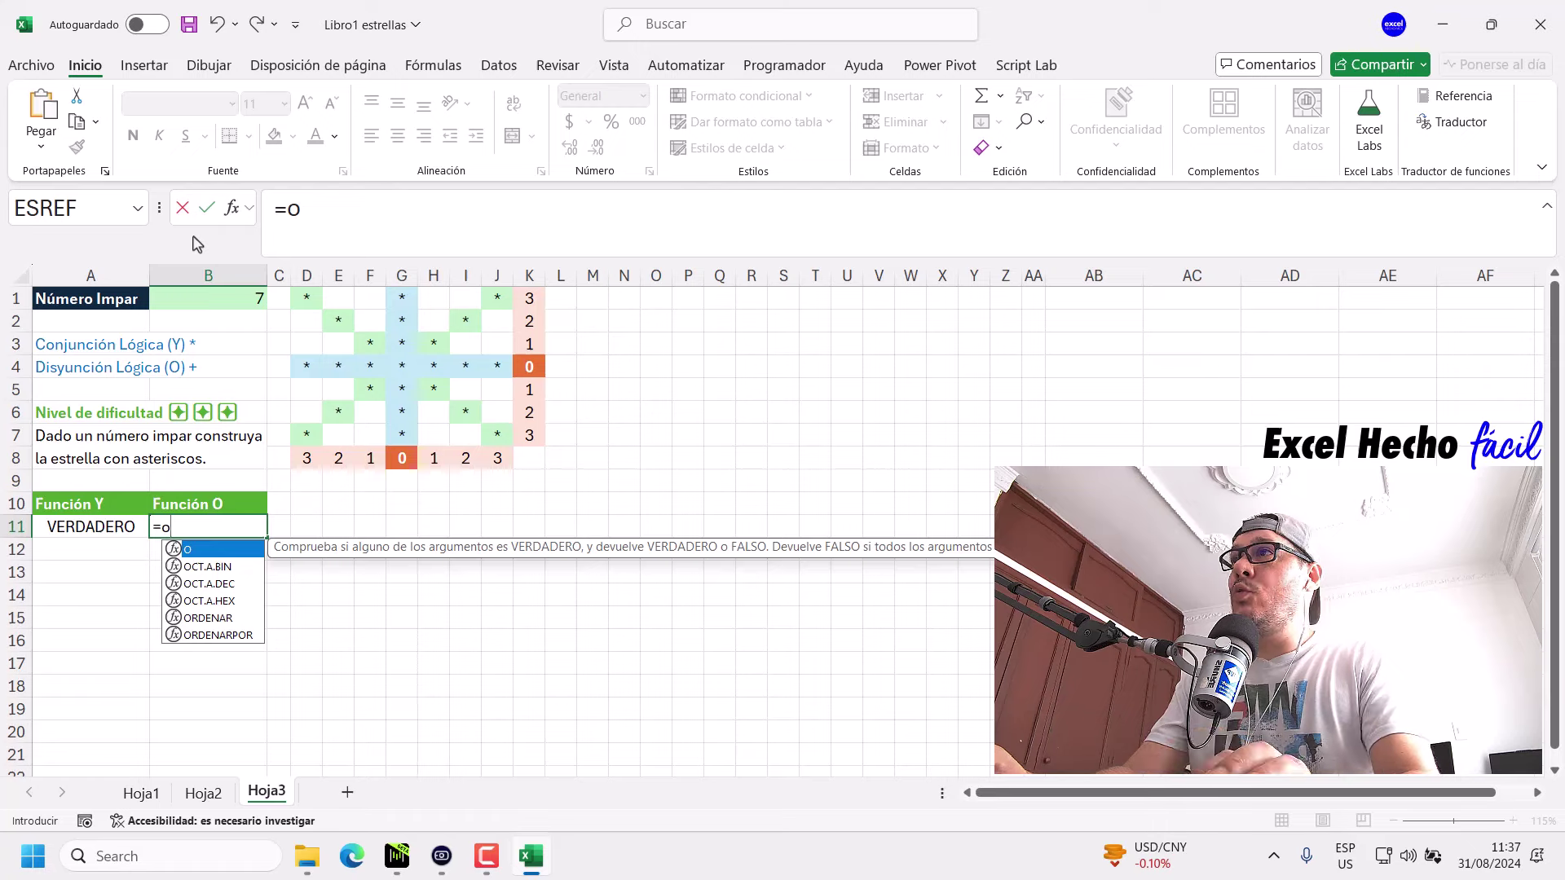
key("Tab")
Give the O function three VERDADERO arguments and close the parenthesis.
left_click(315, 210)
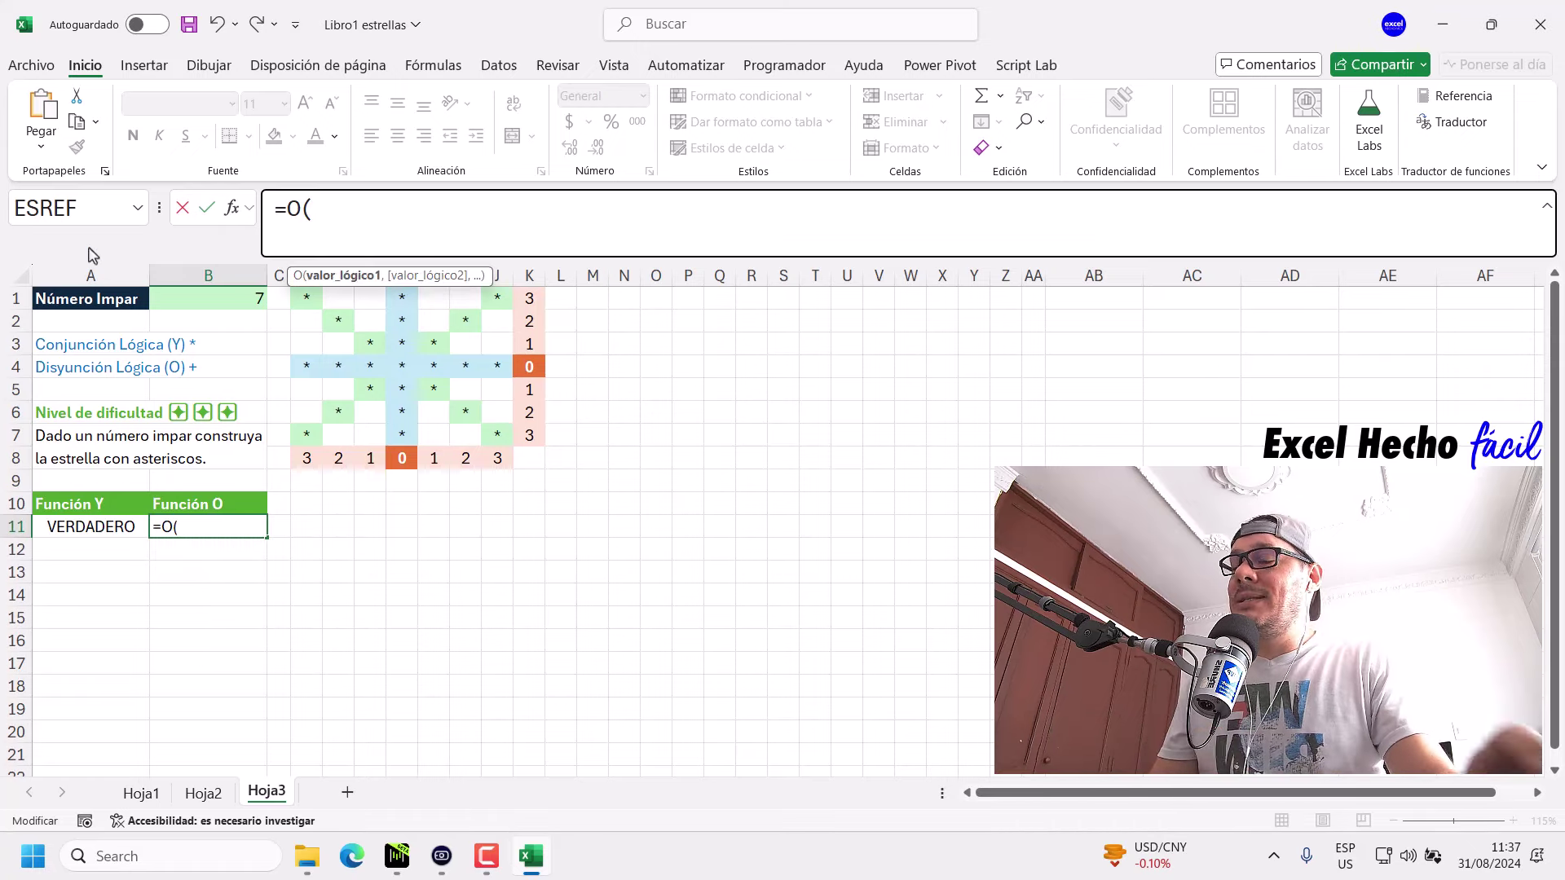
type("ver")
key("Tab")
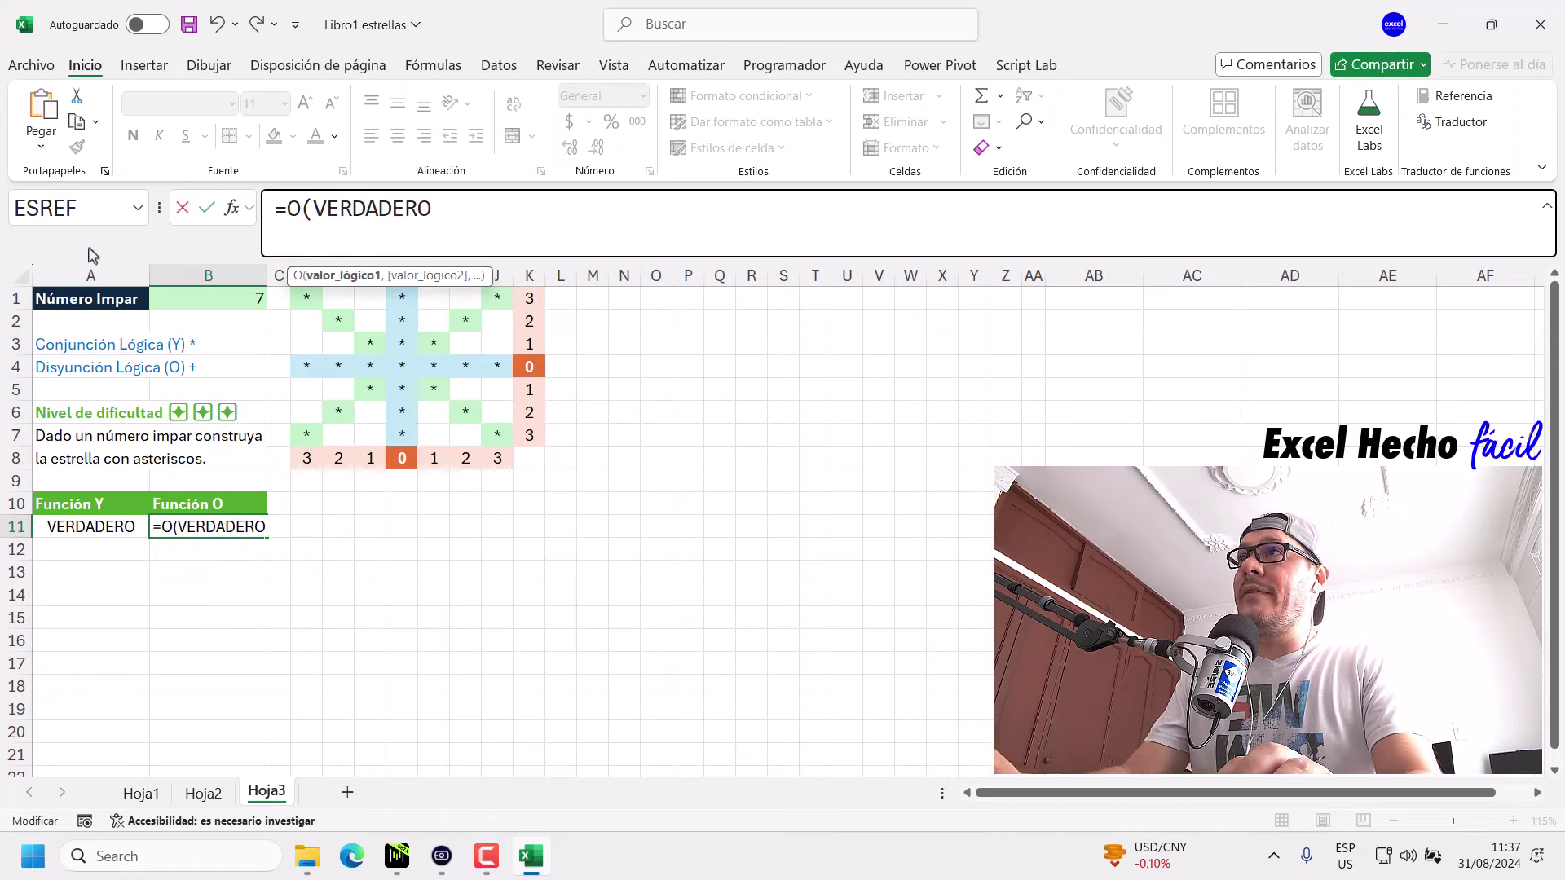
type(",ver")
key("Tab")
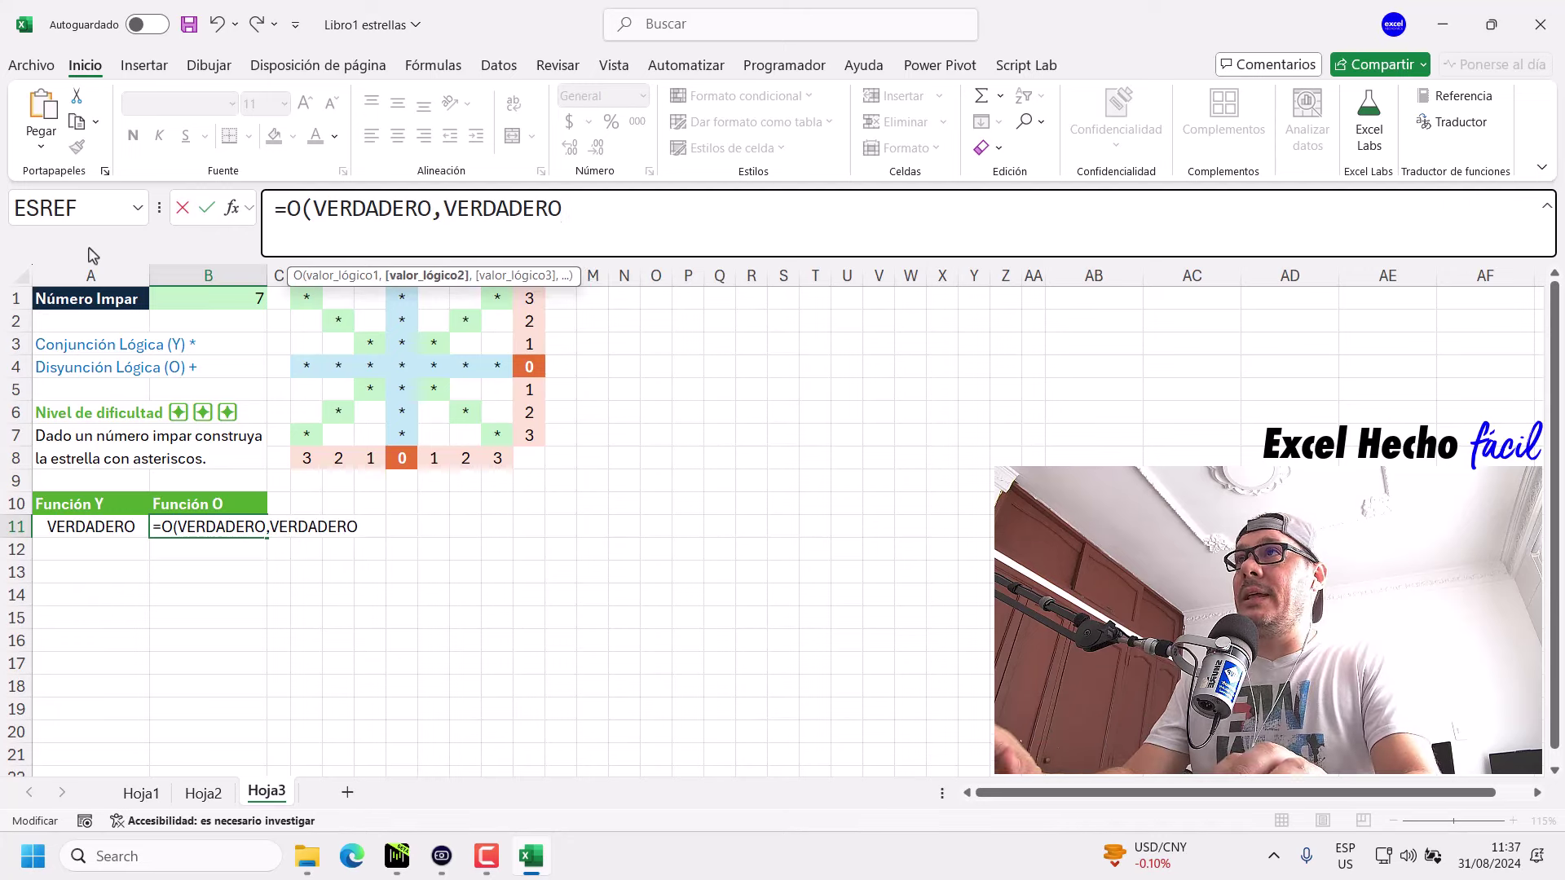
type(",ver")
key("Tab")
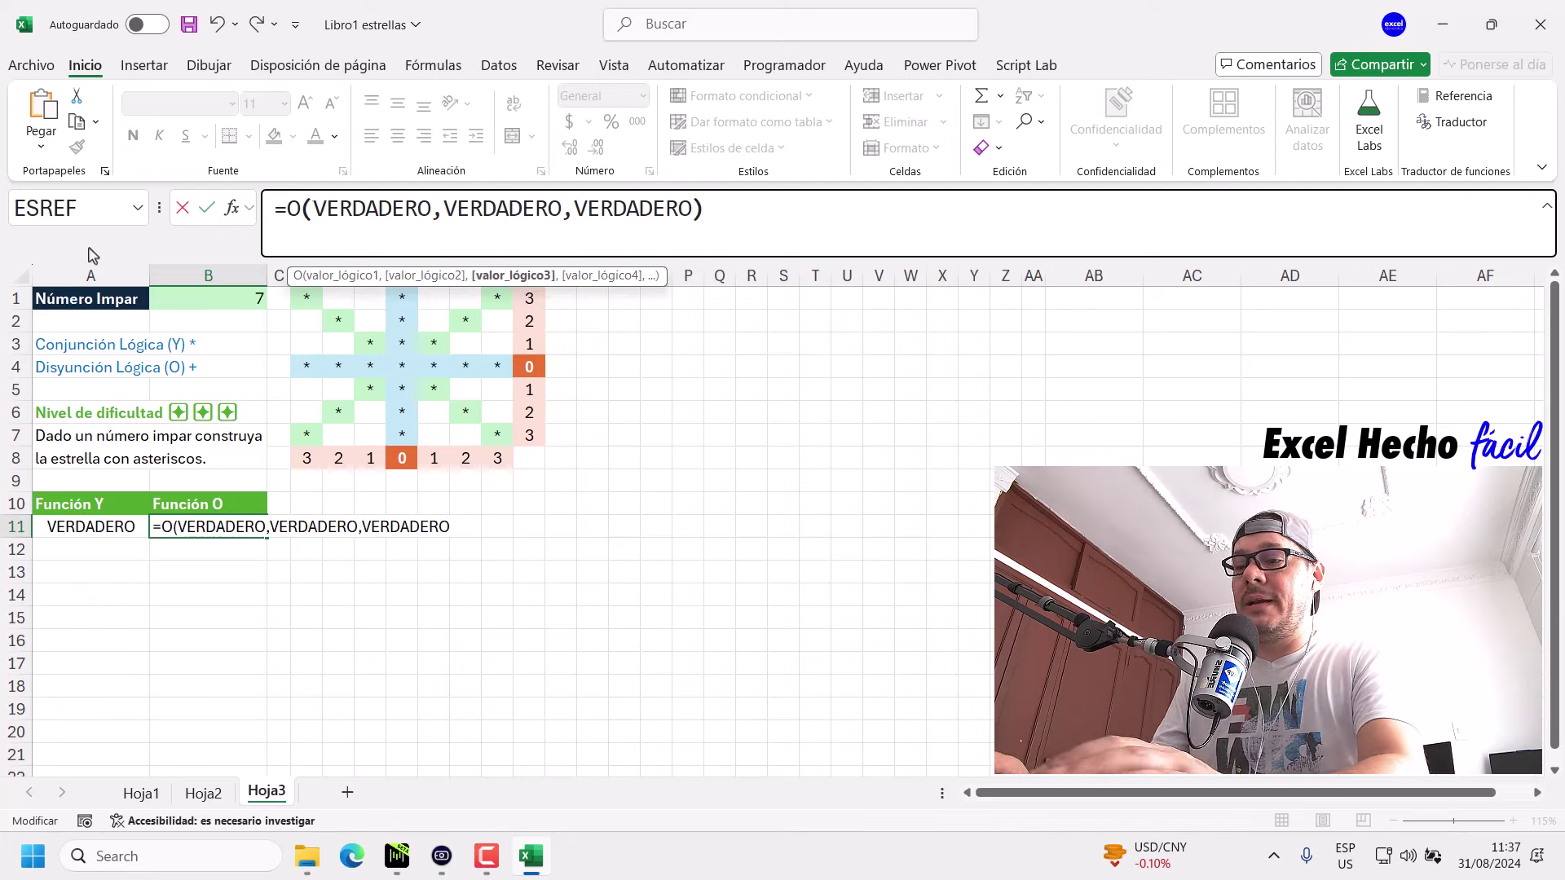
type(")")
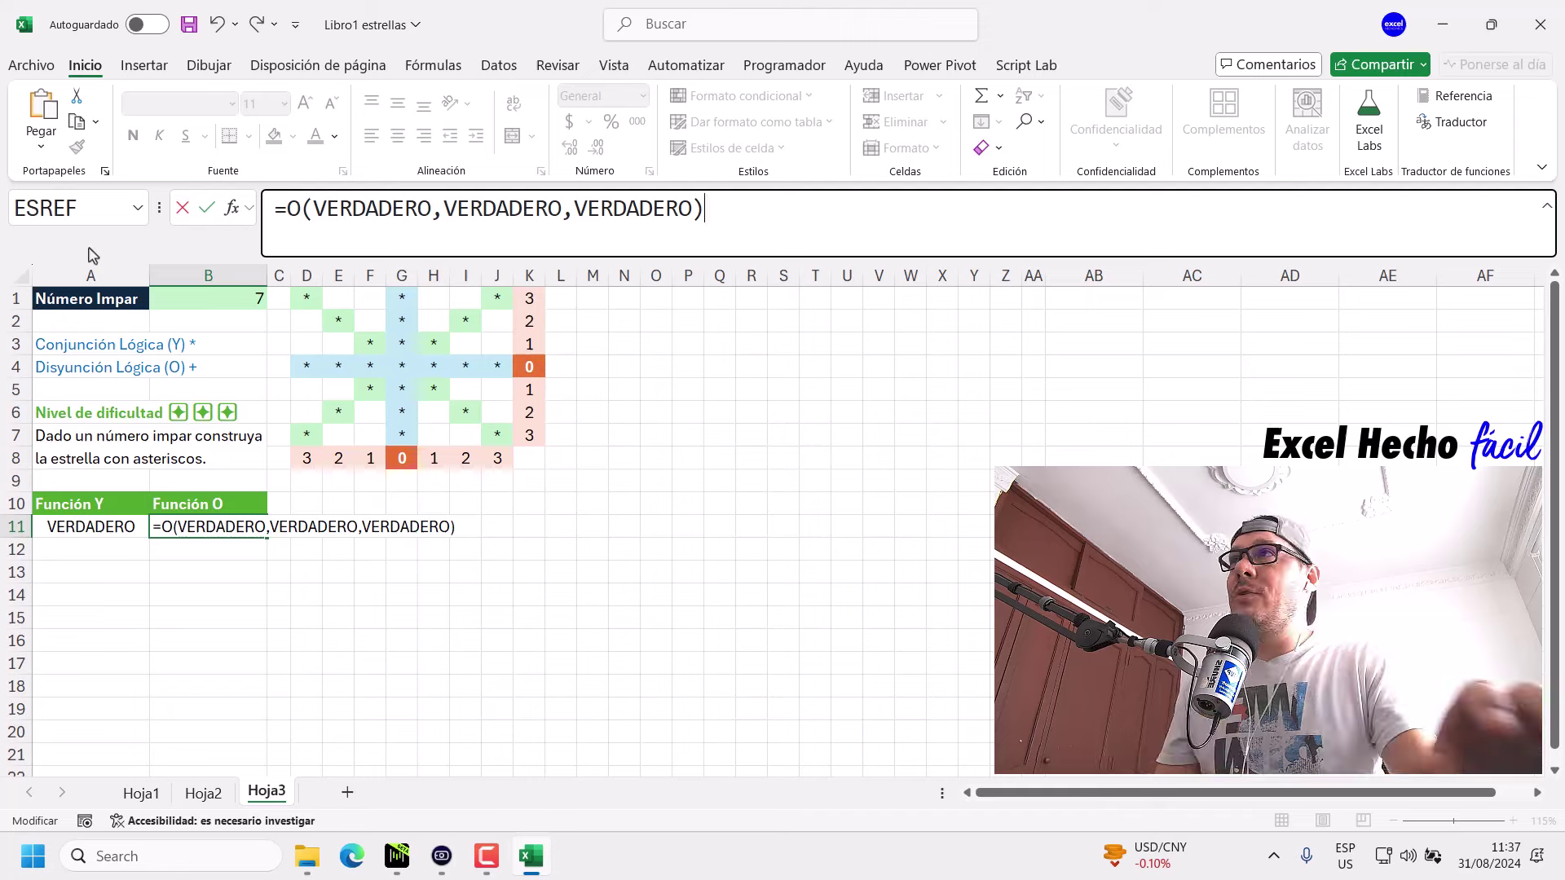
Fix the opening parenthesis after O and enter =O(VERDADERO,VERDADERO,VERDADERO) in B11.
left_click(307, 212)
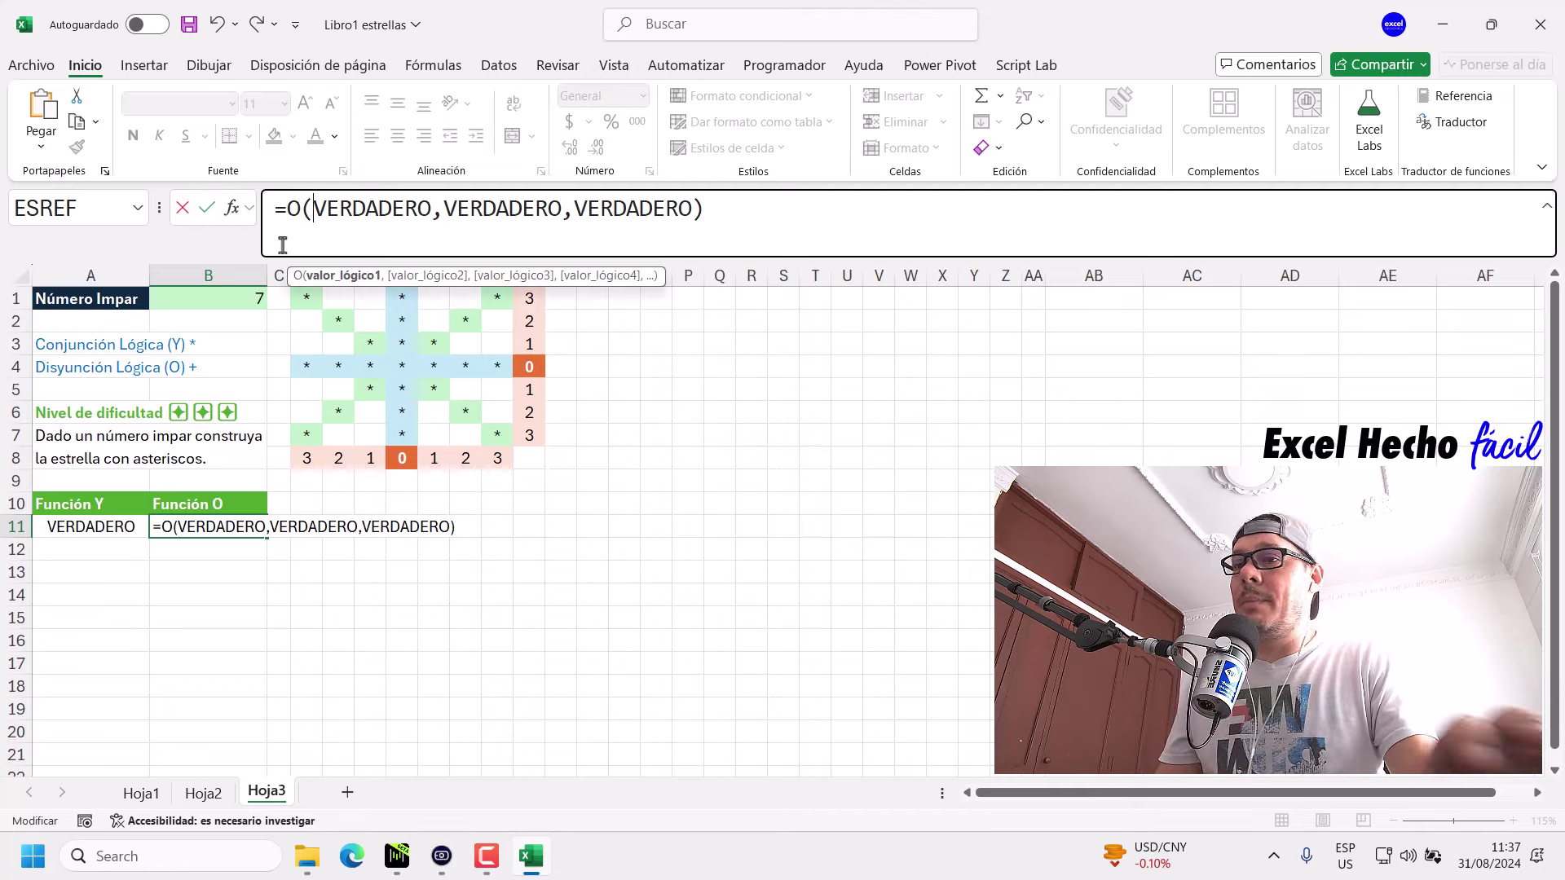
key("BackSpace")
left_click_drag(531, 280, 414, 246)
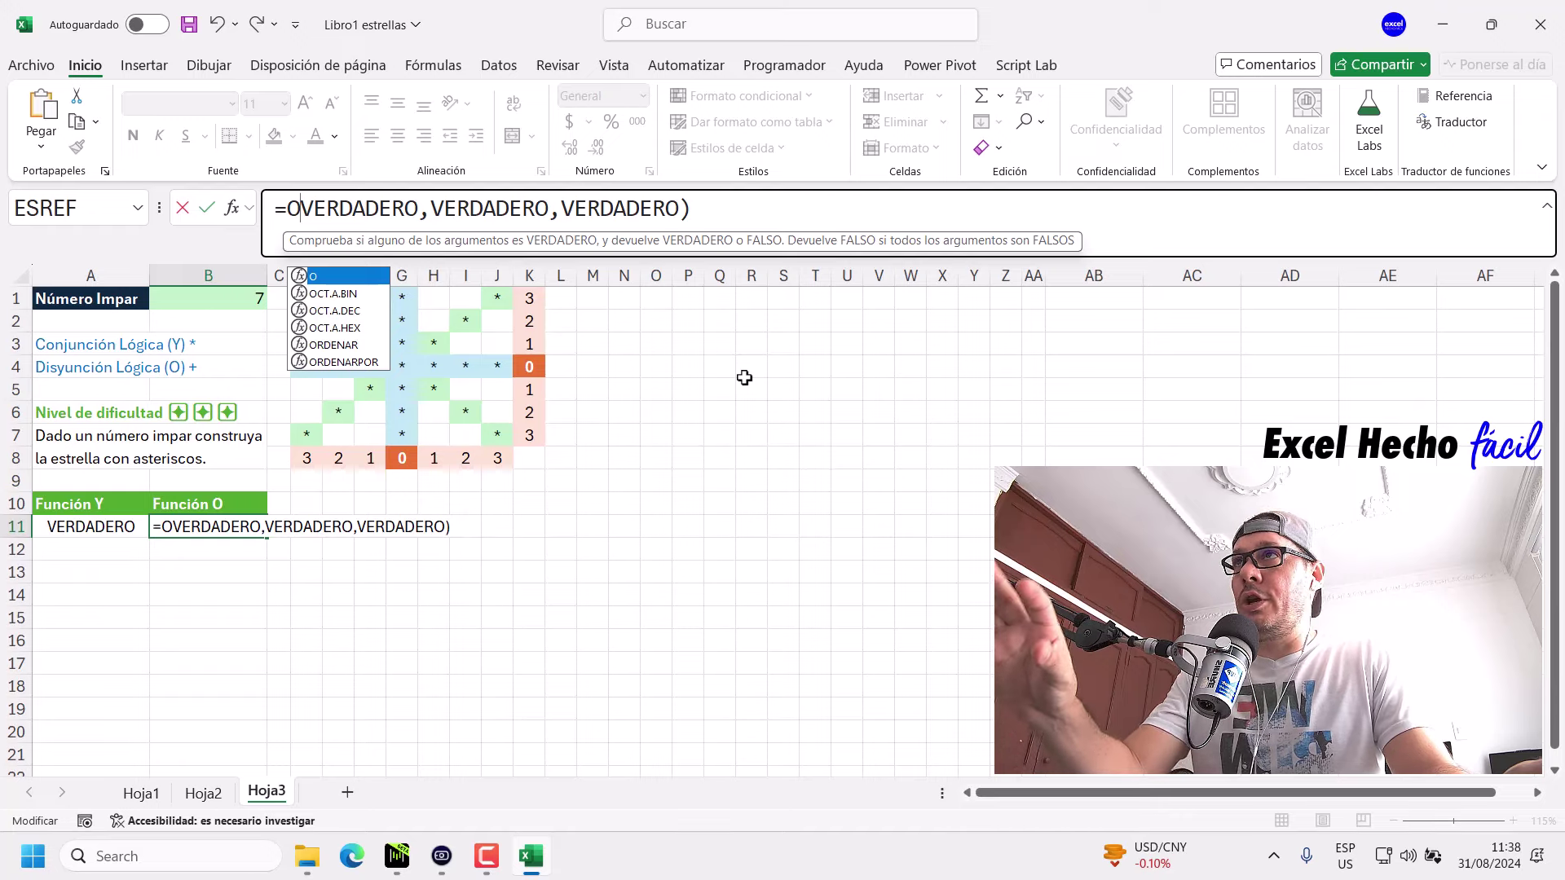
type("(")
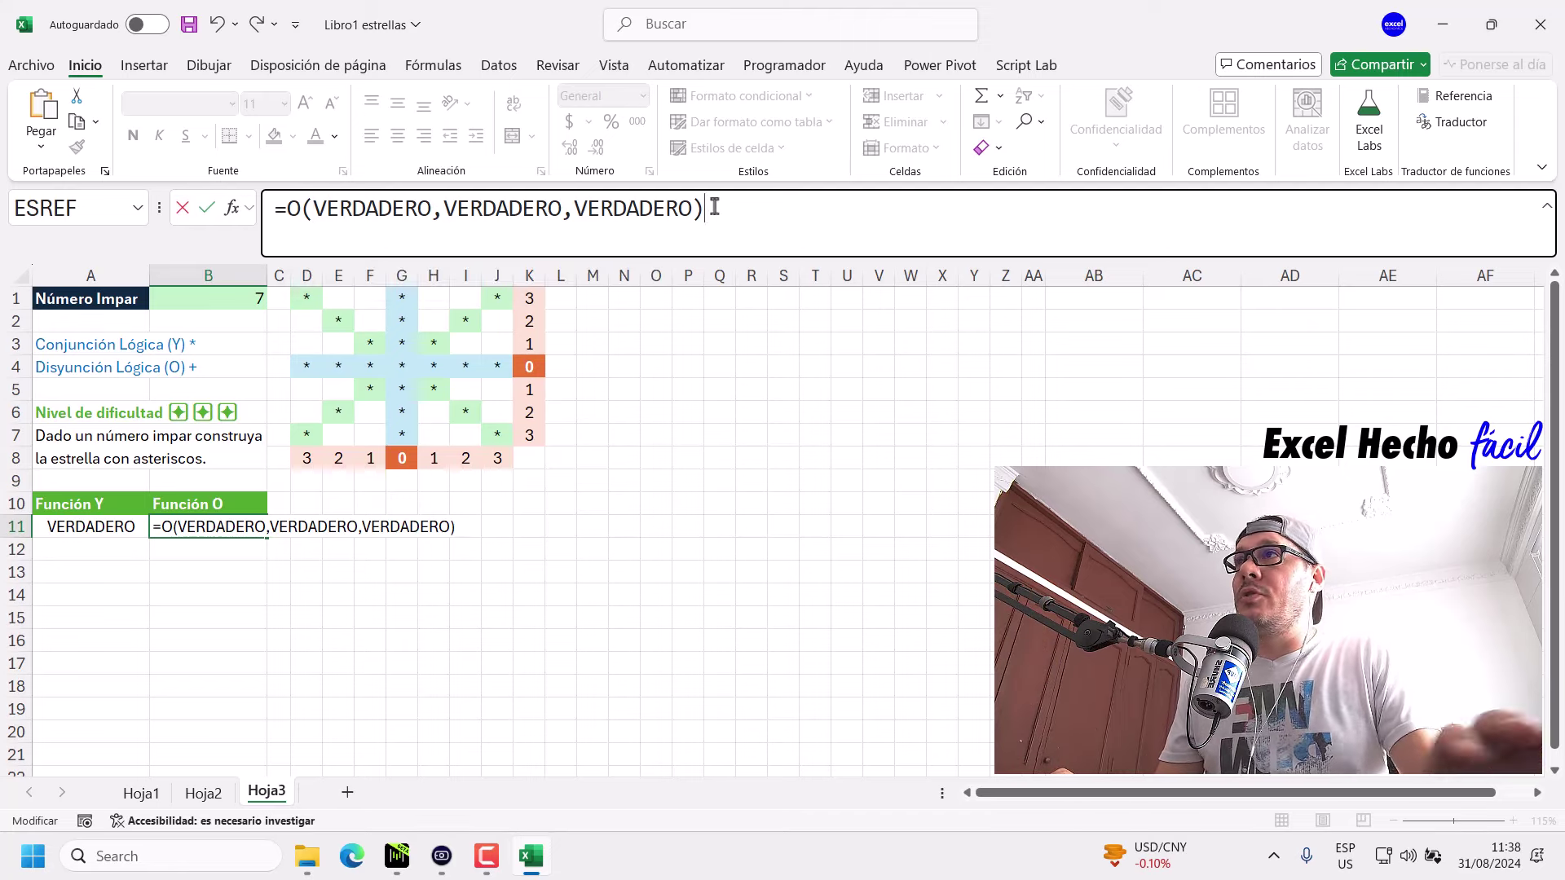
key("Return")
left_click(241, 527)
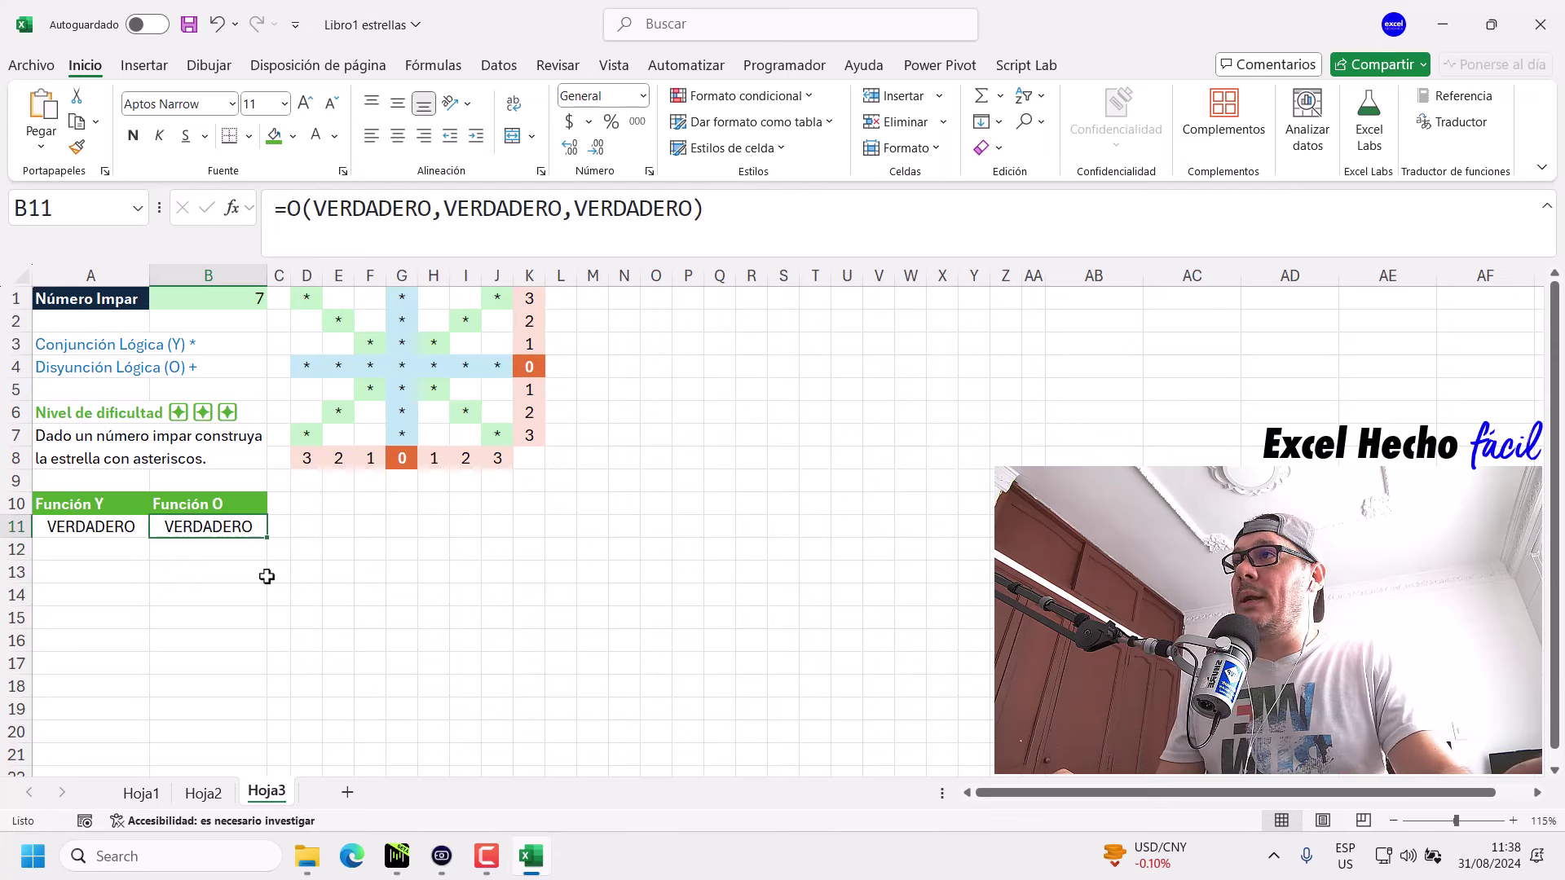
Replace B11's first two O arguments with FALSO and confirm the formula.
left_click_drag(425, 212, 368, 210)
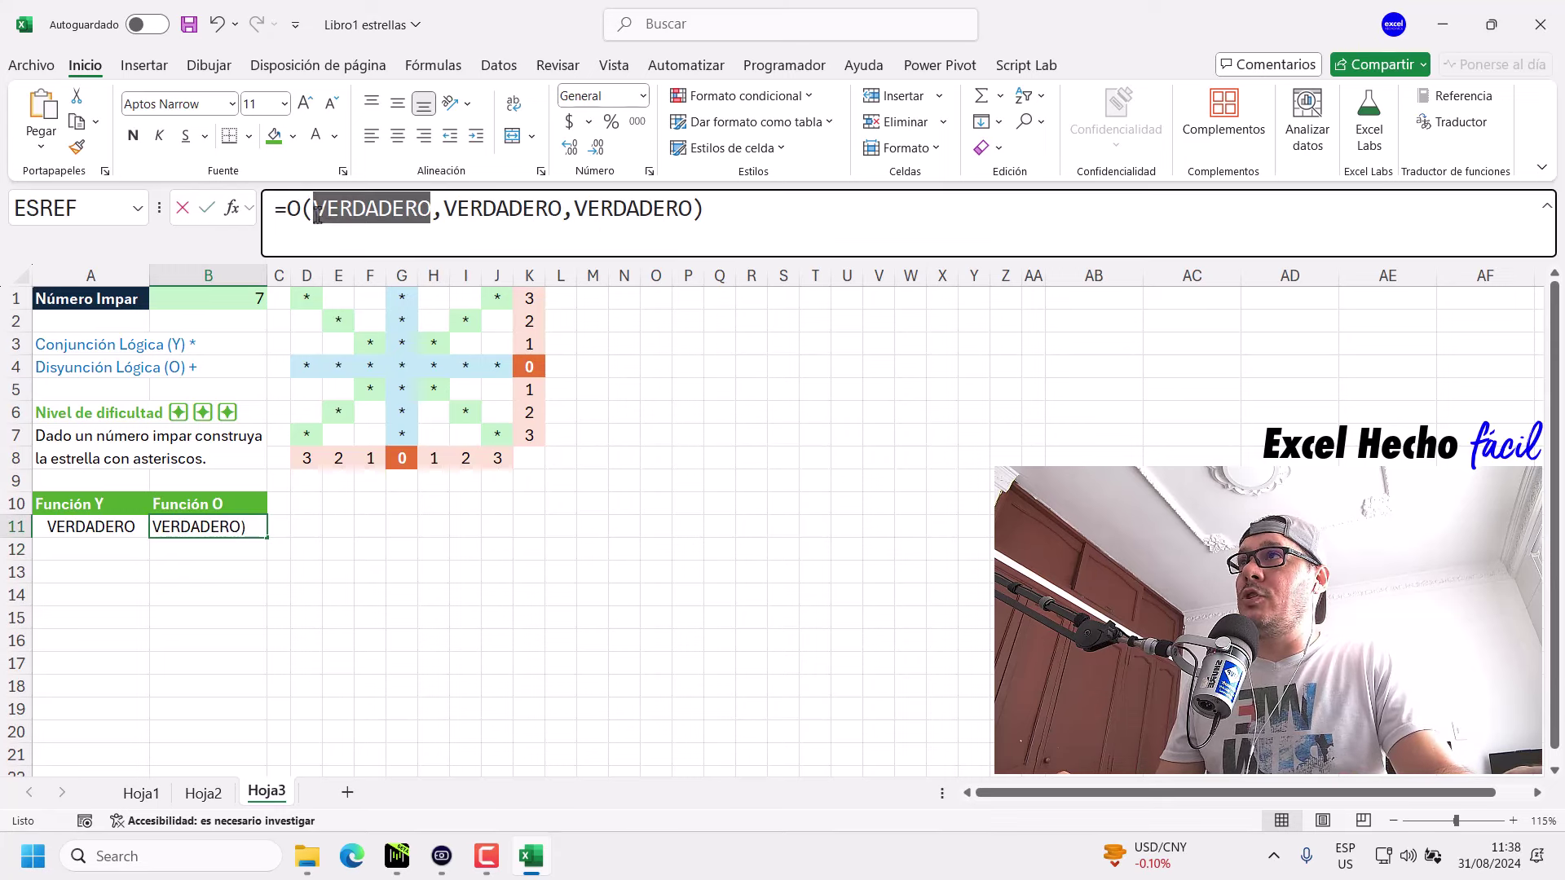
type("fal")
key("Tab")
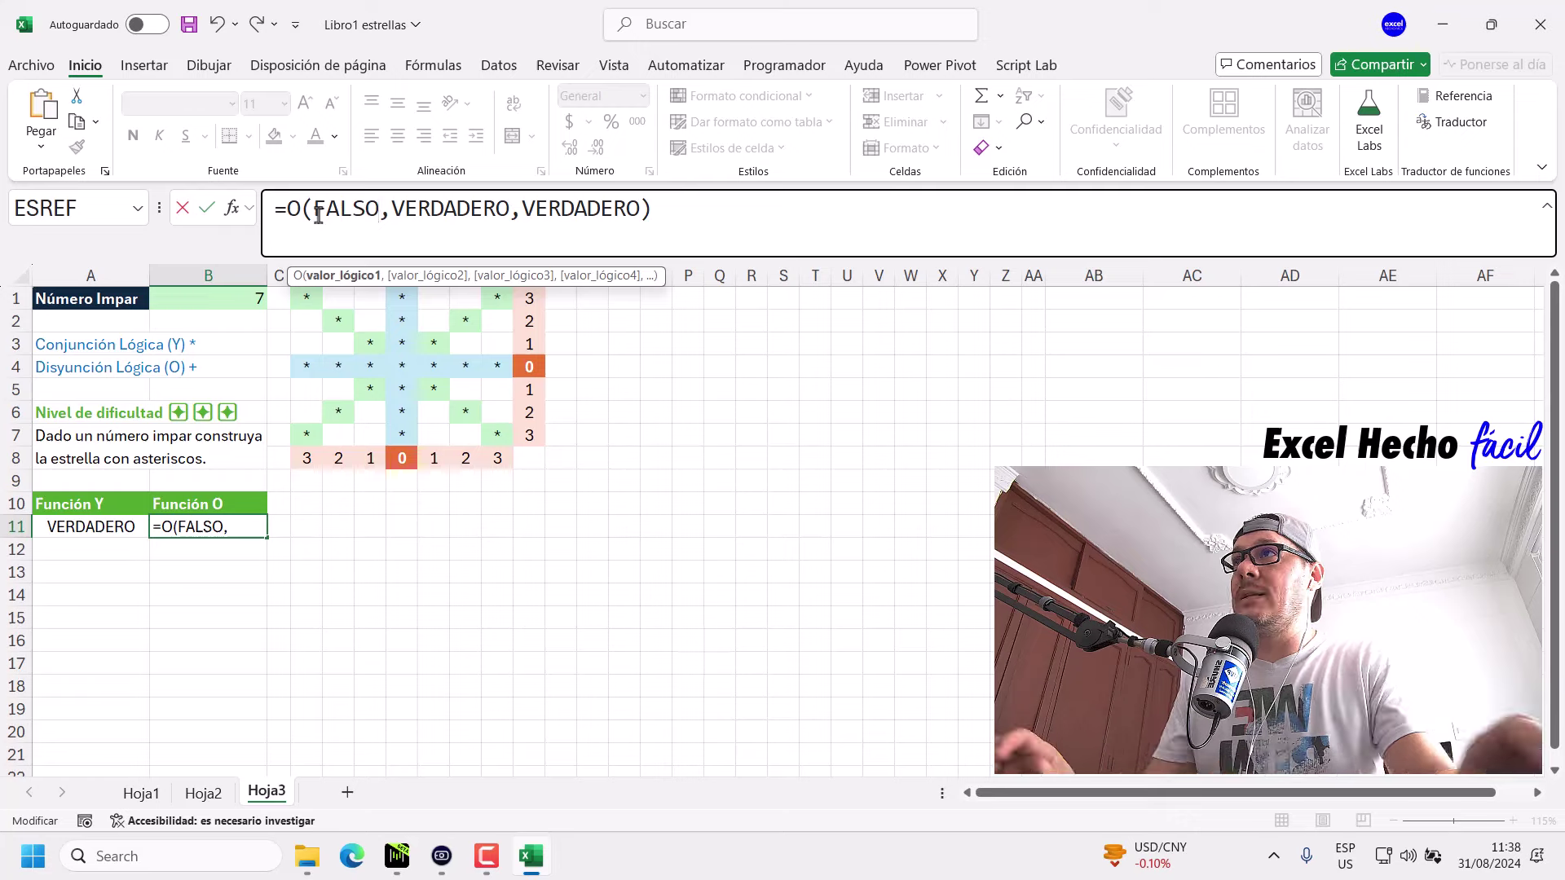
left_click_drag(454, 204, 512, 209)
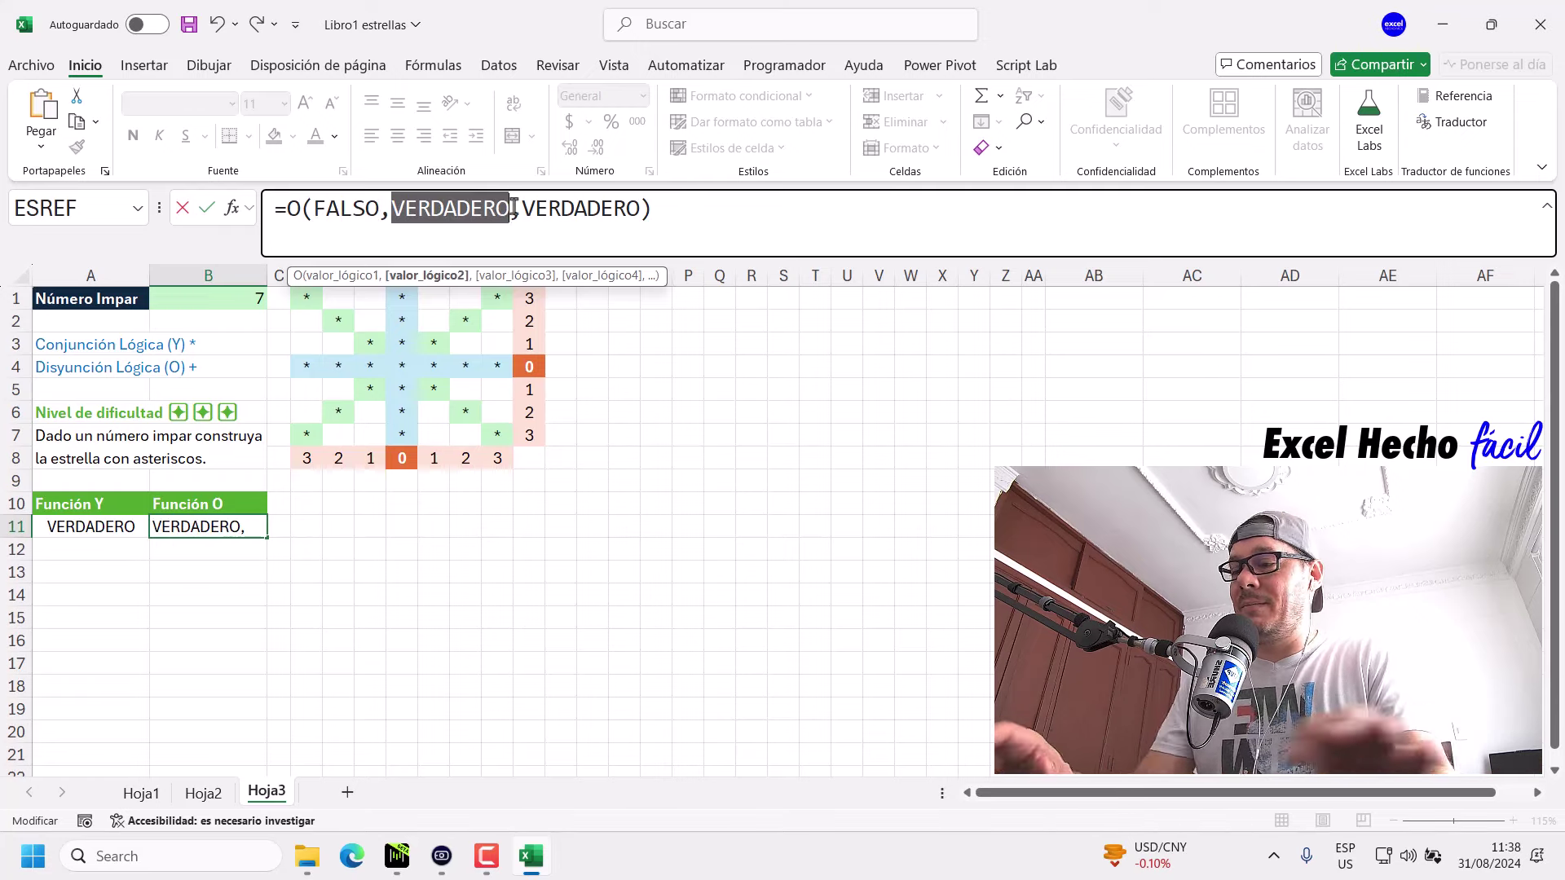
type("fal")
key("Tab")
key("Return")
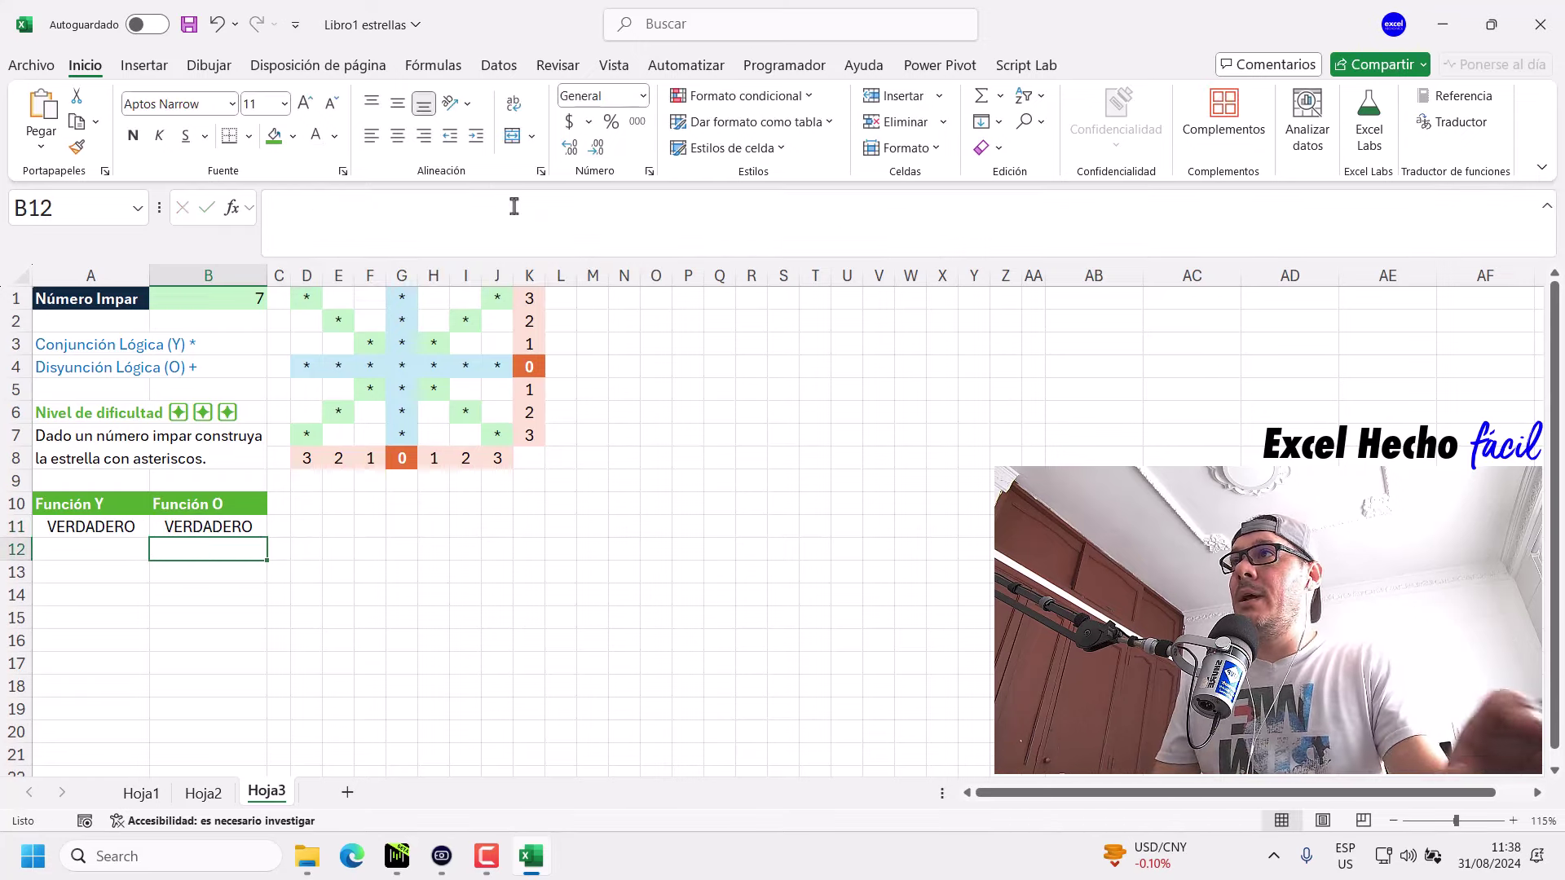
key("Up")
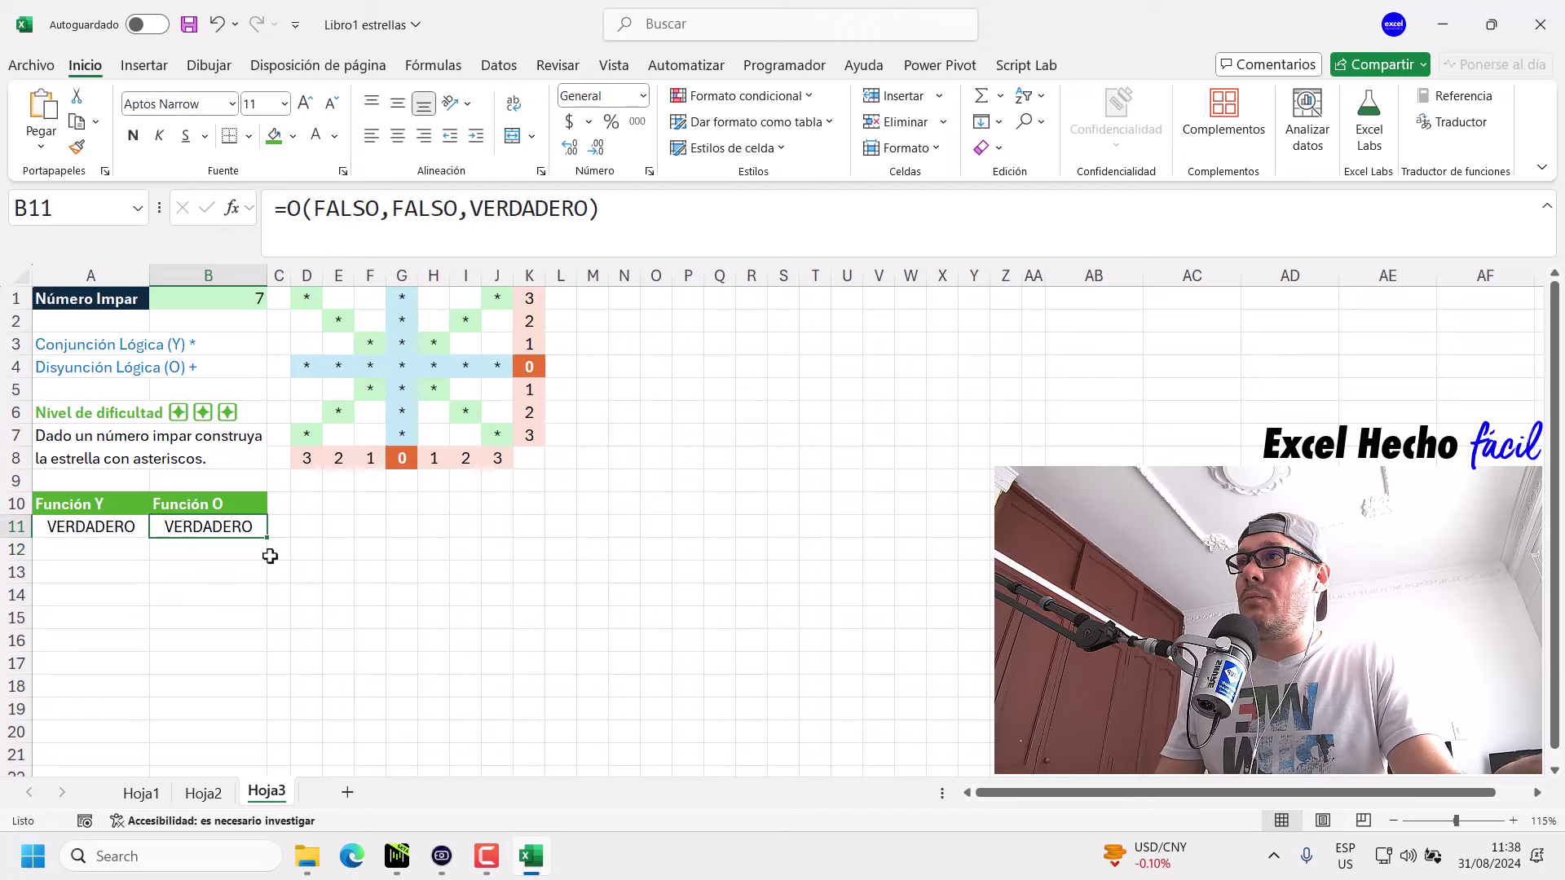
Change the third argument to FALSO so all three tests are false.
left_click_drag(471, 205, 482, 206)
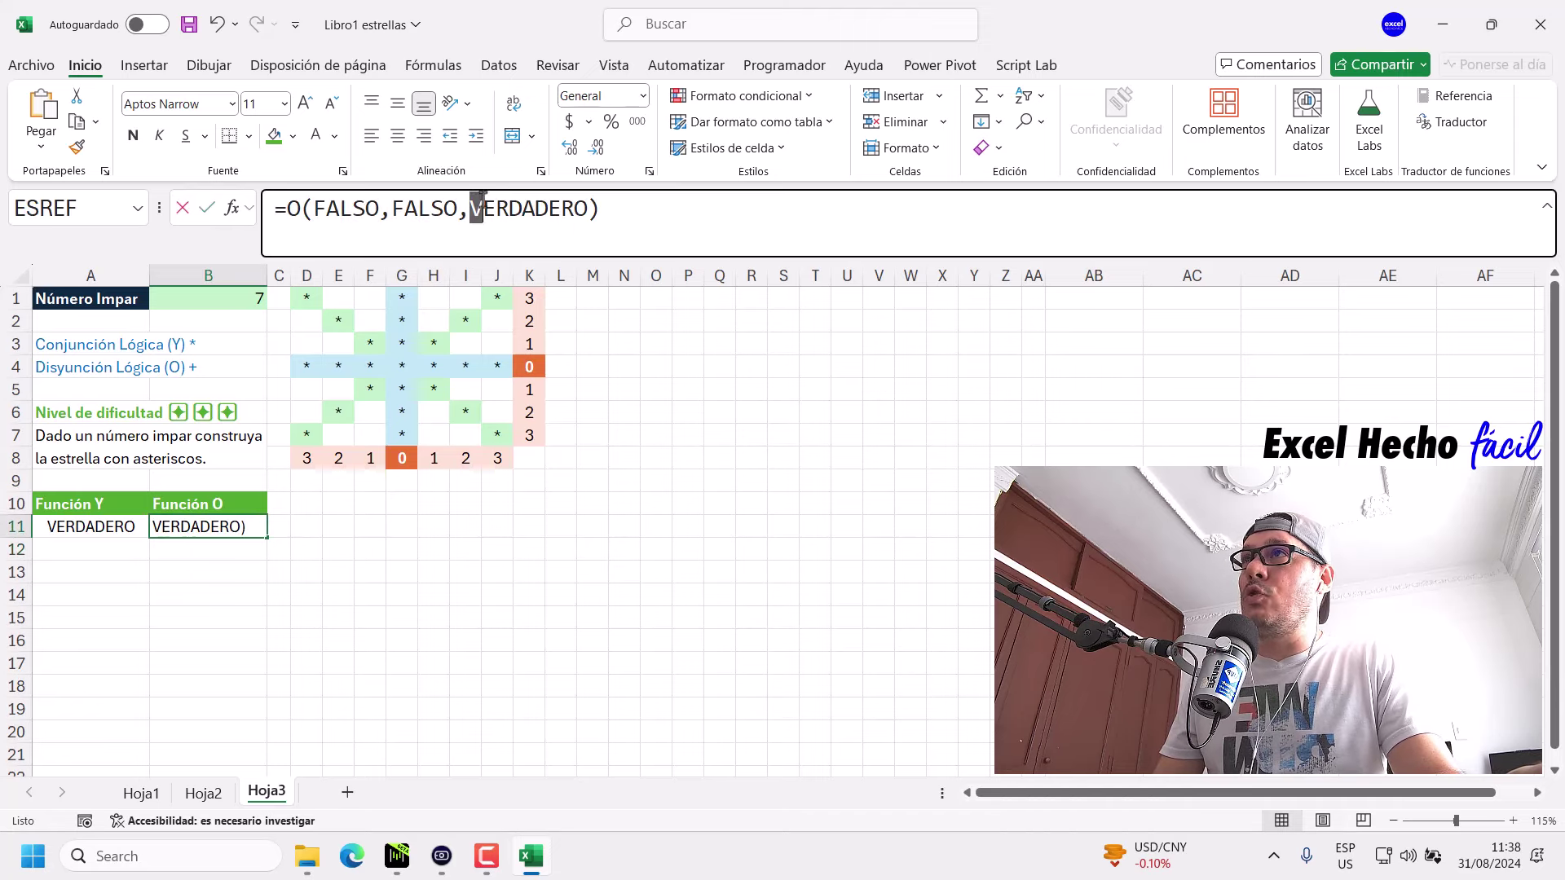
left_click_drag(580, 199, 585, 201)
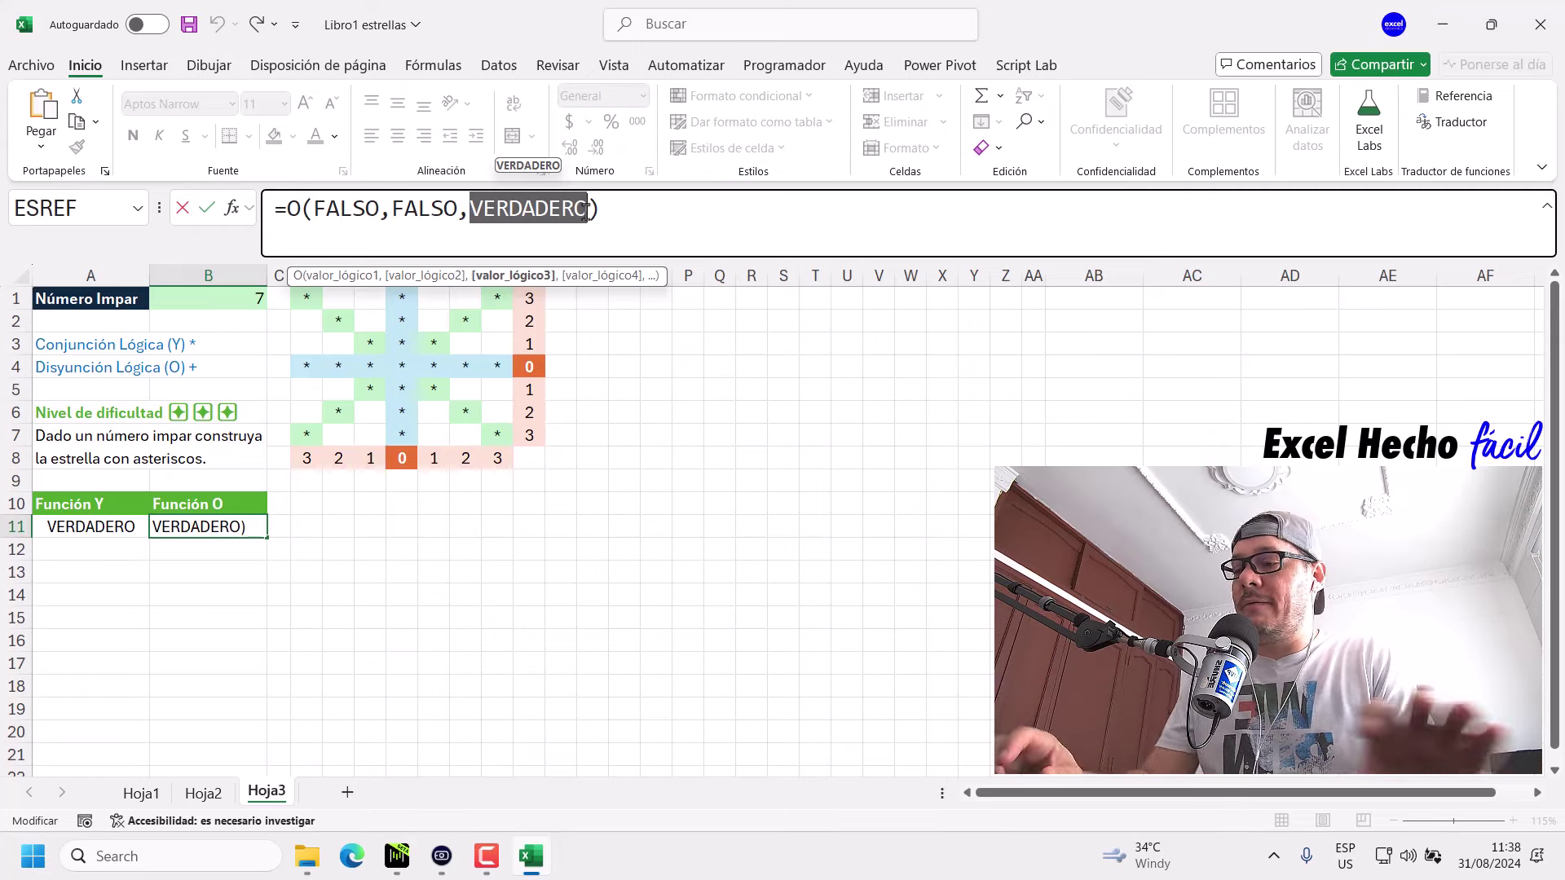
type("FALSO")
key("Return")
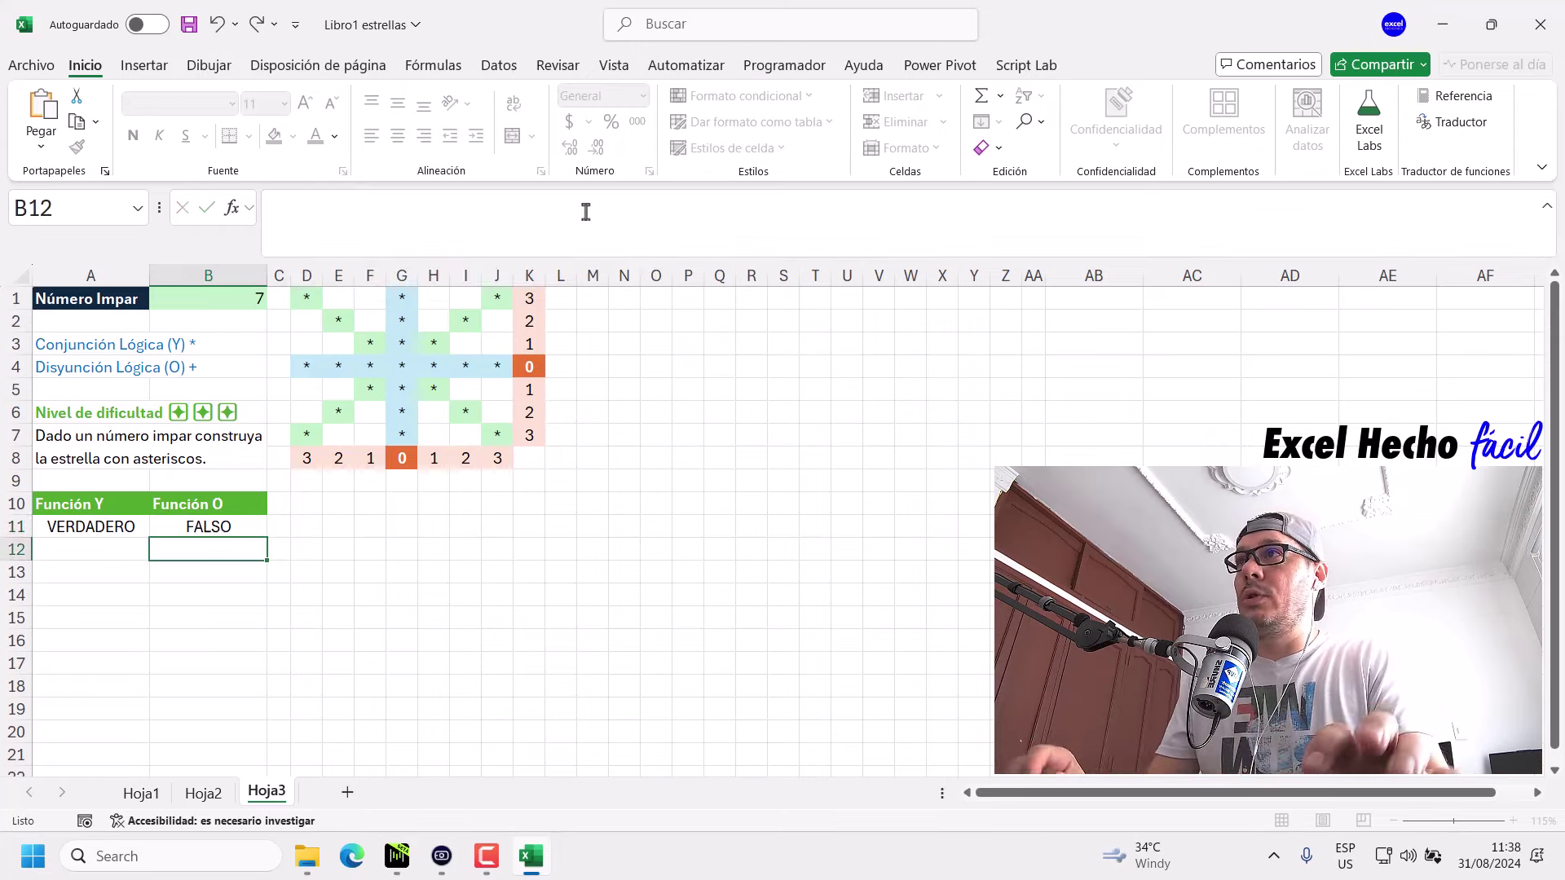
Set the last argument back to VERDADERO and confirm the formula.
left_click(241, 527)
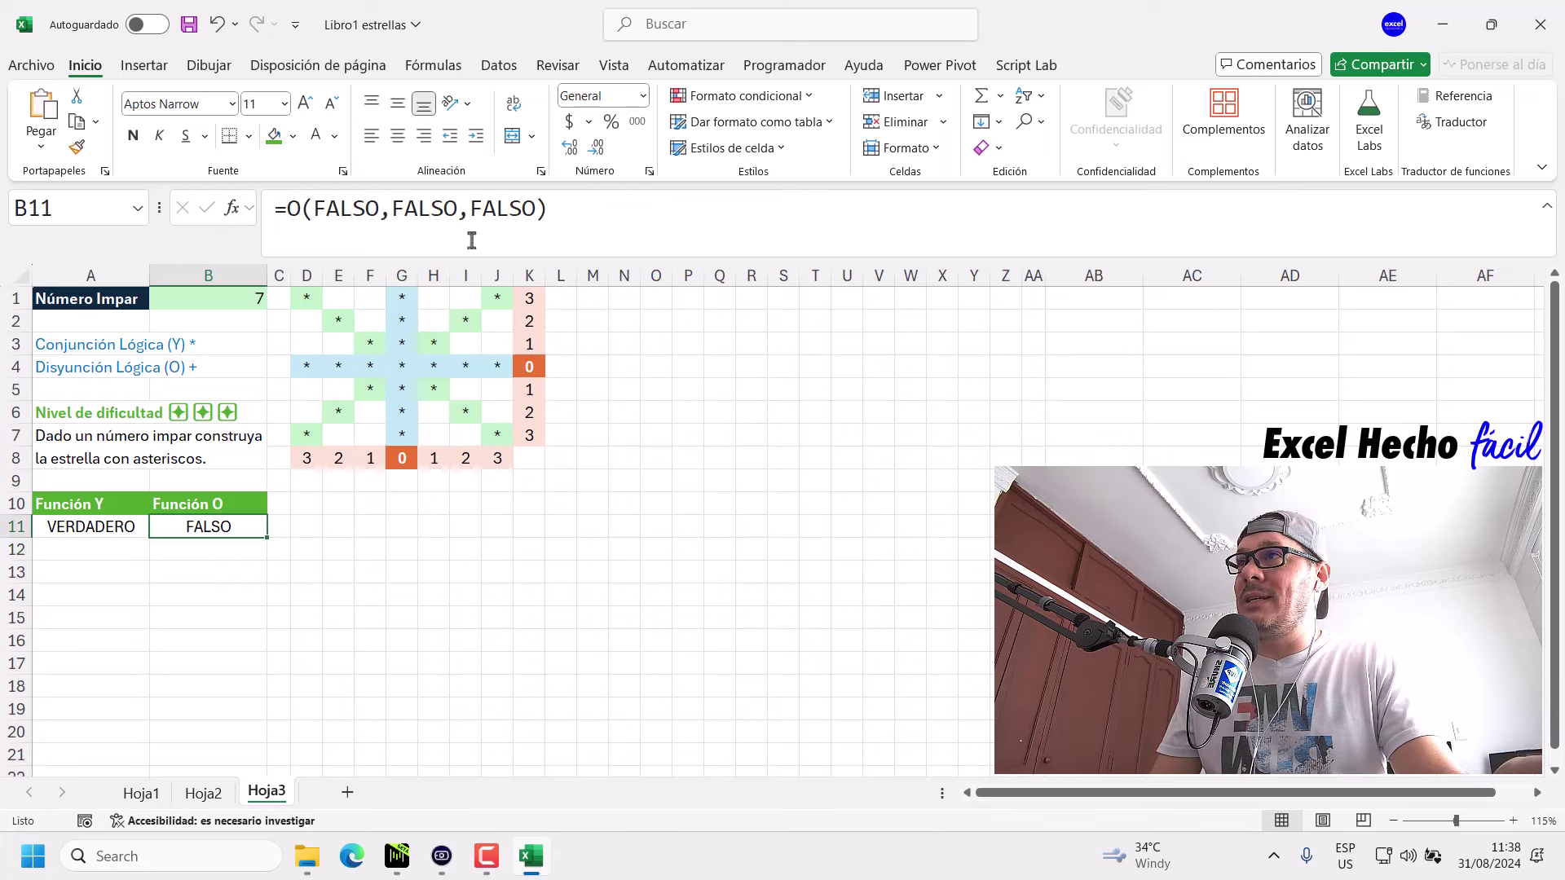
double_click(529, 211)
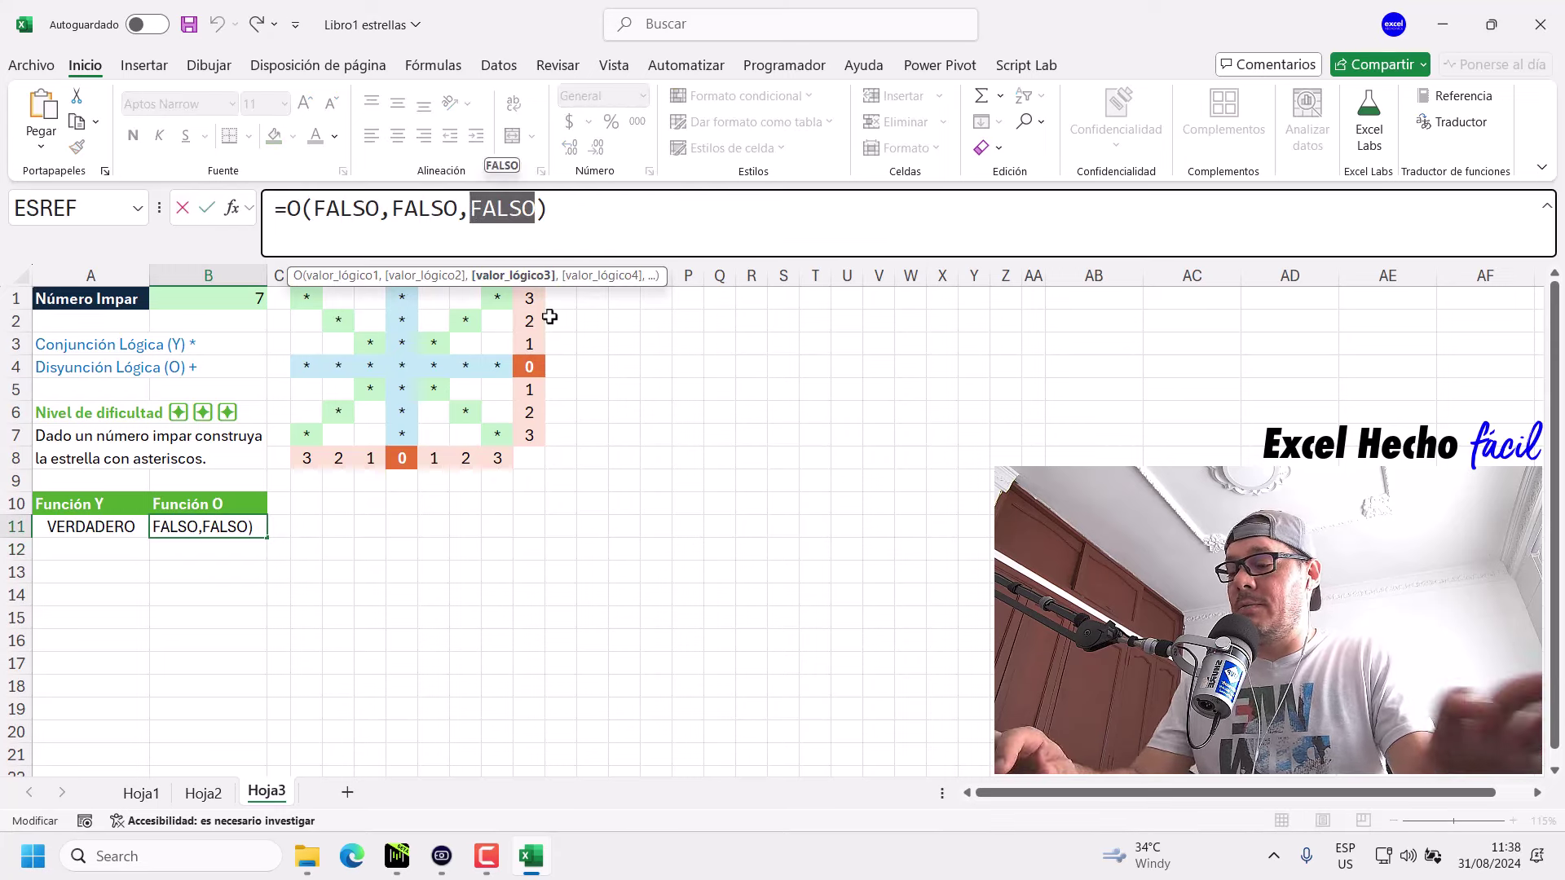
type("ver")
key("Return")
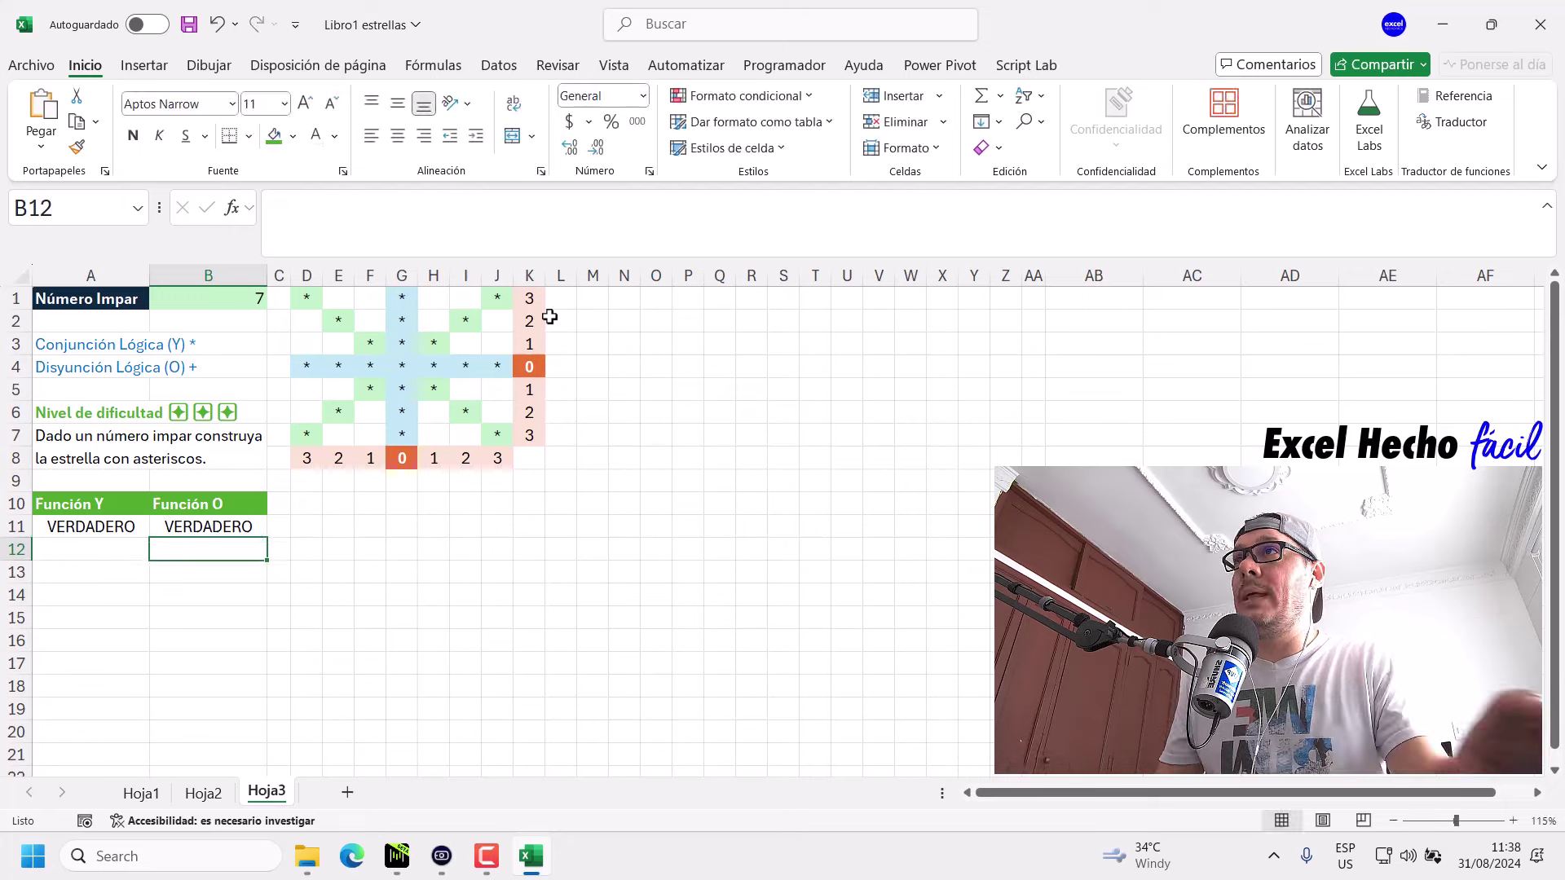
left_click(205, 535)
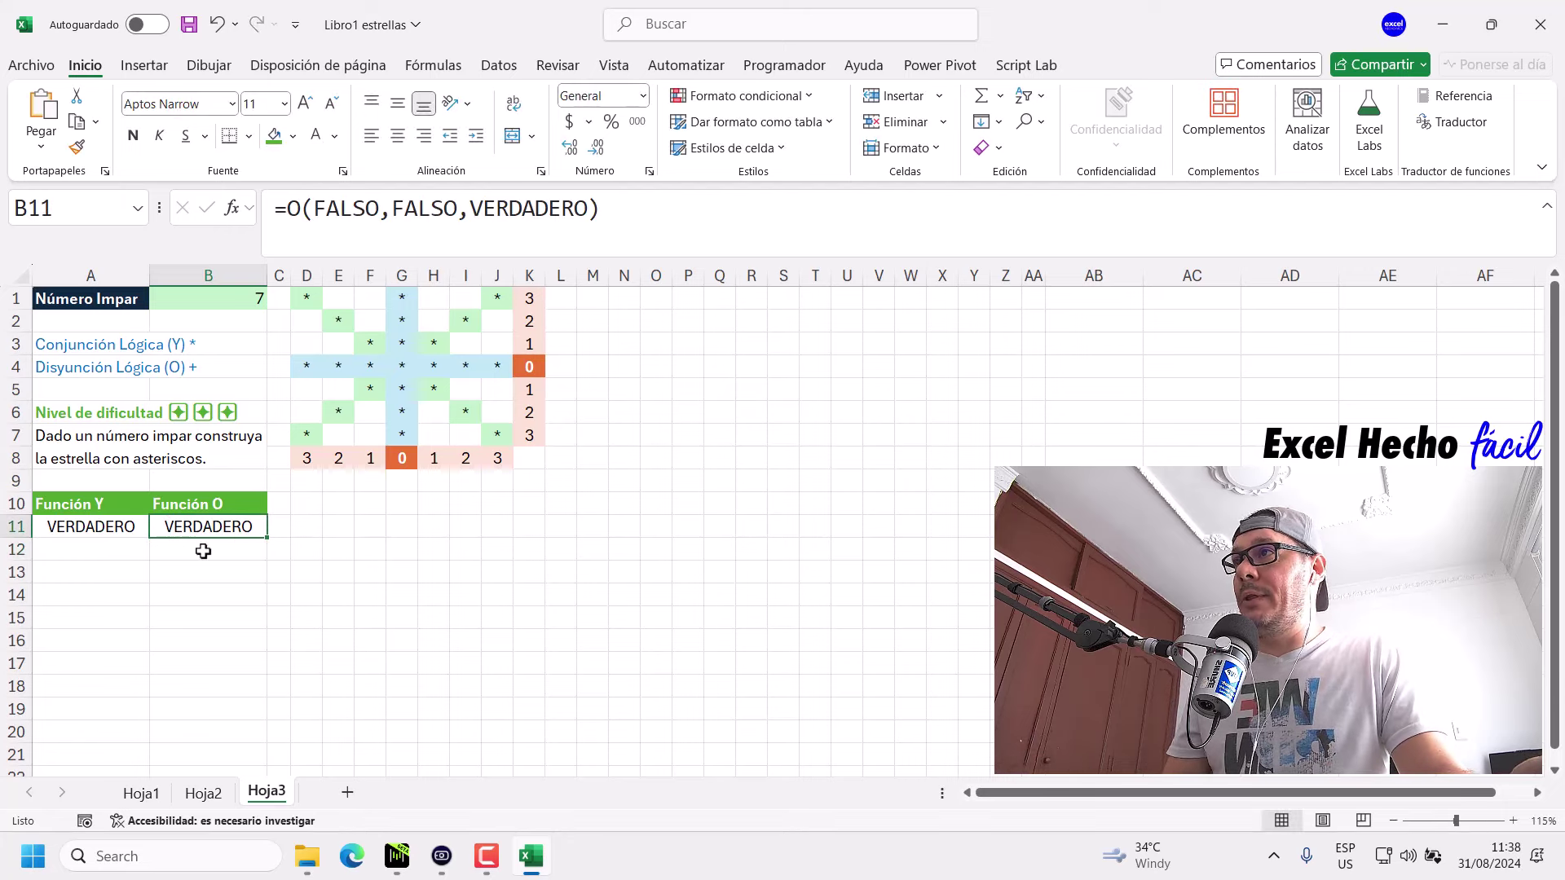
left_click(112, 549)
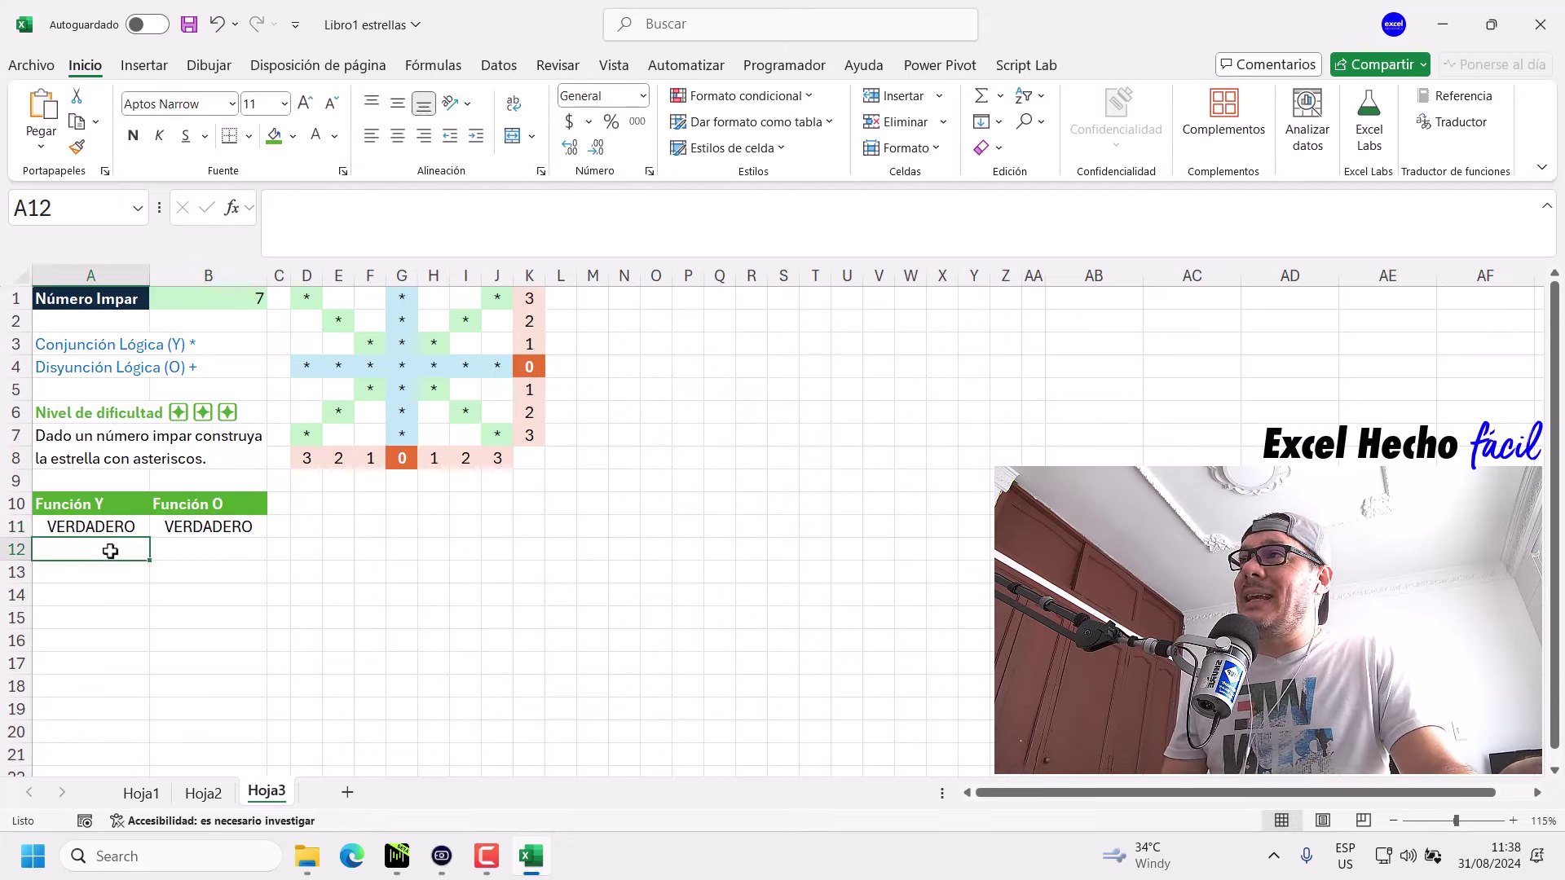
left_click_drag(110, 551, 98, 596)
left_click(101, 551)
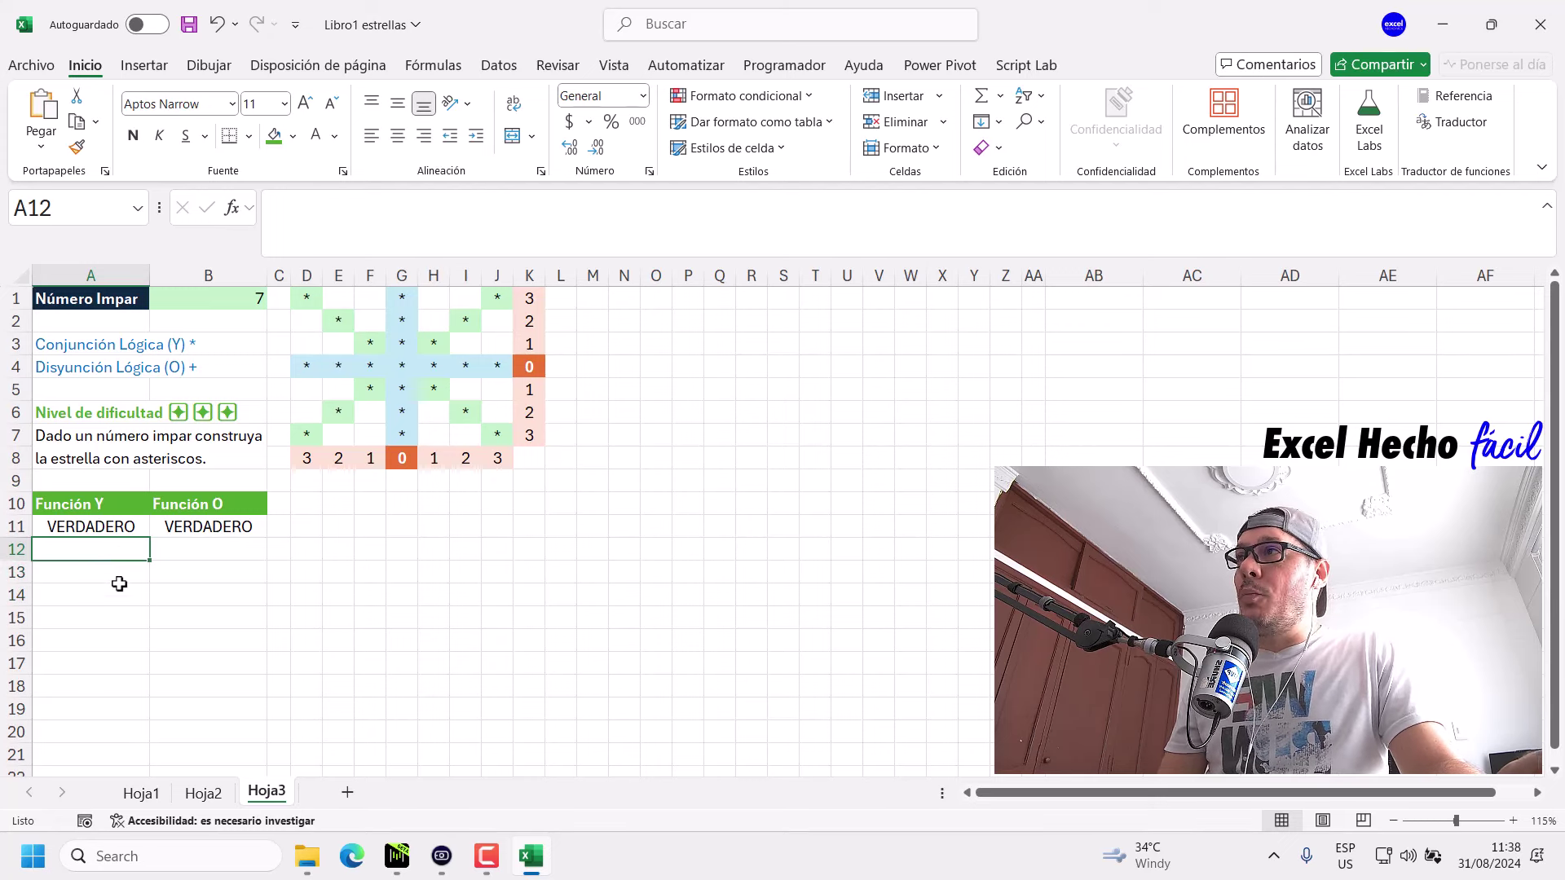
left_click(111, 525)
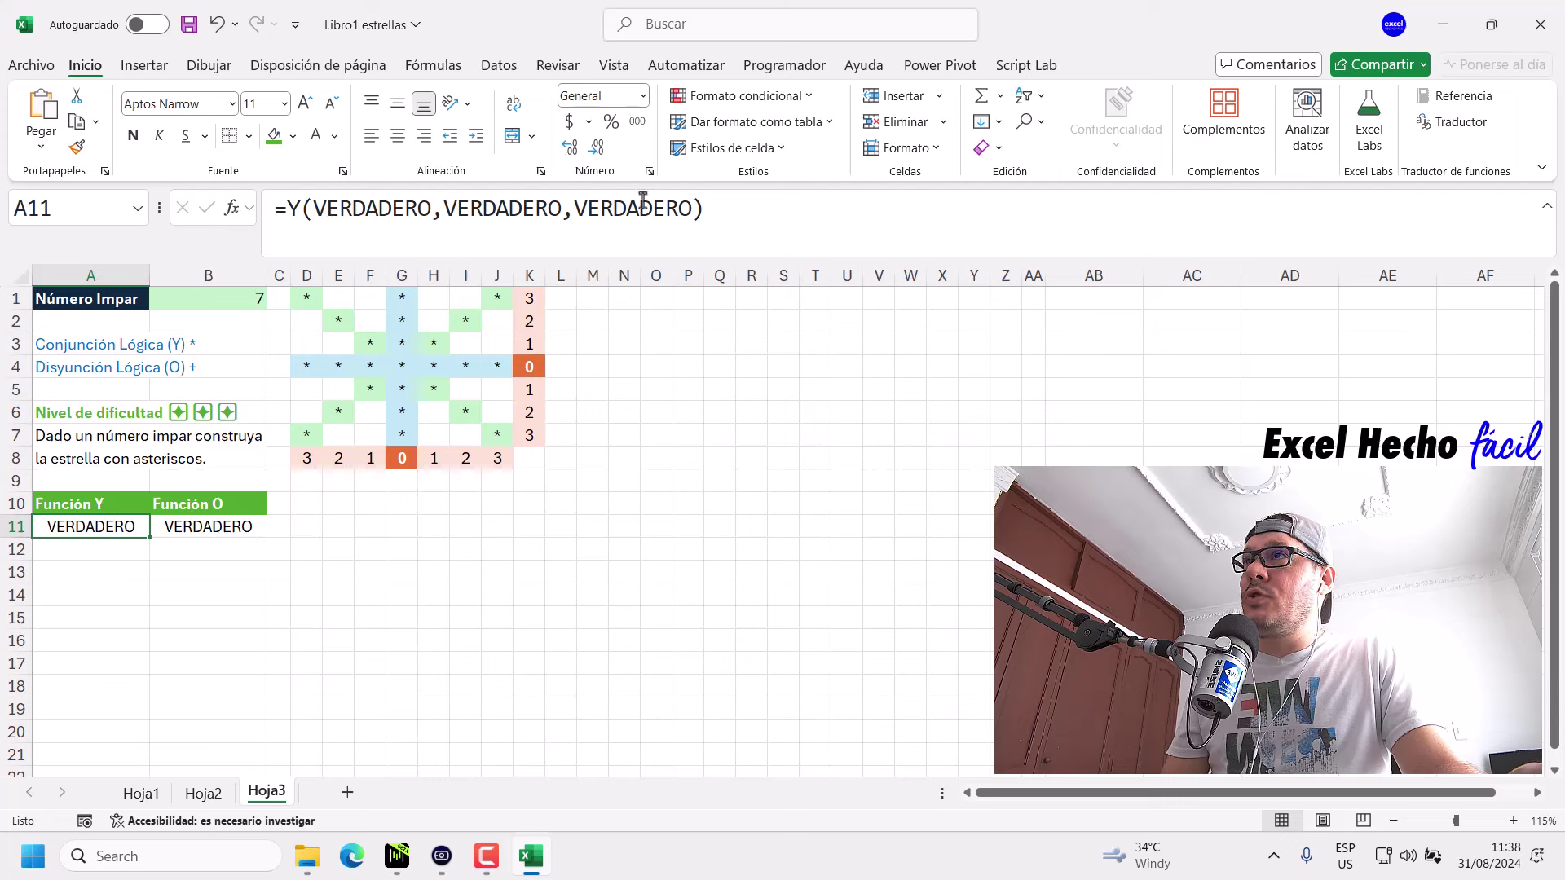
left_click(115, 549)
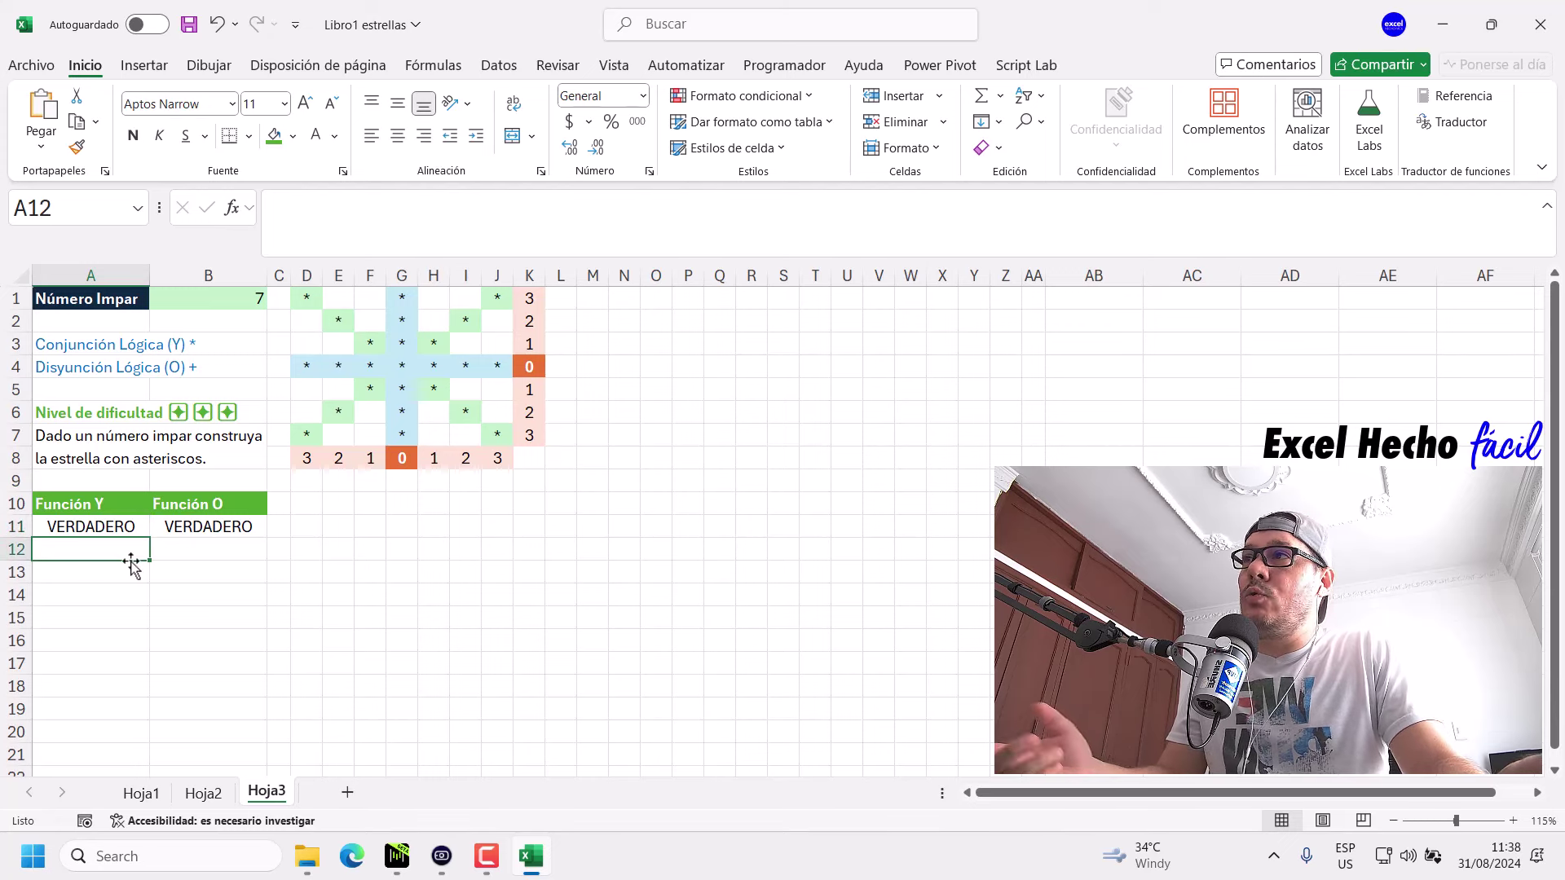
left_click(118, 531)
left_click(115, 550)
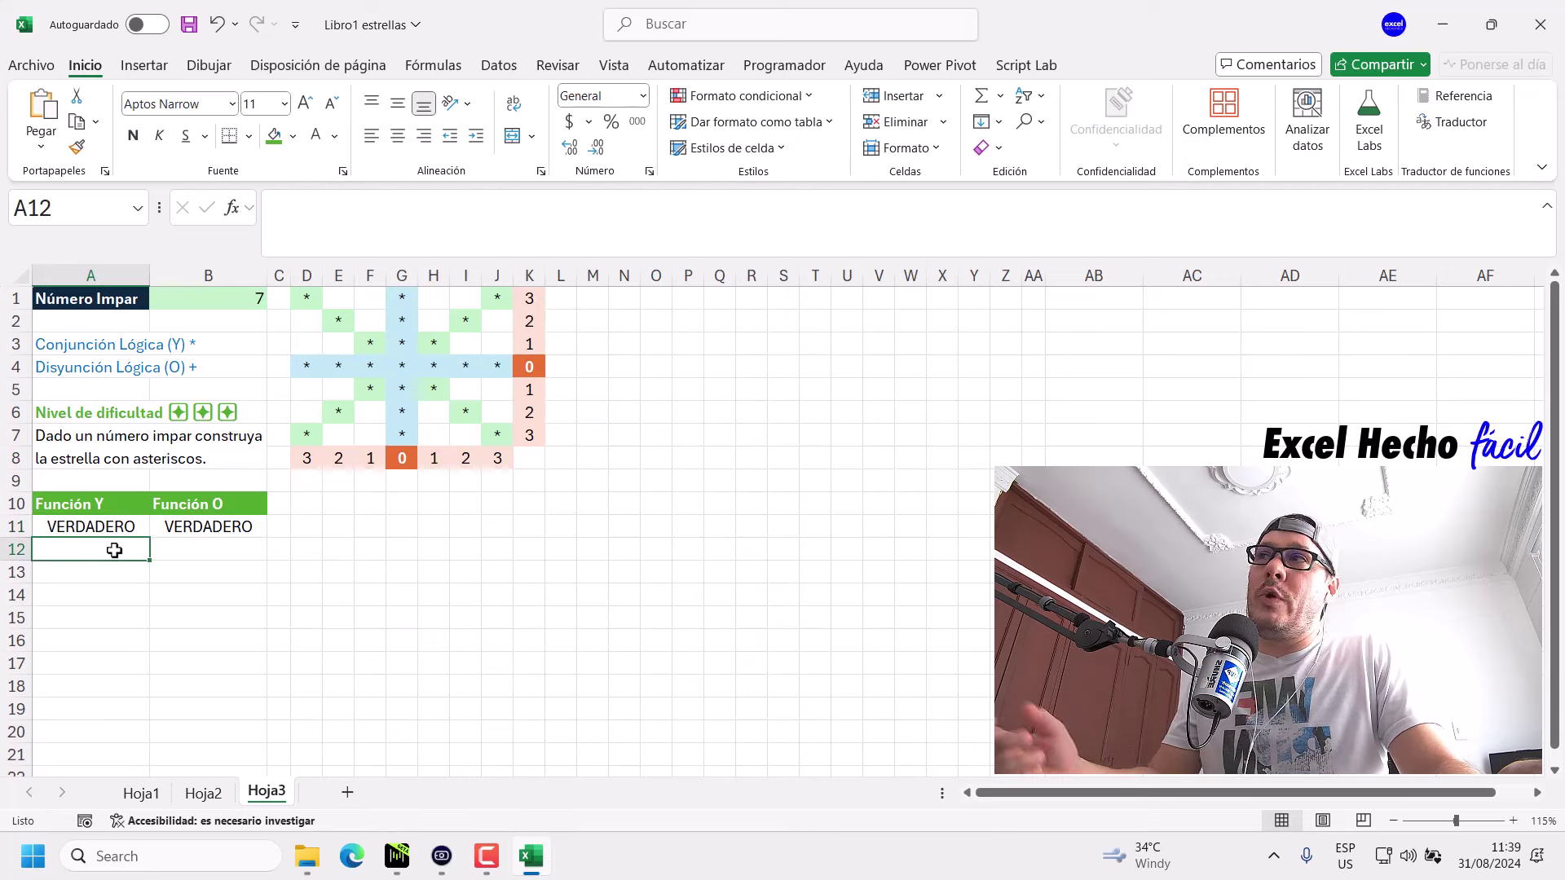
left_click(311, 218)
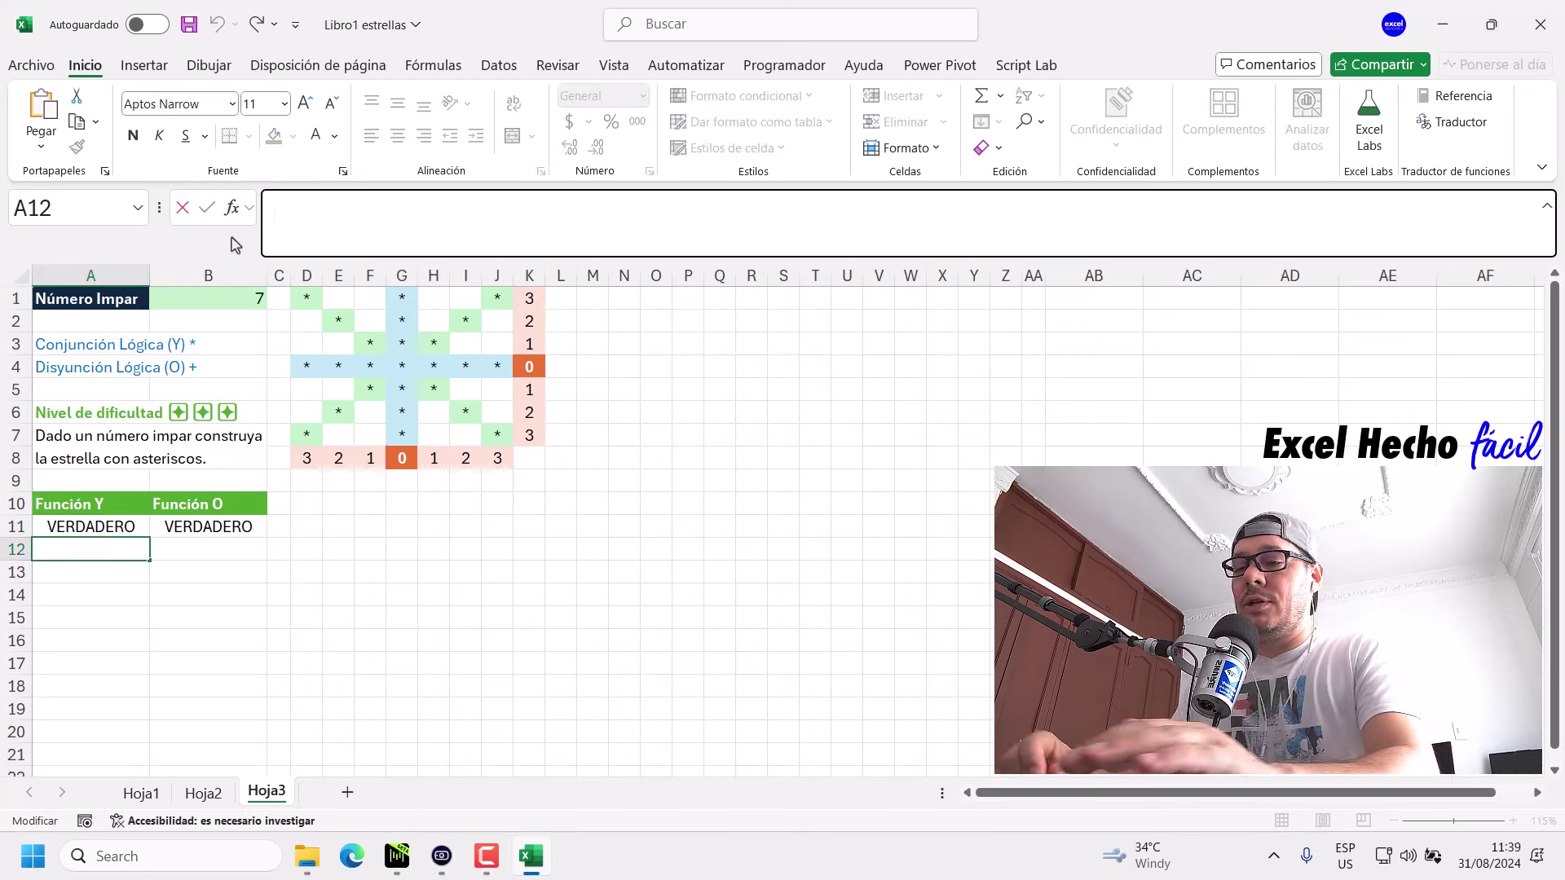
Begin =SI( in A12, trying Y( and O( inside it and deleting both.
type("=si")
key("Tab")
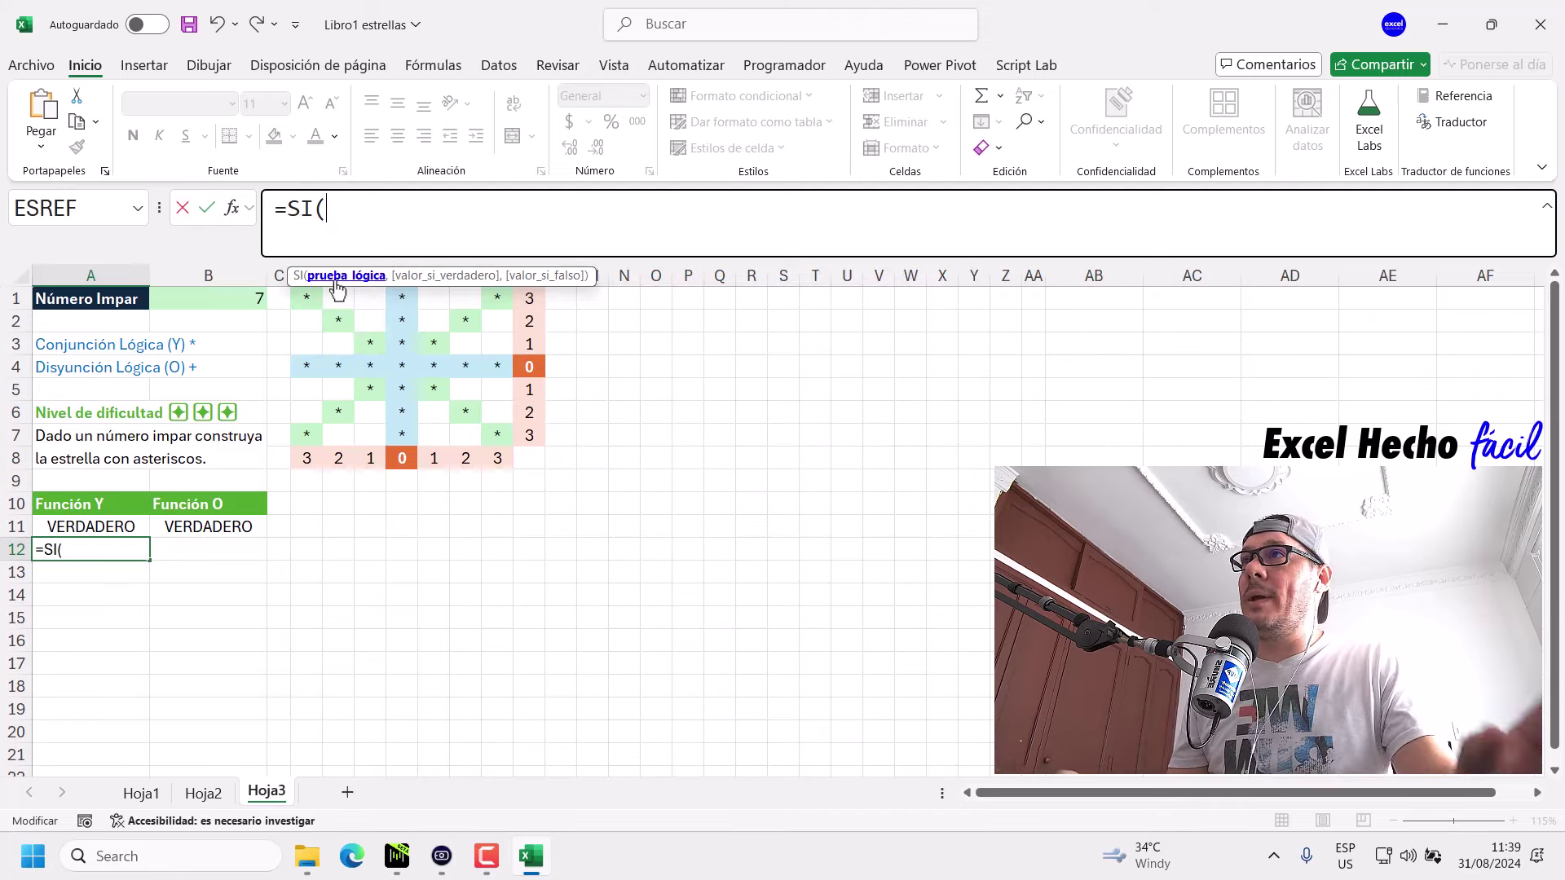
type("Y")
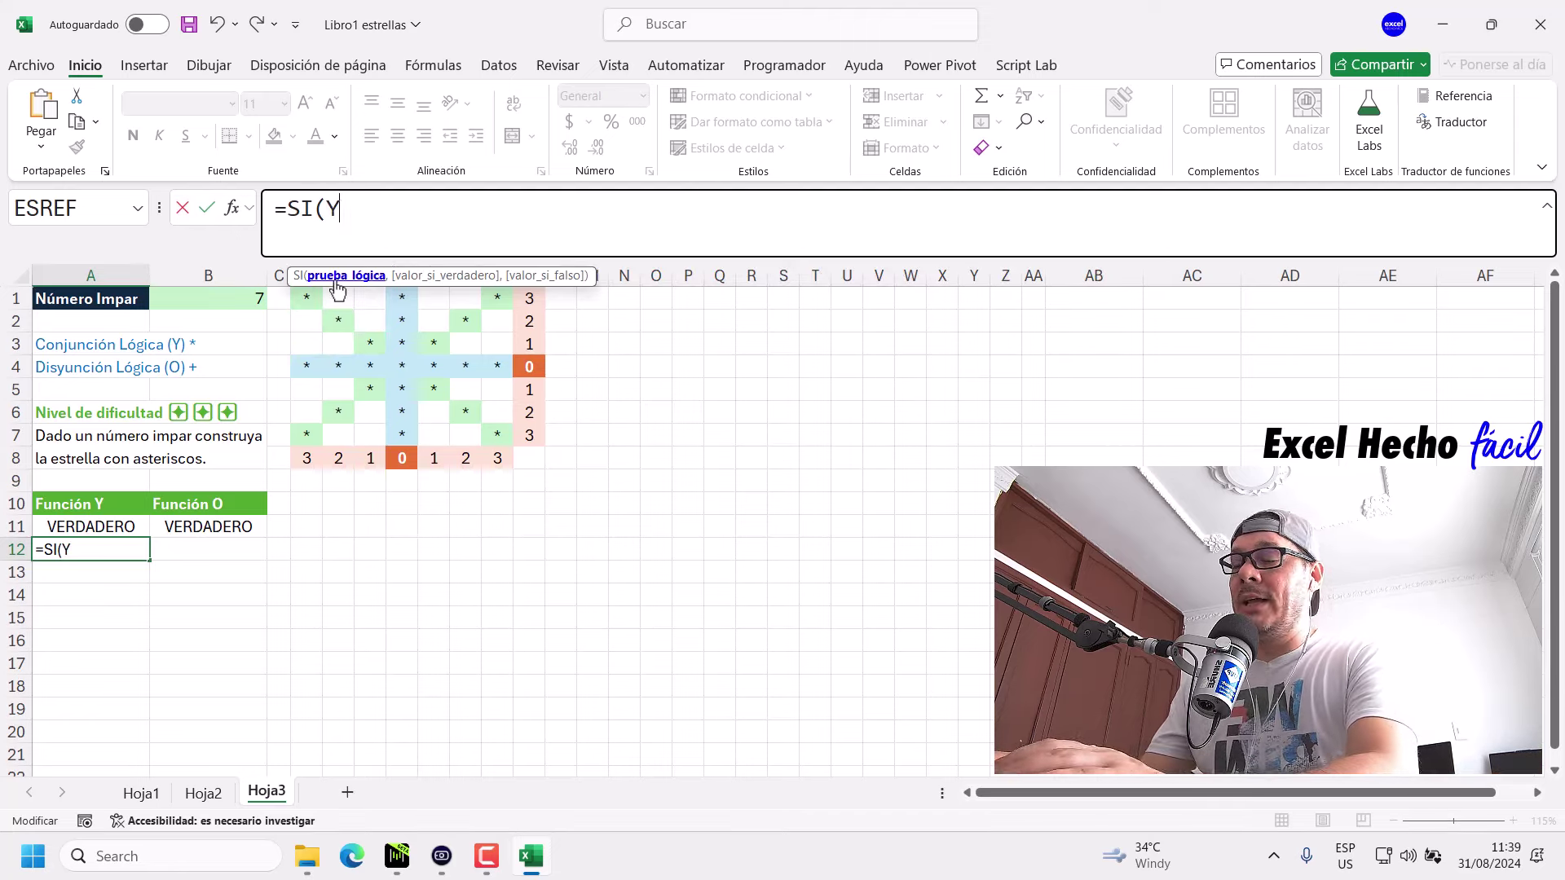
type("(")
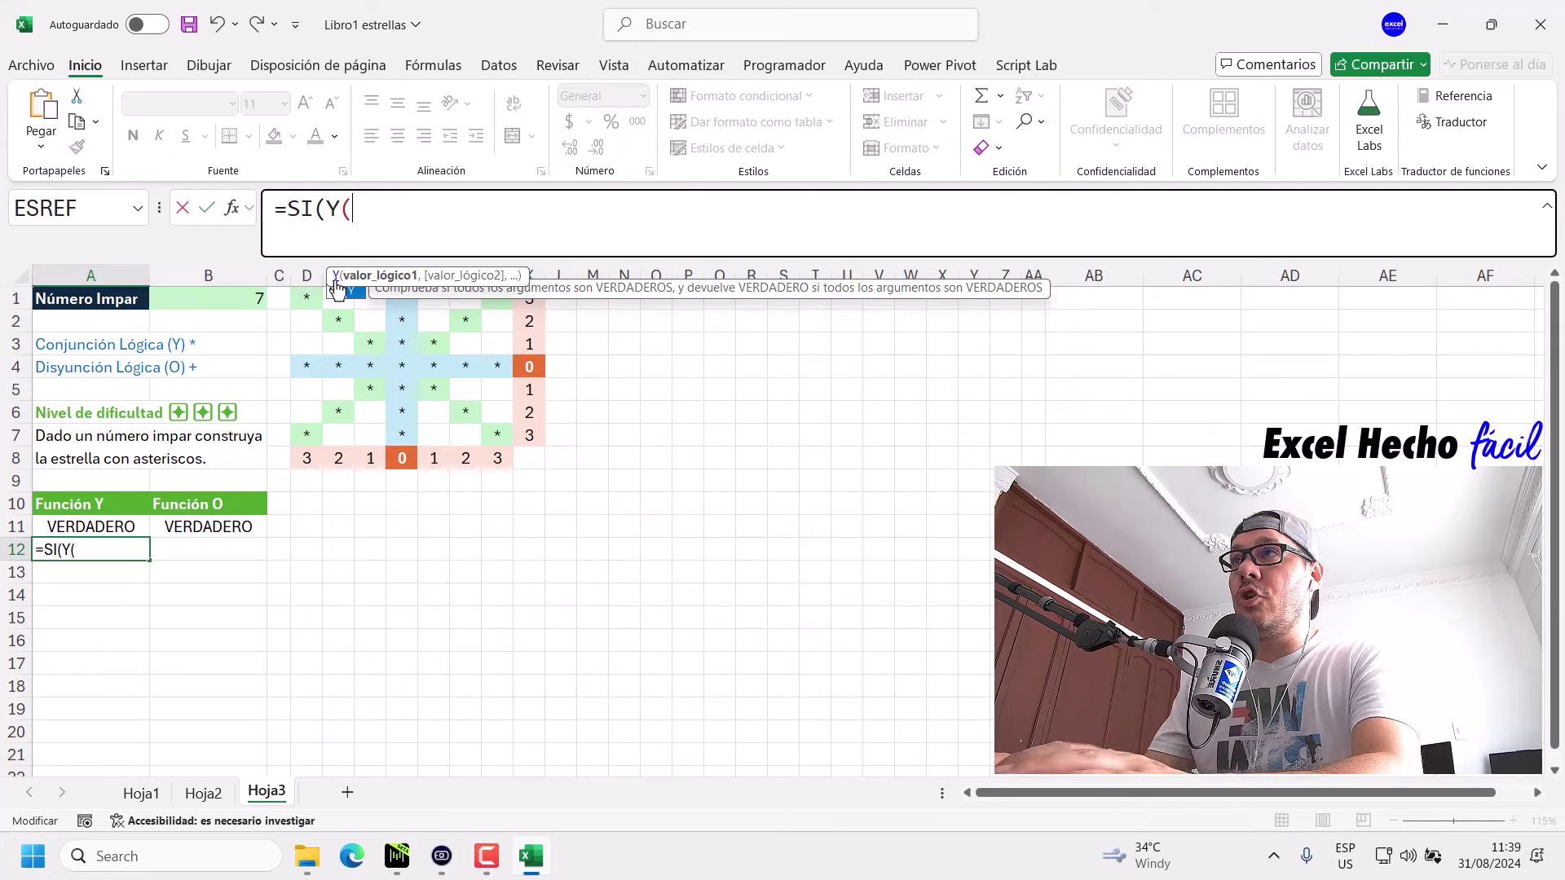
key("BackSpace")
key("BackSpace")
type("O")
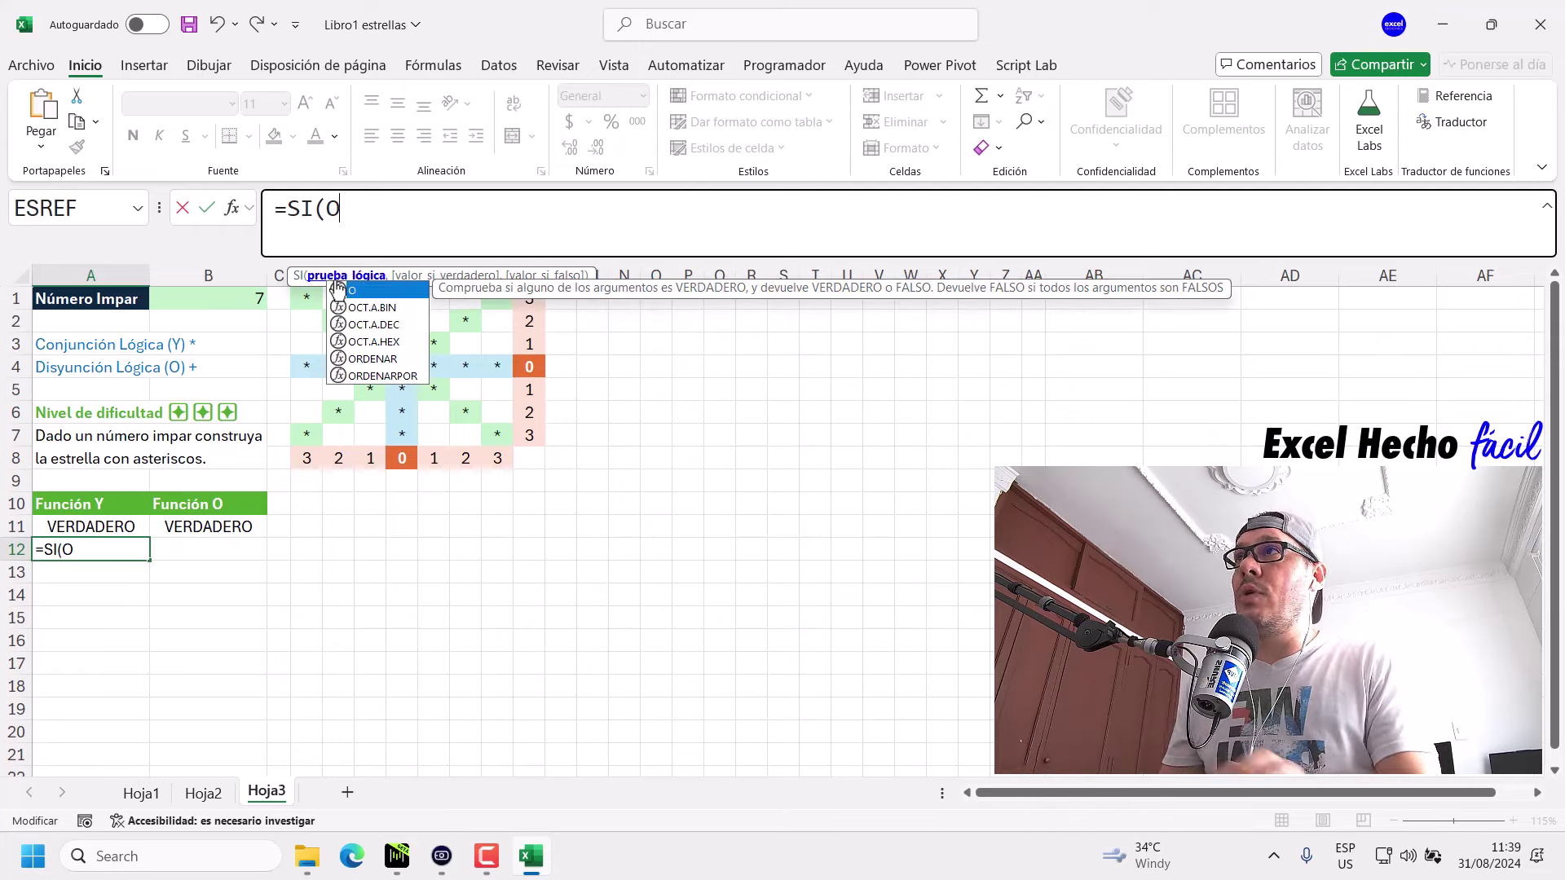
type("(")
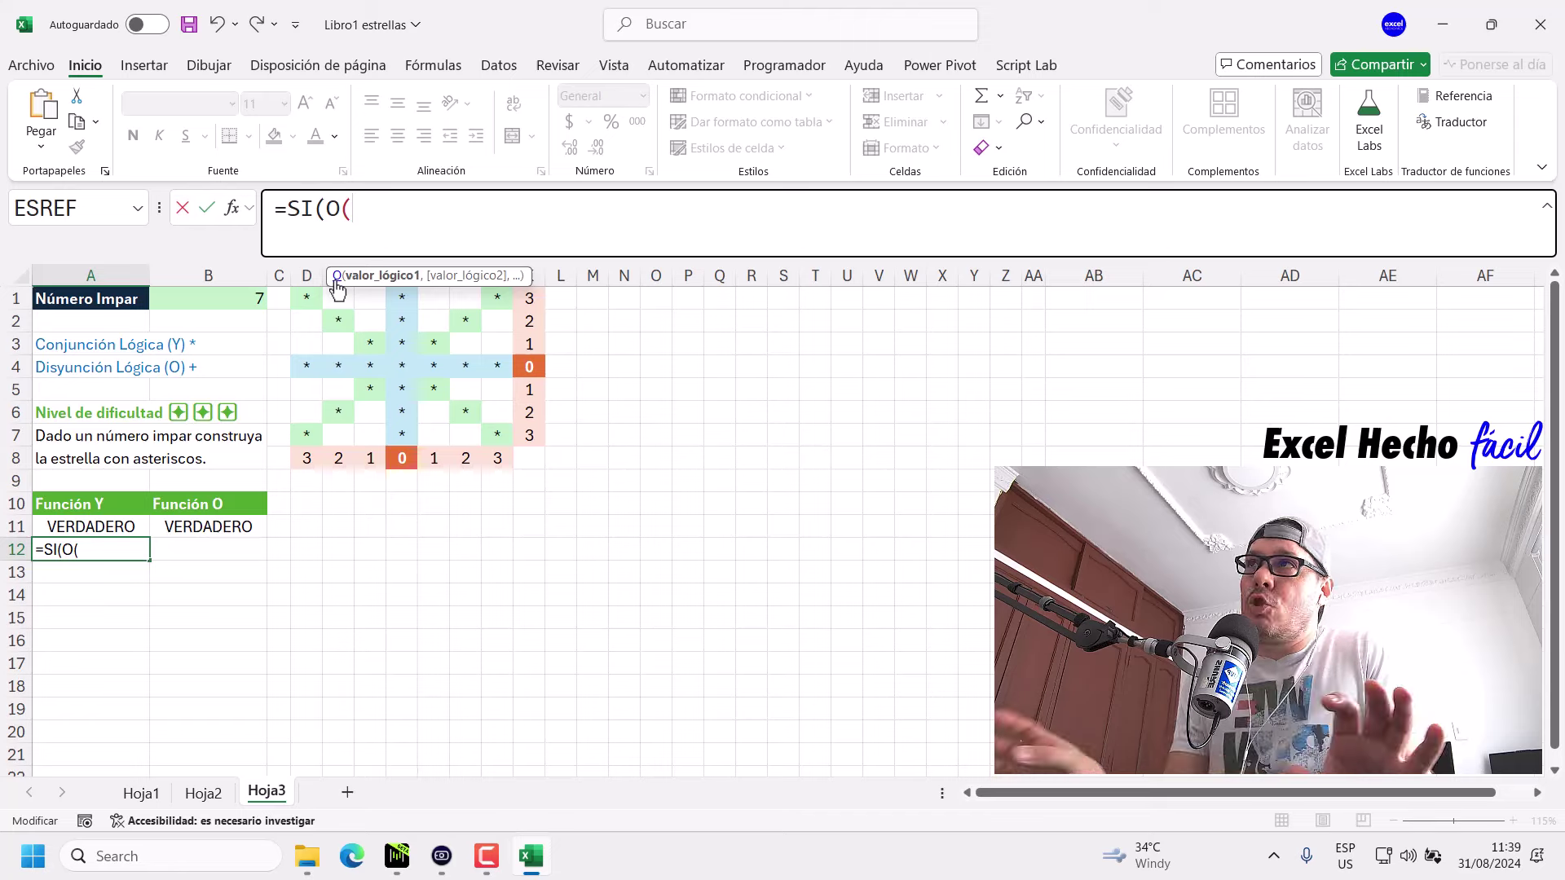
key("BackSpace")
key("BackSpace")
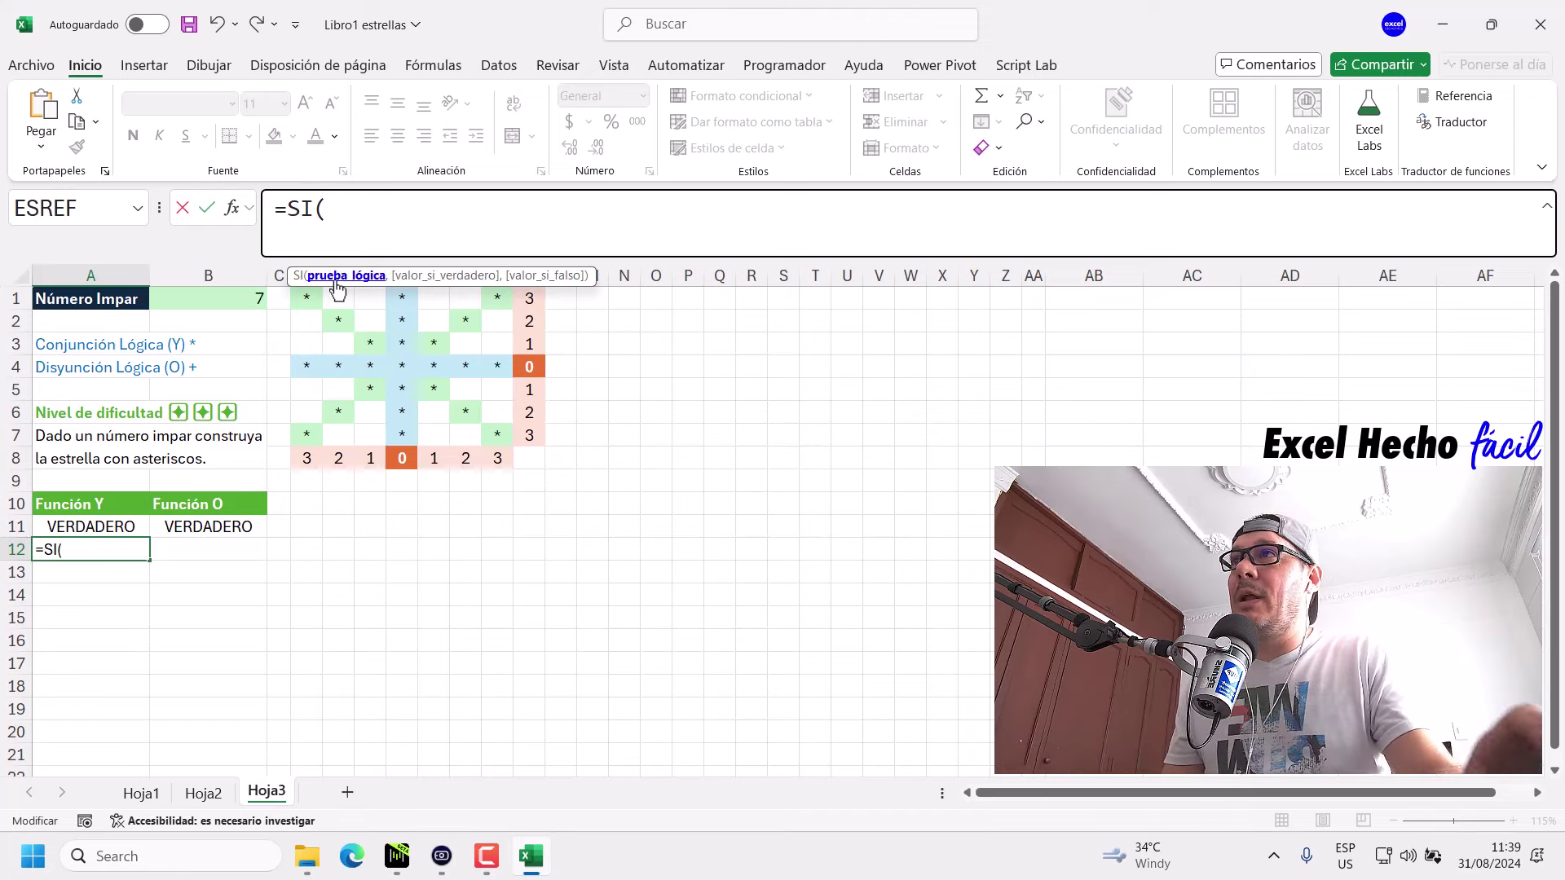
Add the comma separators for the SI arguments and return to the empty logical test.
type(",")
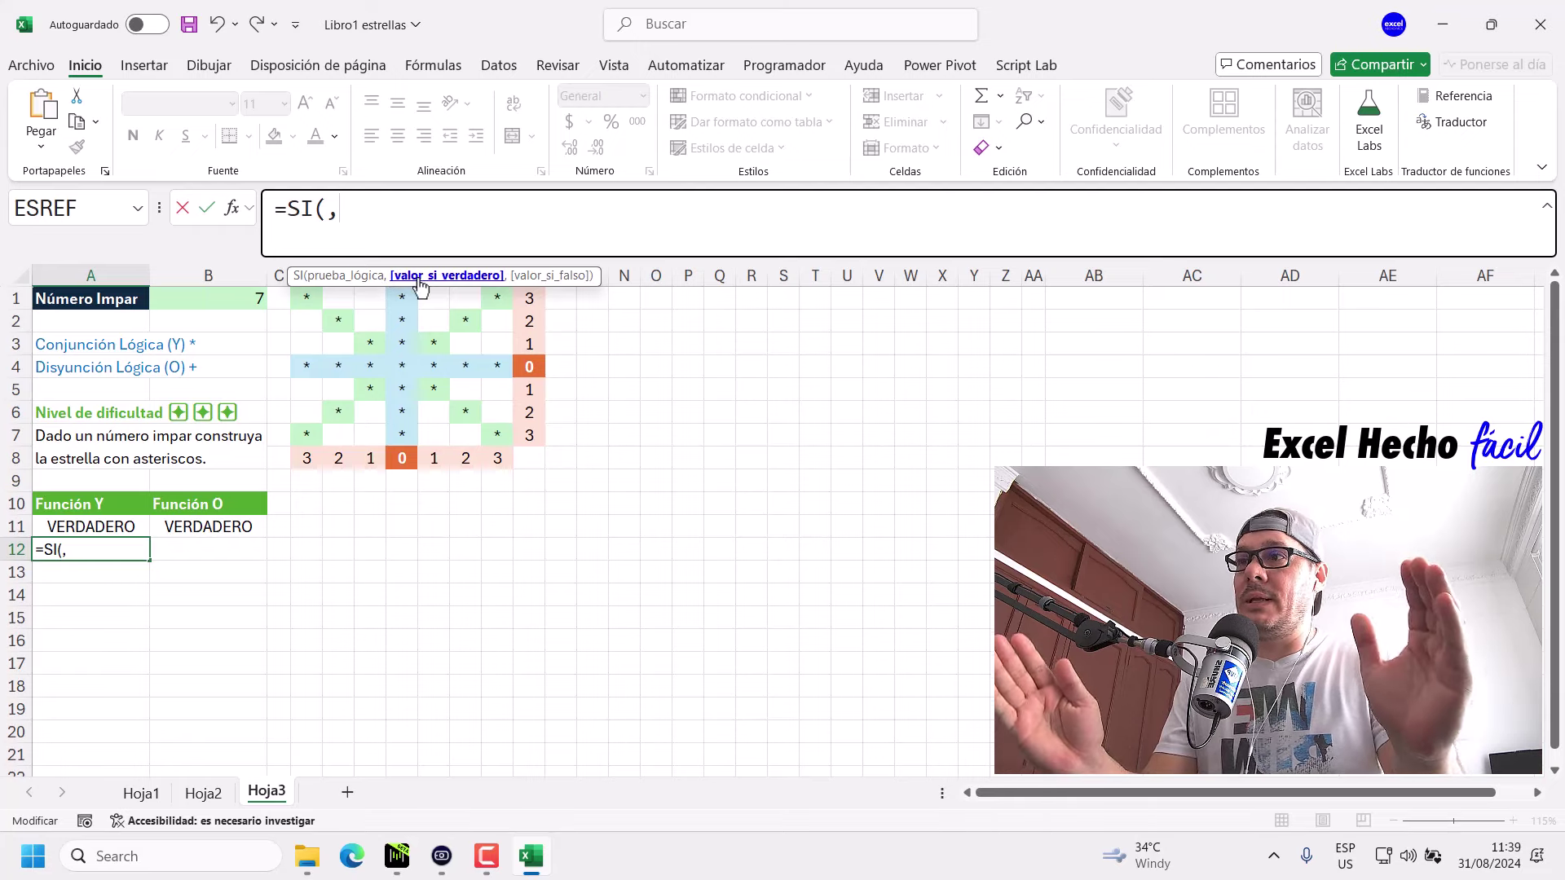
left_click(374, 278)
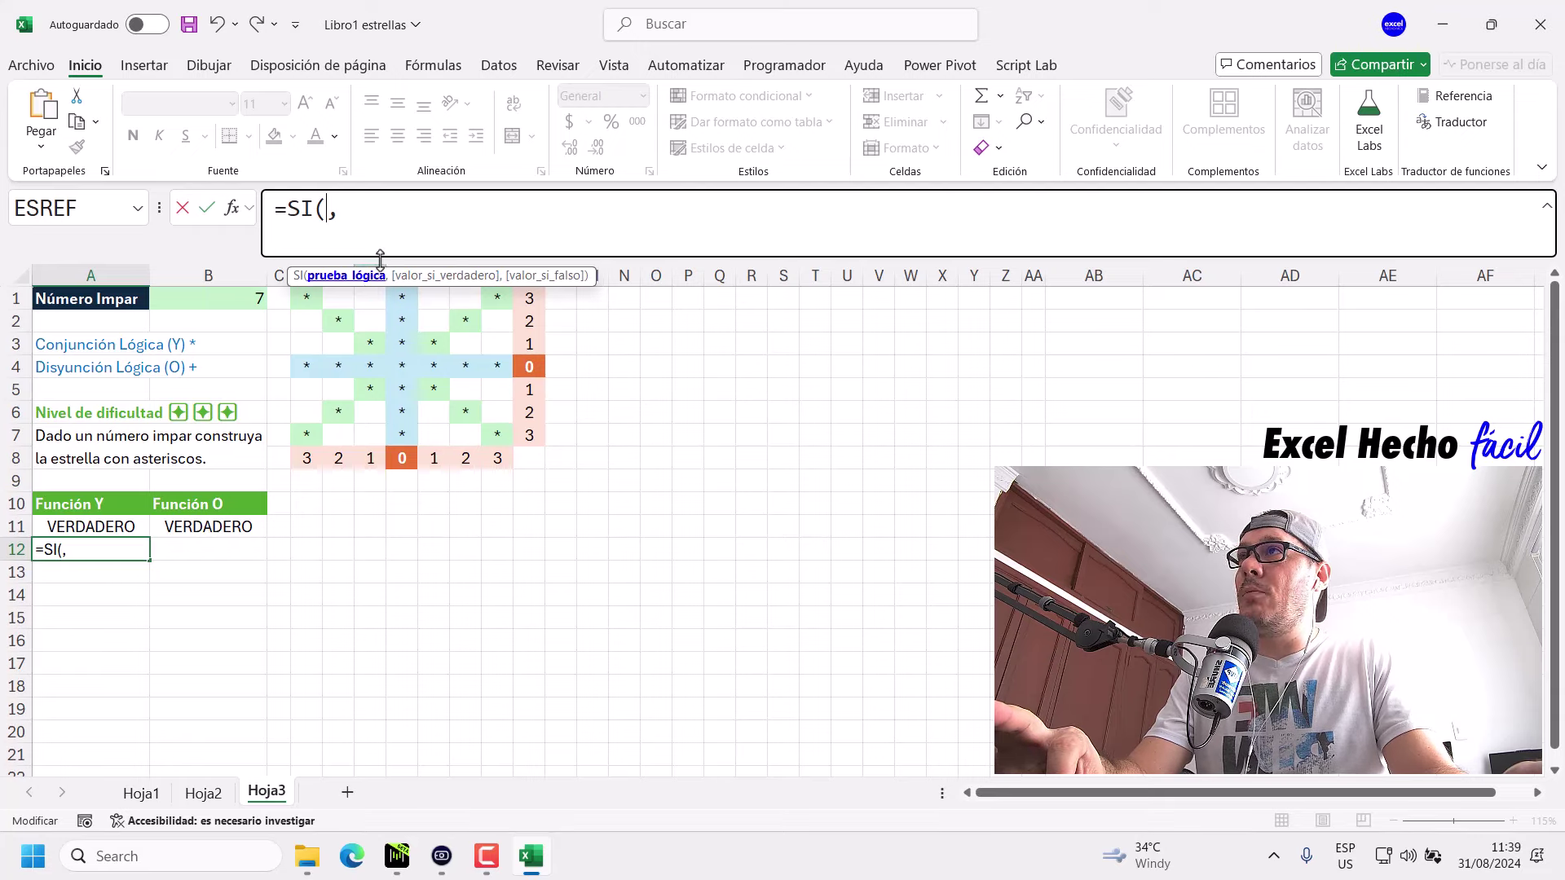
left_click(540, 277)
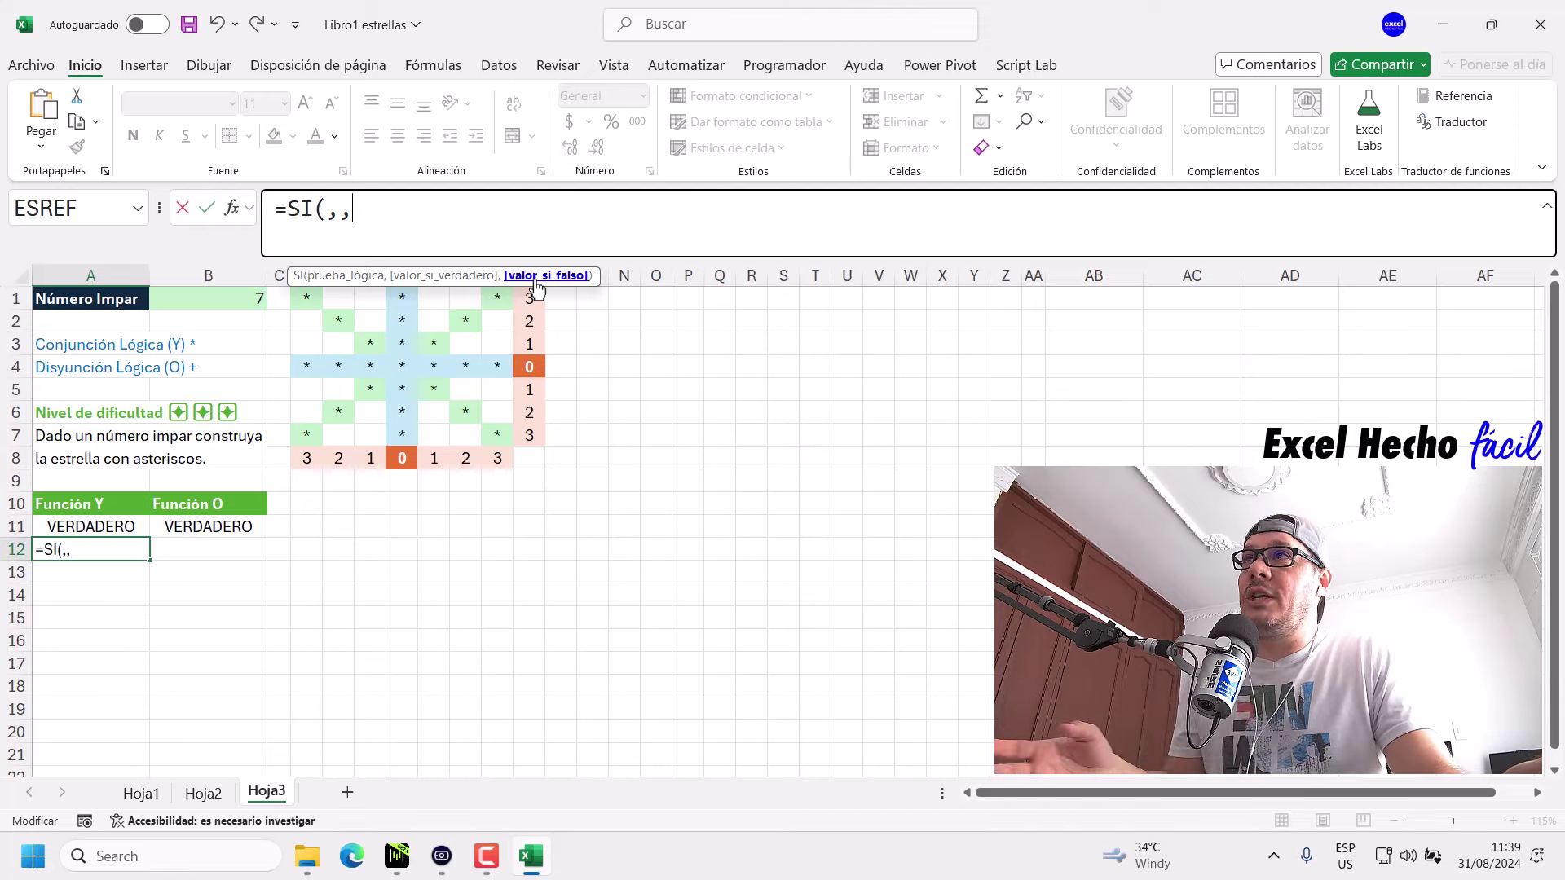
left_click(326, 212)
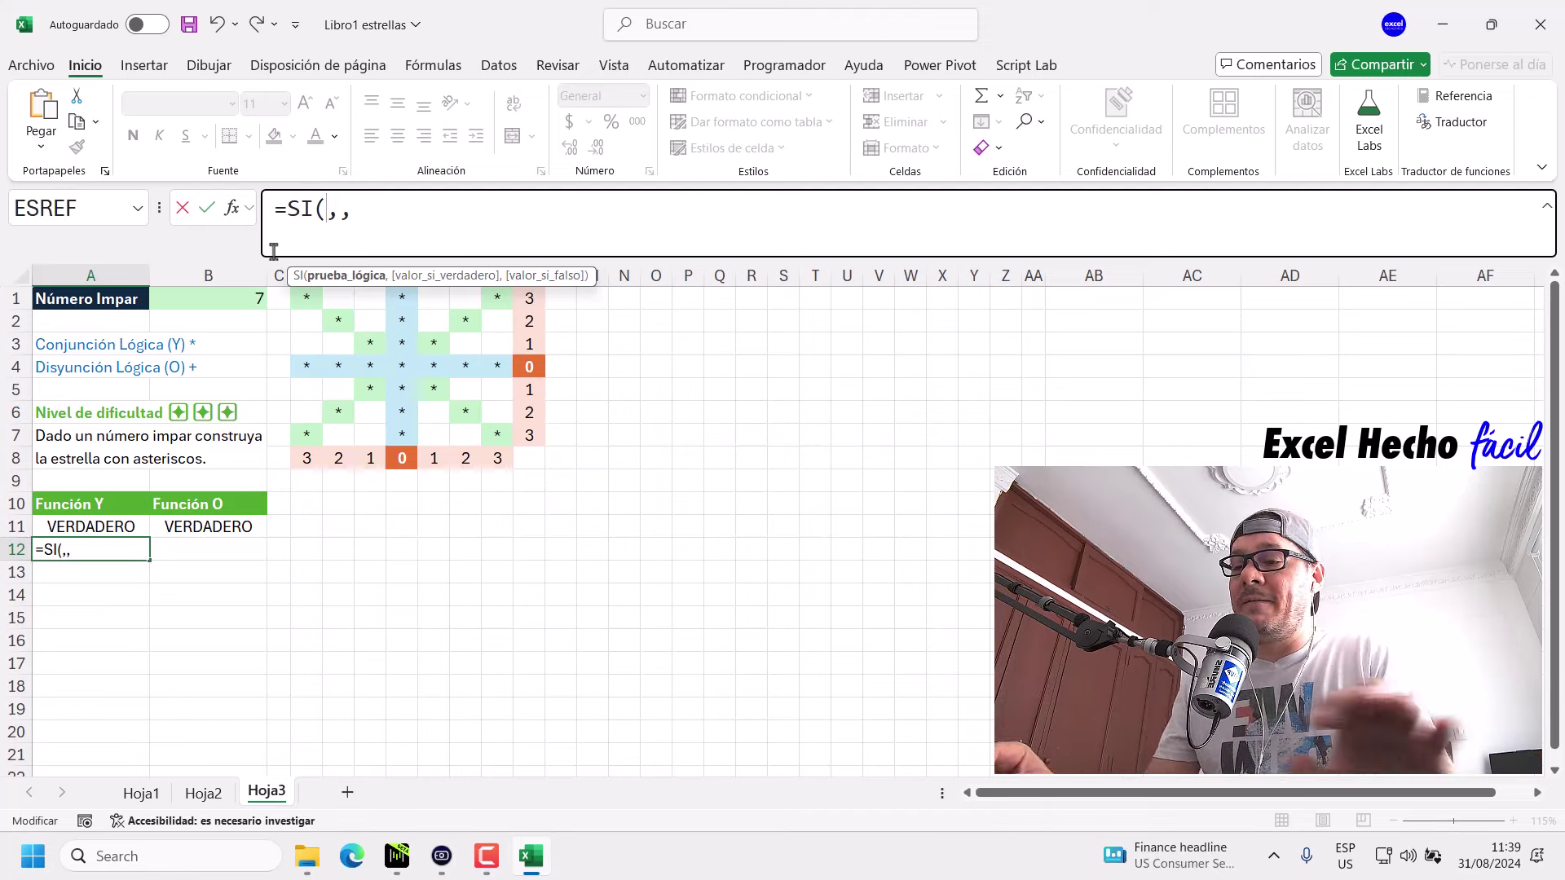
Type the comparisons (1=1) and (1=2) as the SI logical test.
type("()")
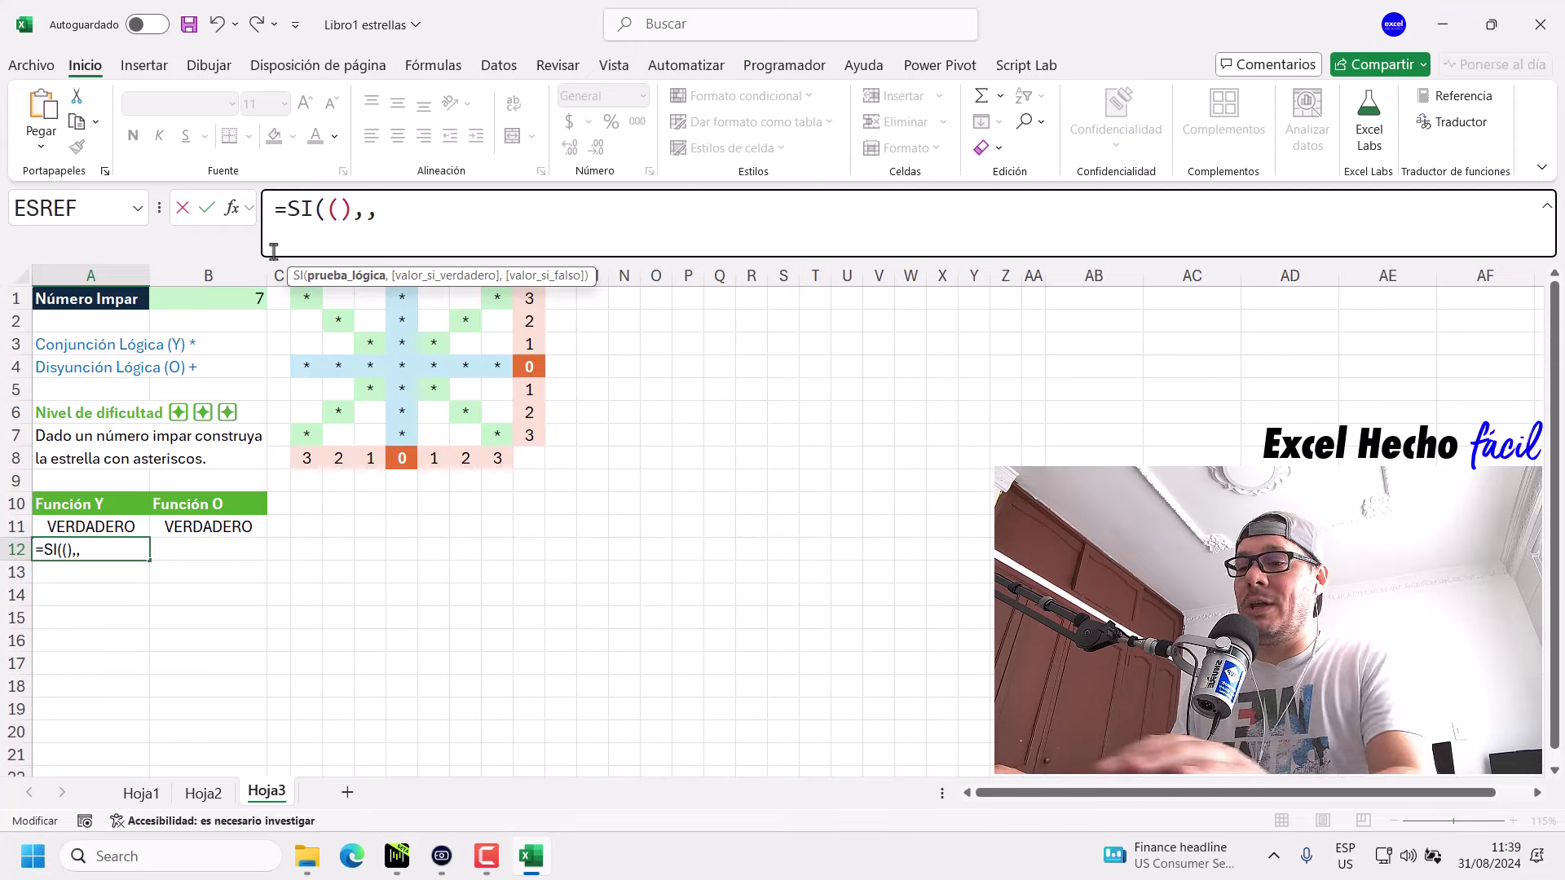
type("()")
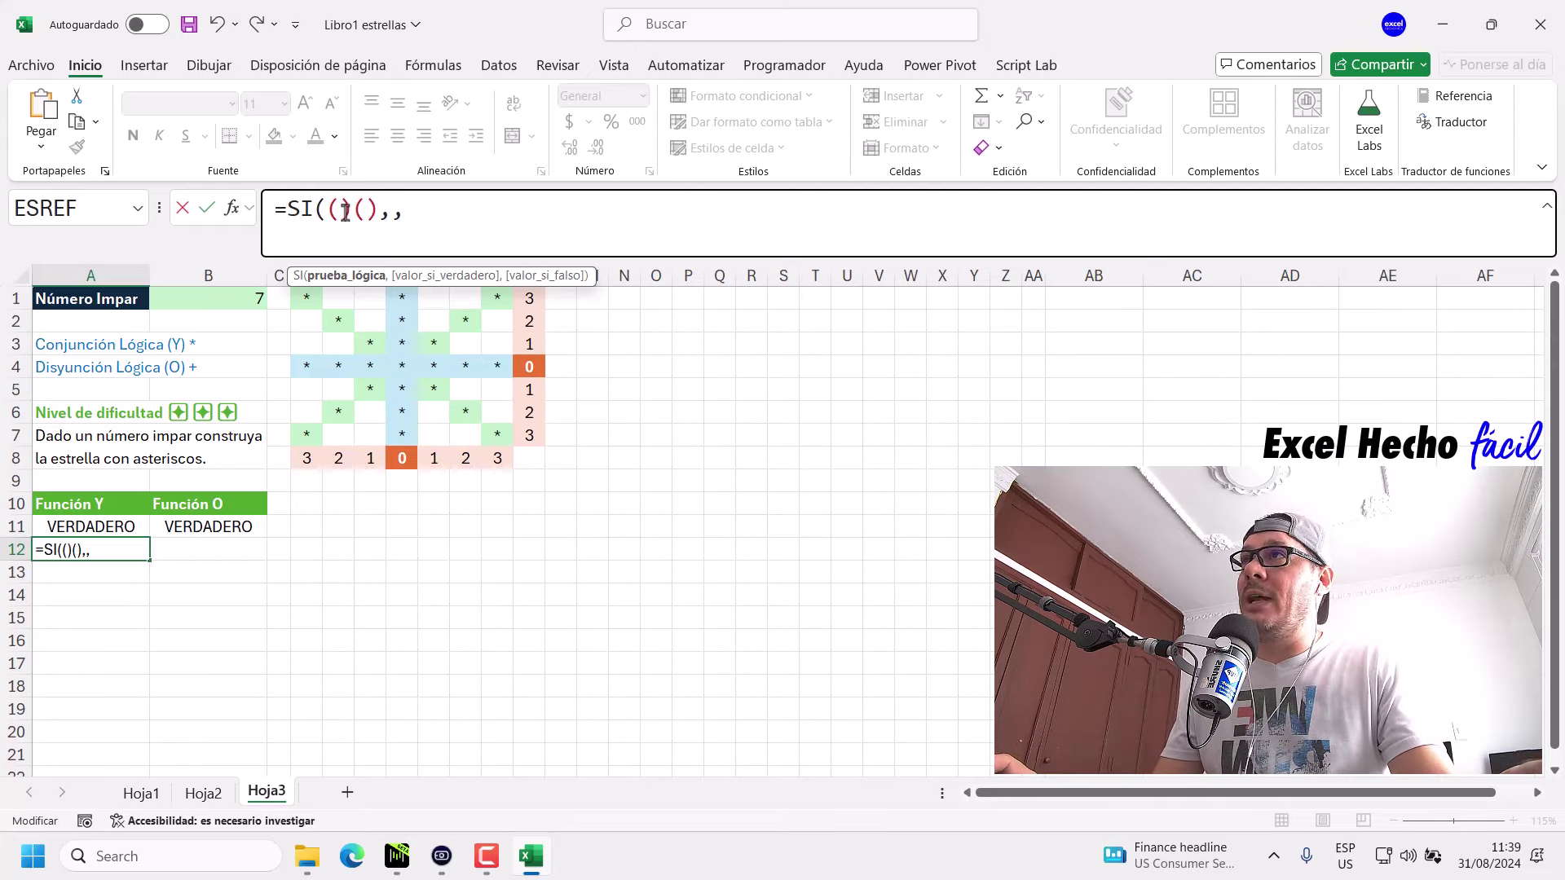
type("1=")
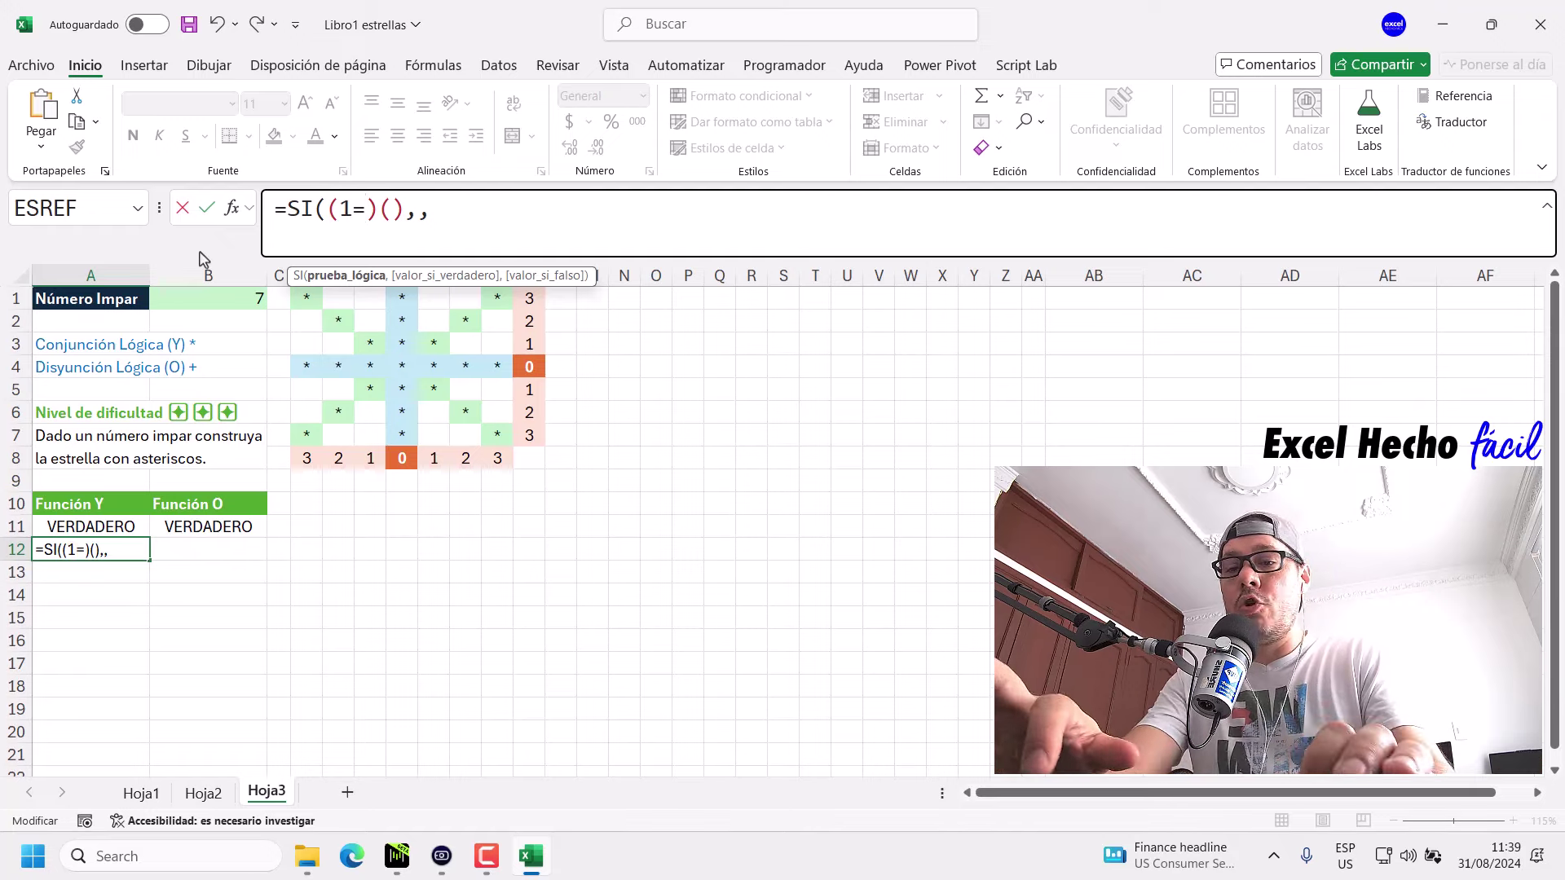
type("1")
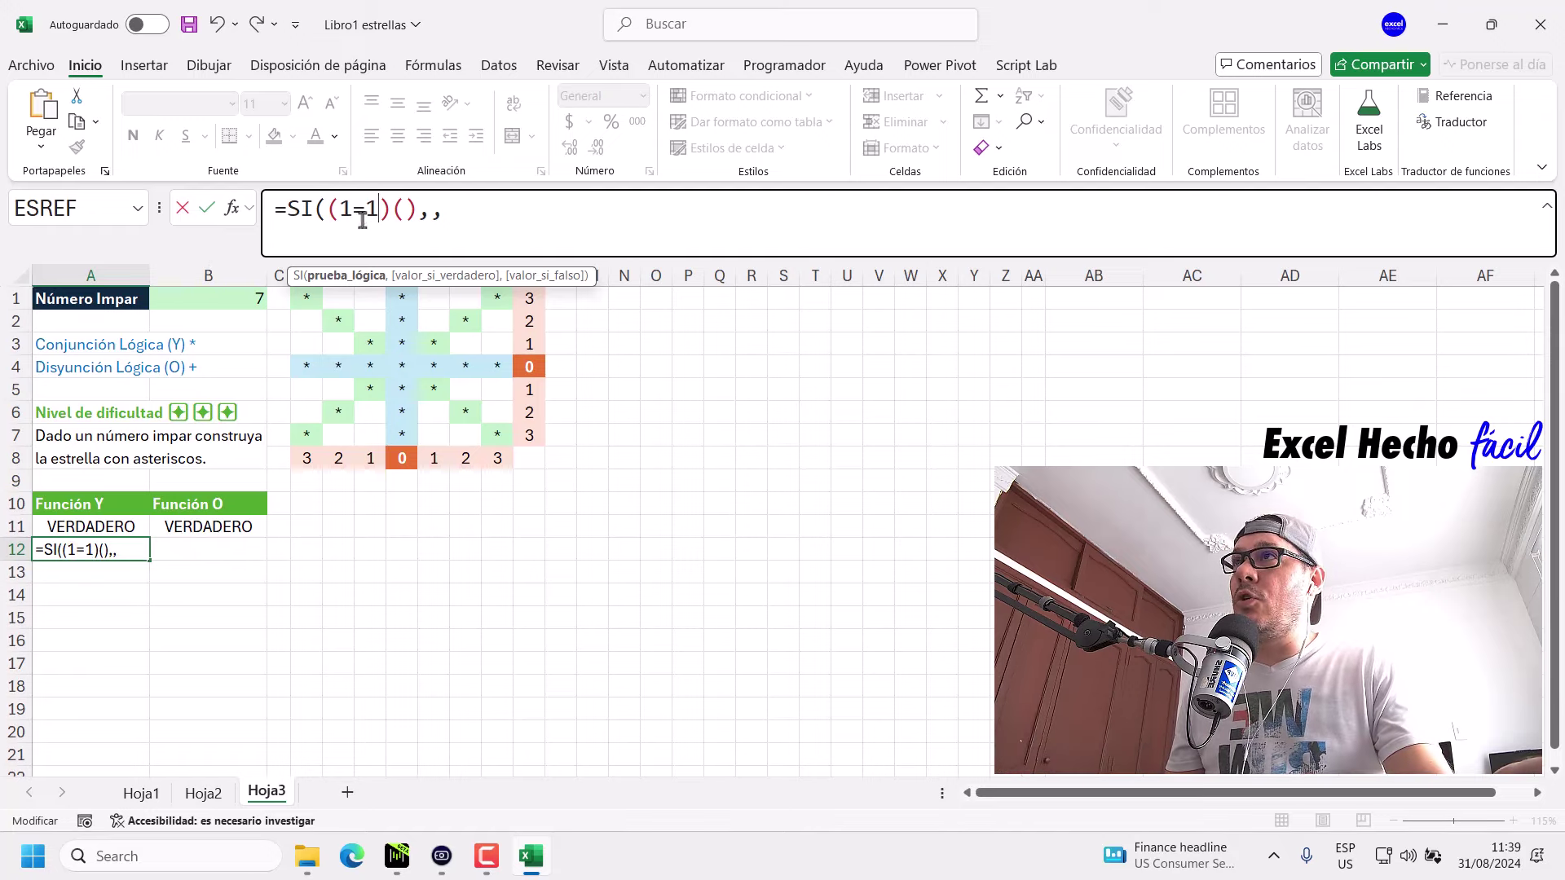
left_click(403, 208)
type("1")
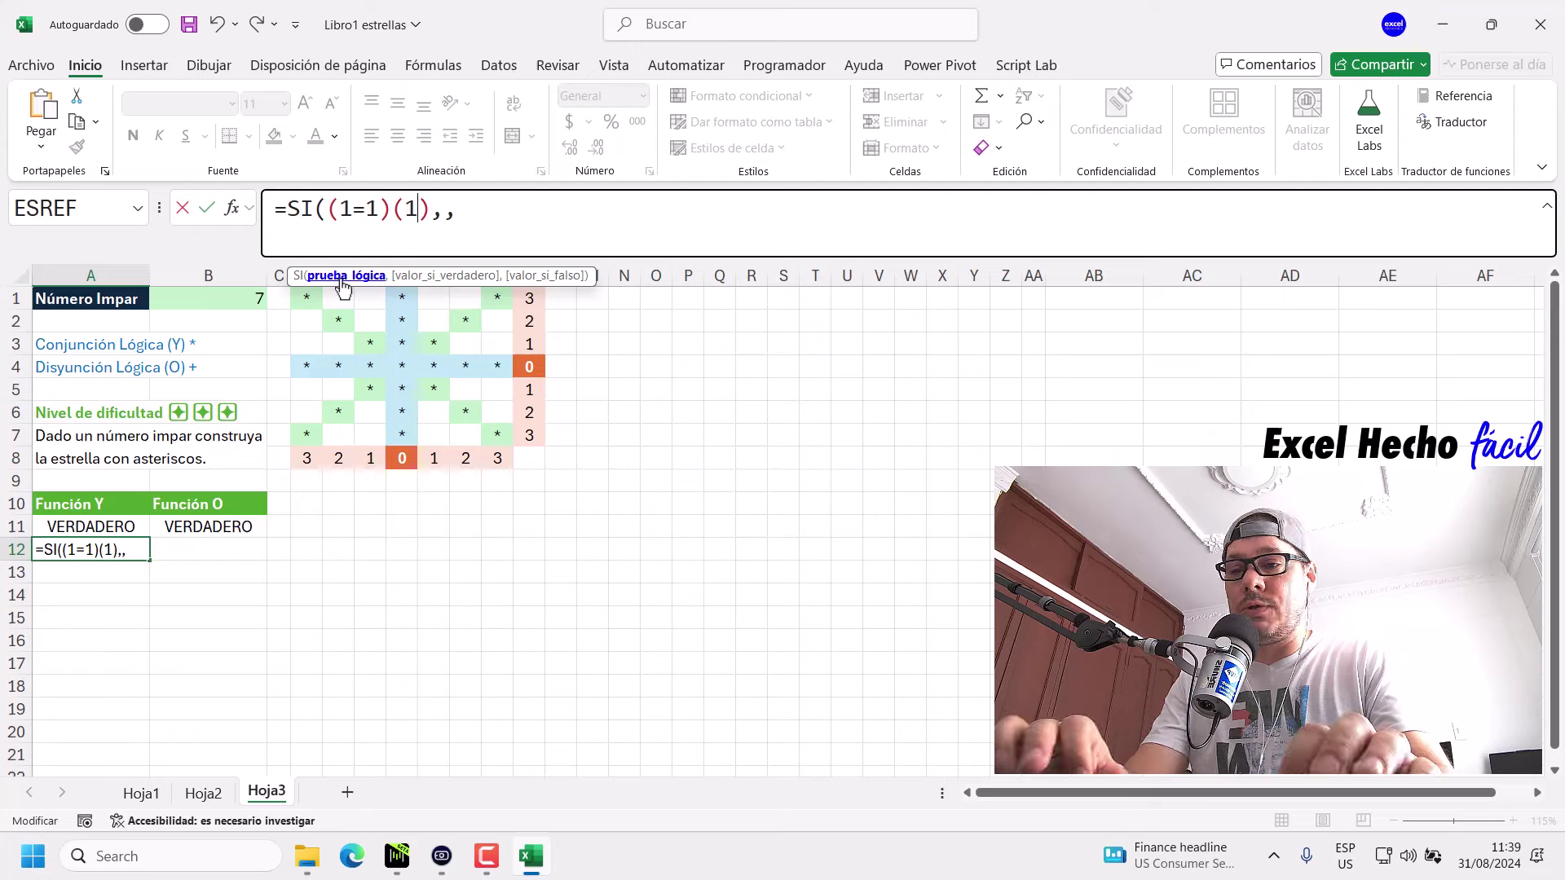
type("=2")
Preview (1=1) as VERDADERO and (1=2) as FALSO with F9, undoing each preview.
left_click_drag(390, 215, 337, 217)
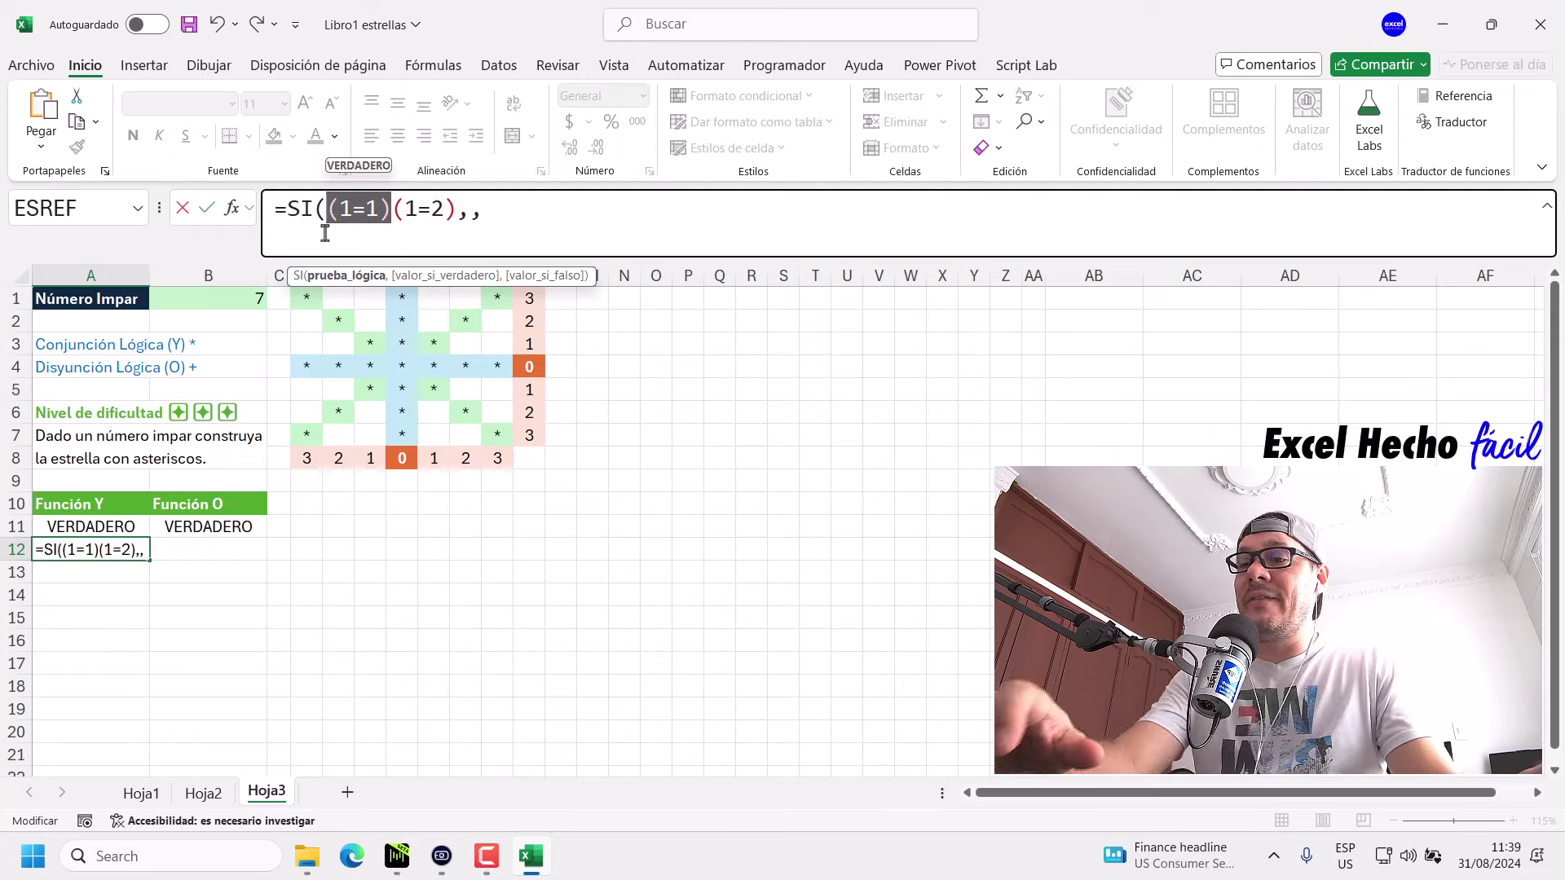
key("F9")
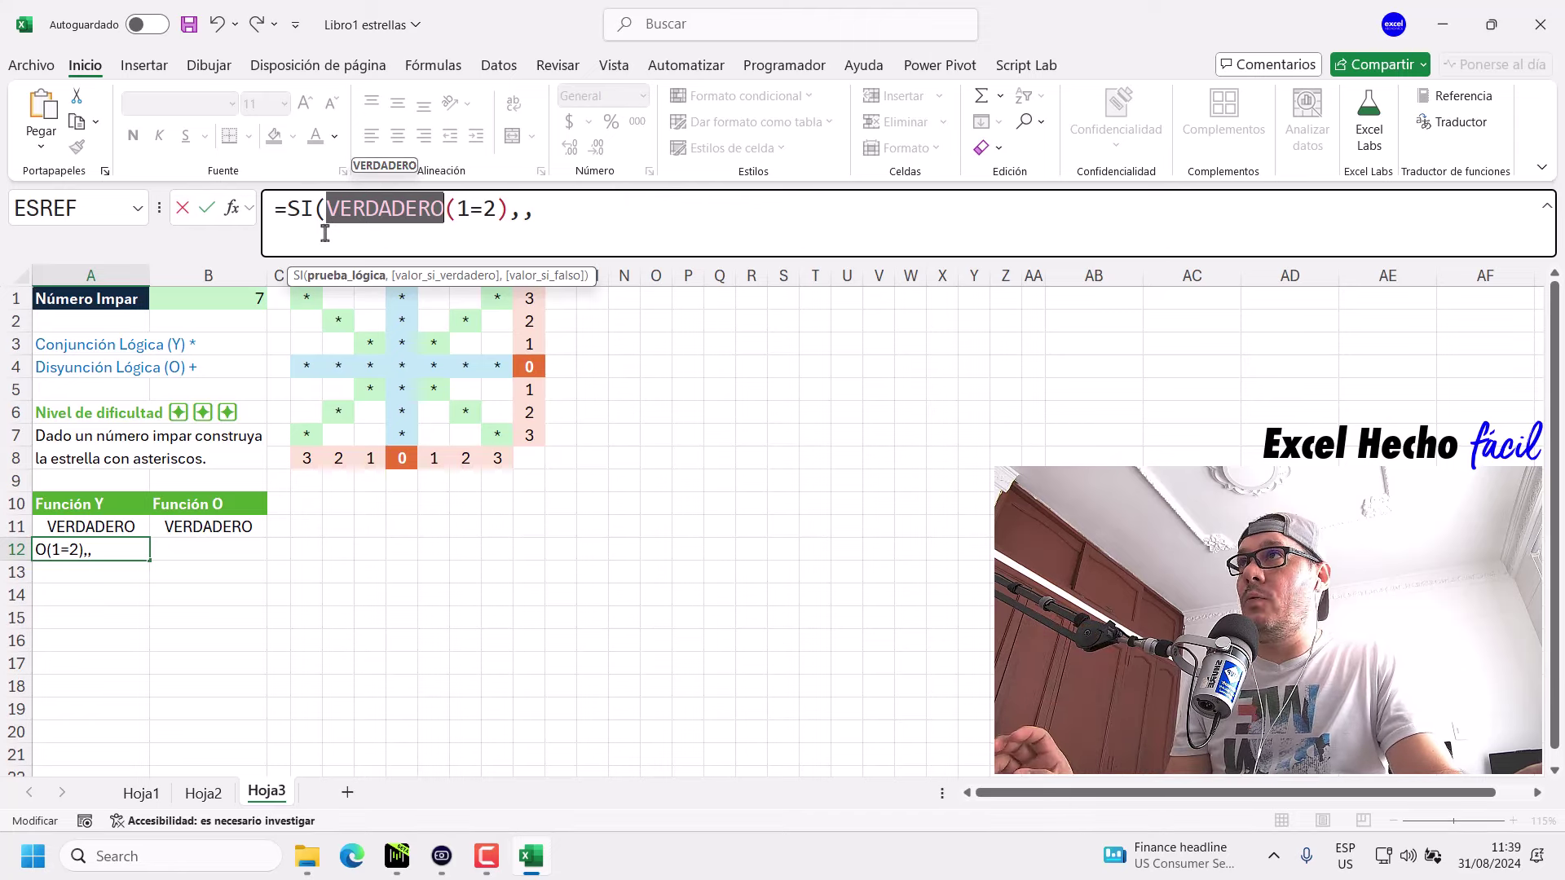
key("ctrl+z")
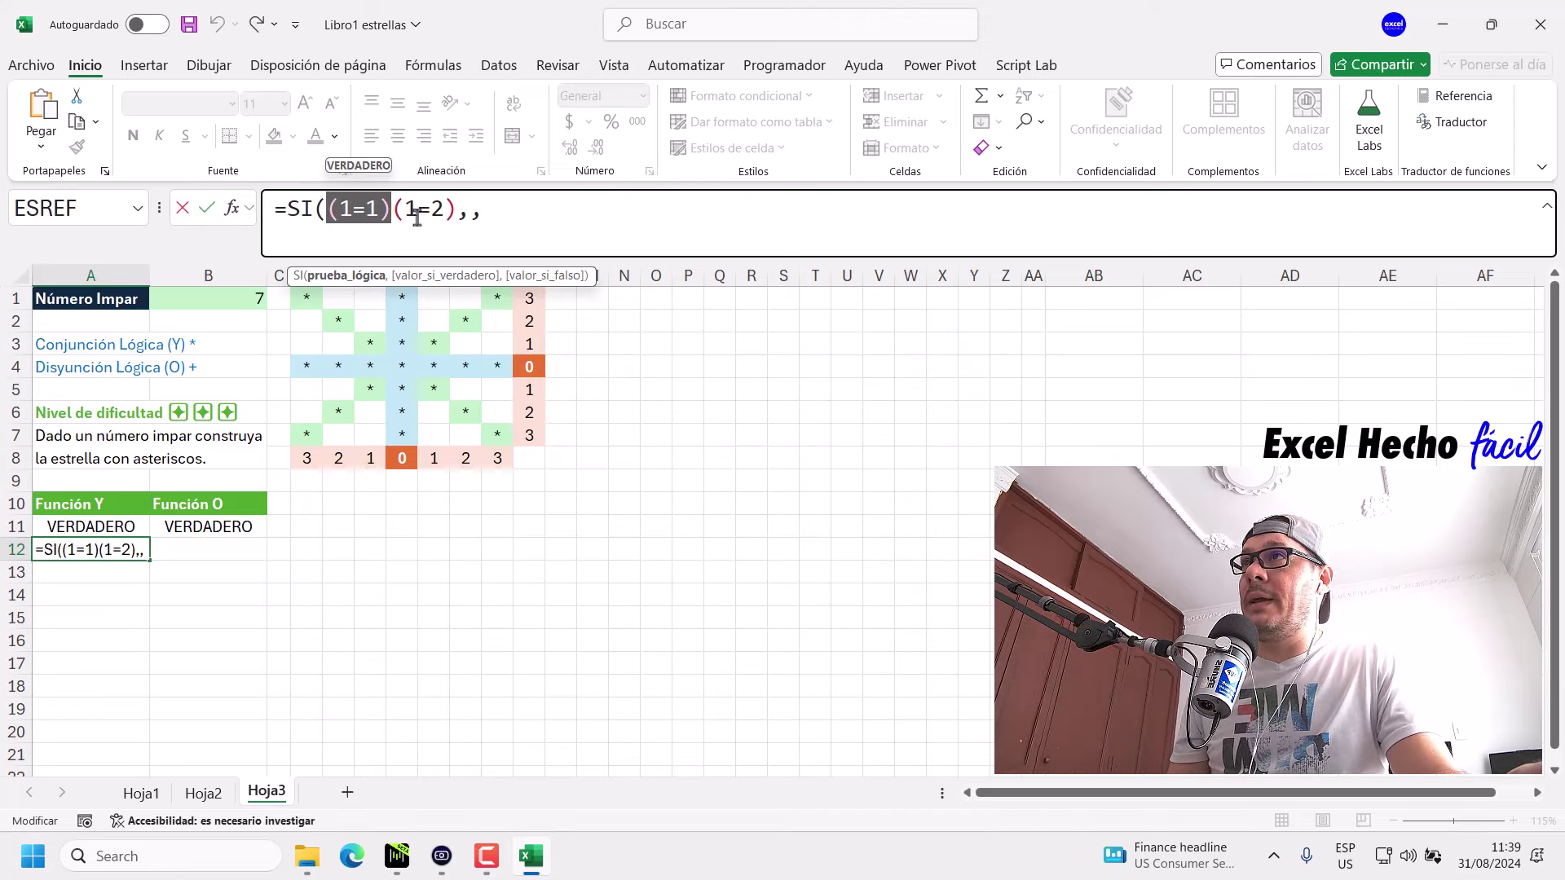
left_click_drag(455, 210, 396, 209)
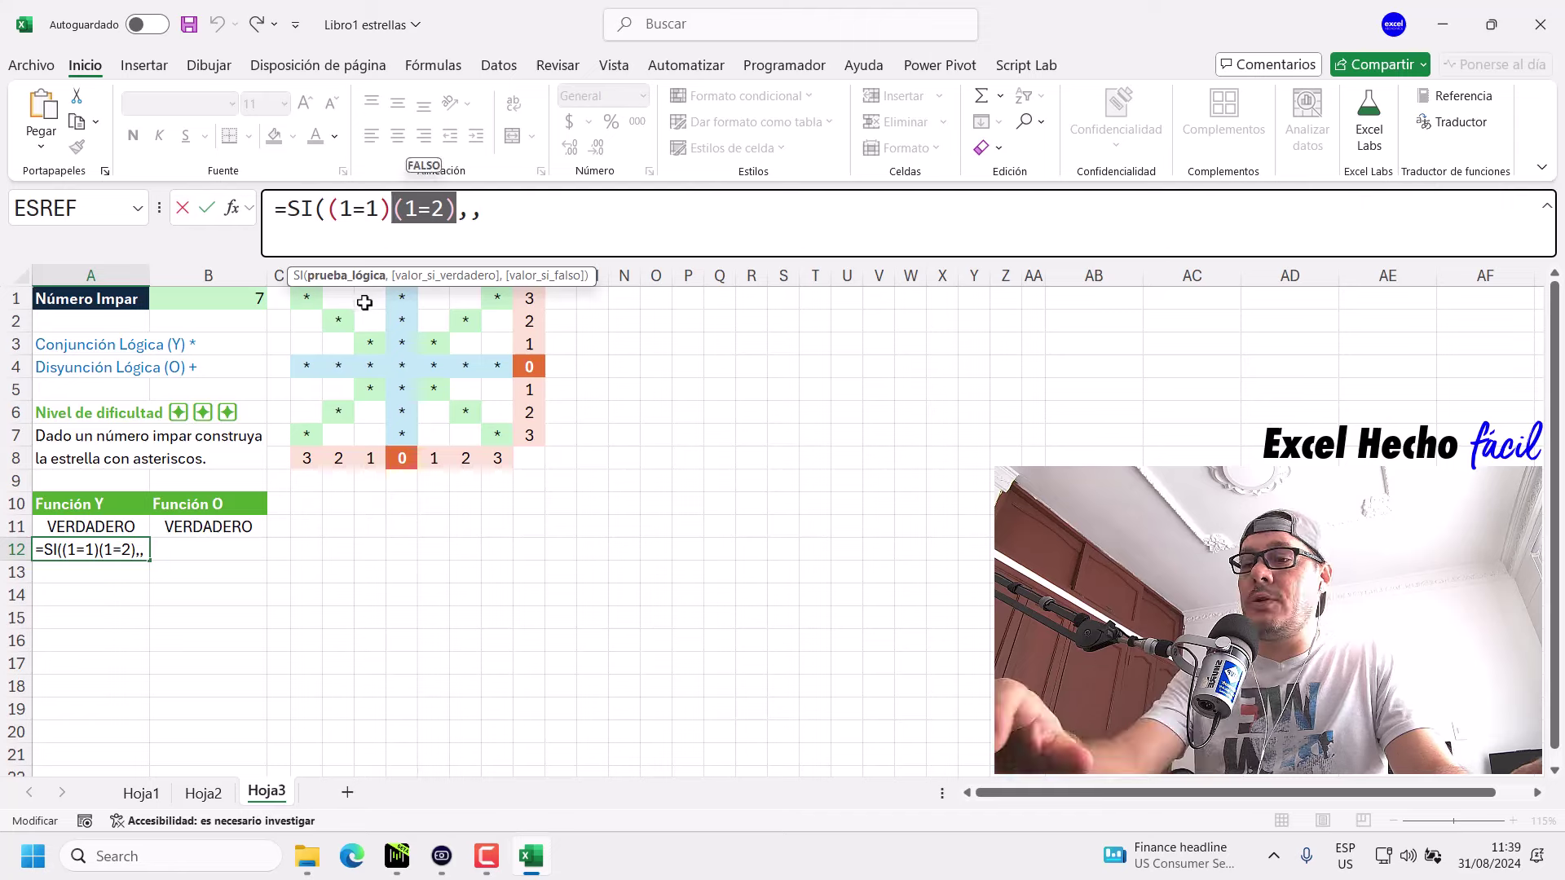
key("F9")
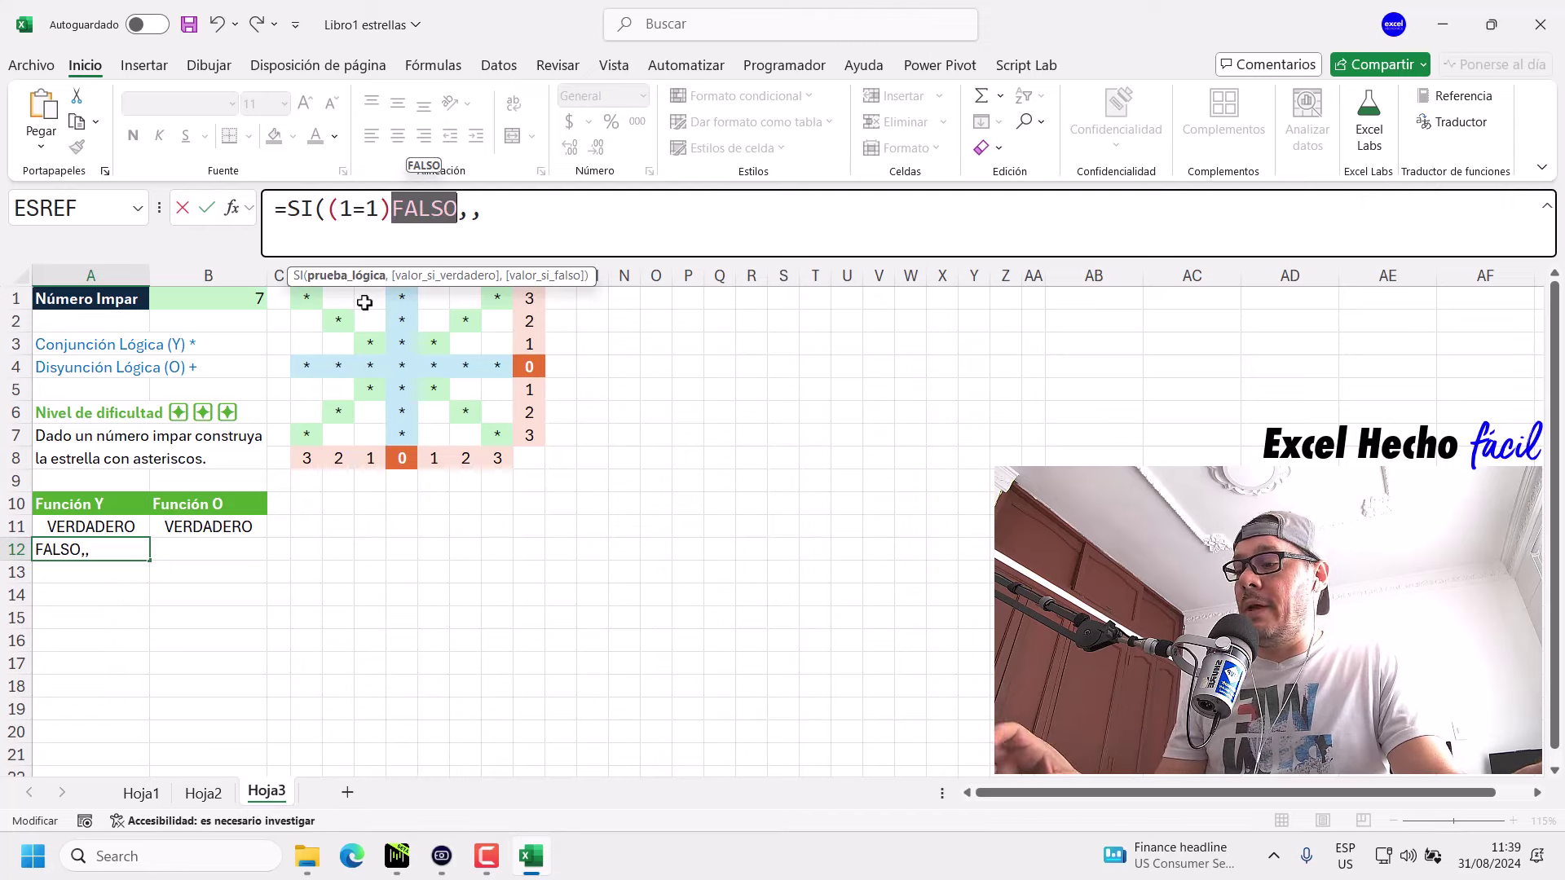
key("ctrl+z")
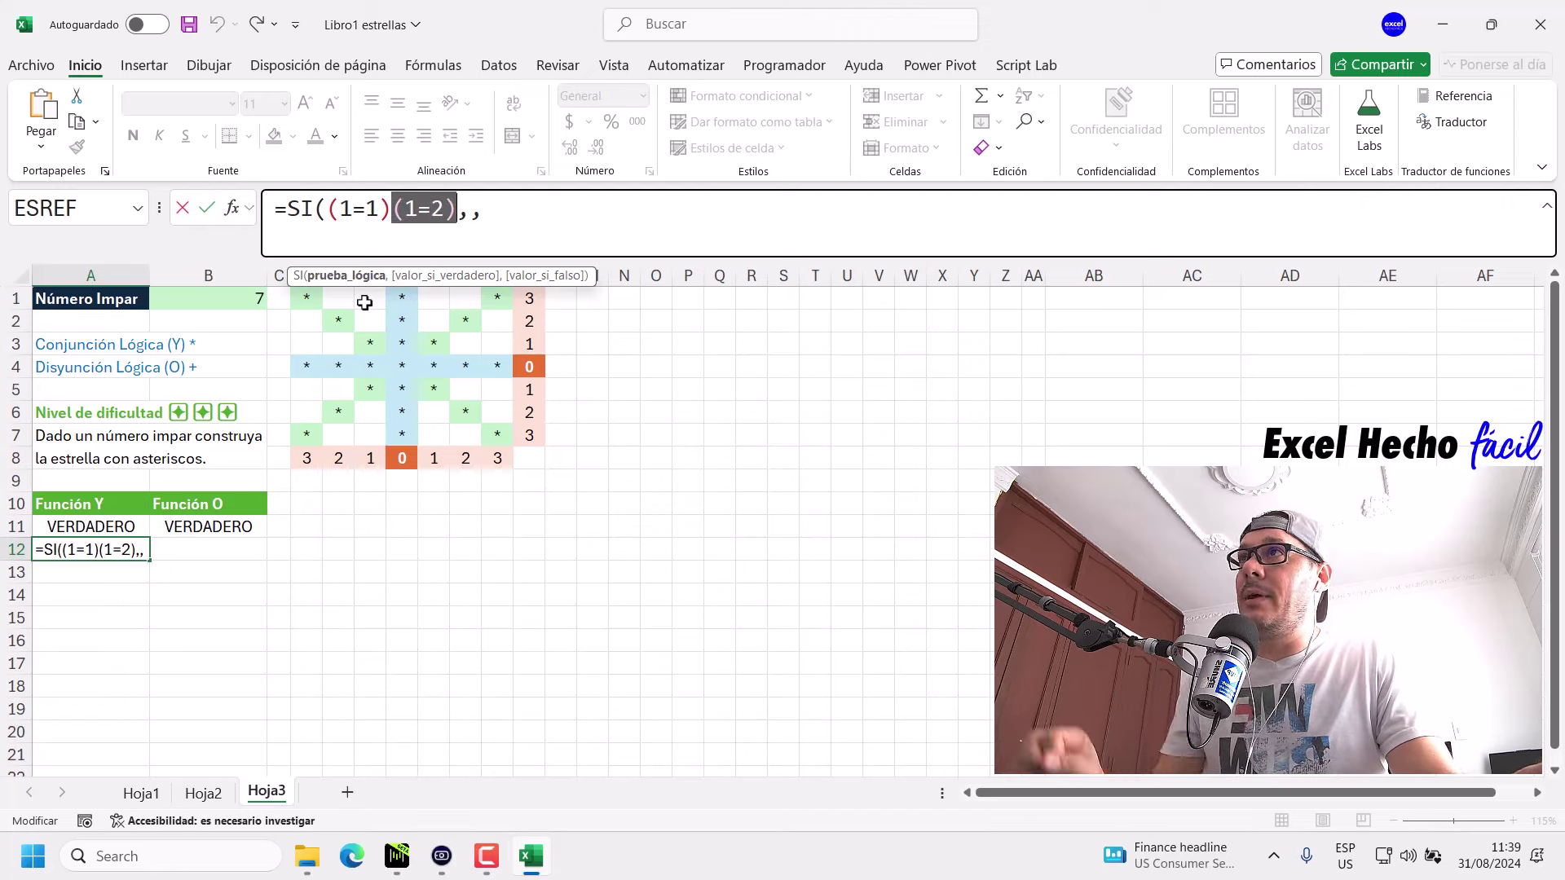
left_click(387, 209)
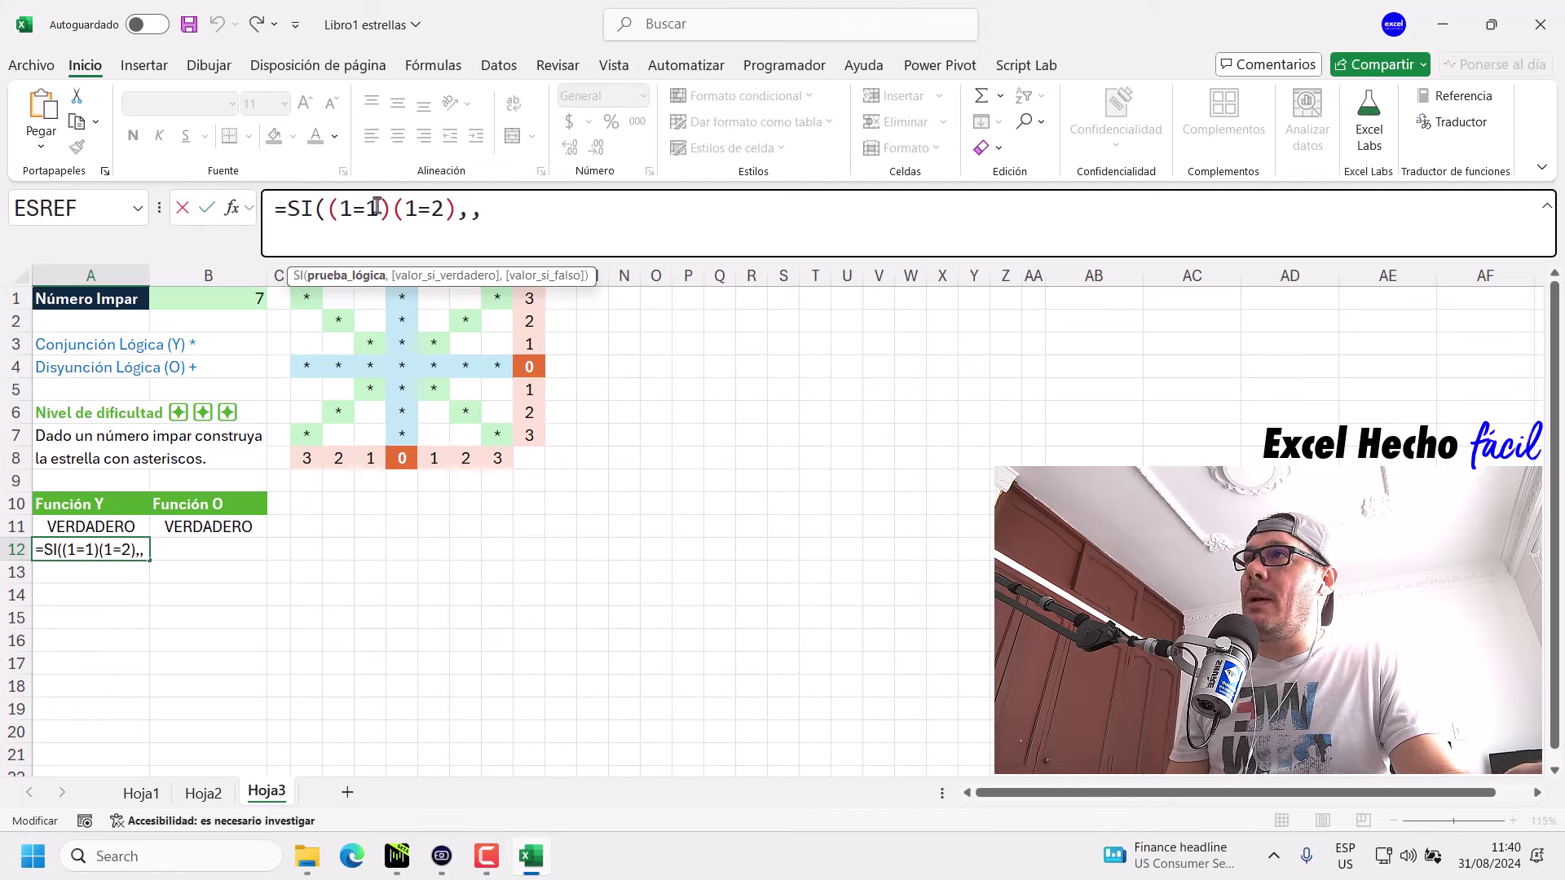
Insert * between the comparisons and add -- before (1=1), previewing it as 1.
type("*")
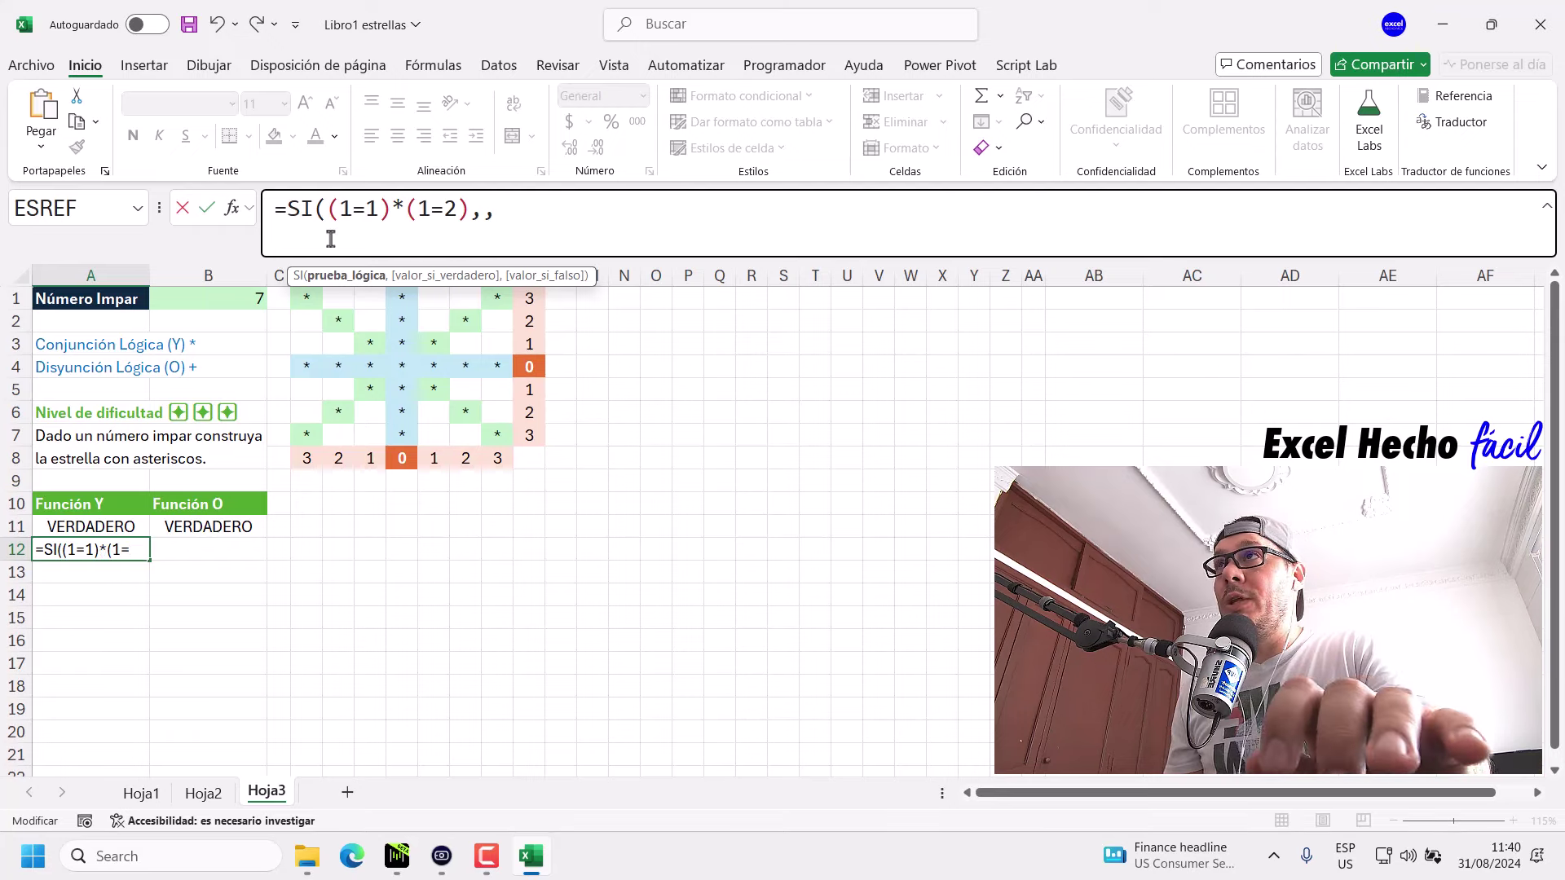
left_click_drag(330, 211, 396, 208)
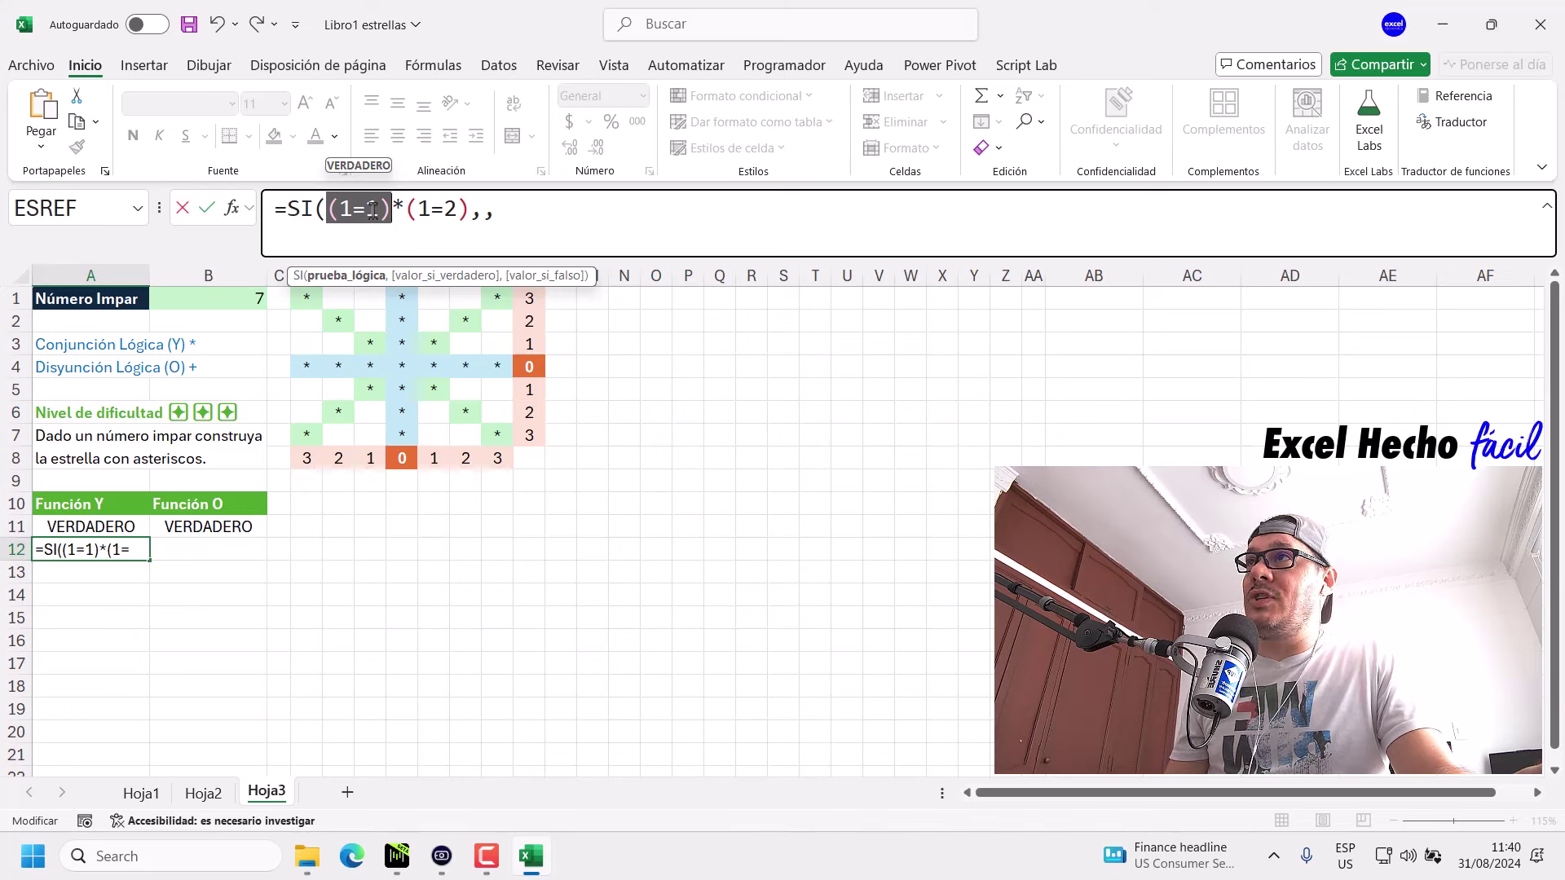
left_click(325, 211)
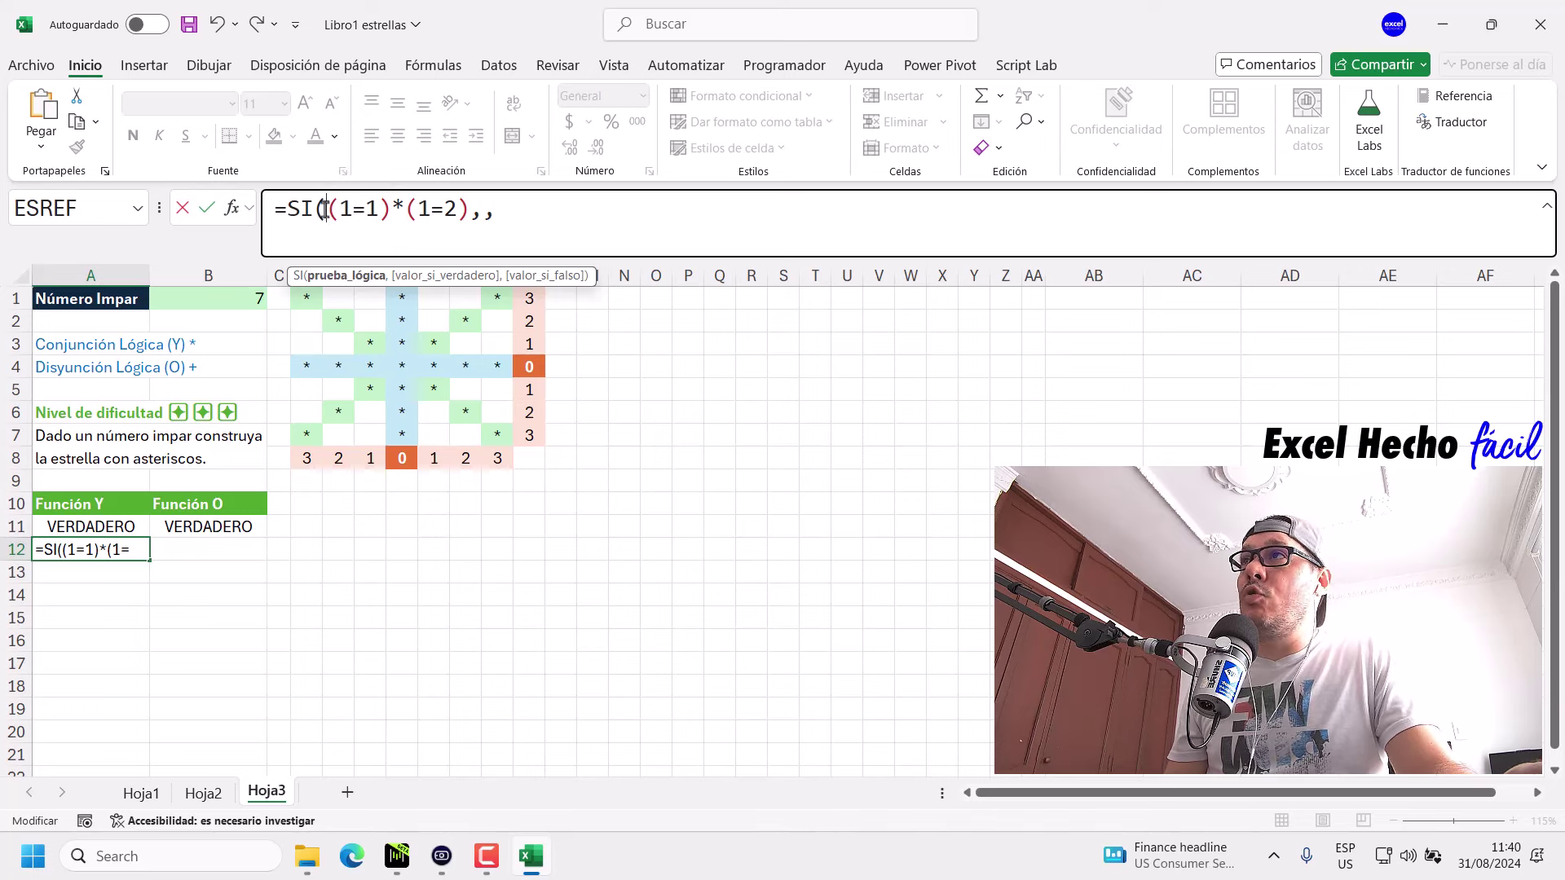
type("--")
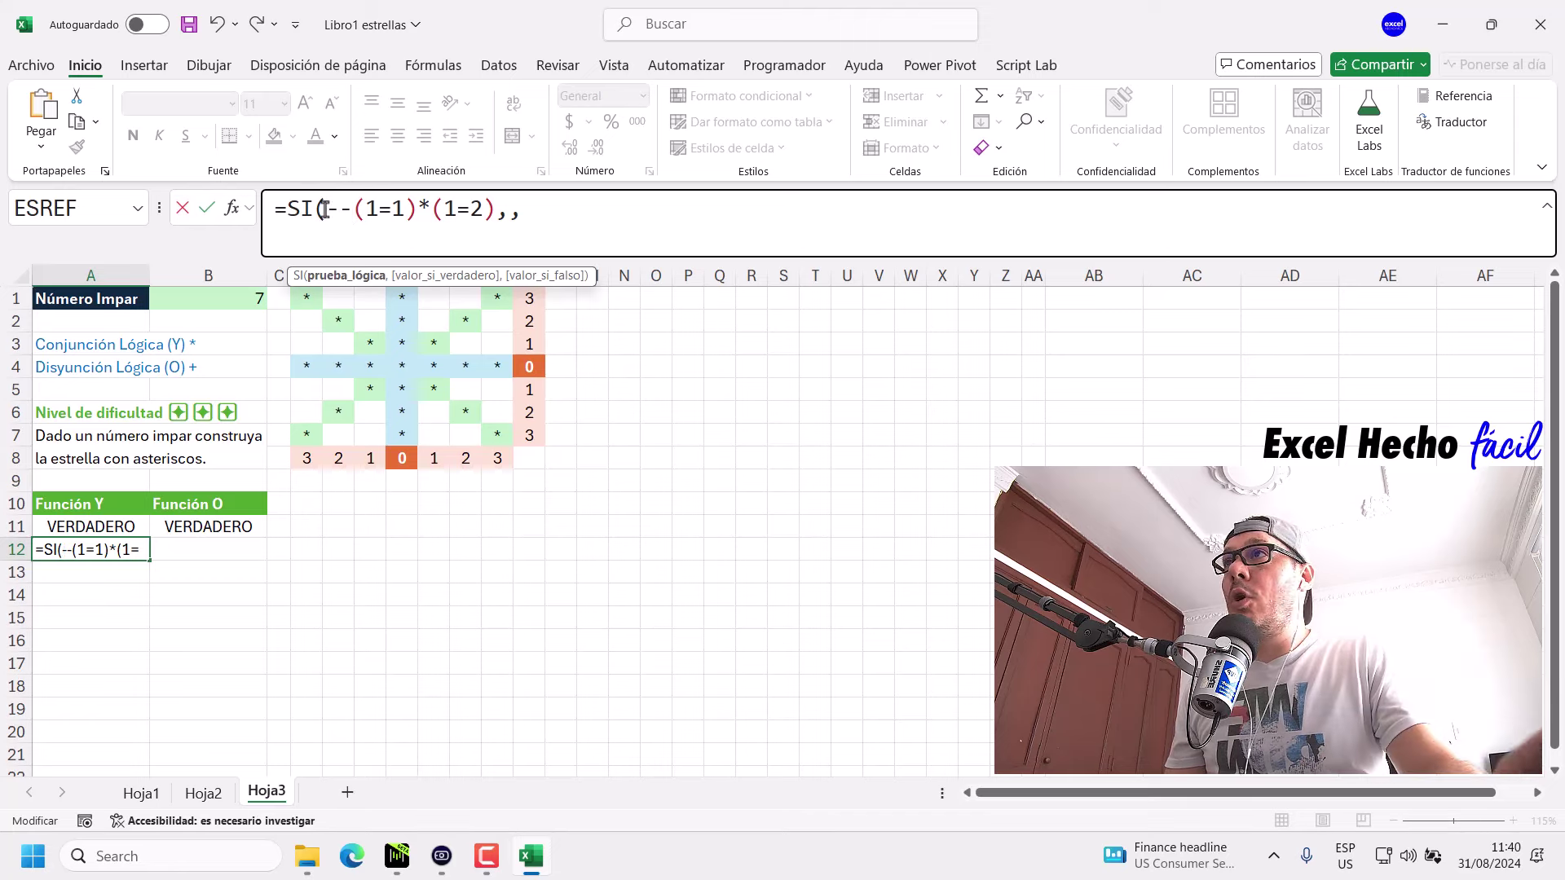
left_click_drag(418, 210, 326, 220)
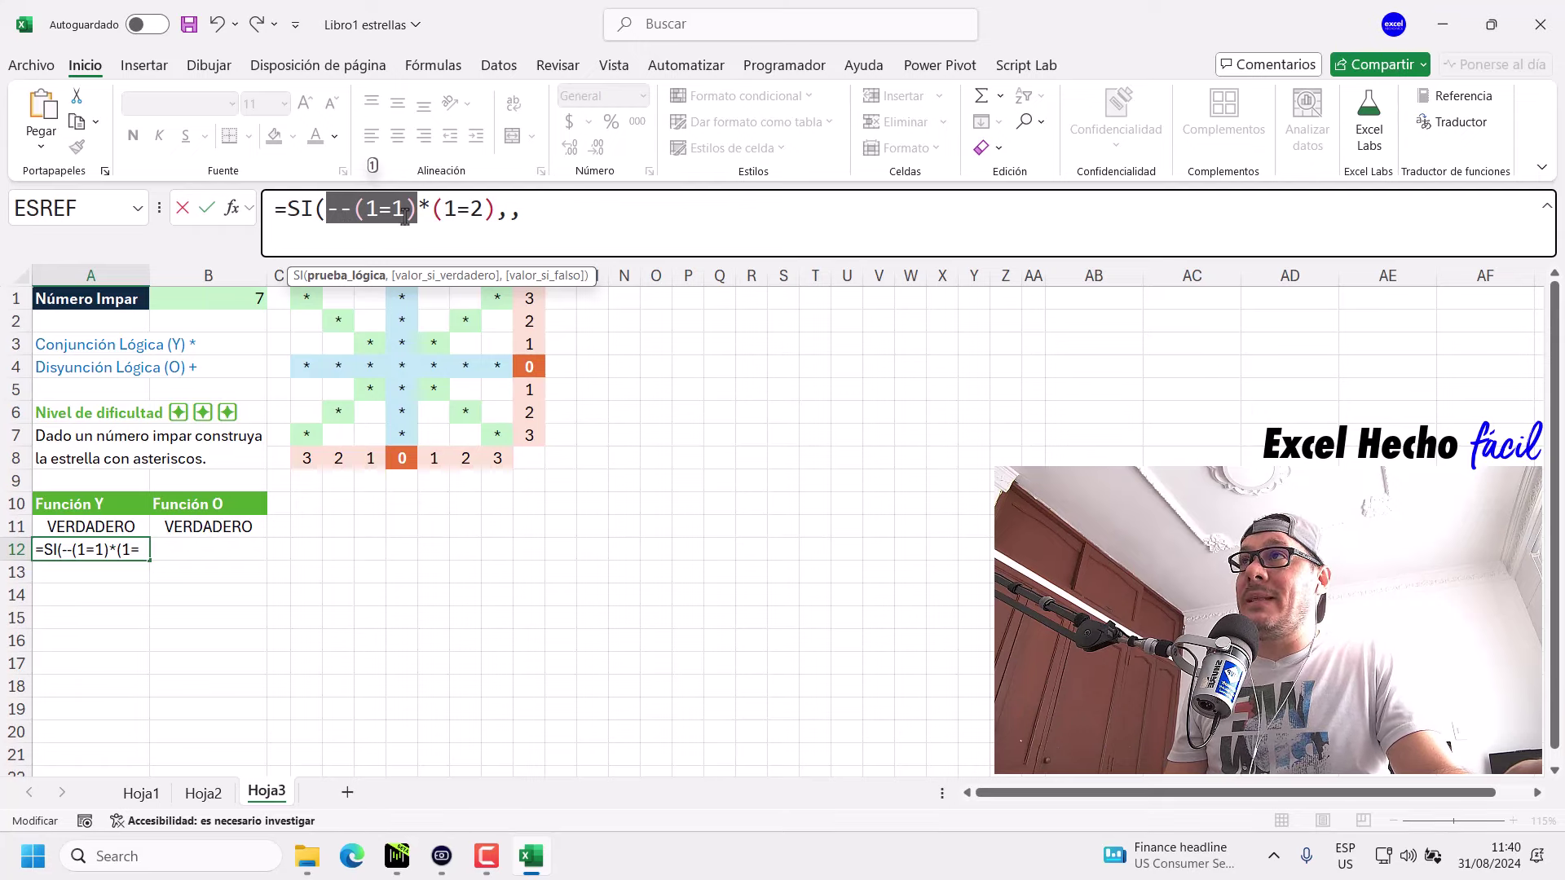
key("F9")
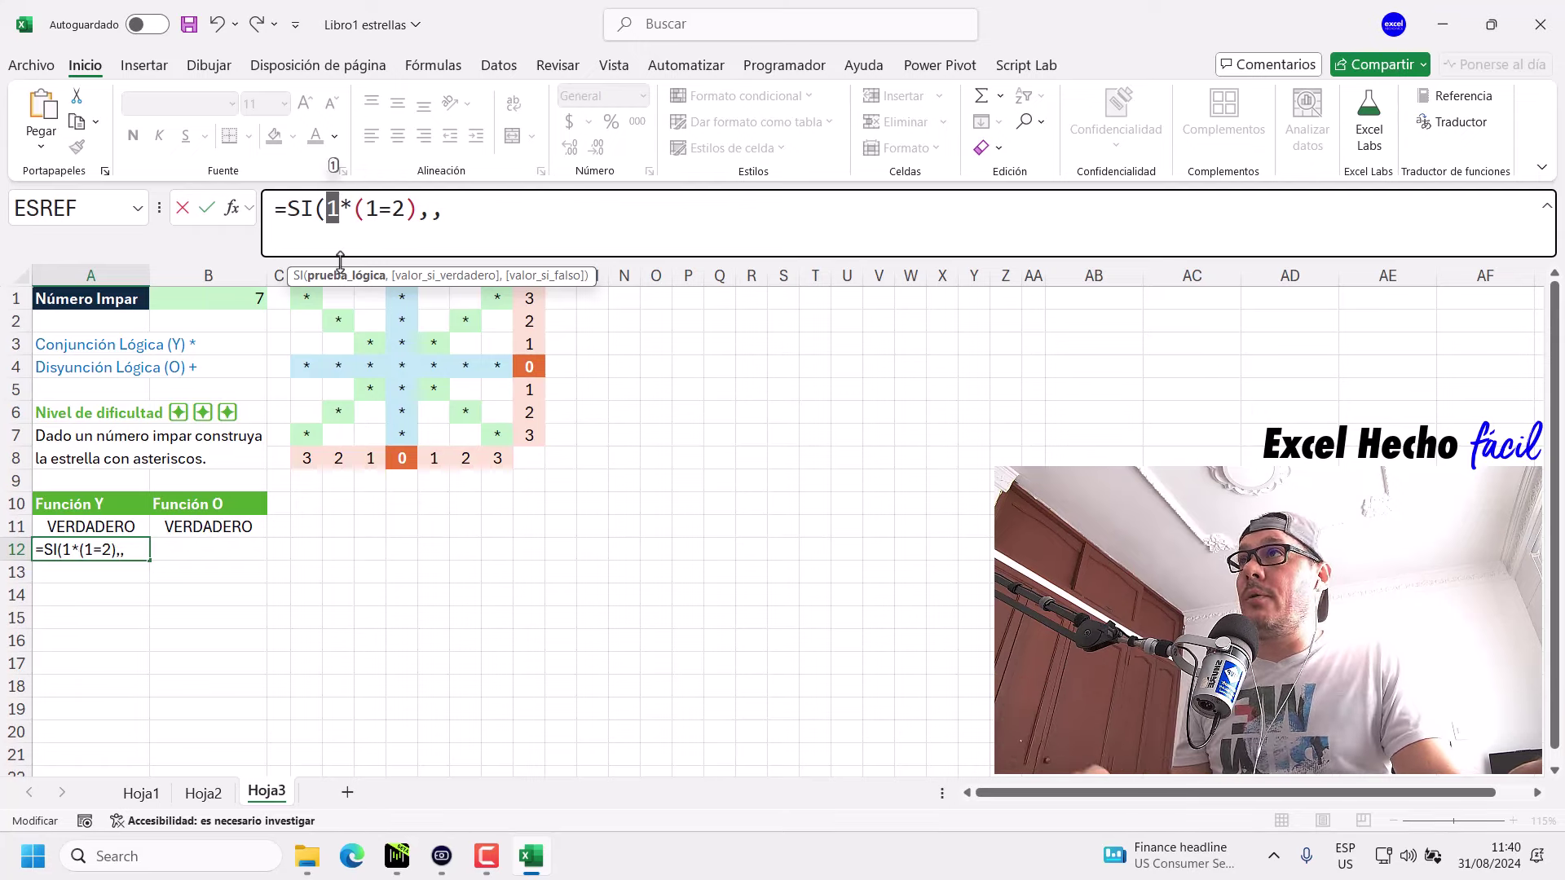
key("ctrl+z")
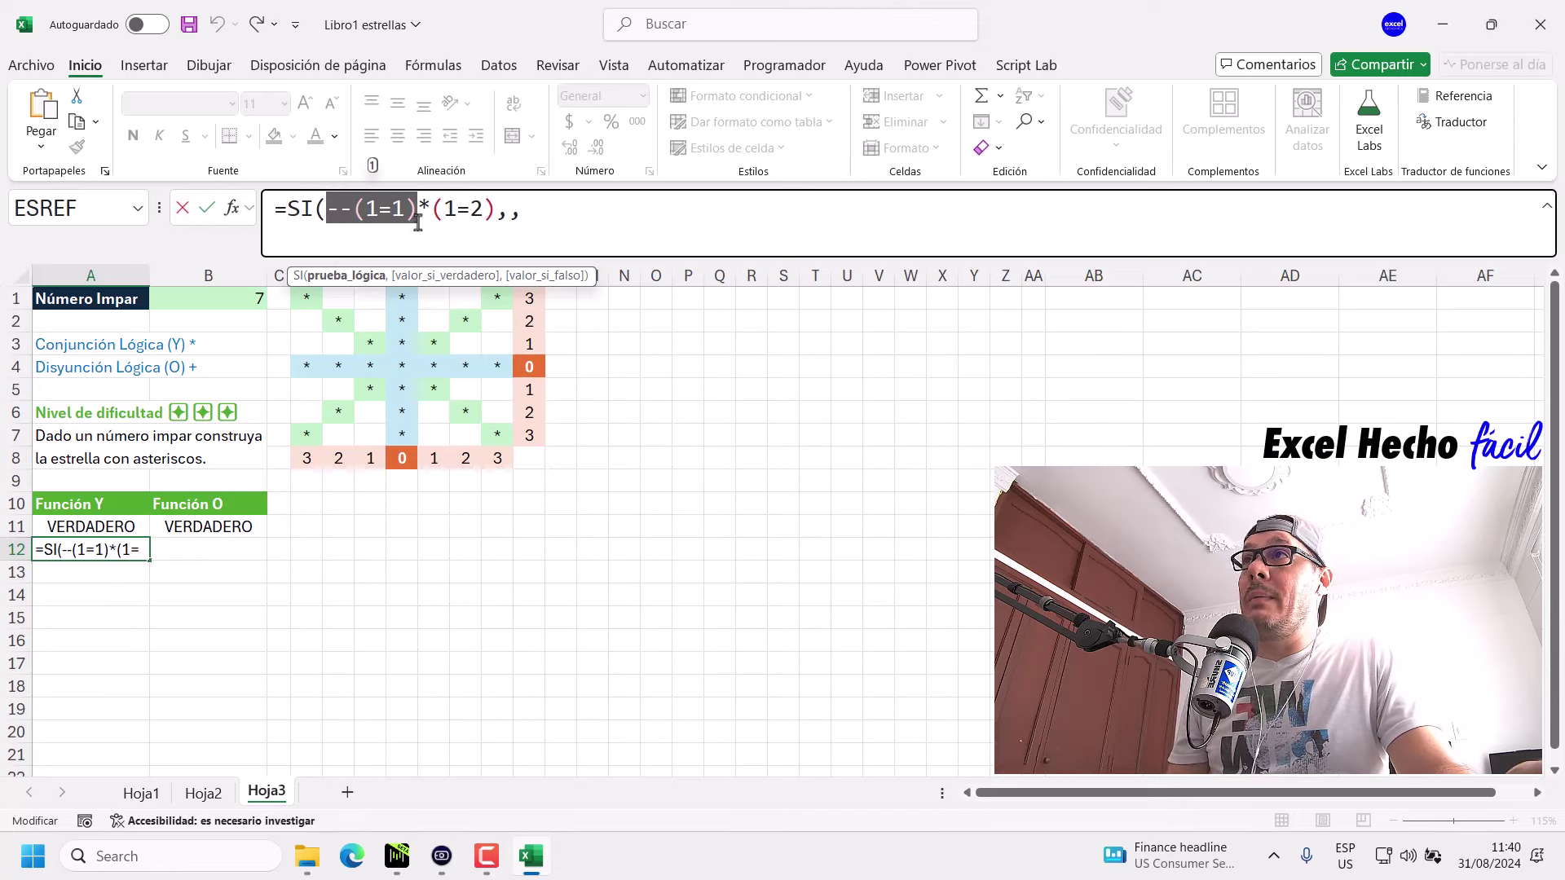
Add -- before (1=2) and preview that it evaluates to 0.
left_click(432, 211)
type("--")
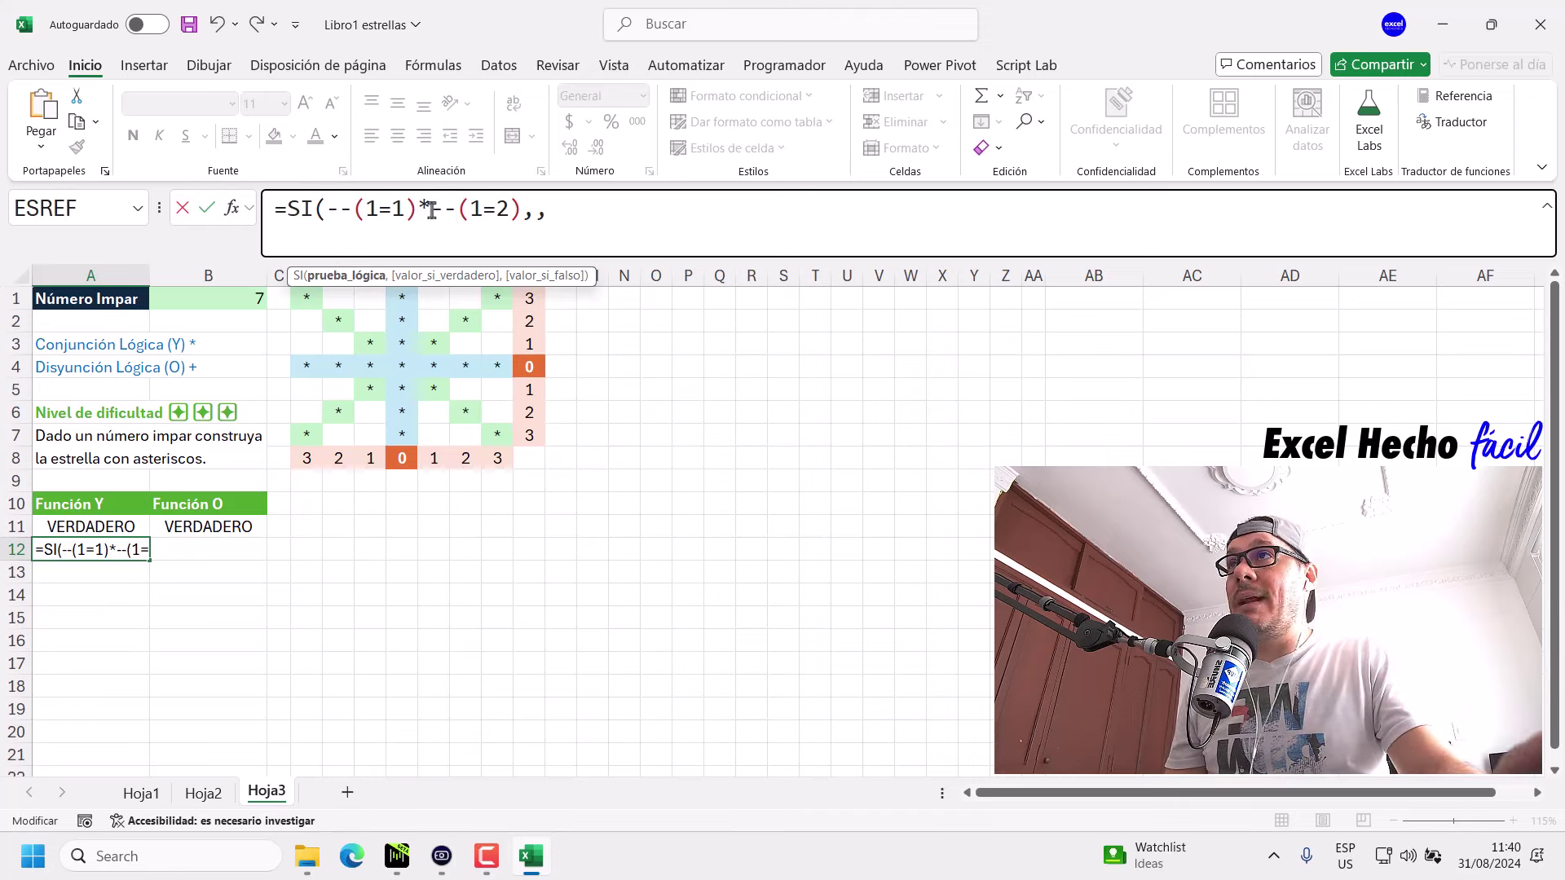
left_click_drag(520, 211, 425, 210)
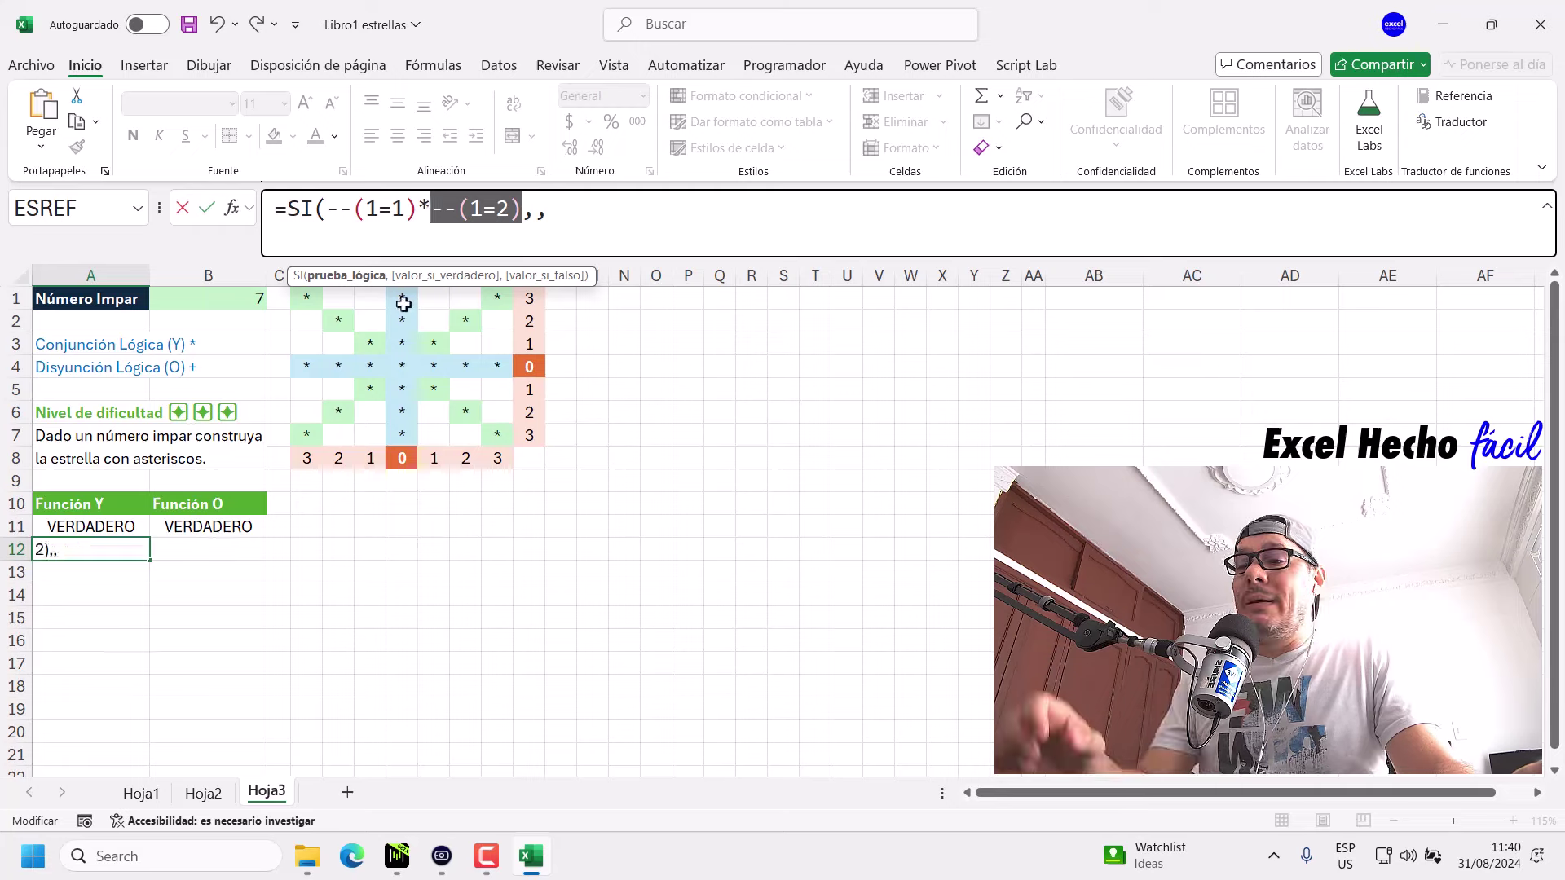
key("F9")
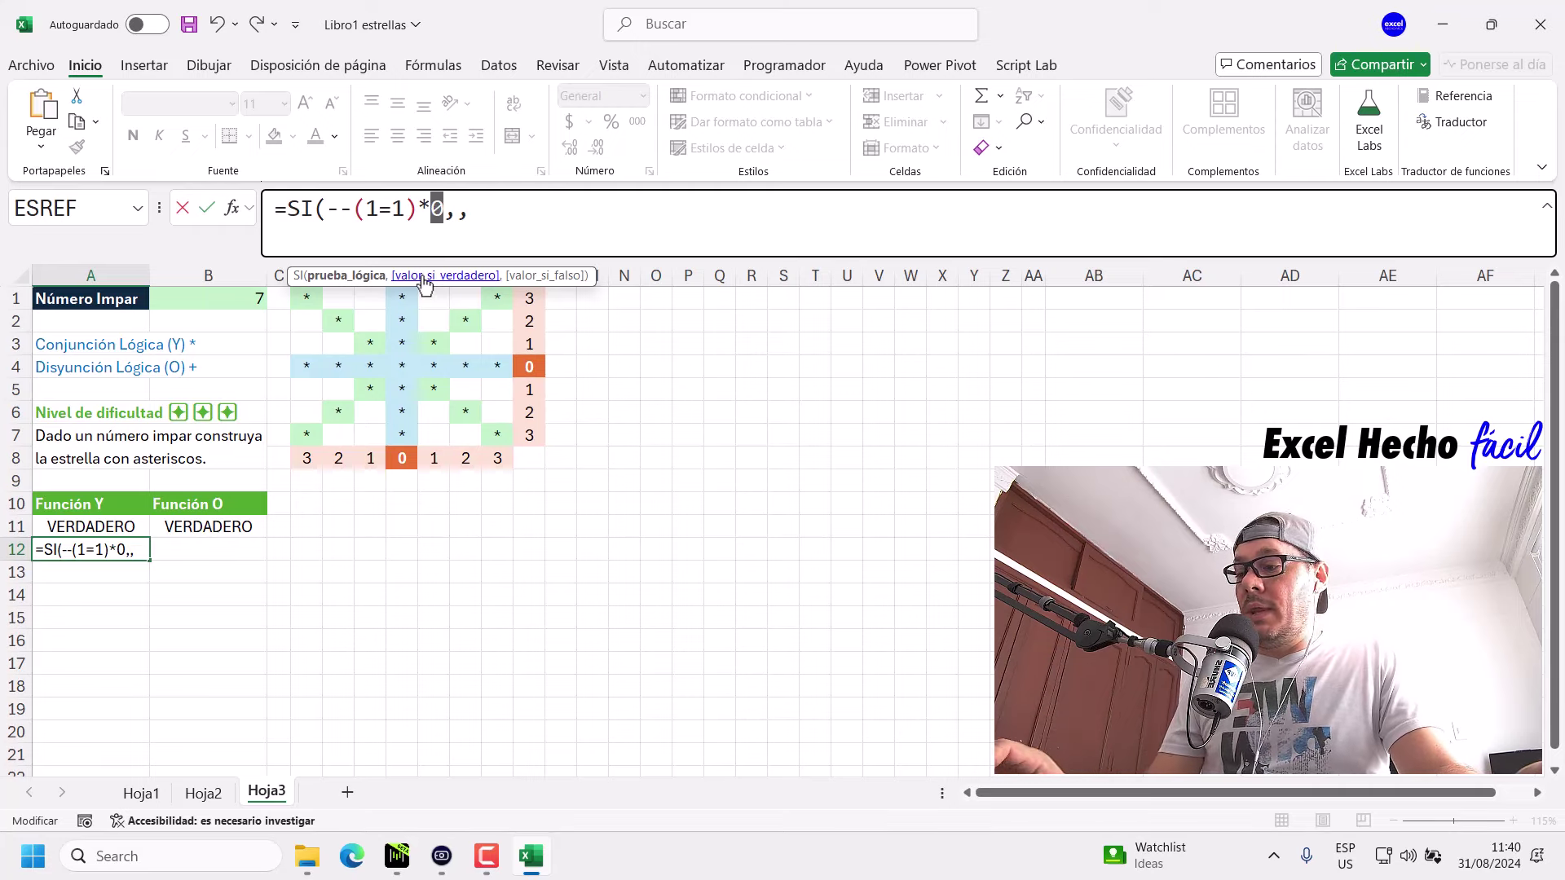
key("ctrl+z")
Delete both double negations so the test reads (1=1)*(1=2).
left_click_drag(358, 210, 320, 210)
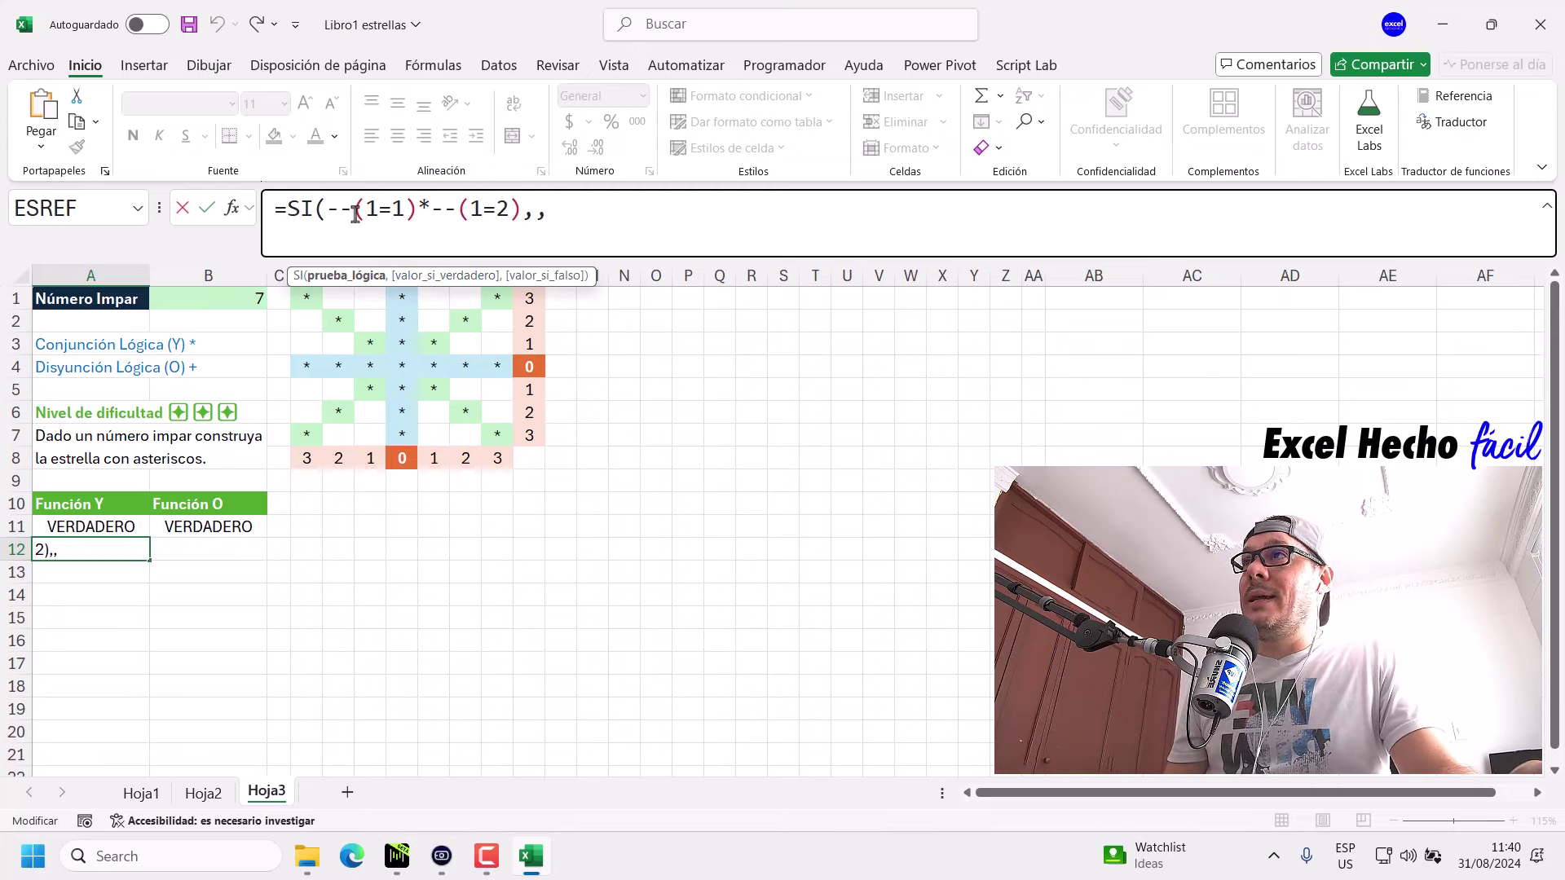
key("Delete")
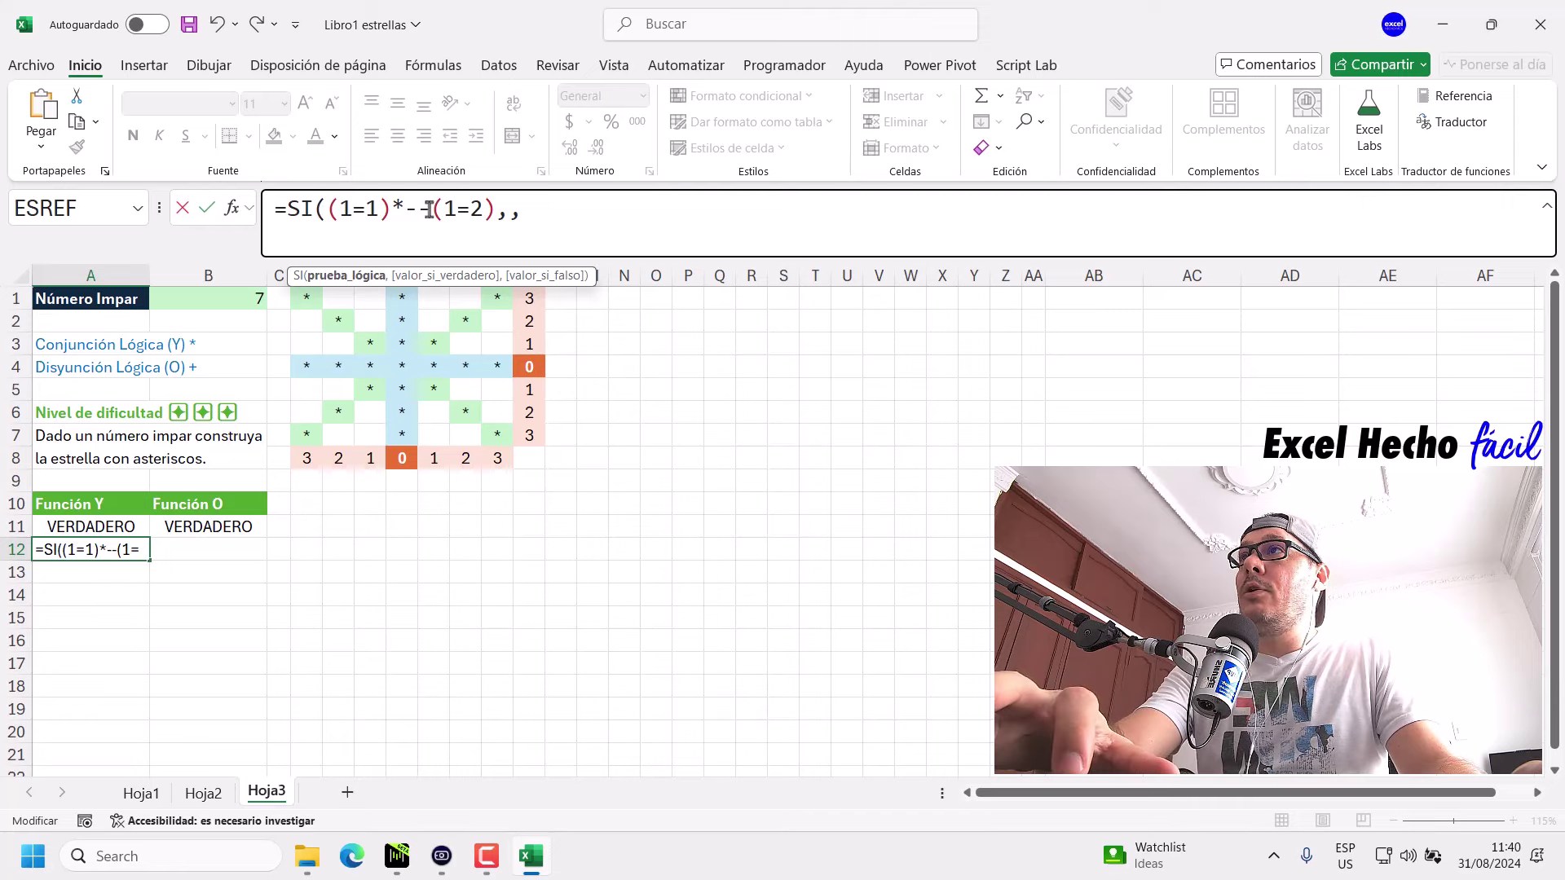
left_click_drag(432, 211, 326, 212)
key("Delete")
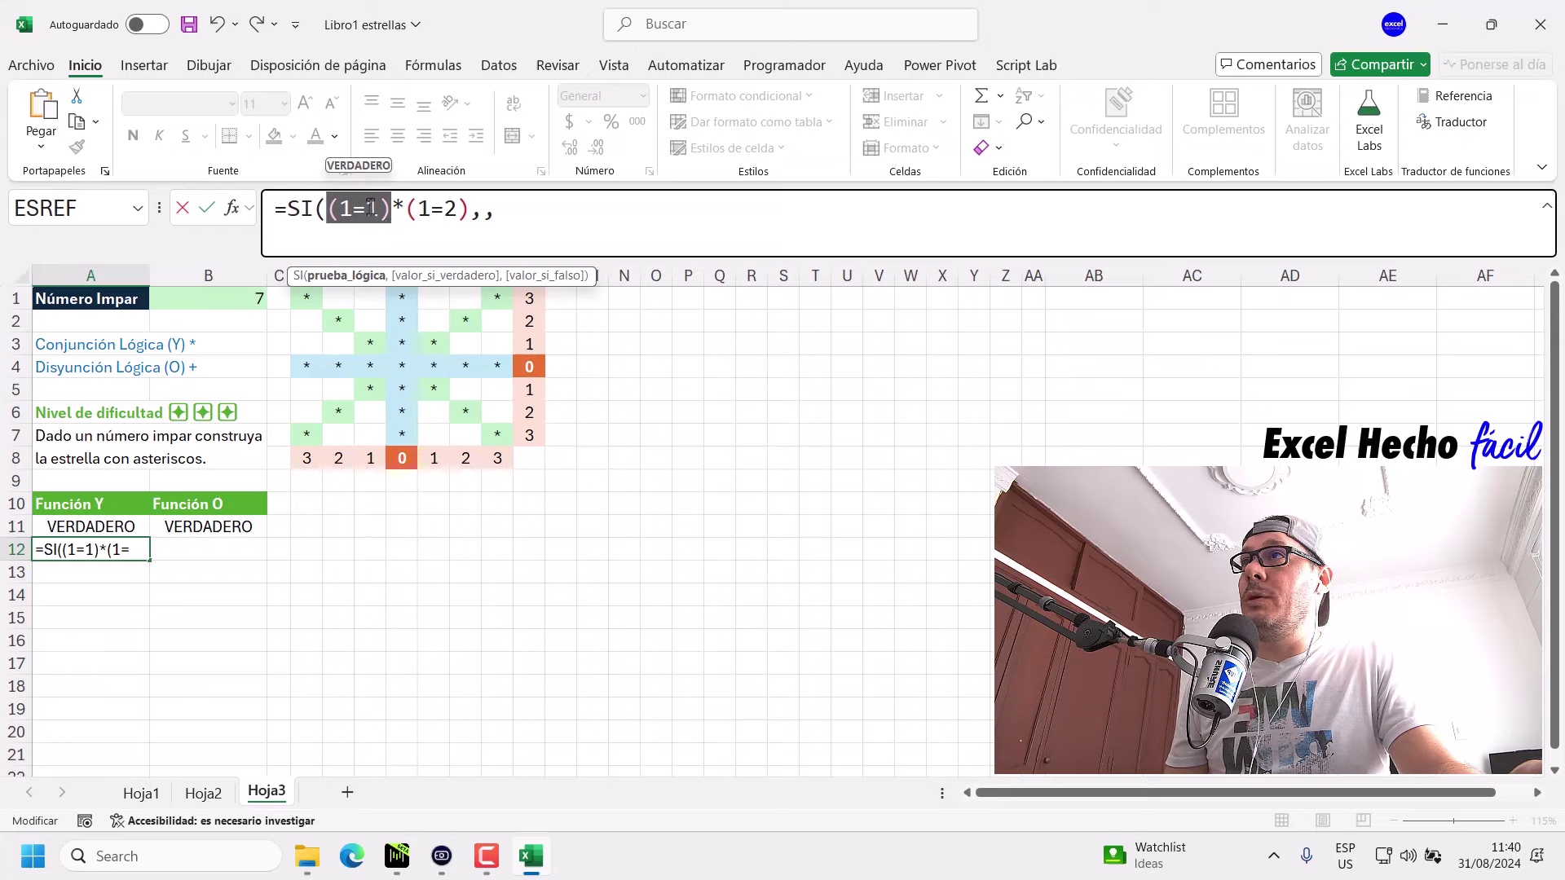
Check (1=1), (1=2) and the multiplied test, which evaluates to 0, using F9 previews.
left_click_drag(407, 210, 470, 211)
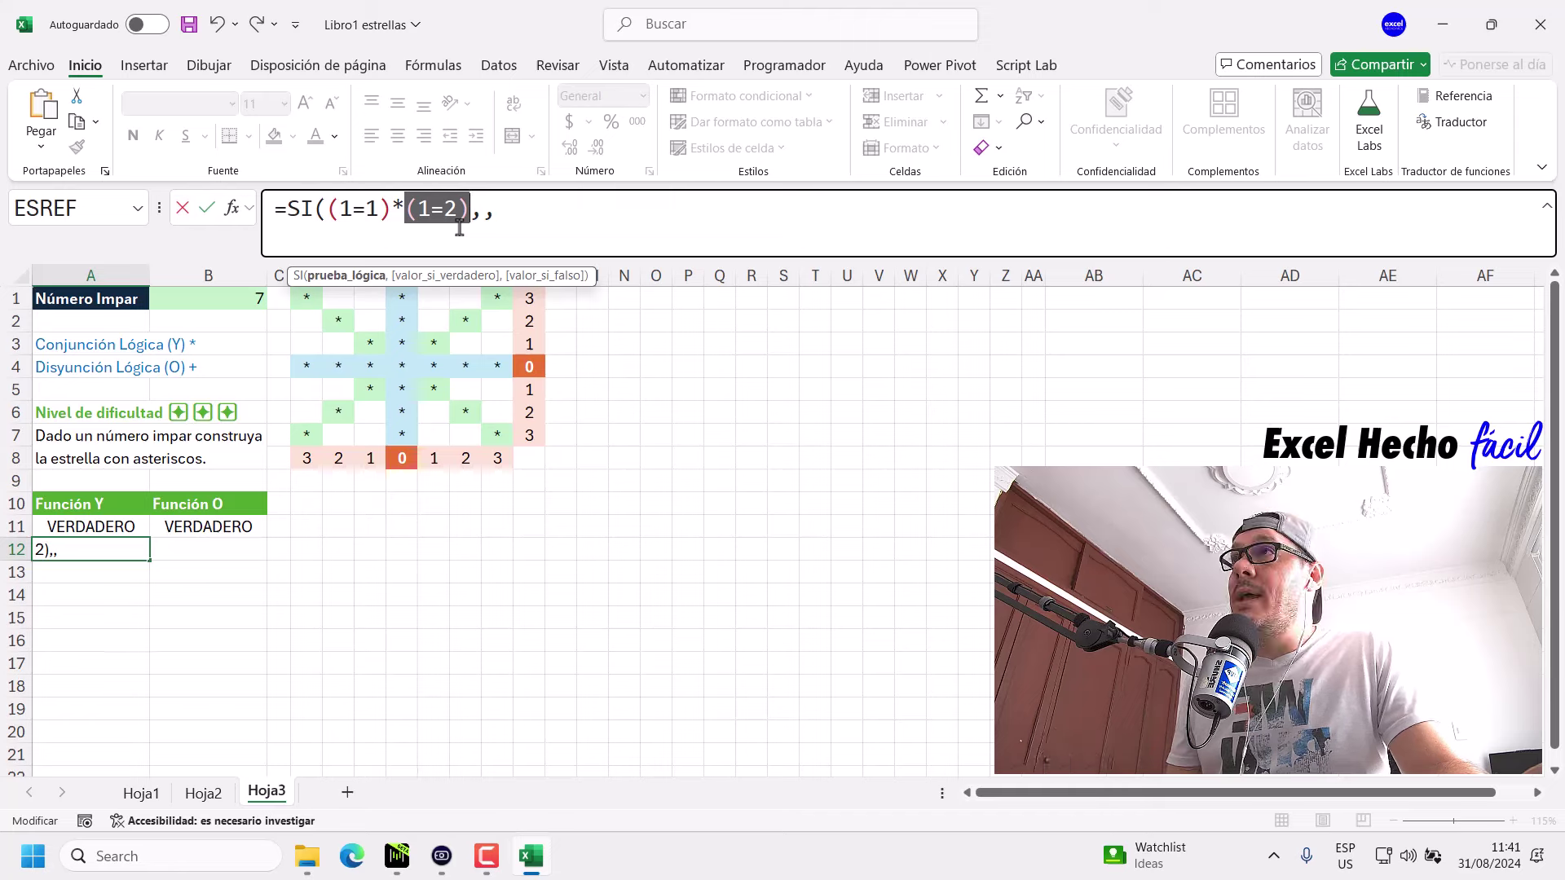
left_click(338, 276)
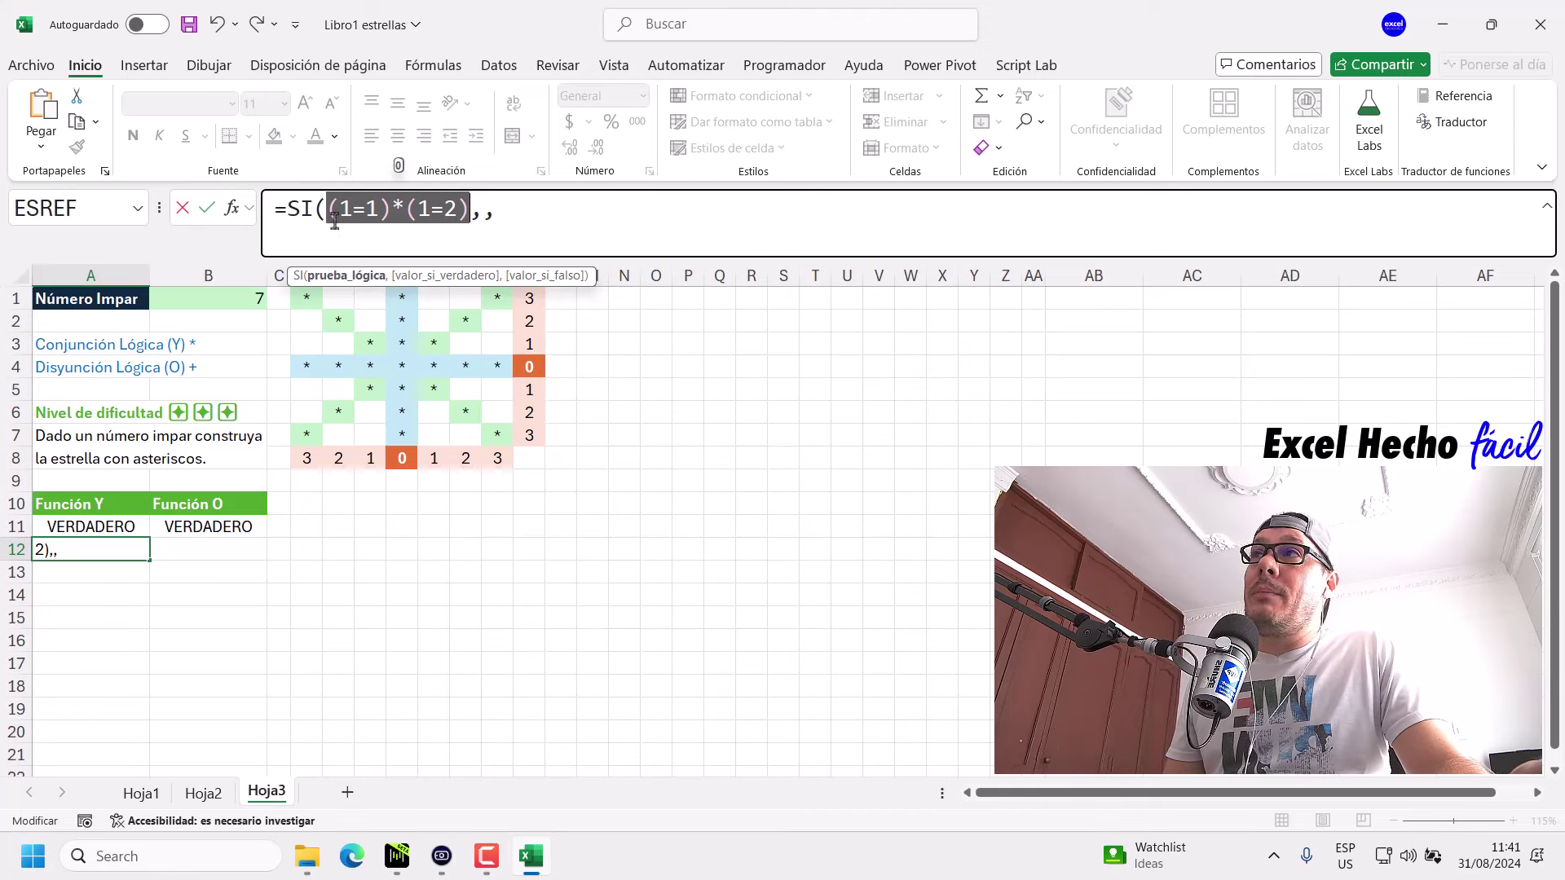
key("Left")
left_click(339, 277)
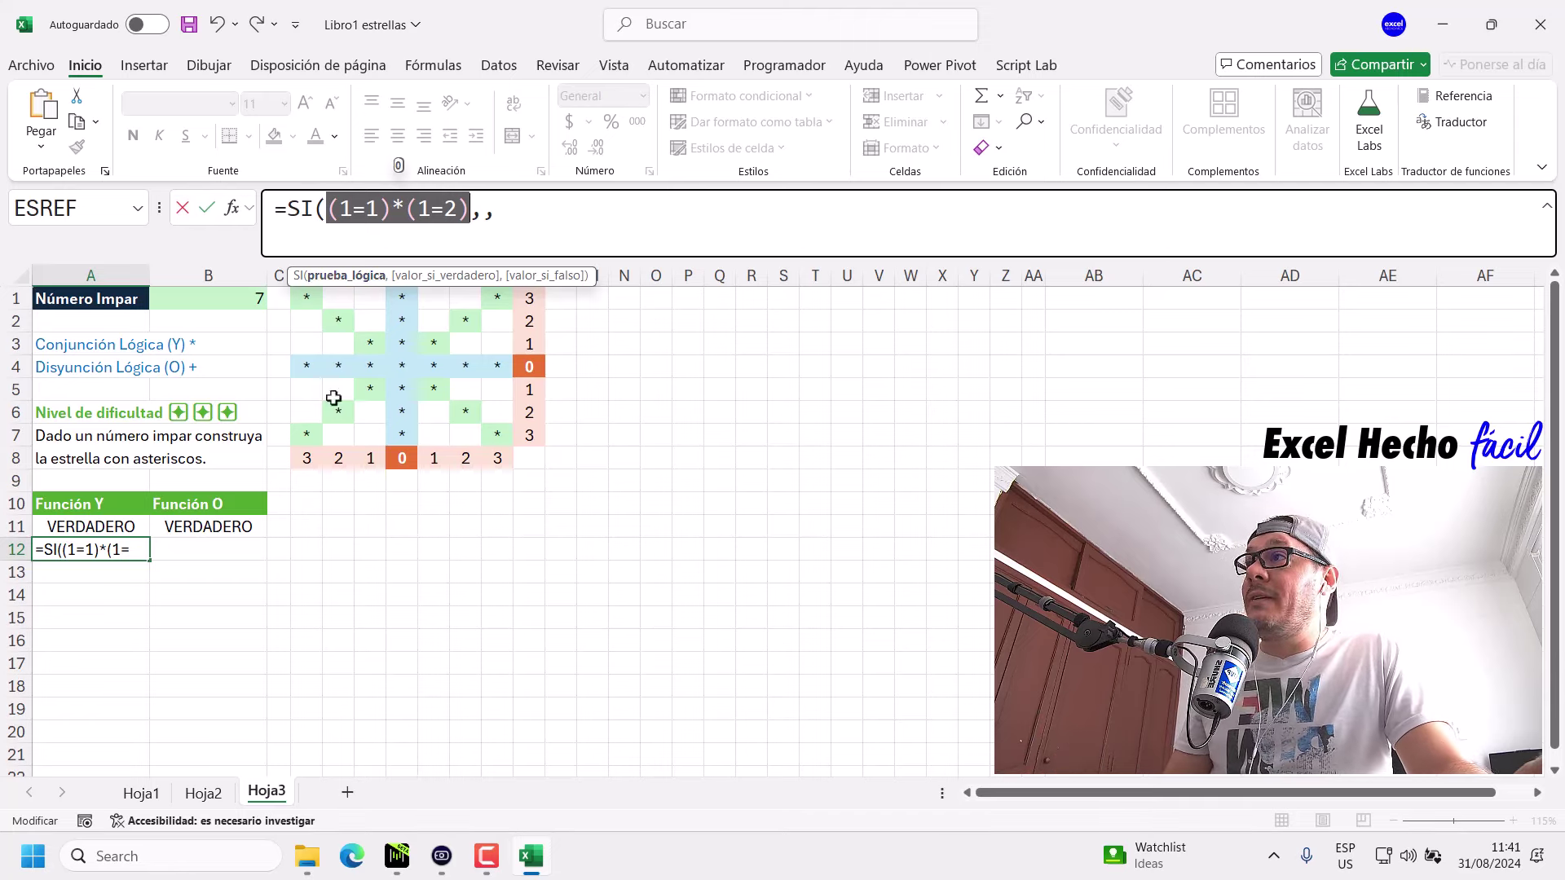
left_click(401, 209)
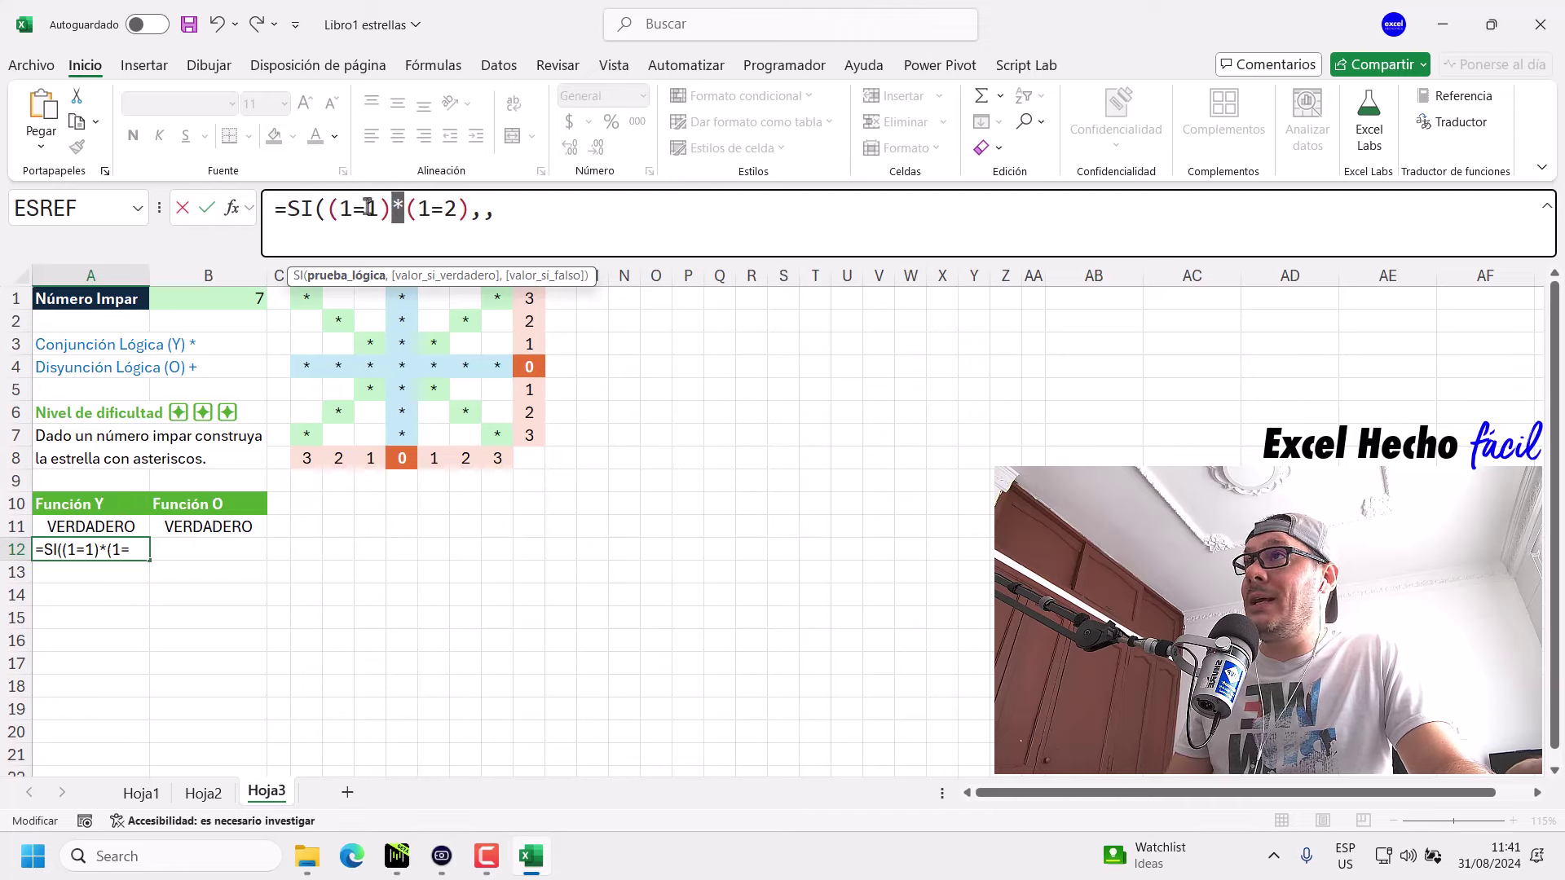
left_click_drag(386, 214, 331, 216)
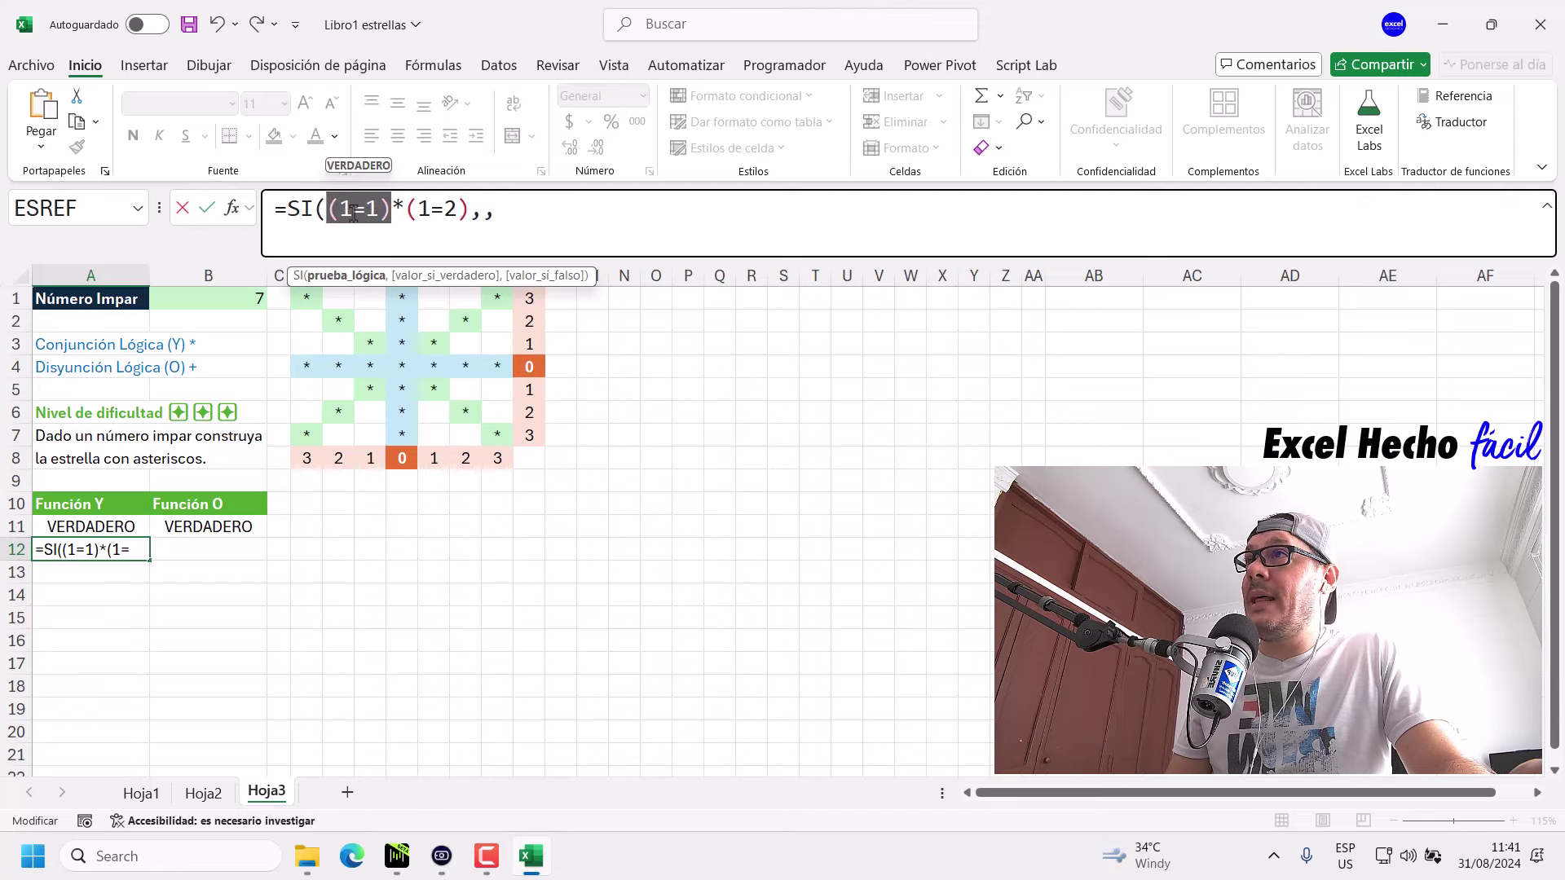
left_click_drag(409, 203, 471, 204)
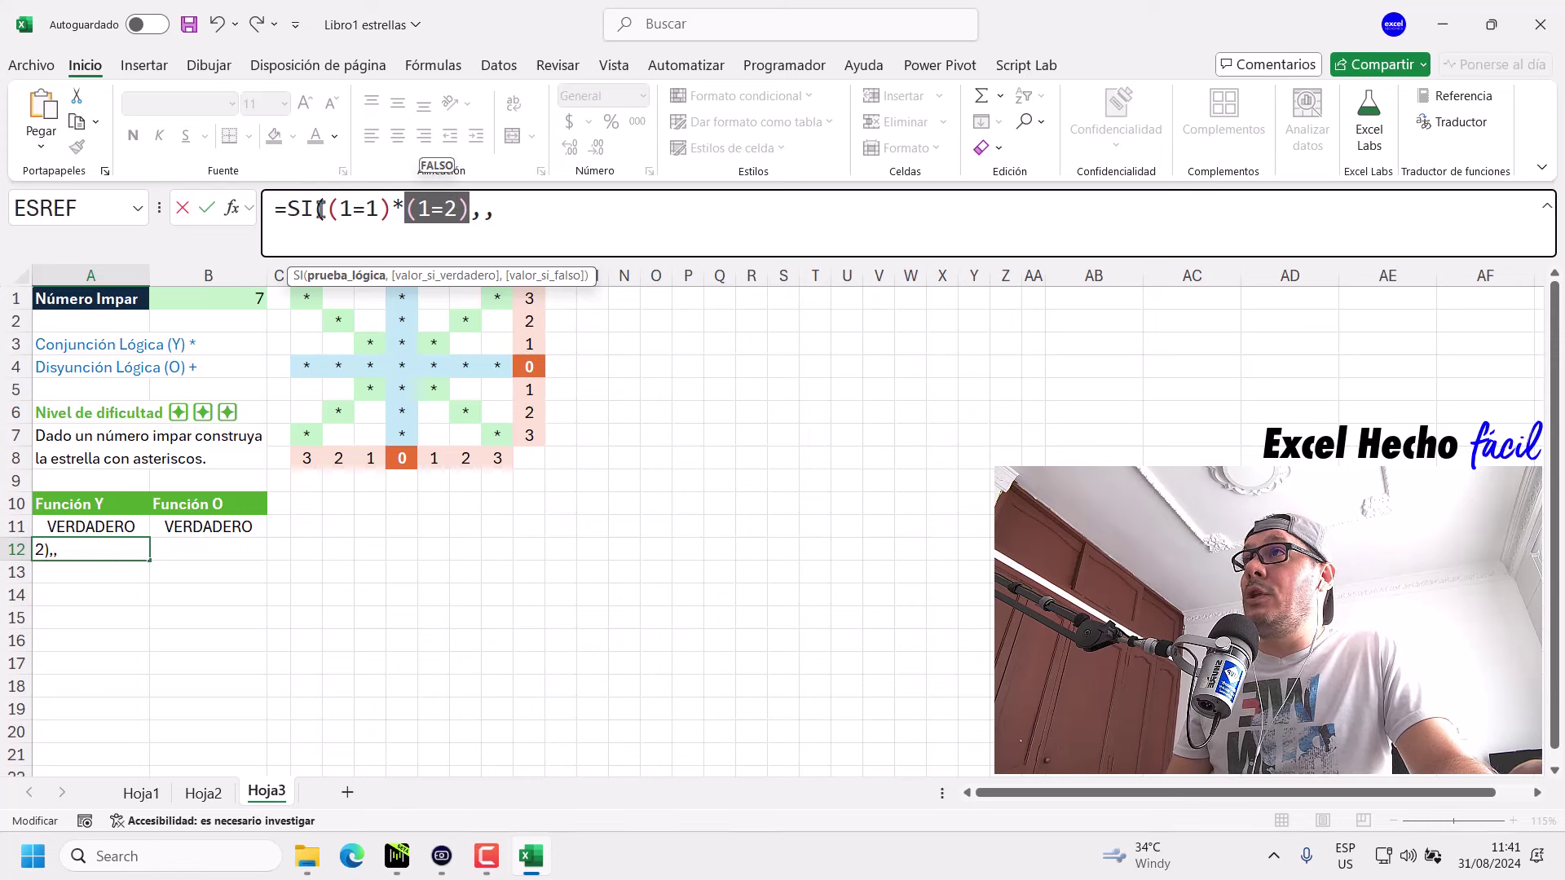
left_click_drag(326, 210, 472, 208)
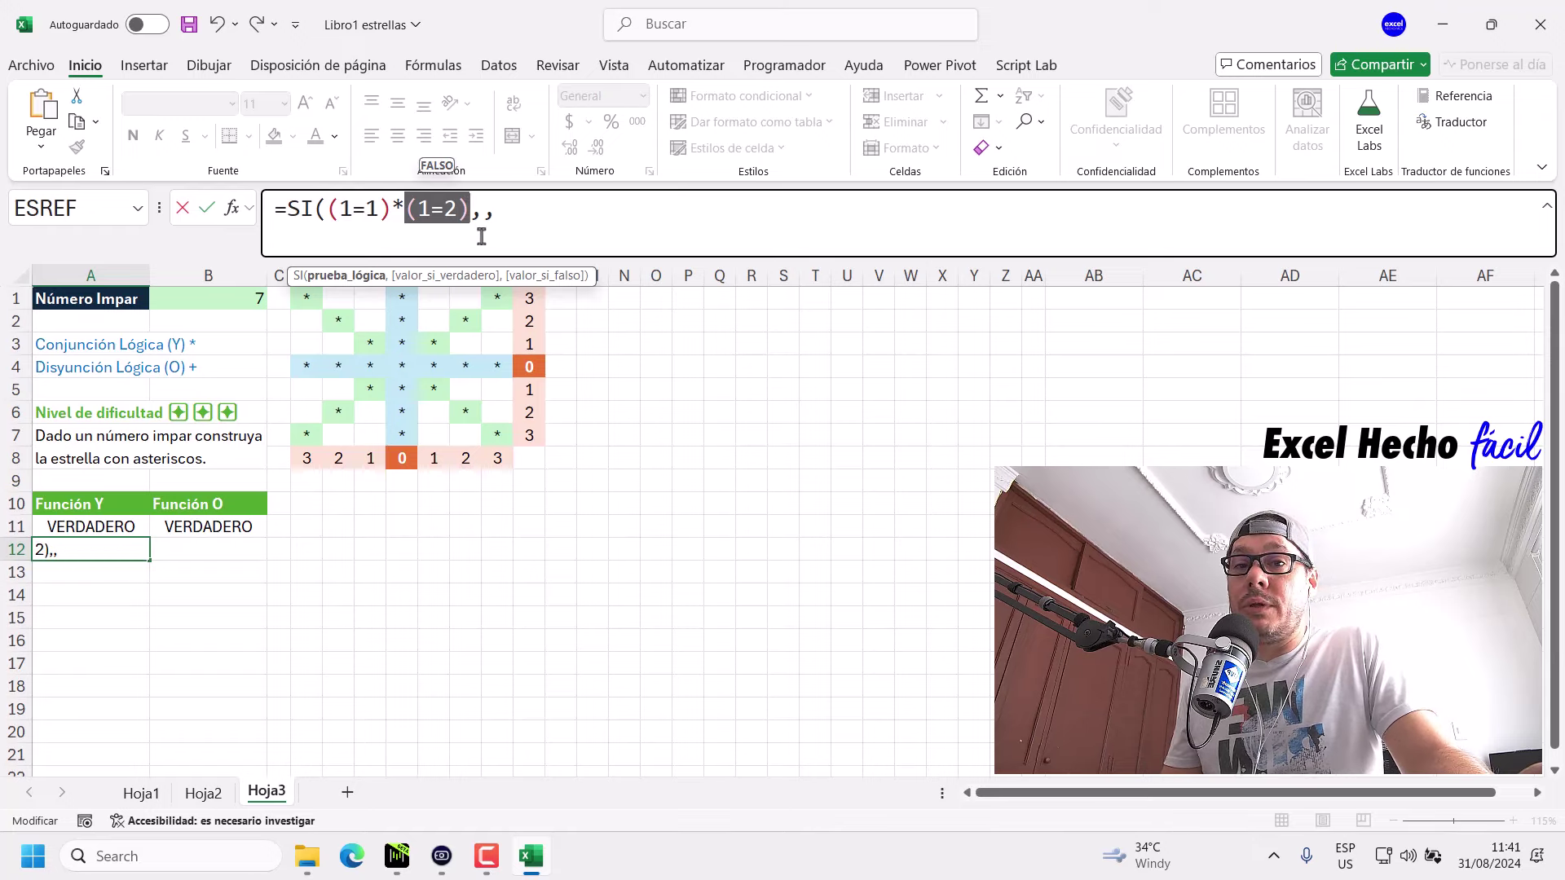
left_click(362, 277)
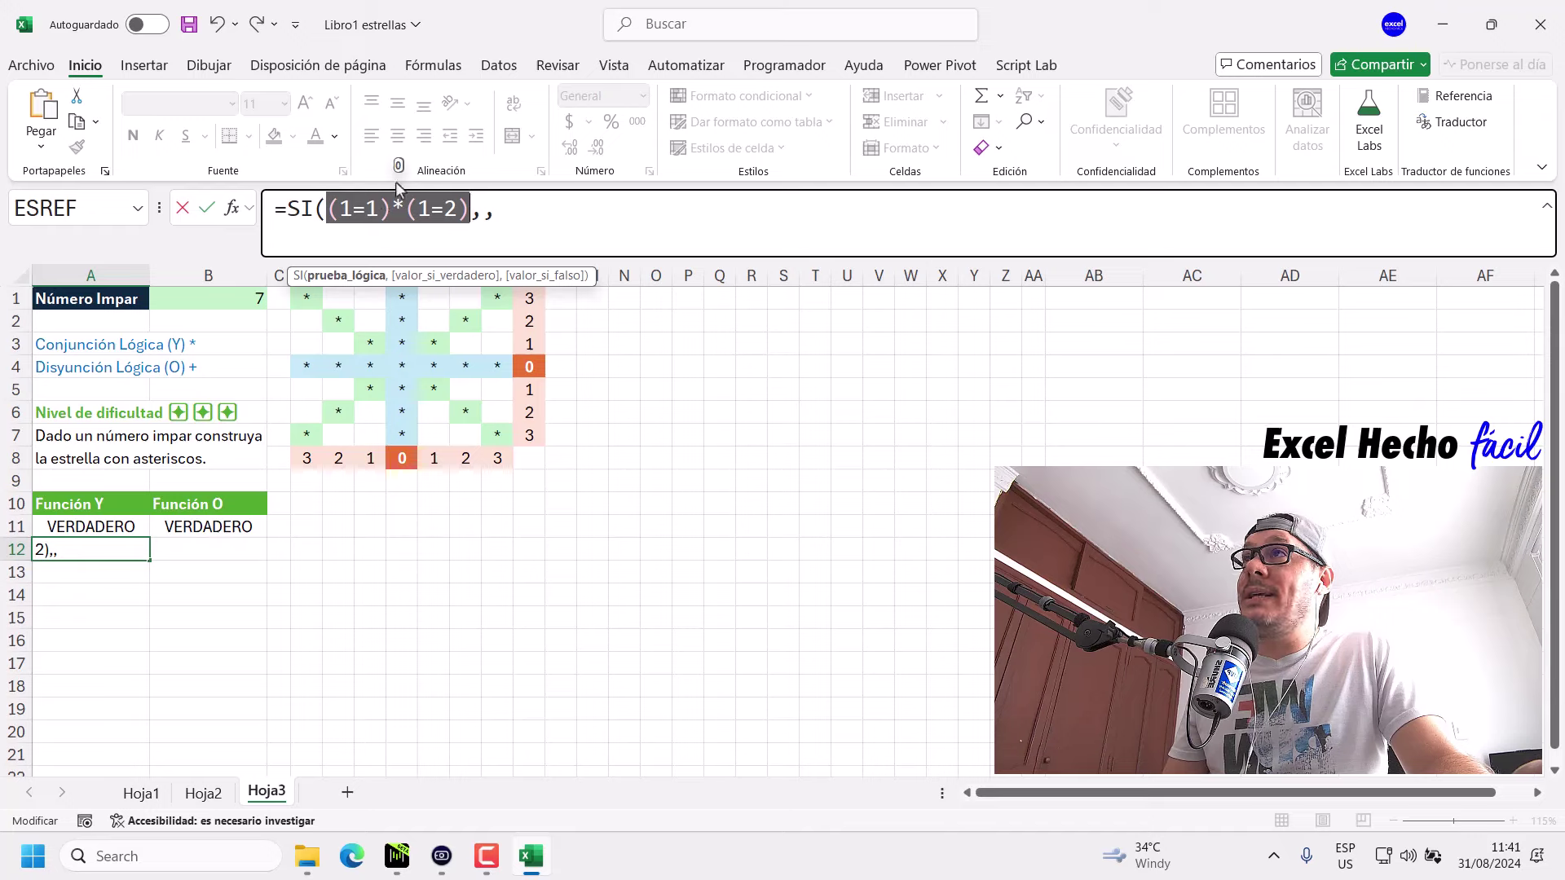
key("F9")
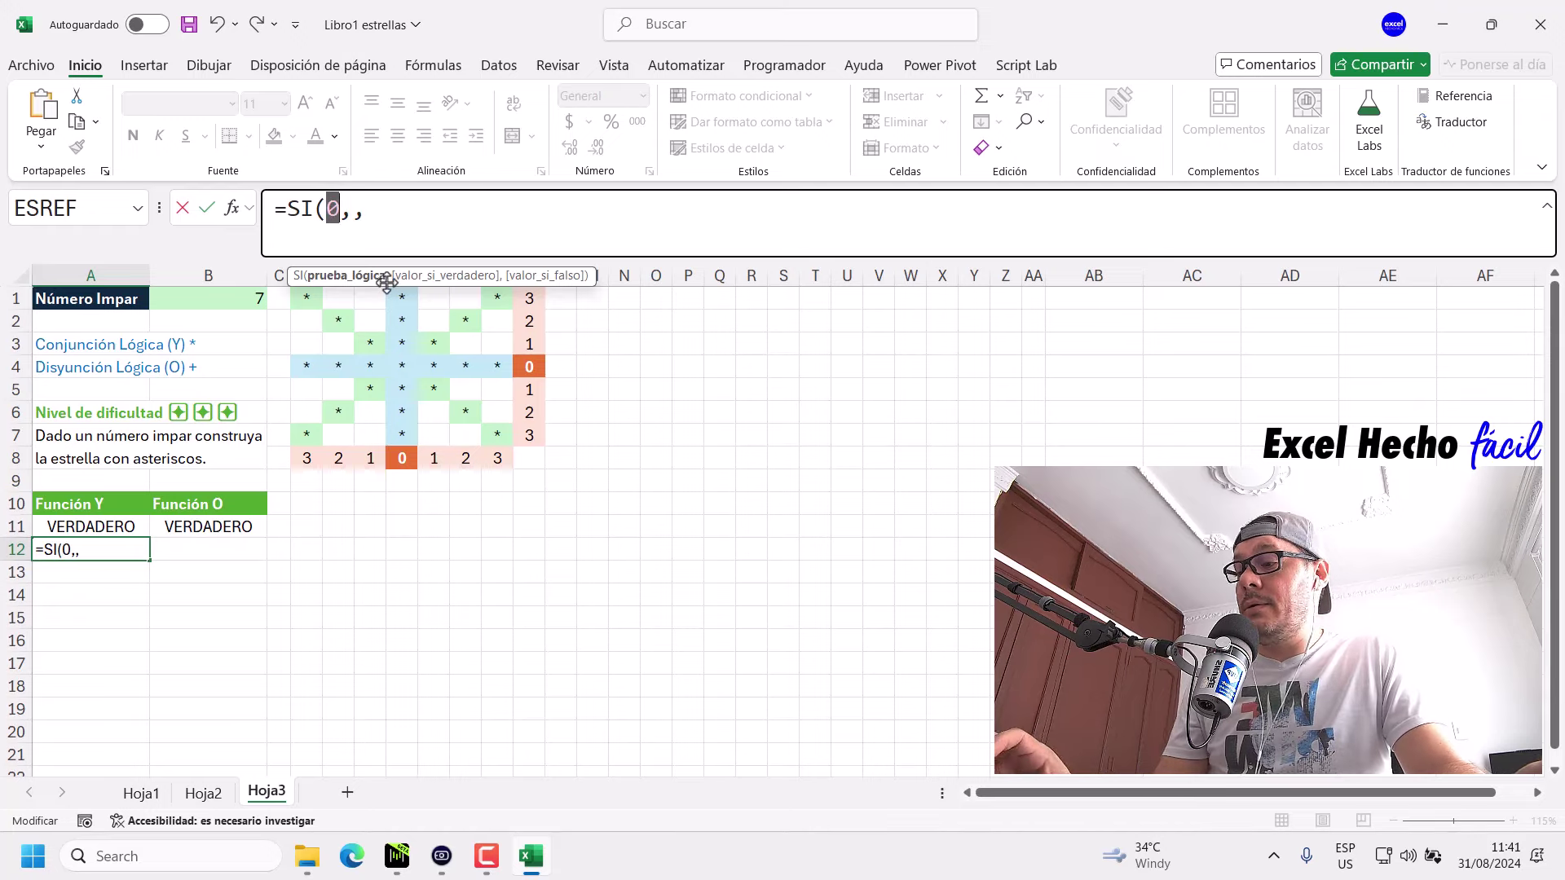
key("ctrl+z")
Enter "Valor verdadero" and "Valor falso" as the SI results, then commit A12.
left_click(506, 210)
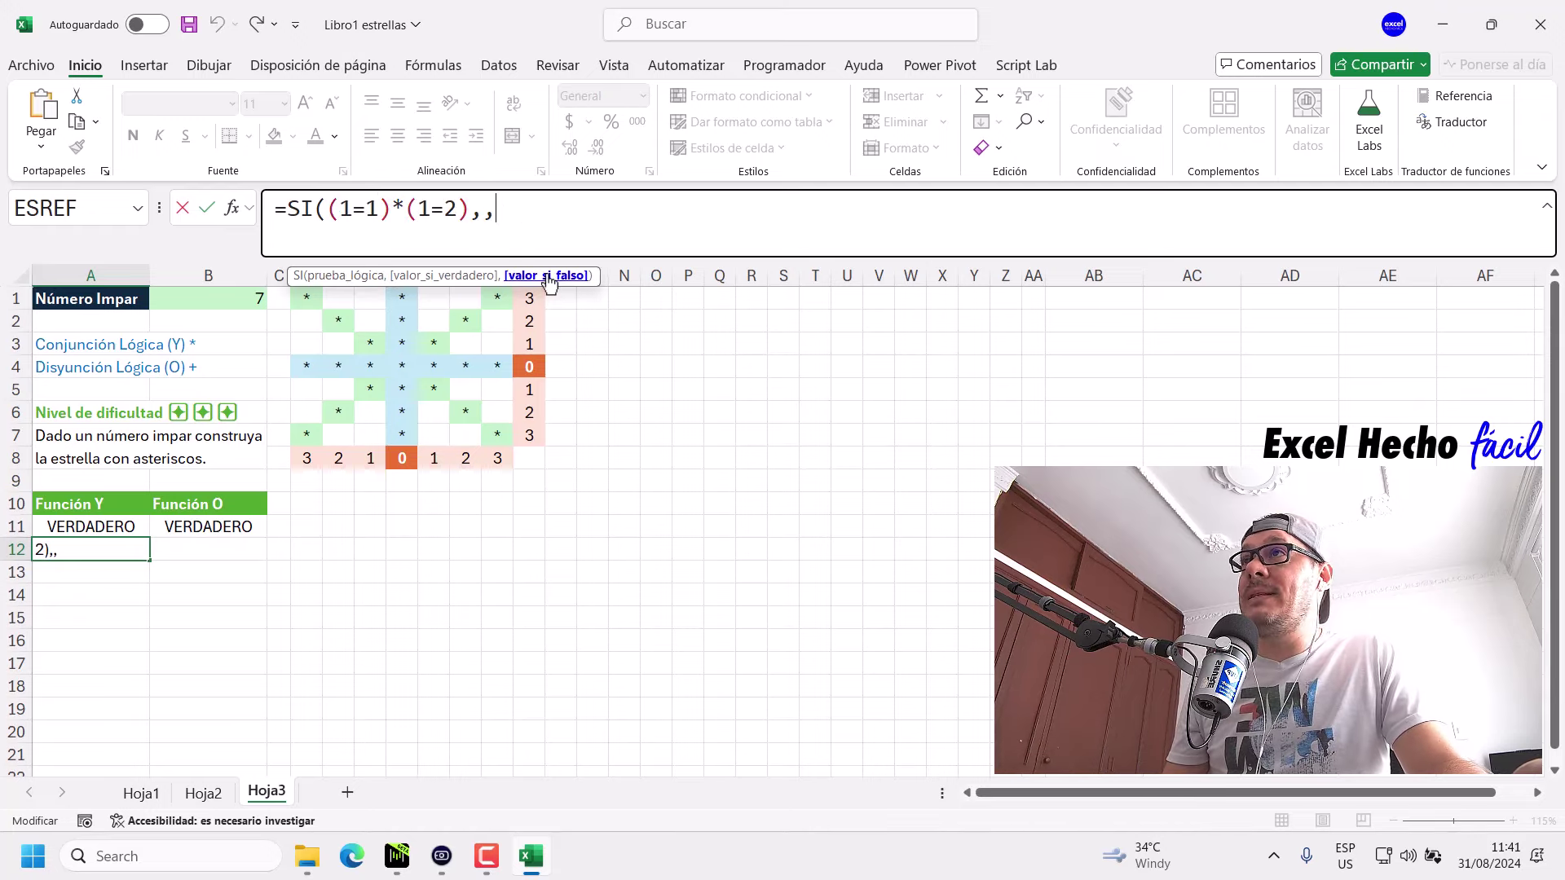
type("\"")
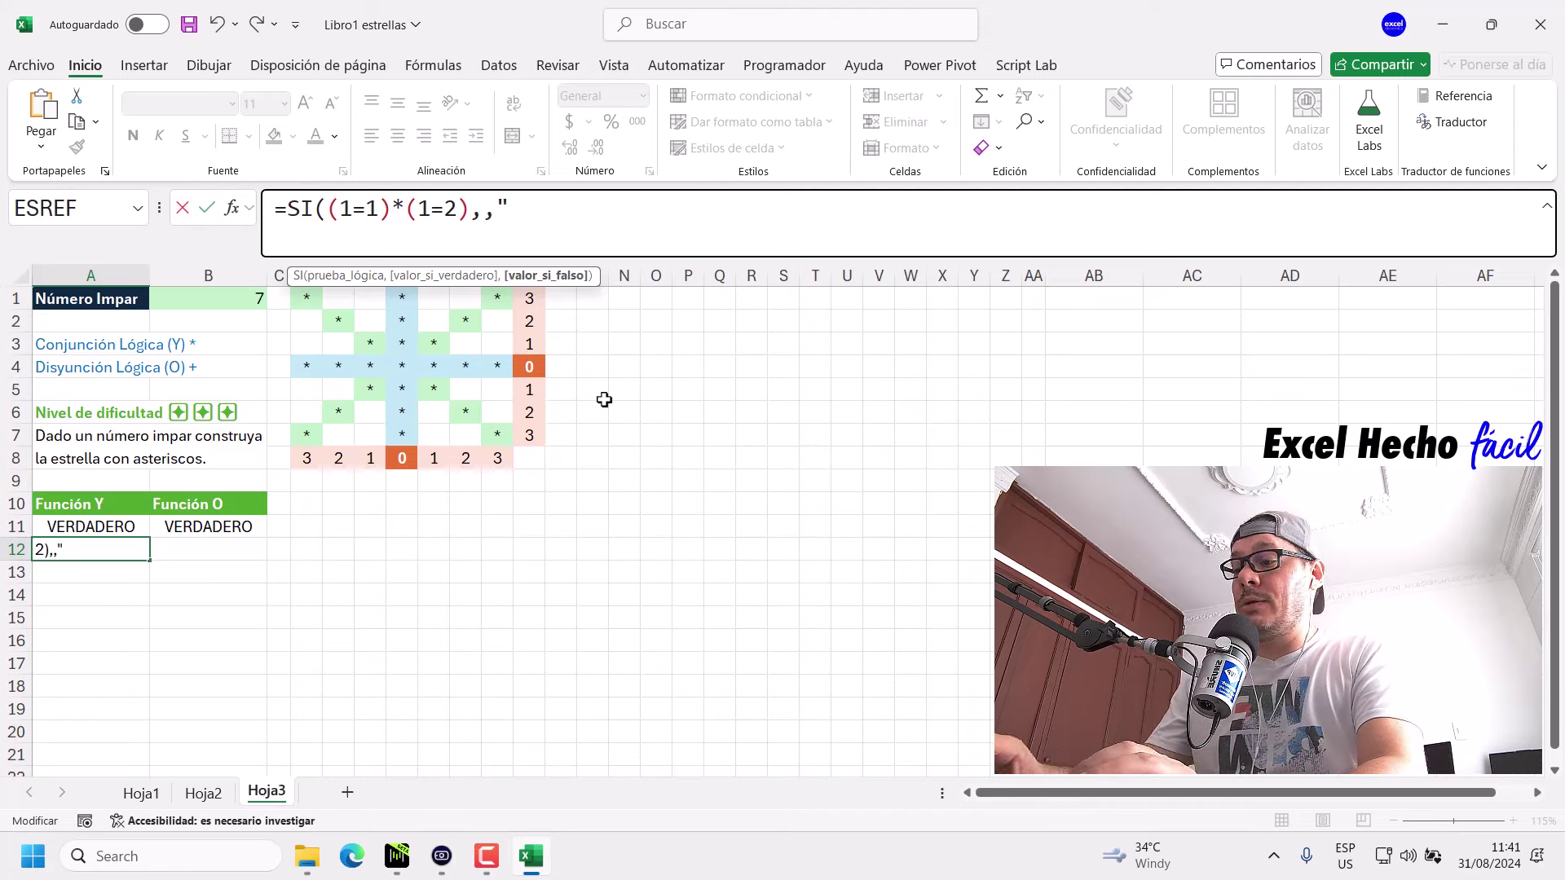
type("Valor fa")
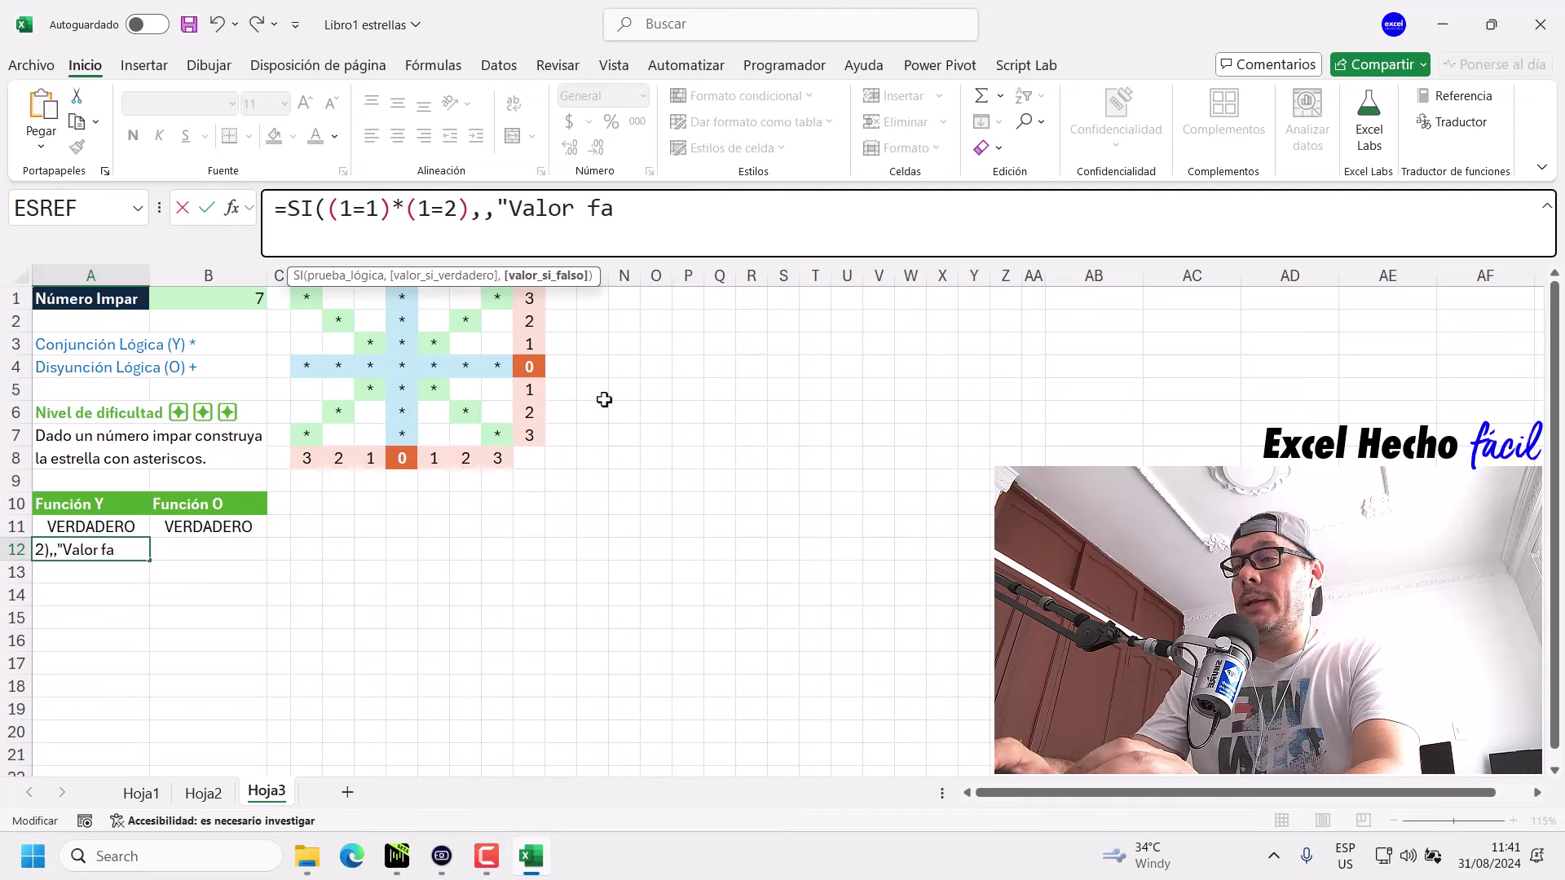
type("lso")
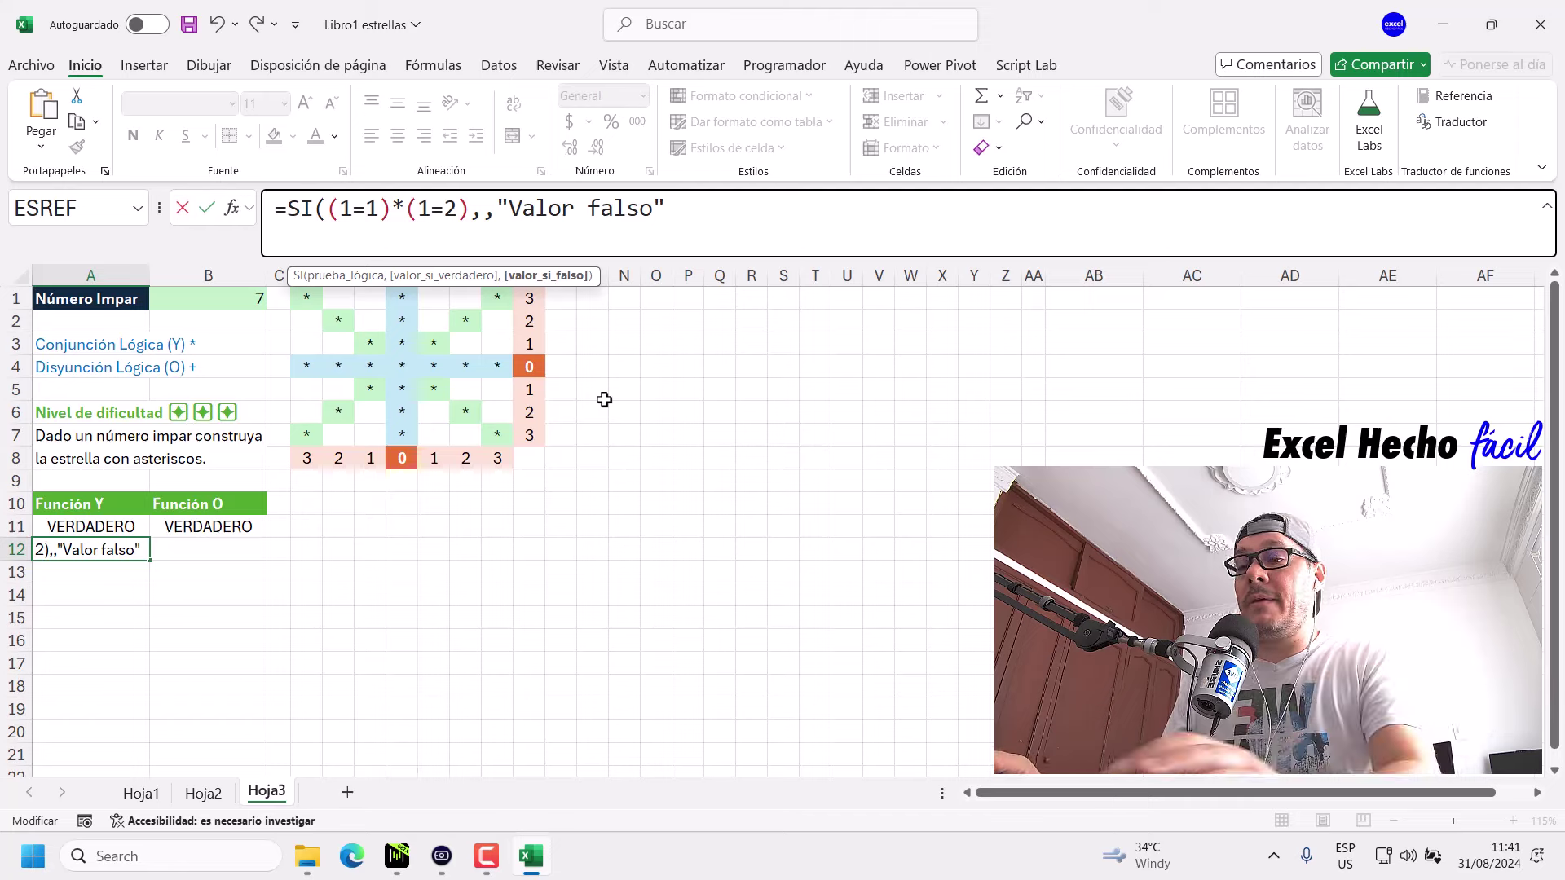
type(")")
left_click(483, 214)
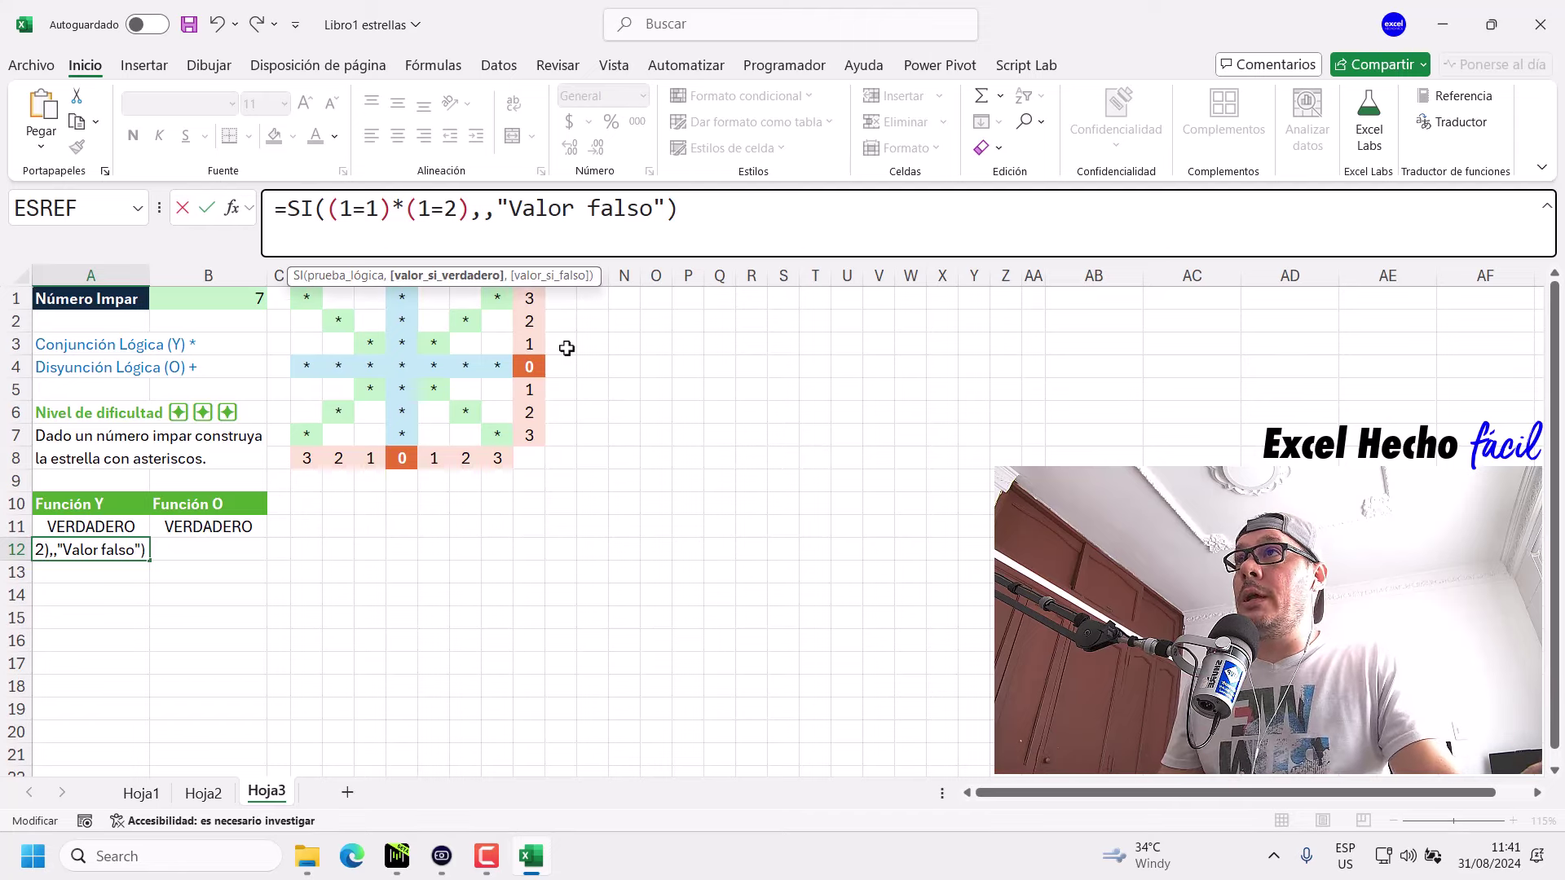
type("\"\"")
key("Left")
type("Val")
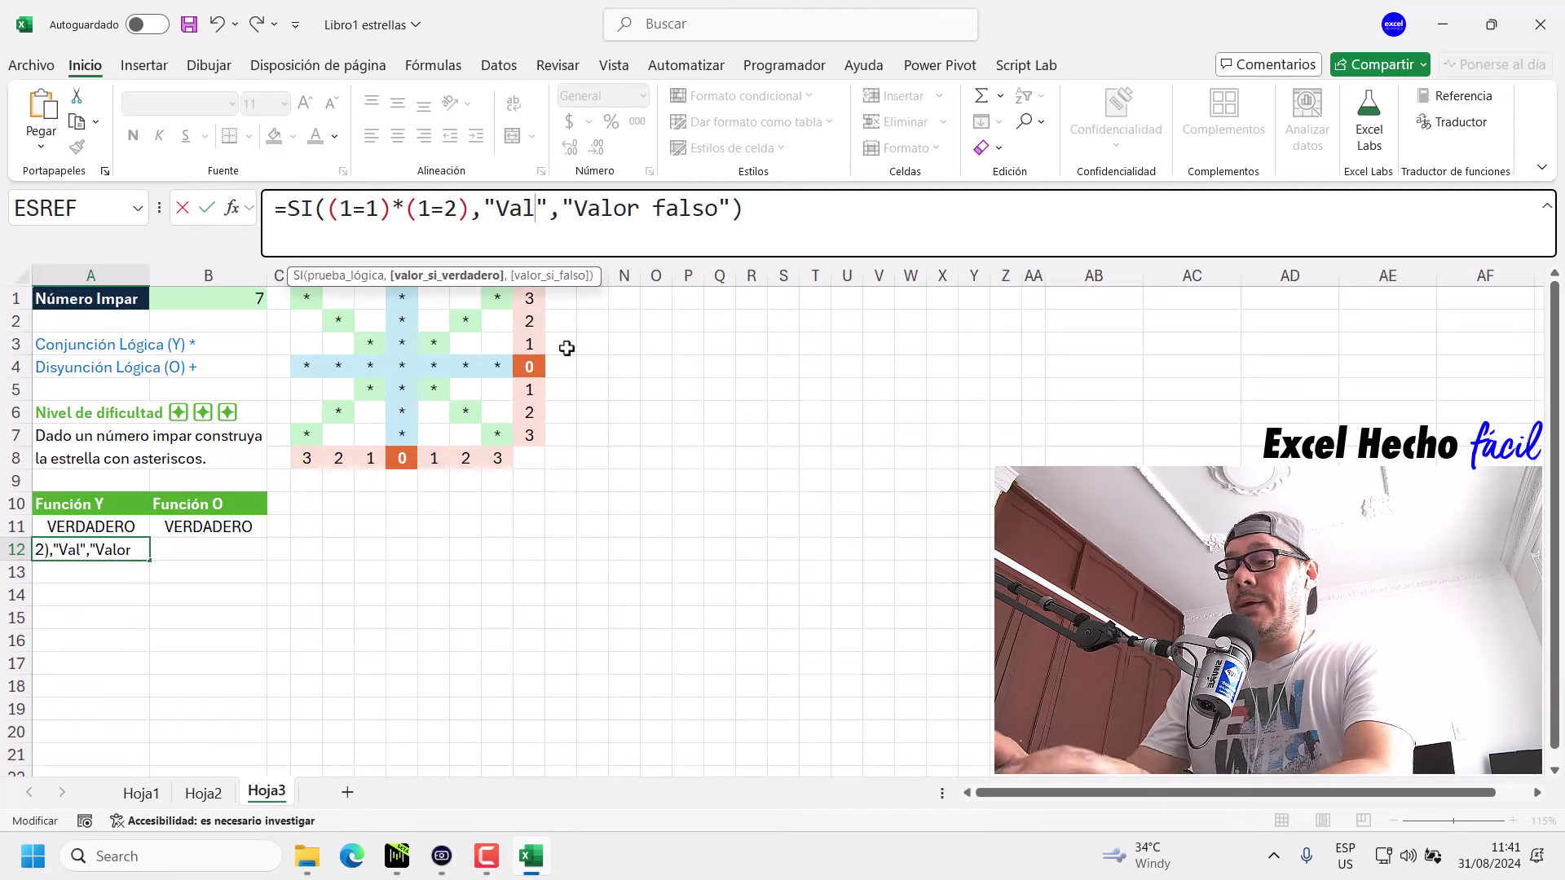
type("or verdadero")
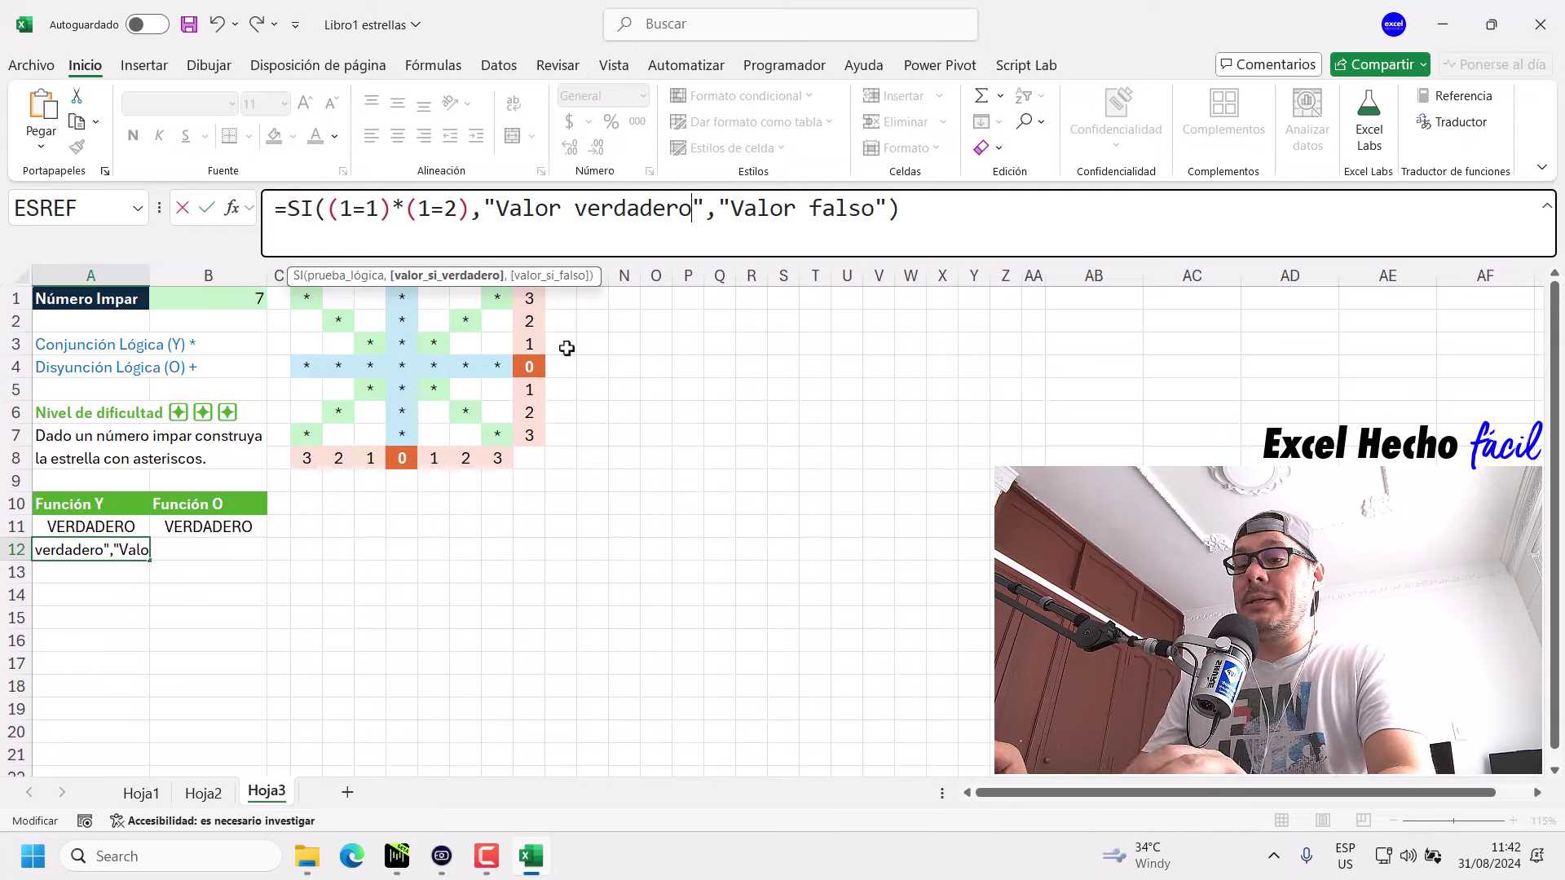
left_click(932, 221)
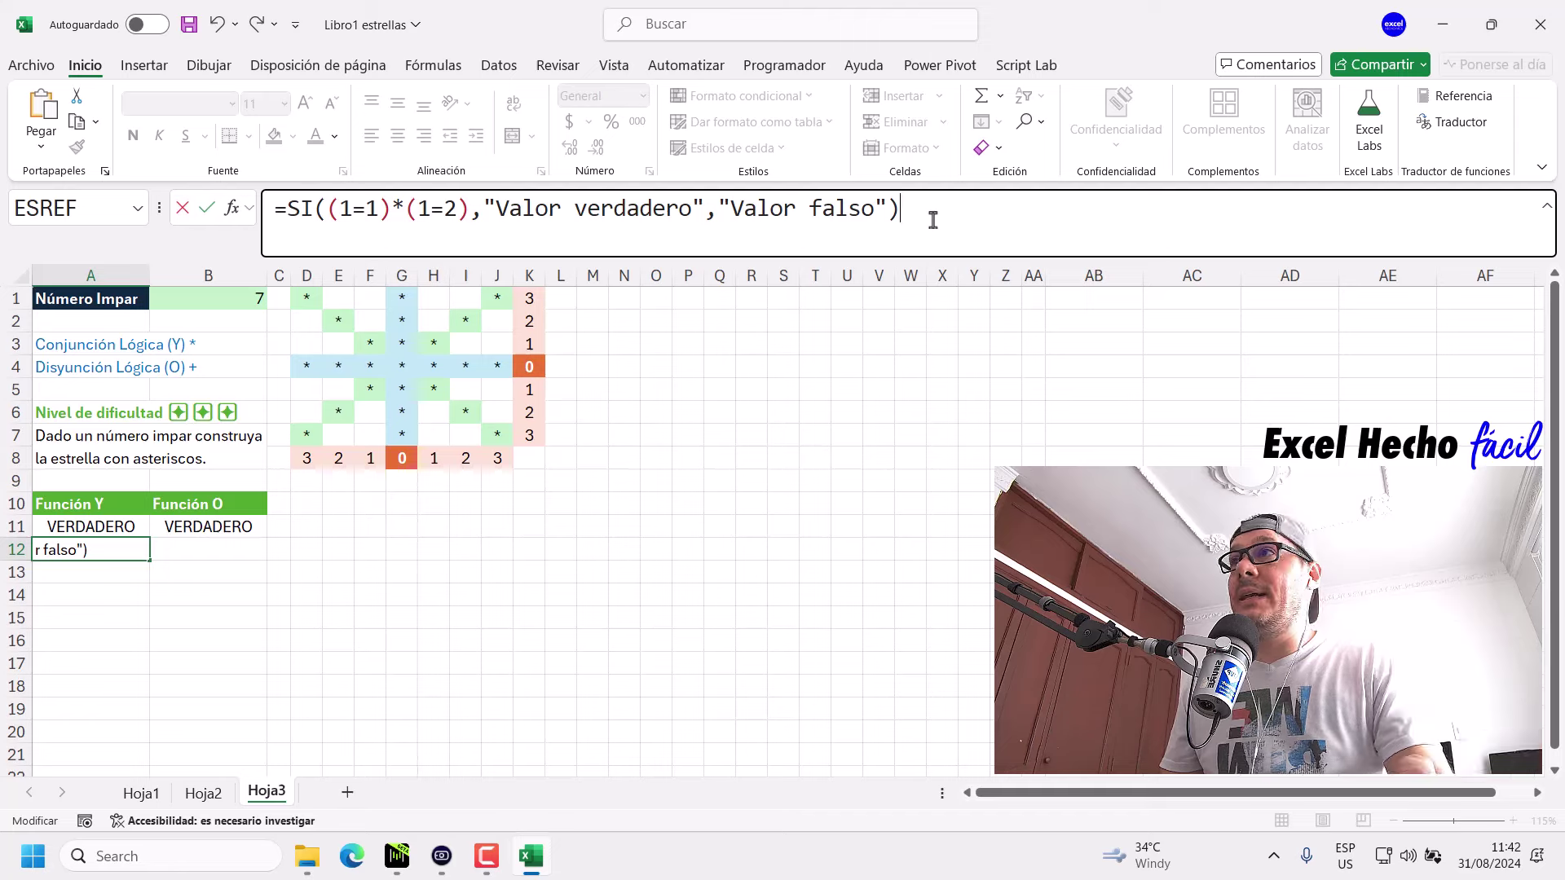
key("Return")
left_click(89, 553)
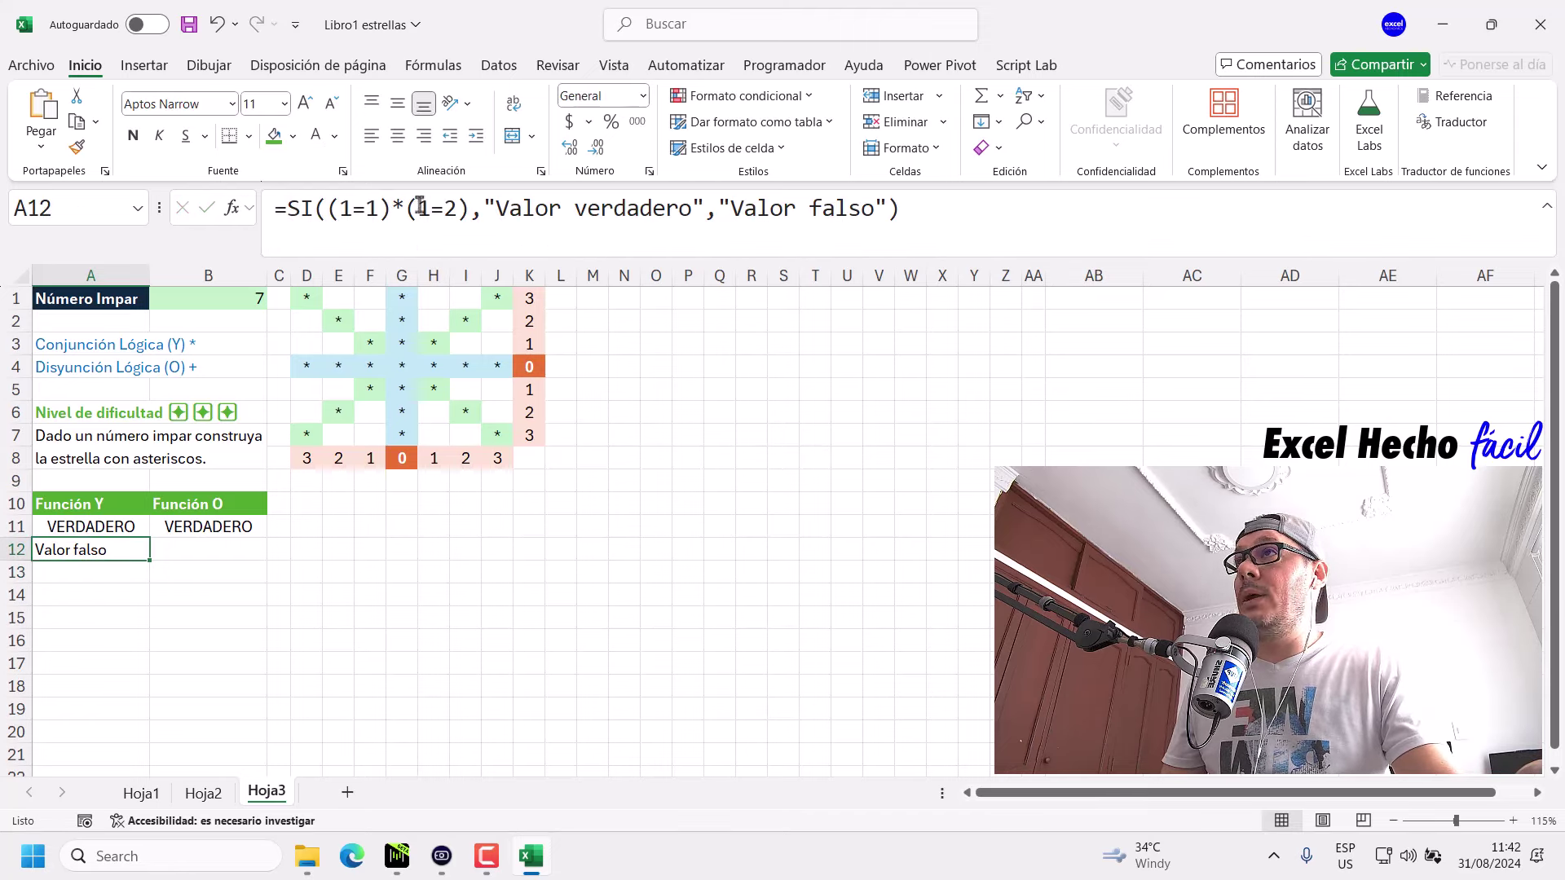
left_click_drag(472, 213, 327, 213)
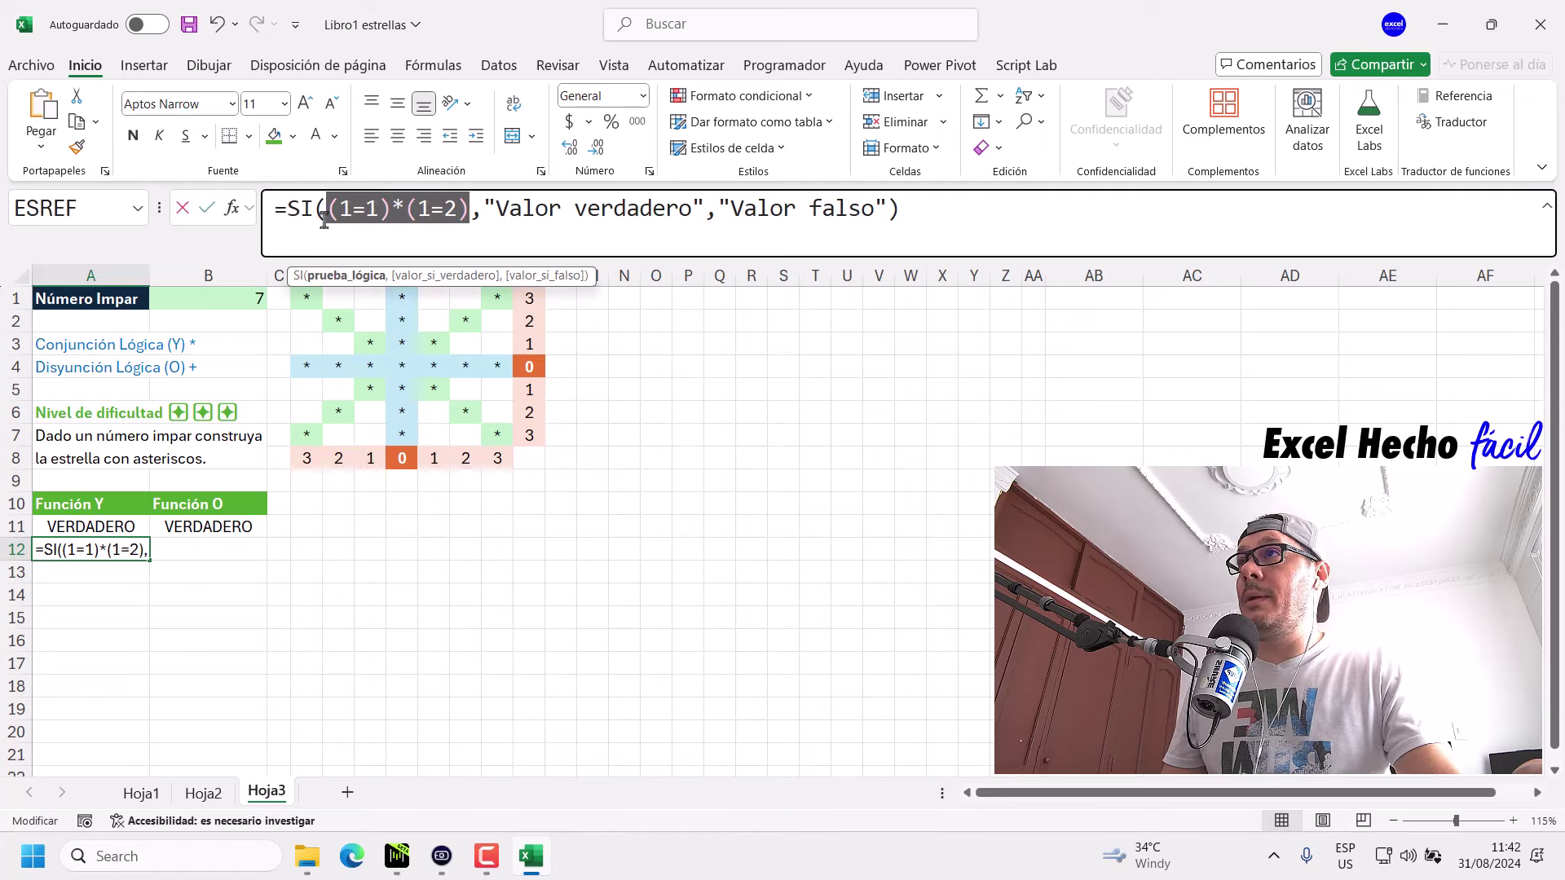
key("Delete")
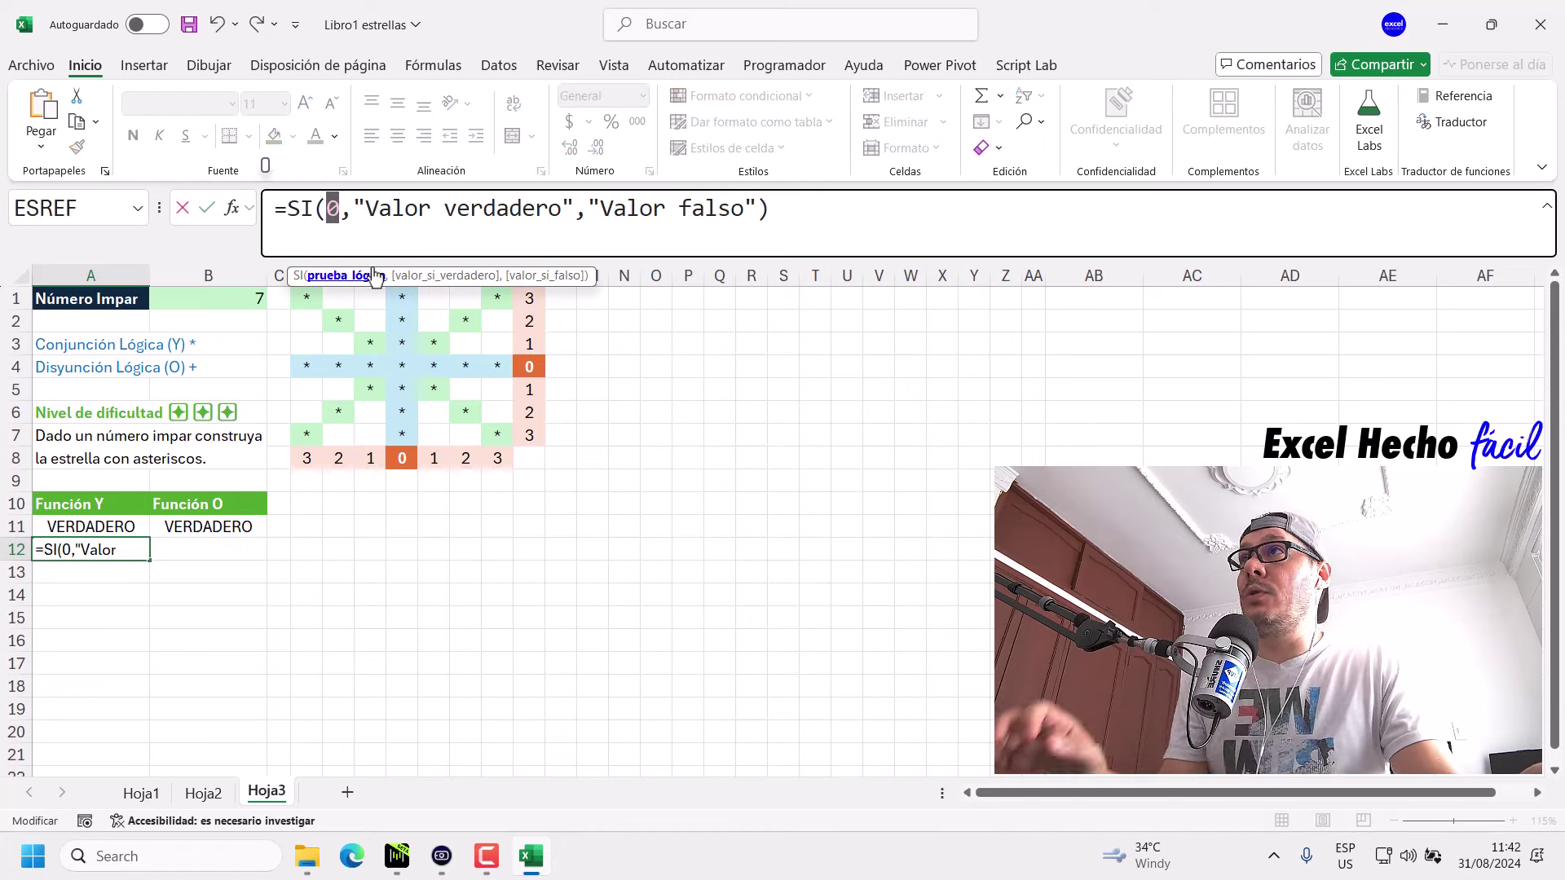
key("ctrl+z")
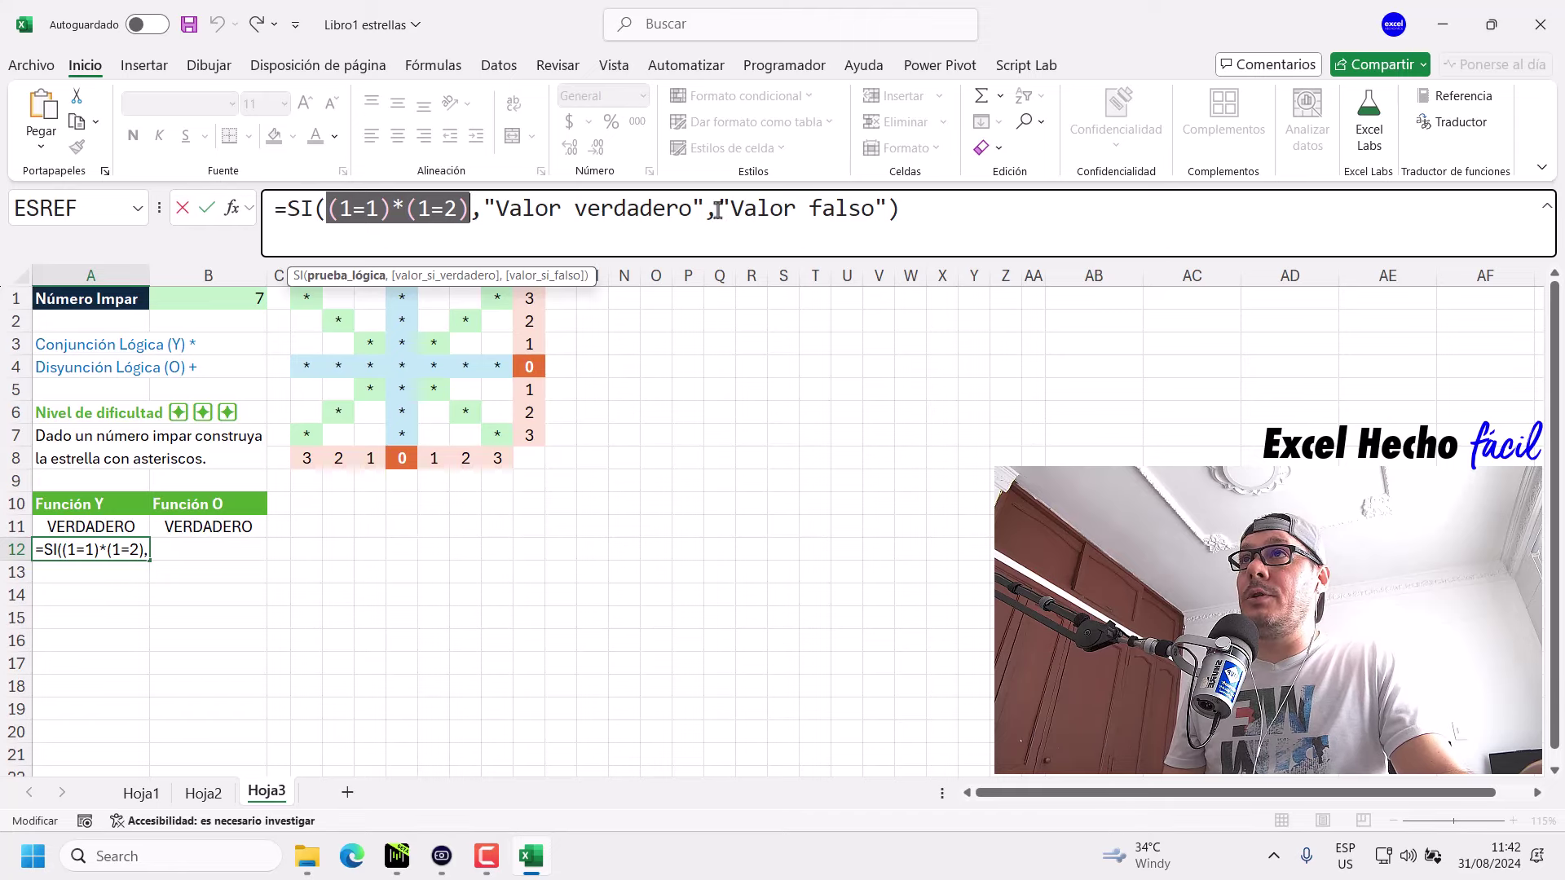
left_click_drag(717, 210, 897, 210)
left_click(899, 210)
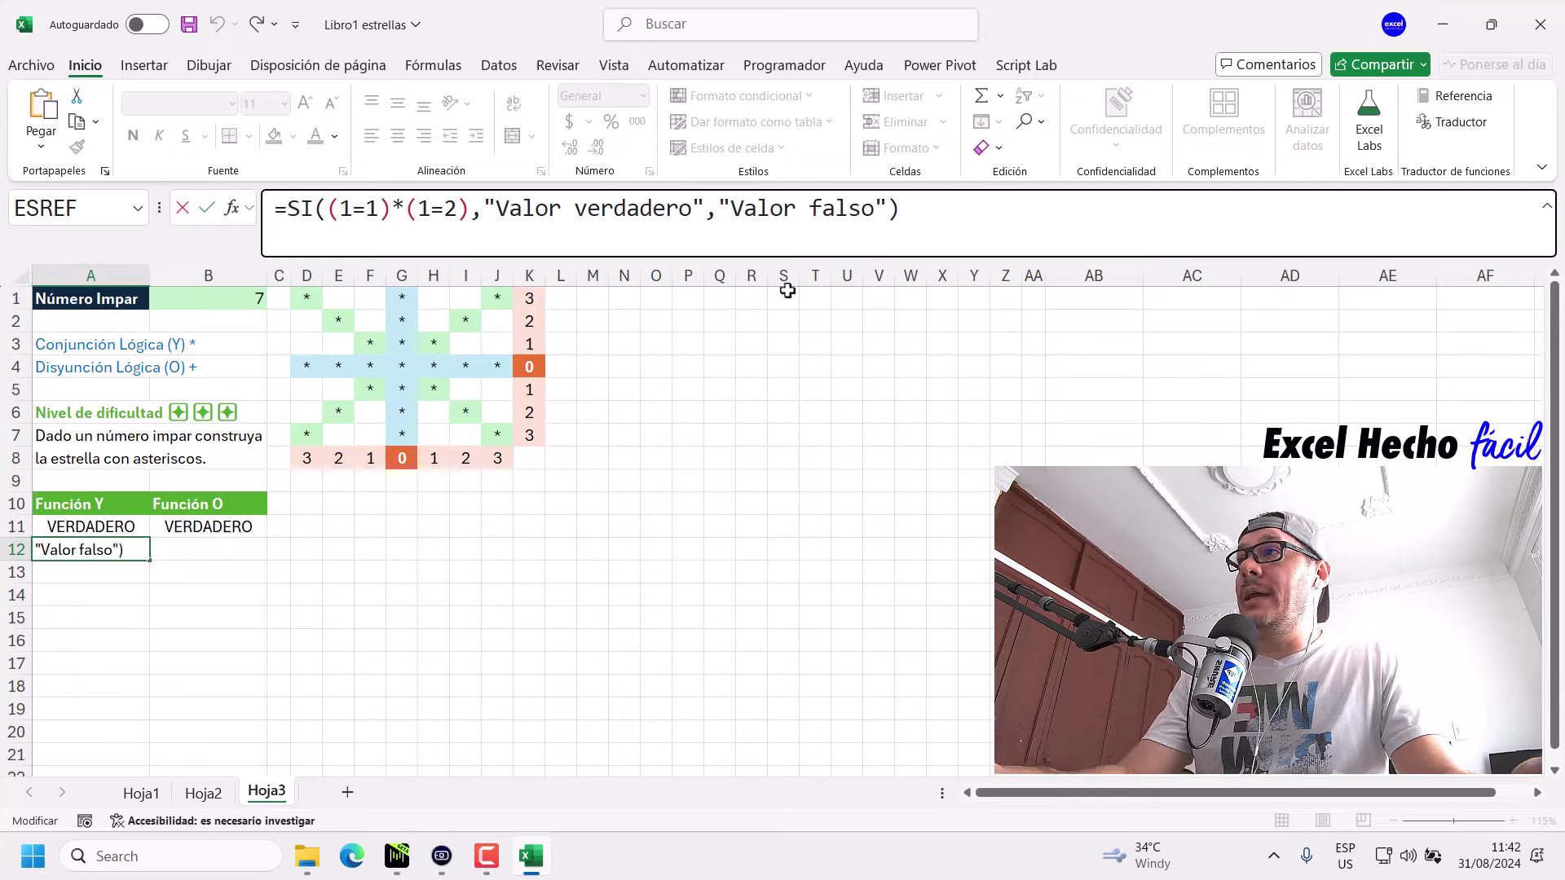
left_click_drag(1017, 203, 30, 232)
key("ctrl+c")
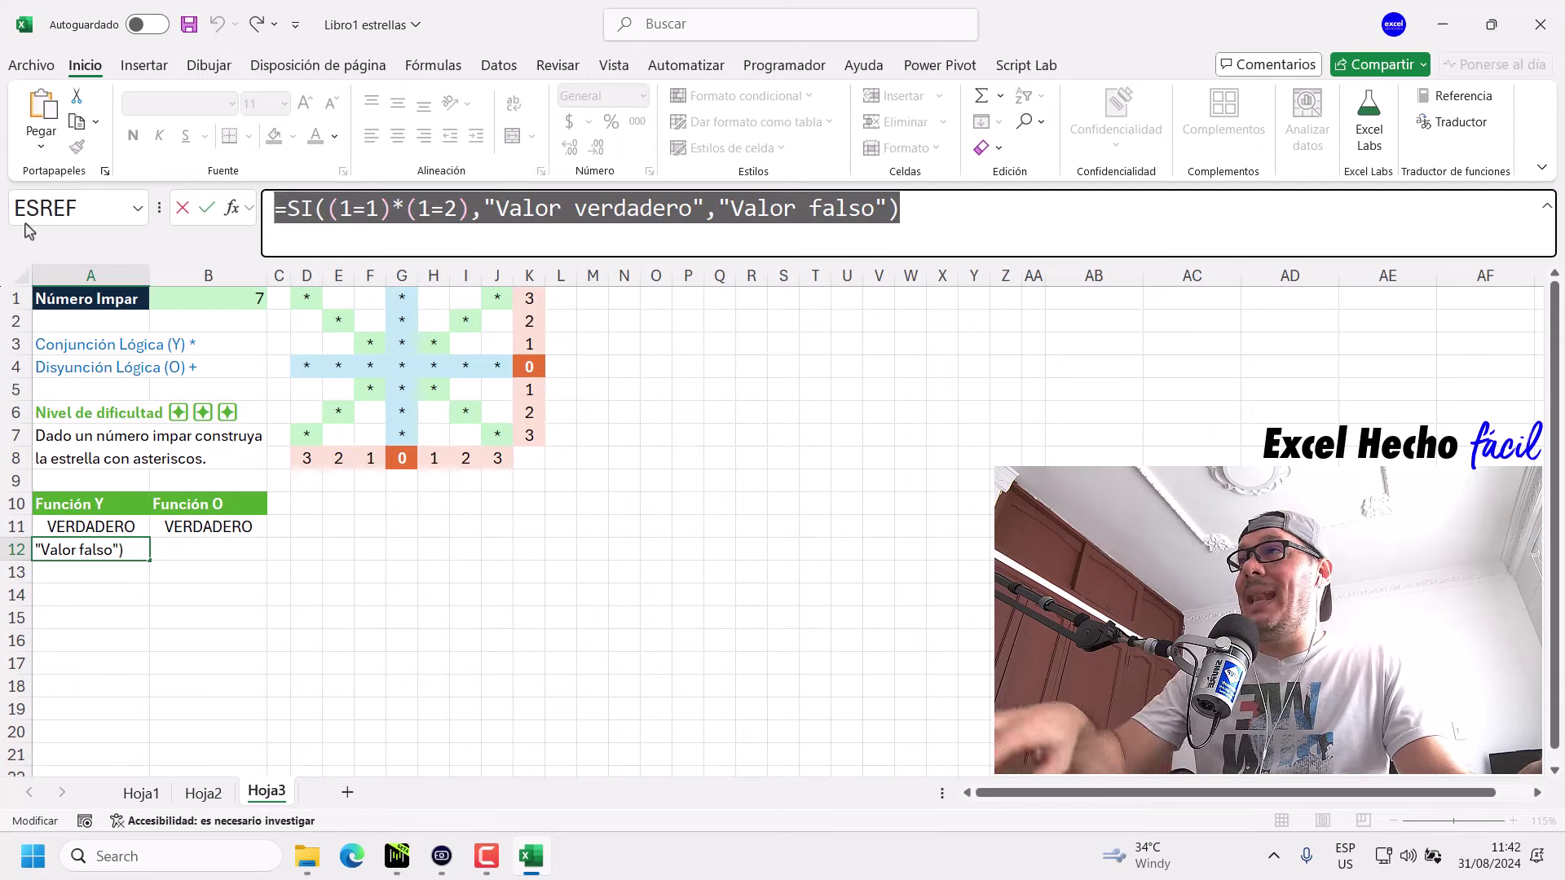
key("ctrl+Return")
left_click(216, 551)
left_click(366, 255)
Paste the SI formula into B12 and change the * to +.
key("ctrl+v")
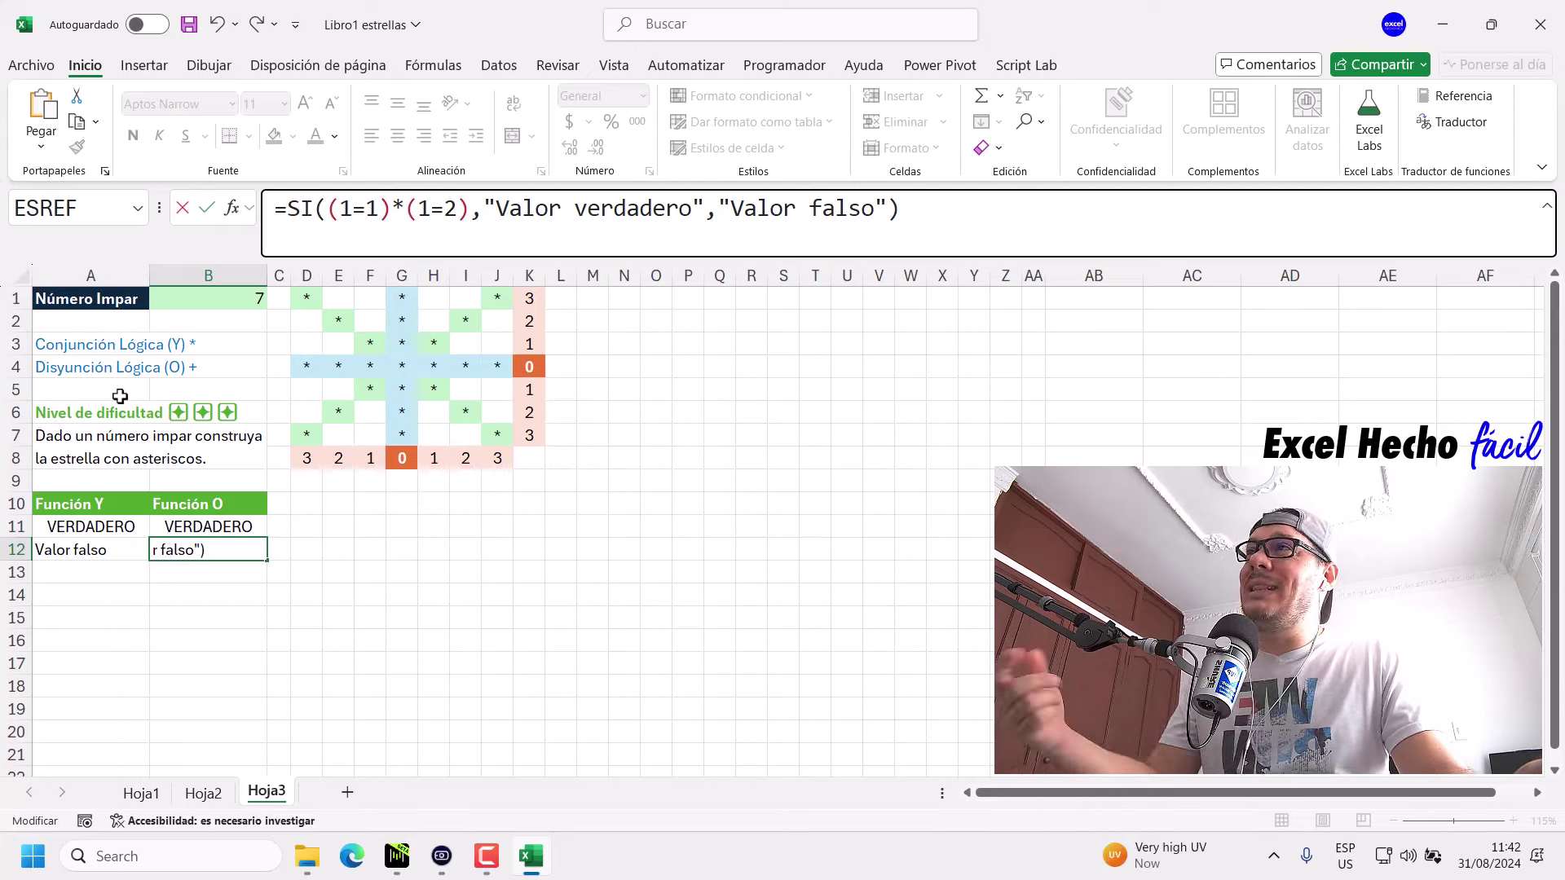
double_click(394, 211)
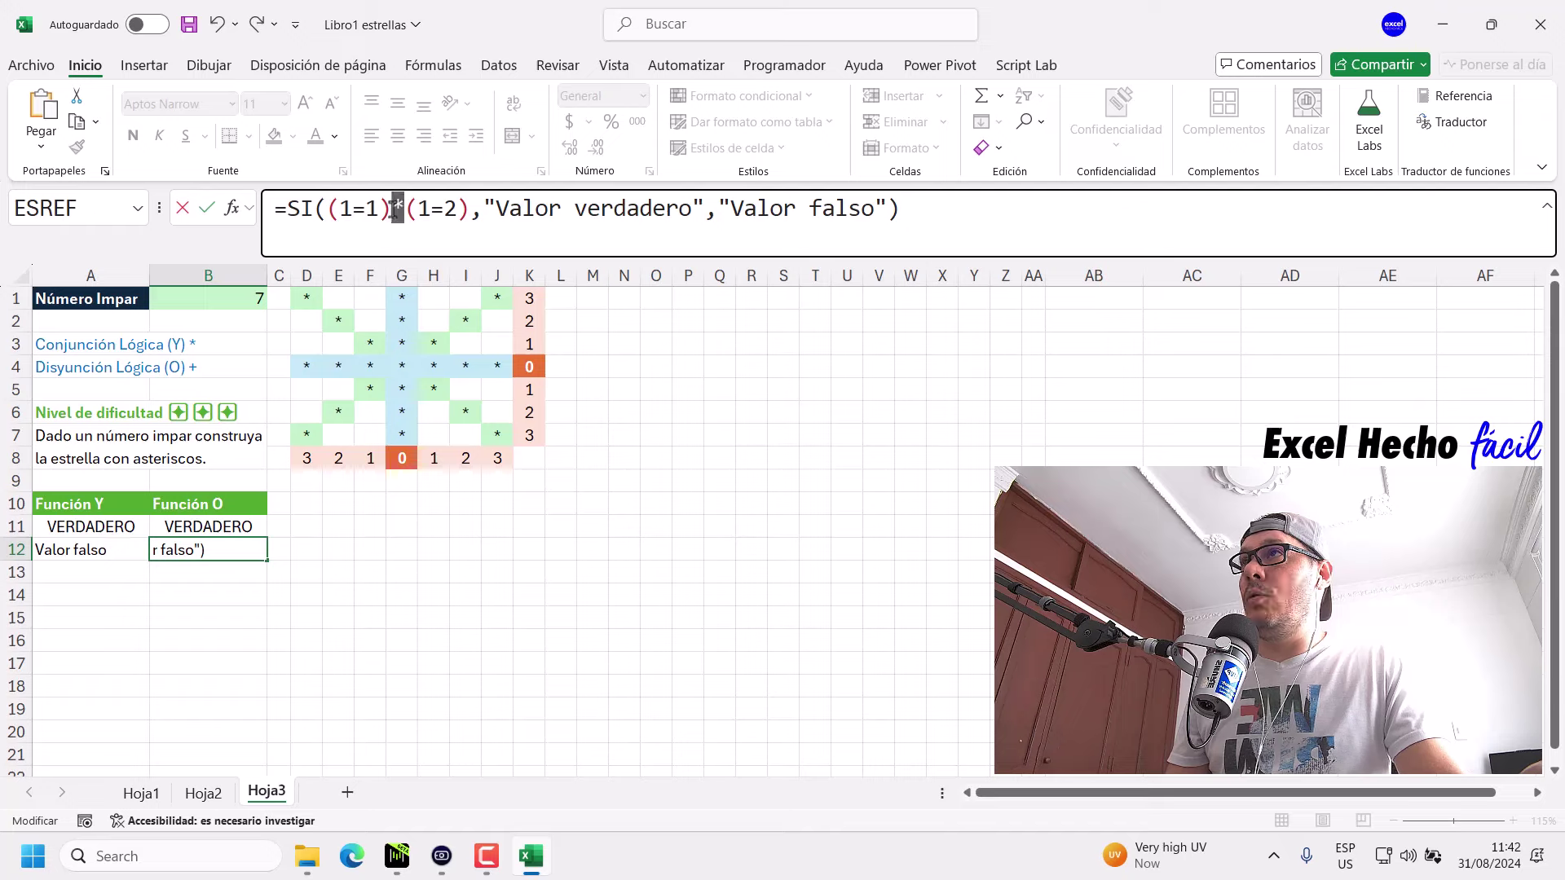
type("+")
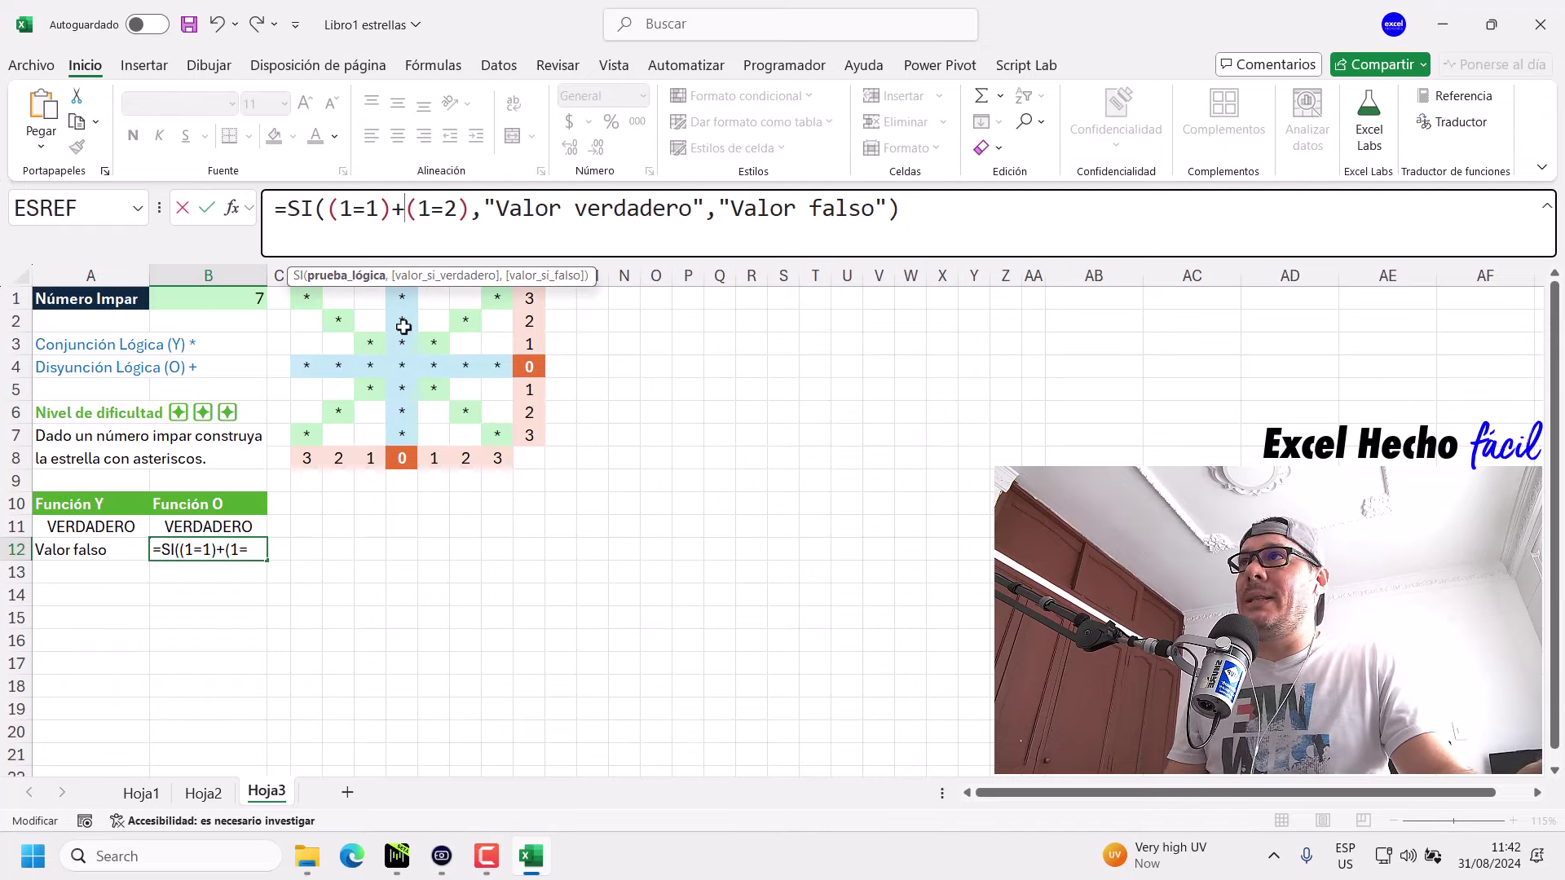
Preview the added test (1=1)+(1=2) with F9, showing 1, then undo the preview.
left_click_drag(327, 210, 393, 209)
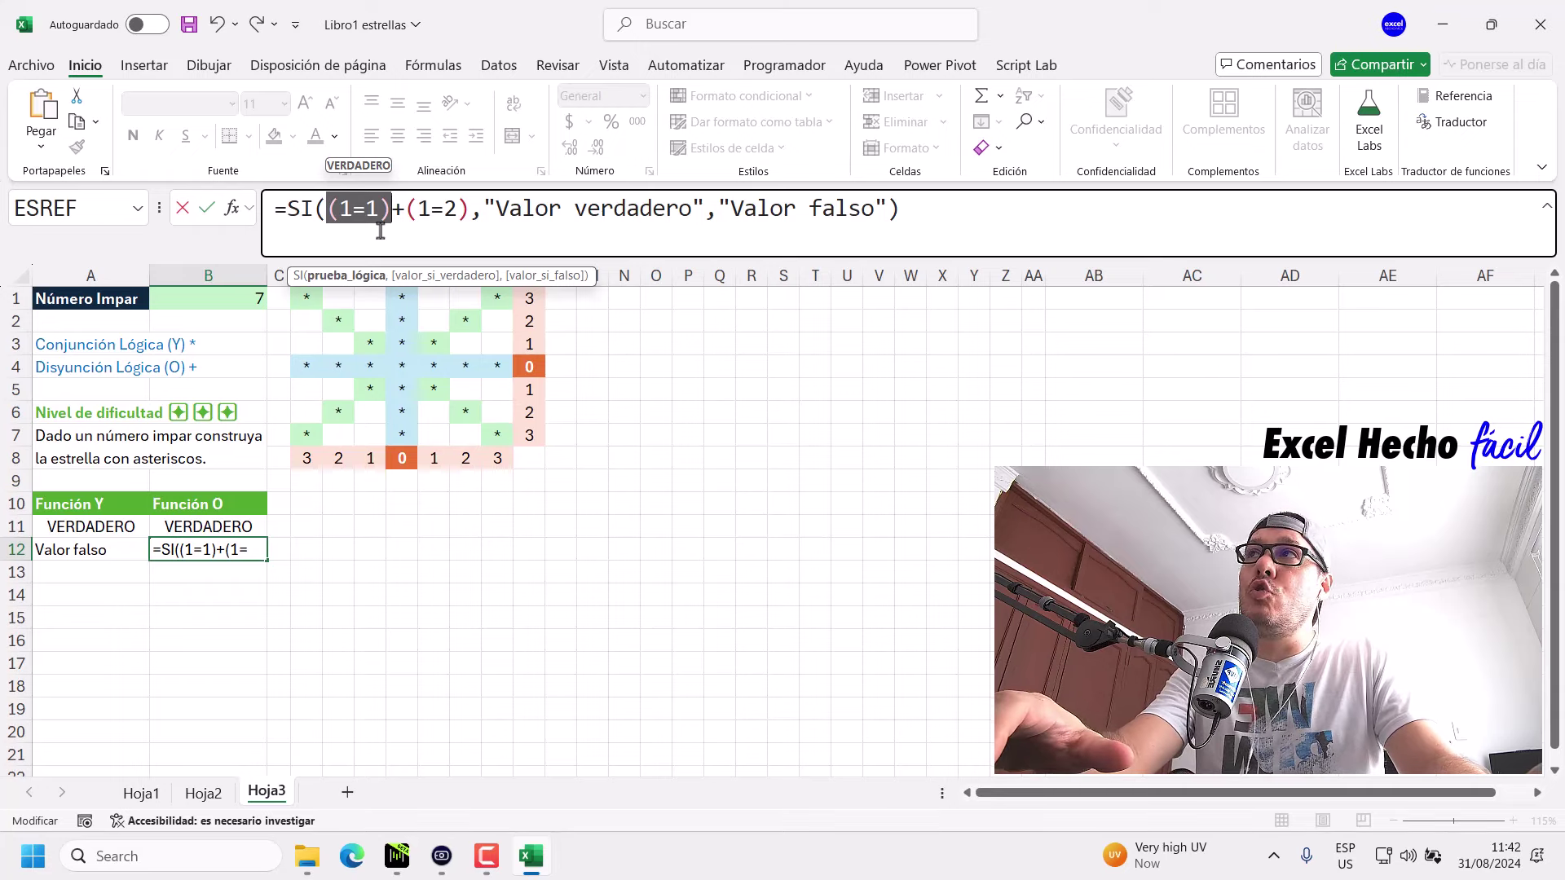
mouse_move(407, 219)
left_mouse_down()
mouse_move(468, 219)
mouse_move(365, 216)
left_mouse_up()
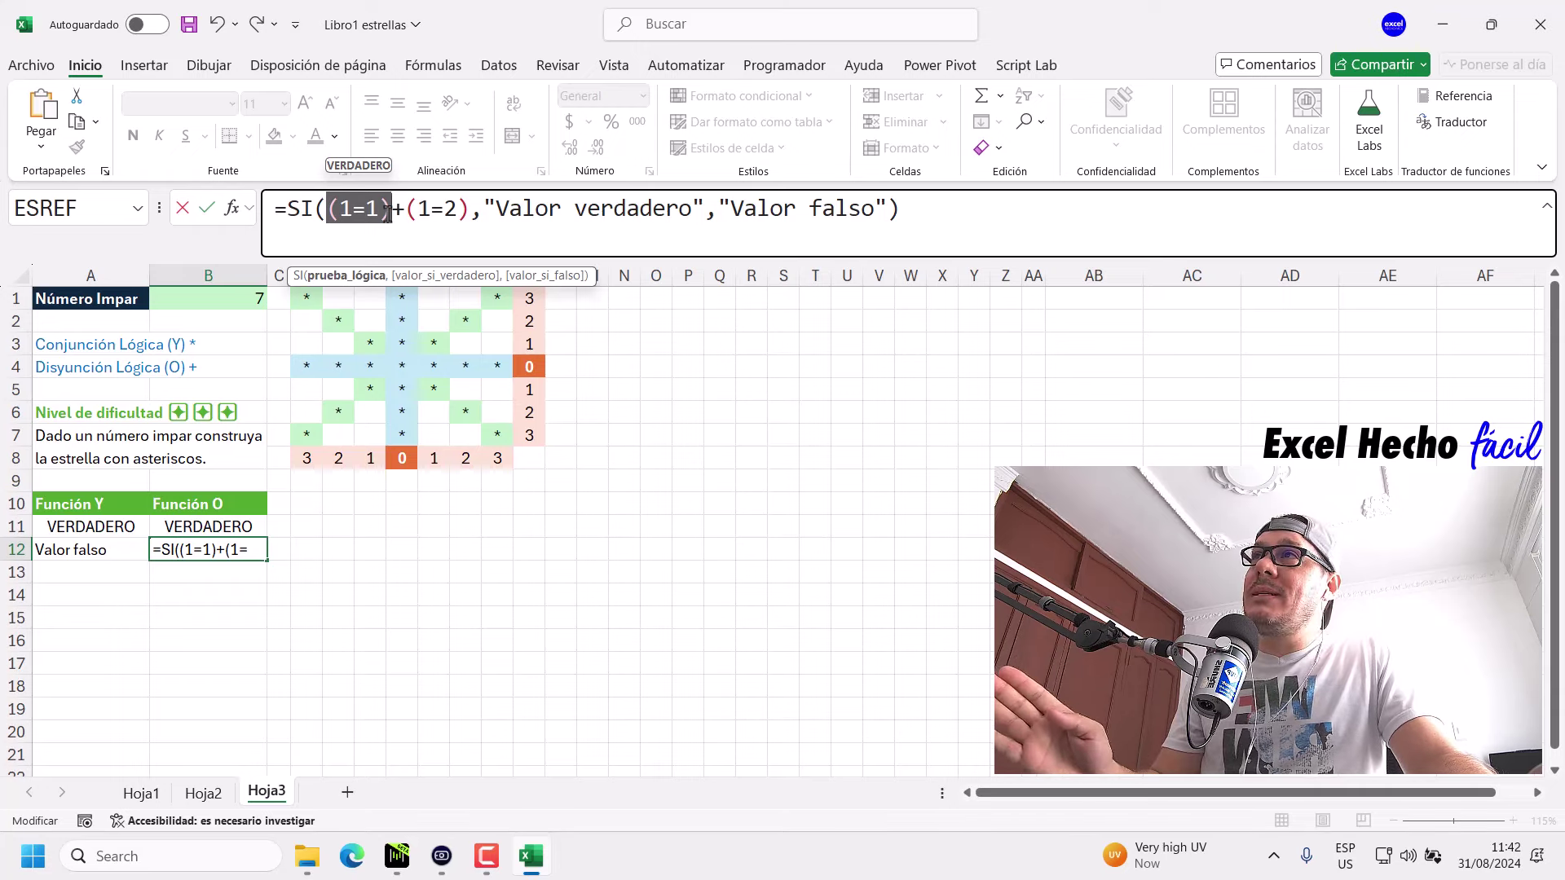
left_click_drag(406, 211, 468, 210)
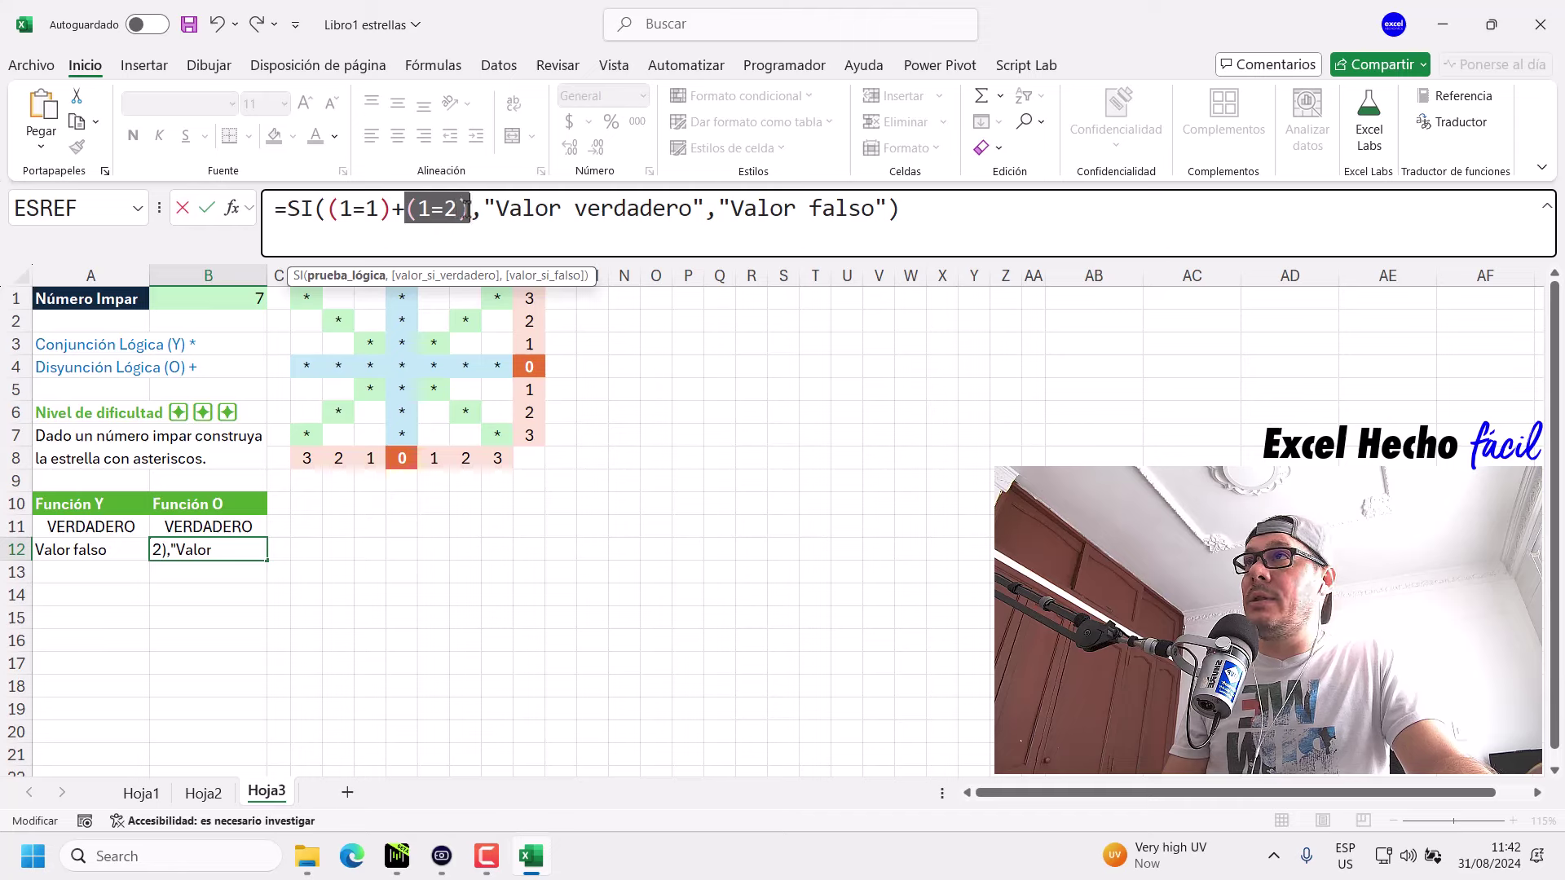
left_click_drag(469, 210, 329, 209)
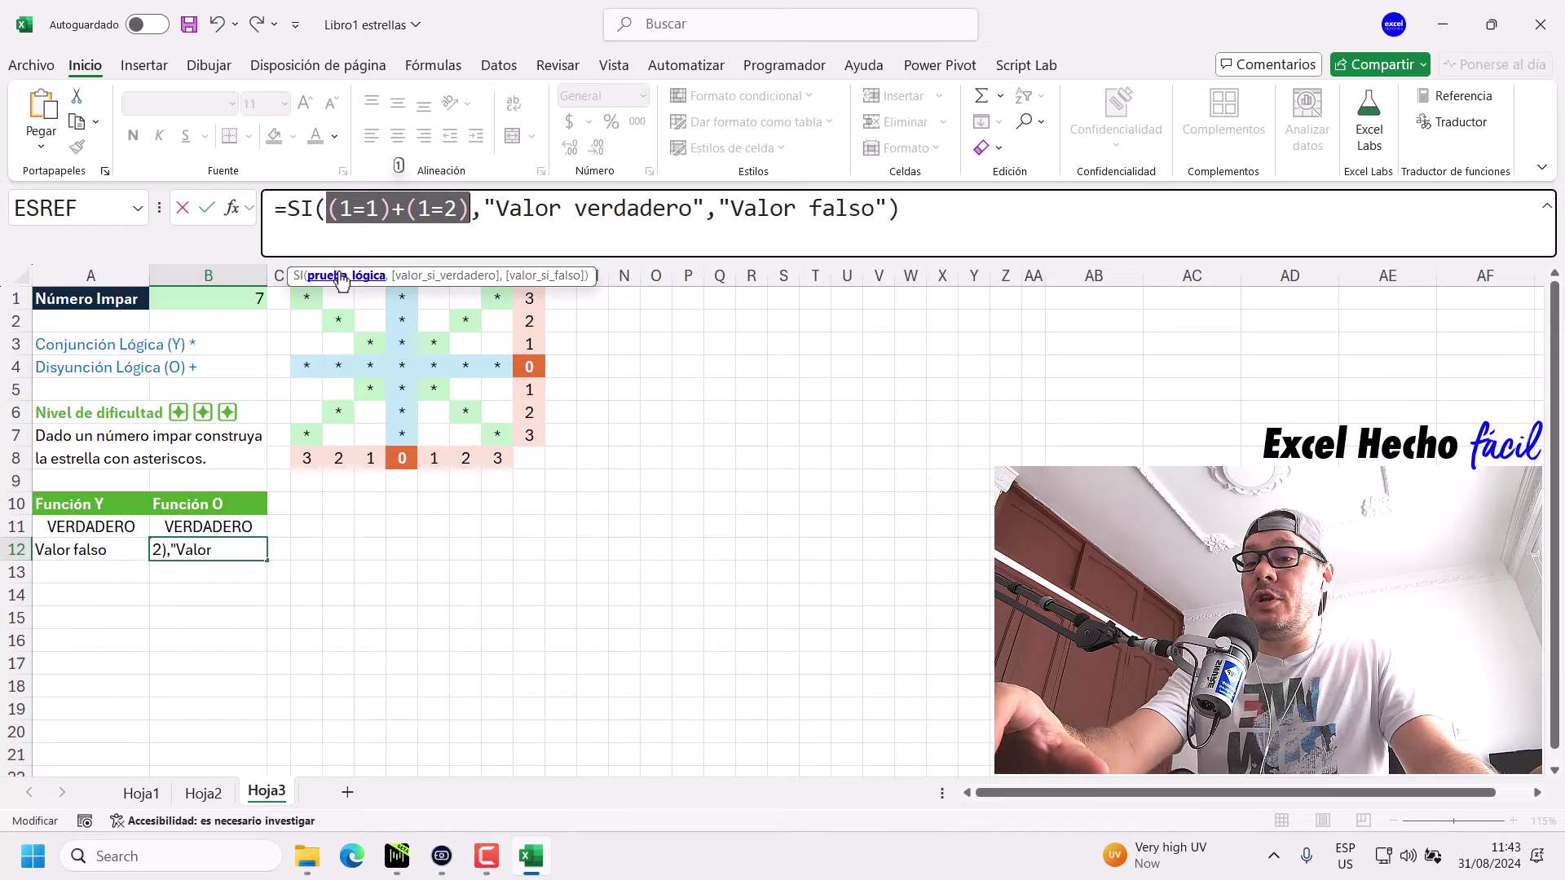
key("F9")
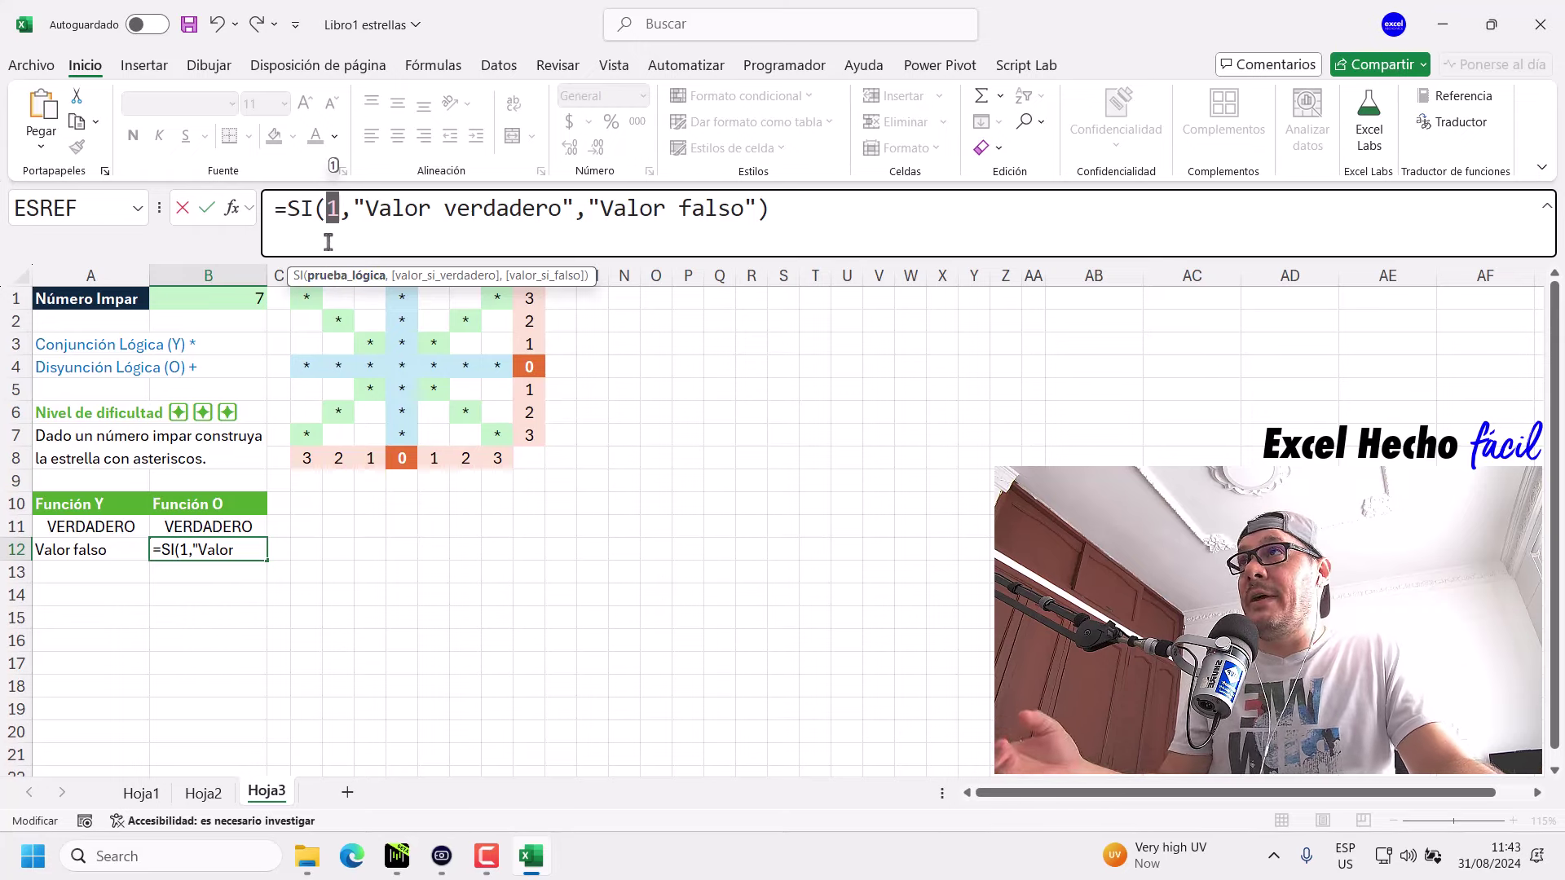
key("ctrl+z")
Confirm B12's formula so it displays Valor verdadero.
left_click(481, 209)
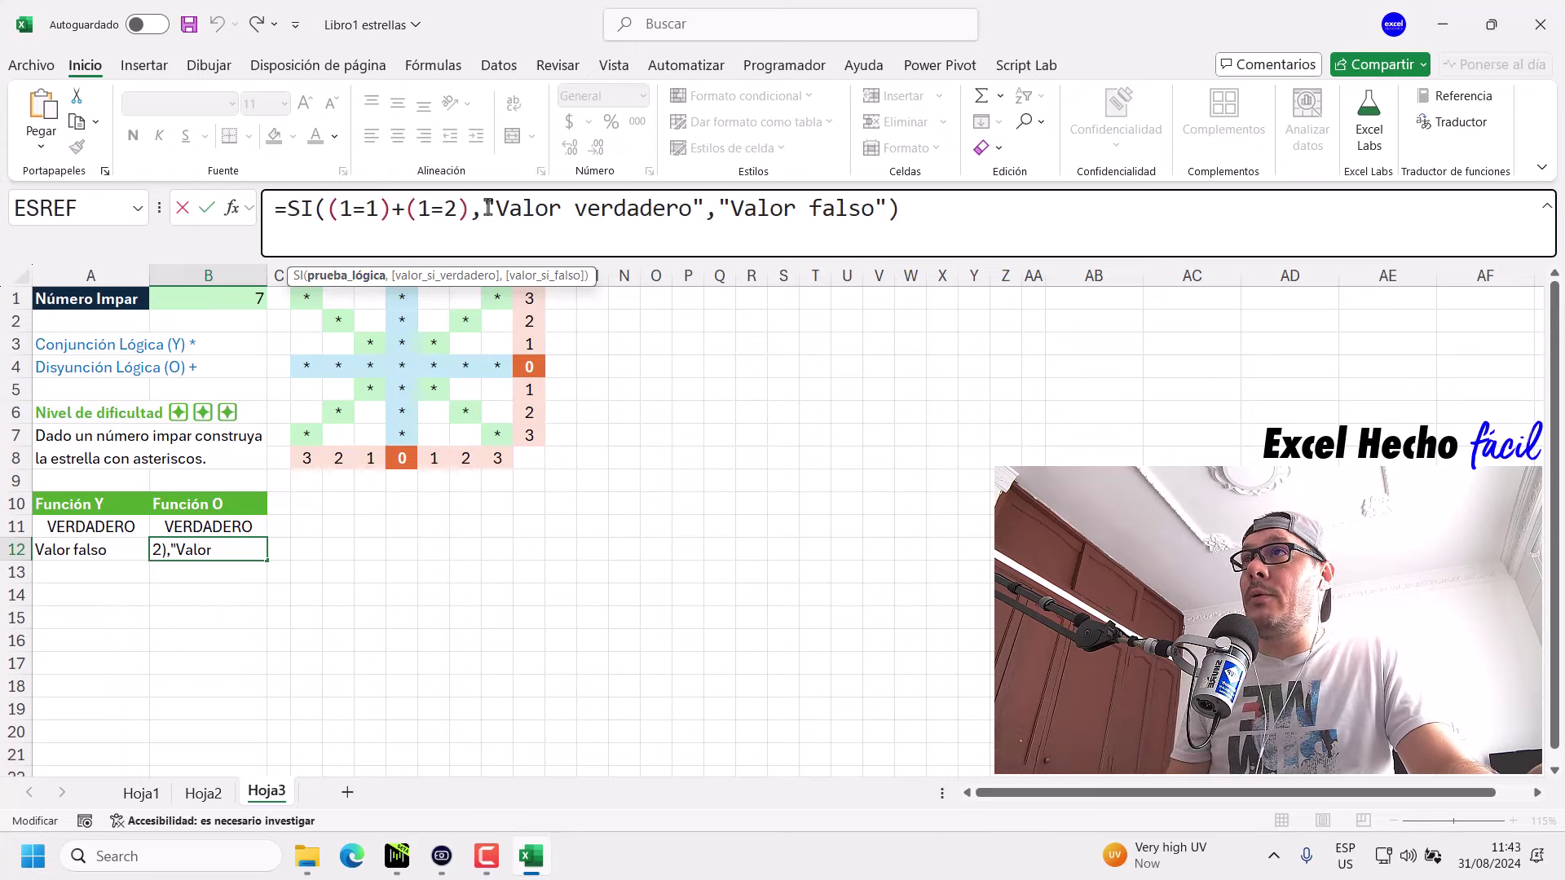
left_click(487, 277)
left_click(927, 209)
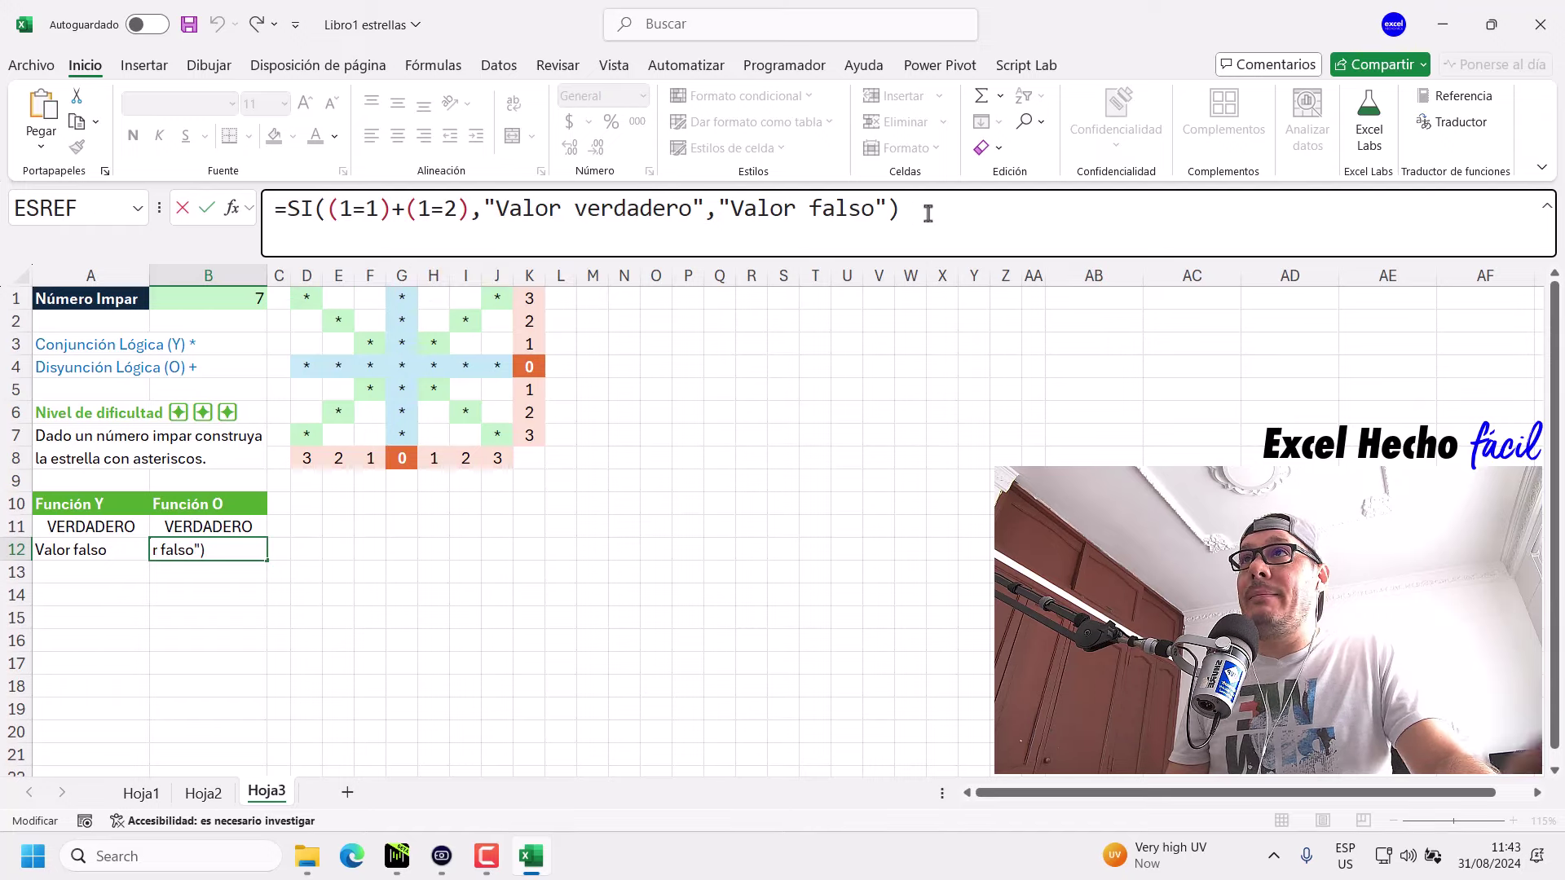
key("Return")
left_click(214, 551)
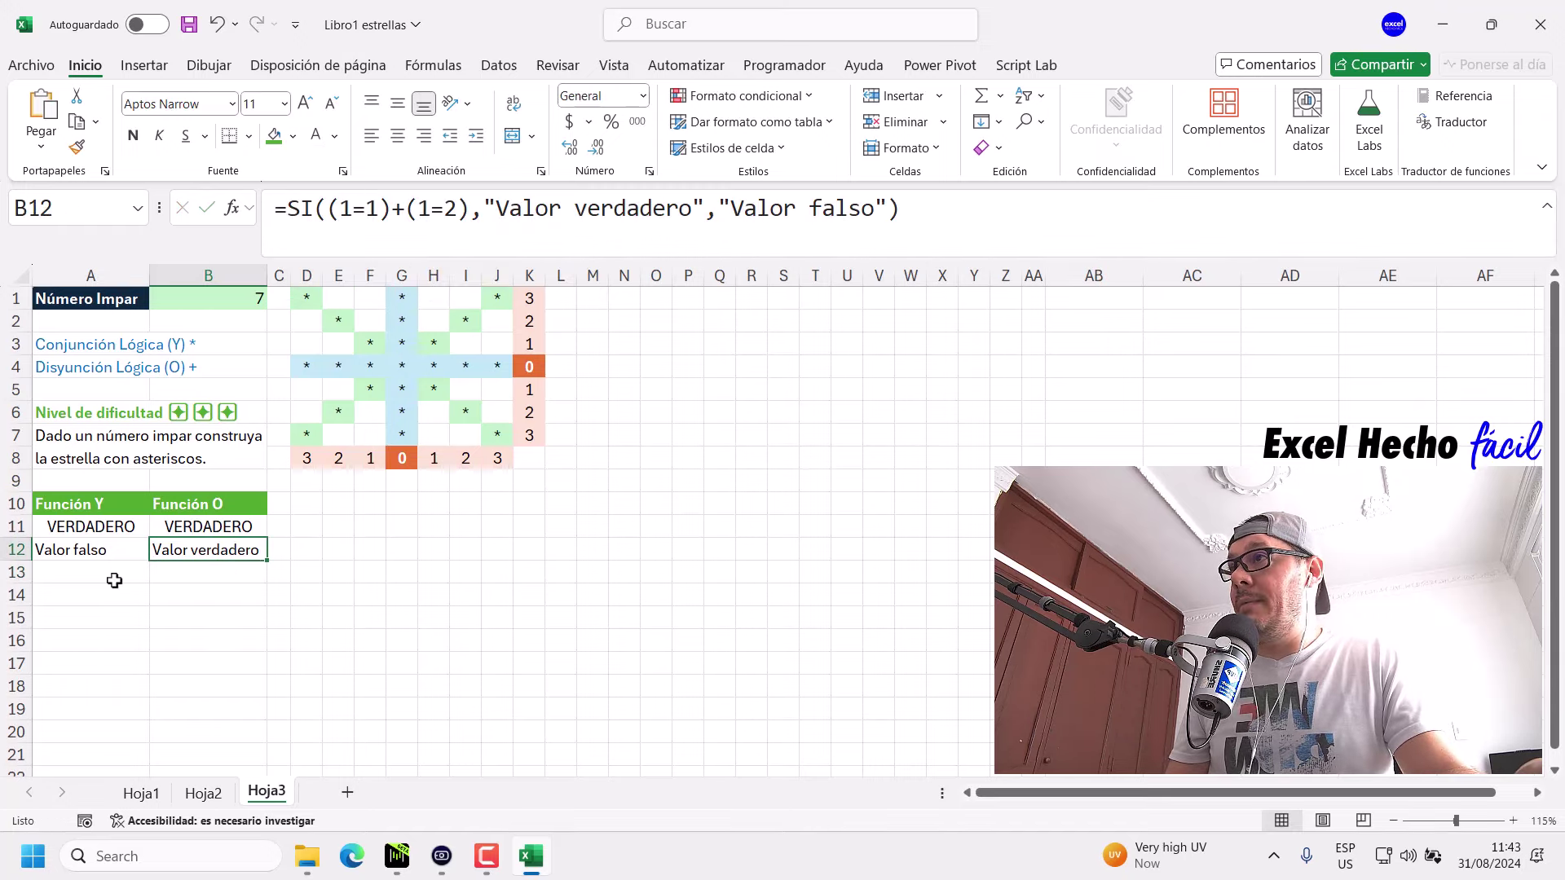
left_click(107, 593)
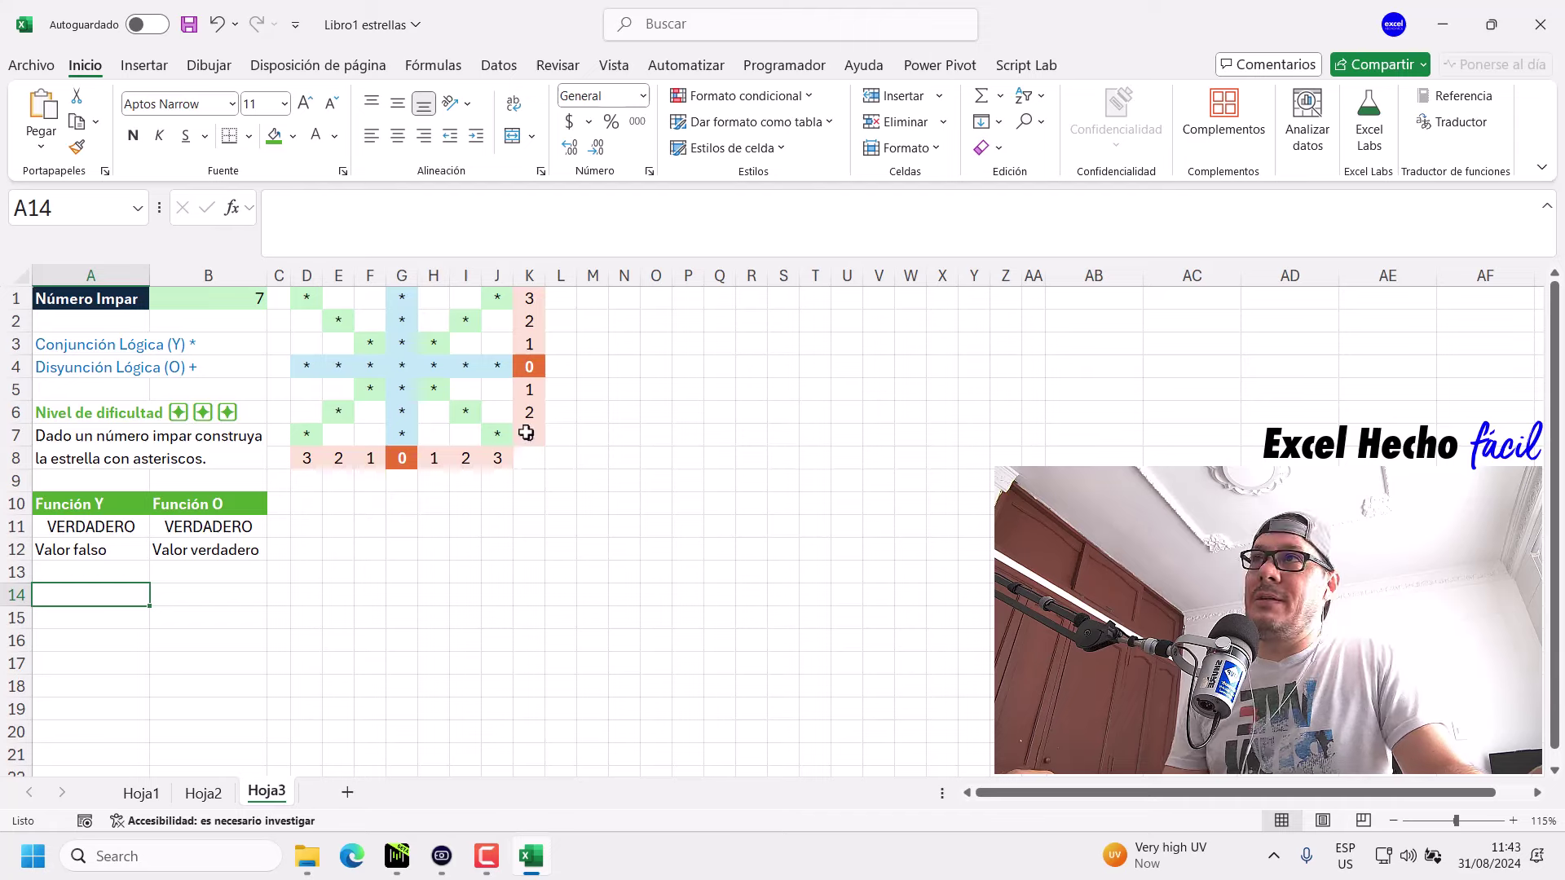
left_click_drag(493, 366, 307, 366)
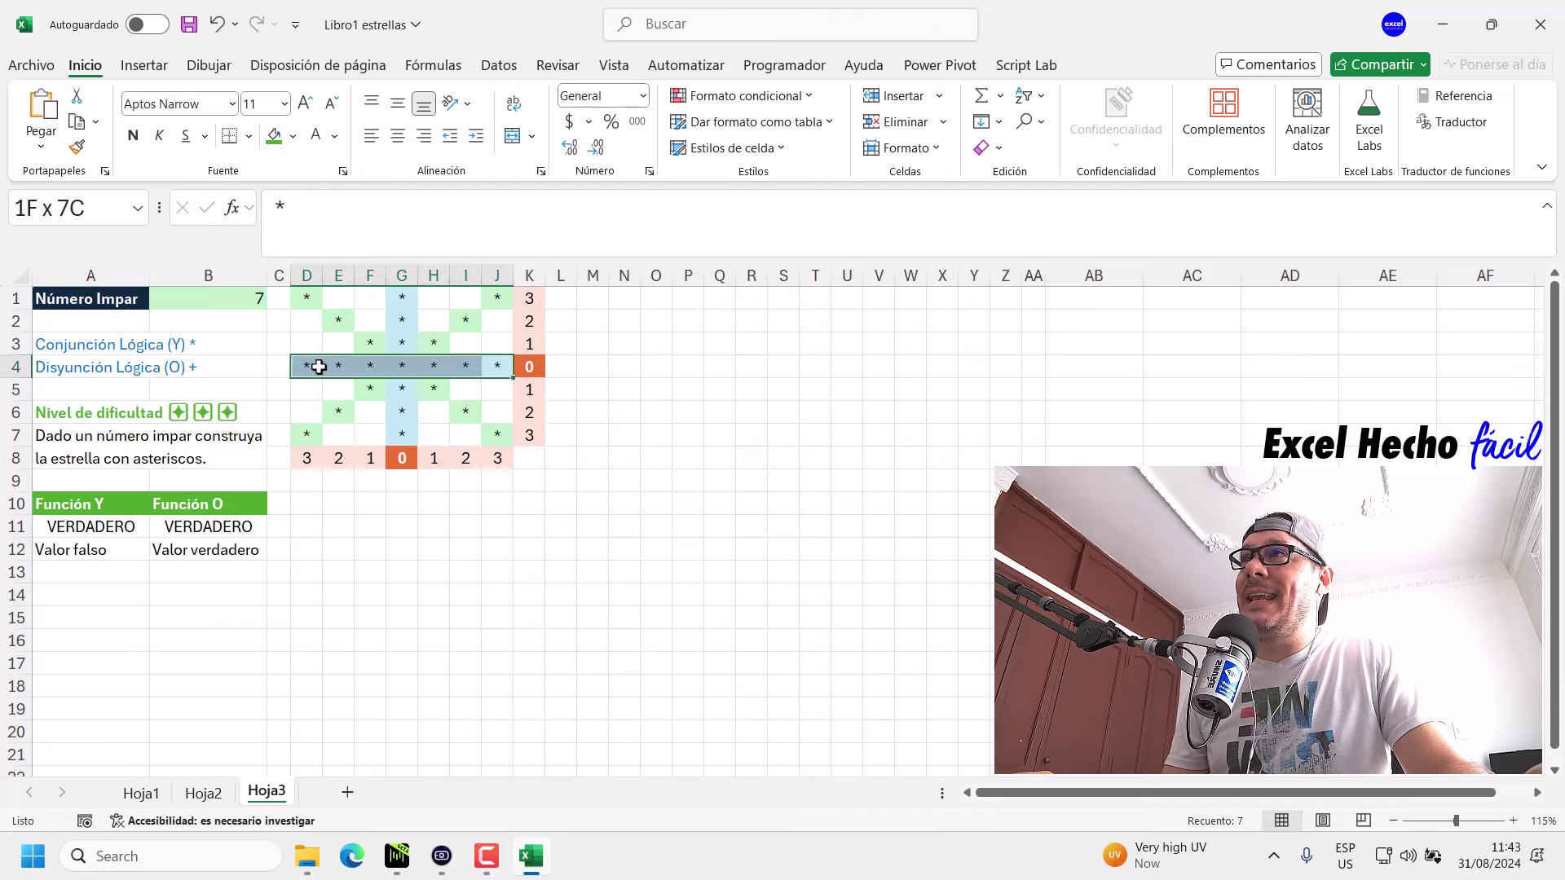
left_click(405, 432, "ctrl")
left_click_drag(405, 433, 402, 299)
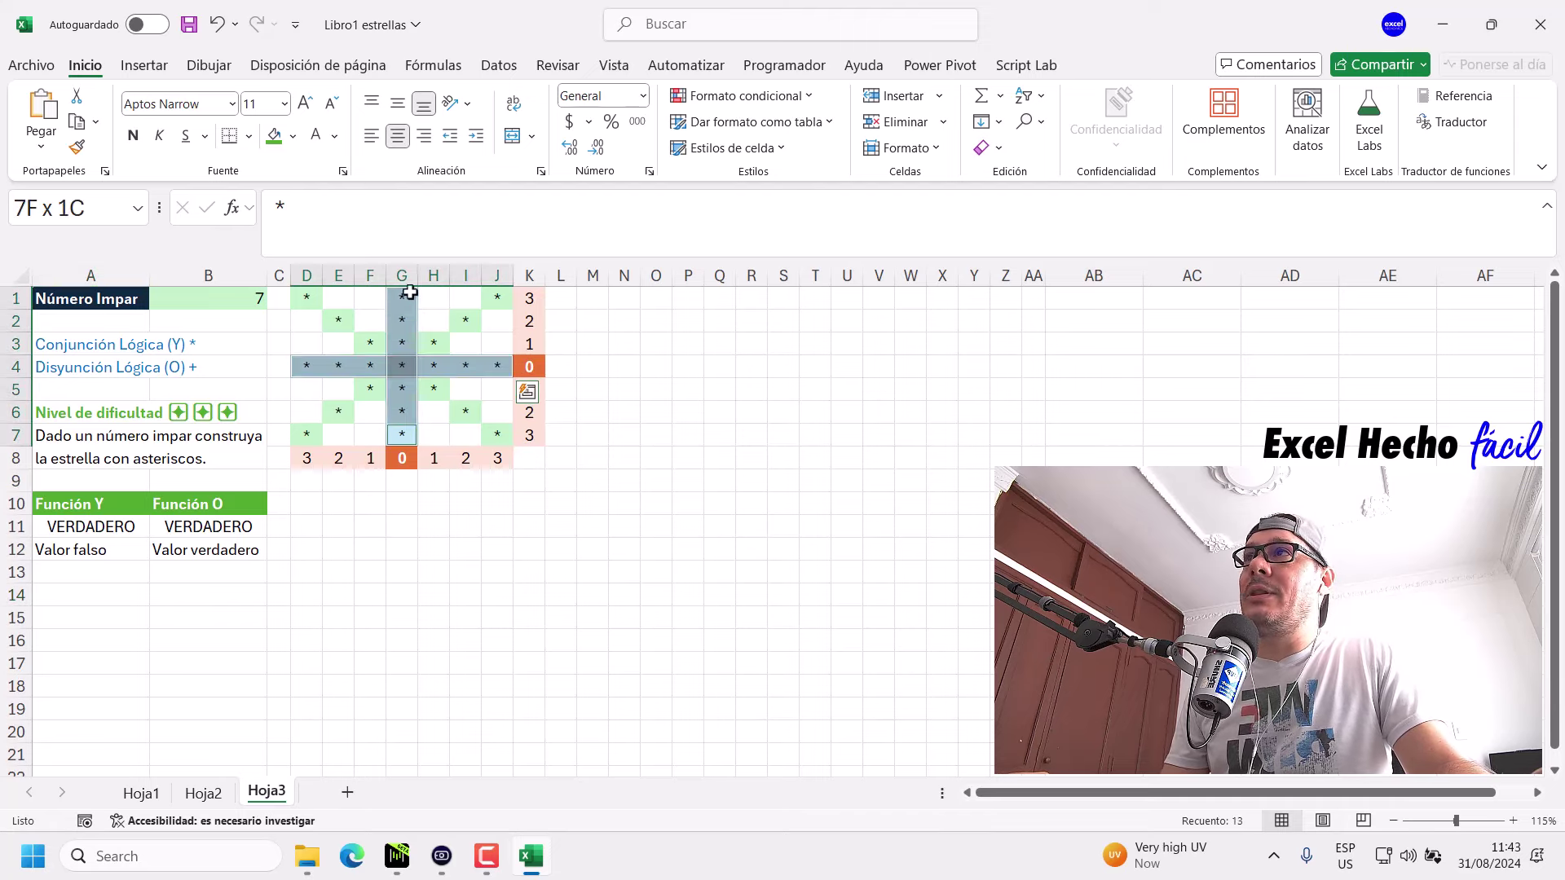
left_click(538, 373)
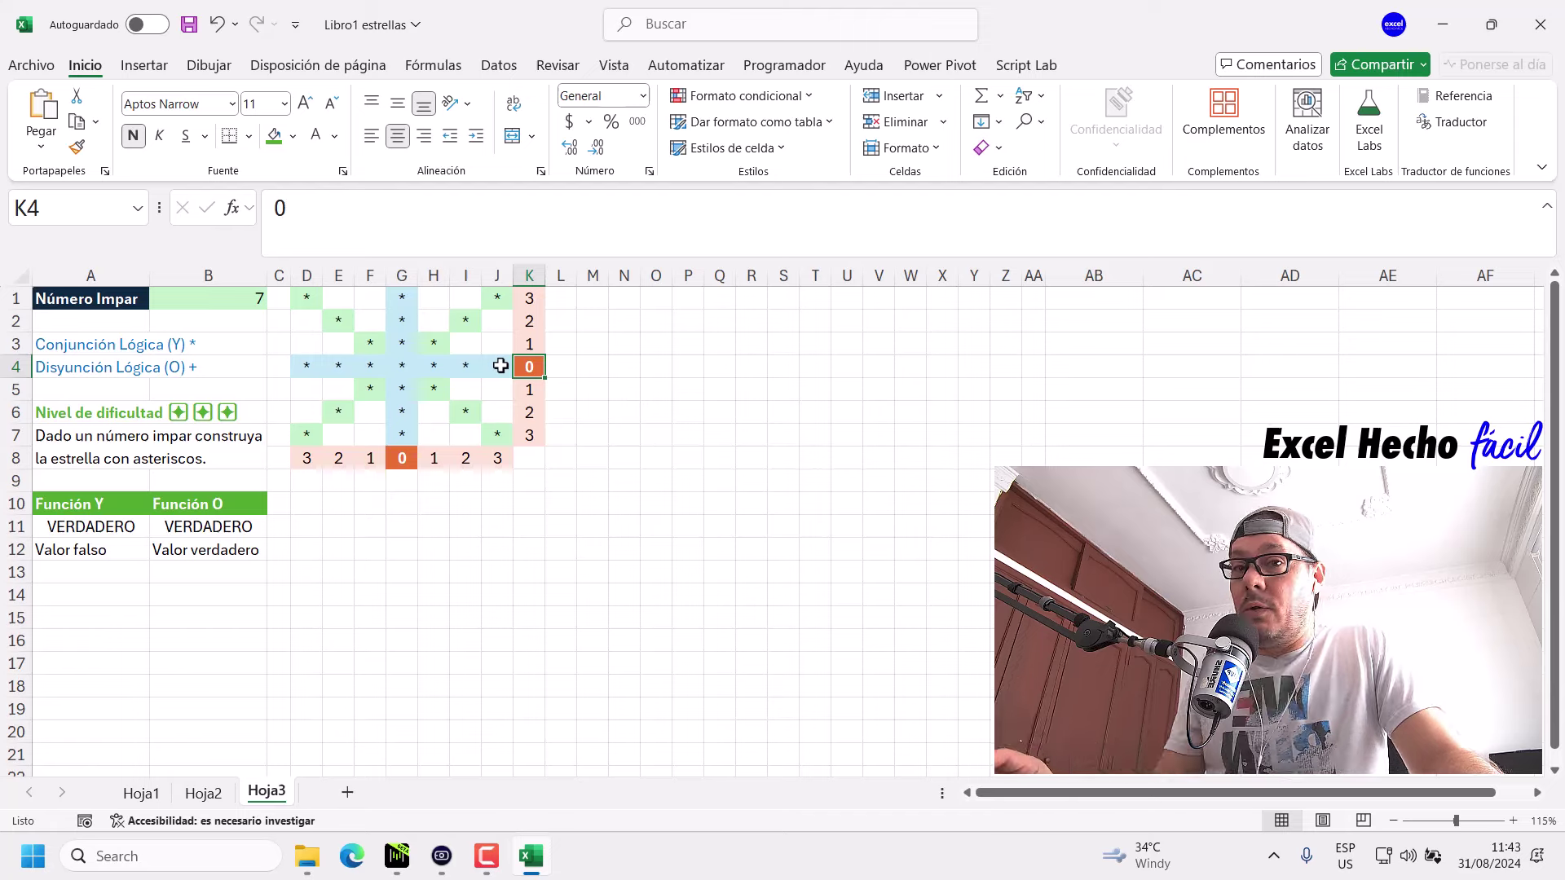
left_click_drag(500, 366, 309, 363)
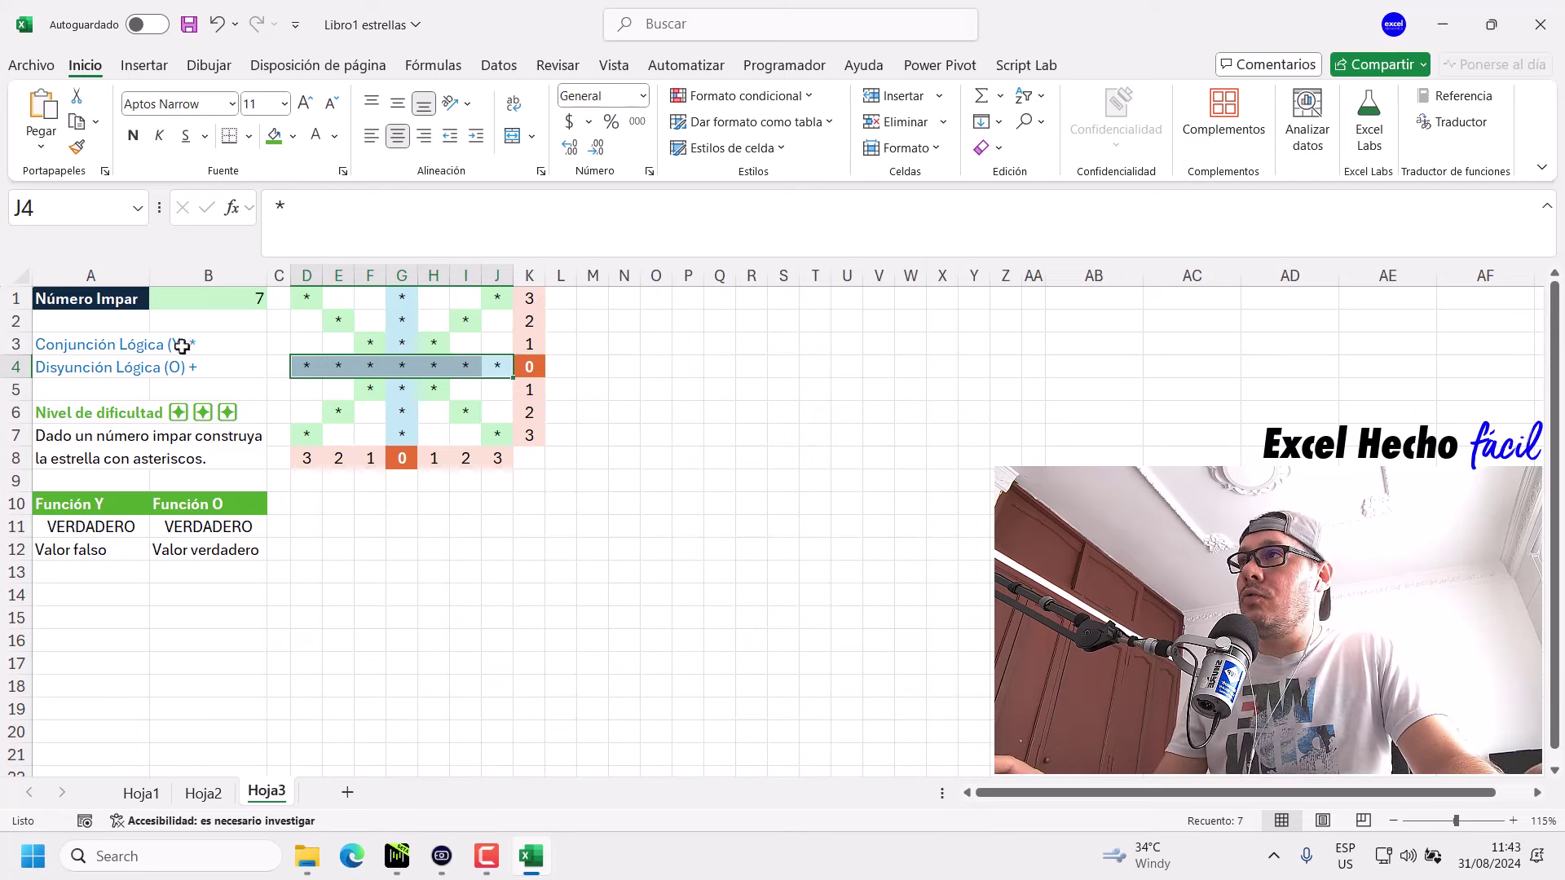
left_click_drag(396, 439, 402, 299)
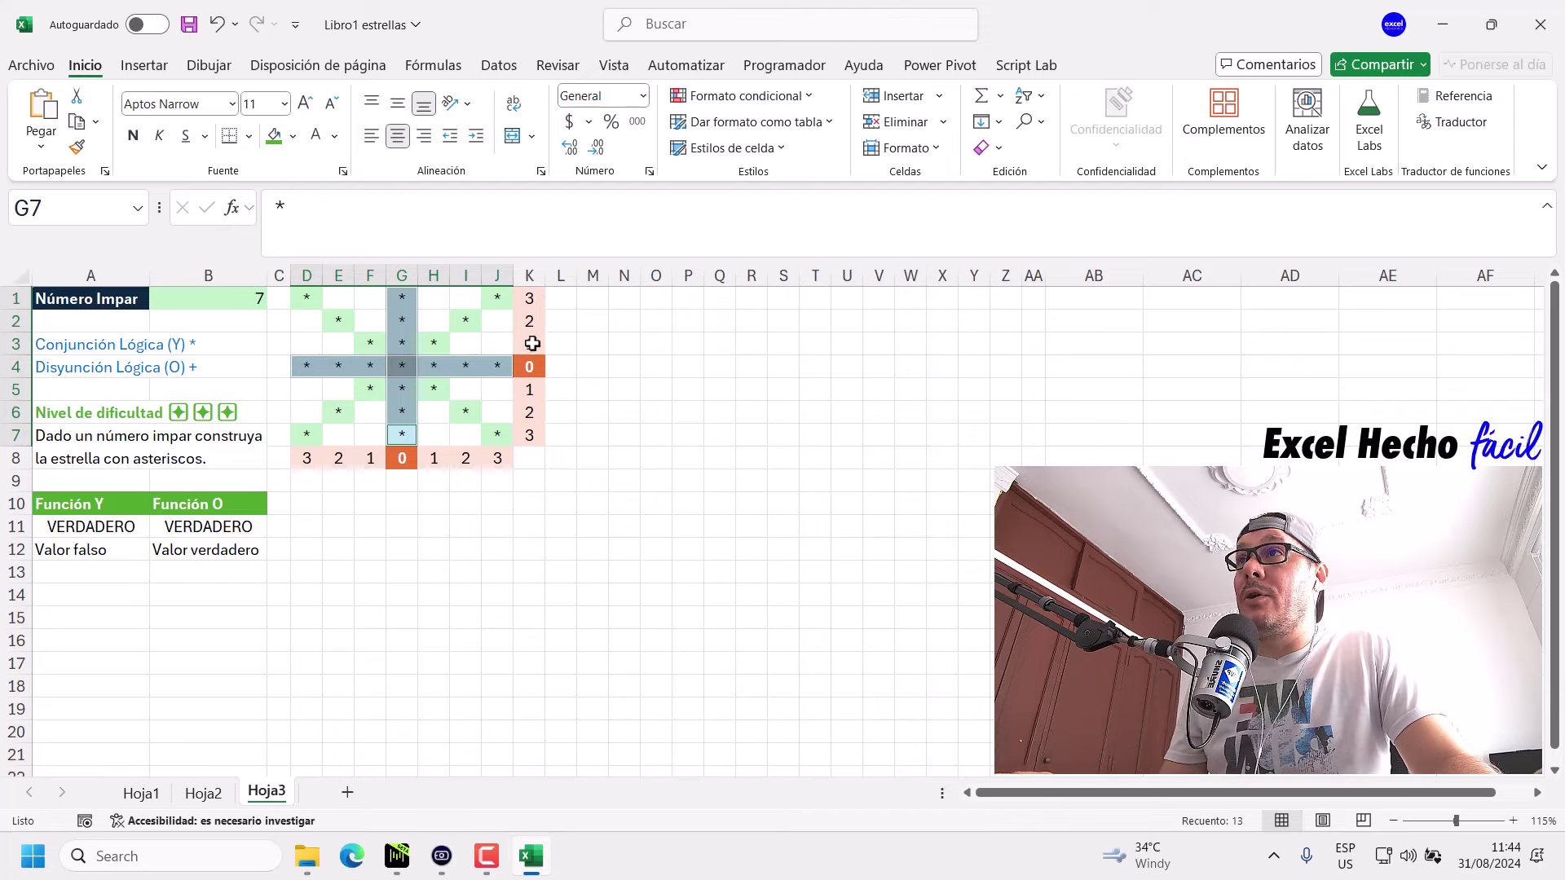
left_click_drag(529, 343, 307, 343)
left_click(533, 392, "ctrl")
left_click_drag(533, 392, 307, 390)
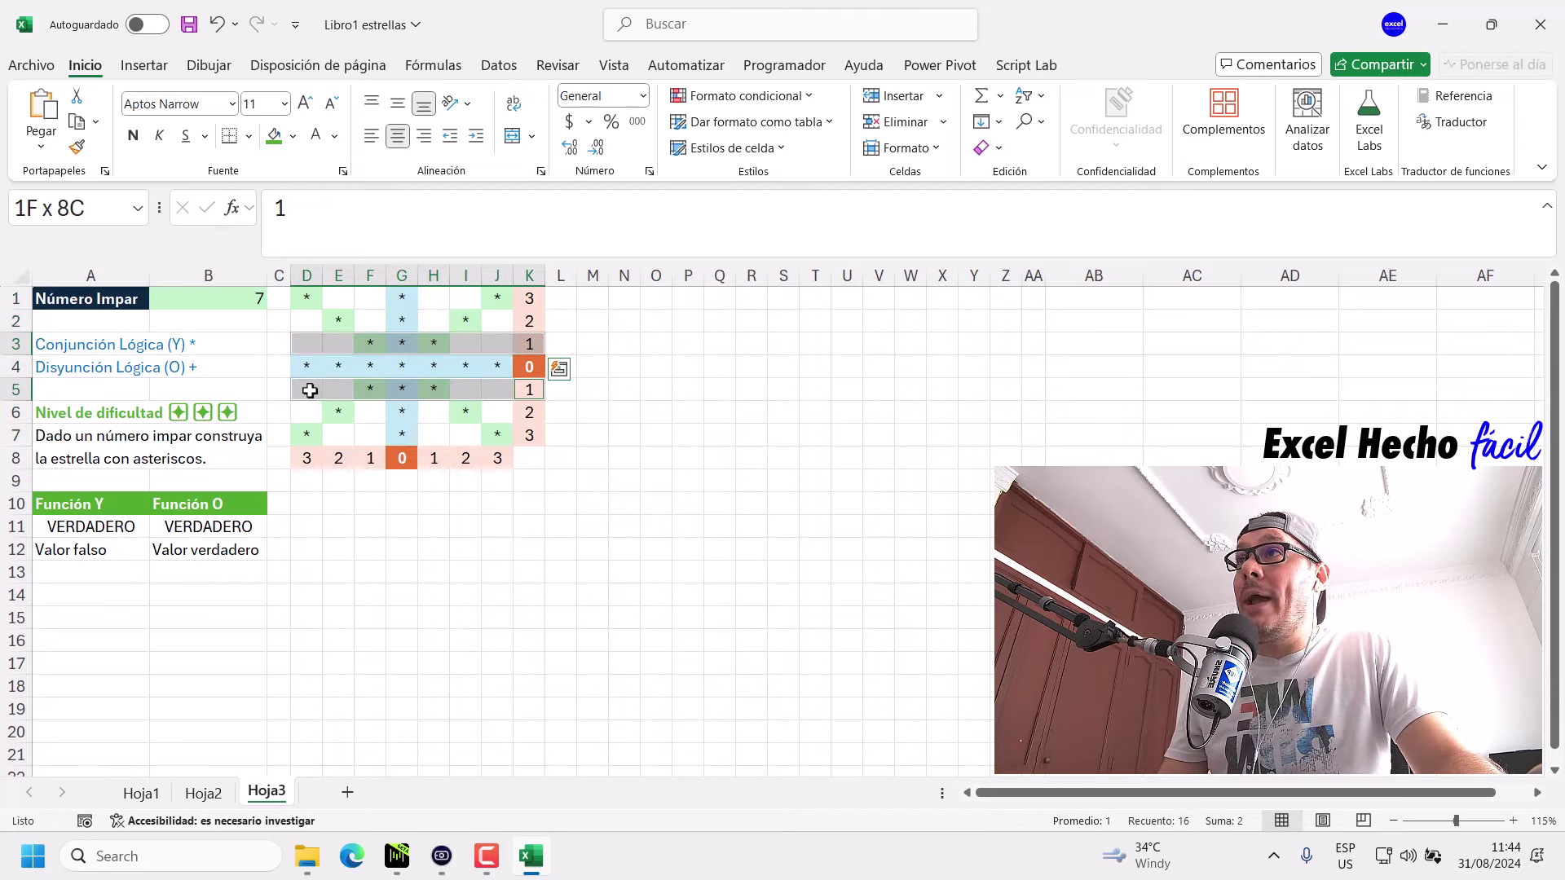
left_click_drag(466, 458, 470, 323)
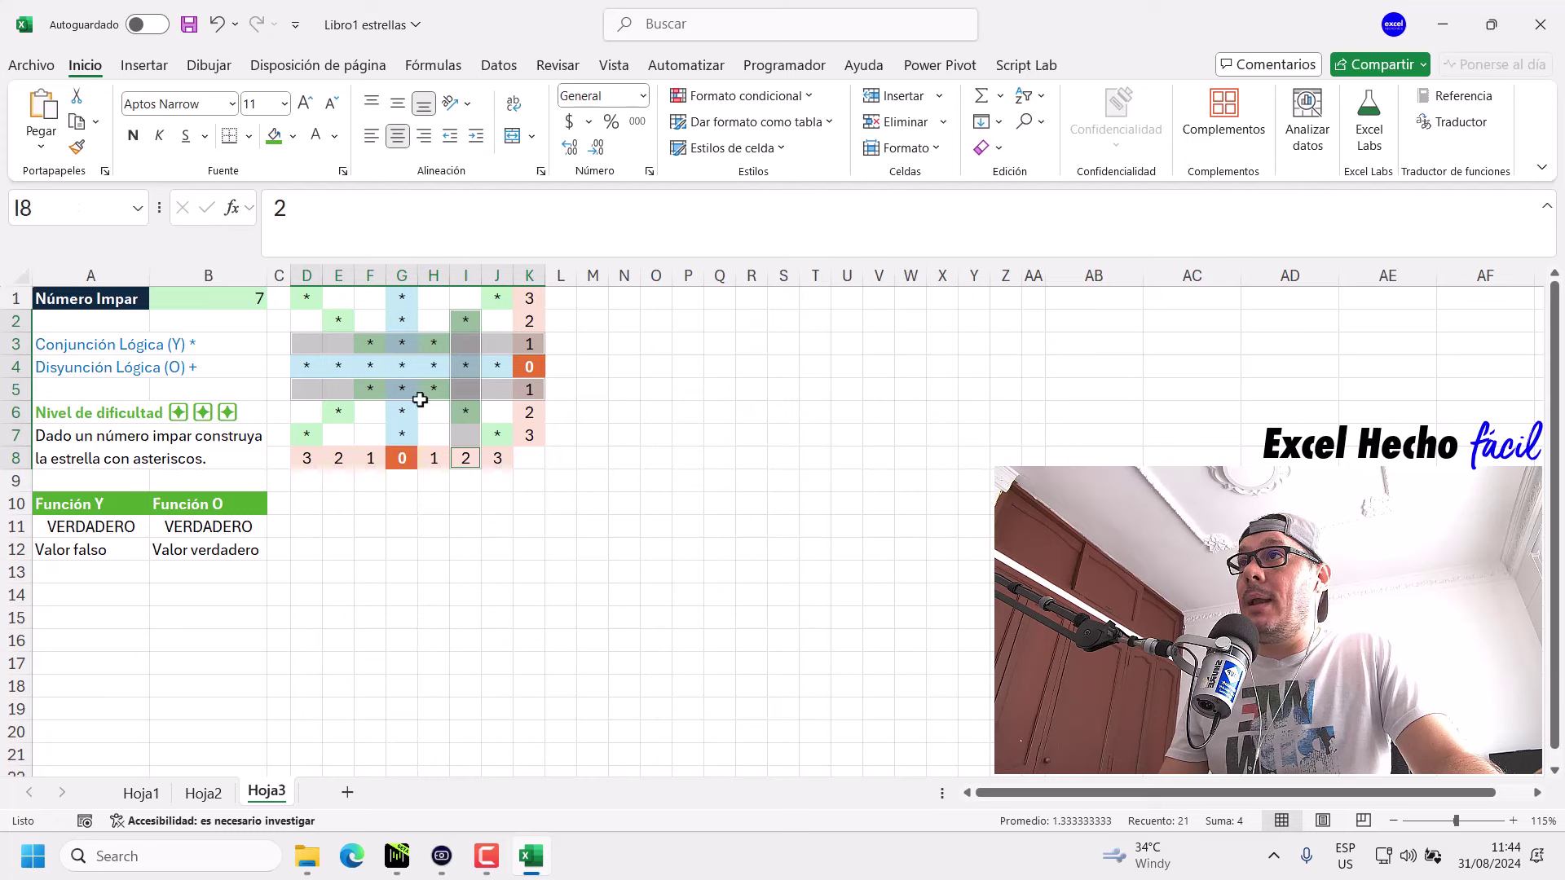
left_click_drag(343, 460, 344, 319)
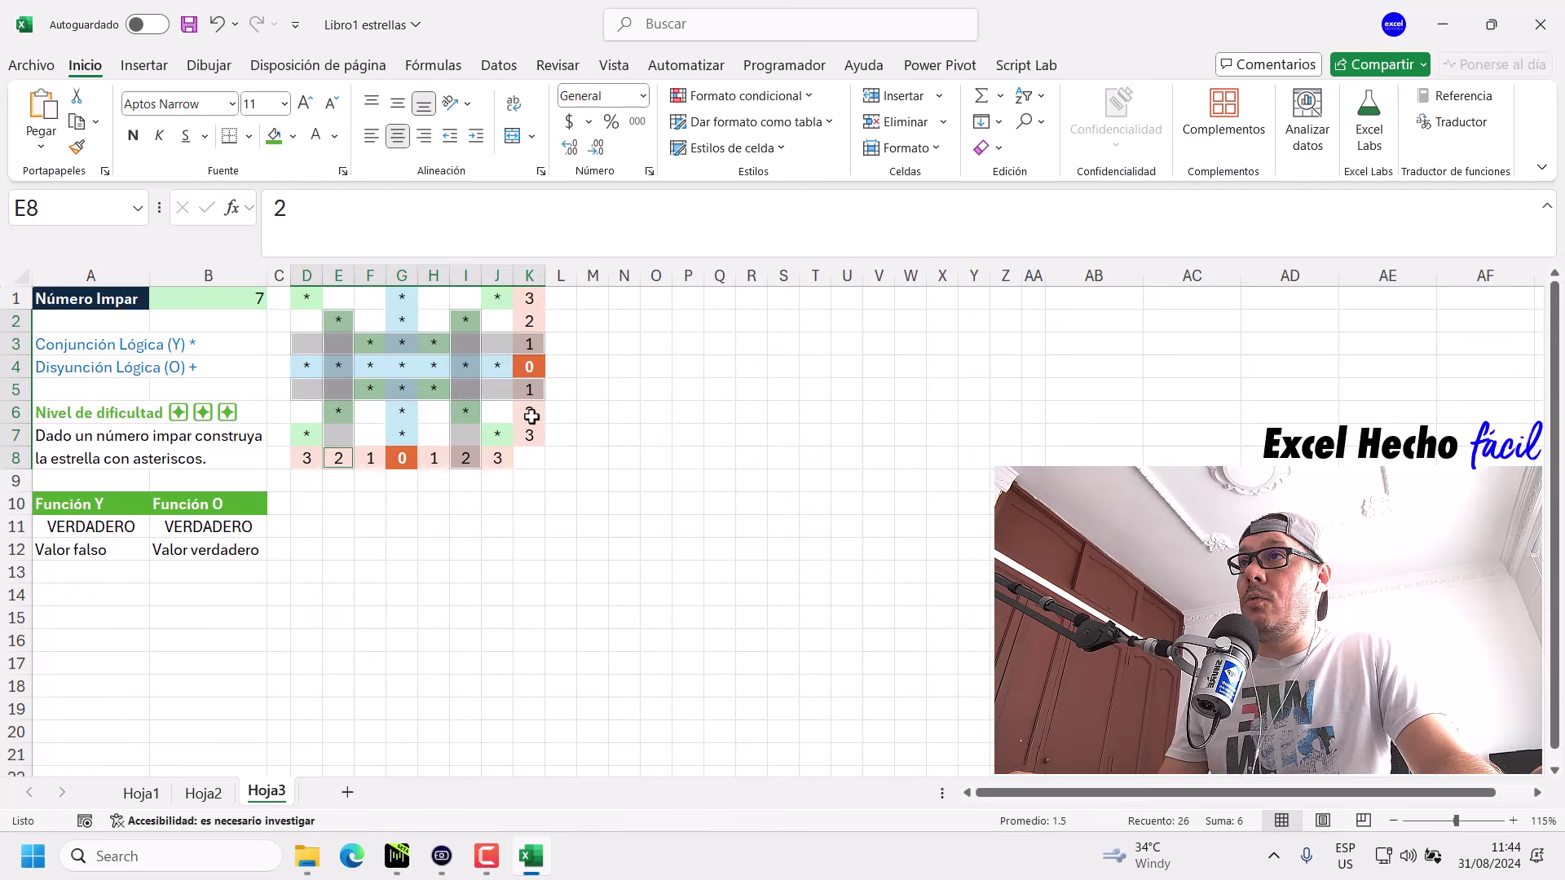
left_click_drag(530, 416, 313, 413)
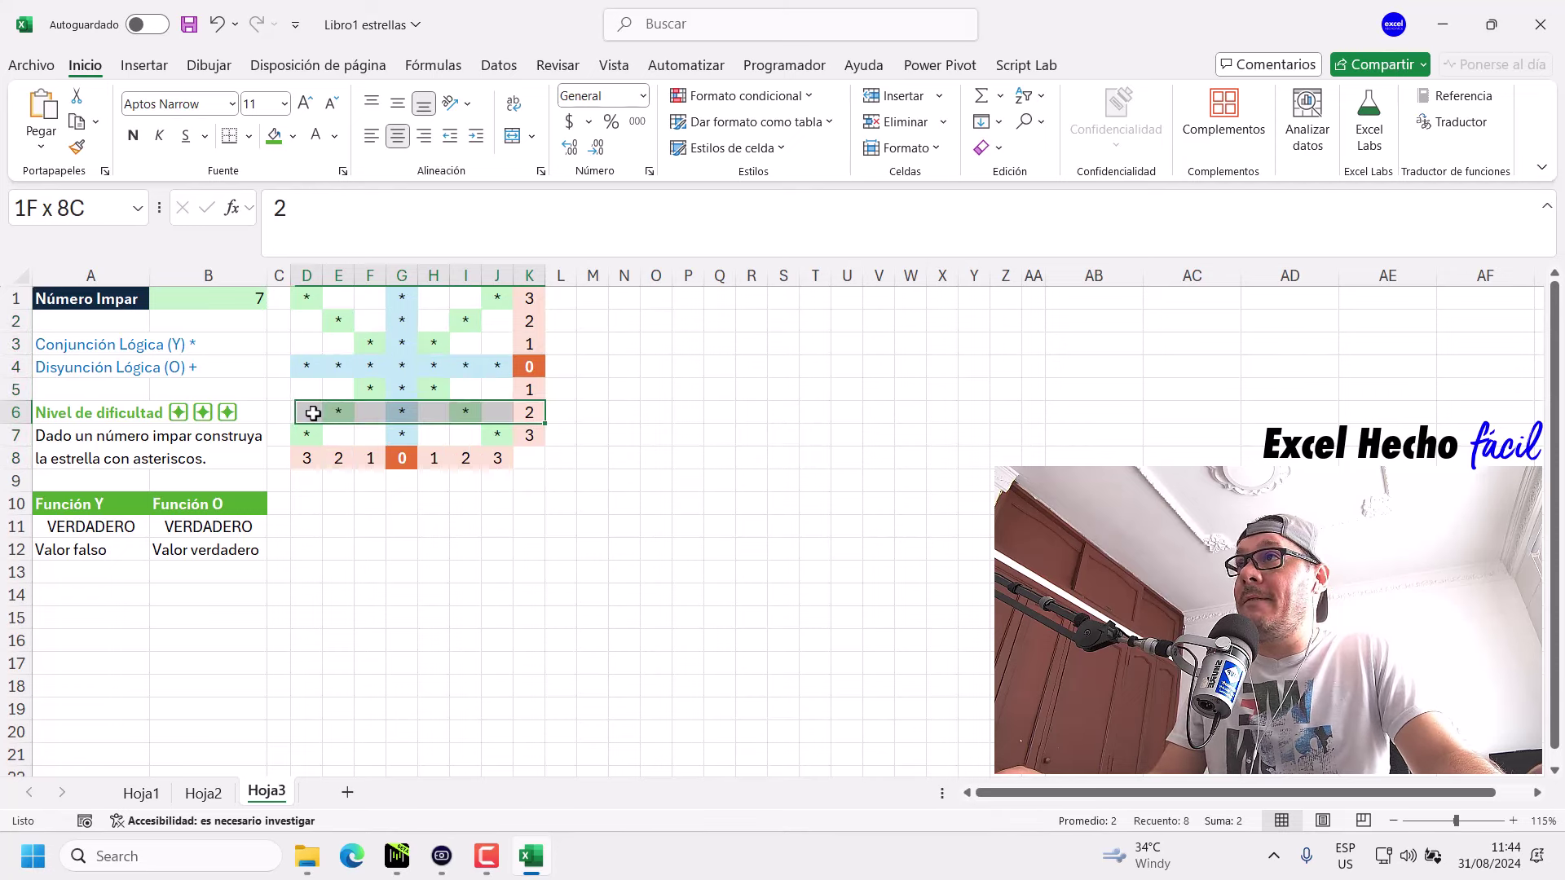
left_click_drag(531, 321, 308, 322)
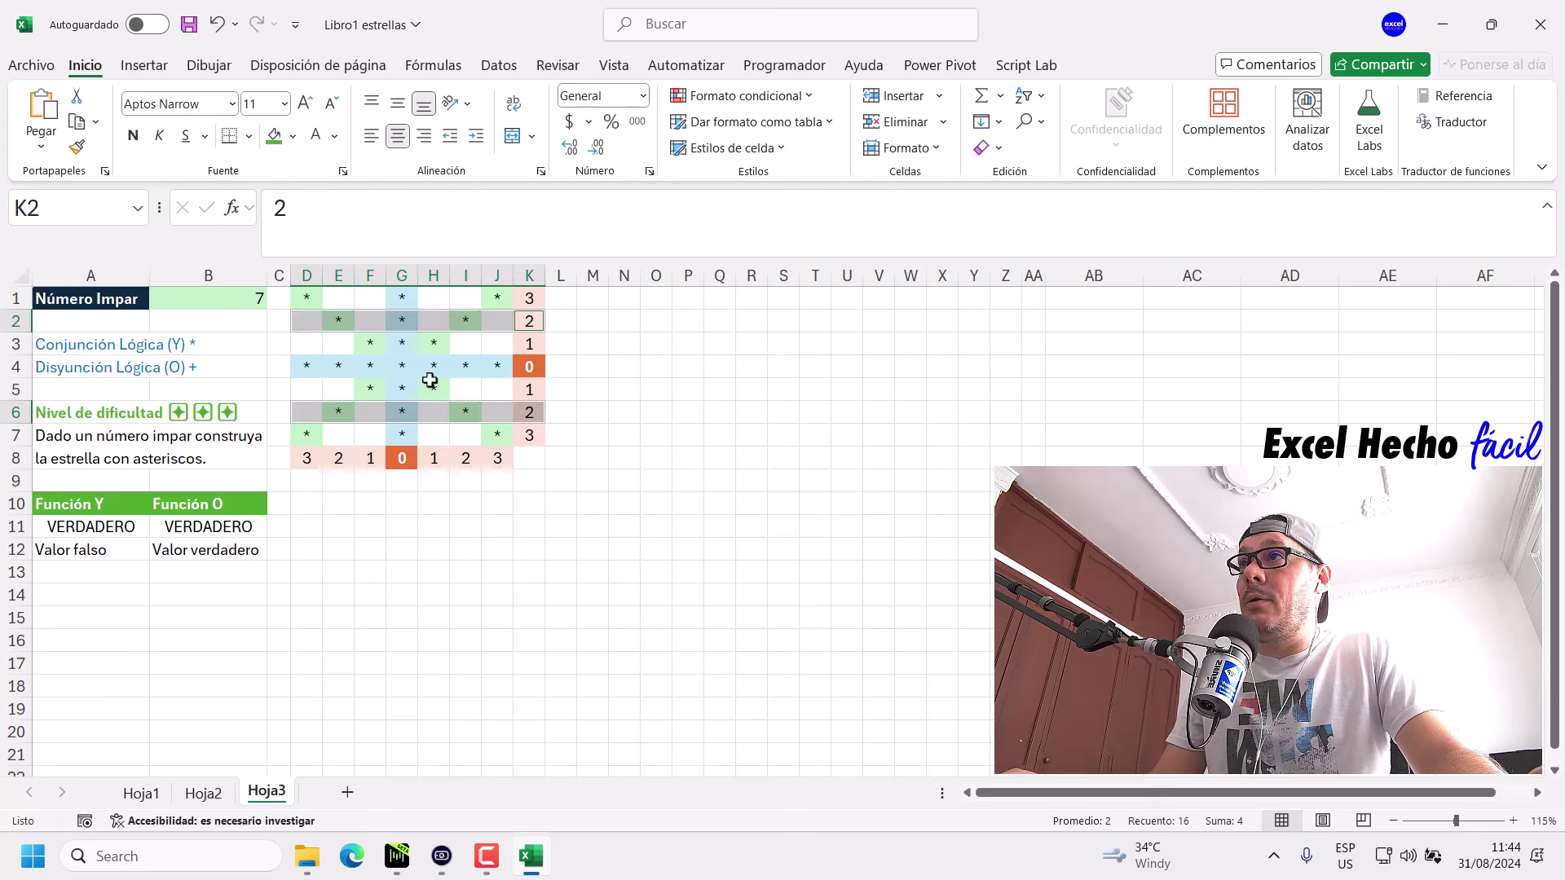
left_click_drag(468, 458, 465, 299)
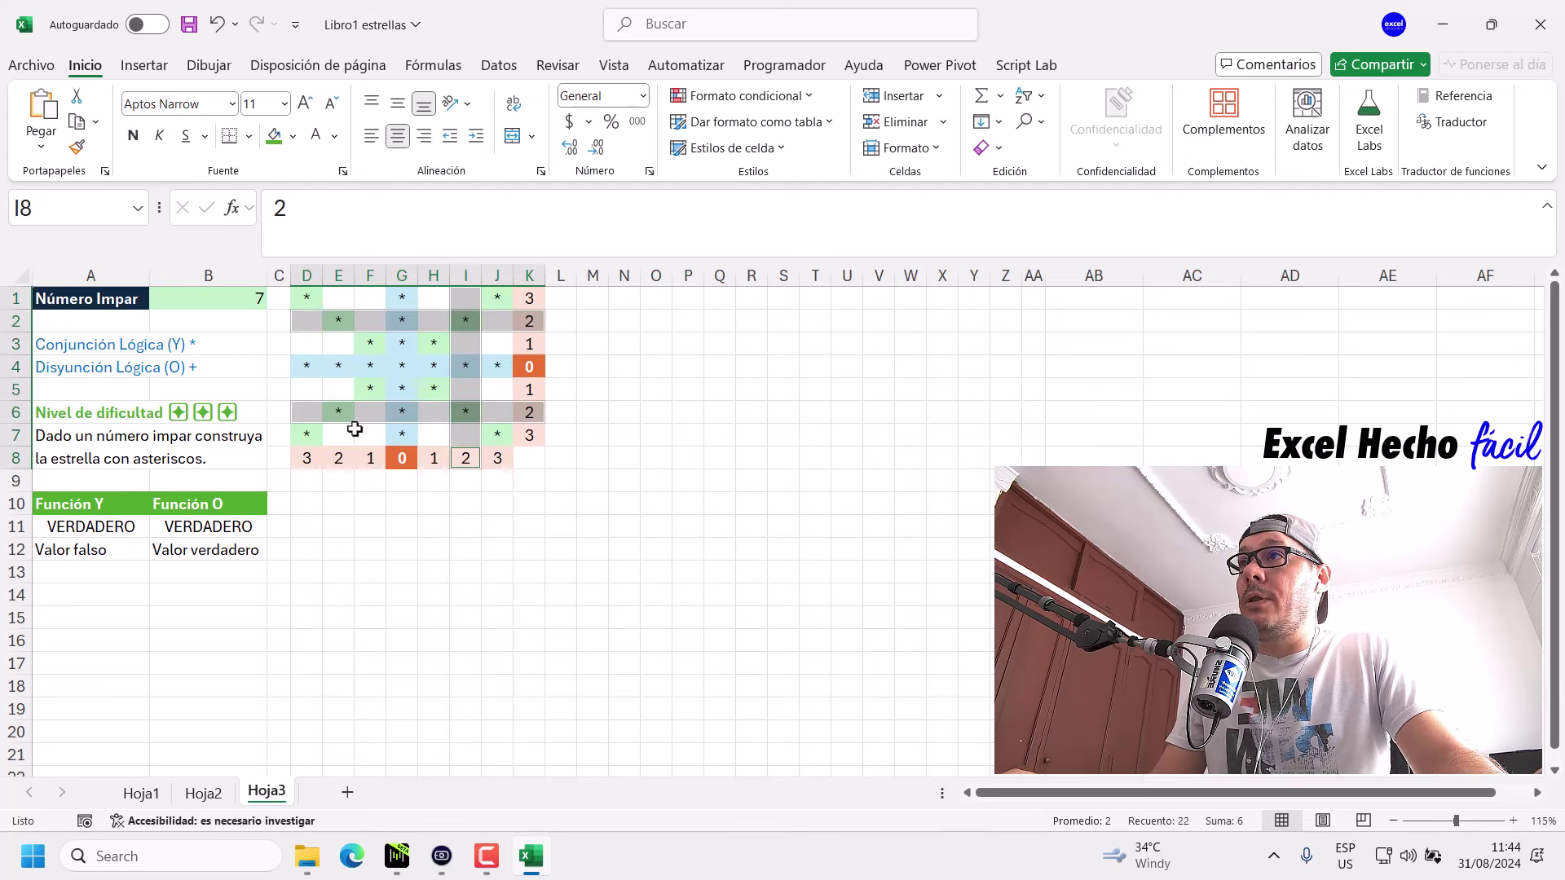
left_click_drag(339, 458, 342, 298)
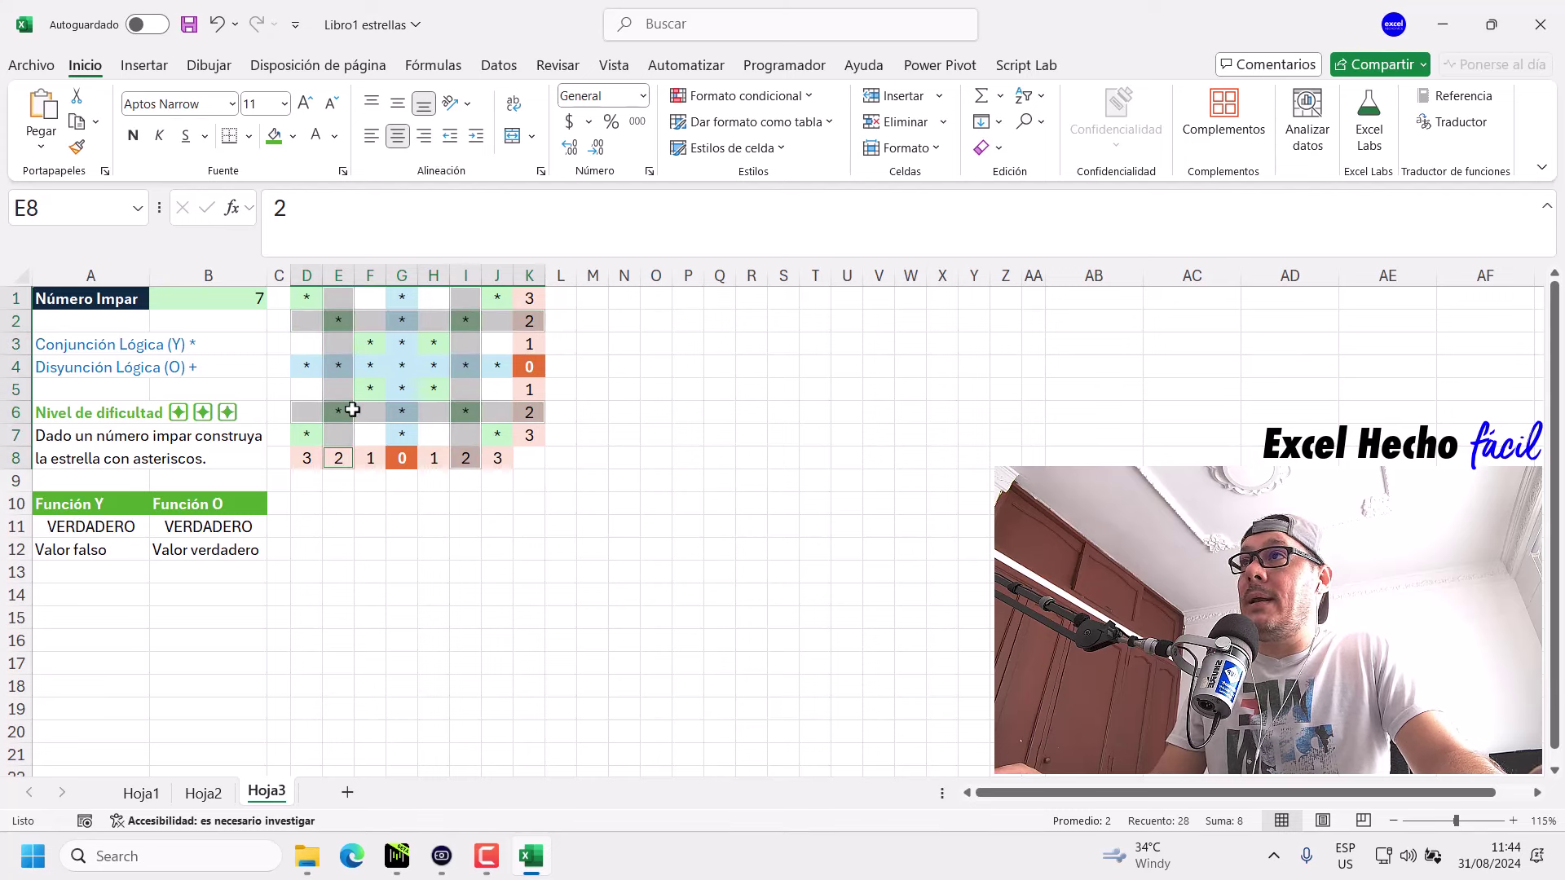
left_click(594, 298)
left_click(534, 224)
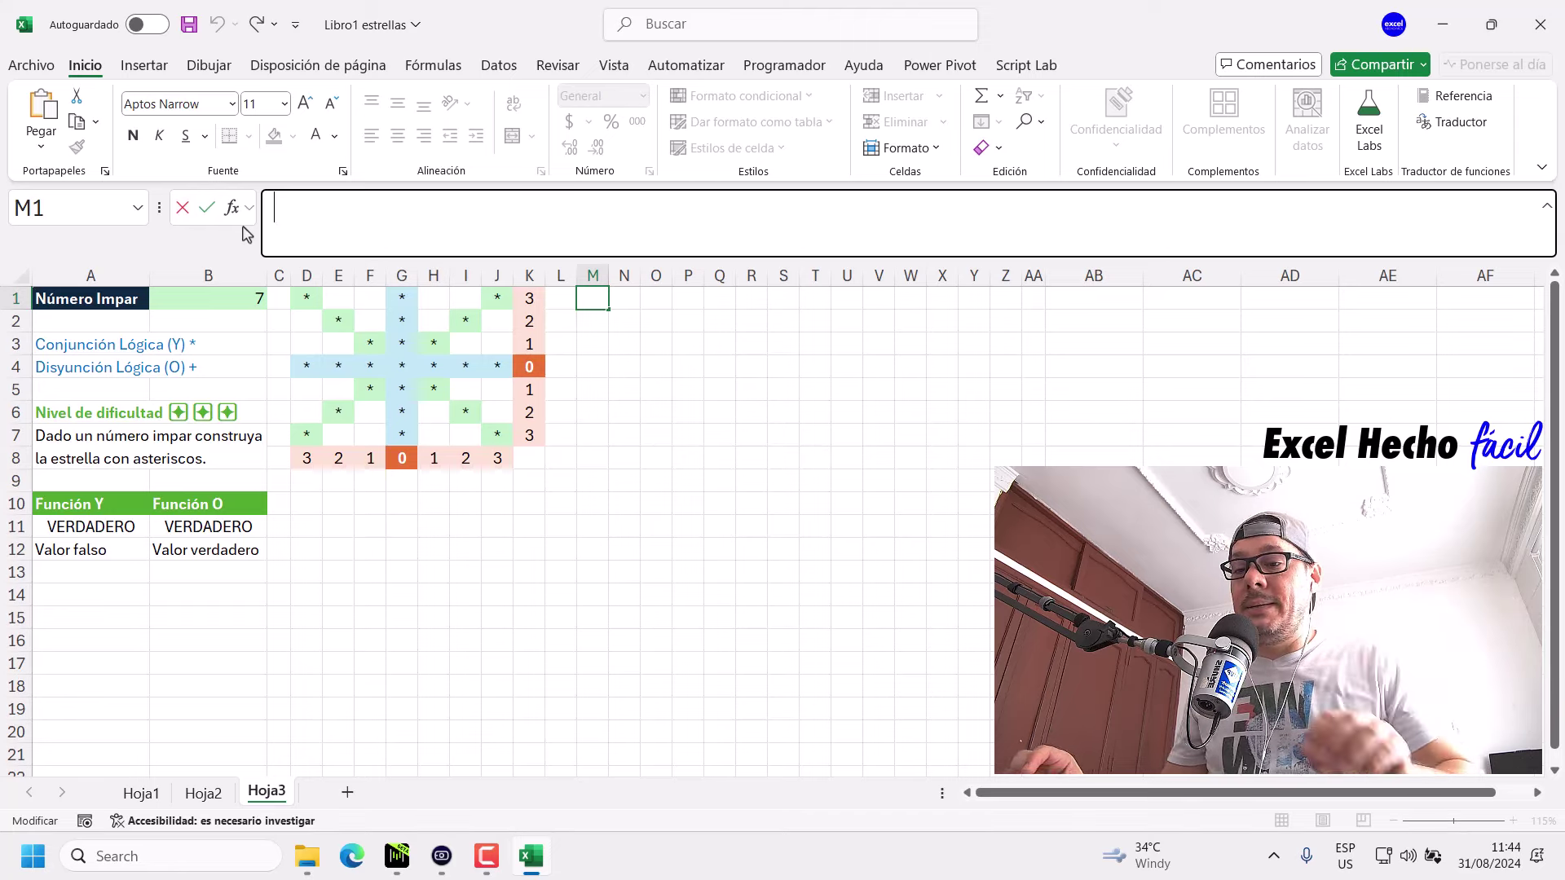
Type = to begin a formula in M1.
type("=LET(vf,secu")
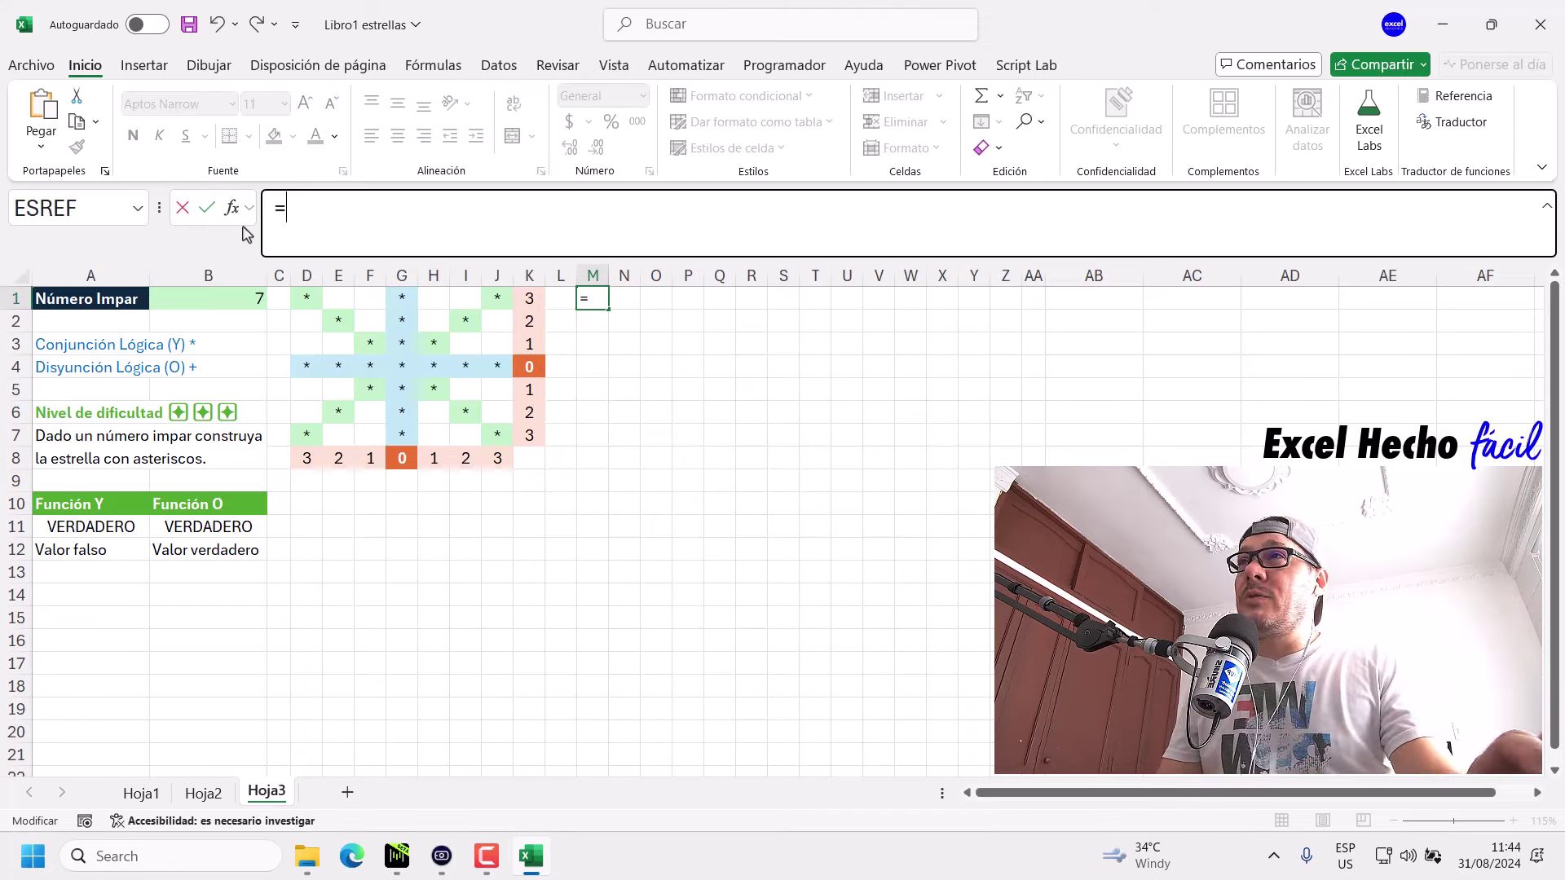
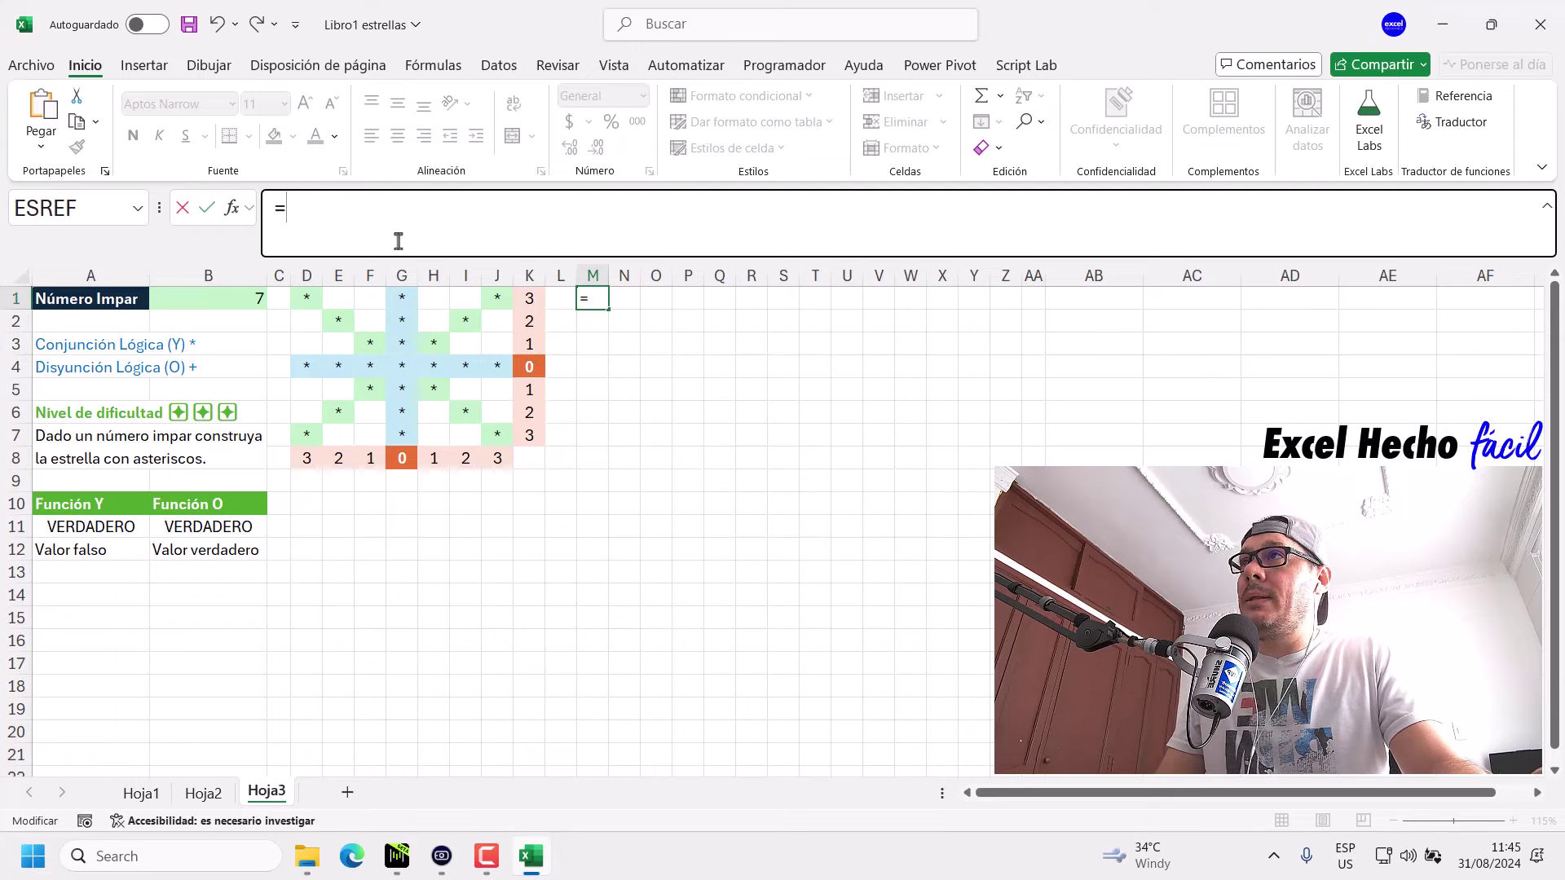
Begin the M1 formula as =LET(vf, declaring the variable vf.
type("let(")
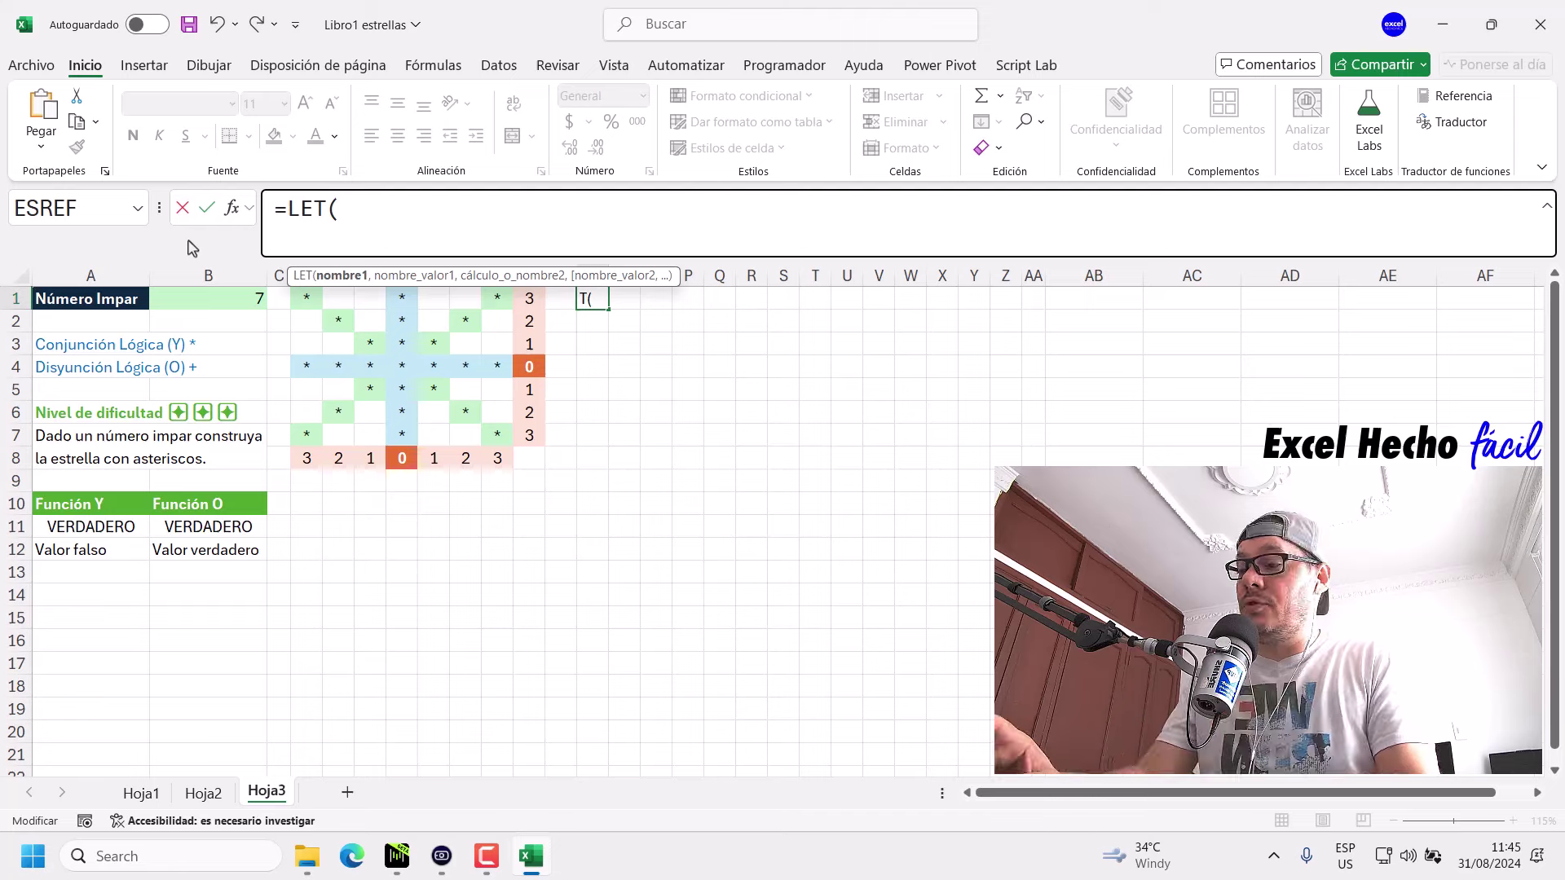
type("v")
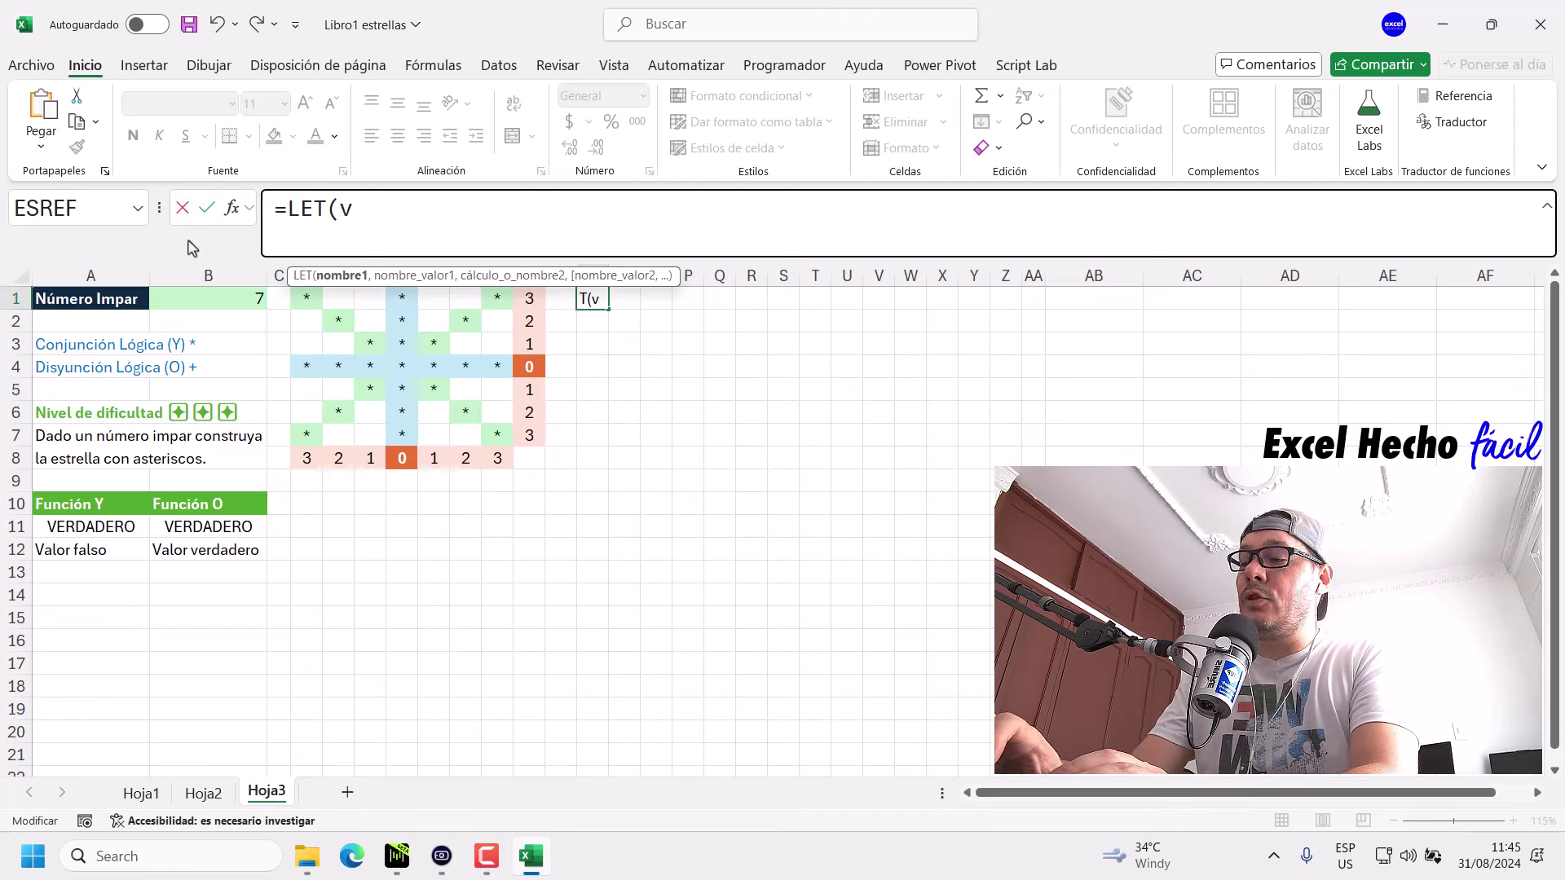
type("f")
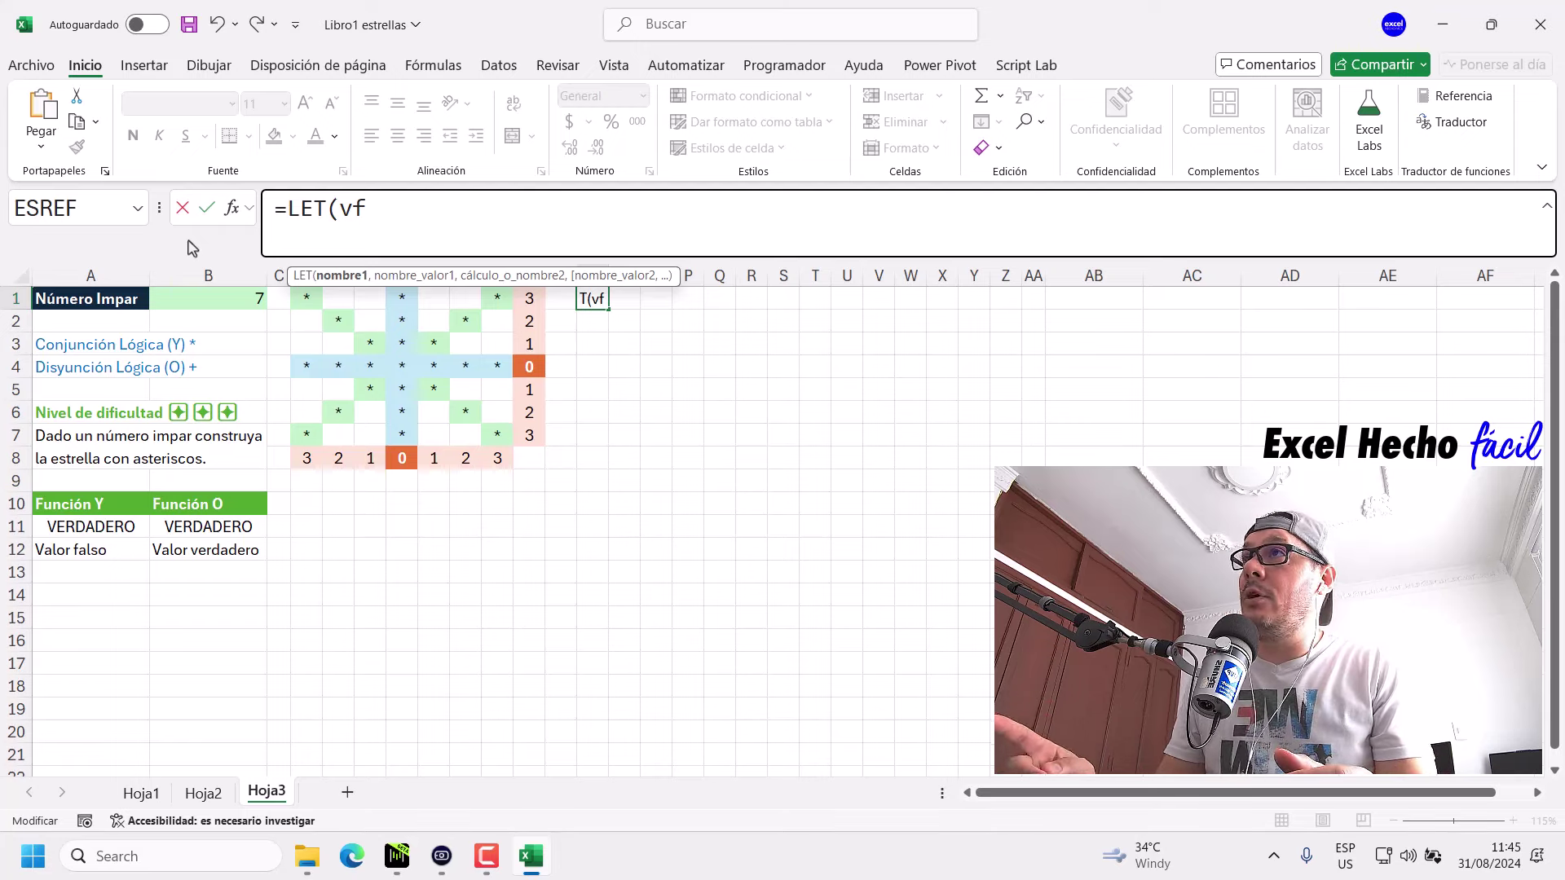
Assign vf a SECUENCIA with B1 rows and a start value built from B1/2.
type(",")
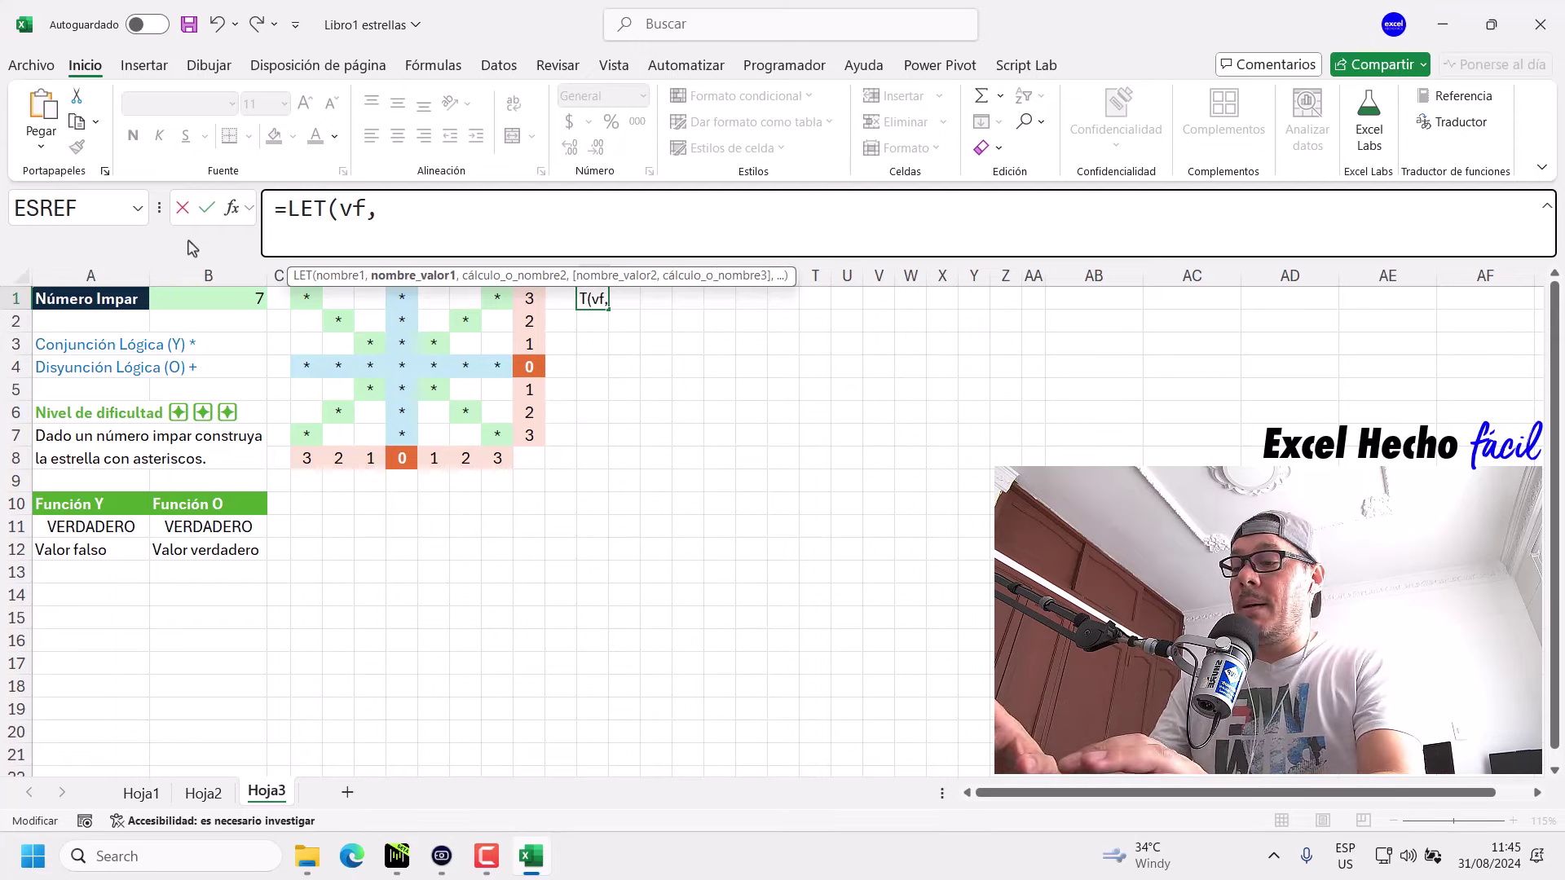
type("secu")
key("Tab")
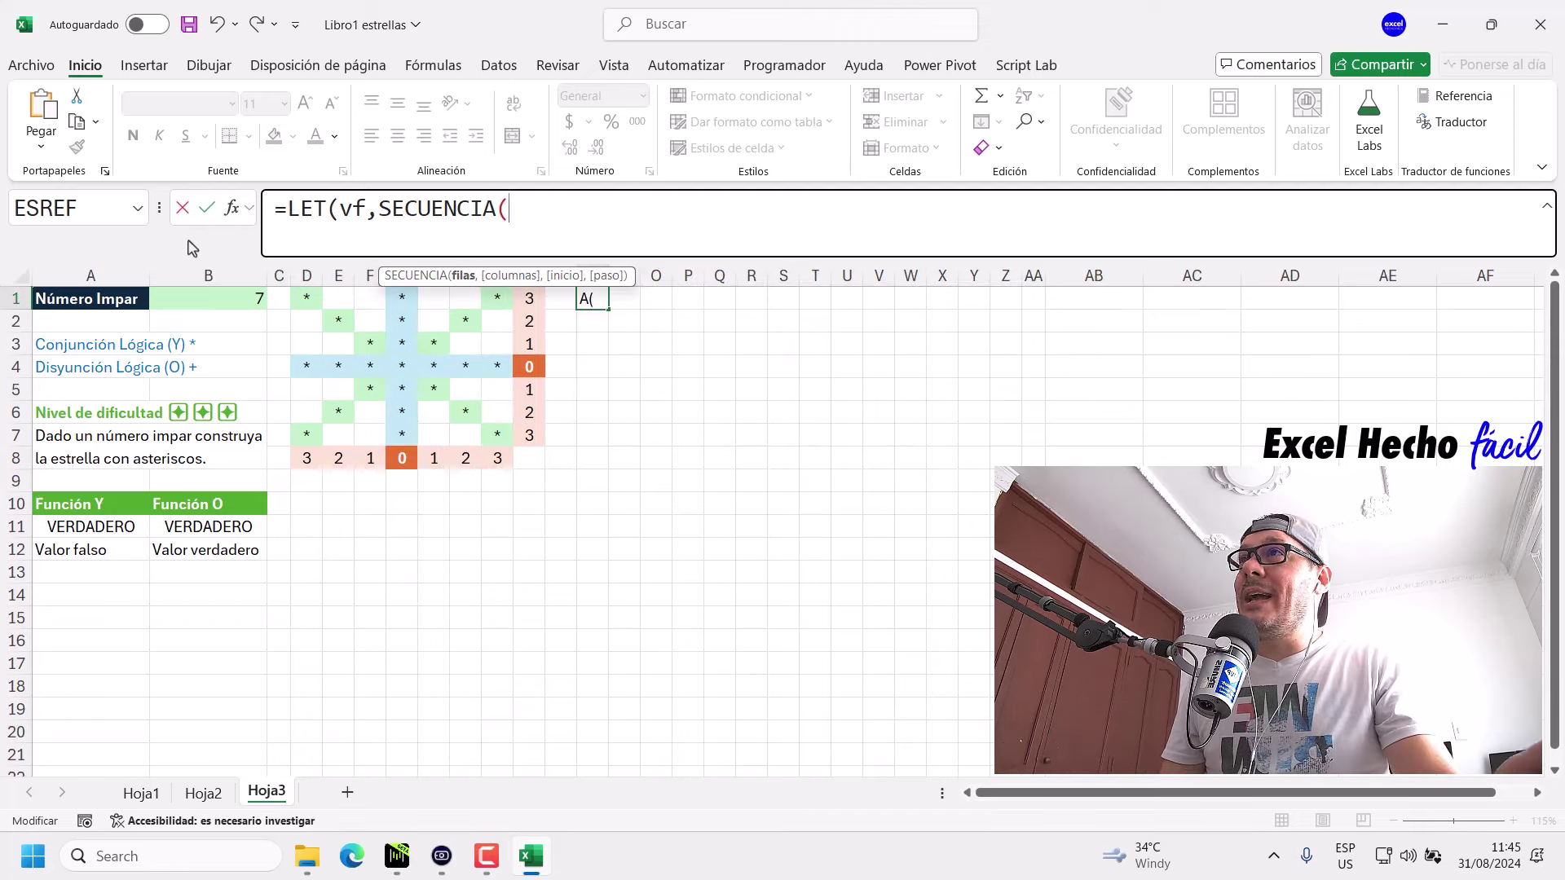
left_click(259, 302)
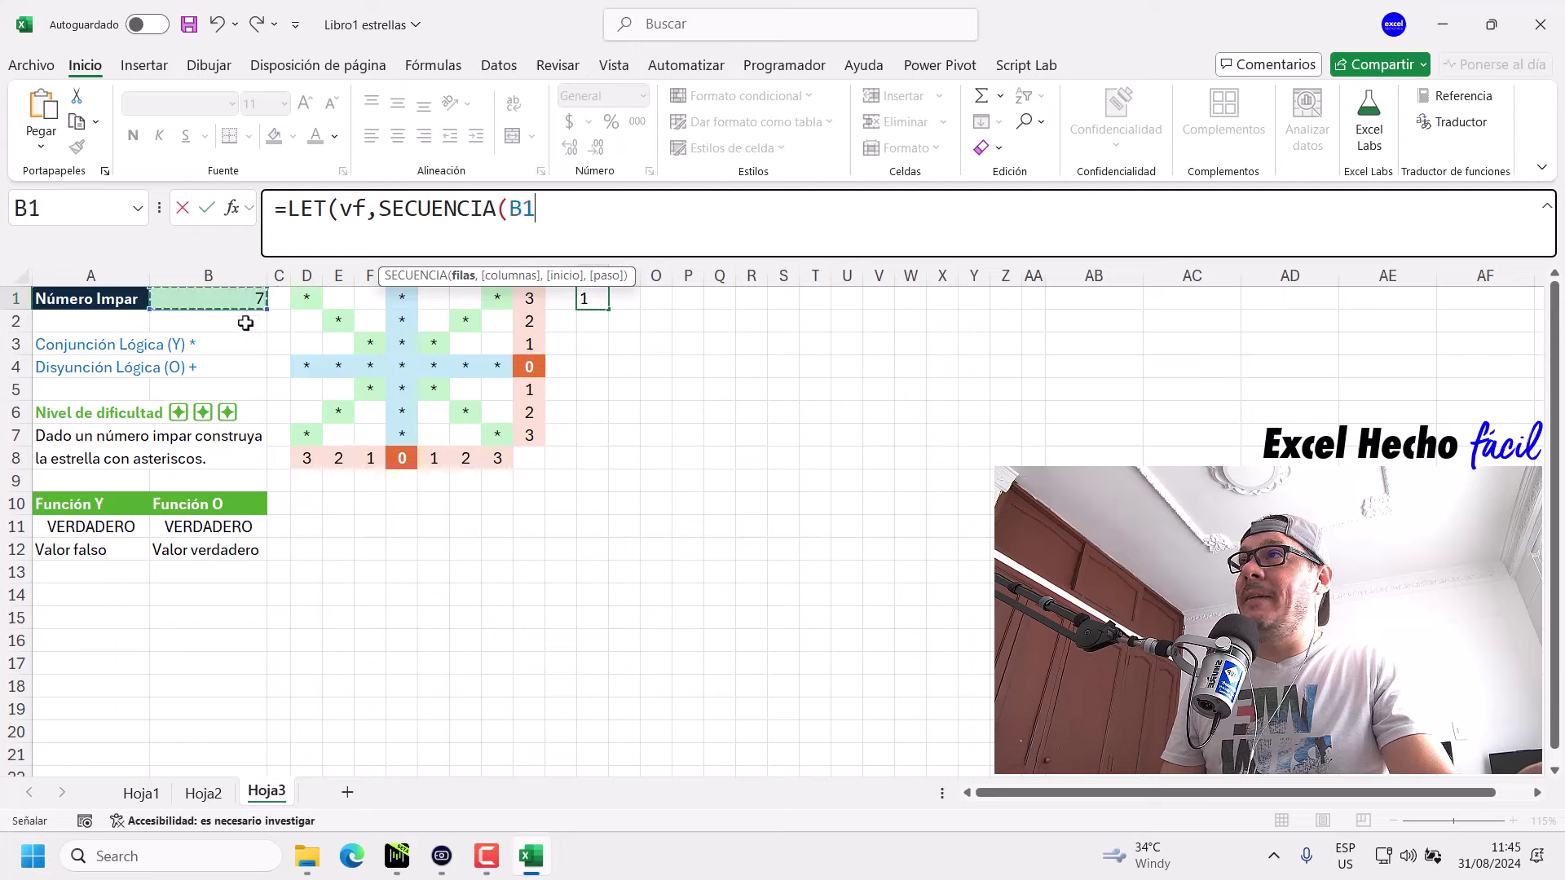
left_click(526, 210)
type(",")
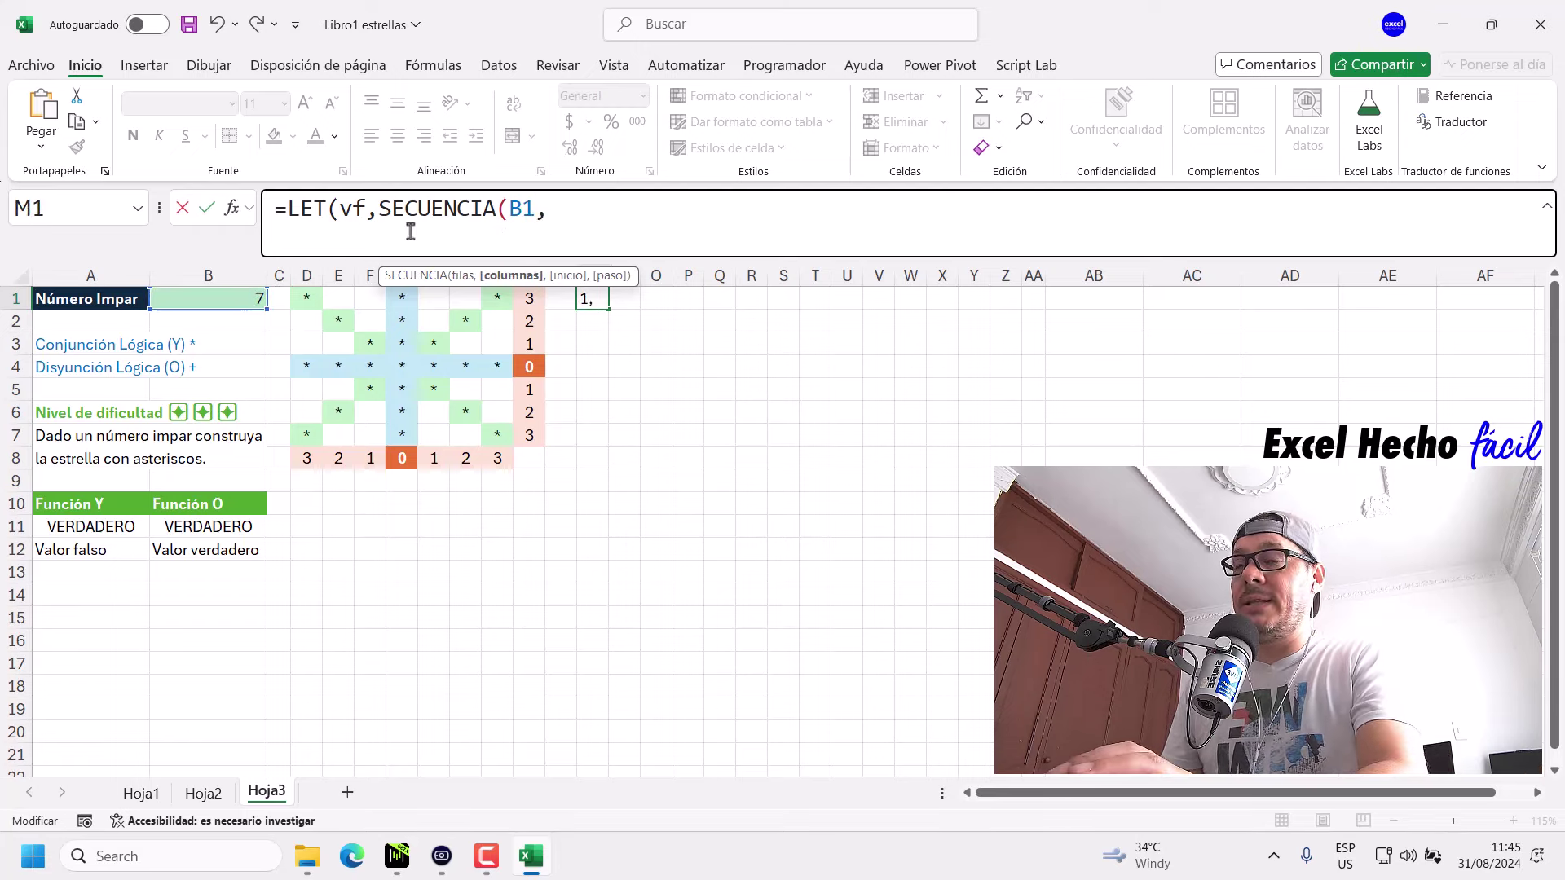
type(",")
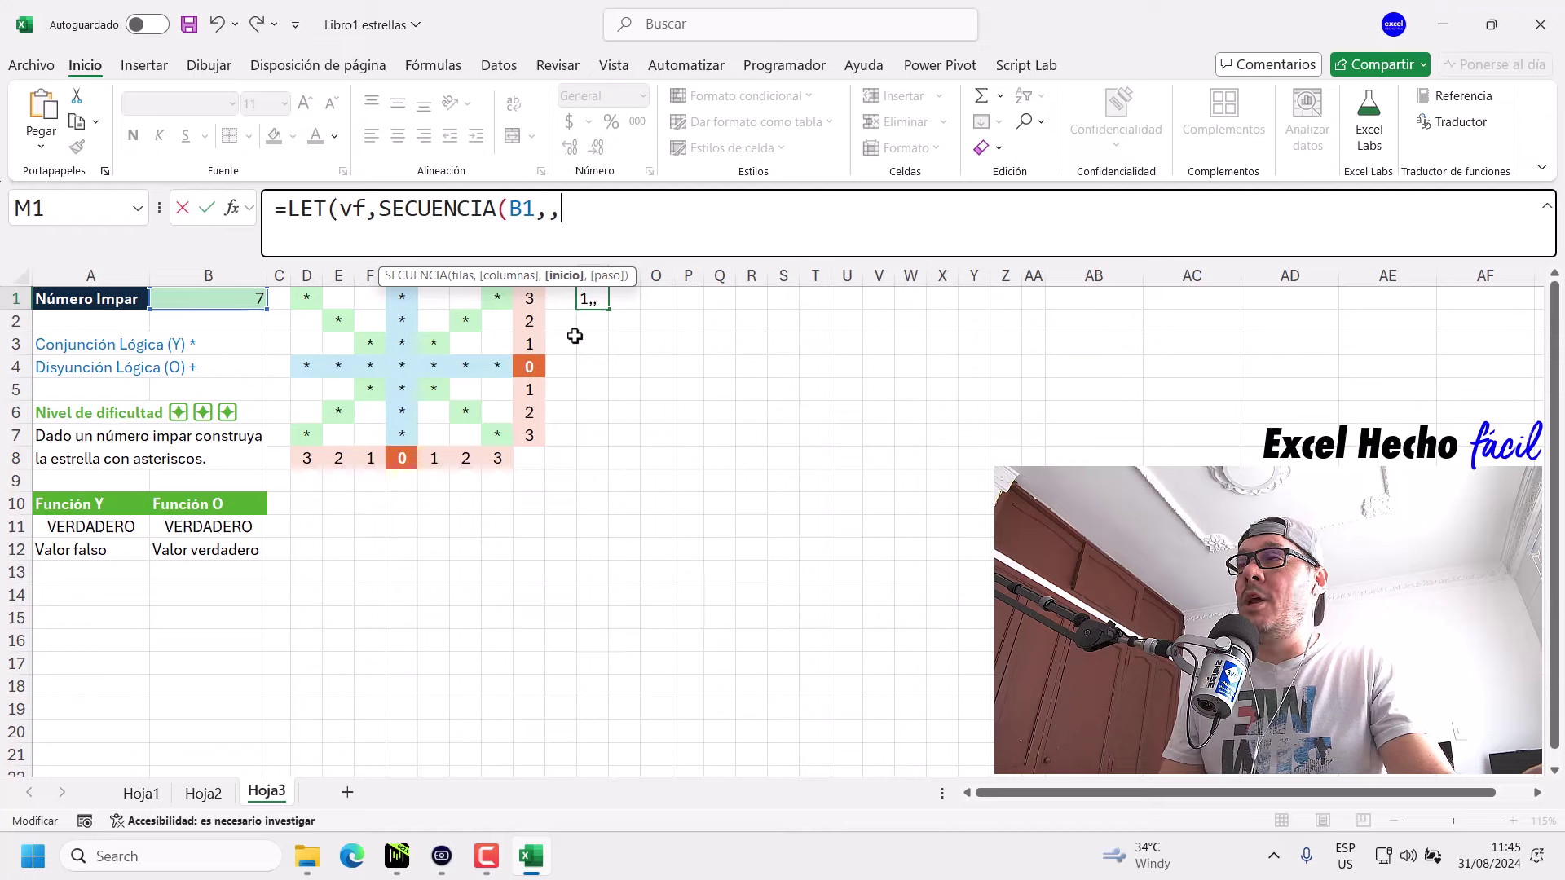
left_click(247, 295)
type("/")
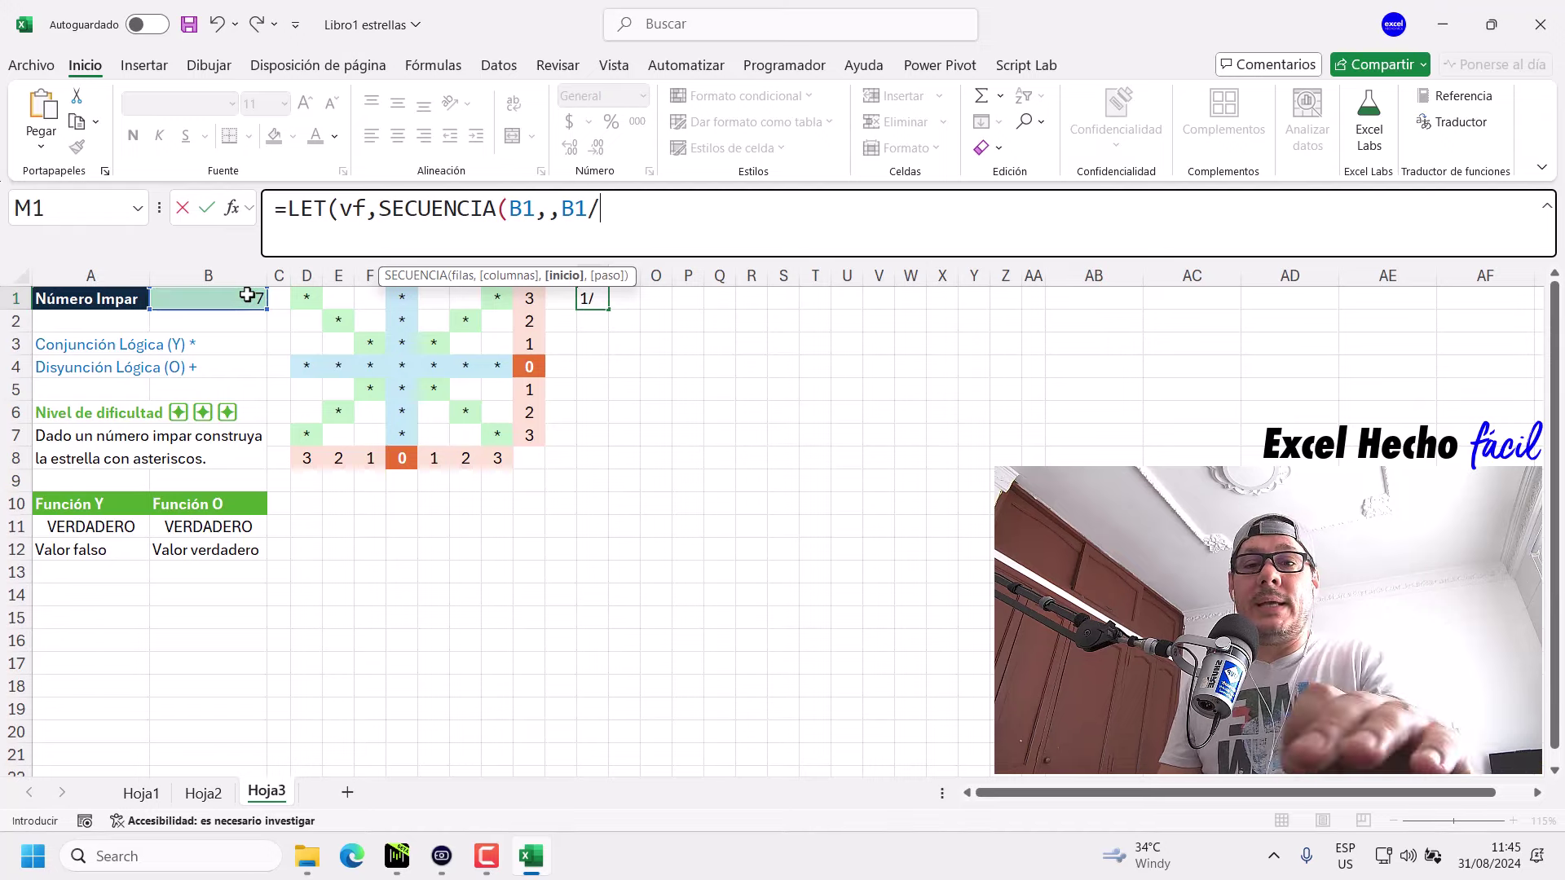
type("2")
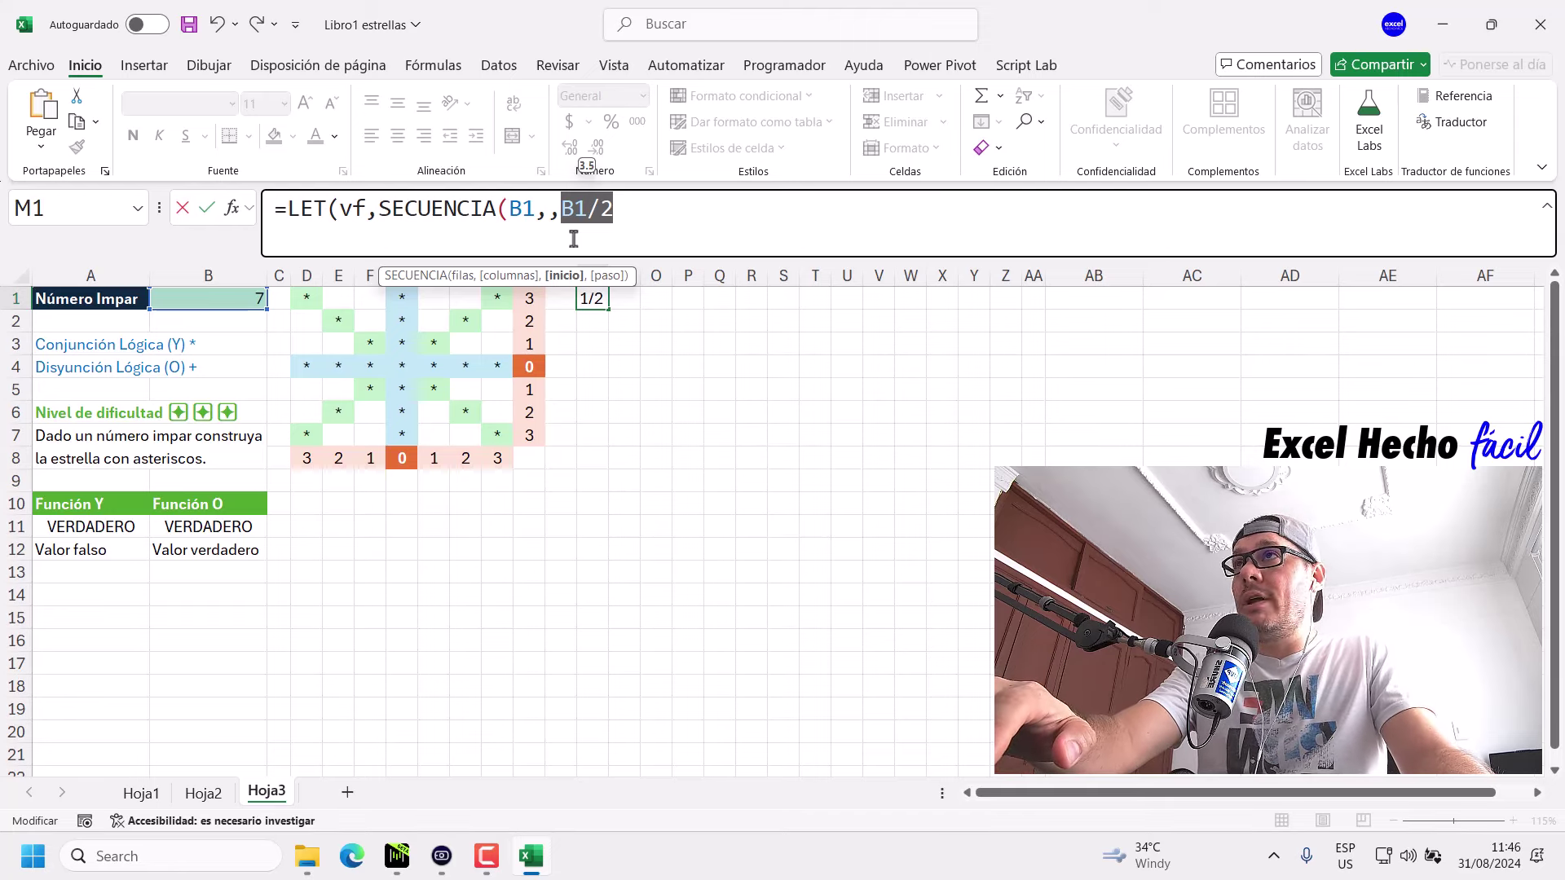
Preview B1/2 as 3.5 with F9, then change the start to 0.5-B1/2.
key("F9")
left_click(587, 214)
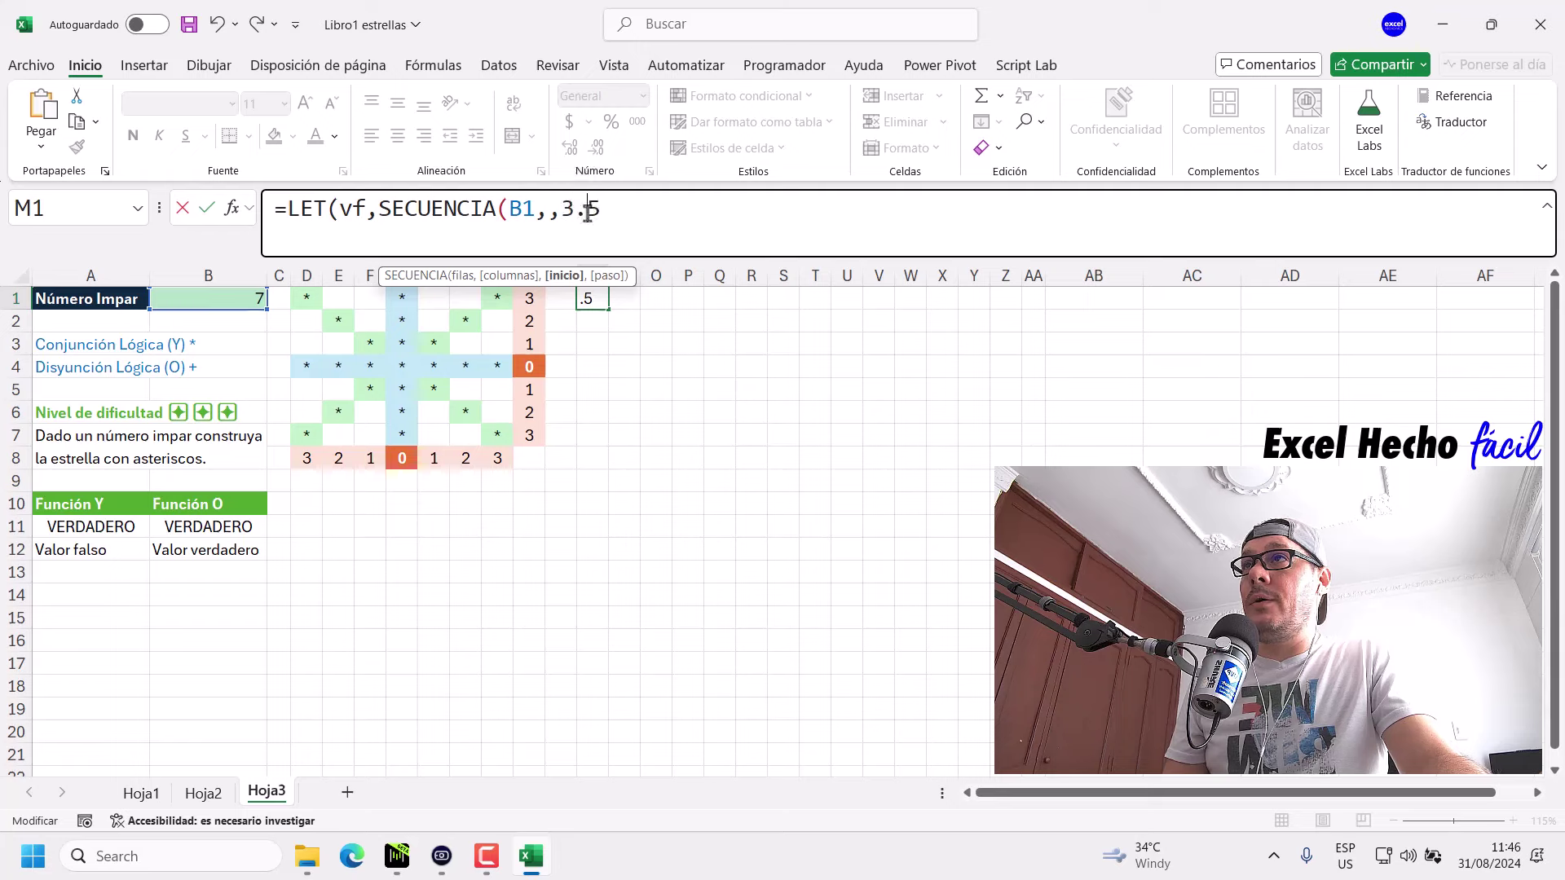
key("ctrl+z")
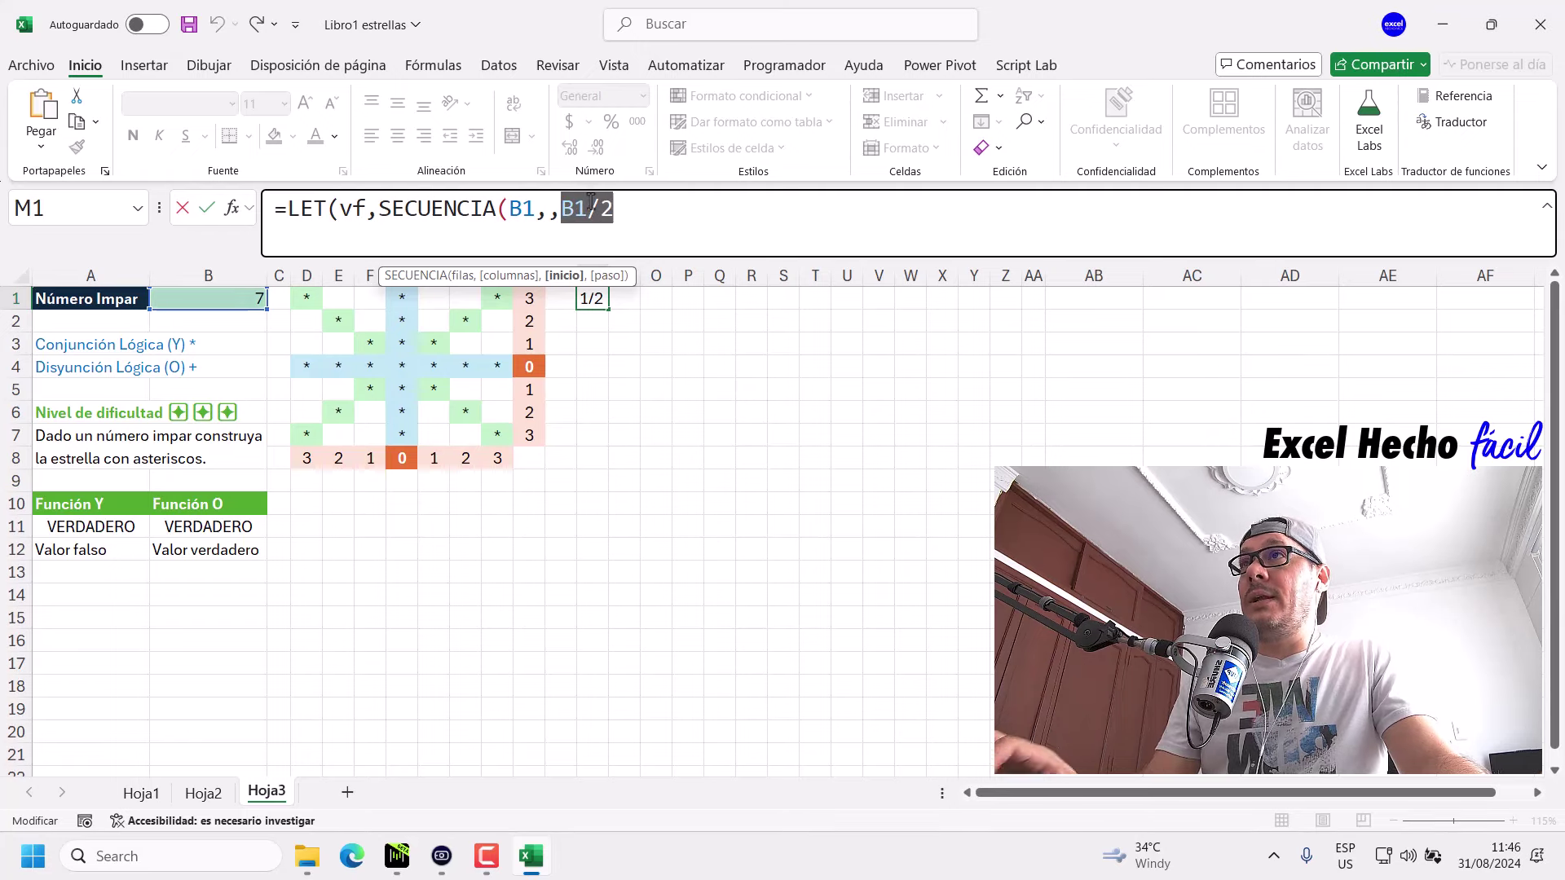
key("Left")
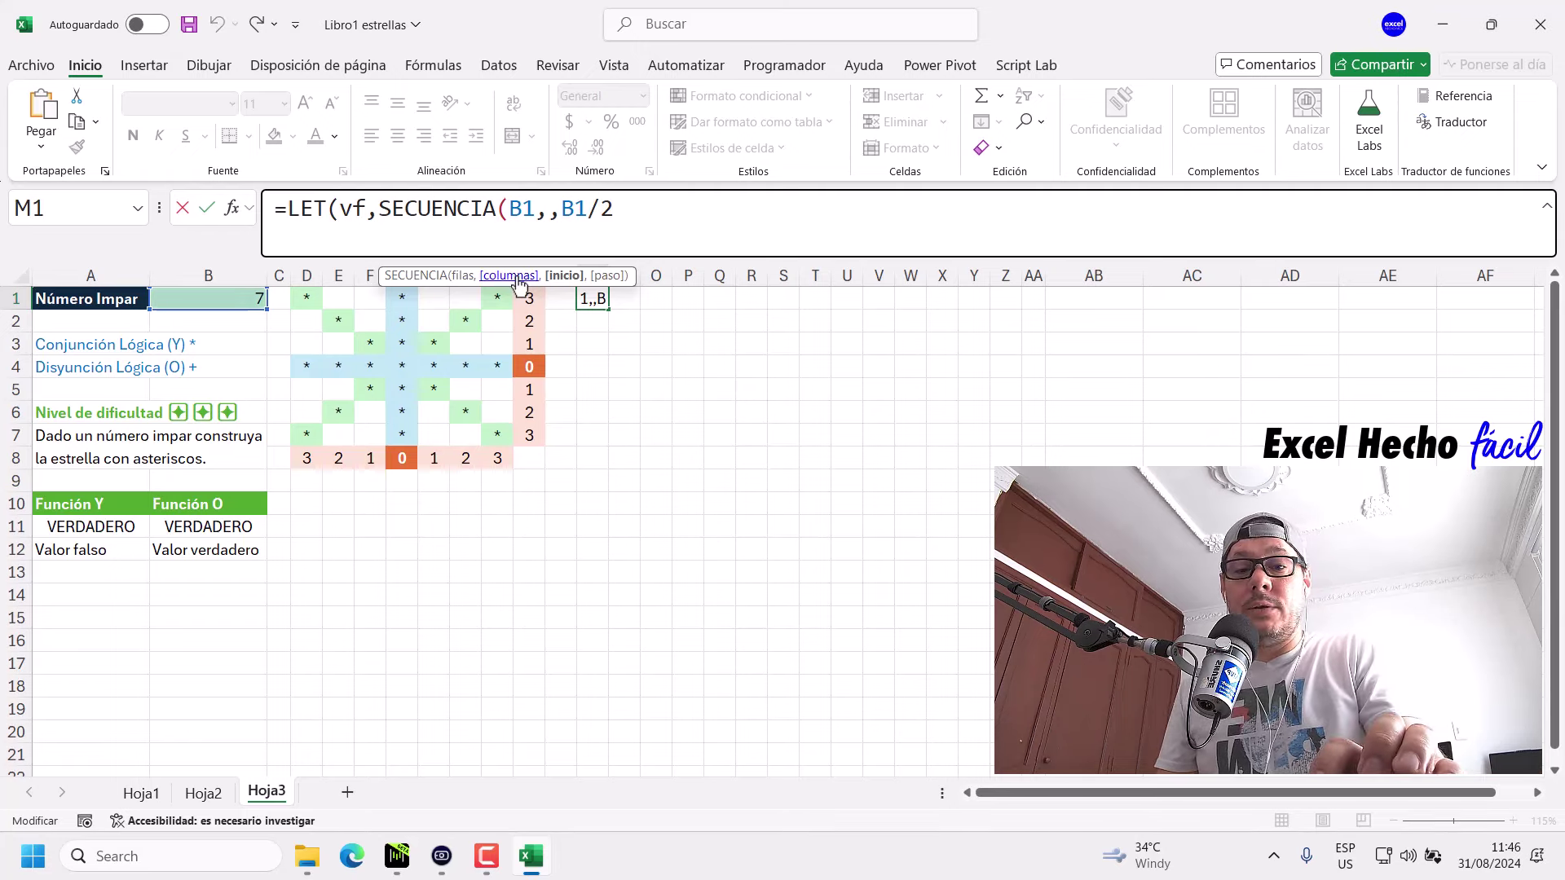
type("0.5-")
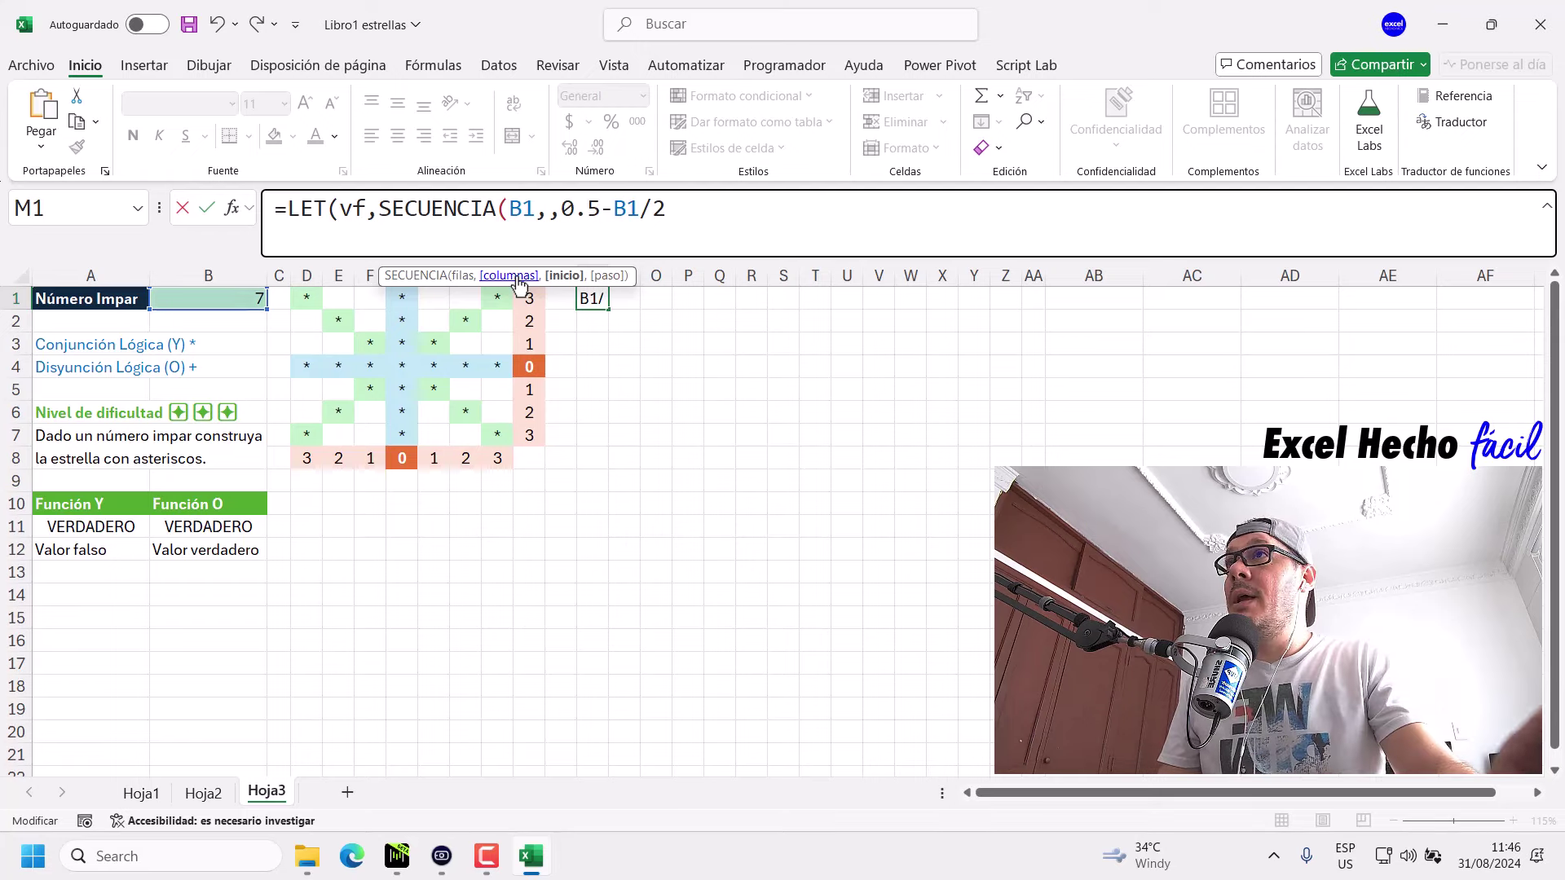
Confirm 0.5-B1/2 evaluates to -3, then close the formula with ),vf) and commit it.
left_click_drag(610, 213, 712, 210)
left_click(689, 212)
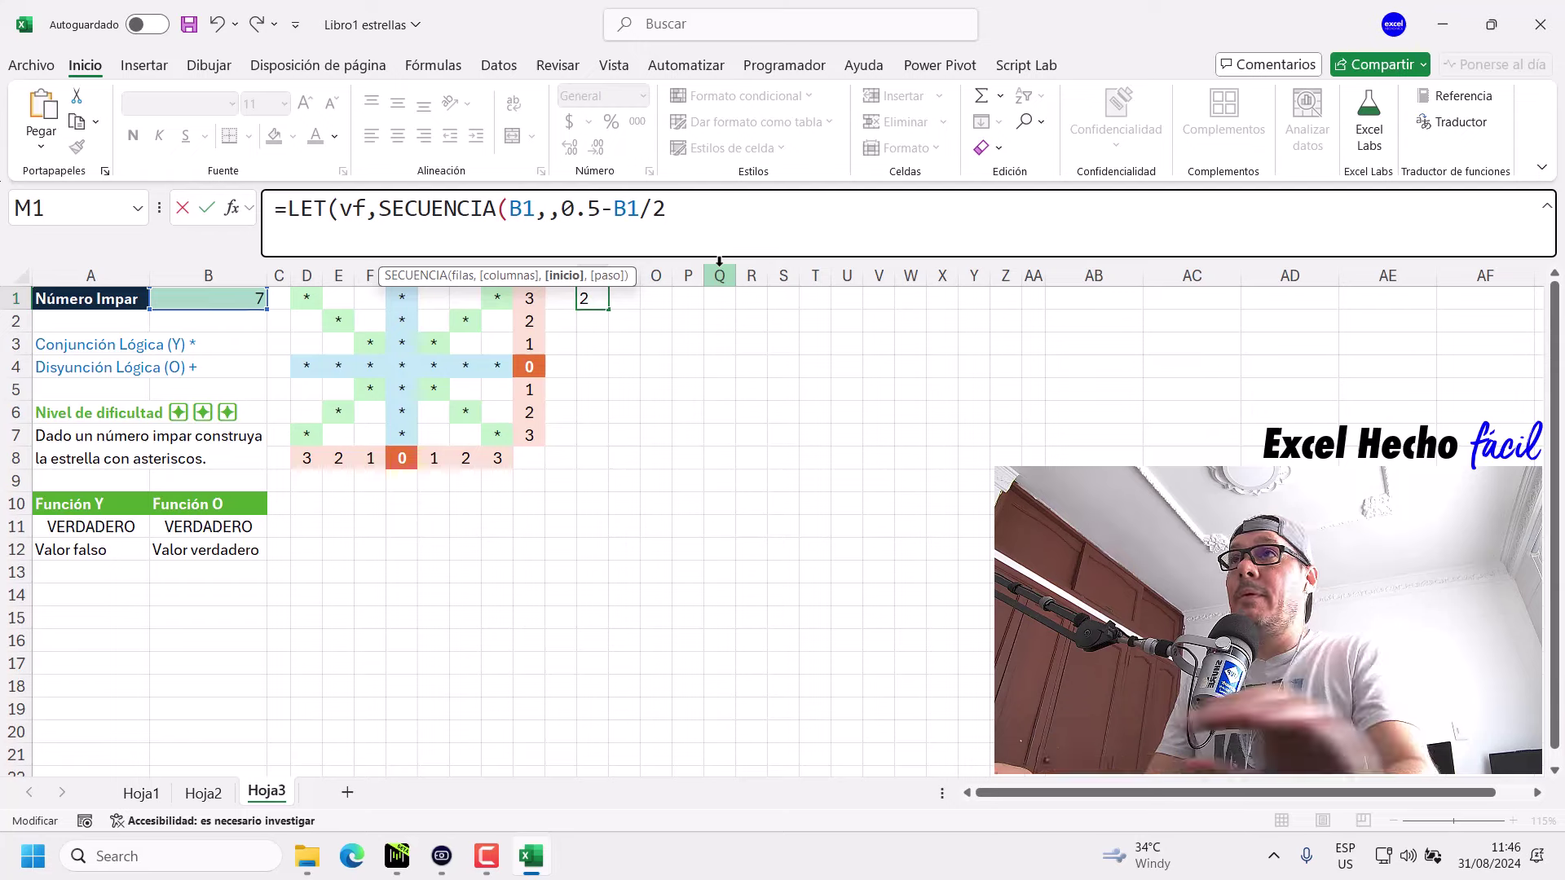
key("shift+Left")
key("shift+Left")
key("shift+Left")
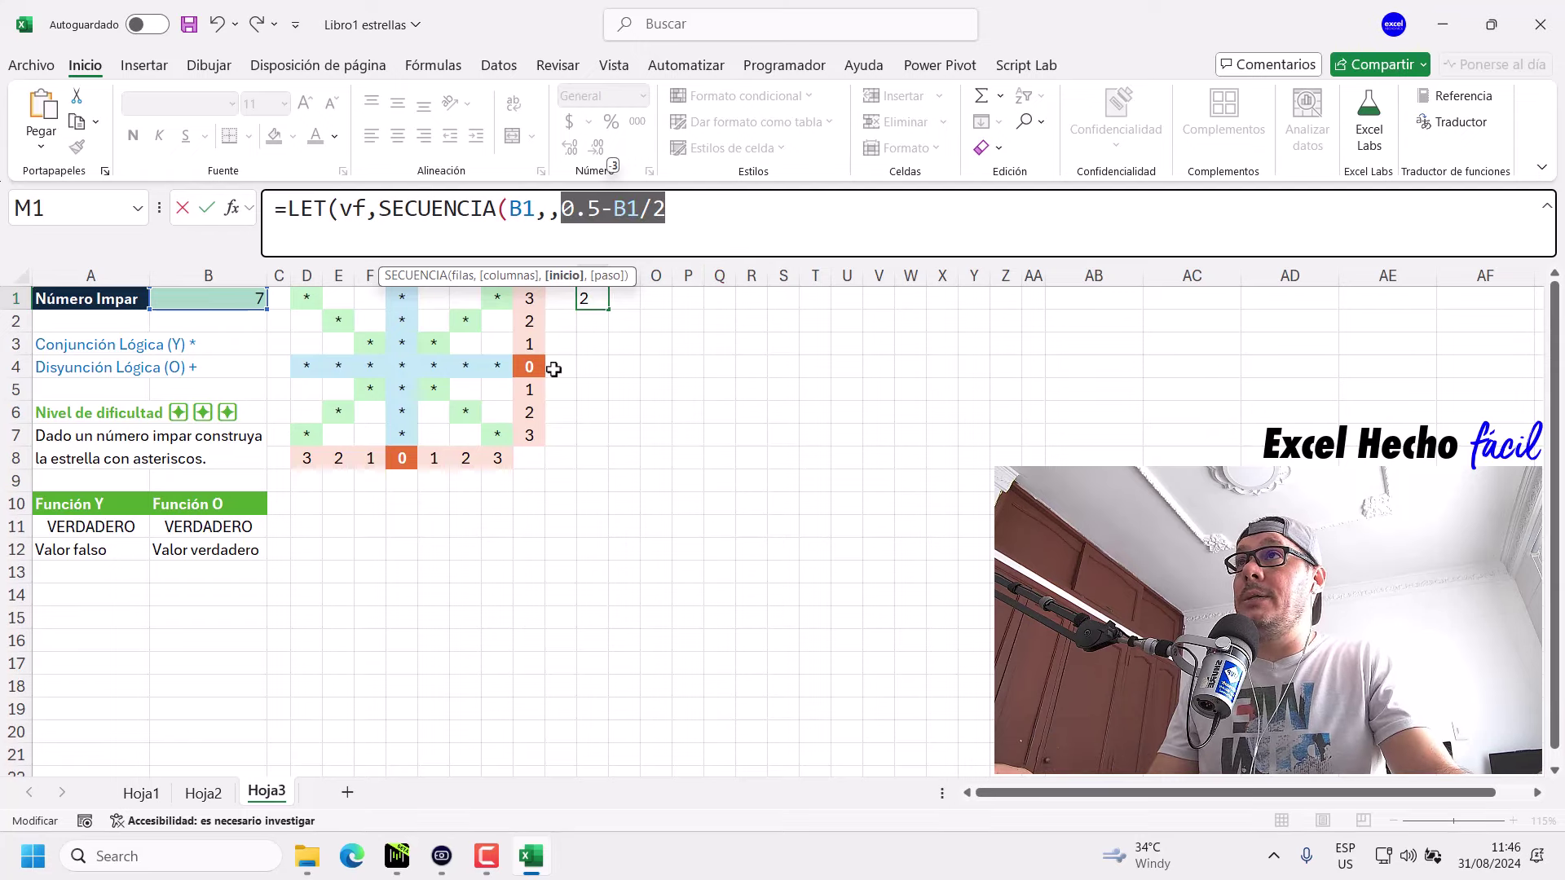
key("F9")
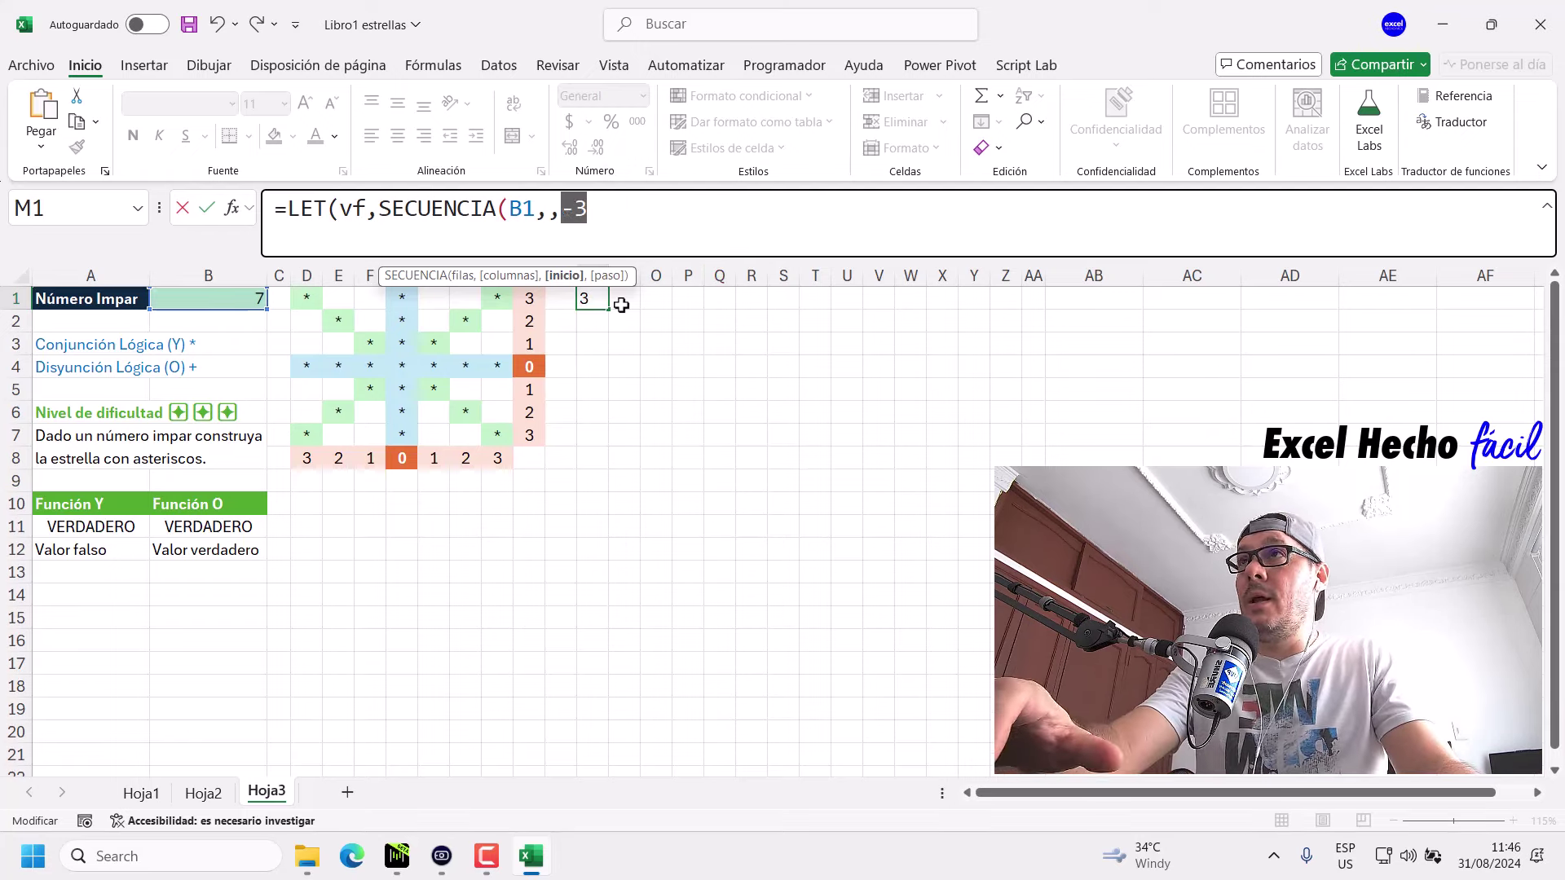
left_click(591, 215)
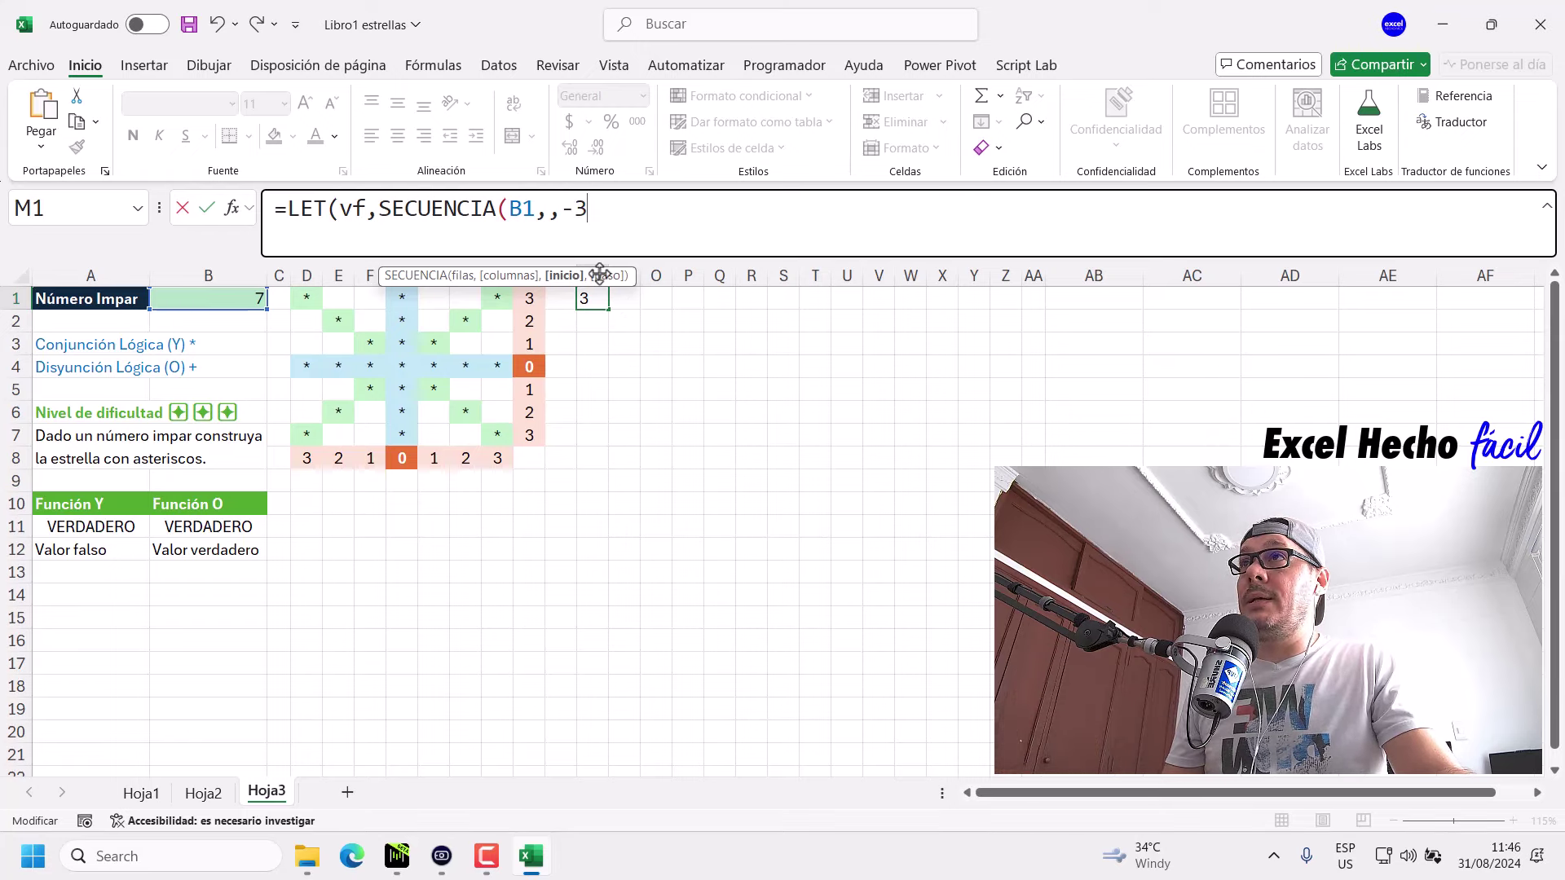
key("ctrl+z")
left_click(685, 210)
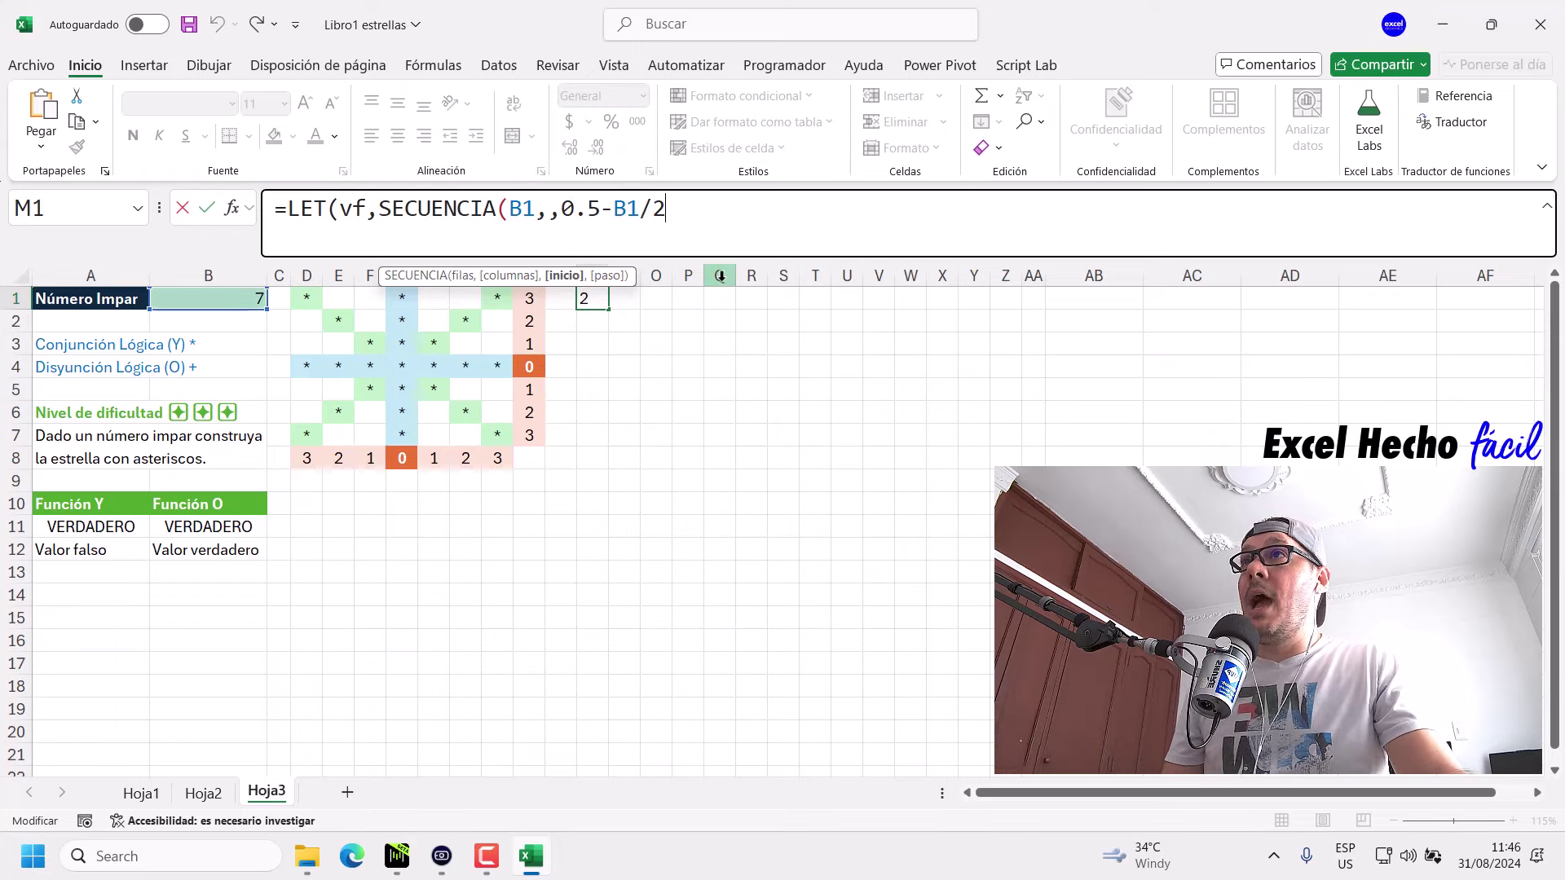
type(")")
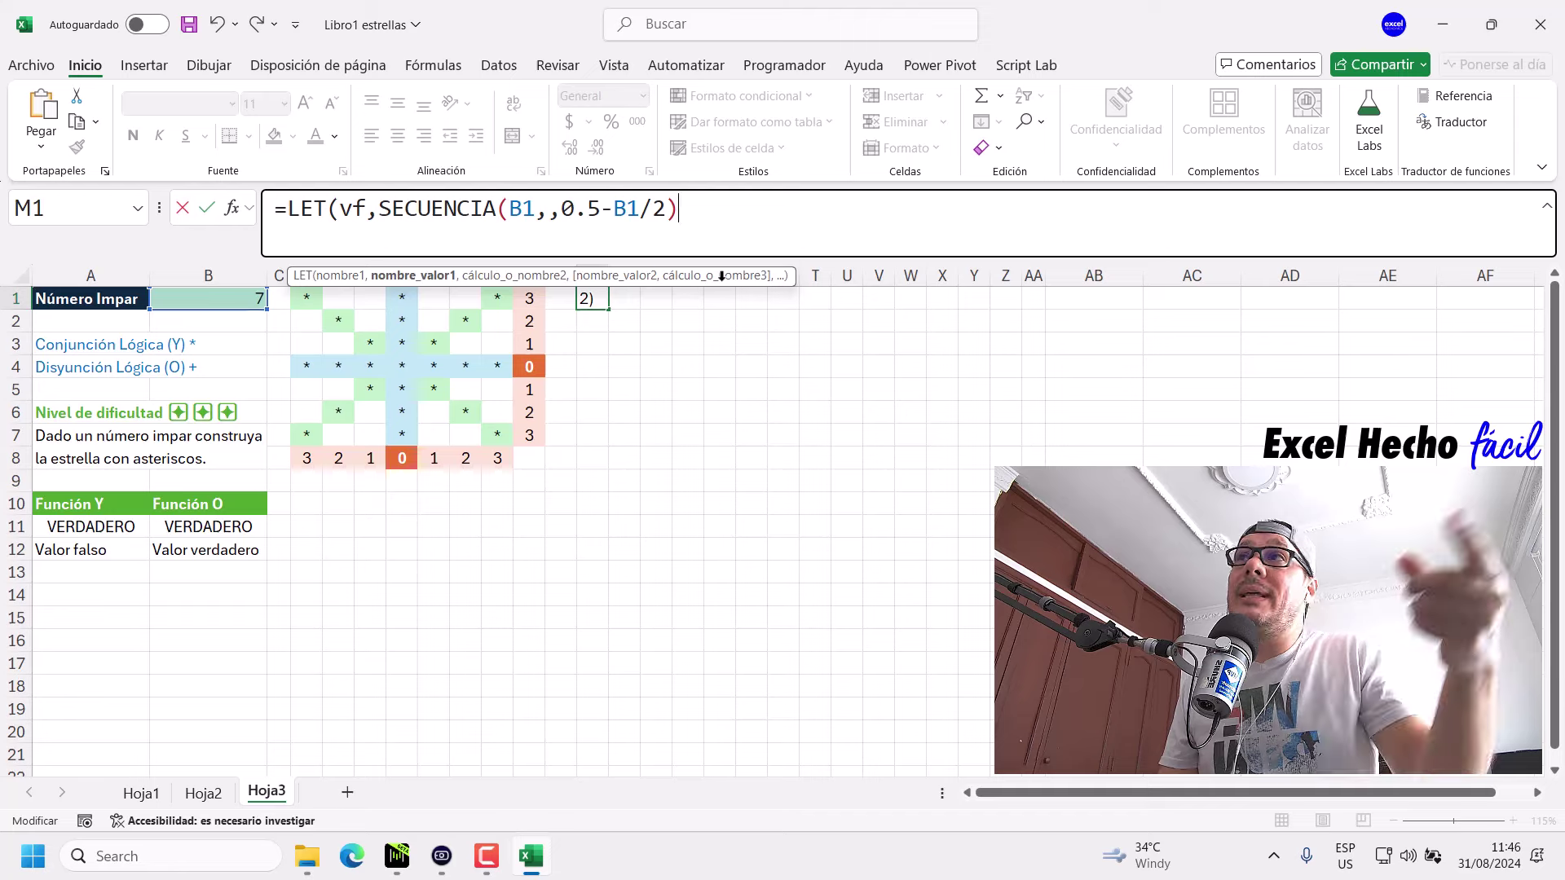
type(",vf)")
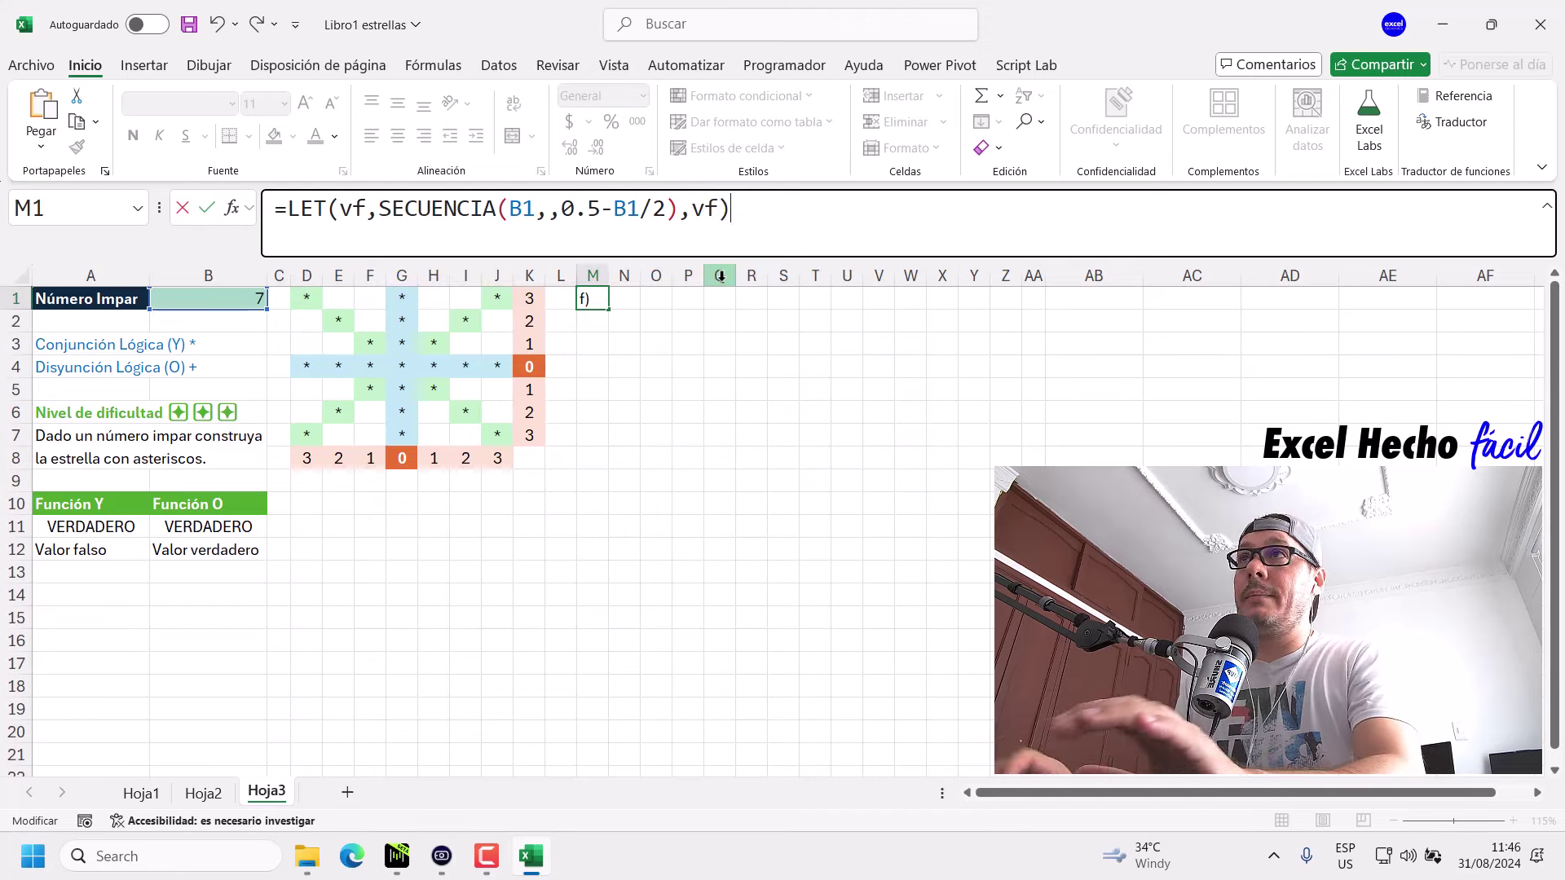
key("Return")
Inspect the spilled values -3 through 3 in cells M1 to M7.
left_click(596, 300)
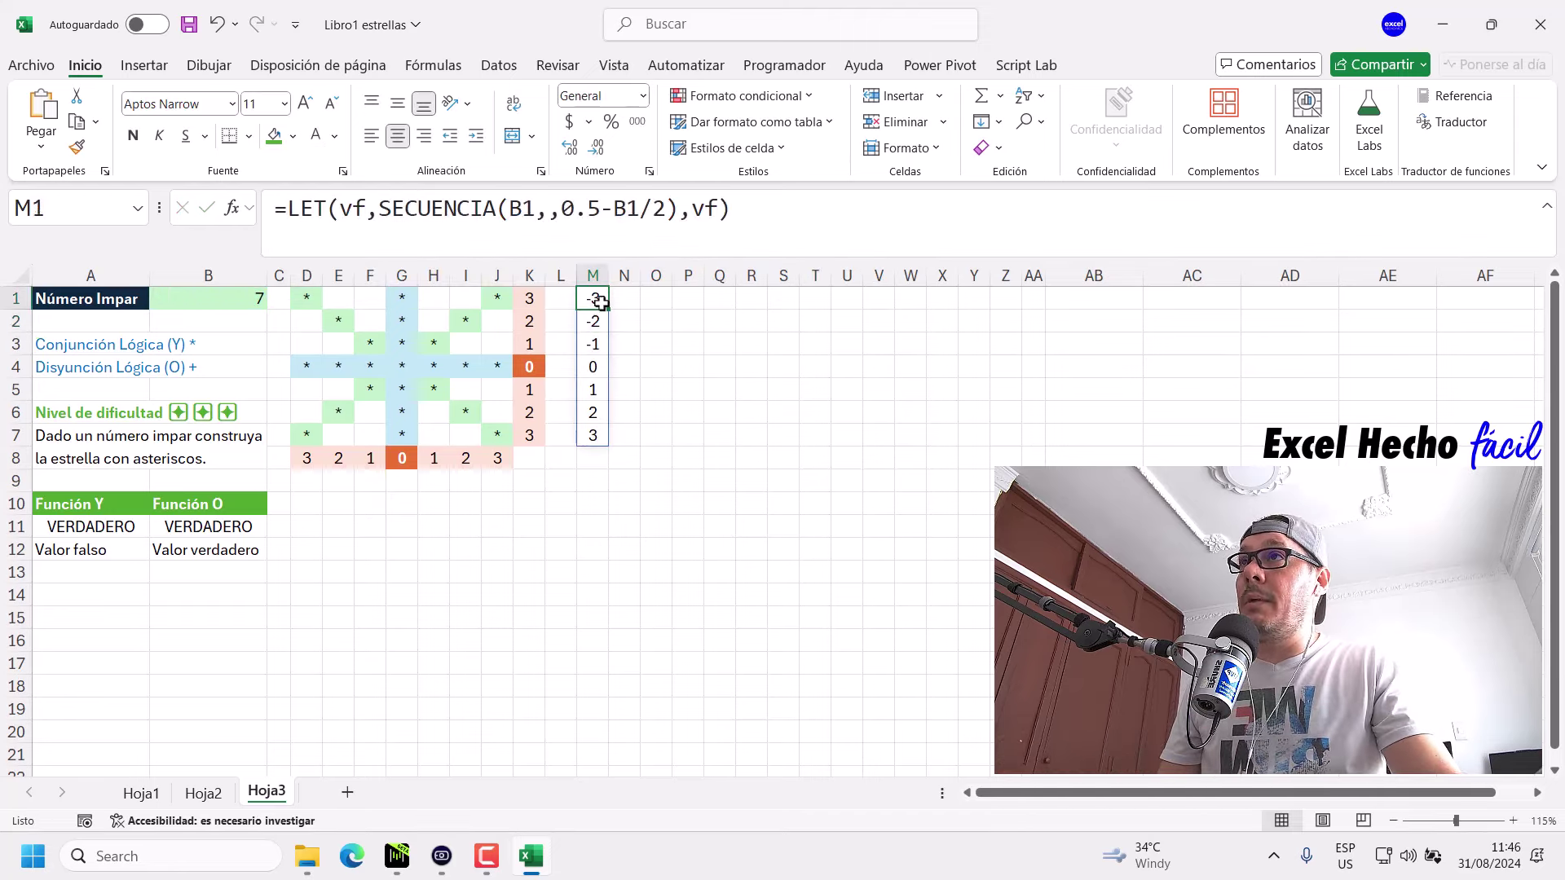
left_click(600, 322)
left_click(602, 344)
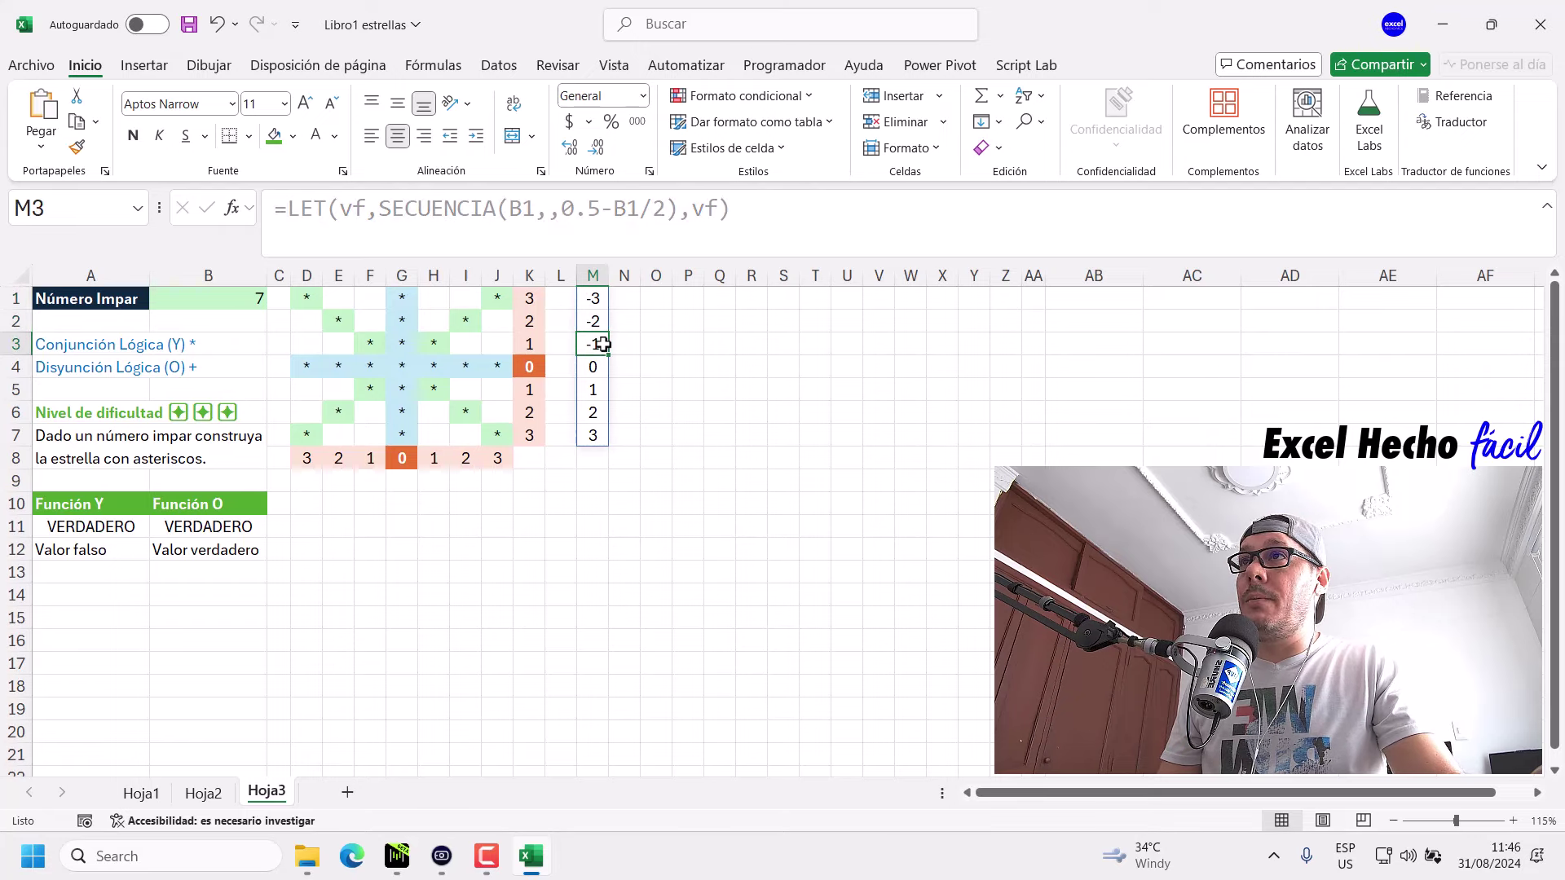
left_click(599, 365)
left_click(599, 390)
left_click(599, 411)
left_click(600, 434)
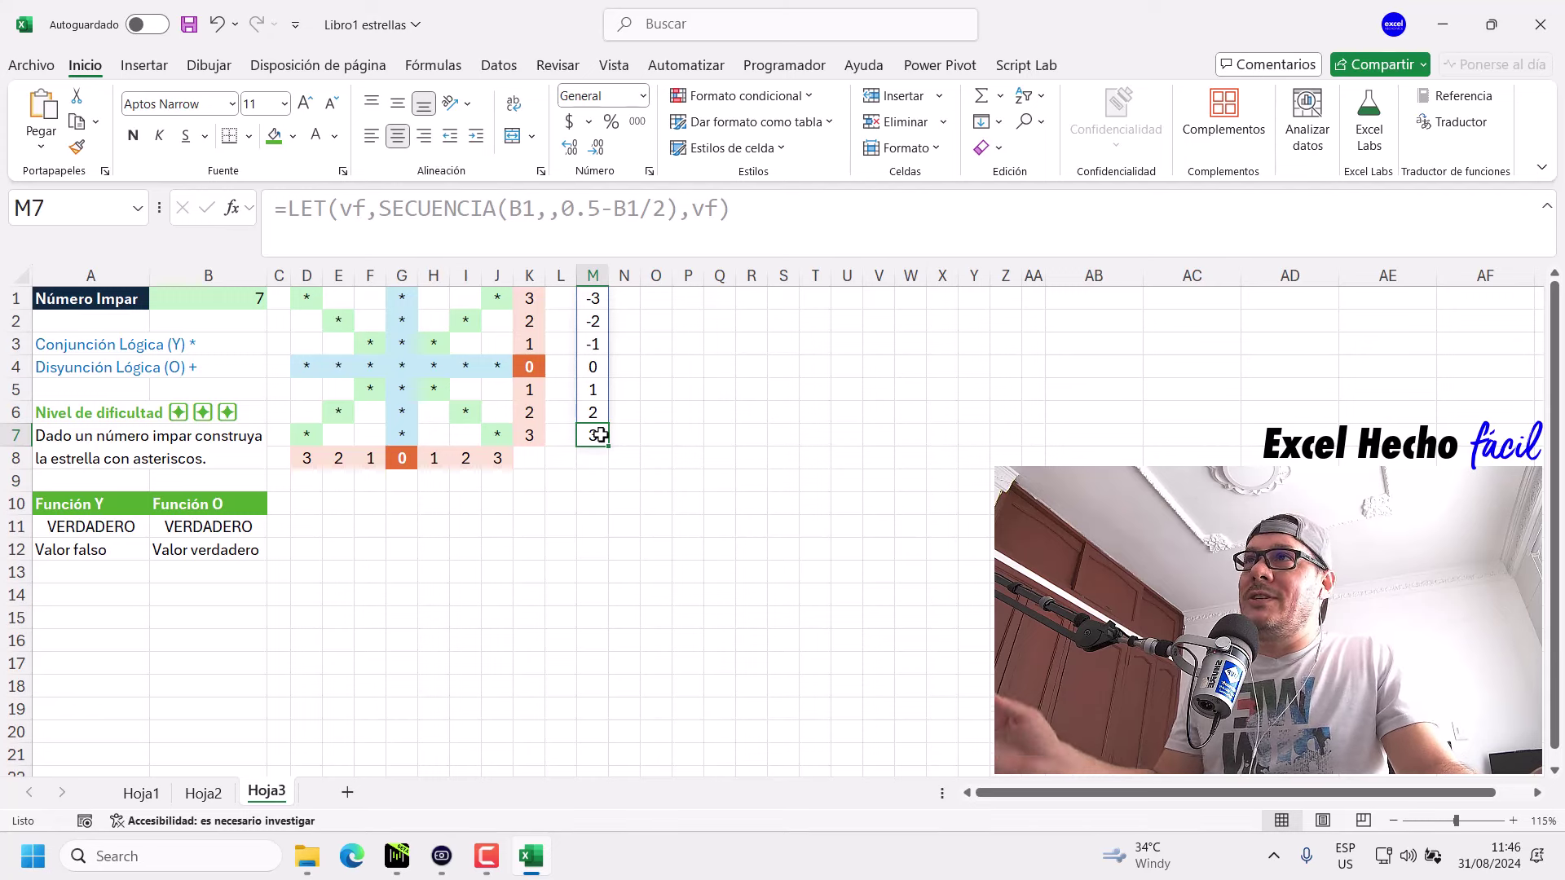
Highlight the zero in M4, the negatives above and positives below, then reopen M1's formula.
key("ctrl+Up")
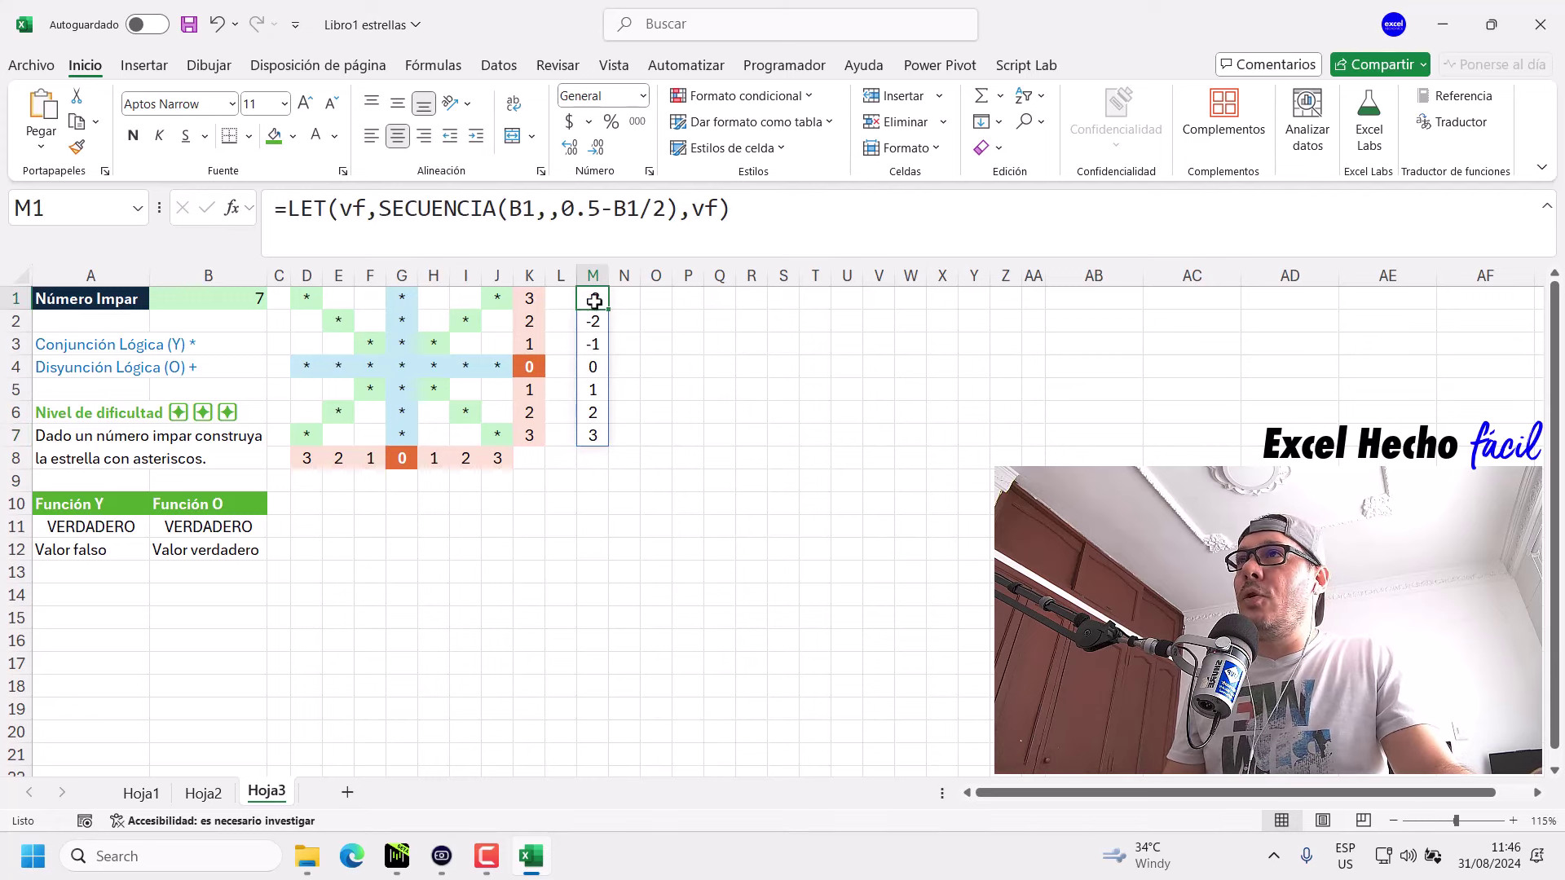
left_click(592, 366)
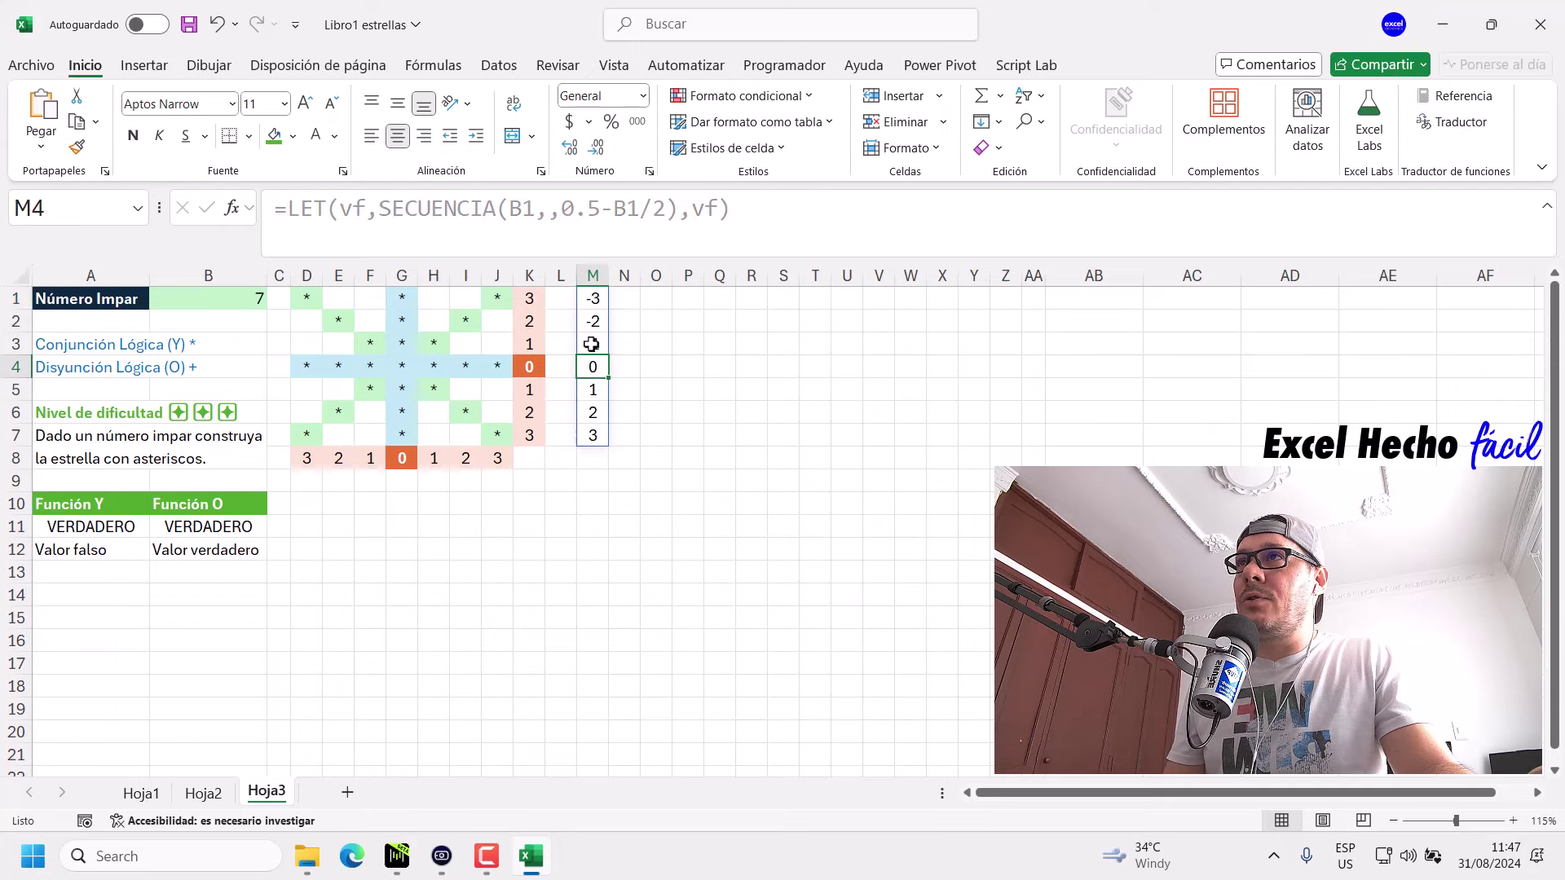
left_click(592, 344)
left_click_drag(592, 389, 594, 440)
left_click(592, 372)
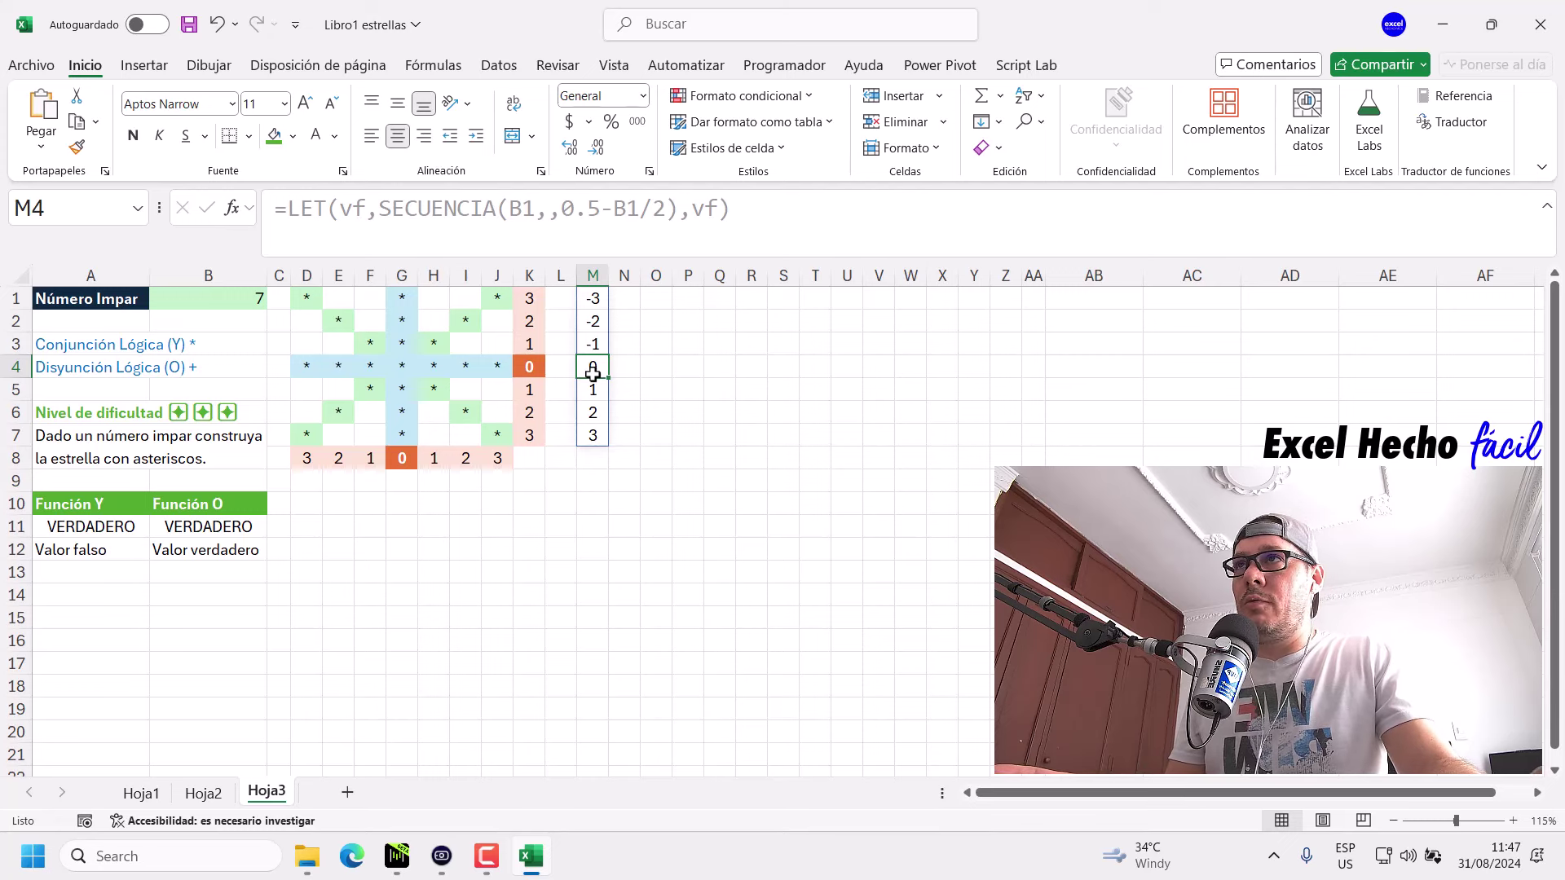
left_click(593, 344)
key("shift+Up")
key("shift+Up")
left_click(593, 298)
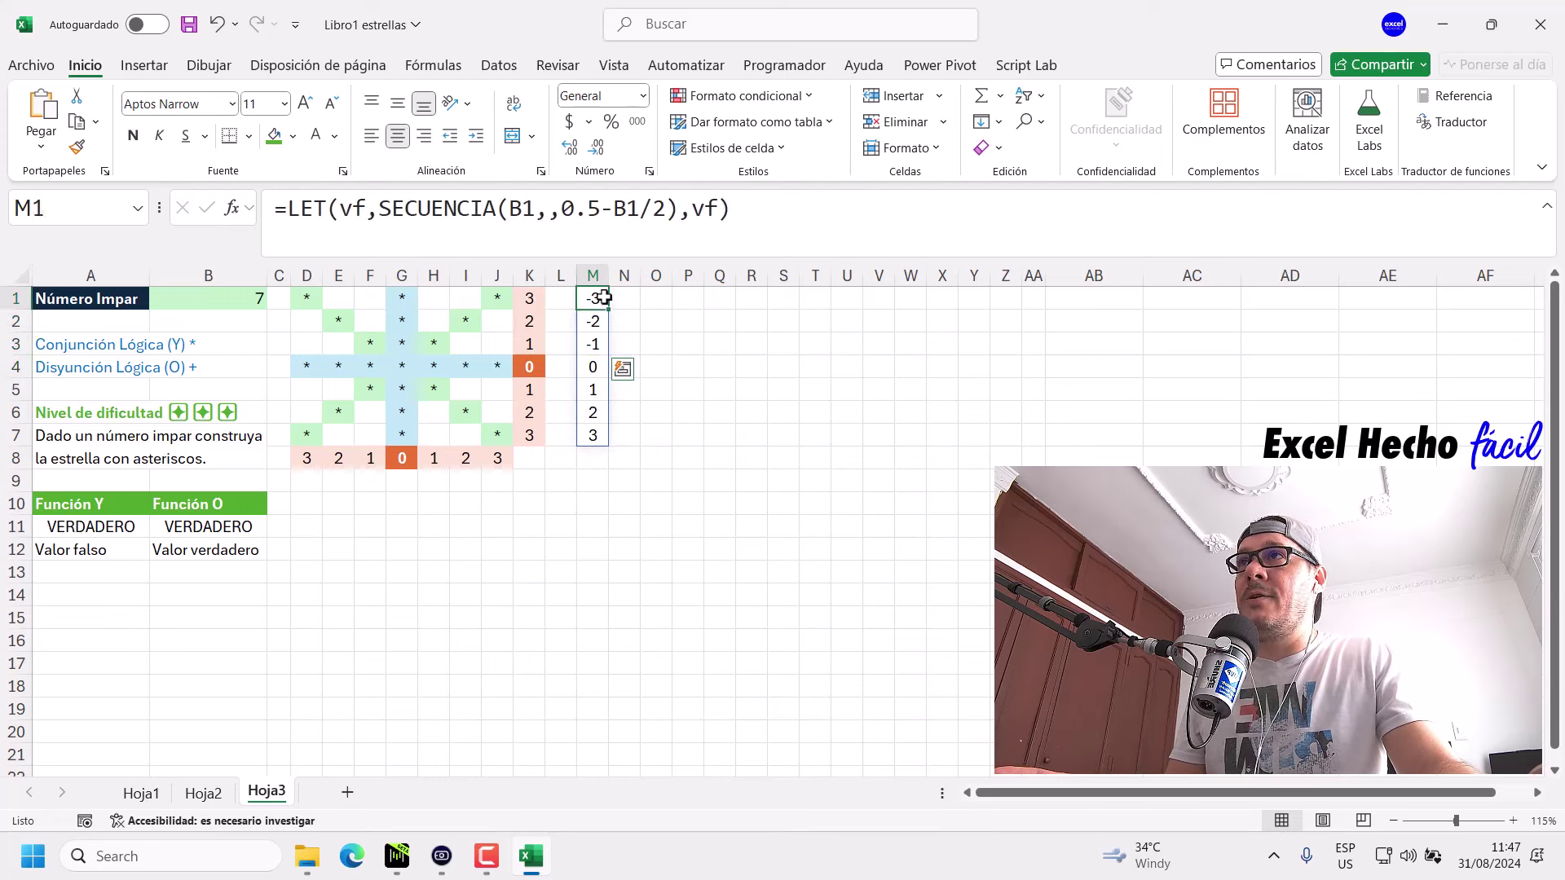
left_click(751, 211)
Wrap the SECUENCIA call in ABS() and commit the formula.
left_click(378, 210)
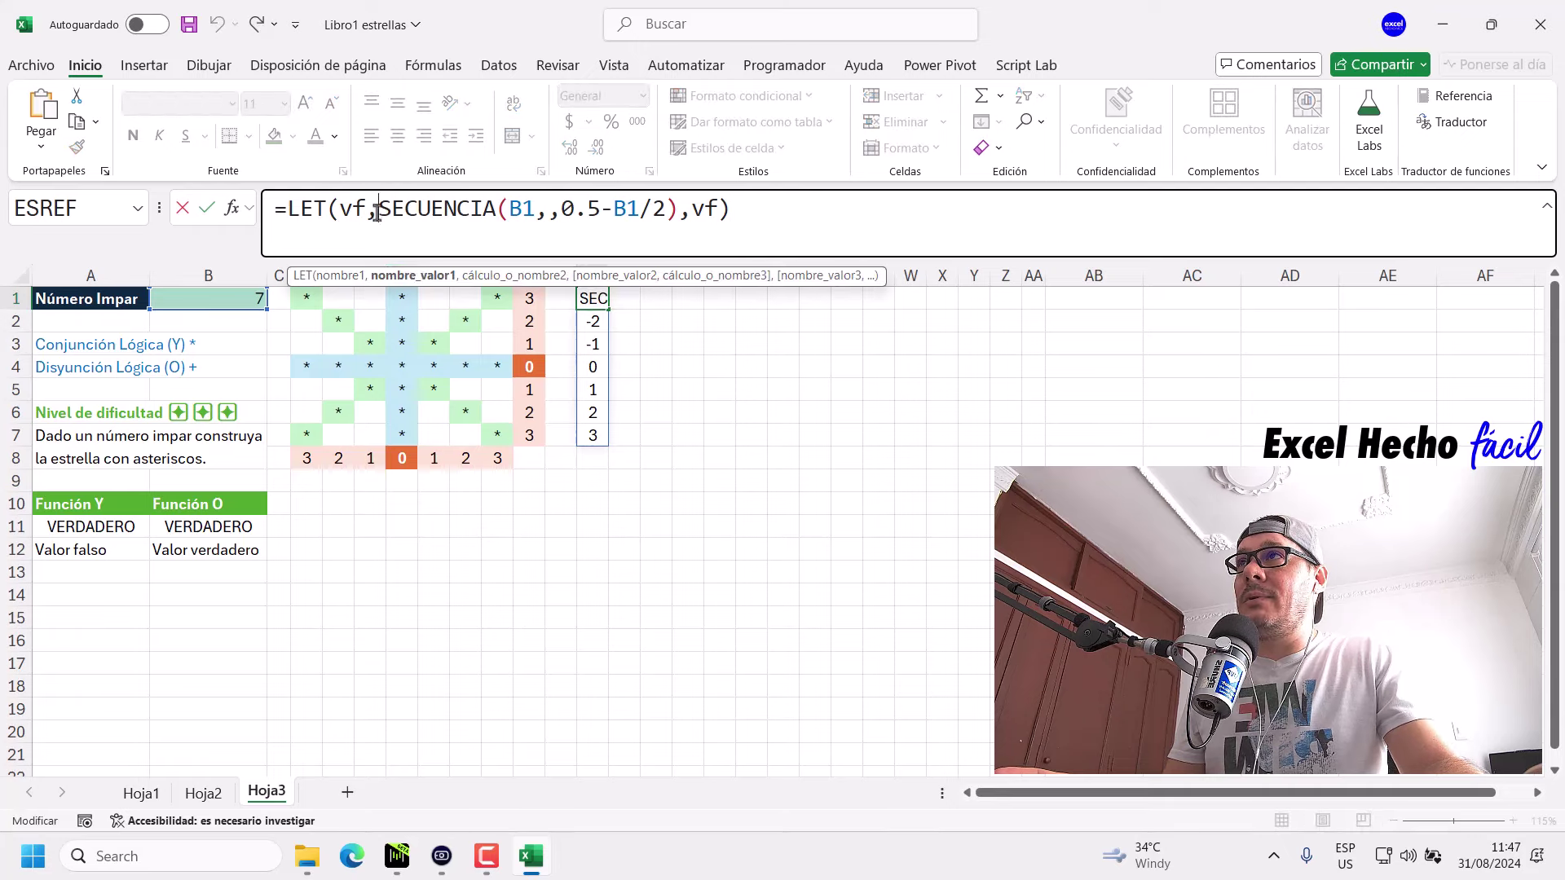
type("abs")
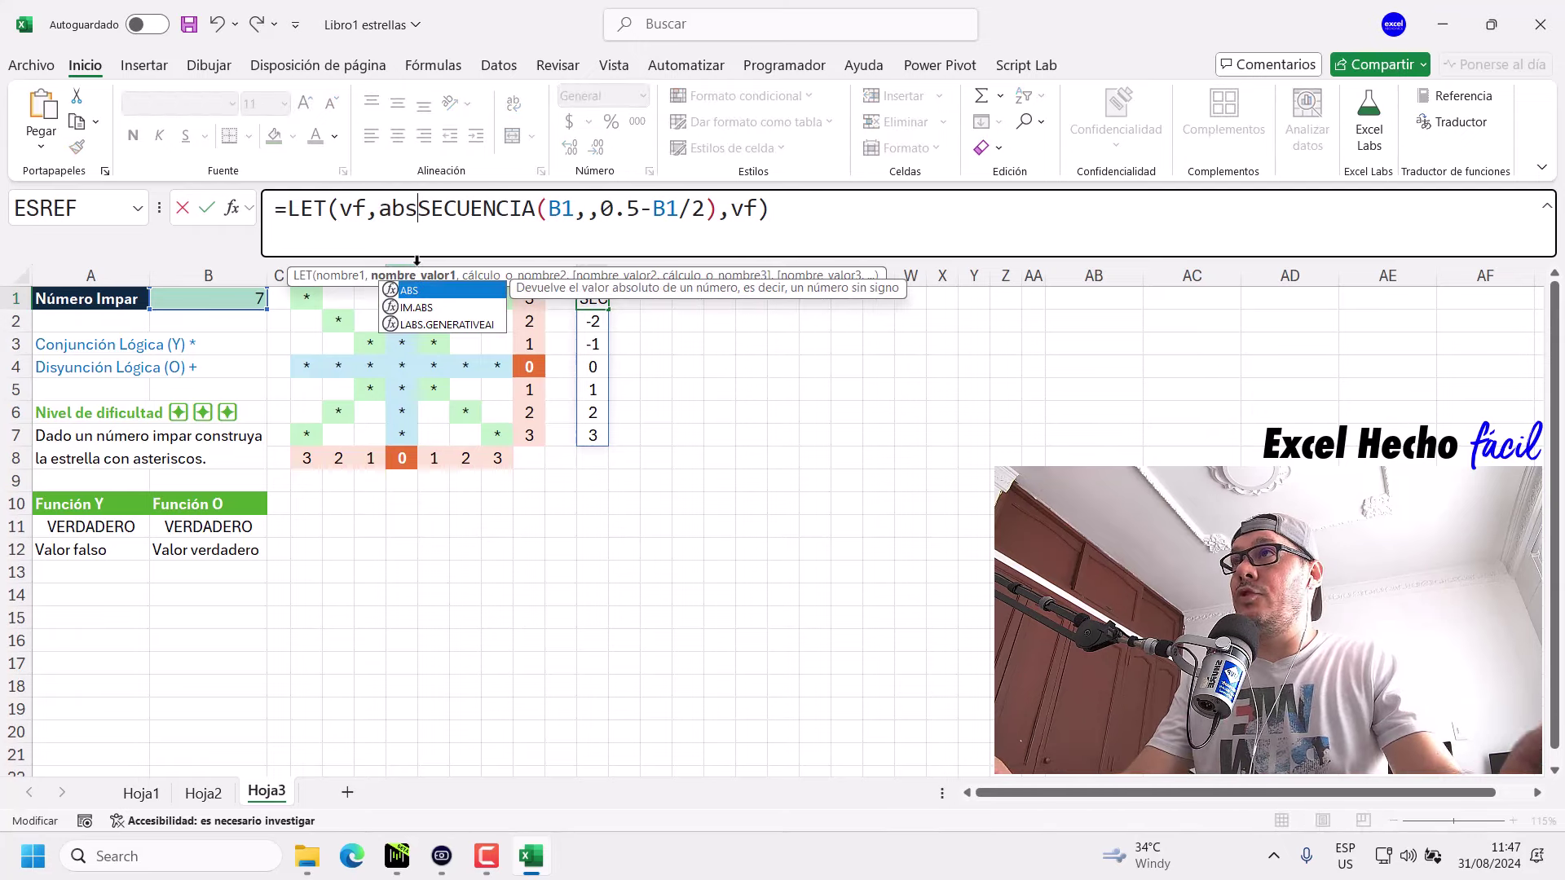
key("Tab")
left_click(732, 209)
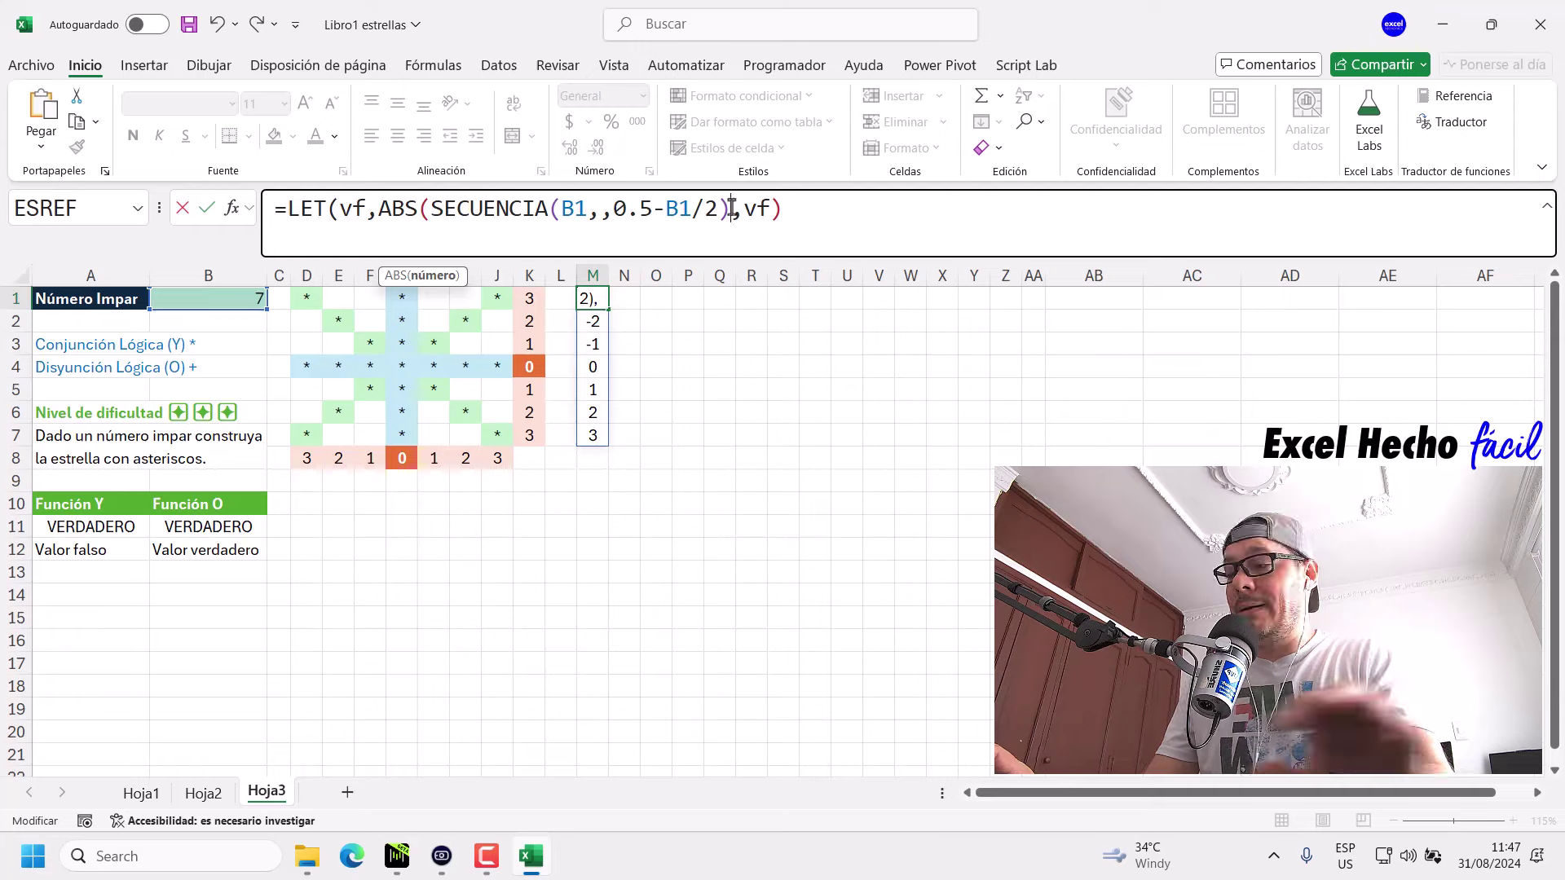
type(")")
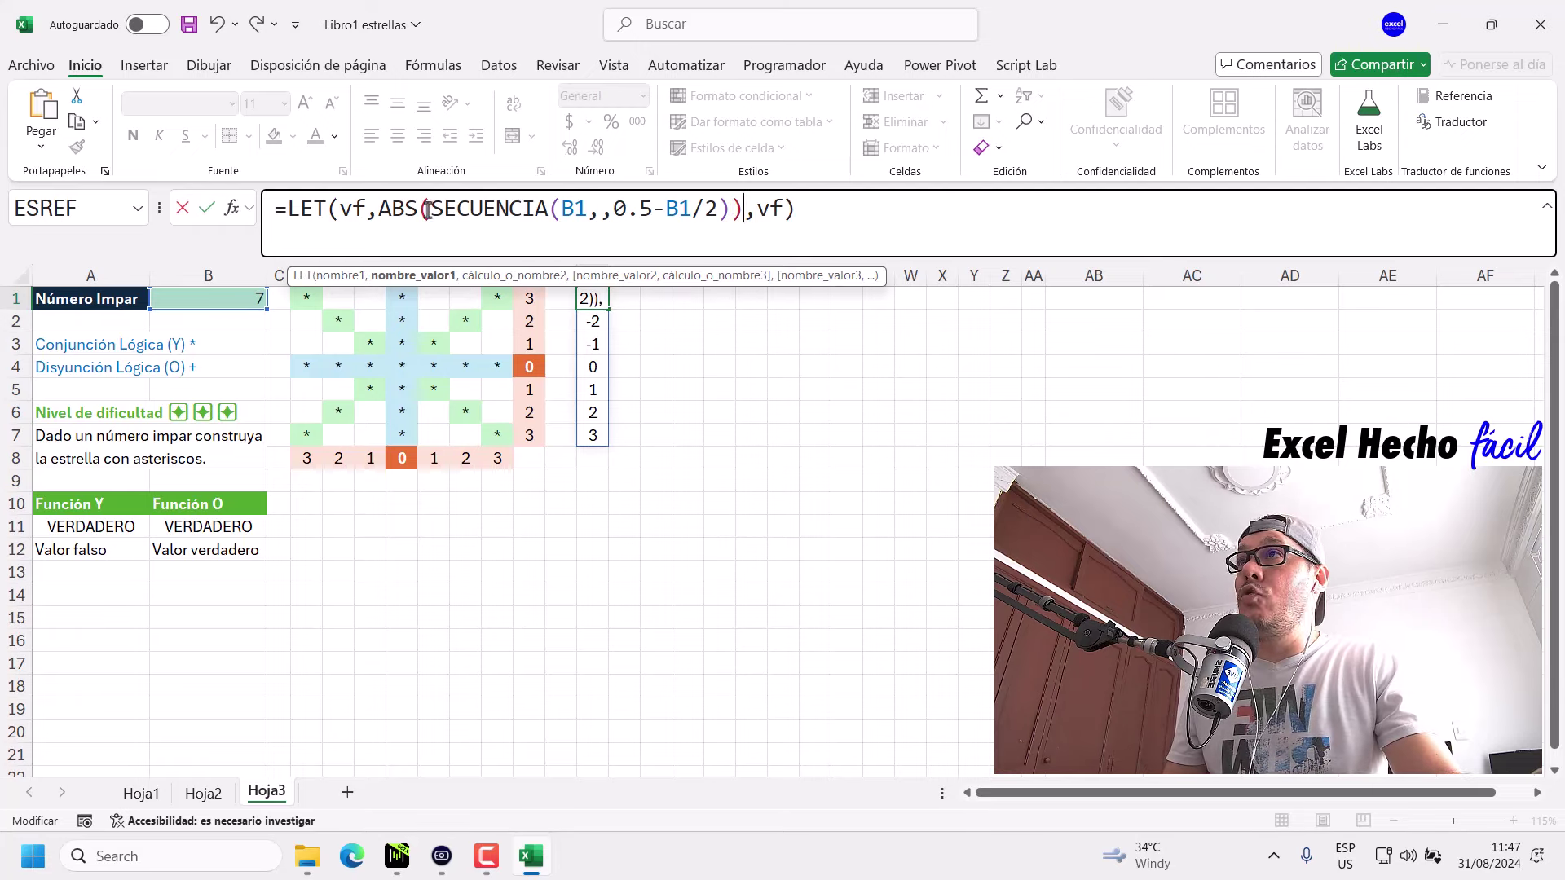
left_click(427, 210)
key("BackSpace")
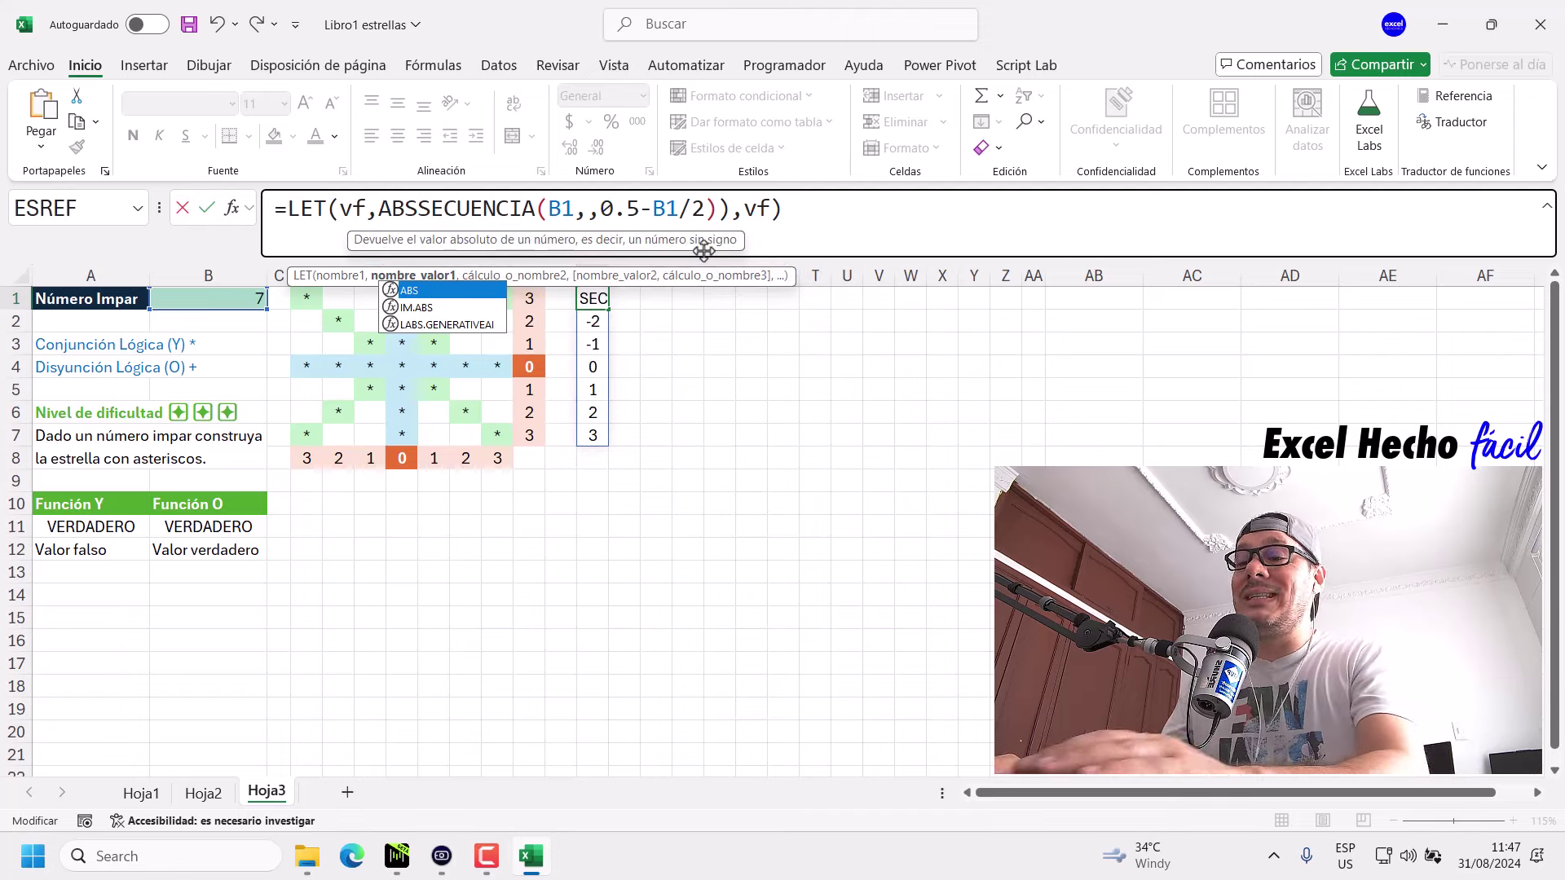
type("(")
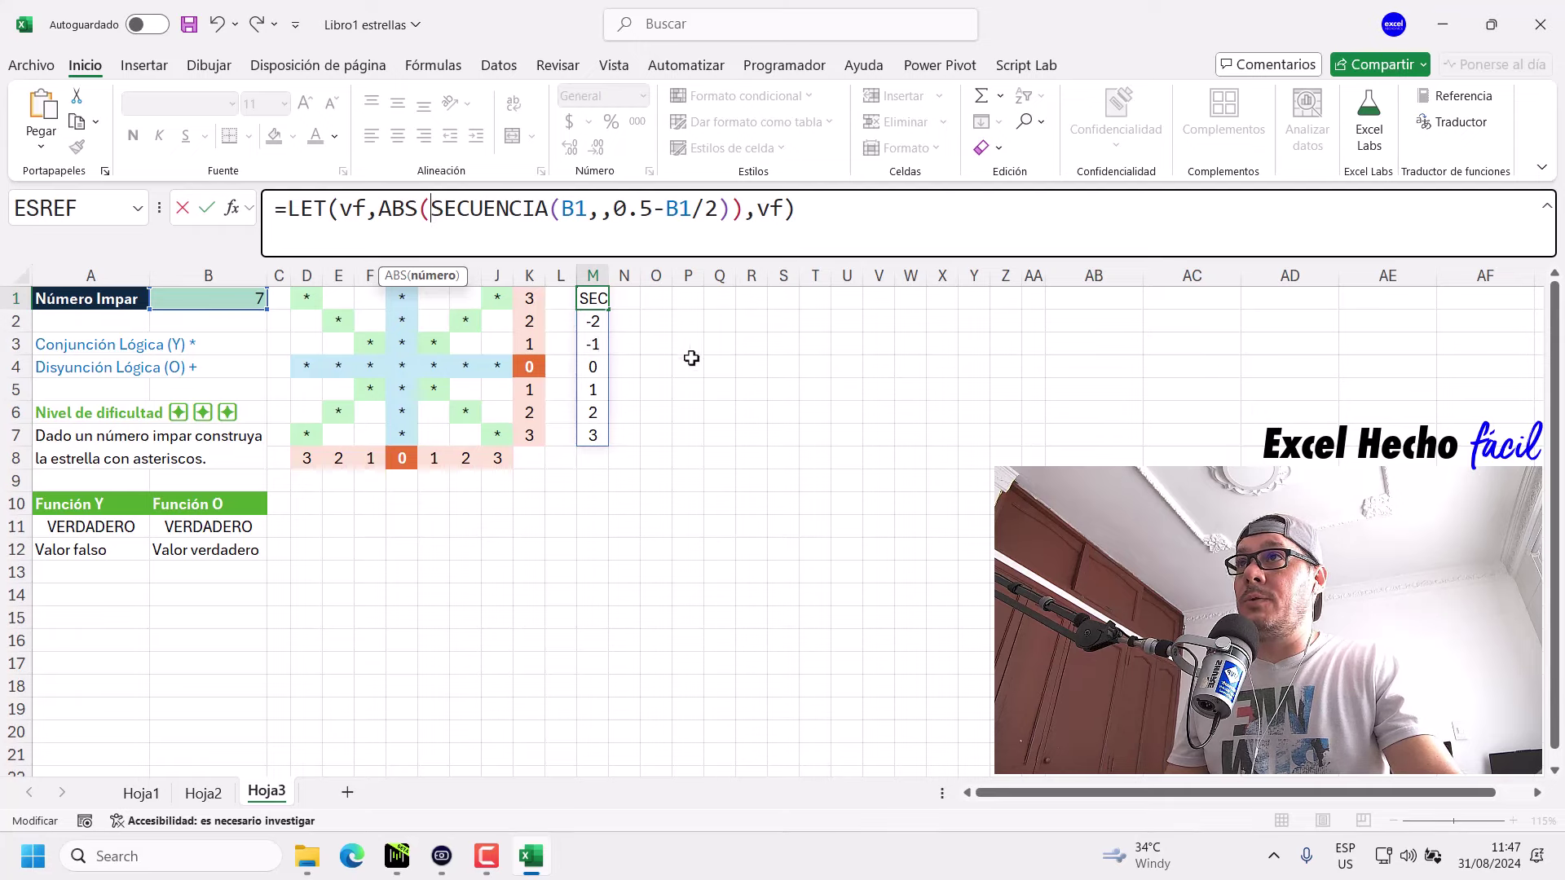
key("Return")
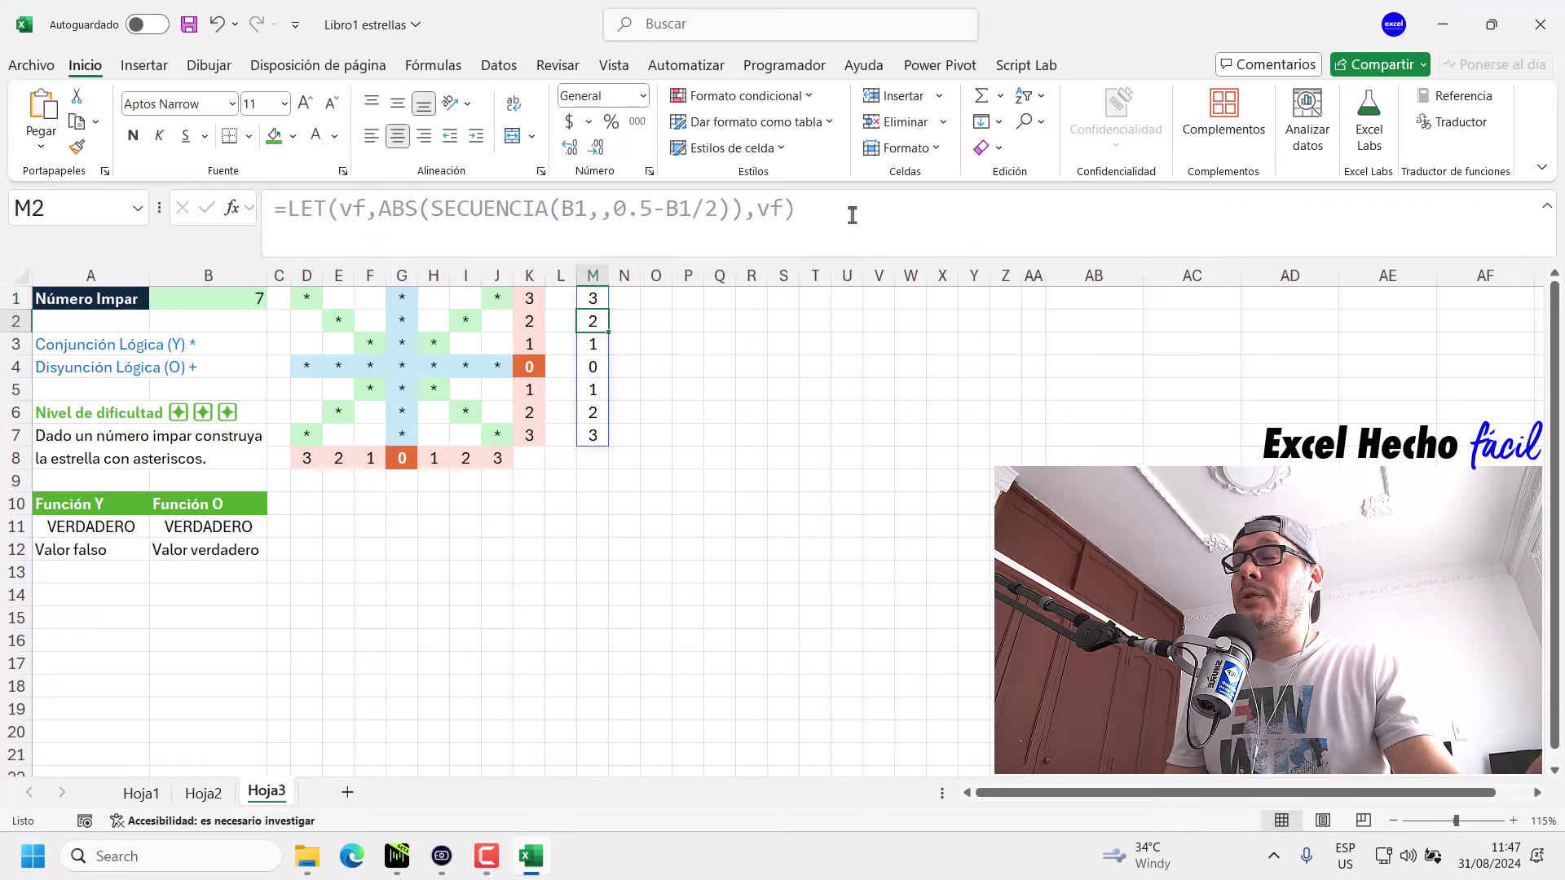
Check M1:M7 now shows 3, 2, 1, 0, 1, 2, 3 against column K, then reopen M1's formula.
left_click_drag(593, 298, 592, 342)
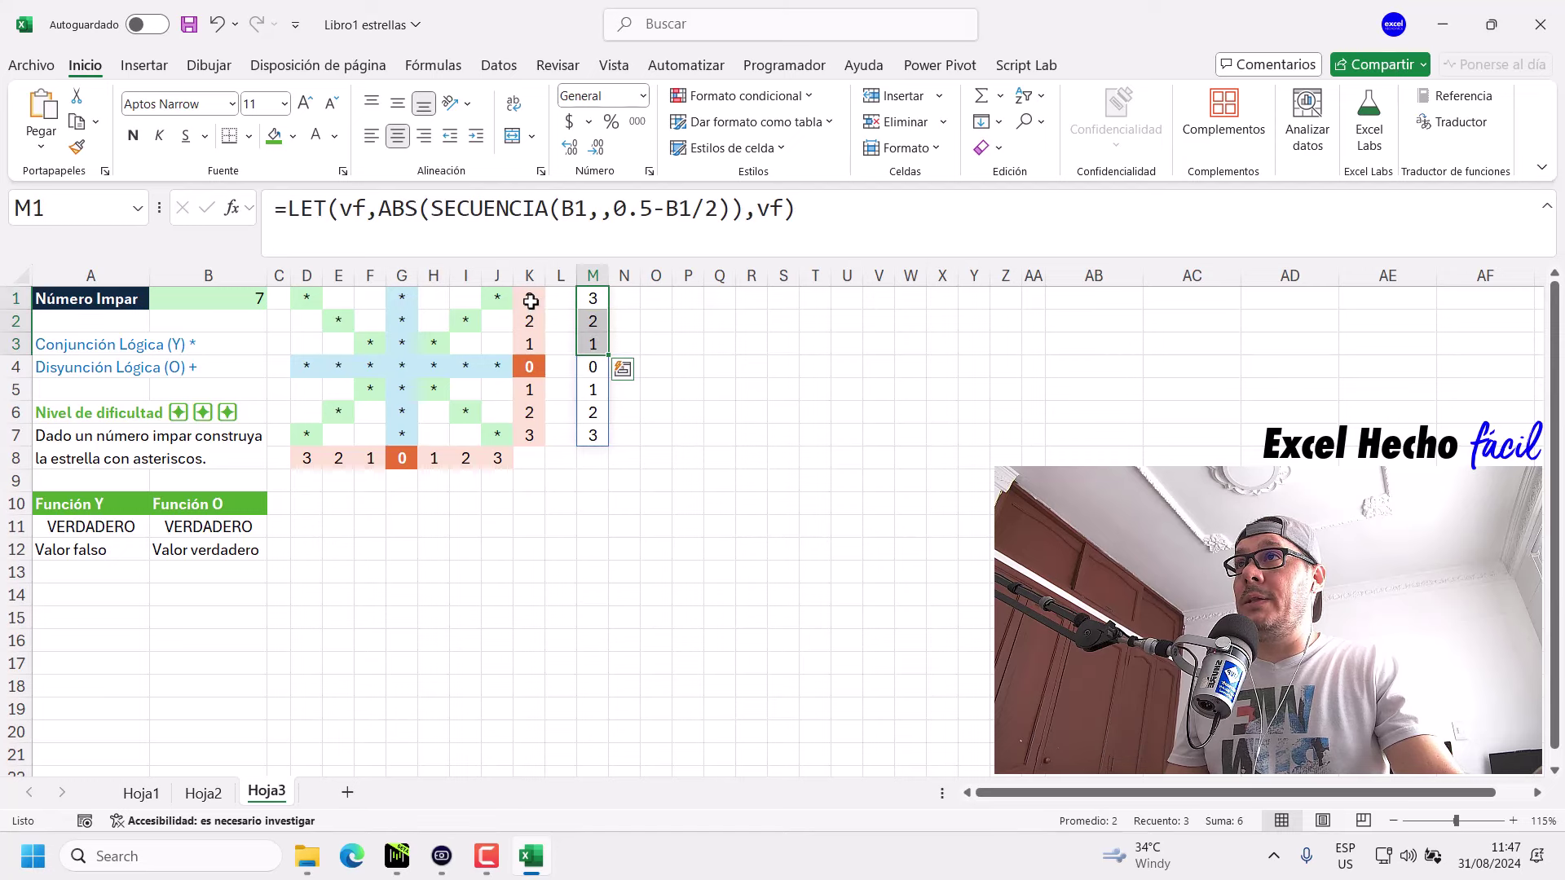
mouse_move(530, 298)
left_mouse_down()
mouse_move(528, 321)
mouse_move(593, 343)
mouse_move(594, 432)
left_mouse_up()
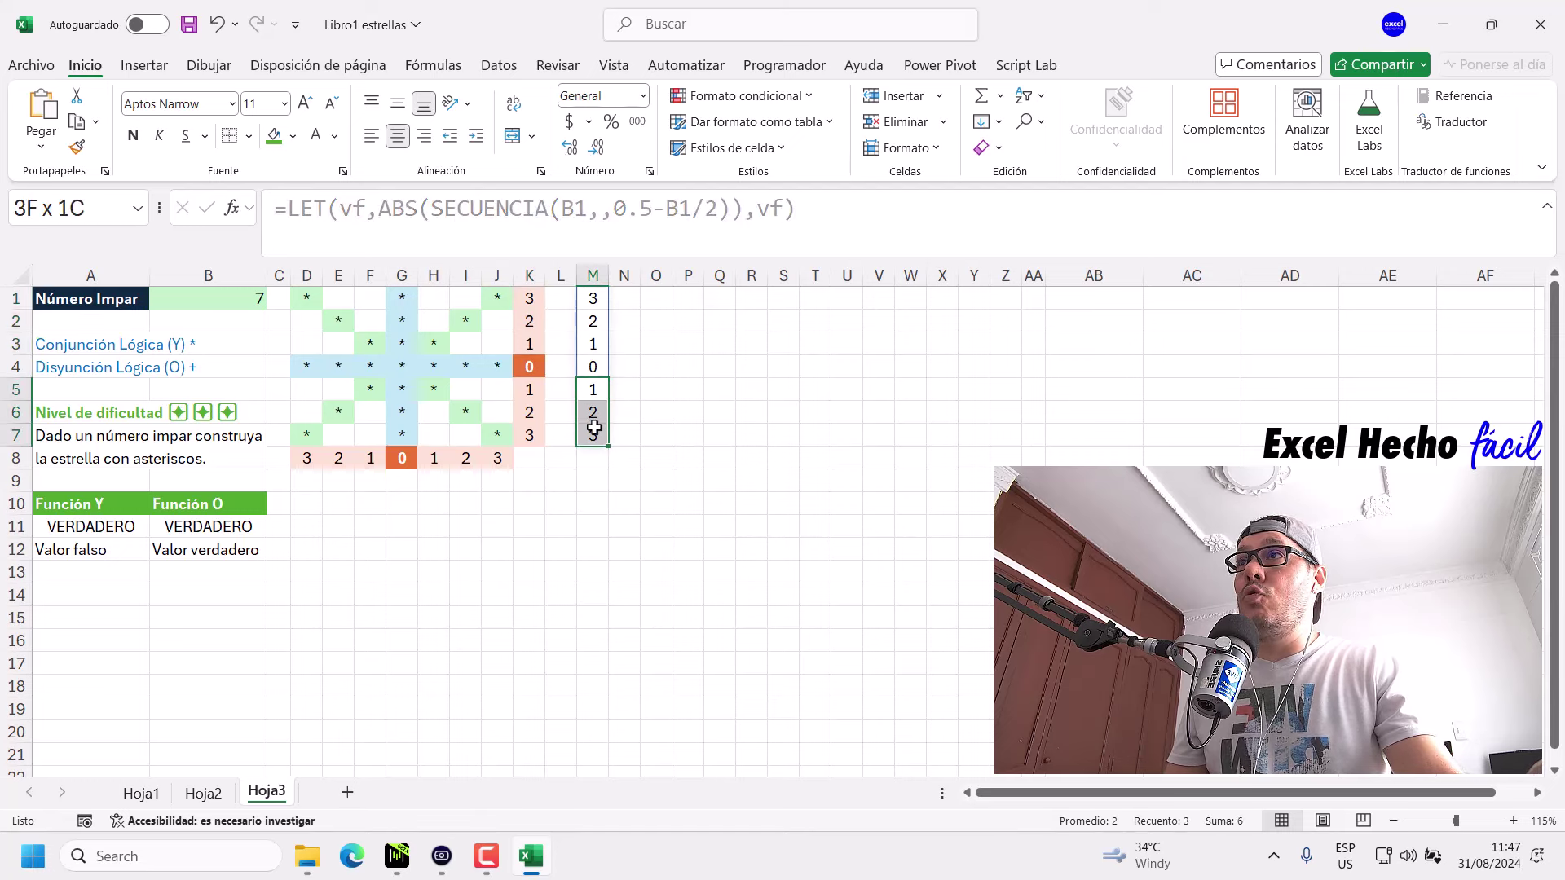
left_click_drag(594, 298, 595, 438)
left_click(593, 299)
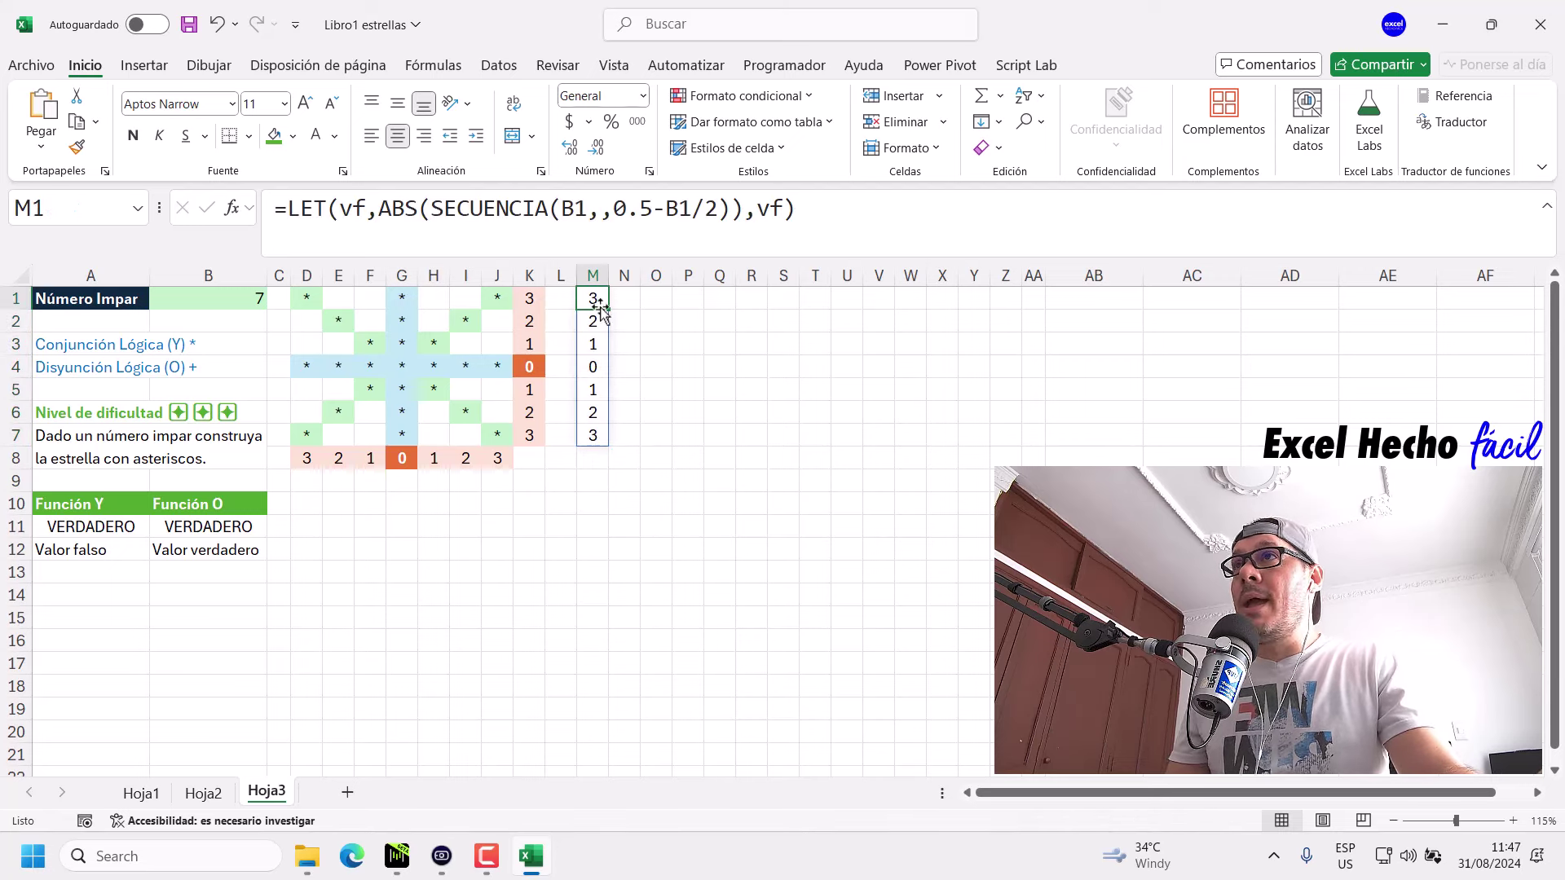
left_click(840, 215)
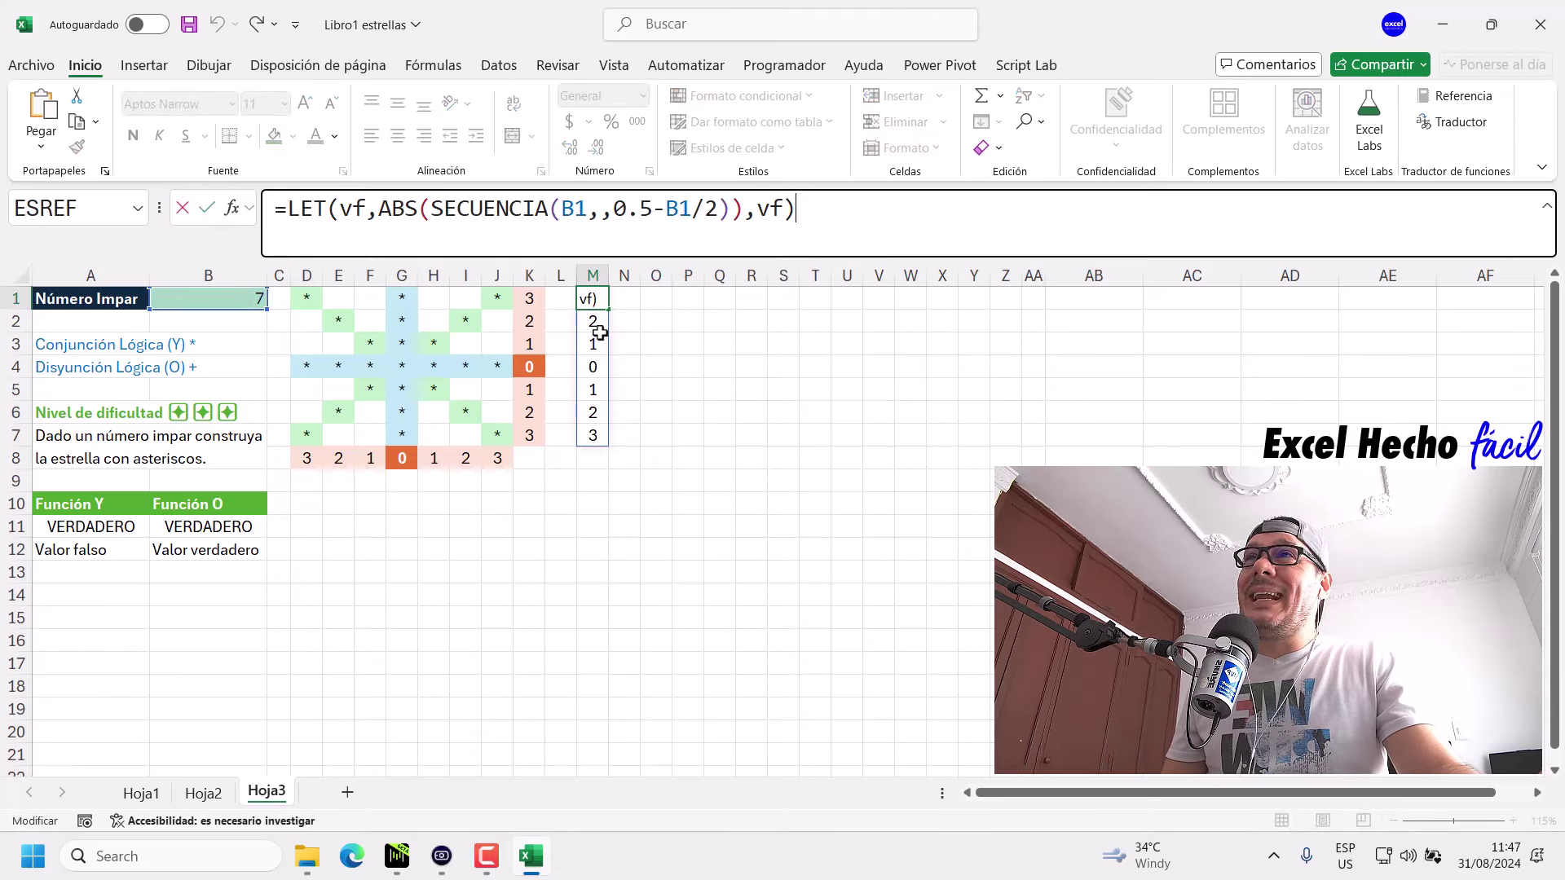
Replace the final vf with vc,ENFILA(vf),vc so 3 2 1 0 1 2 3 spills across M1:S1.
left_click(814, 210)
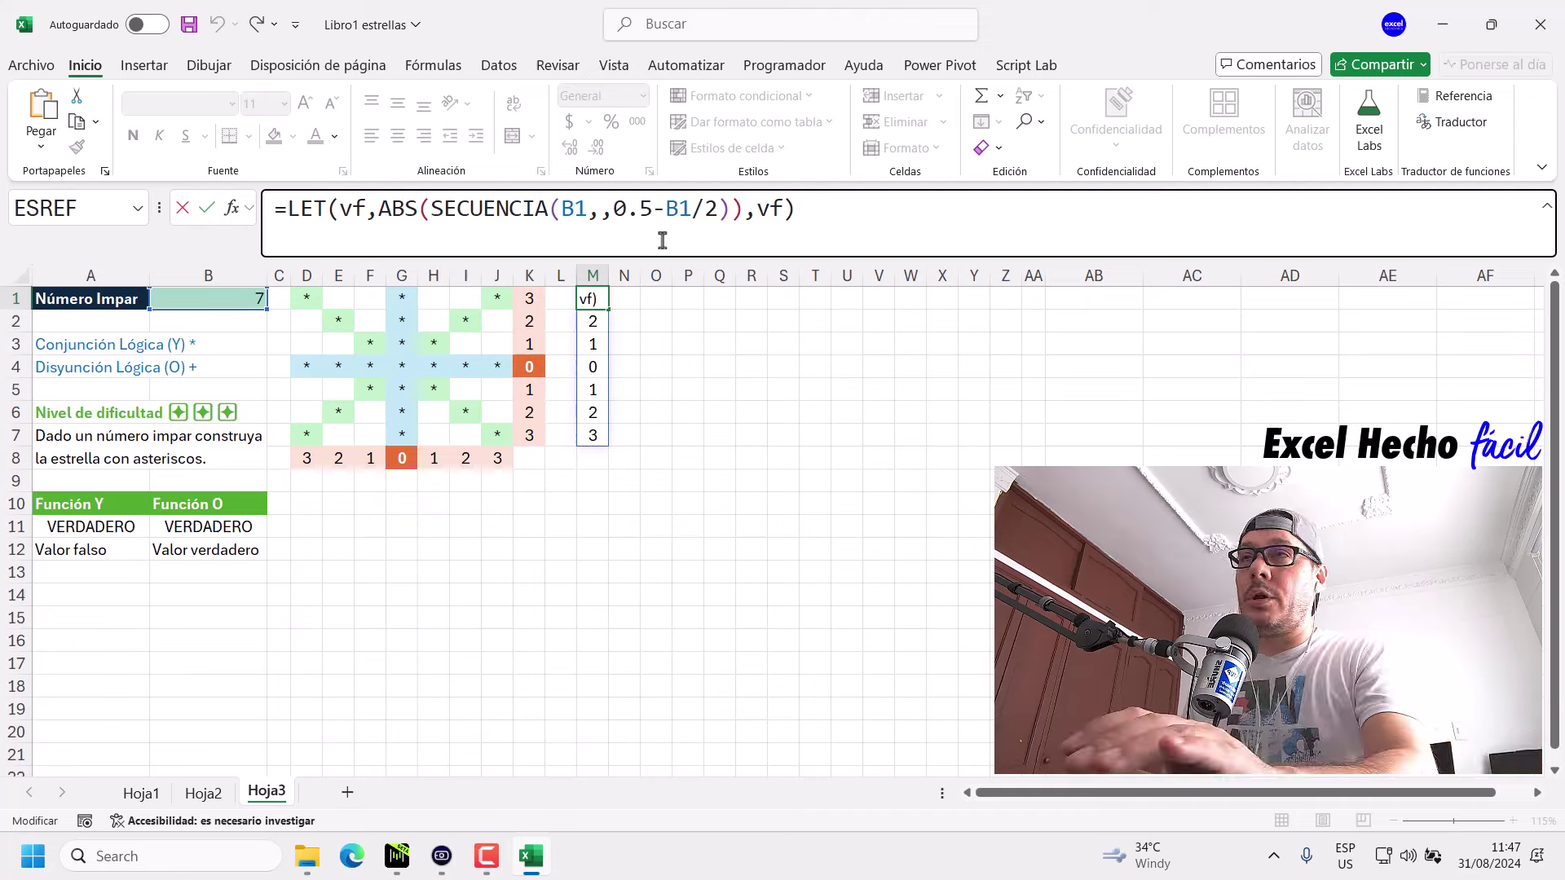
key("BackSpace")
key("BackSpace")
key("BackSpace")
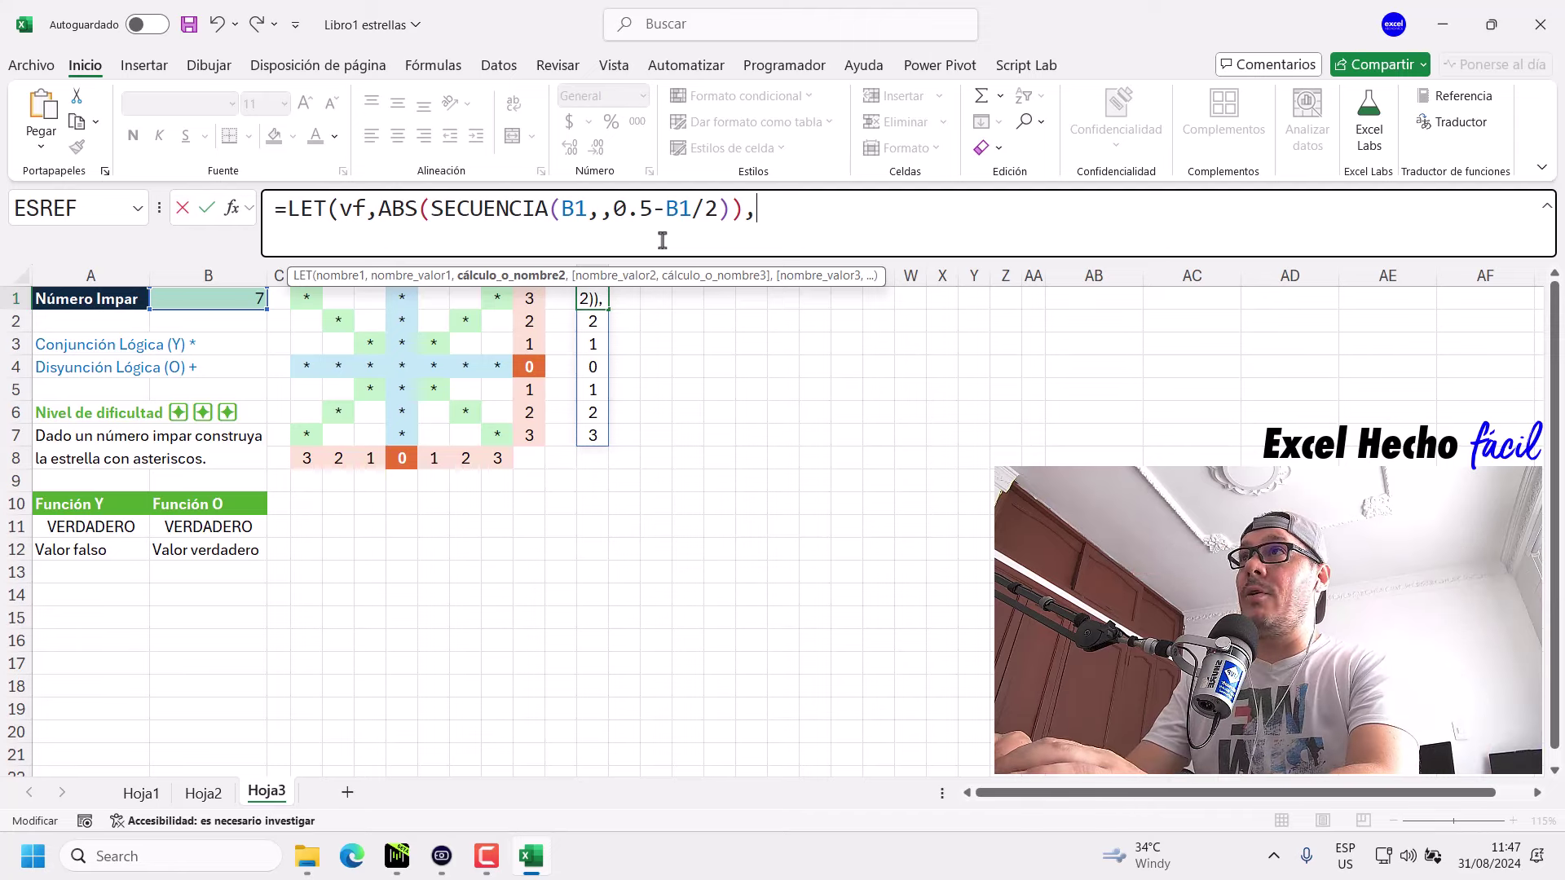
type("vc,")
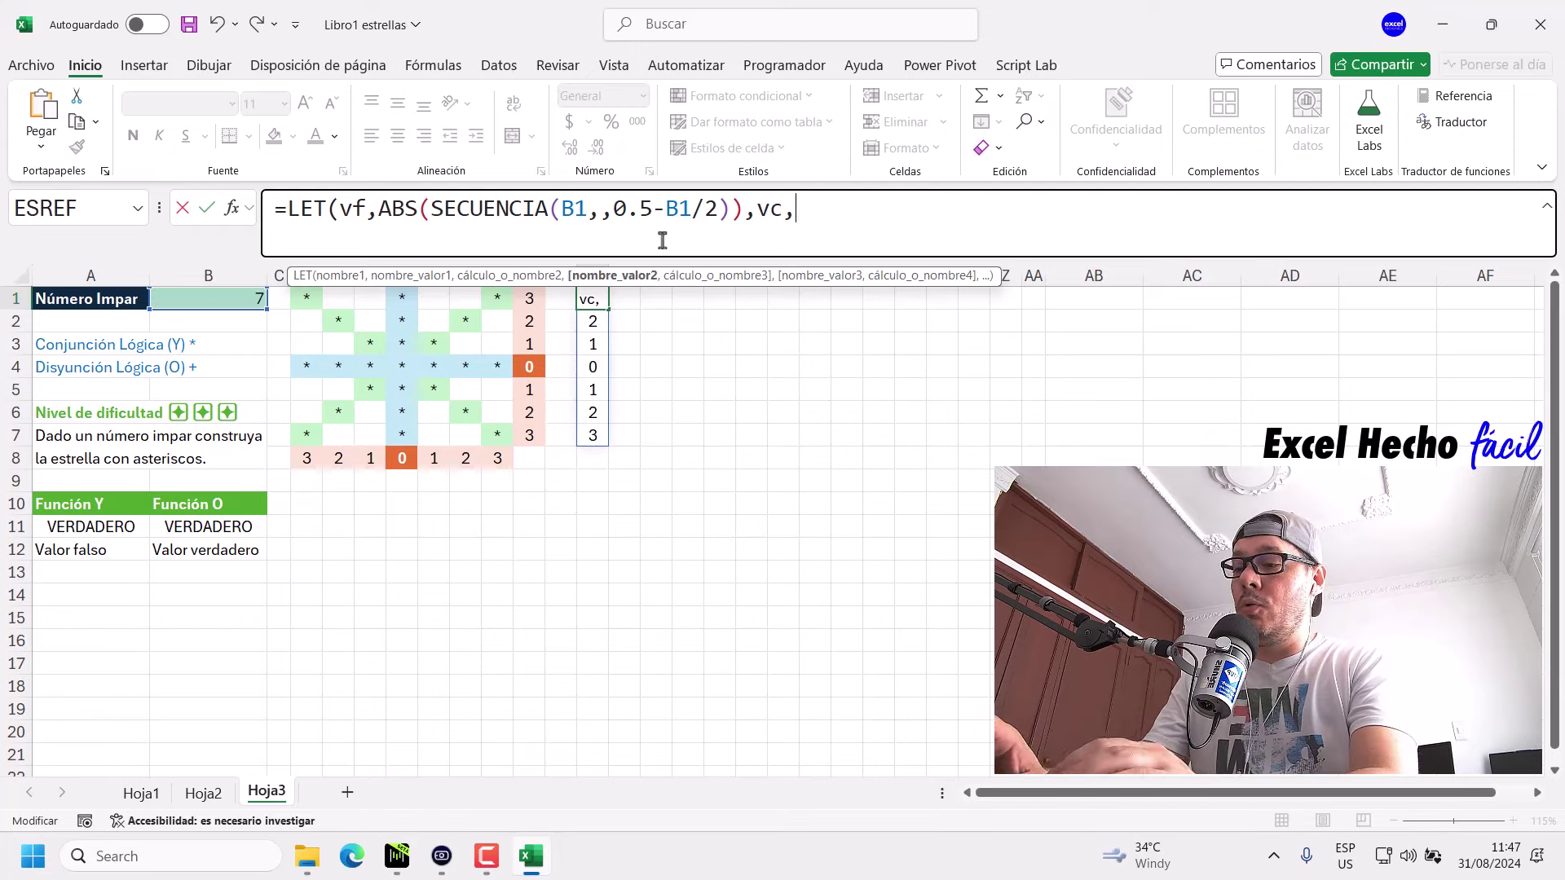
type("enfil")
key("Tab")
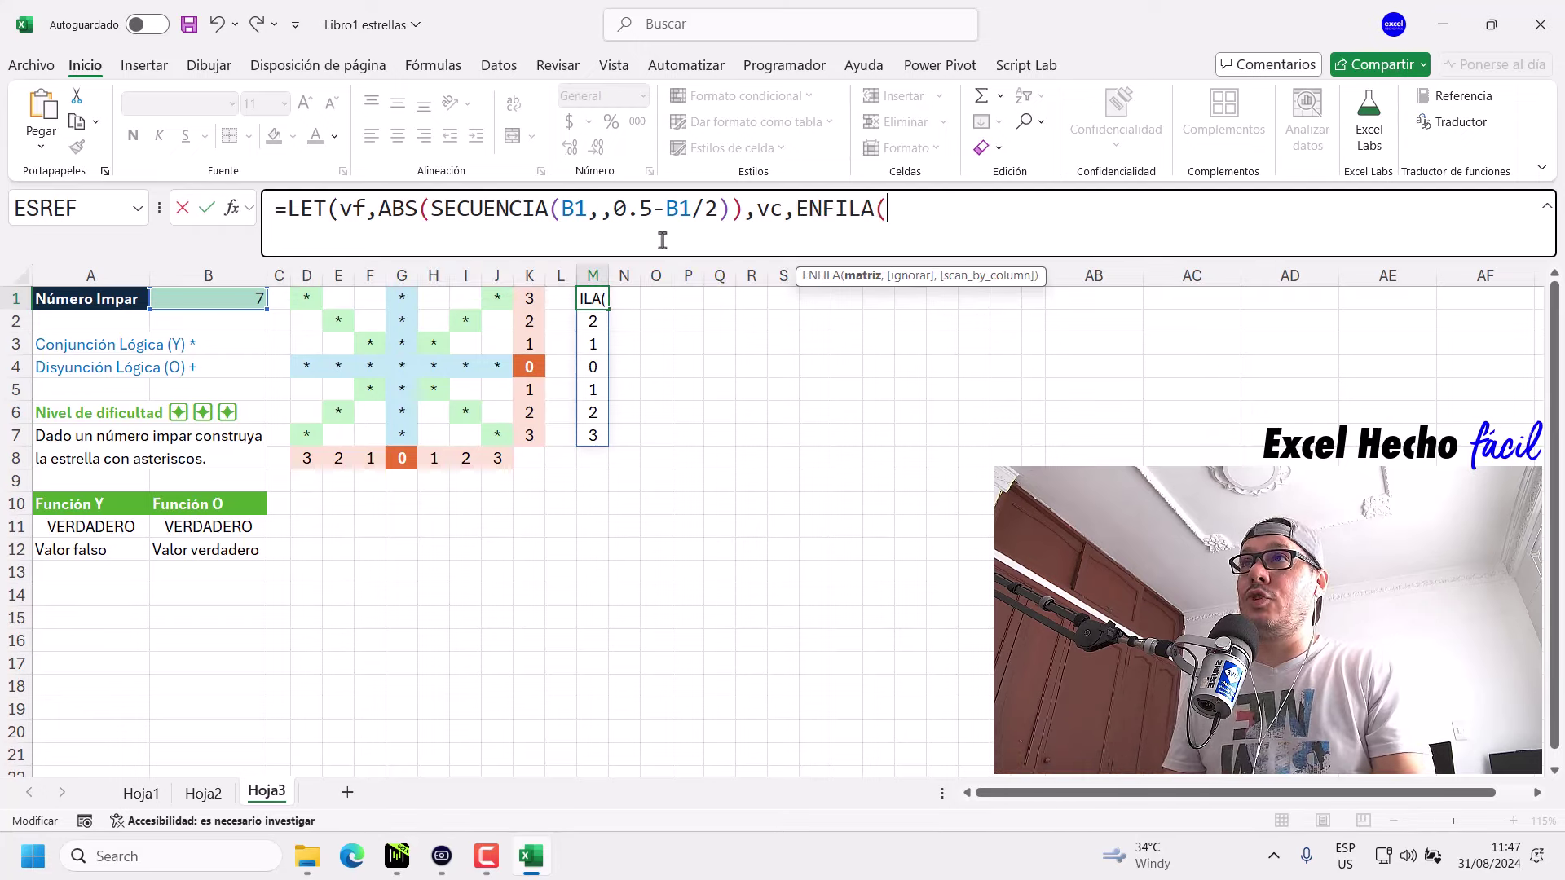
type("vf")
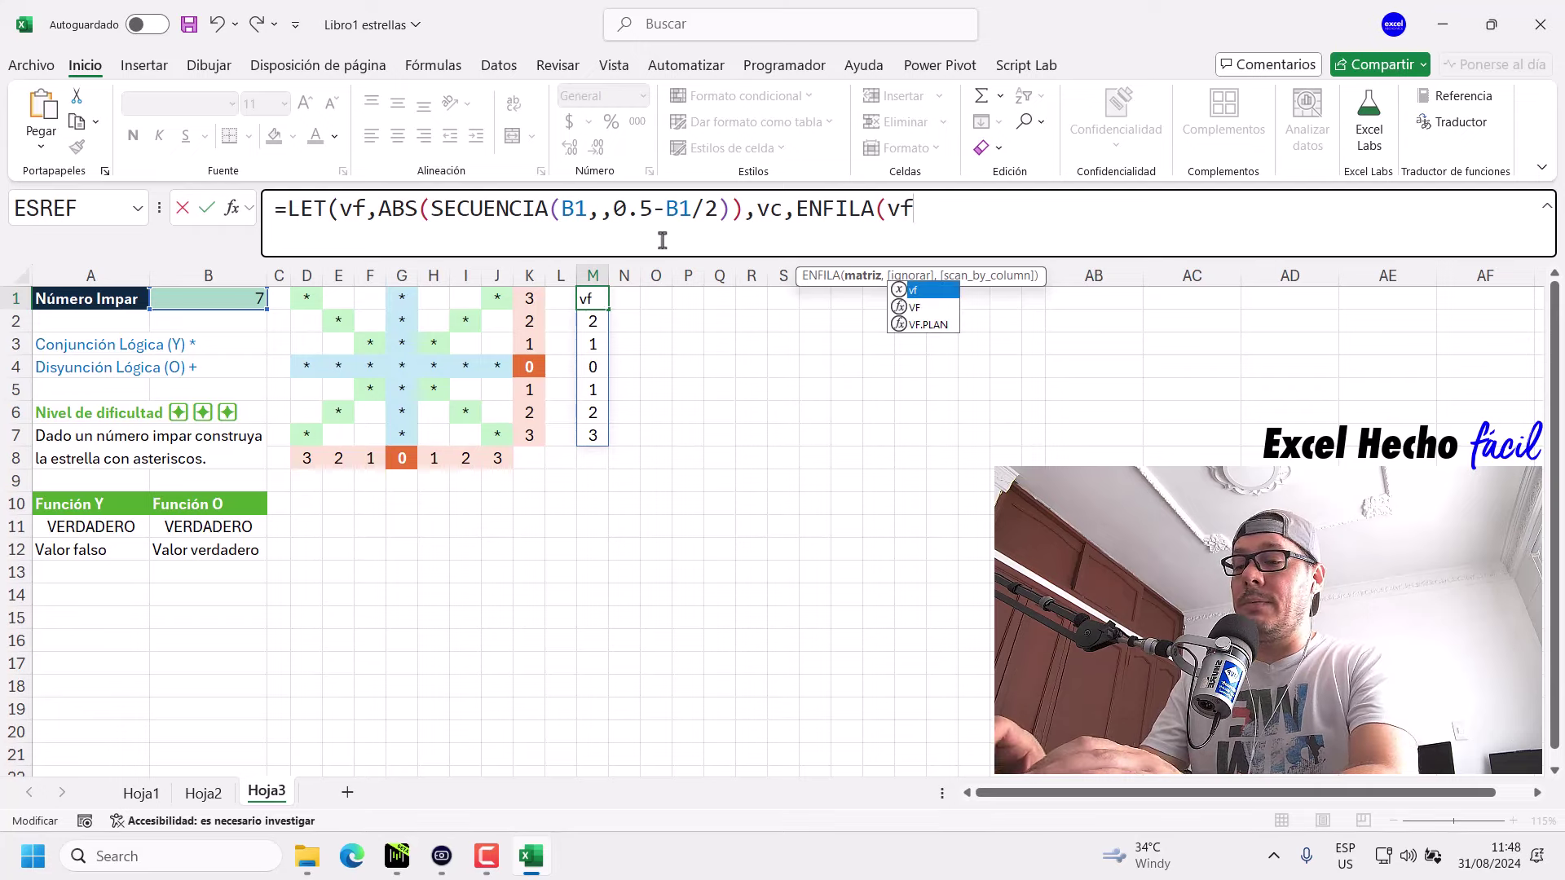
type("))")
key("BackSpace")
type(",")
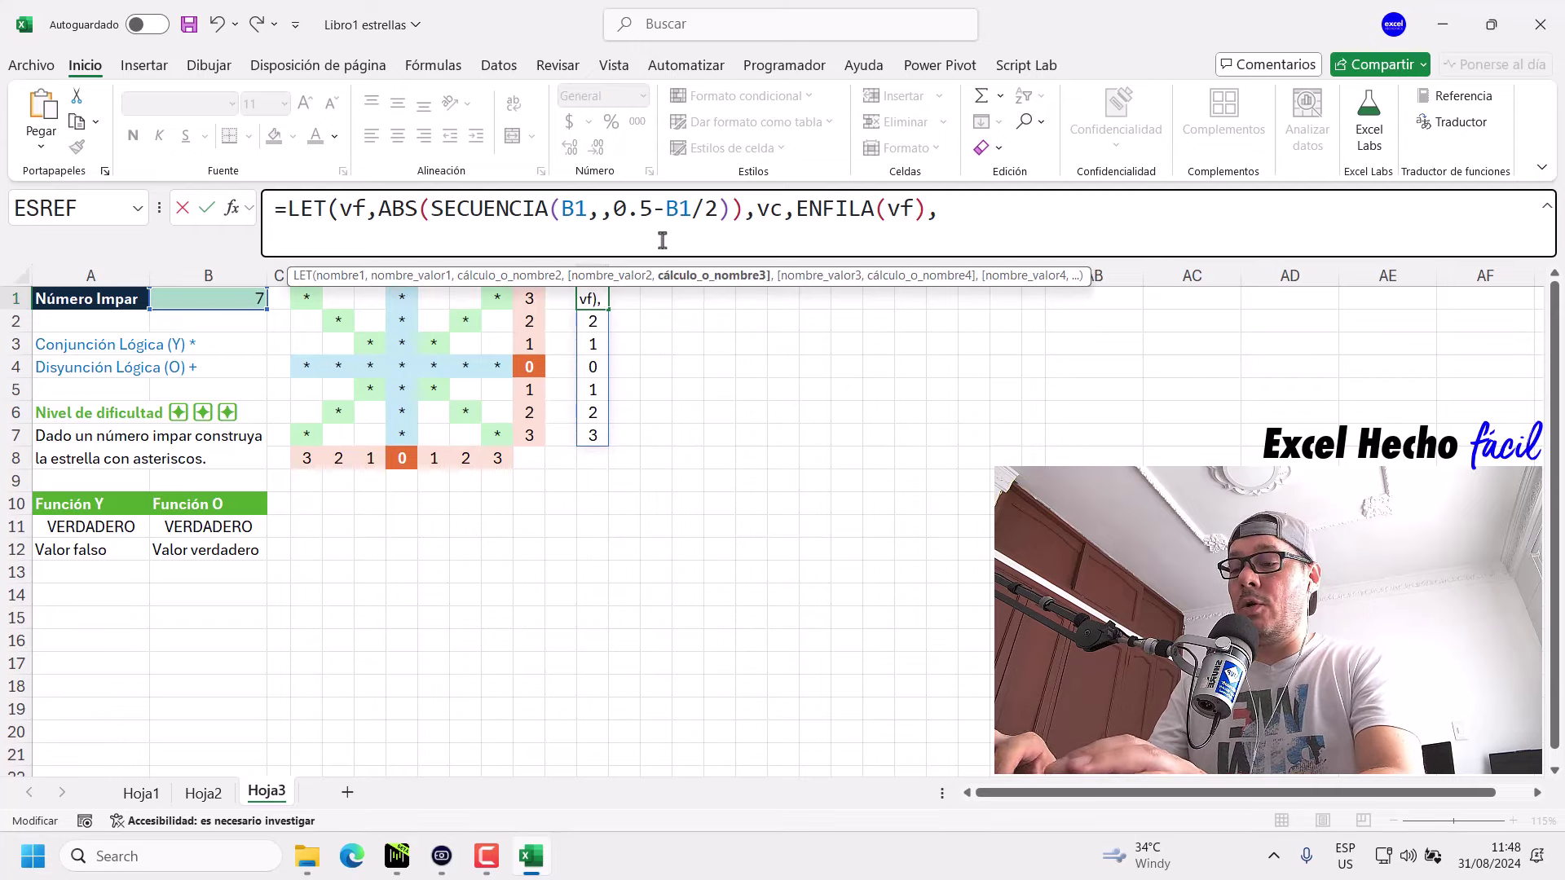
type("vc")
key("Return")
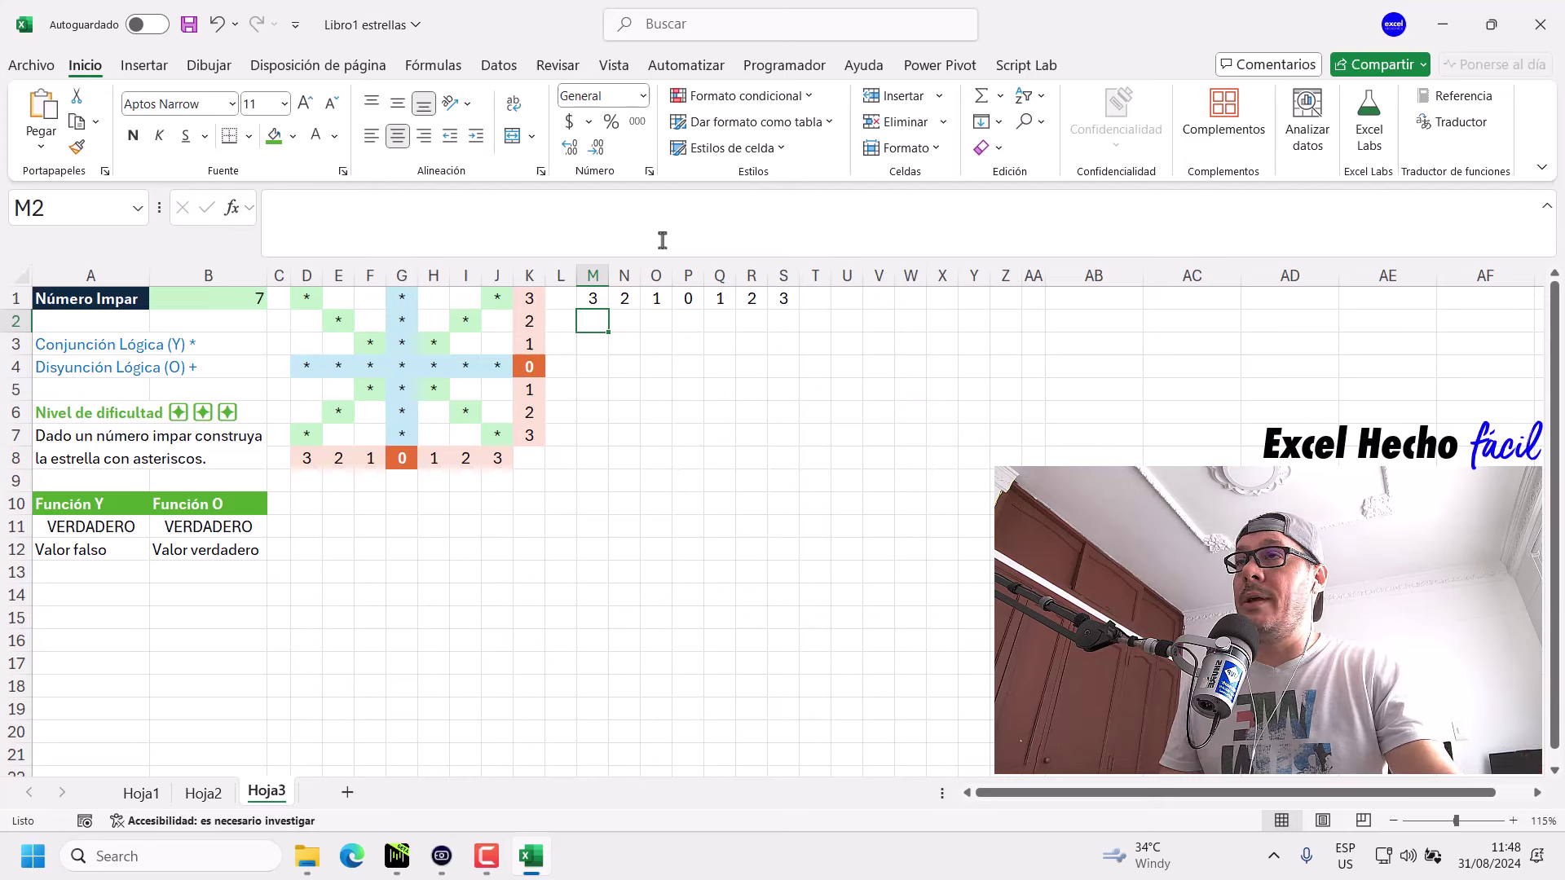
Compare the spilled row M1:S1 and its centre 0 with the D8:J8 guide, then reopen M1's formula.
left_click(594, 293)
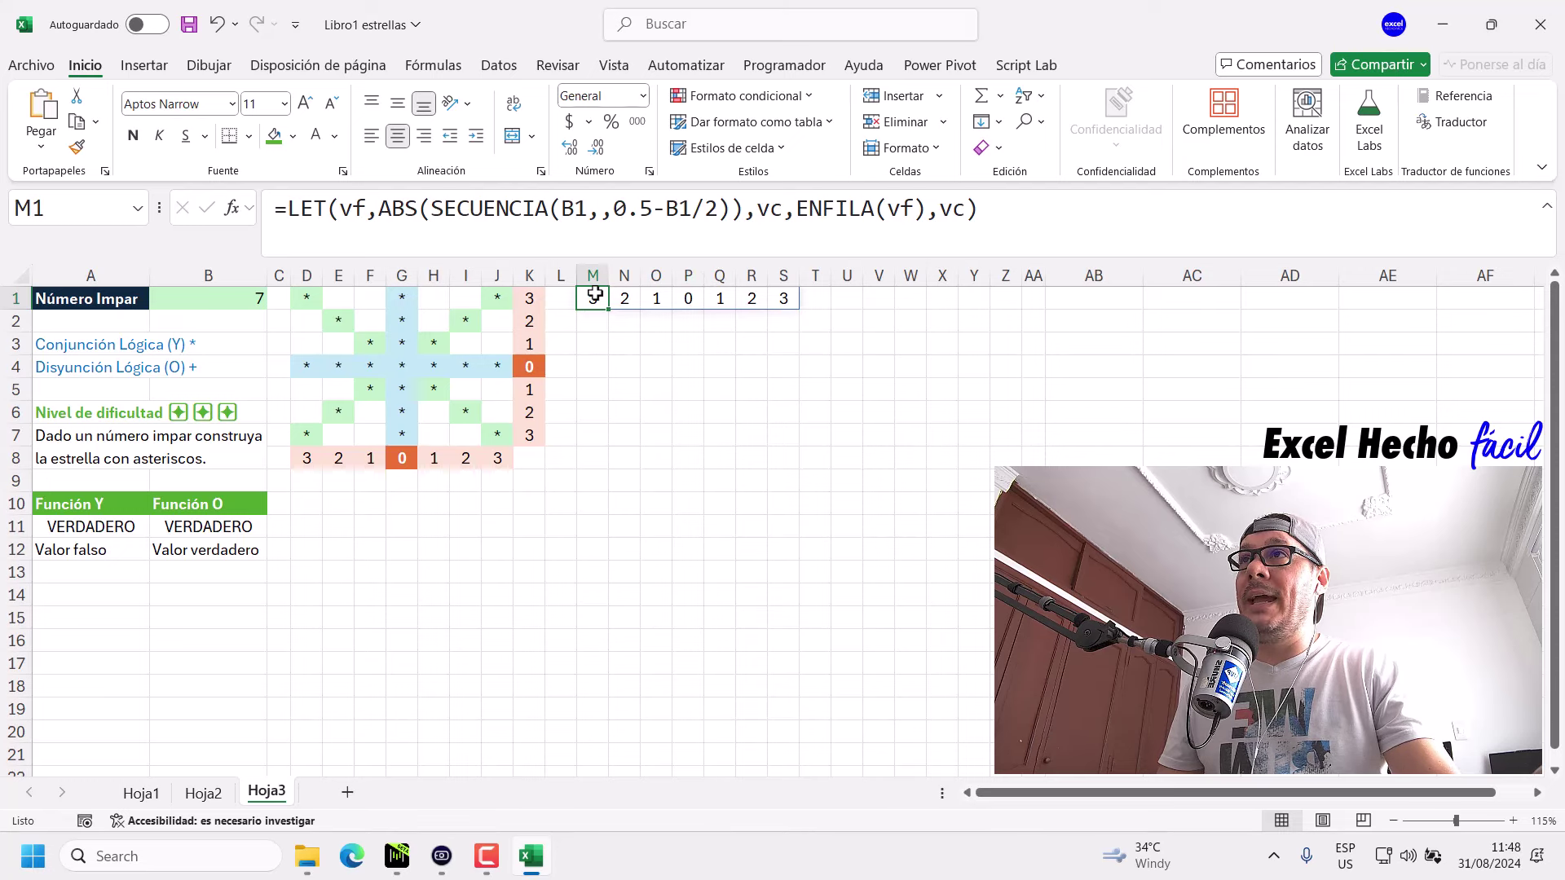
left_click_drag(594, 295, 787, 296)
left_click(686, 299)
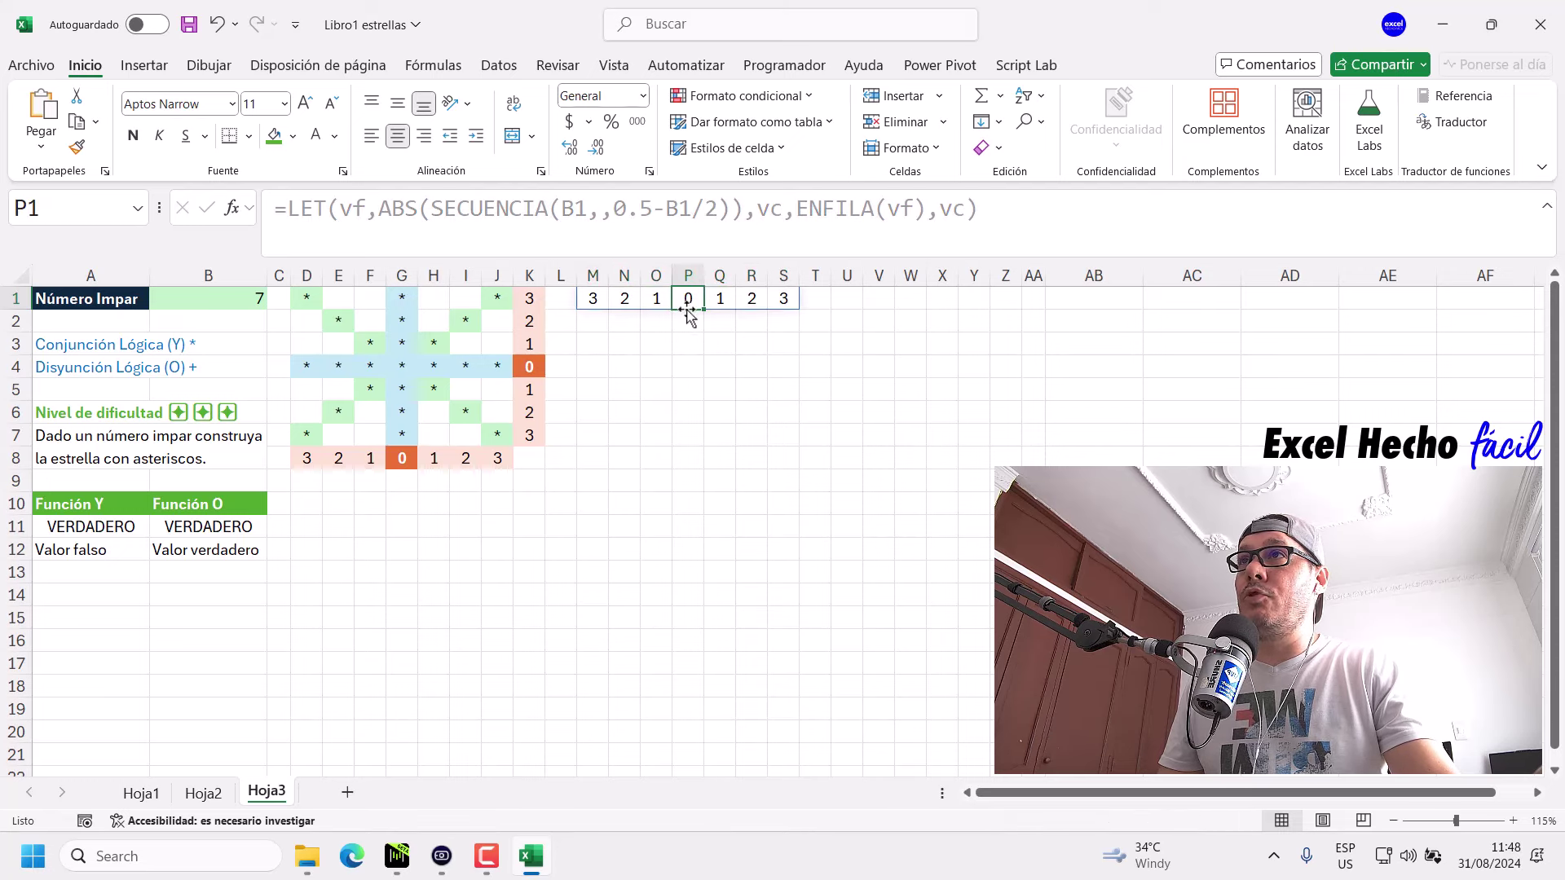
left_click_drag(595, 299, 788, 297)
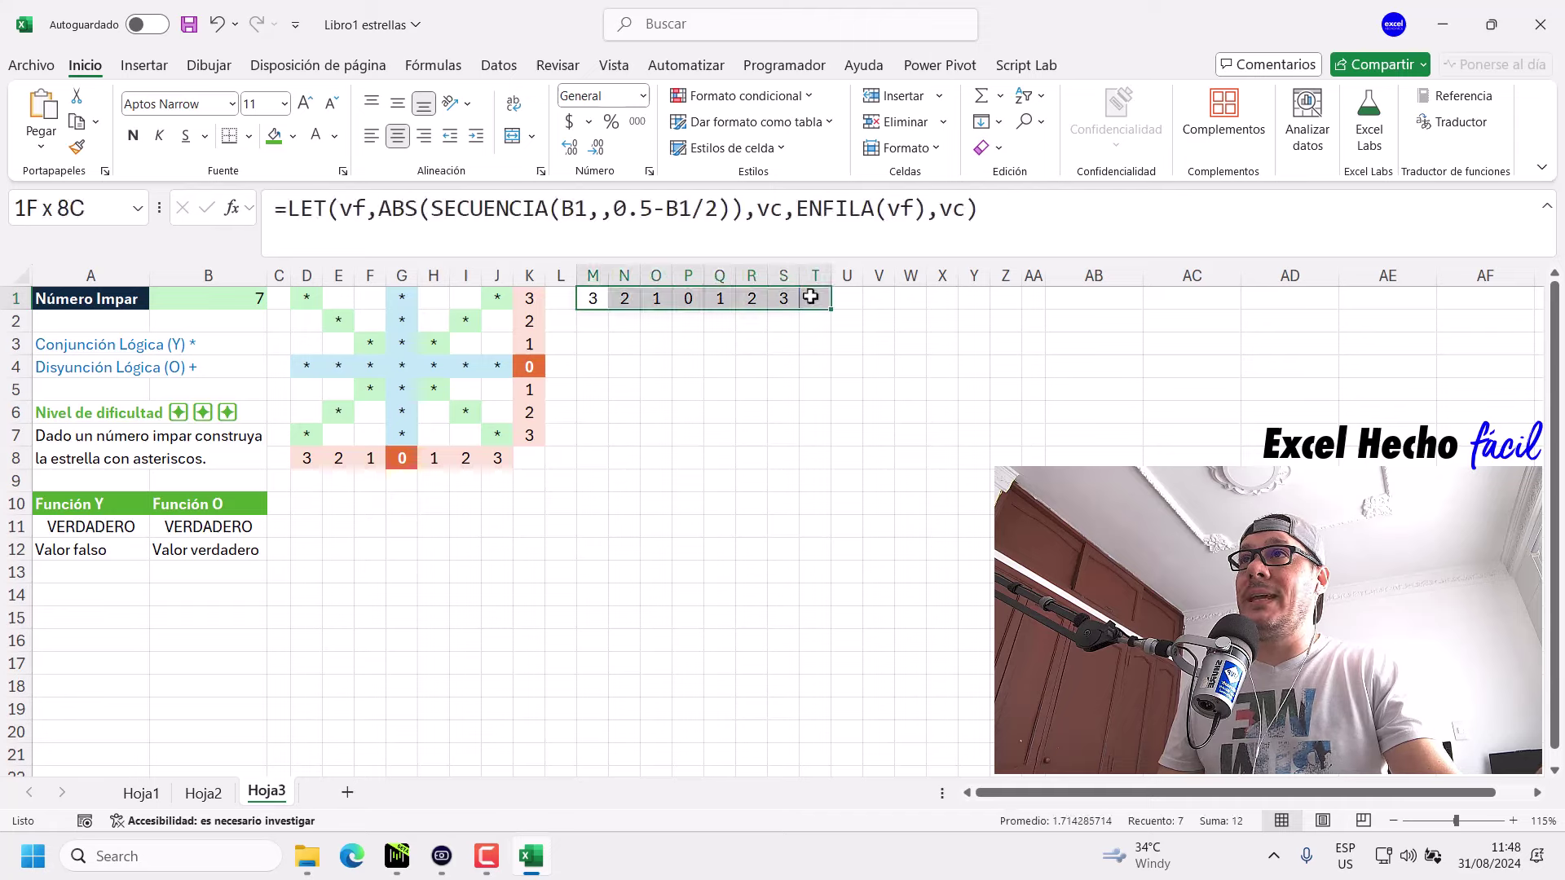
left_click_drag(503, 454, 306, 456)
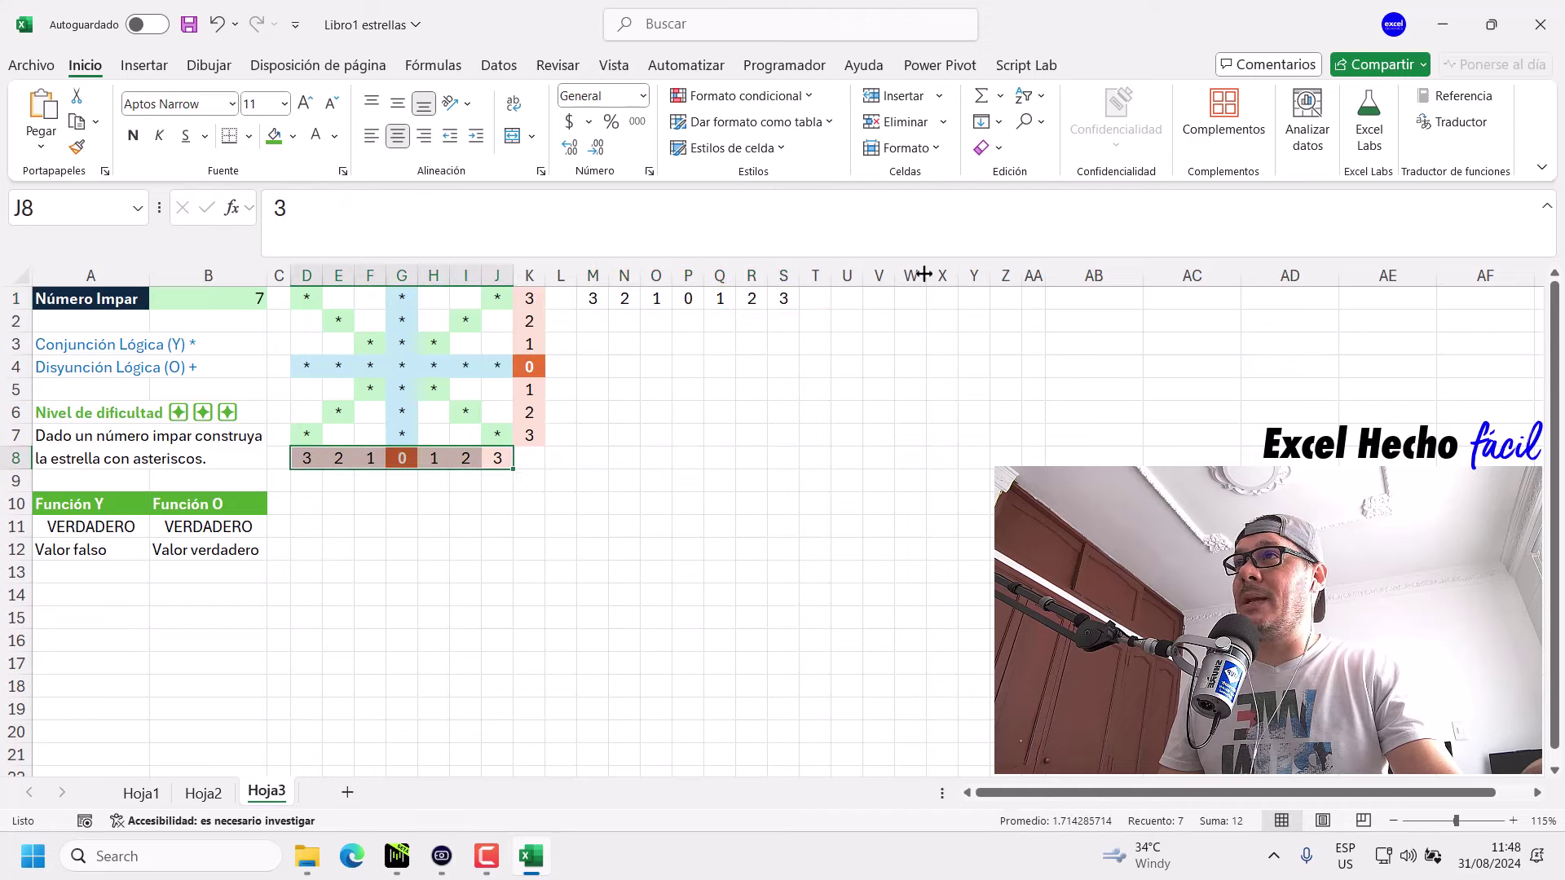
left_click(593, 298)
left_click(1031, 213)
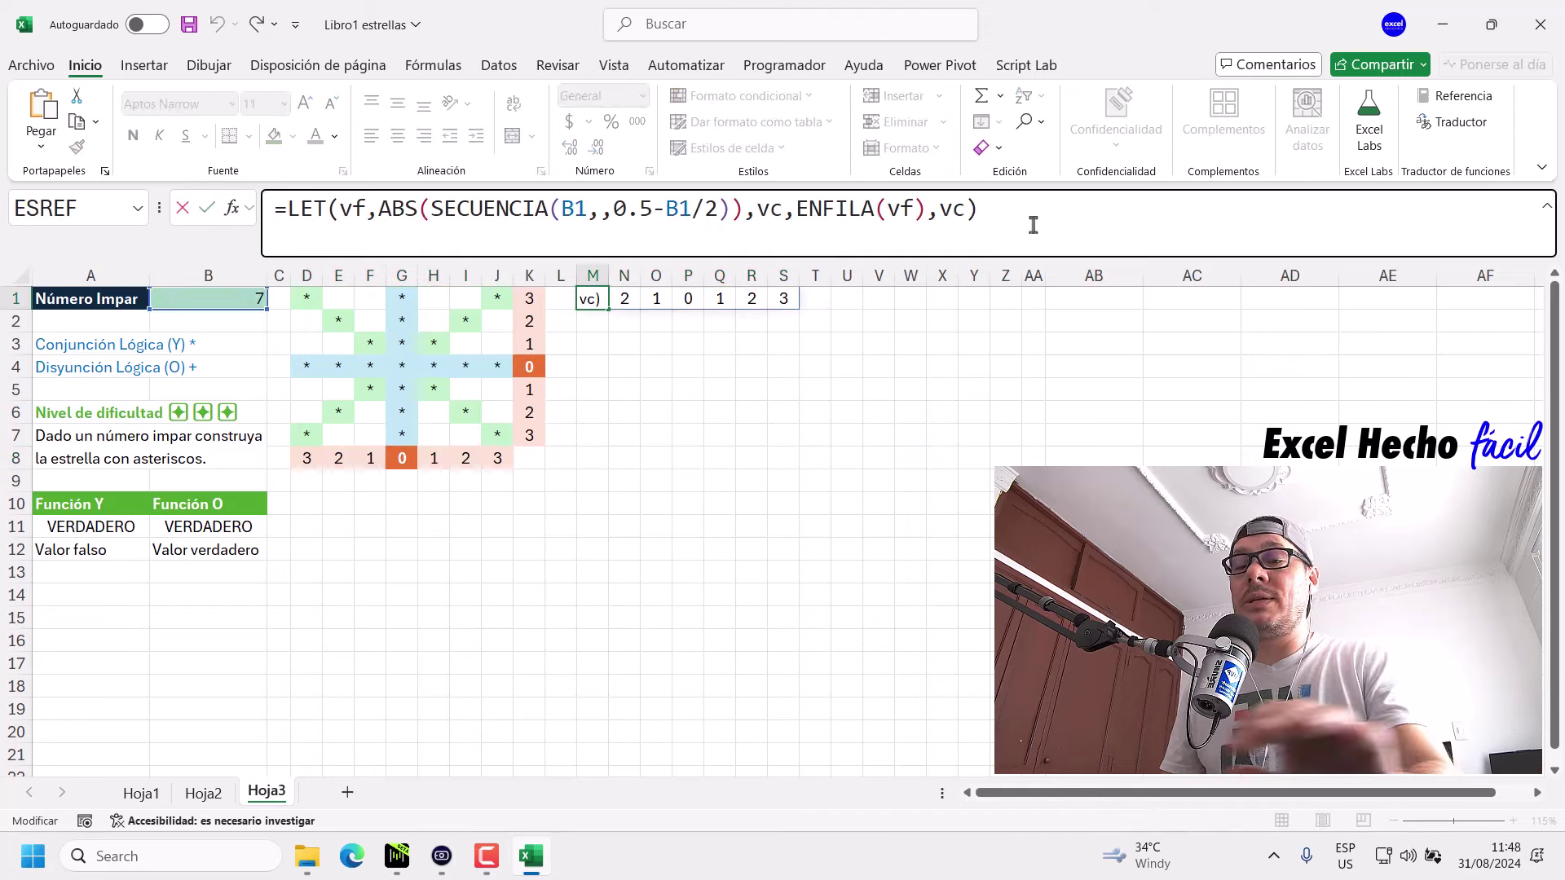
Replace the final vc with SI(condition,"*","") on a new line, leaving the condition empty.
key("BackSpace")
key("BackSpace")
key("BackSpace")
key("alt+Return")
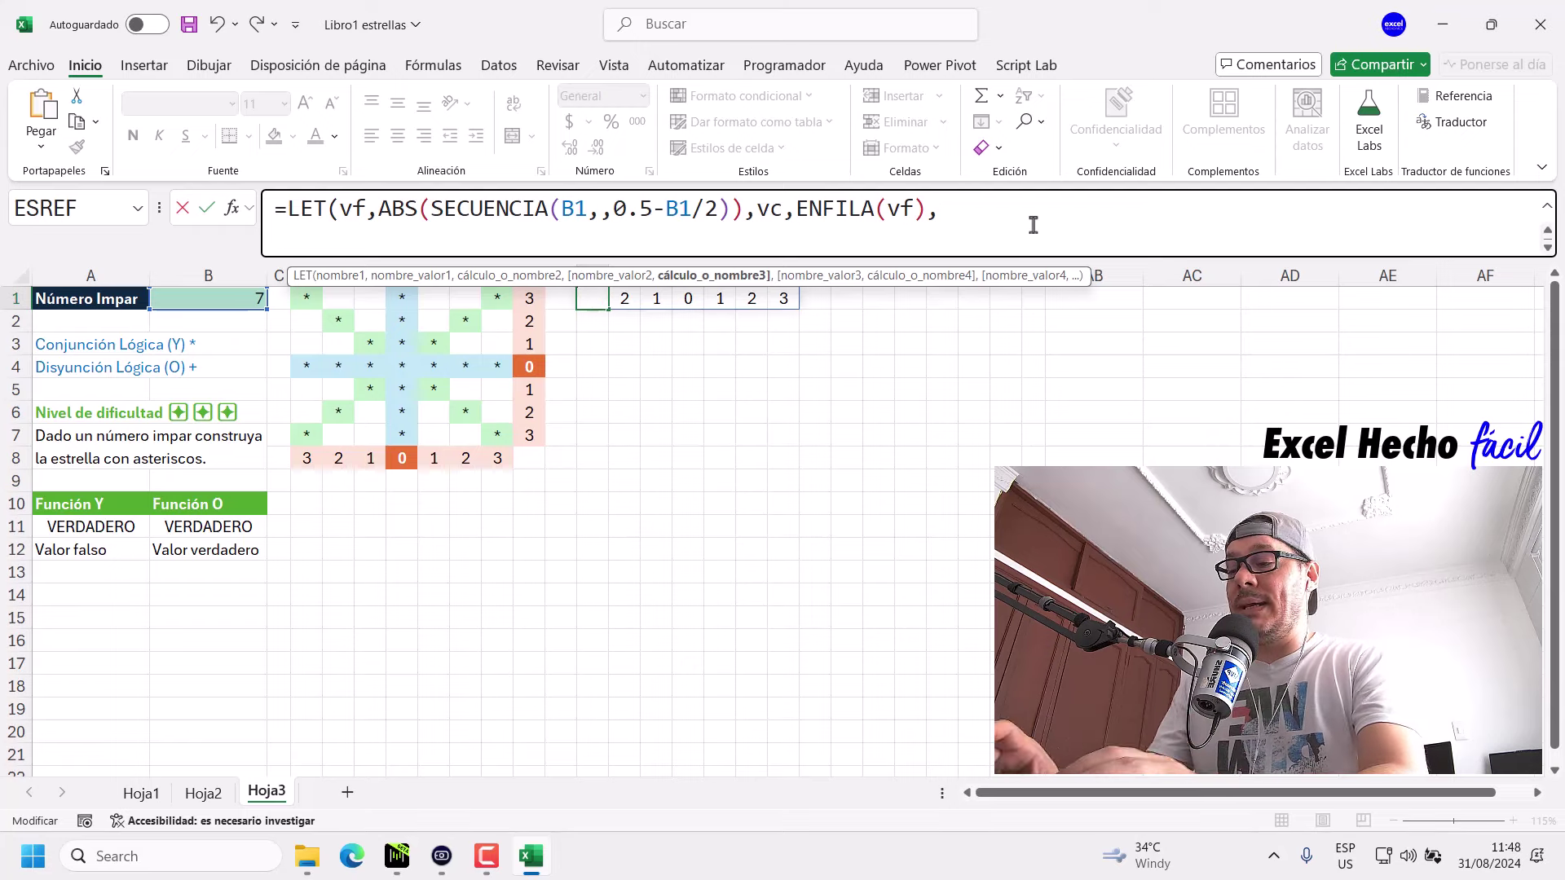
type("si")
key("Tab")
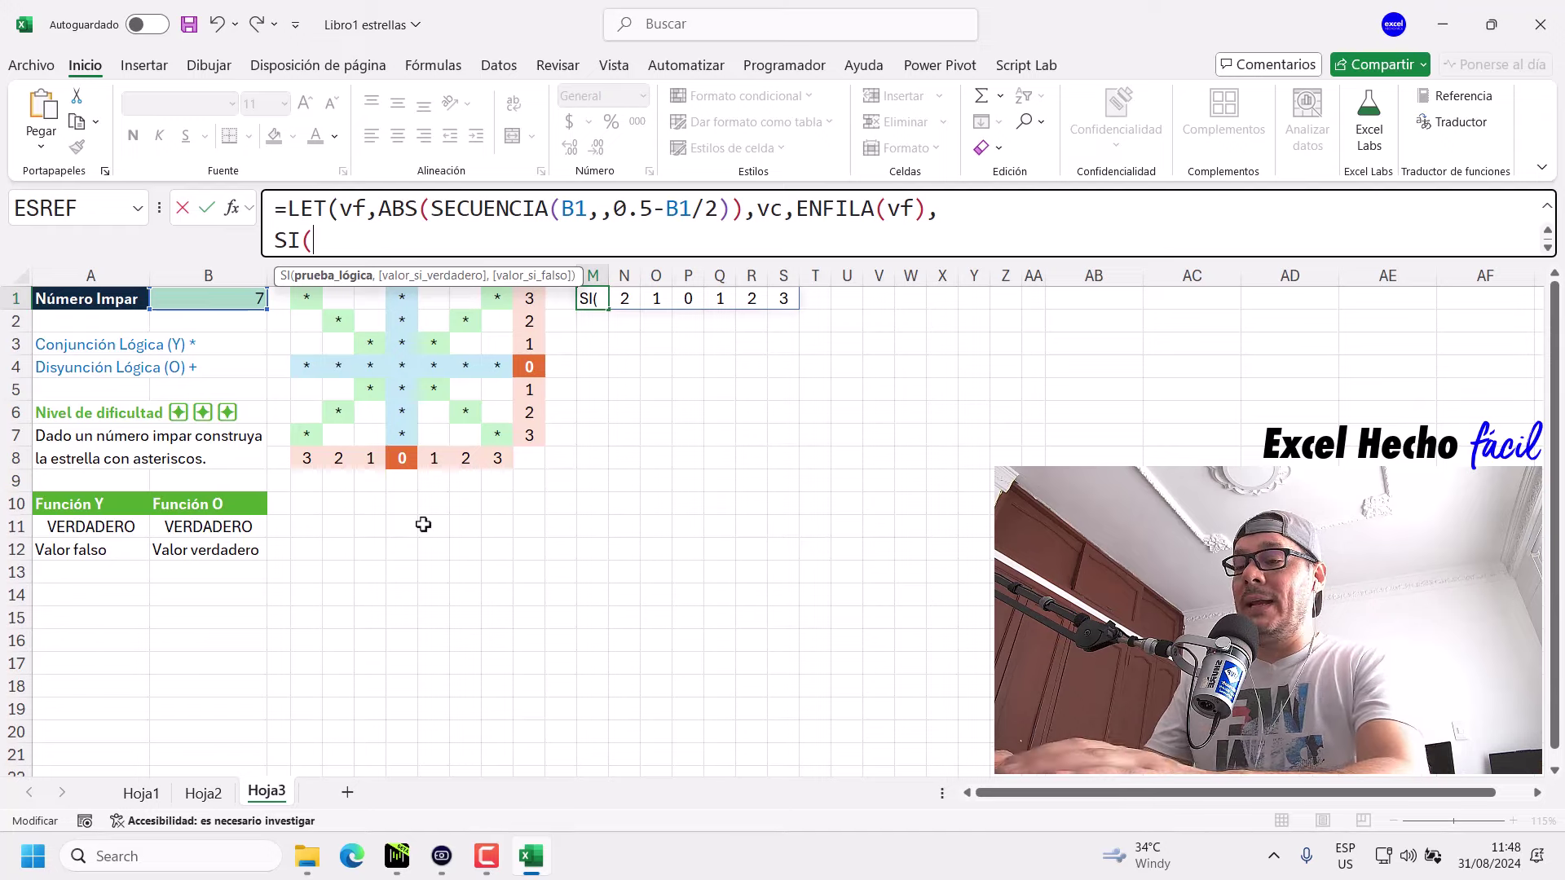
type("()")
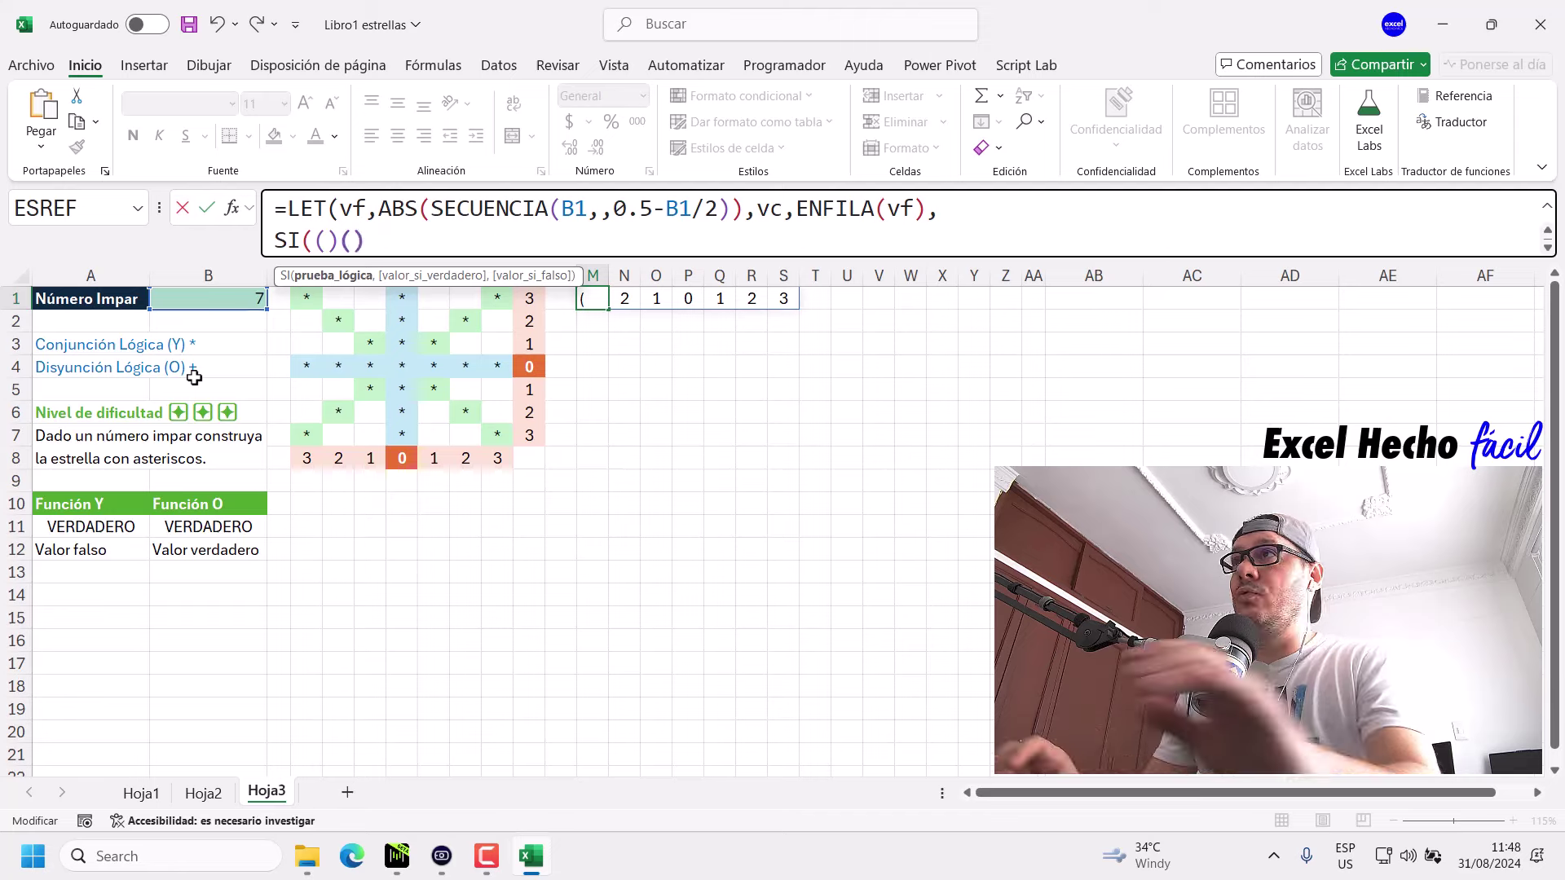
type("(),")
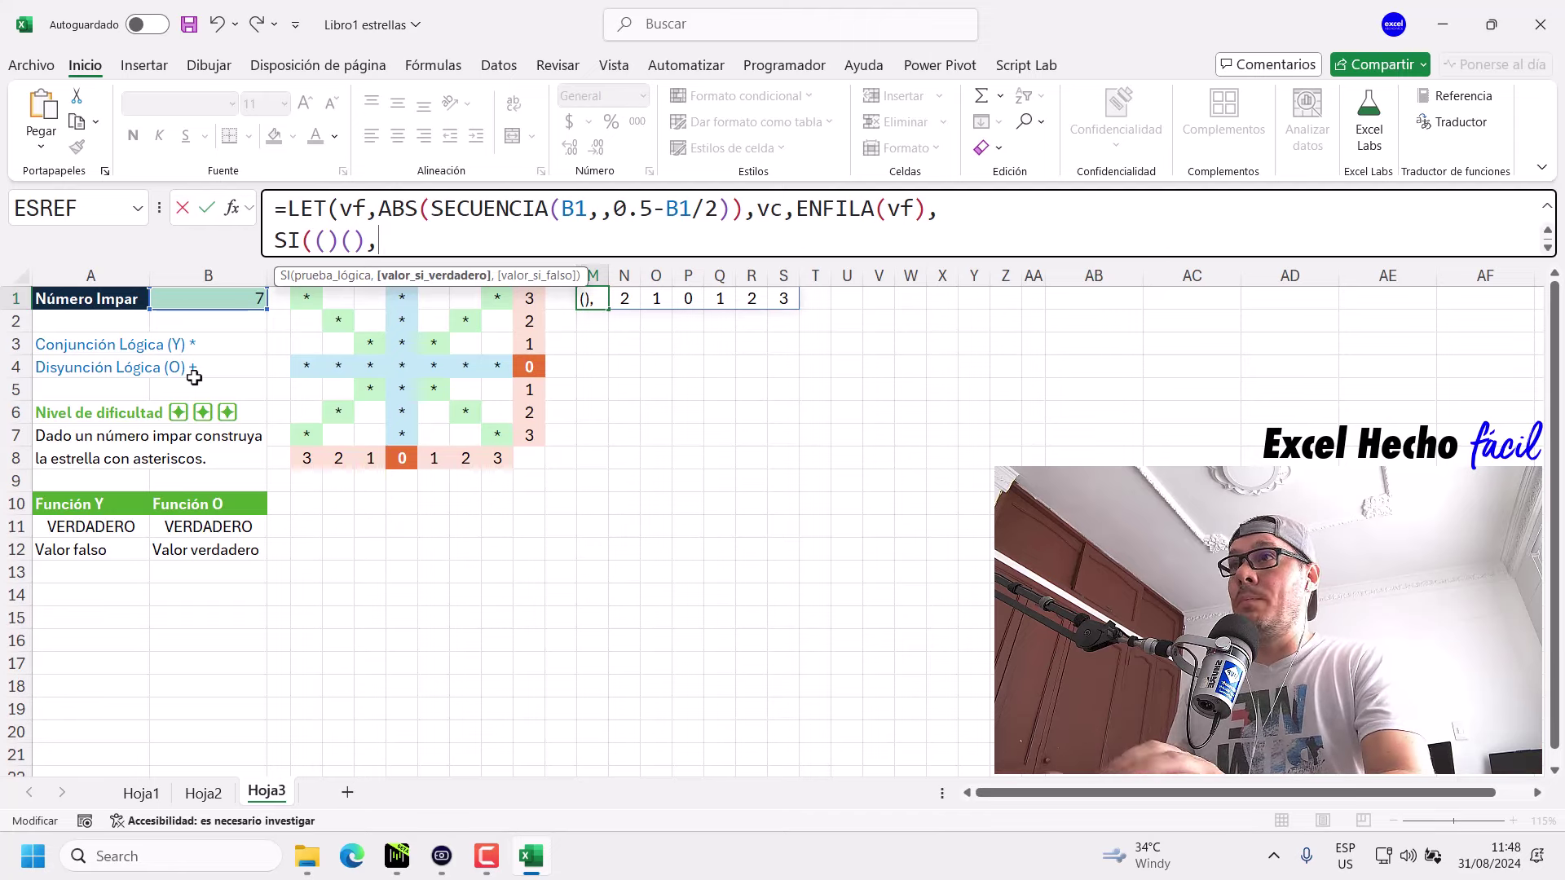
type("\"\"")
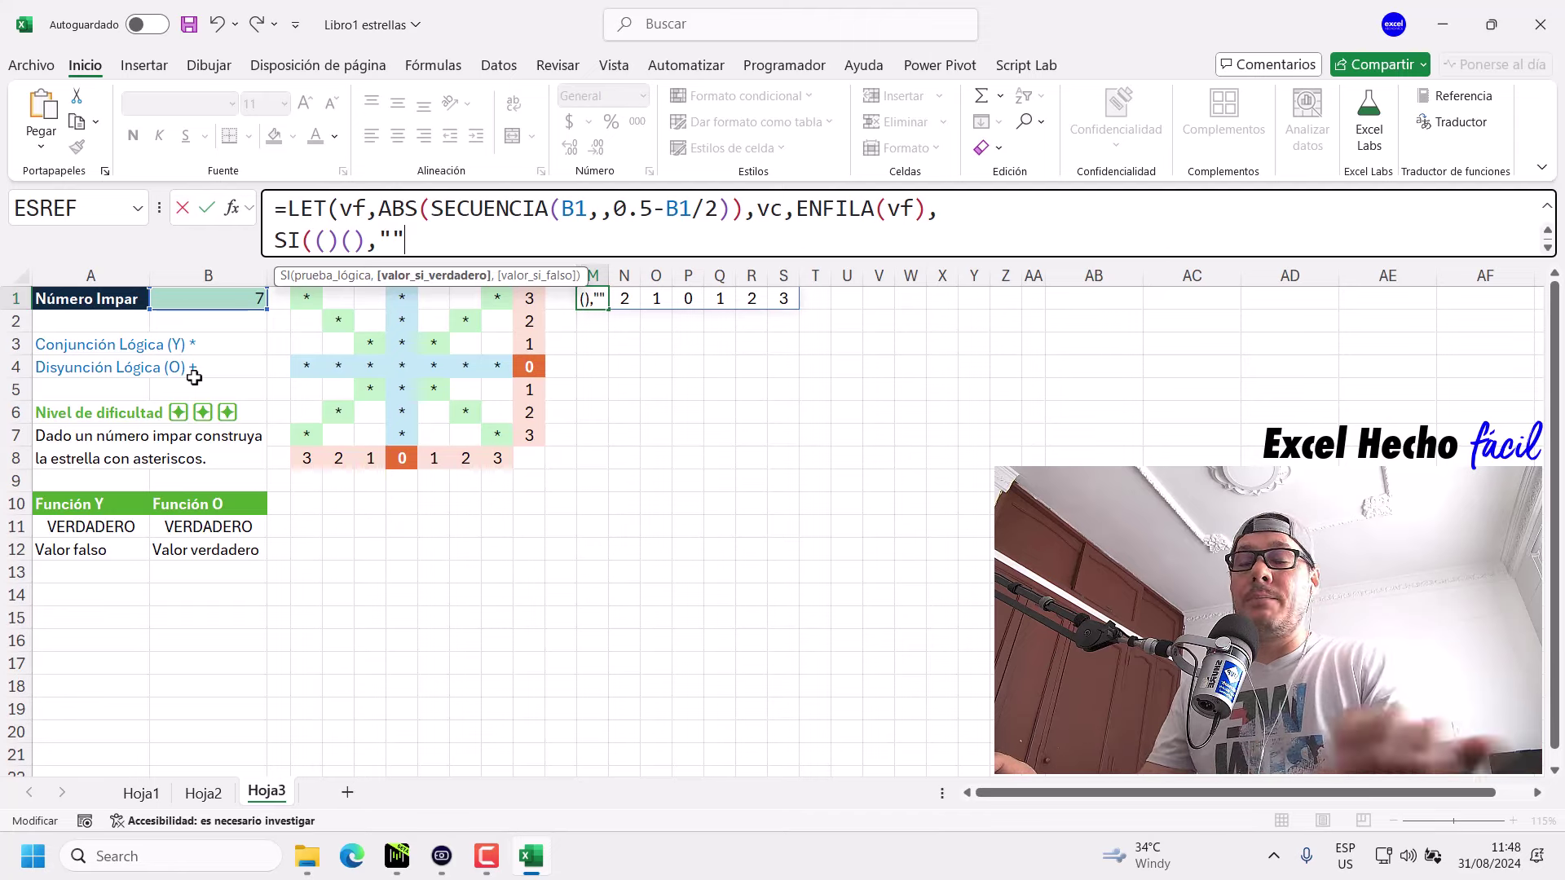
type("*")
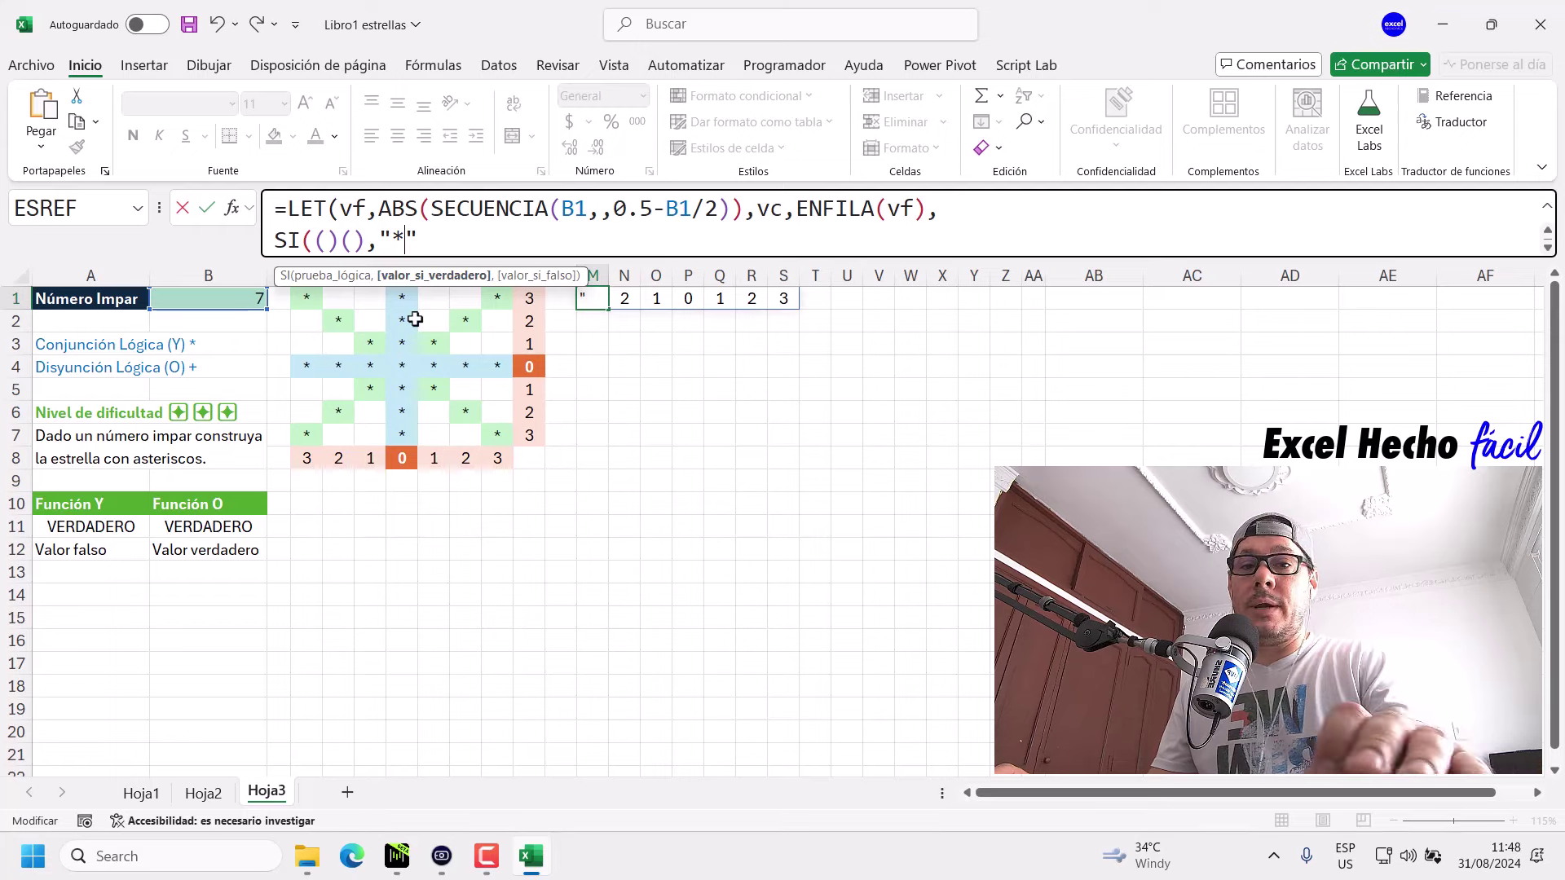
type(",")
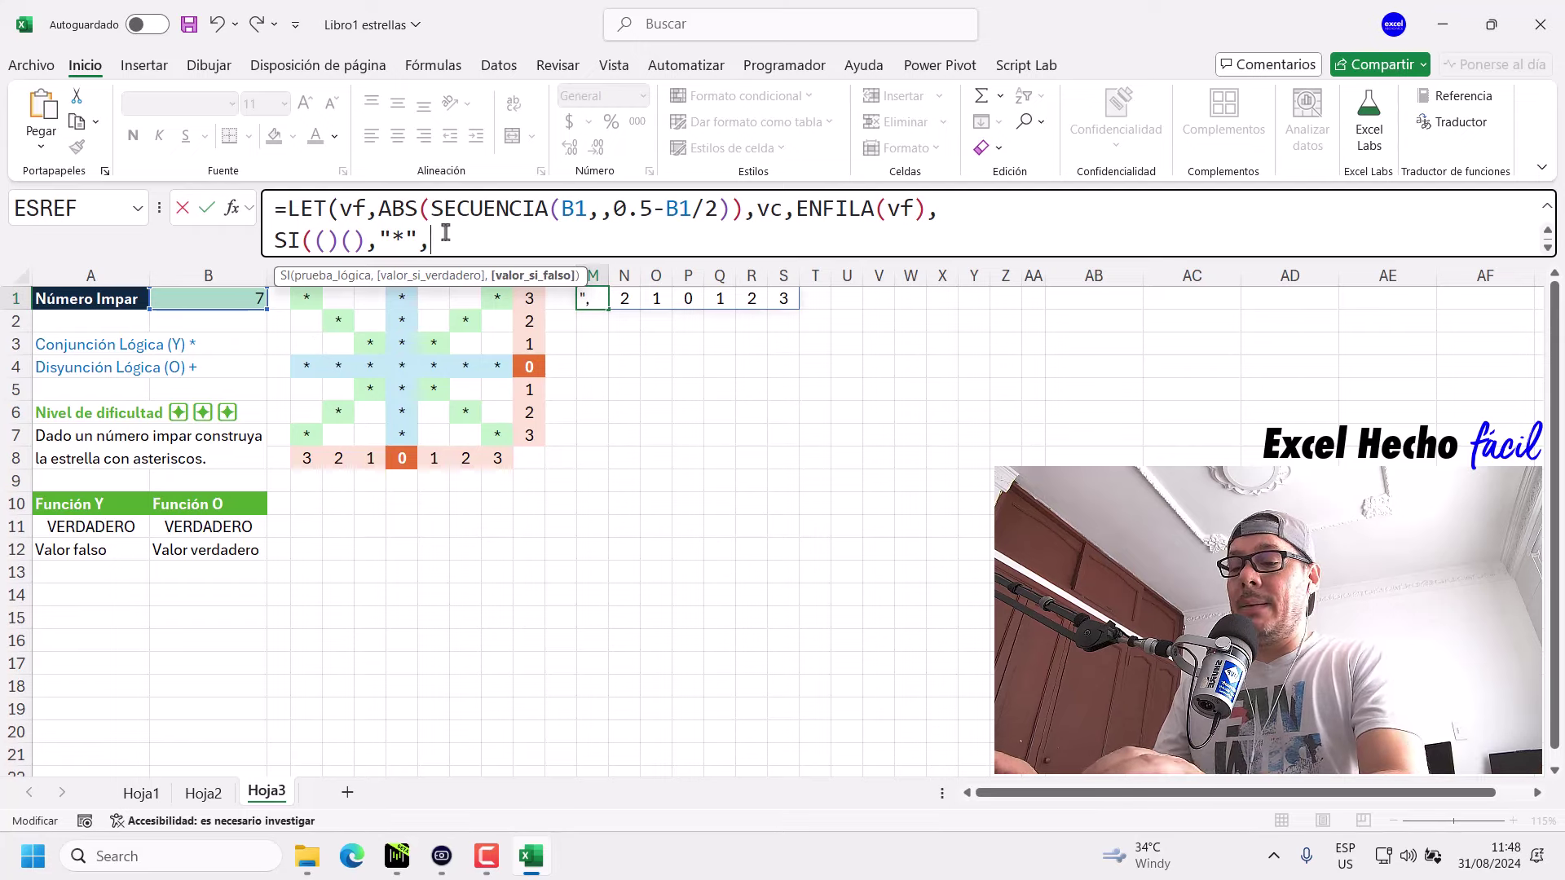
type("\"\"))")
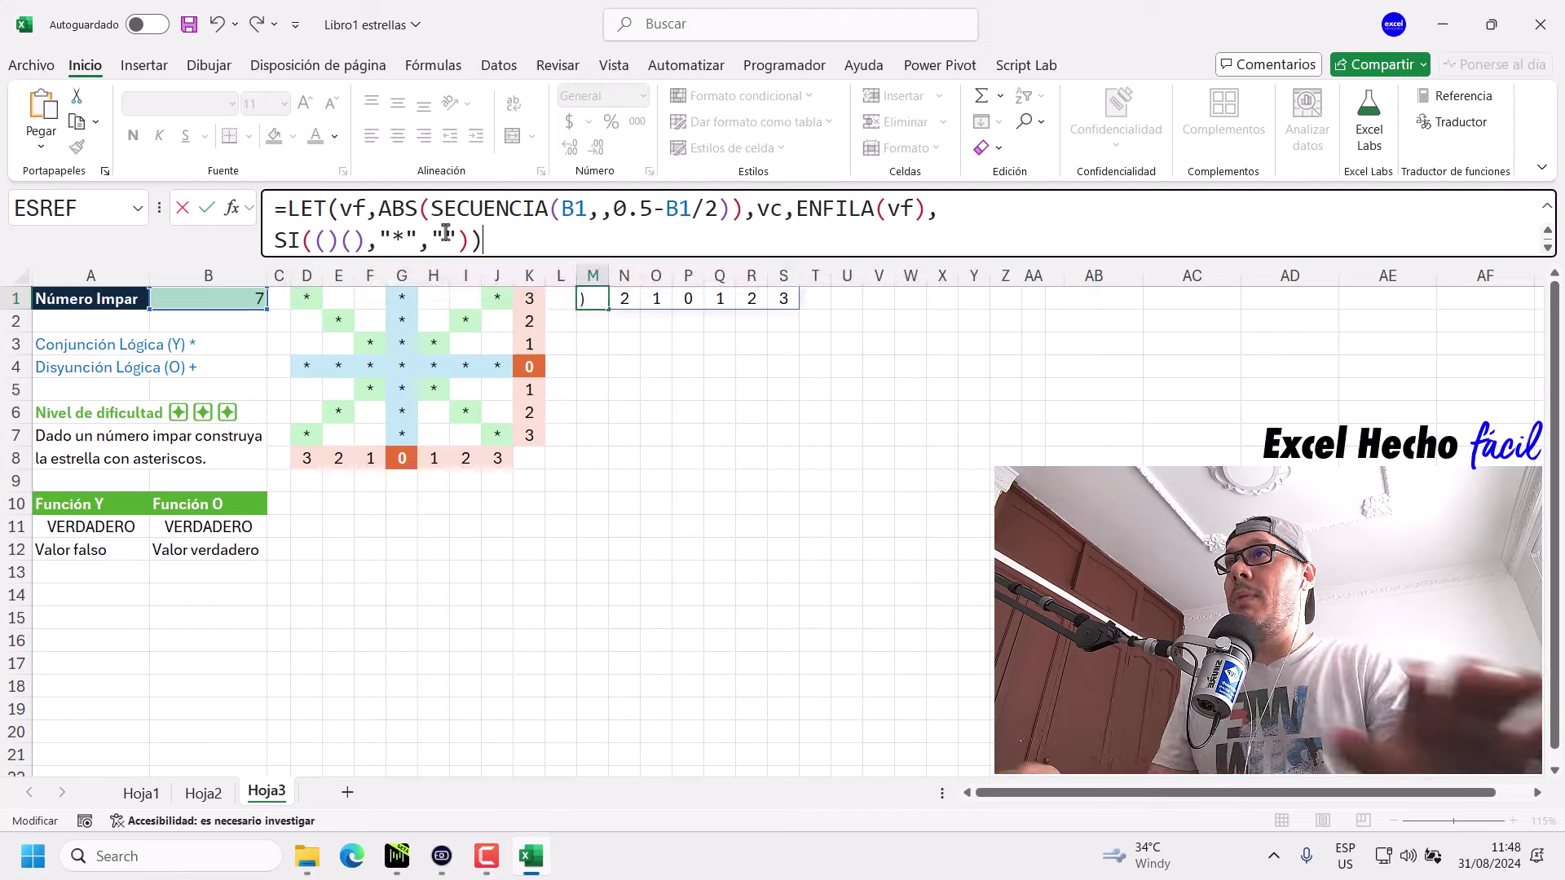
left_click(327, 241)
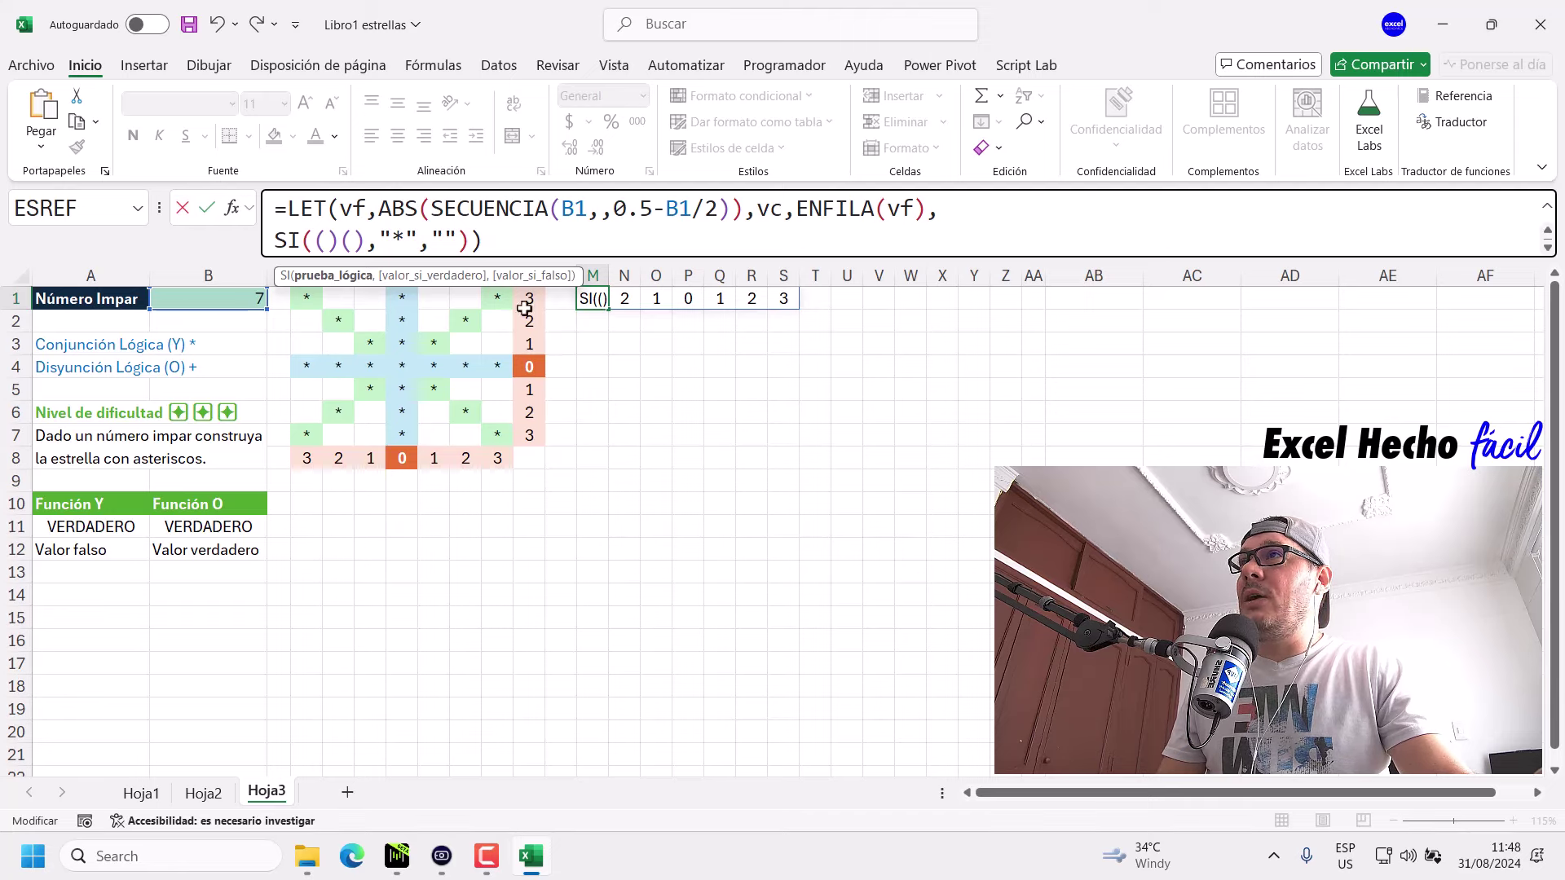
left_click_drag(574, 277, 581, 271)
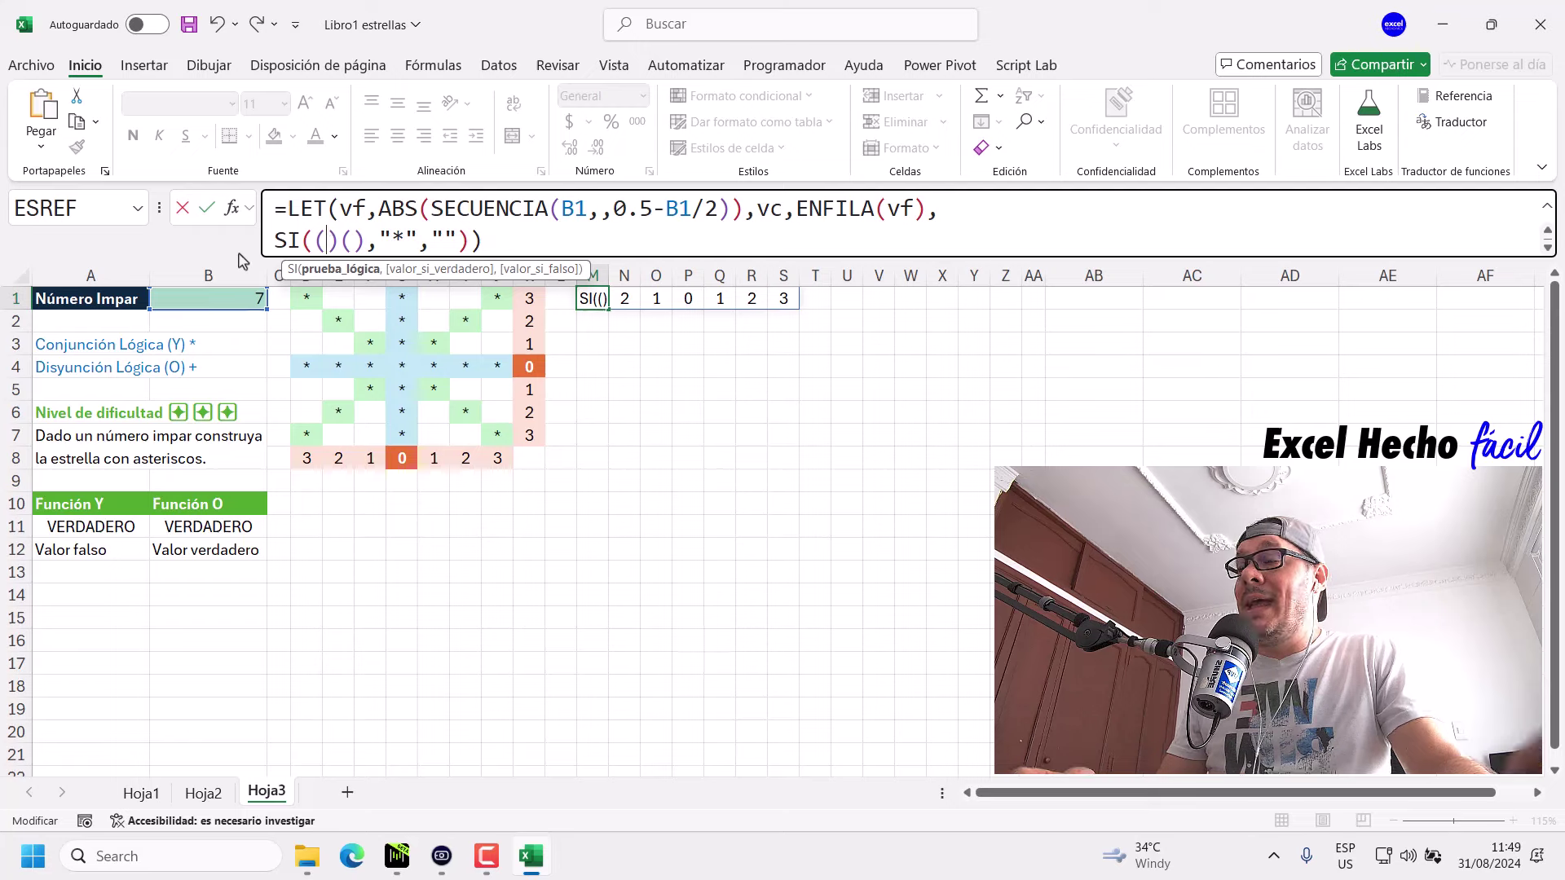
Enter the first test vf*vc=0 as the SI condition.
type("vf")
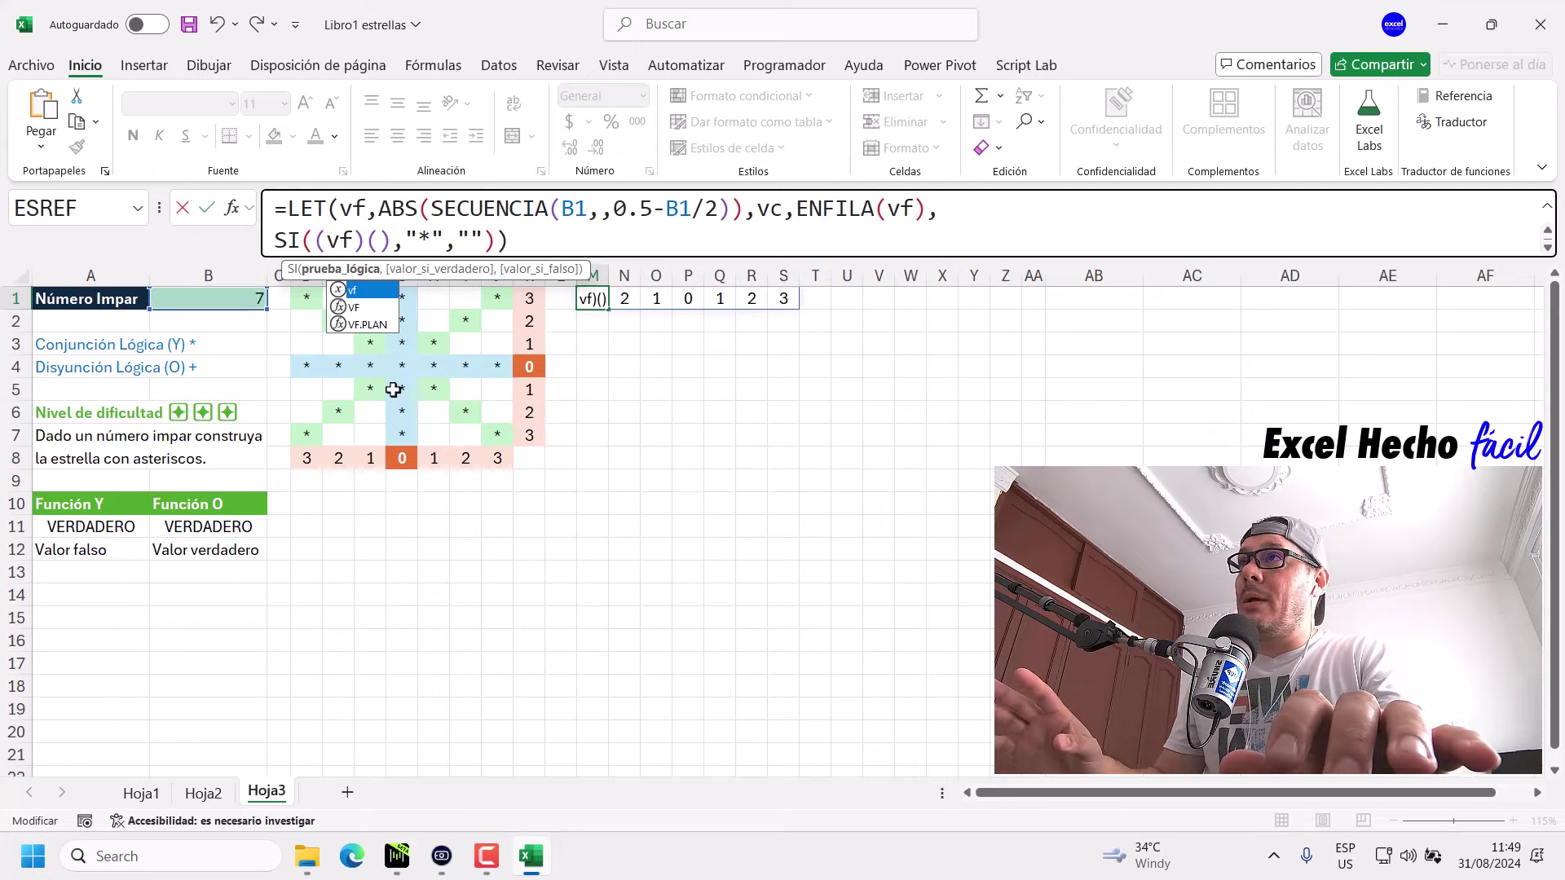
type("*")
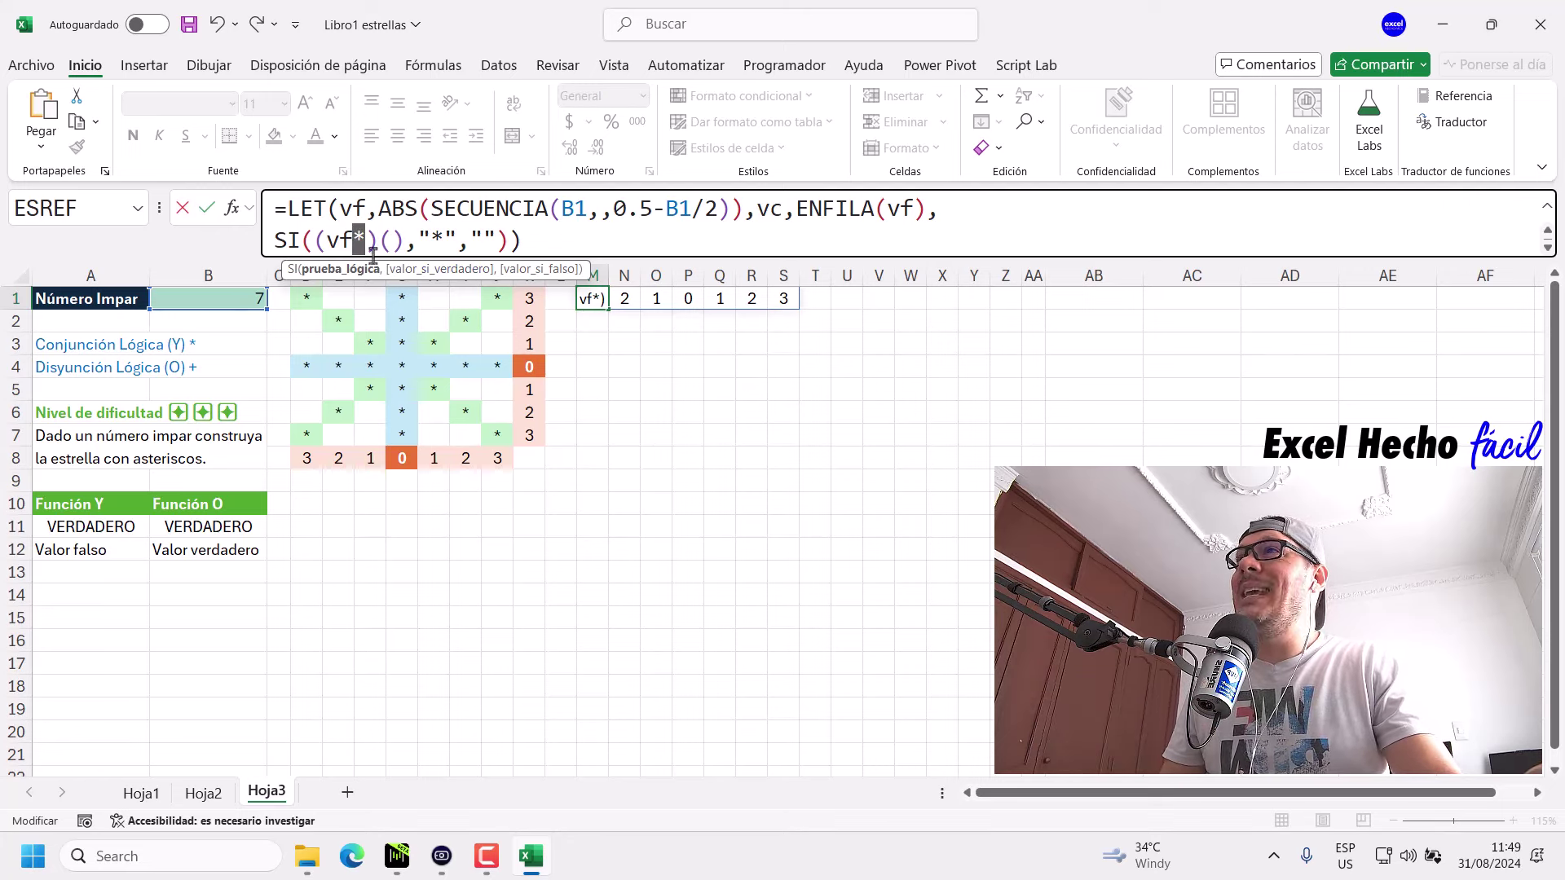
type("vc")
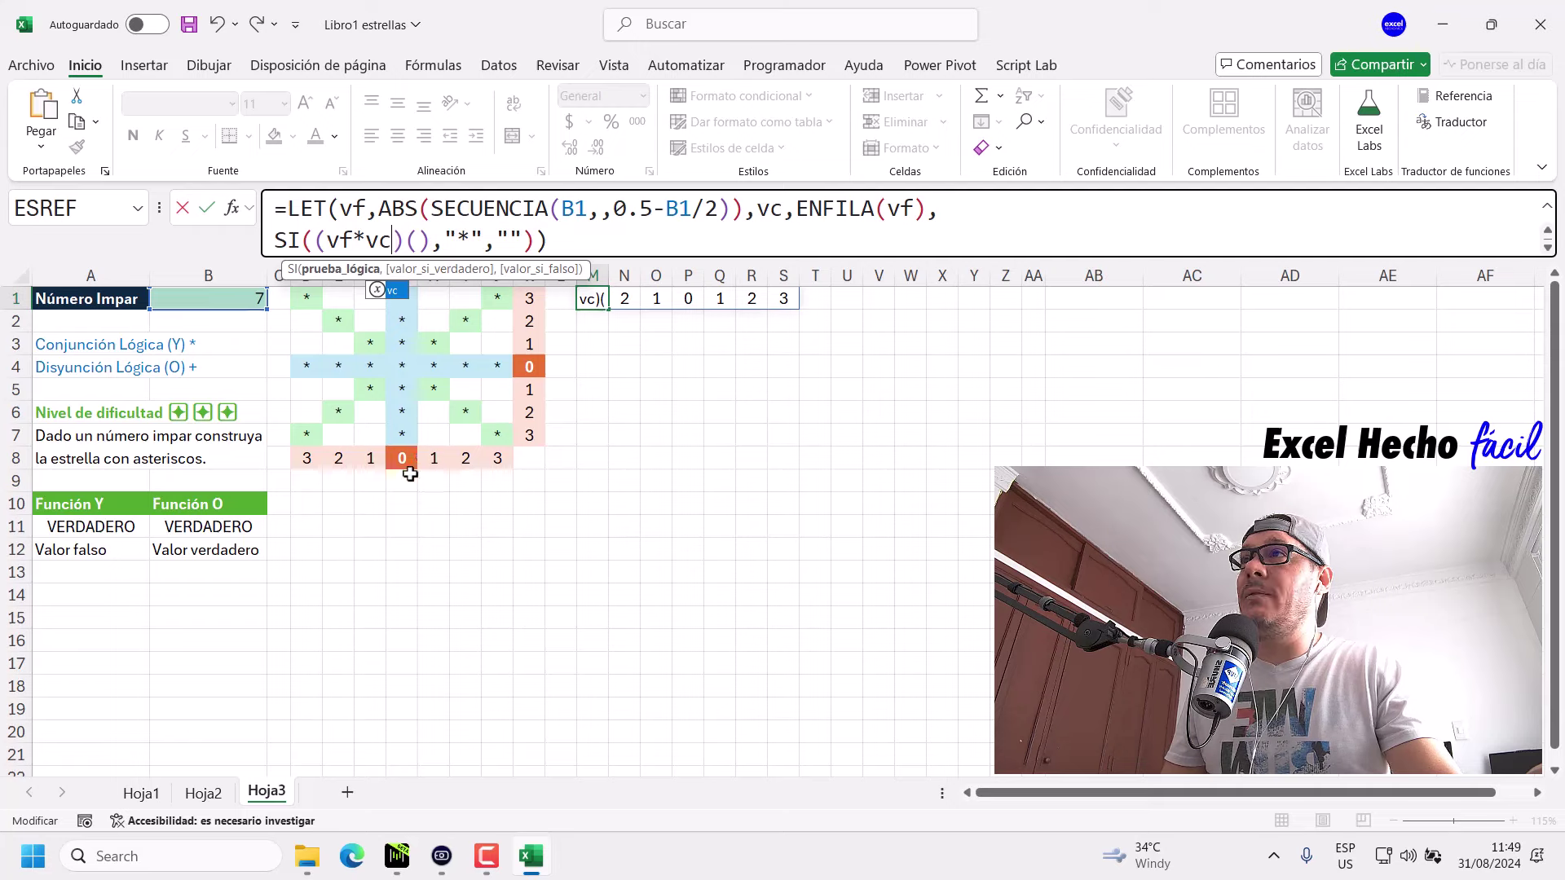
type("=")
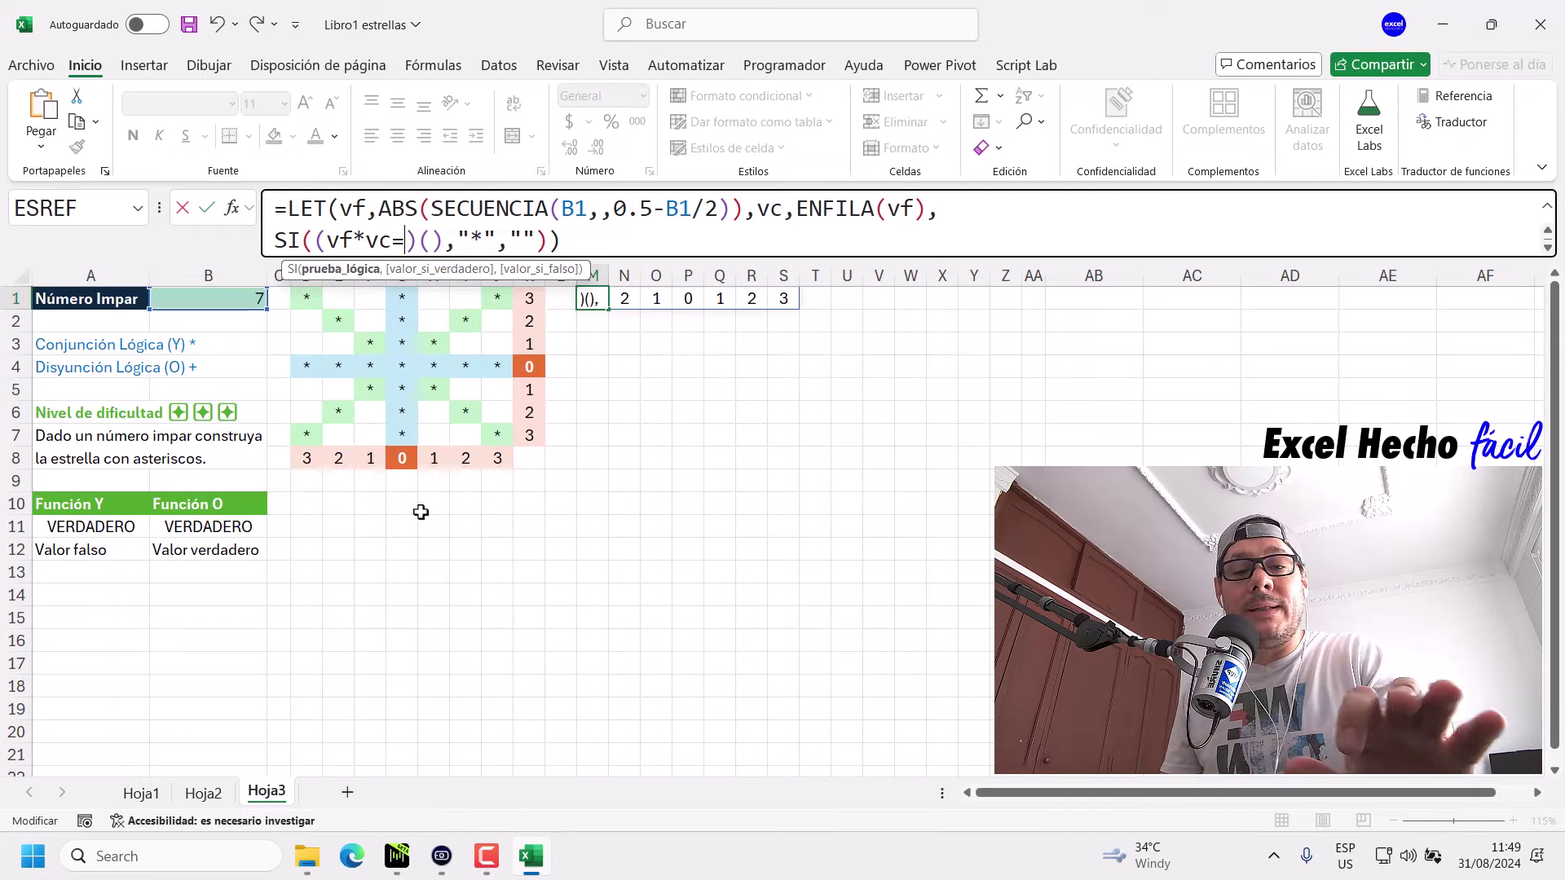
type("0")
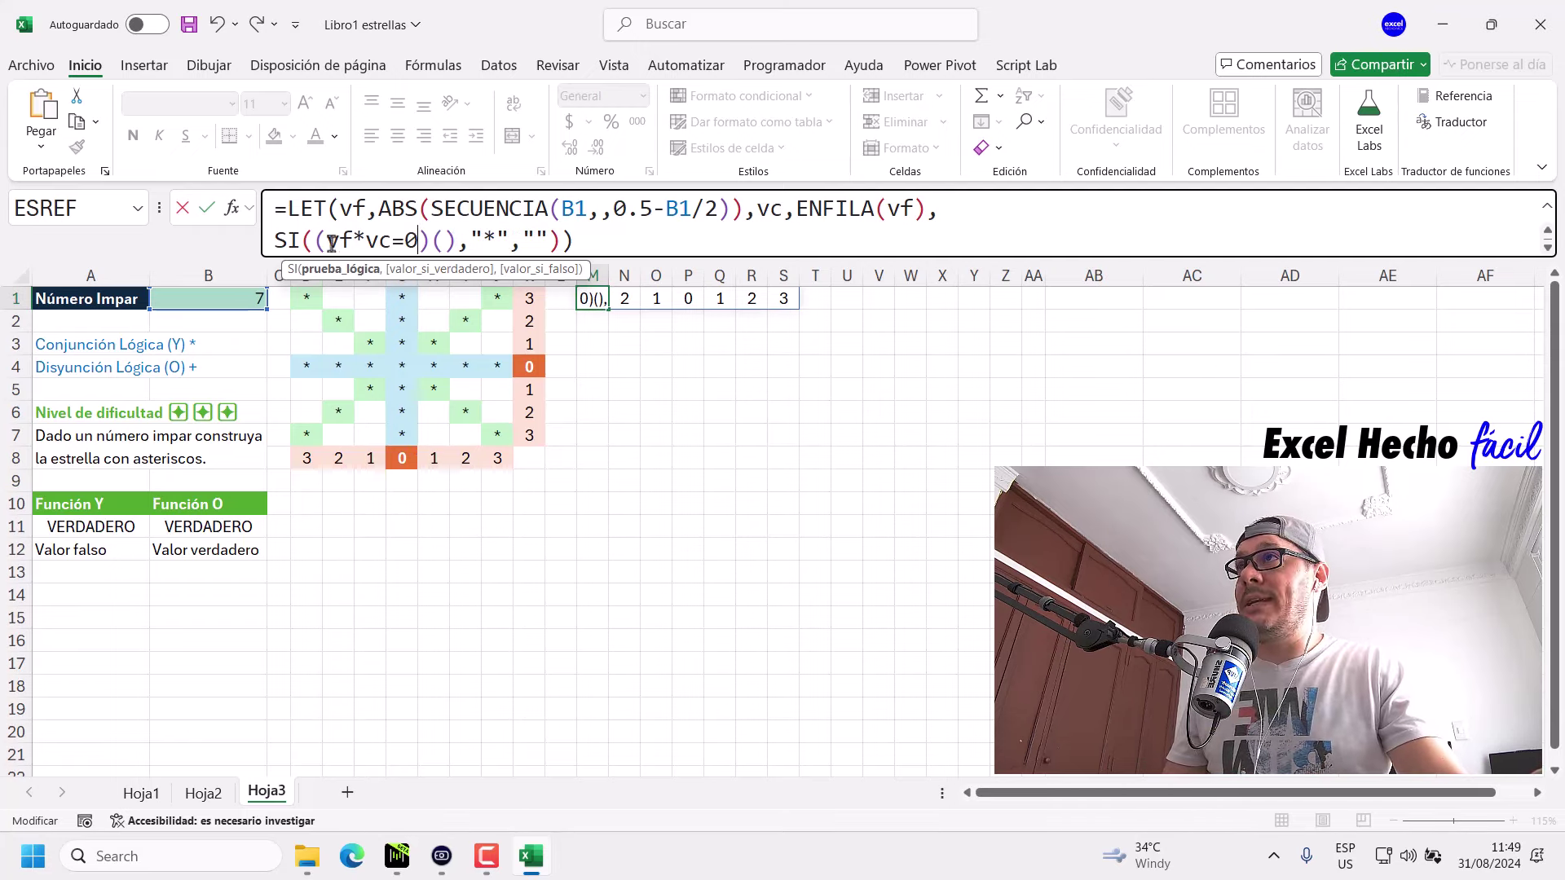
mouse_move(326, 241)
left_mouse_down()
mouse_move(391, 242)
mouse_move(325, 241)
left_mouse_up()
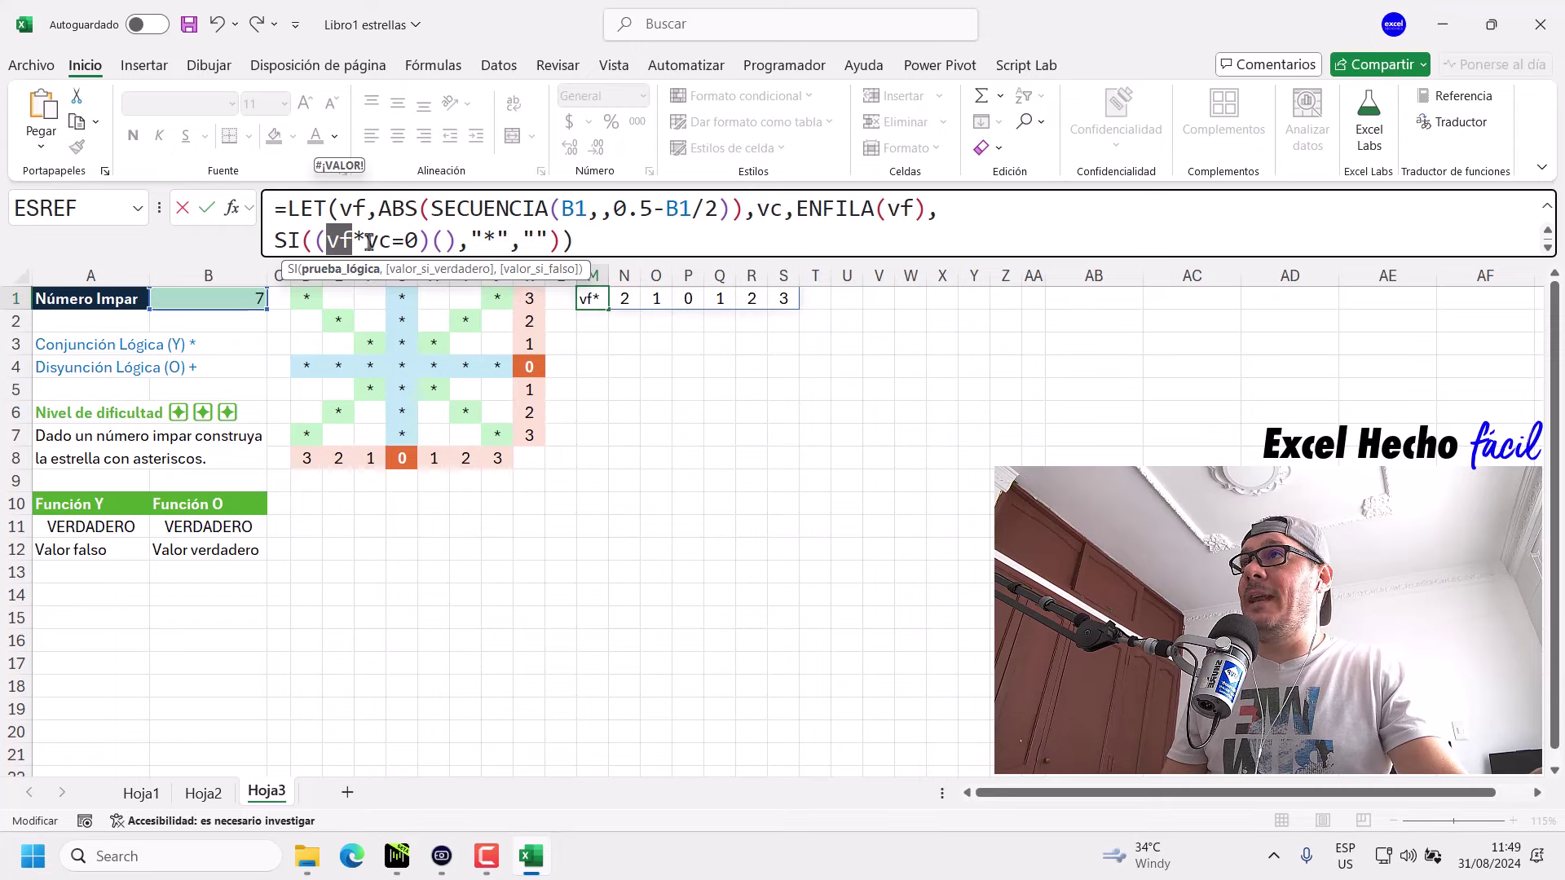
mouse_move(353, 241)
left_mouse_down()
mouse_move(392, 241)
mouse_move(314, 242)
left_mouse_up()
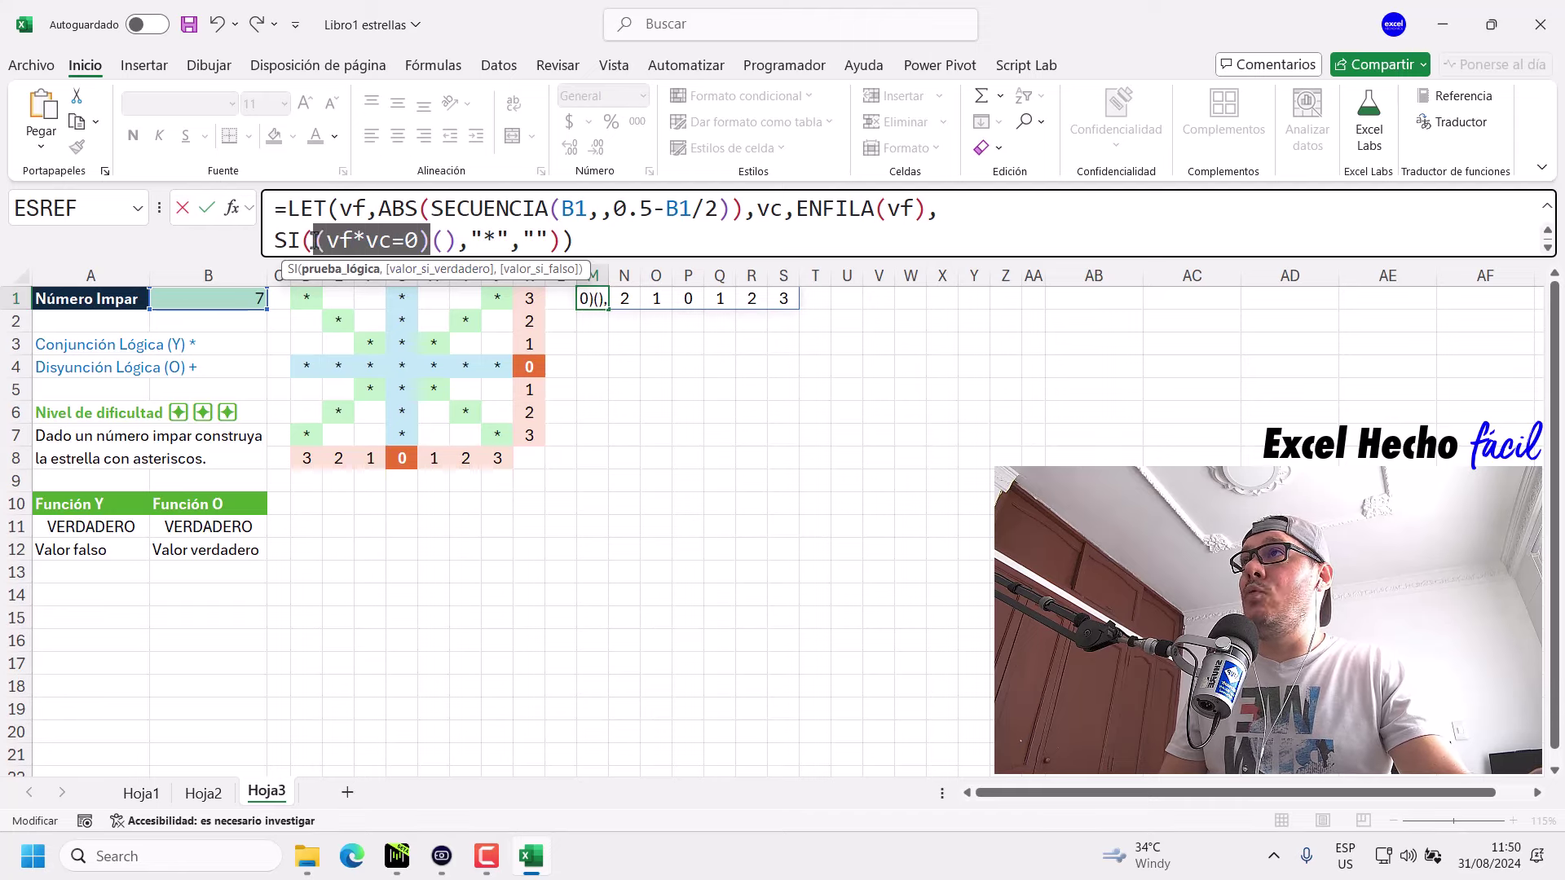
Add +(vf=vc) as the second test and commit, spilling the 7×7 star across M1:S7.
left_click(433, 239)
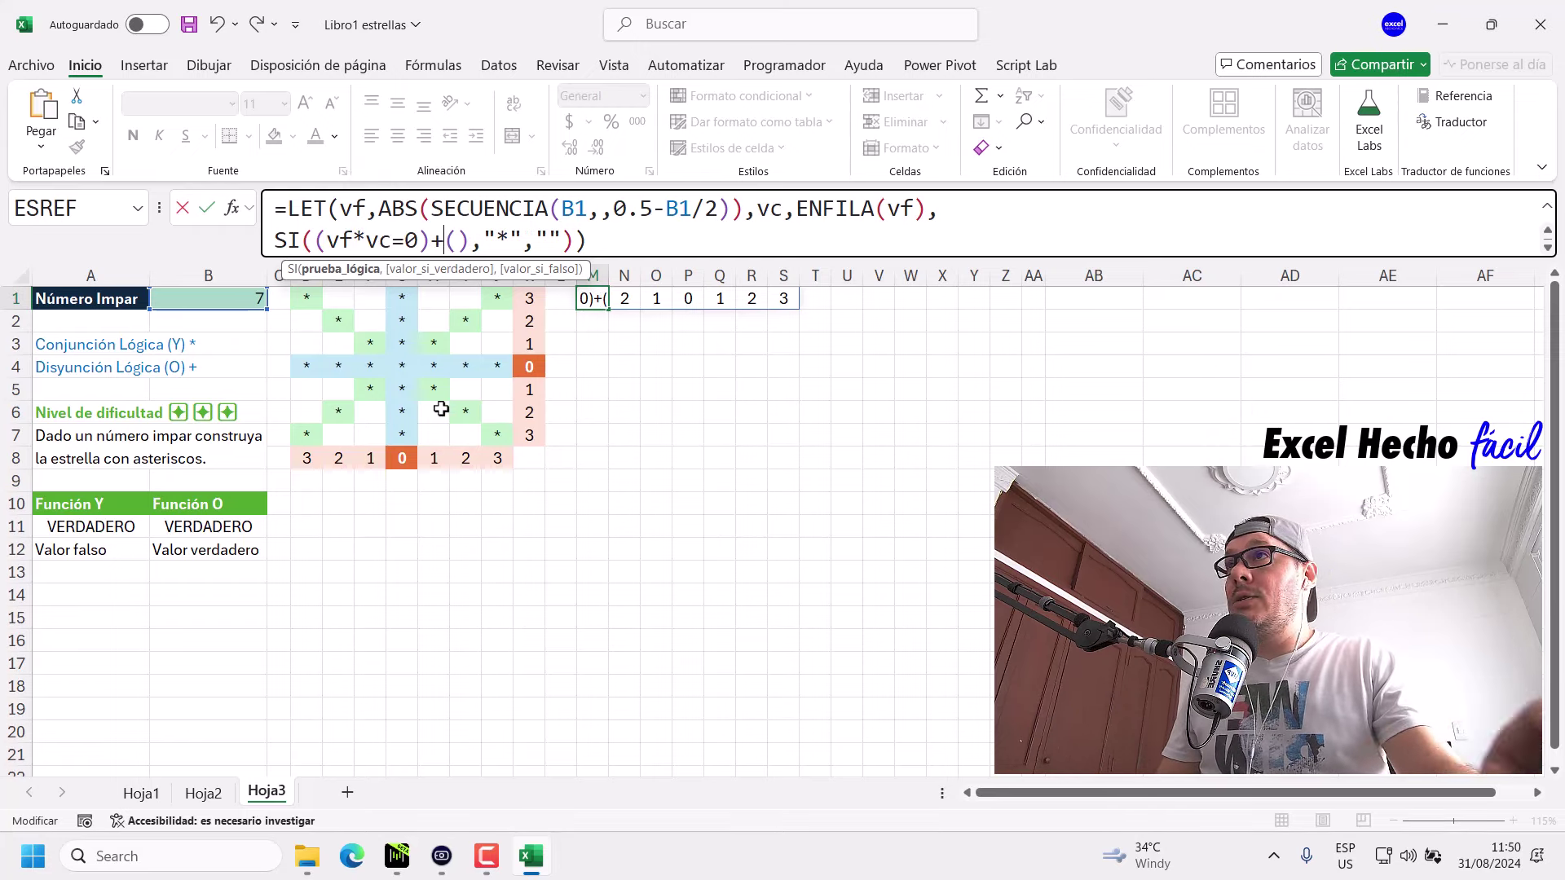
type("+")
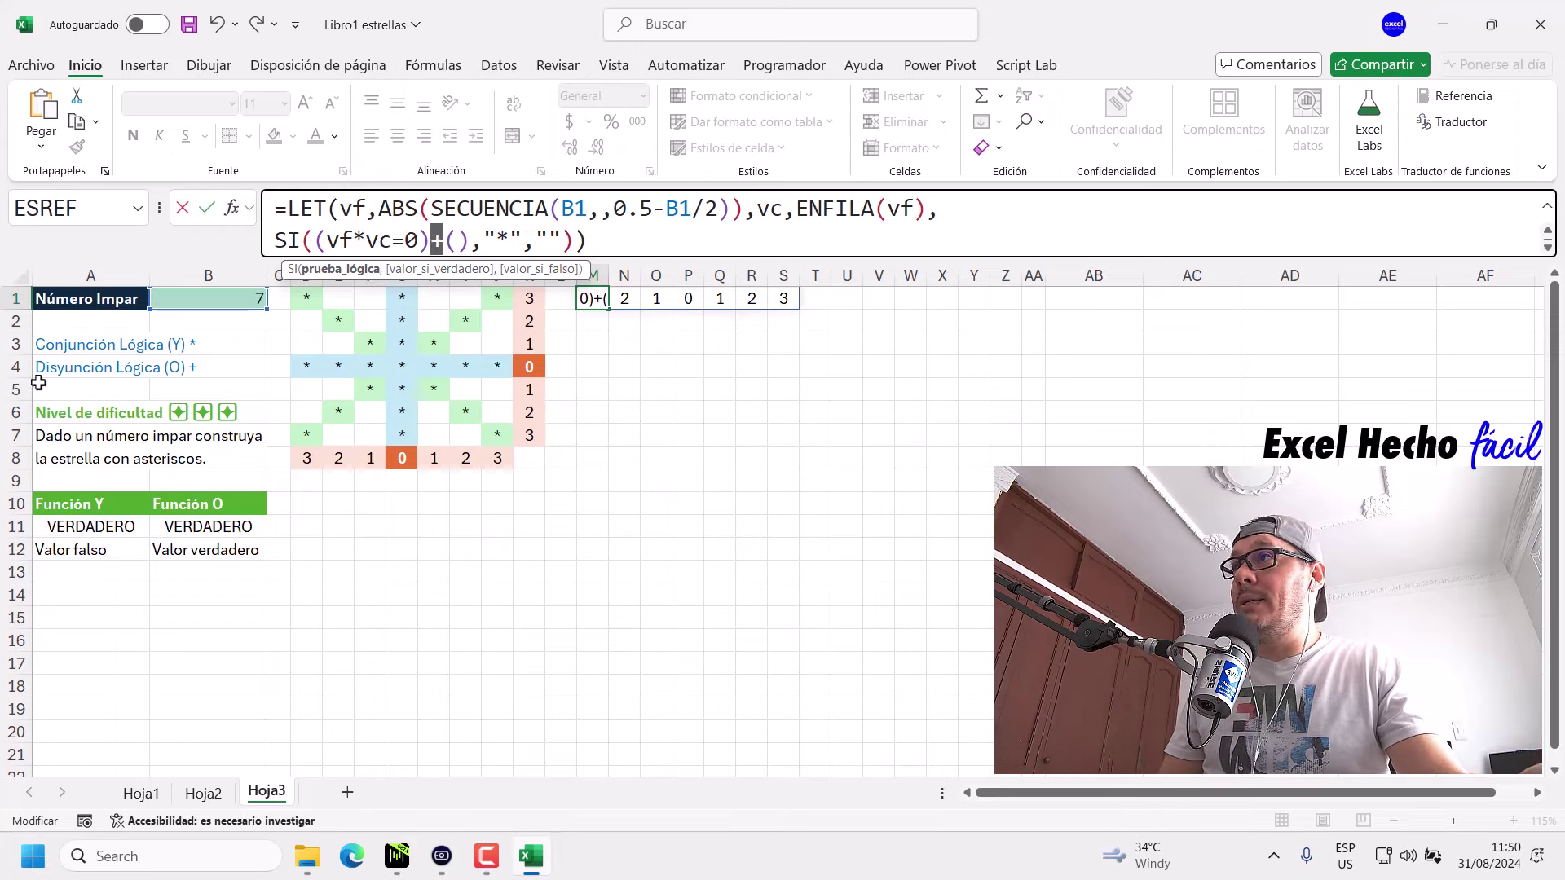
key("Right")
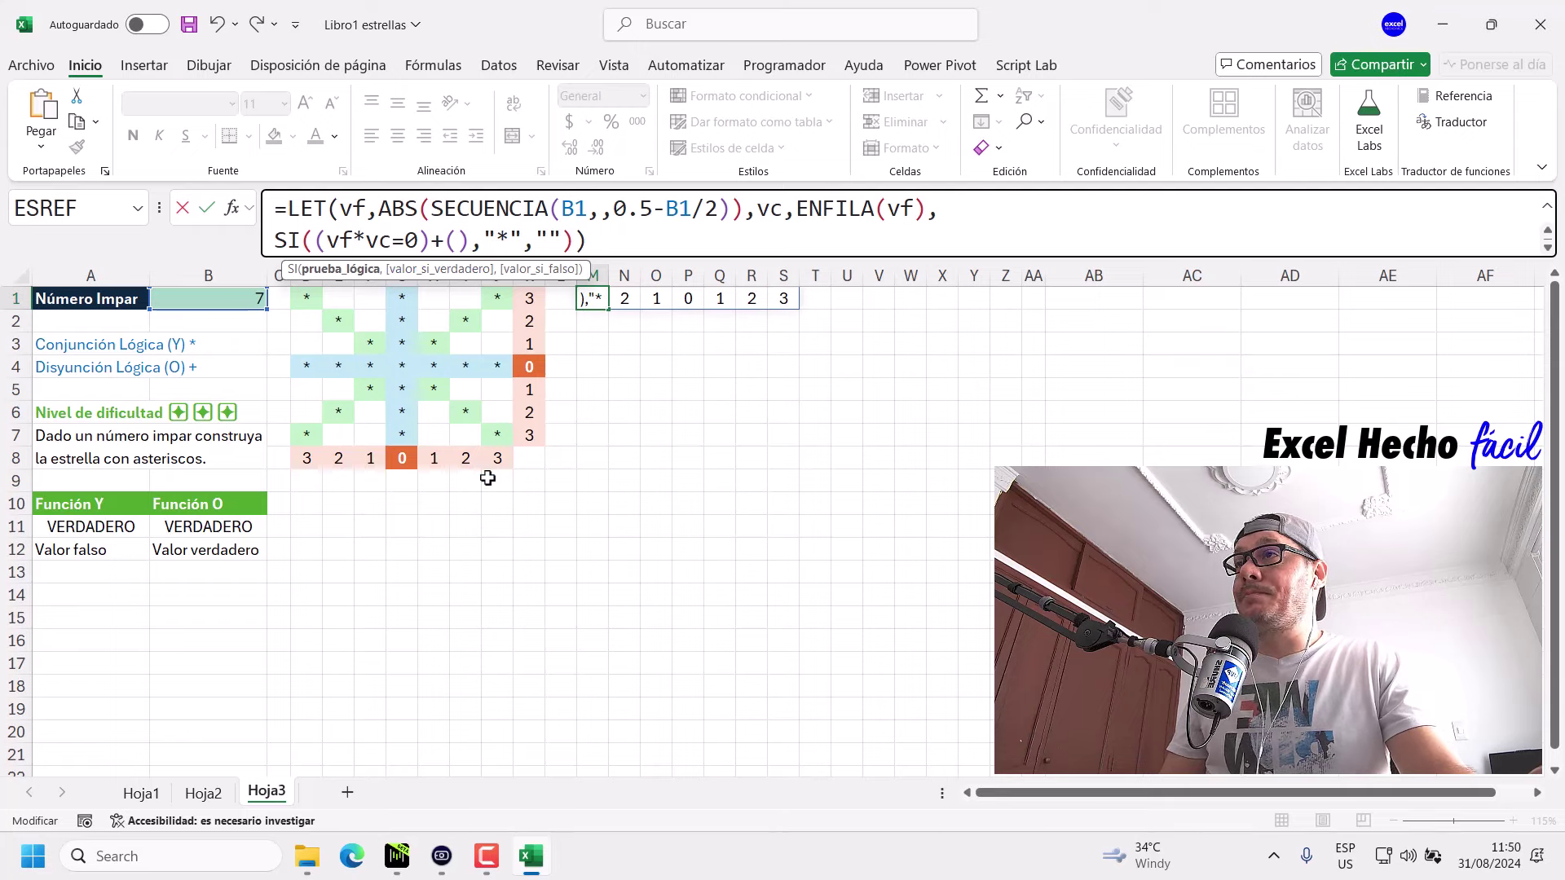
type("vf")
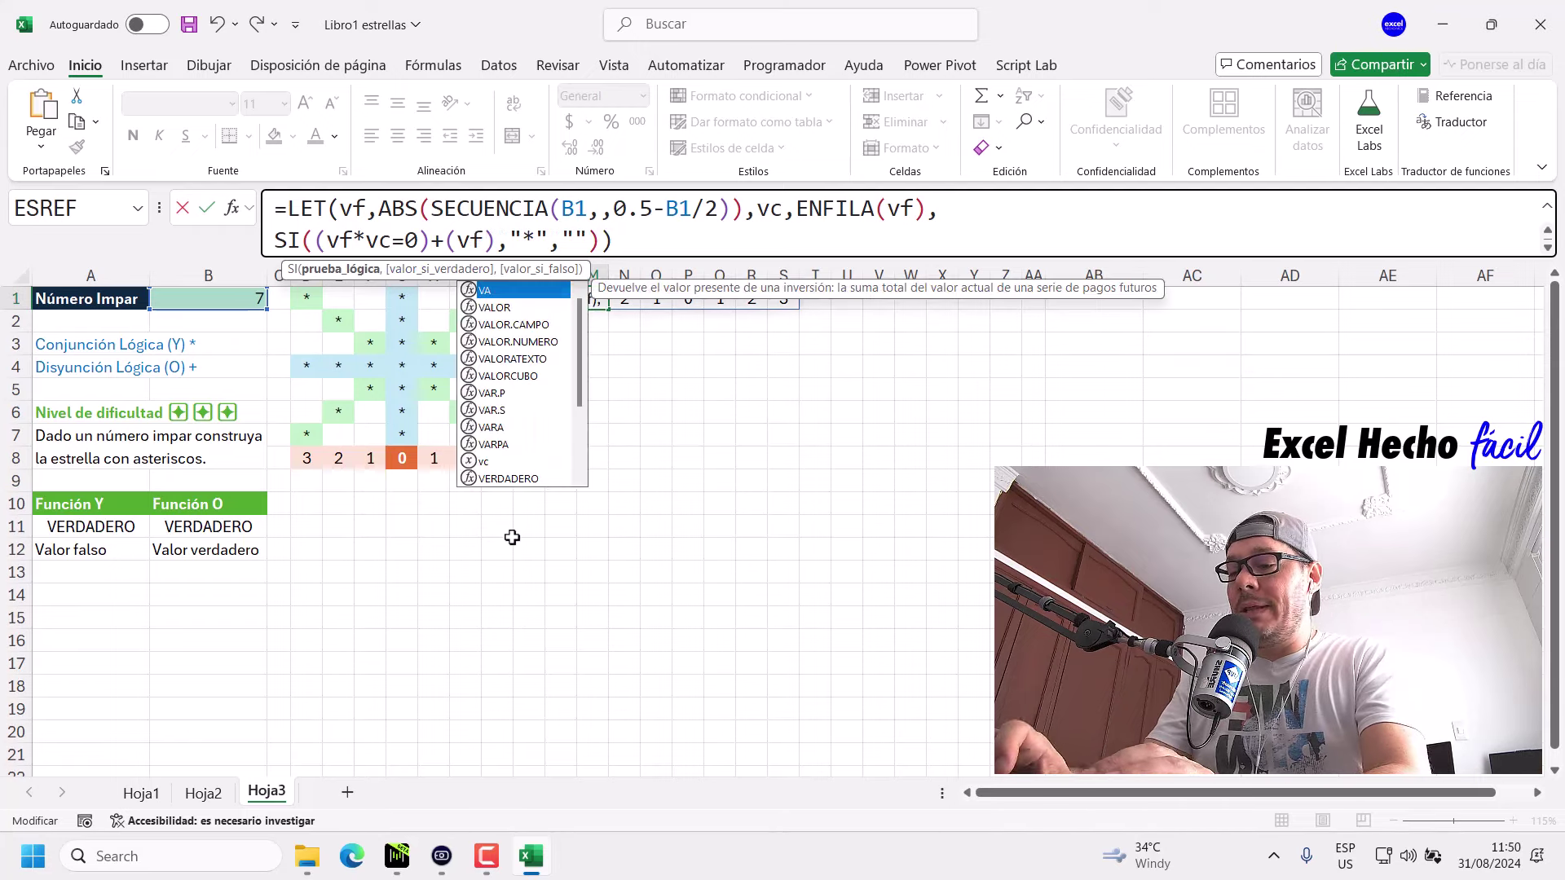
type("=")
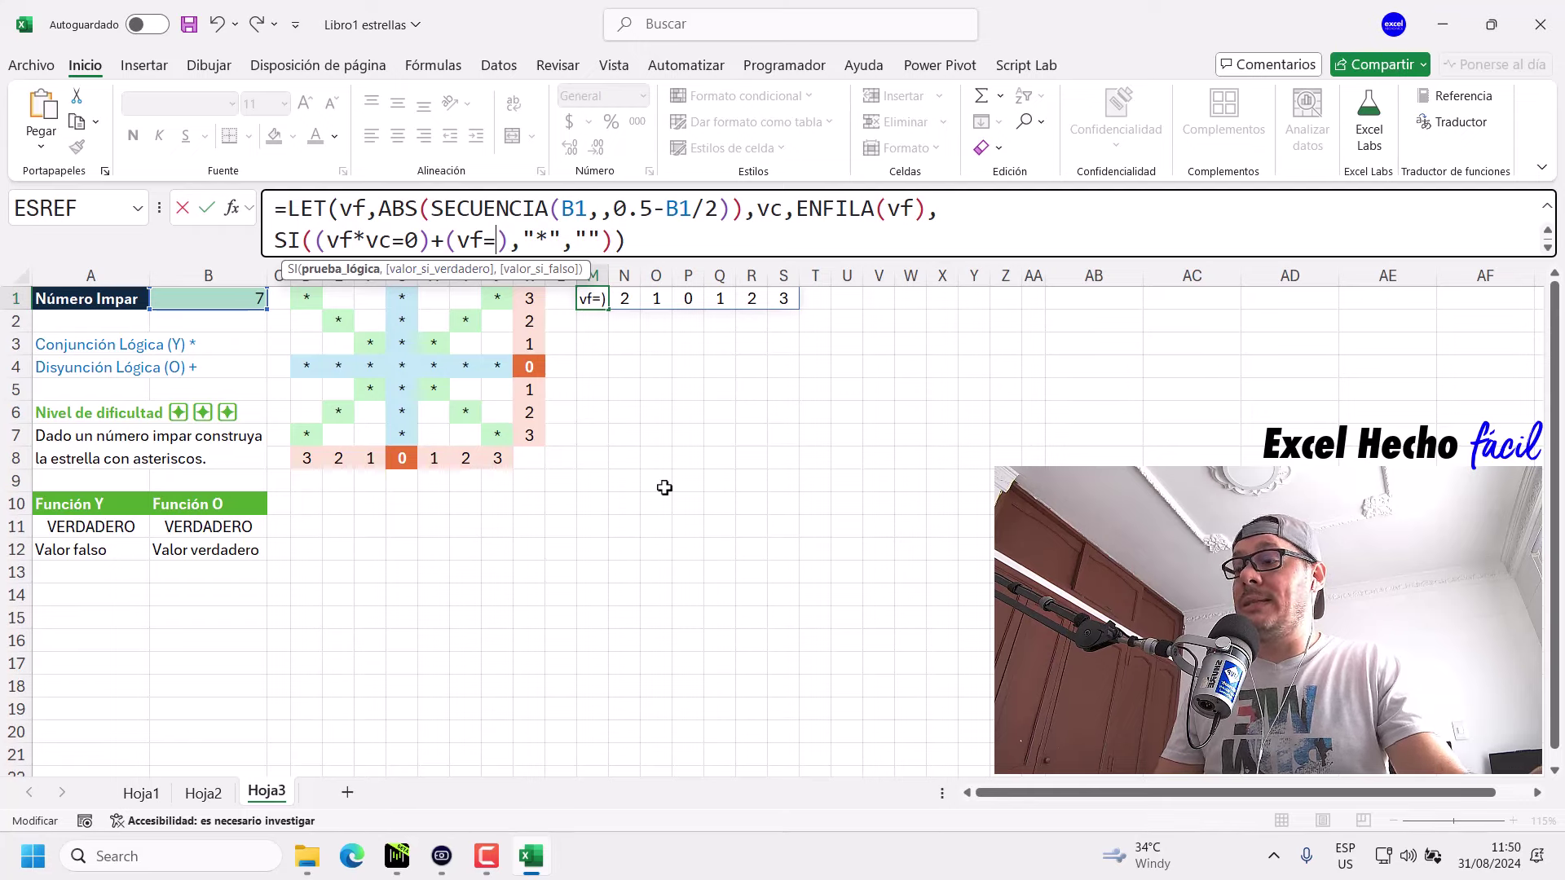
type("vc")
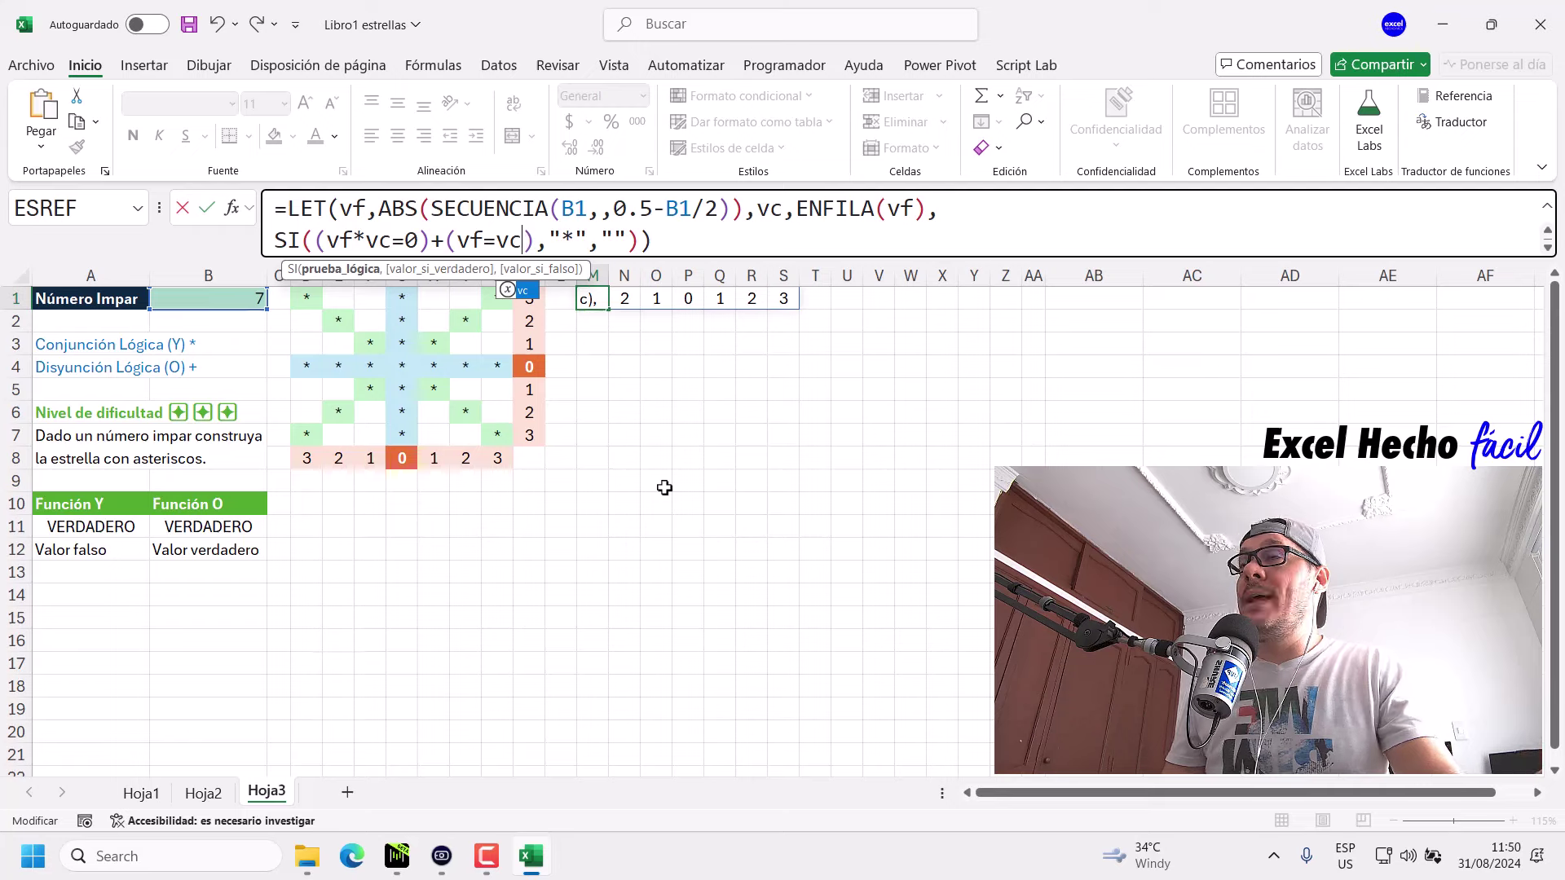
mouse_move(446, 240)
left_mouse_down()
mouse_move(561, 235)
mouse_move(545, 240)
left_mouse_up()
left_click(660, 238)
left_click(667, 245)
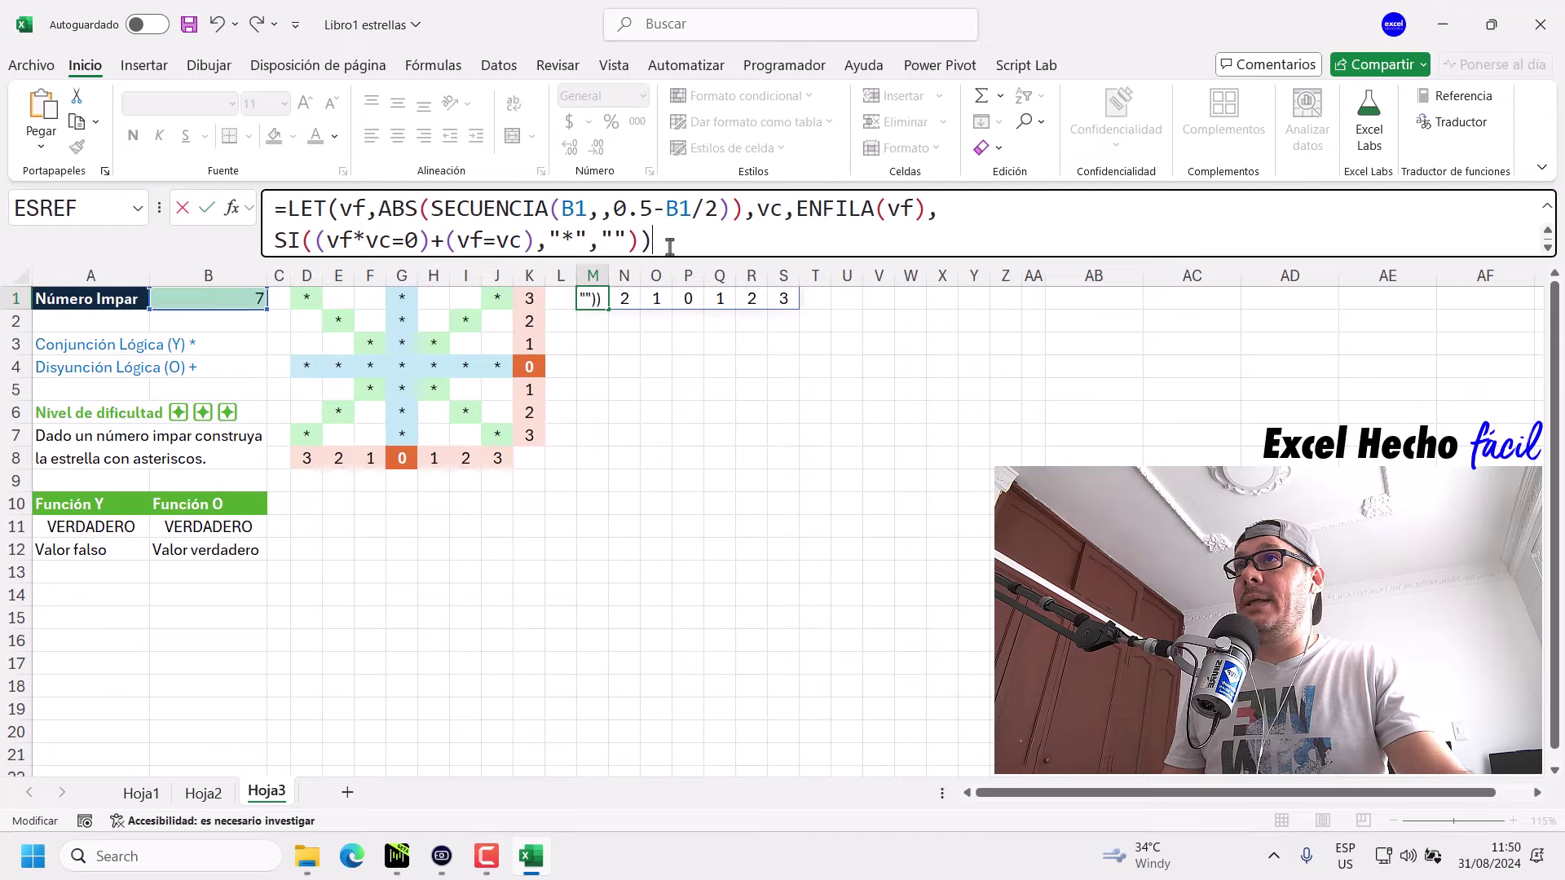
key("Return")
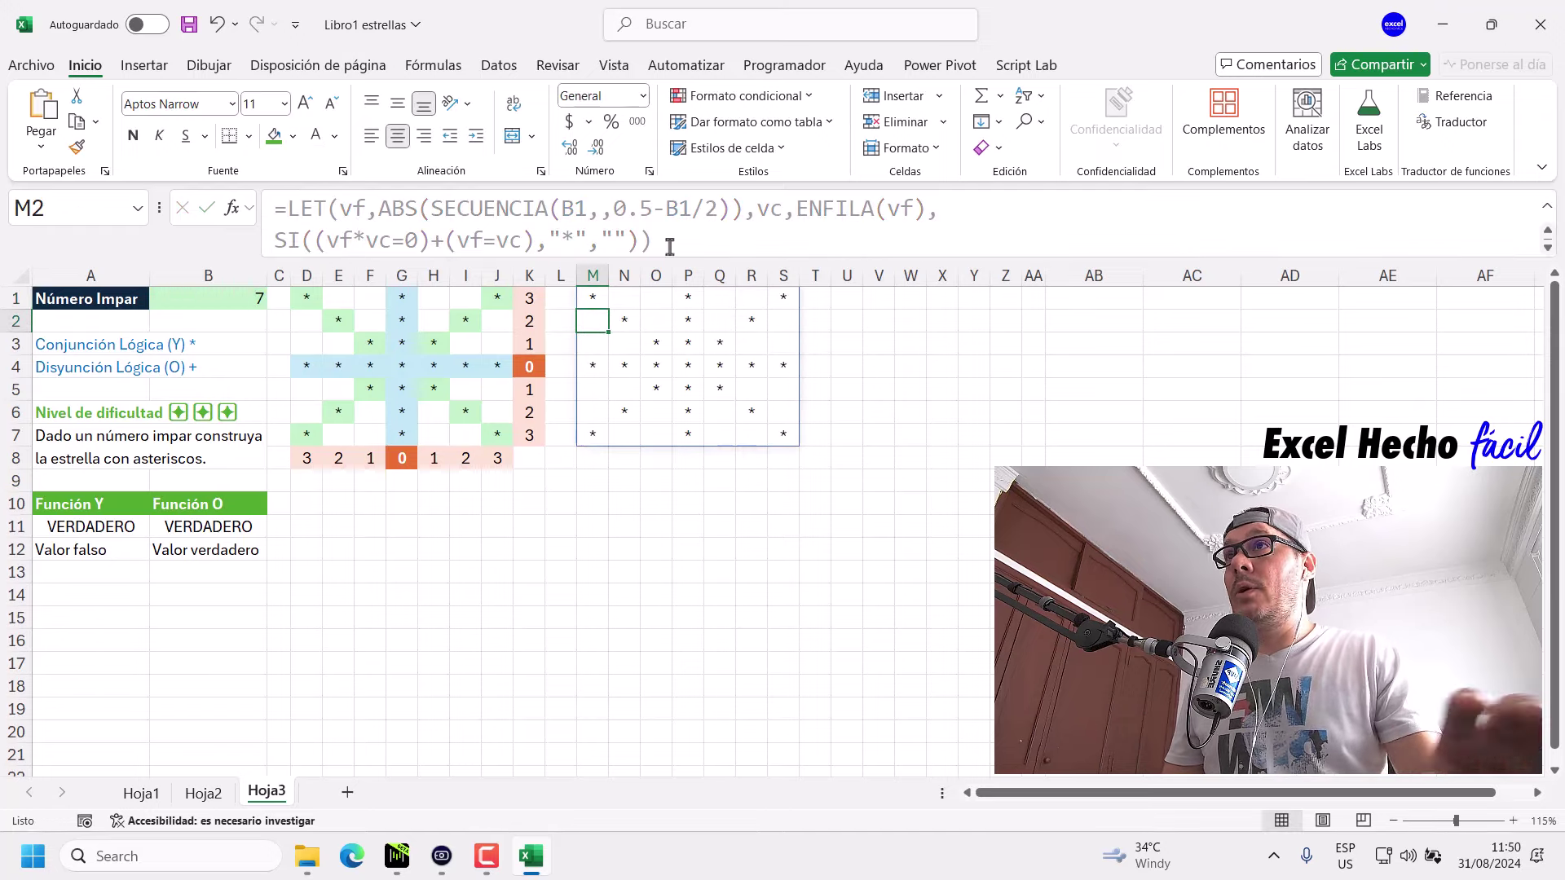
left_click(593, 295)
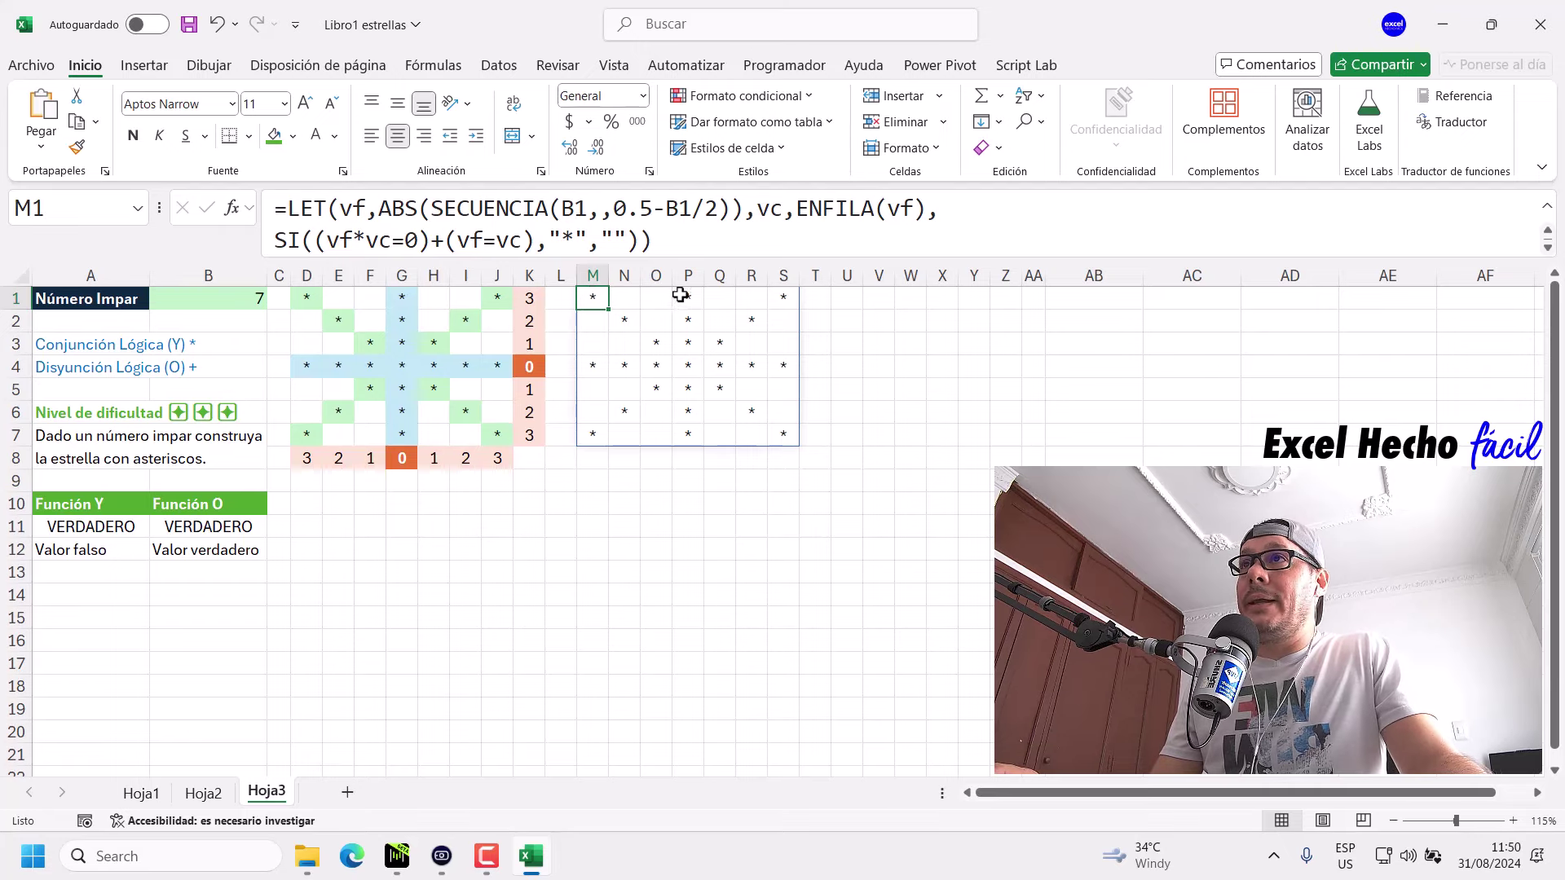
left_click_drag(683, 296, 688, 433)
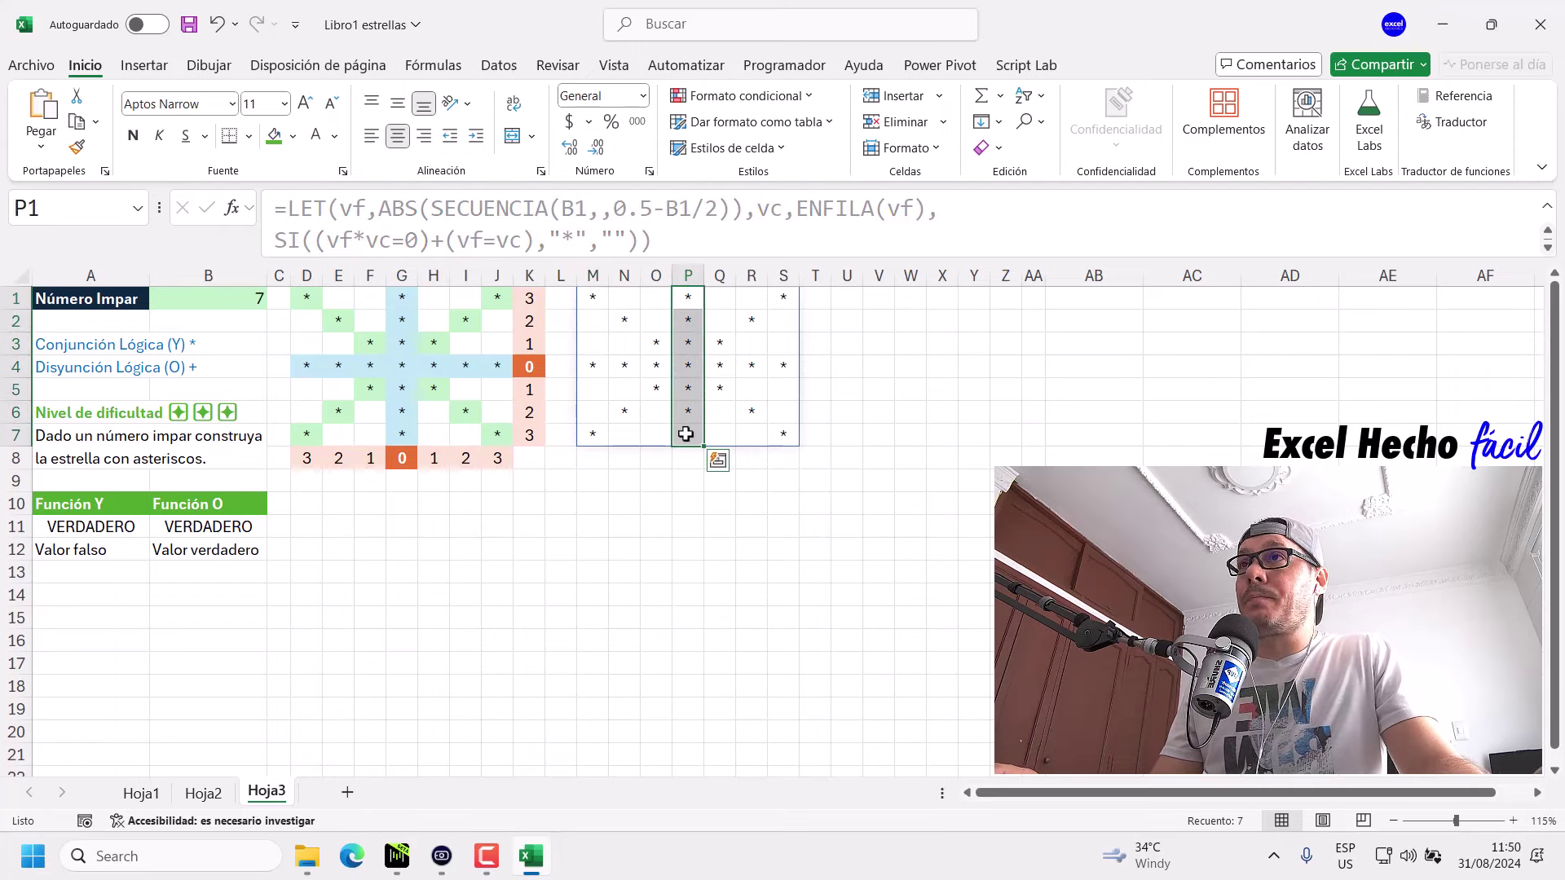
left_click_drag(592, 365, 784, 365)
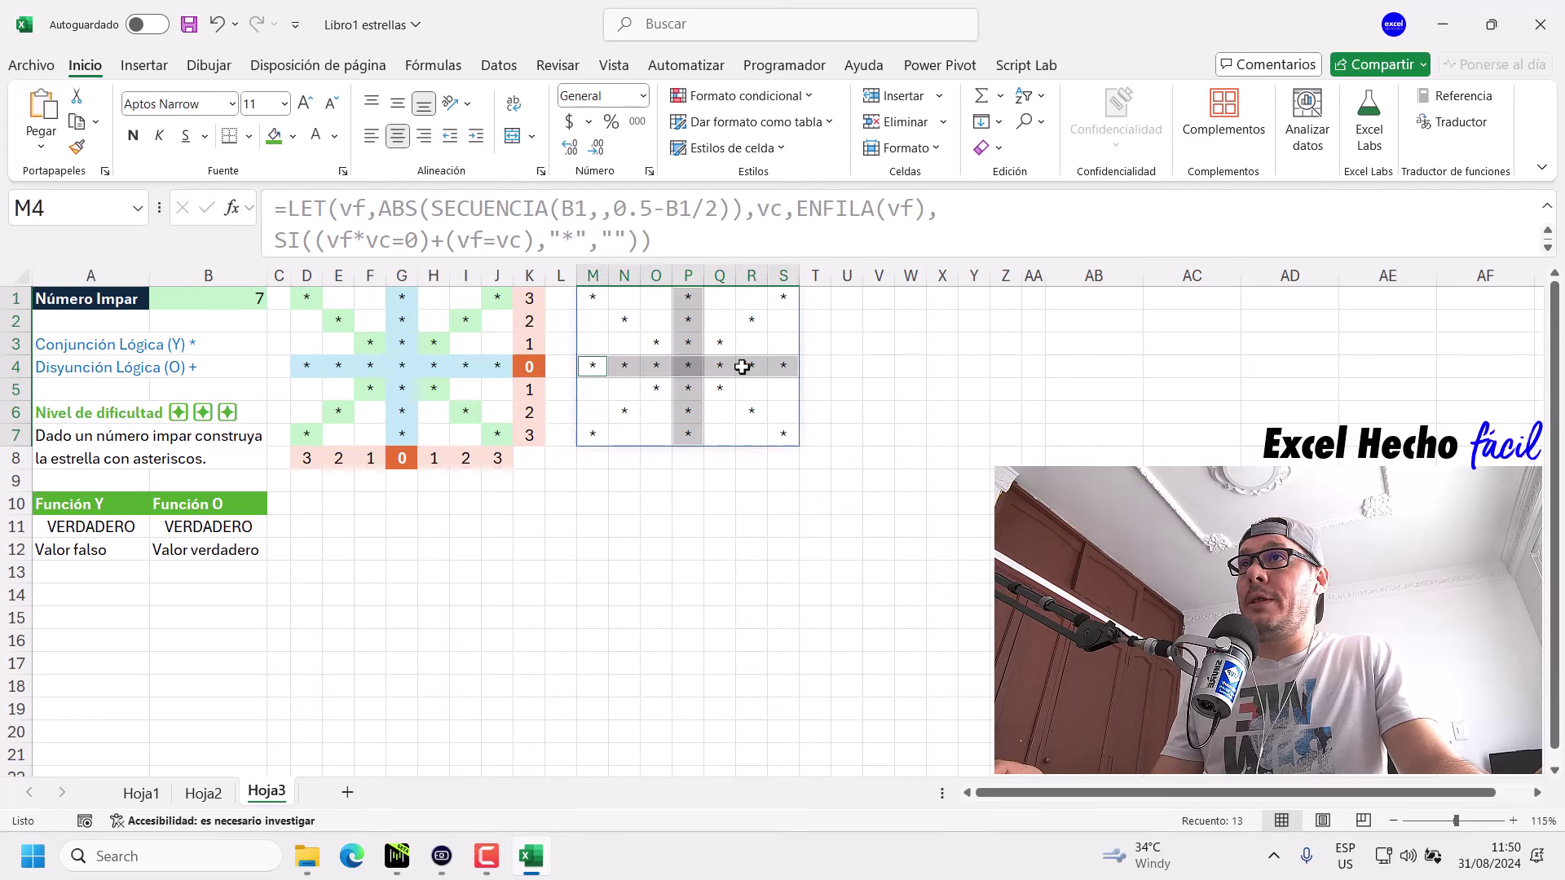
left_click(657, 347, "ctrl")
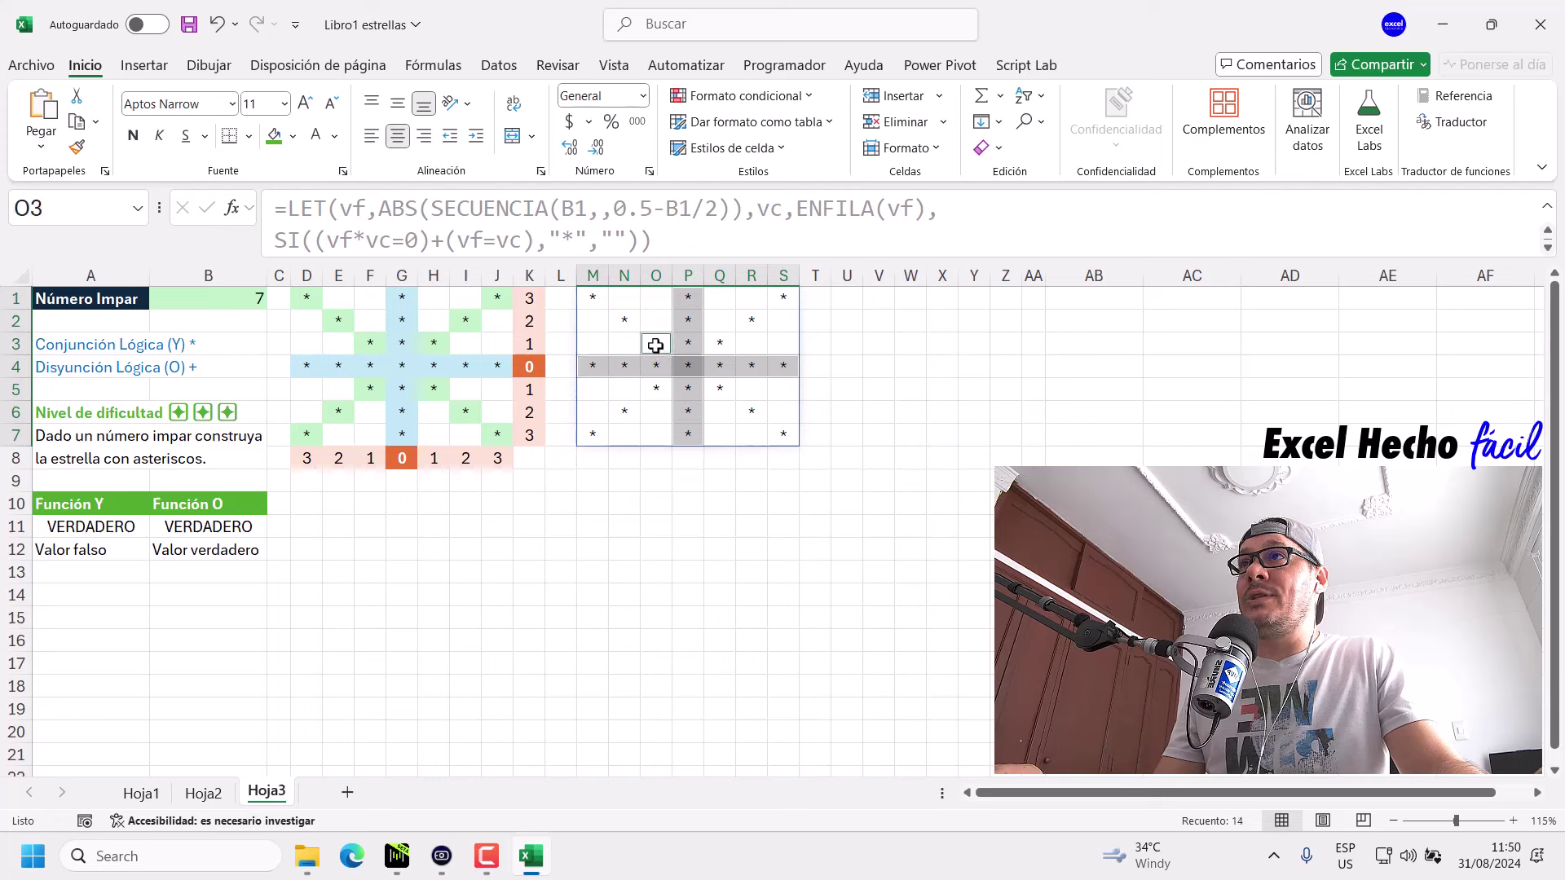
left_click(720, 343, "ctrl")
left_click(720, 389, "ctrl")
left_click(656, 389, "ctrl")
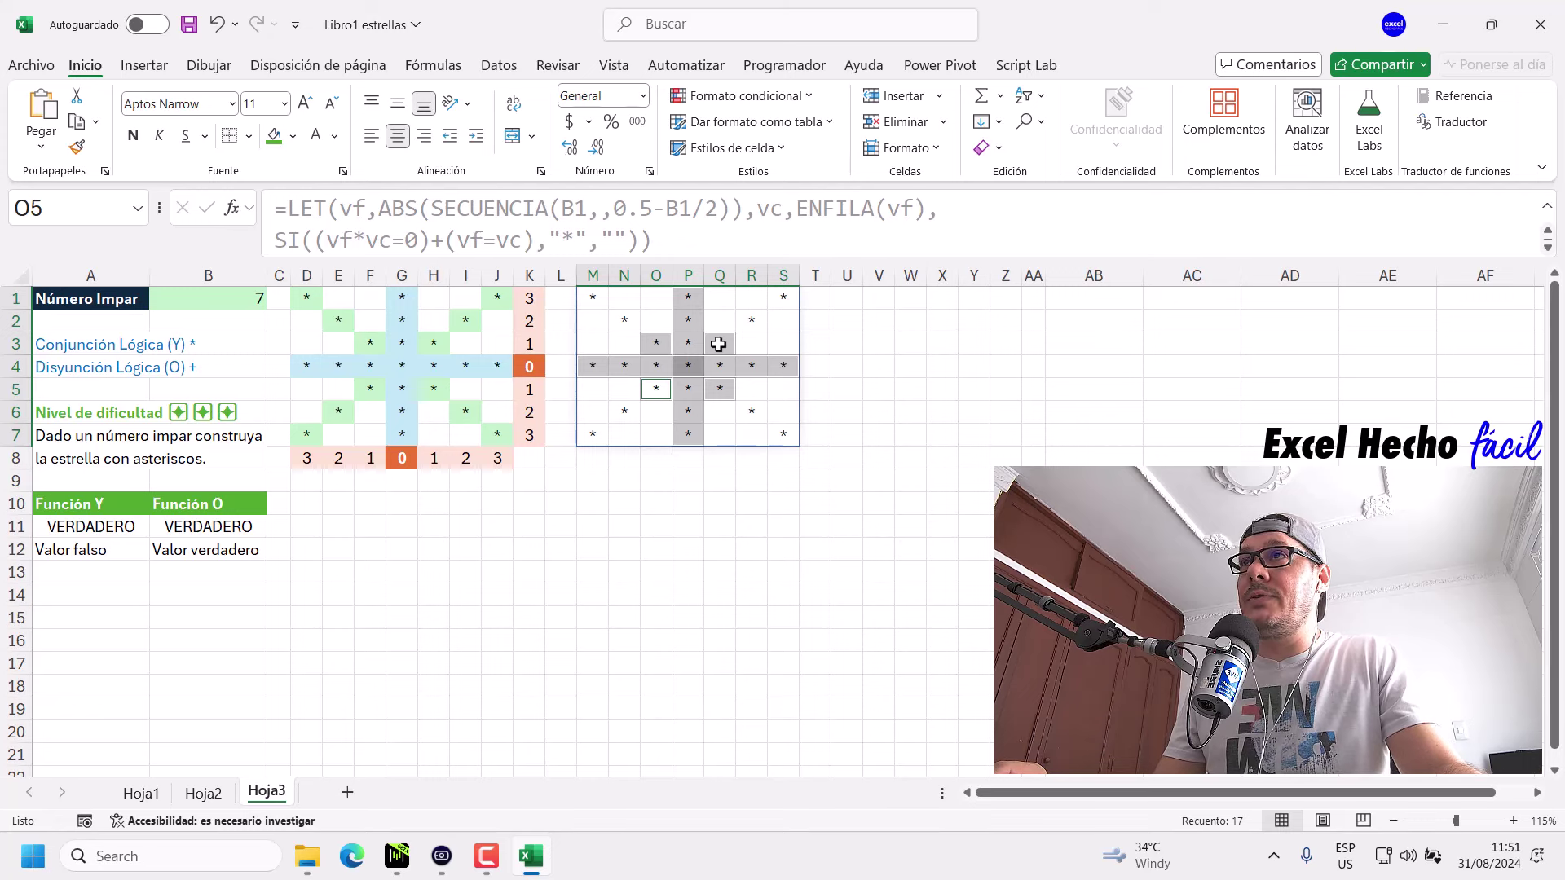
left_click(626, 322, "ctrl")
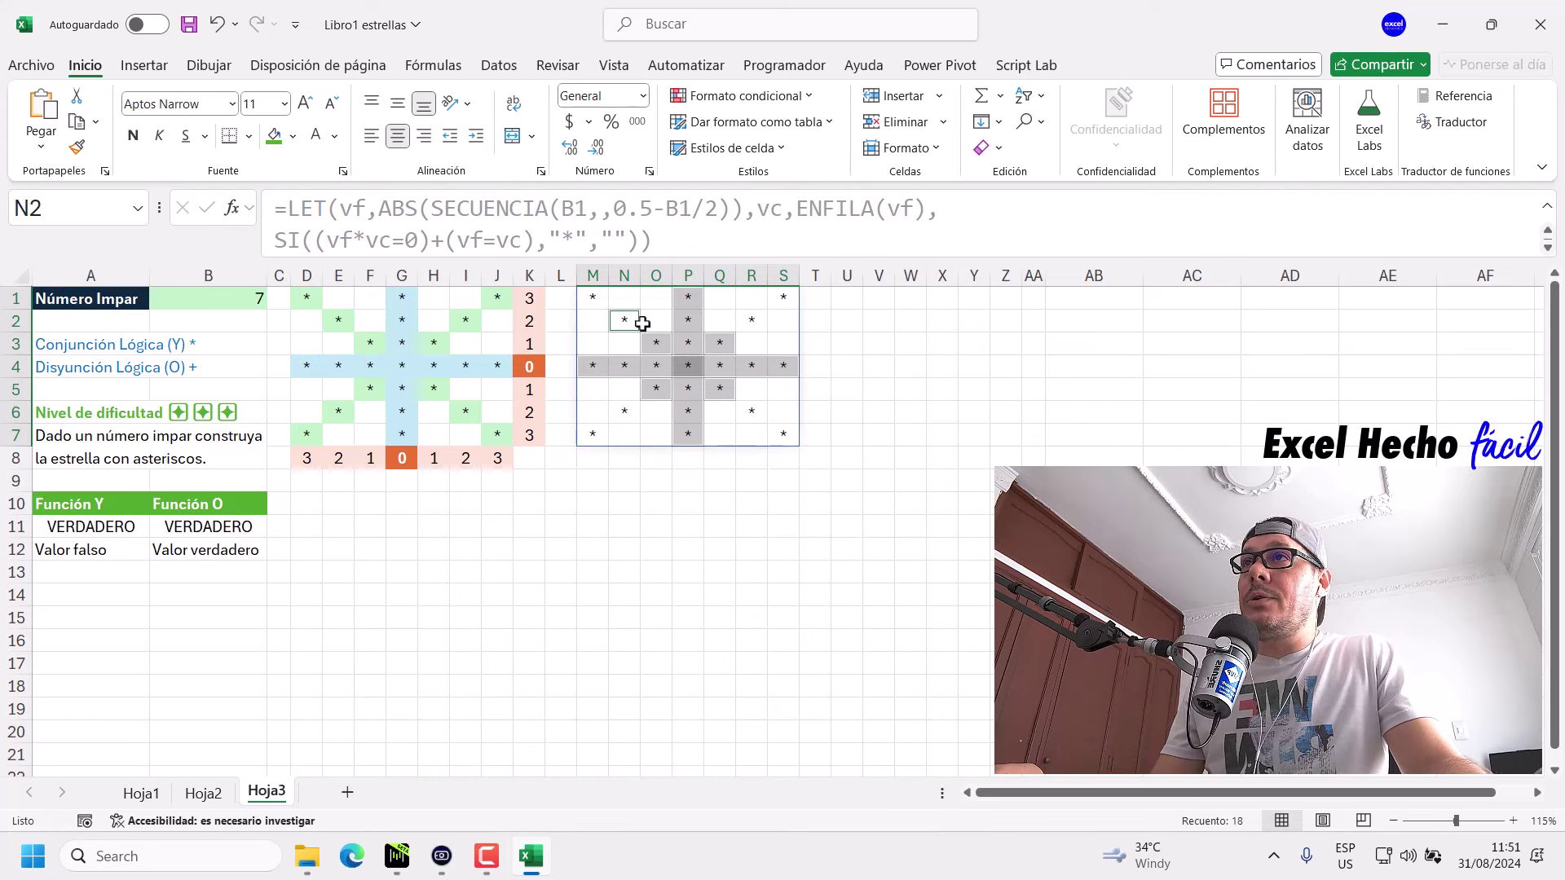
left_click(748, 319, "ctrl")
left_click(751, 411, "ctrl")
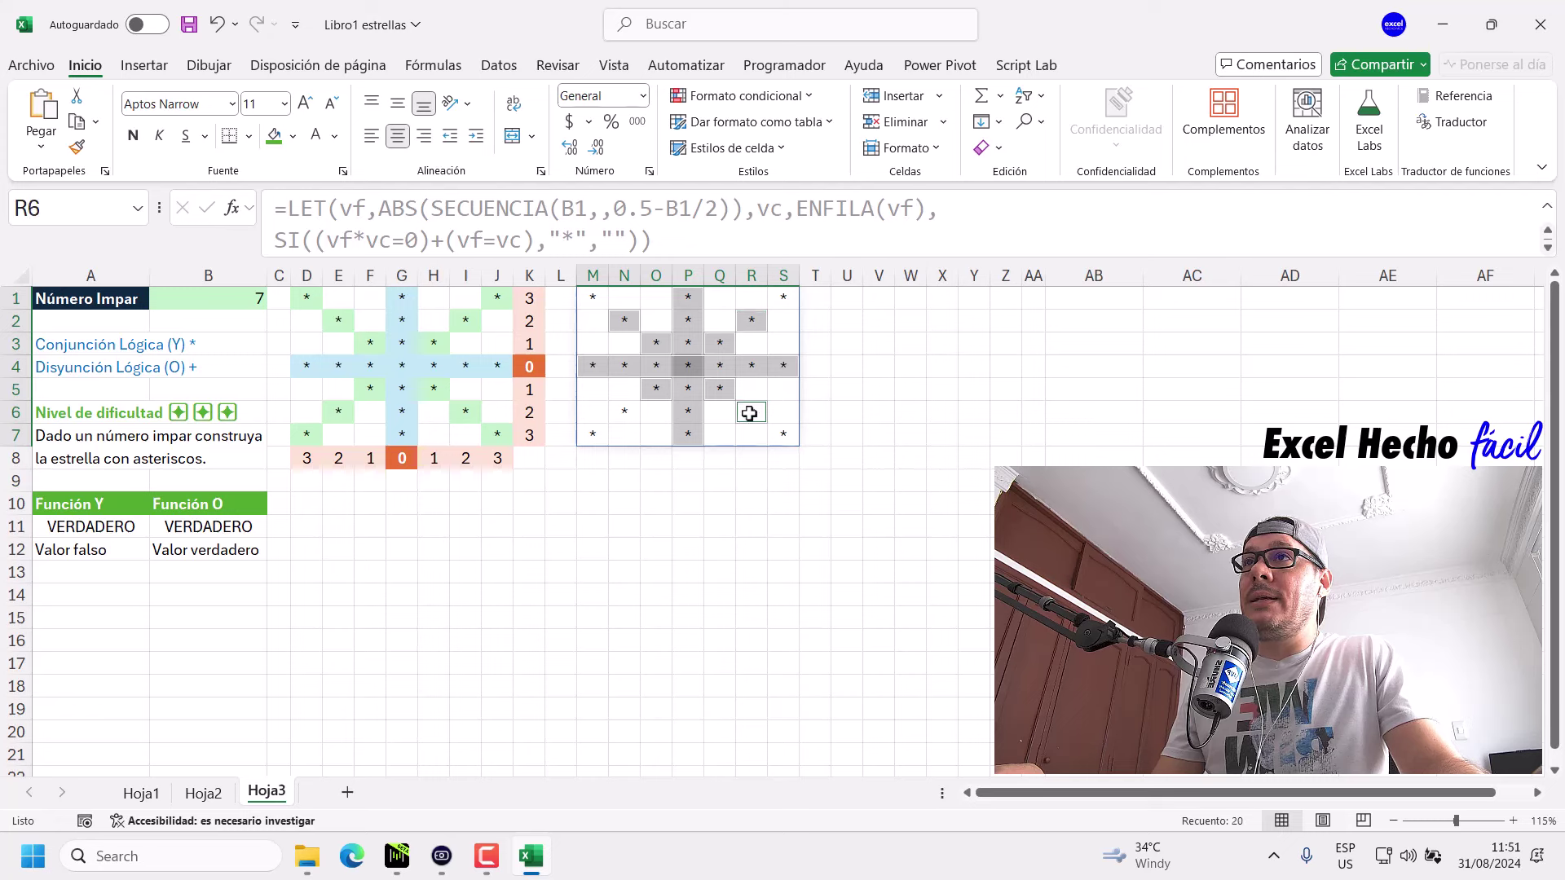
left_click(615, 412, "ctrl")
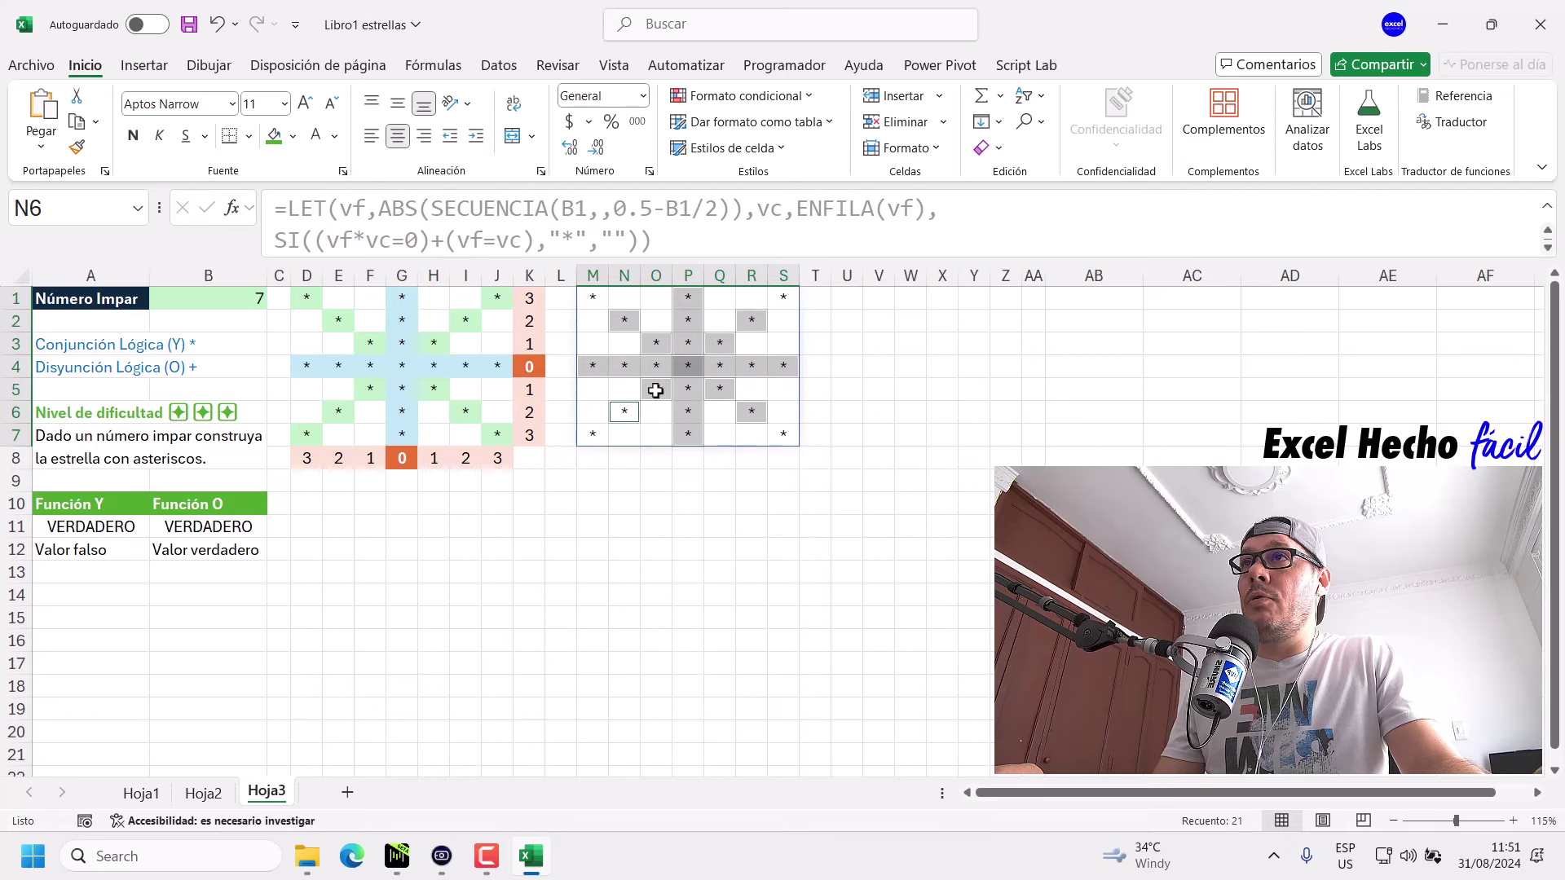
left_click(782, 300, "ctrl")
left_click(591, 299, "ctrl")
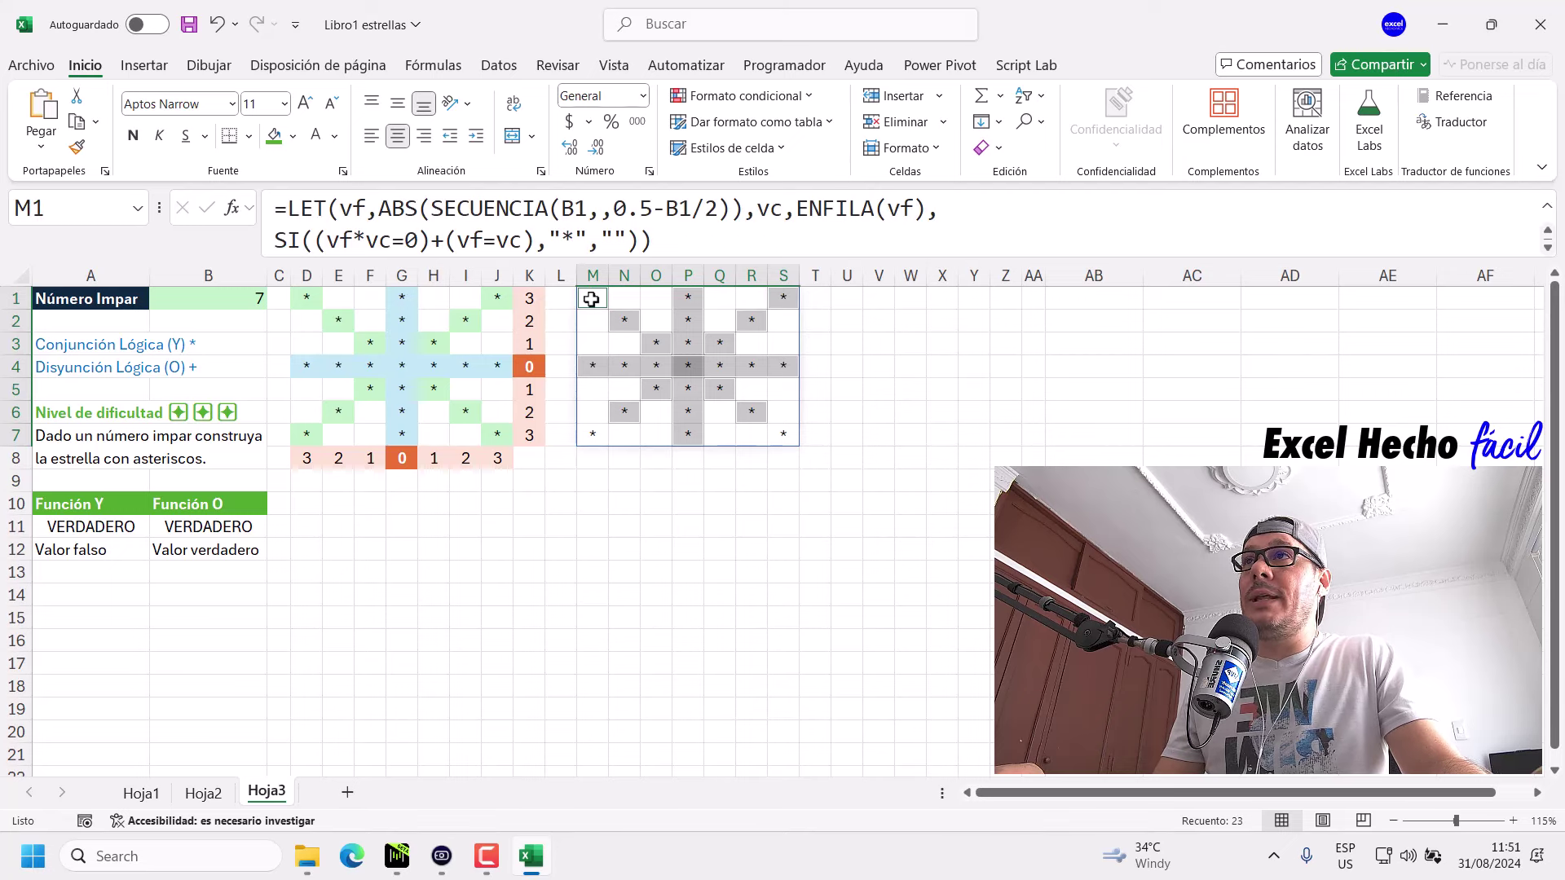
left_click(780, 432, "ctrl")
left_click(583, 436, "ctrl")
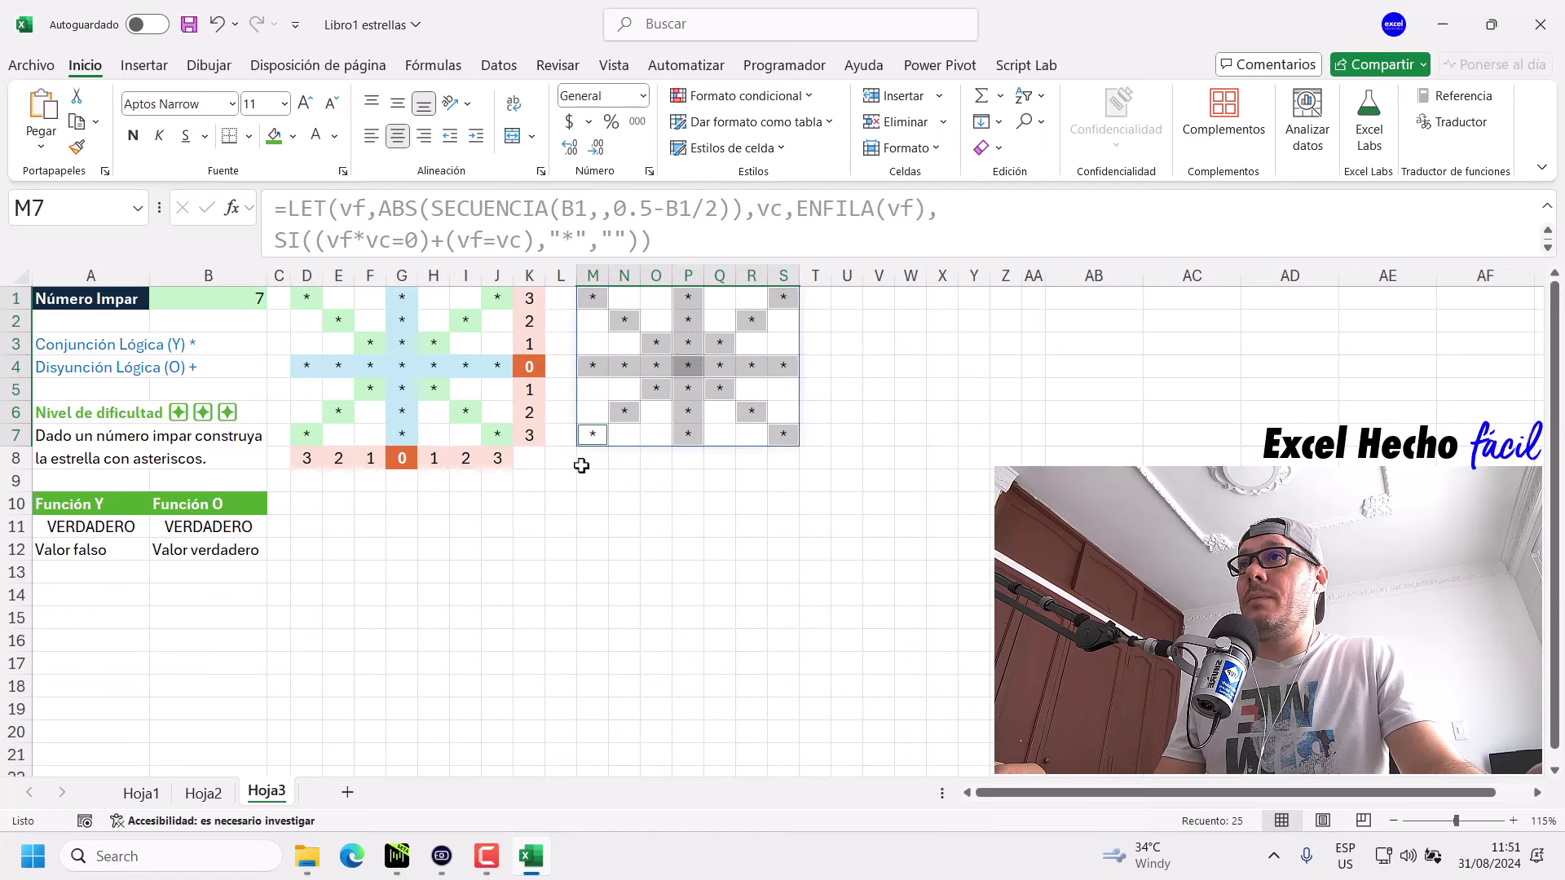
left_click(207, 299)
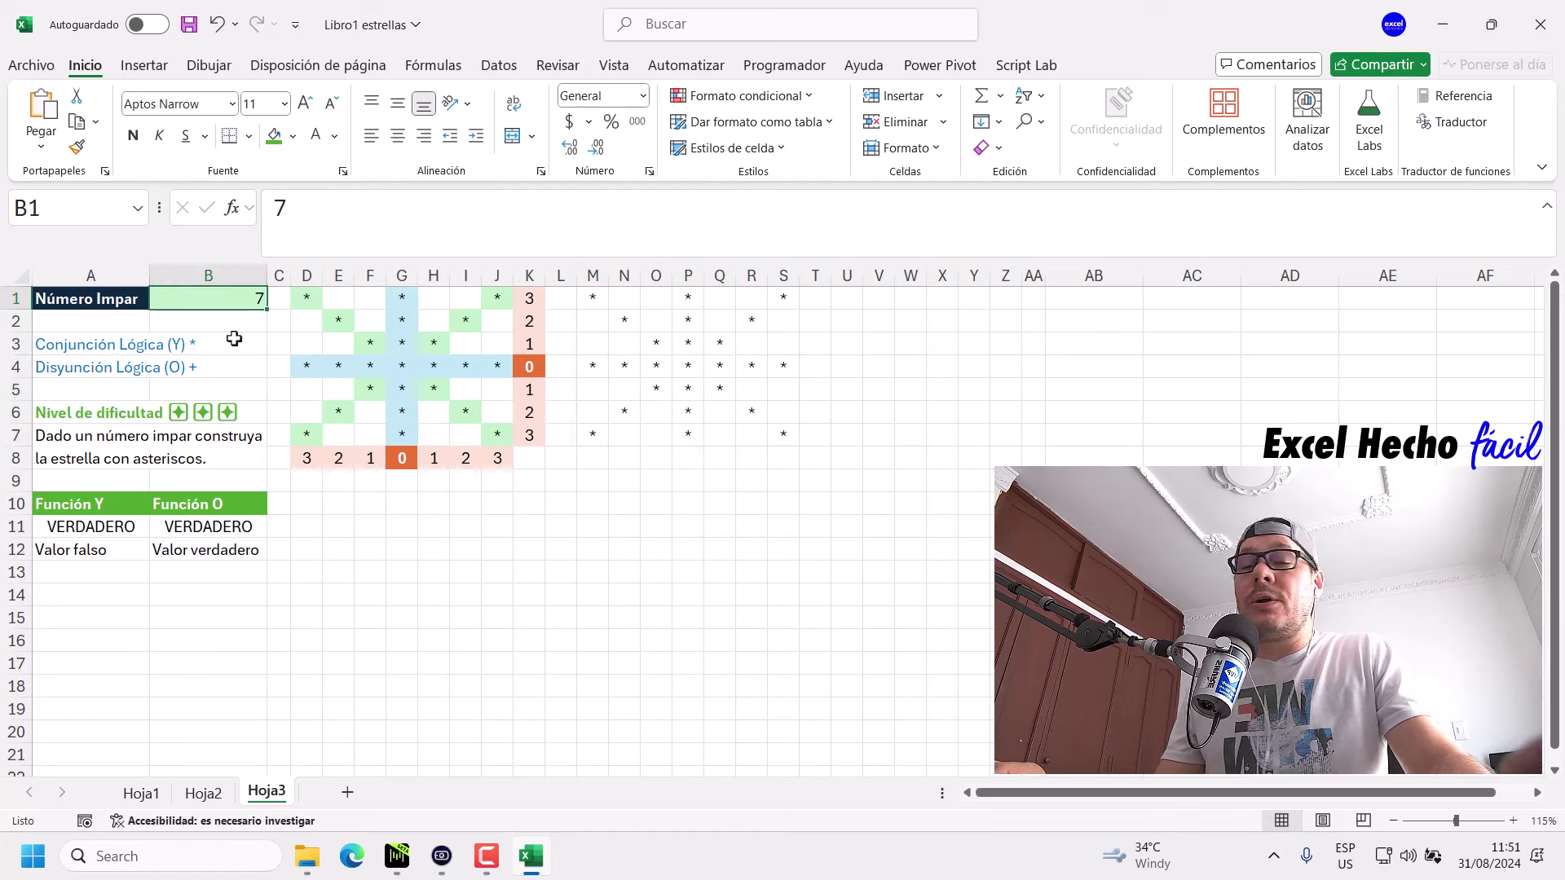
Set B1 to 9 and then 11 to see the star grow larger.
type("9")
key("Return")
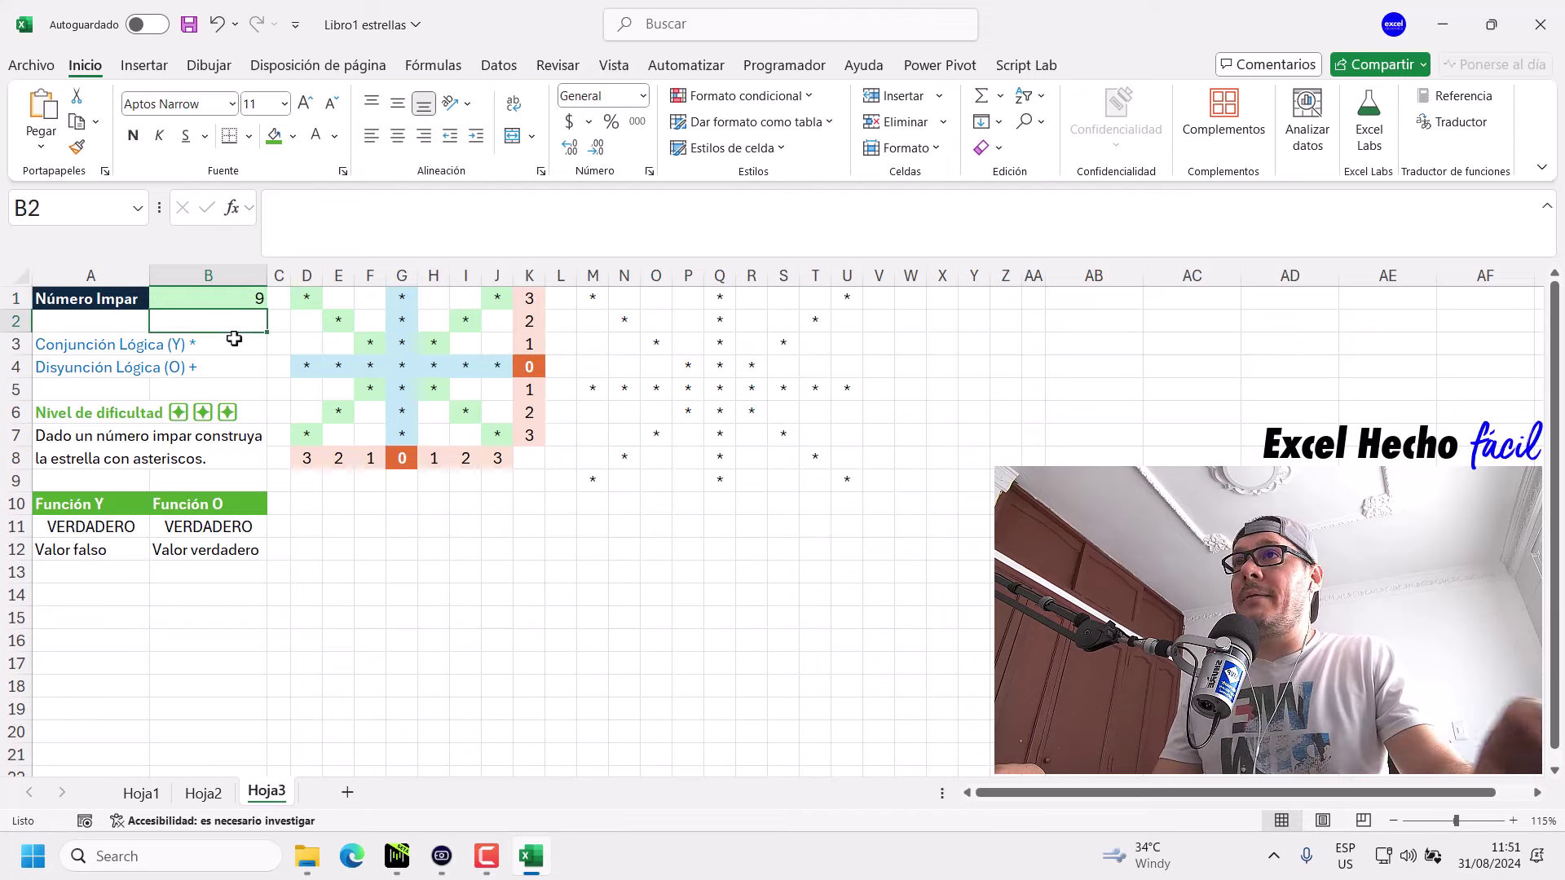
left_click(205, 296)
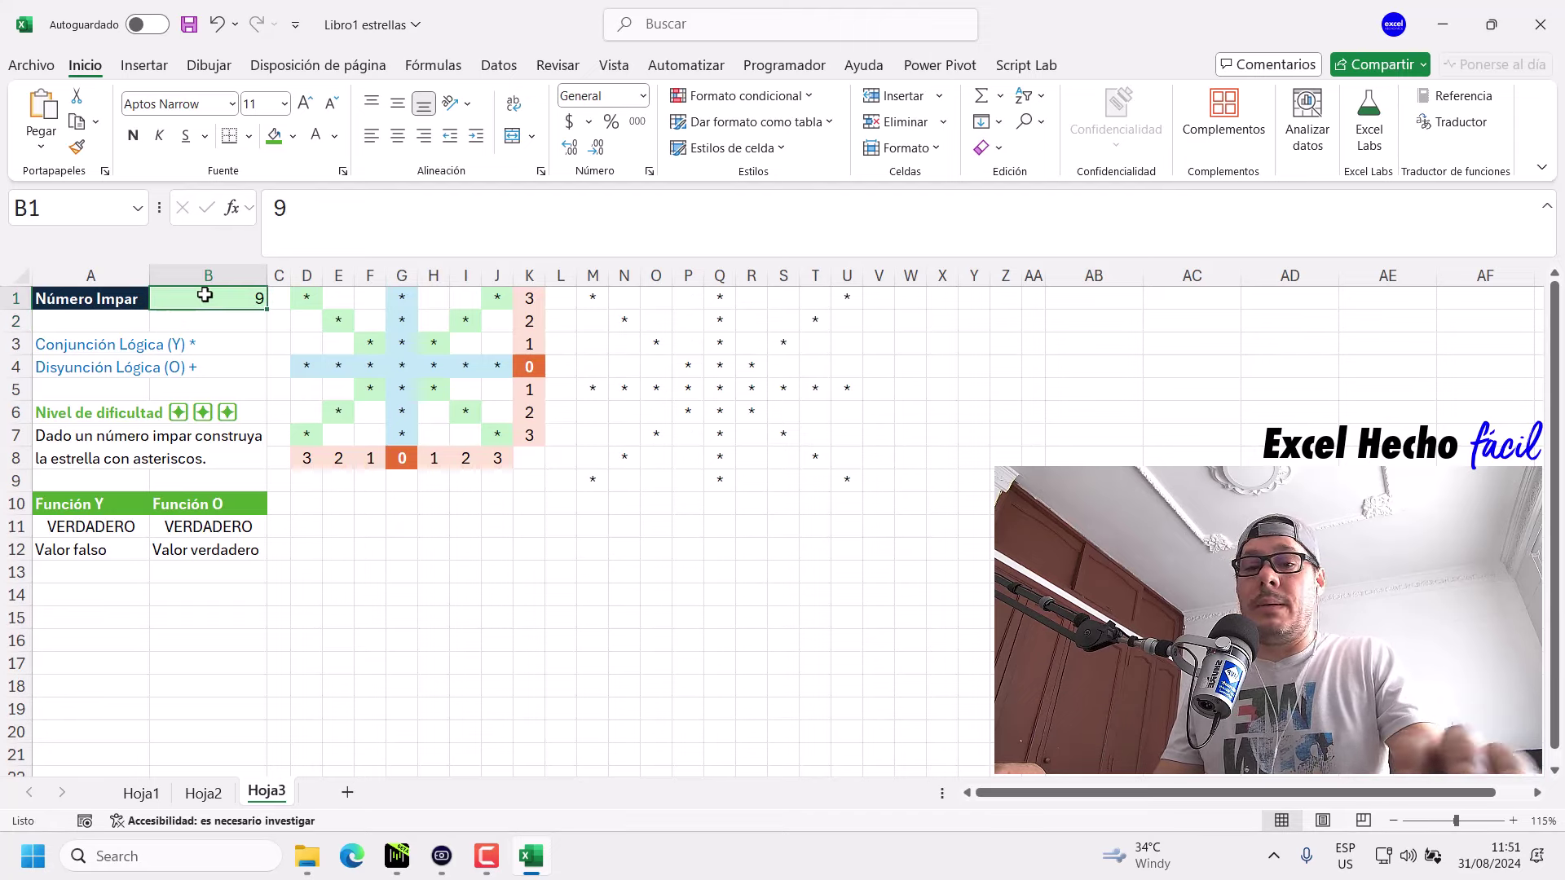
type("11")
key("Return")
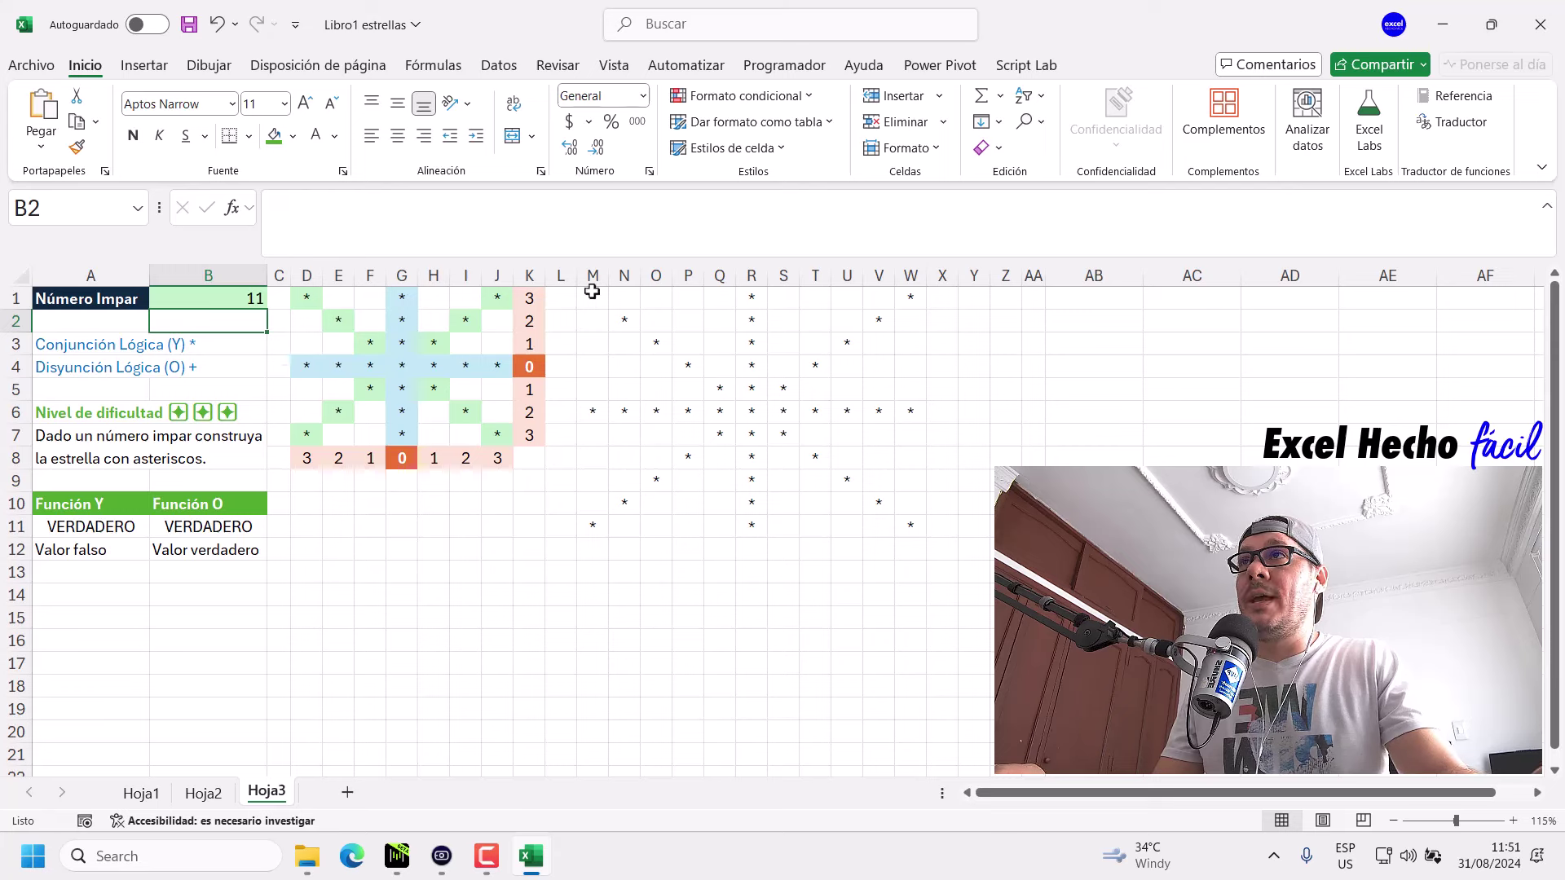
left_click_drag(593, 298, 888, 528)
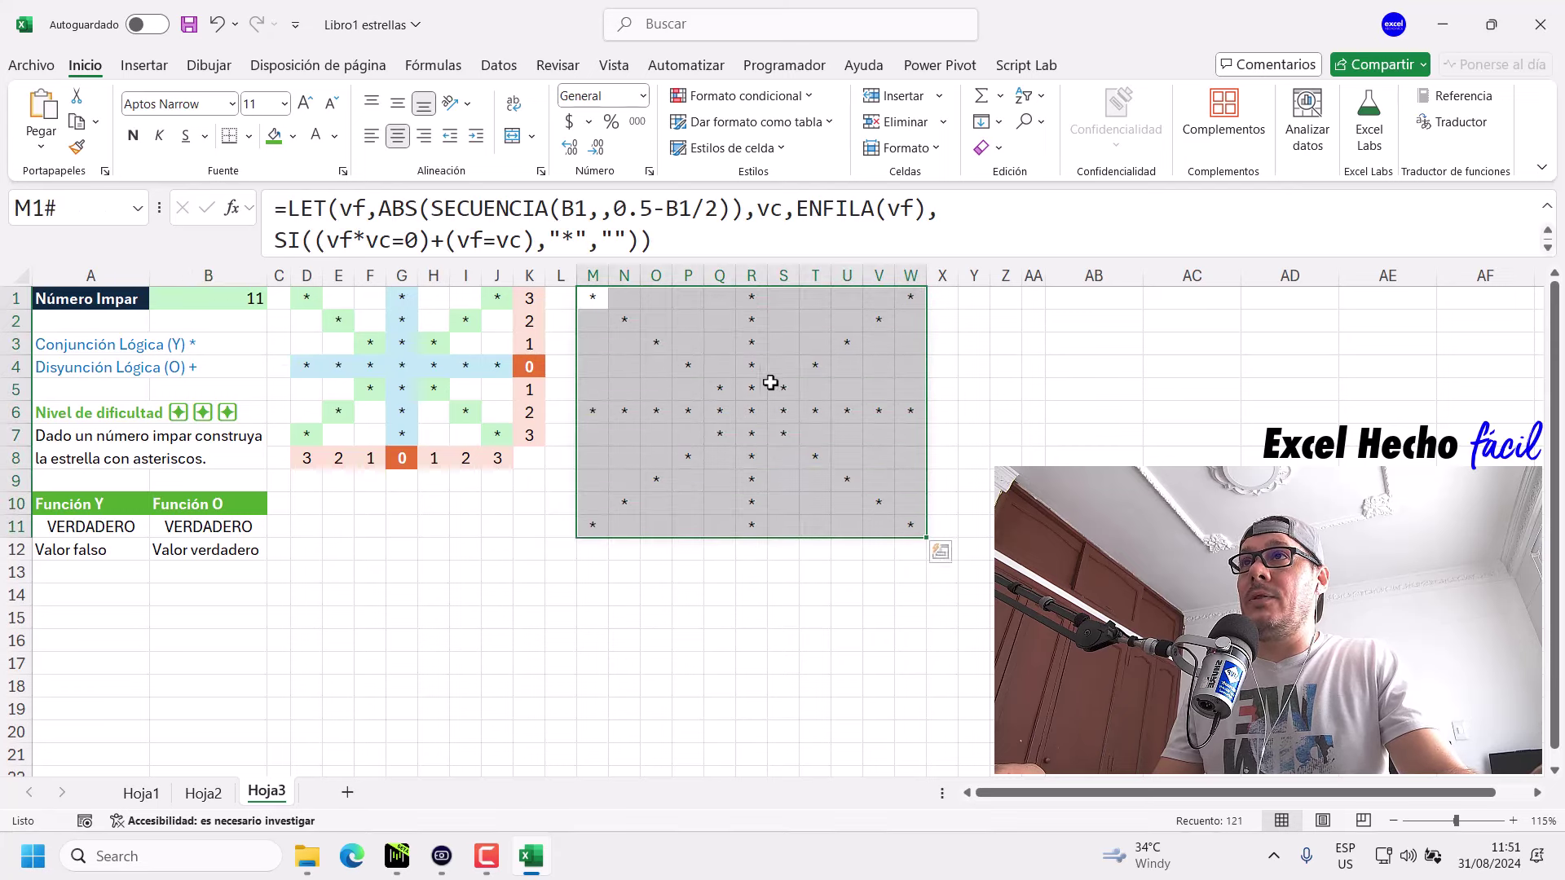
left_click(605, 301)
Restore 7 in B1 and select the star formula in M1.
left_click(211, 299)
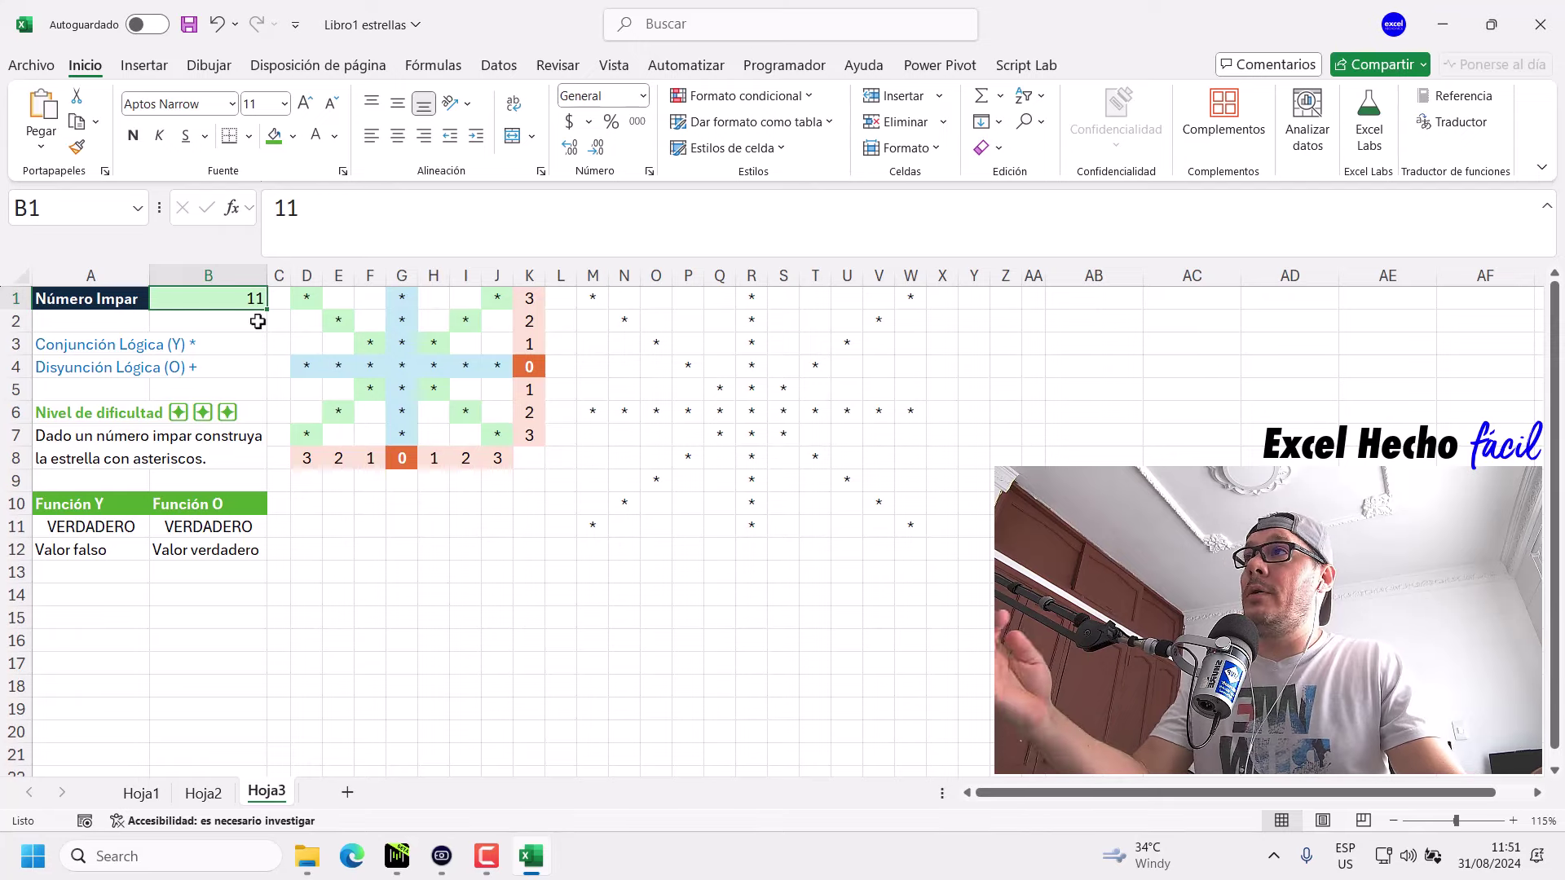
type("7")
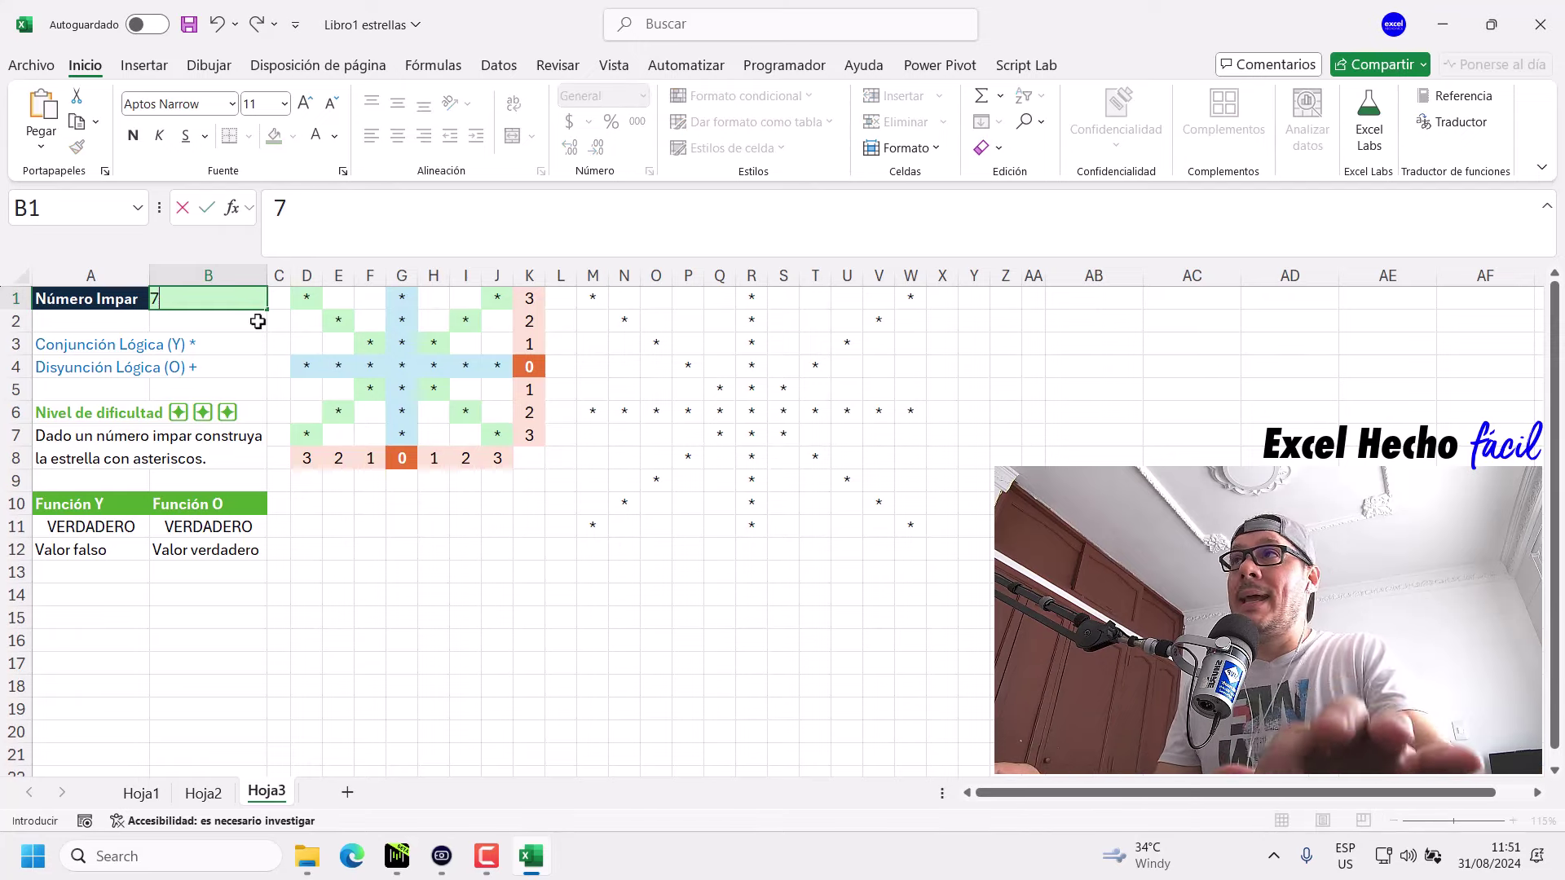
key("Return")
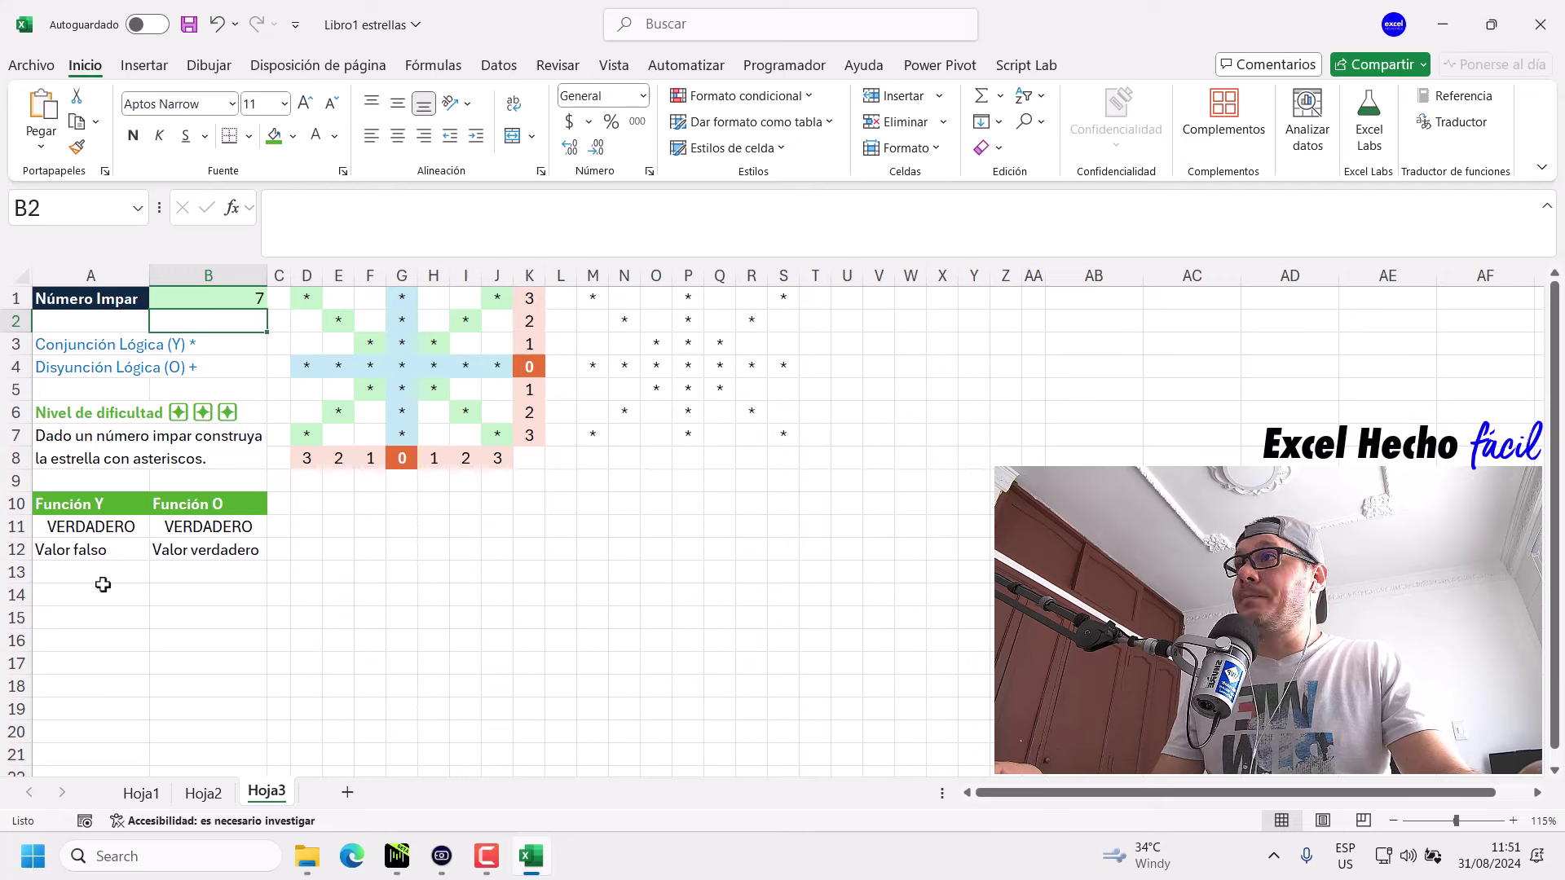
left_click(101, 596)
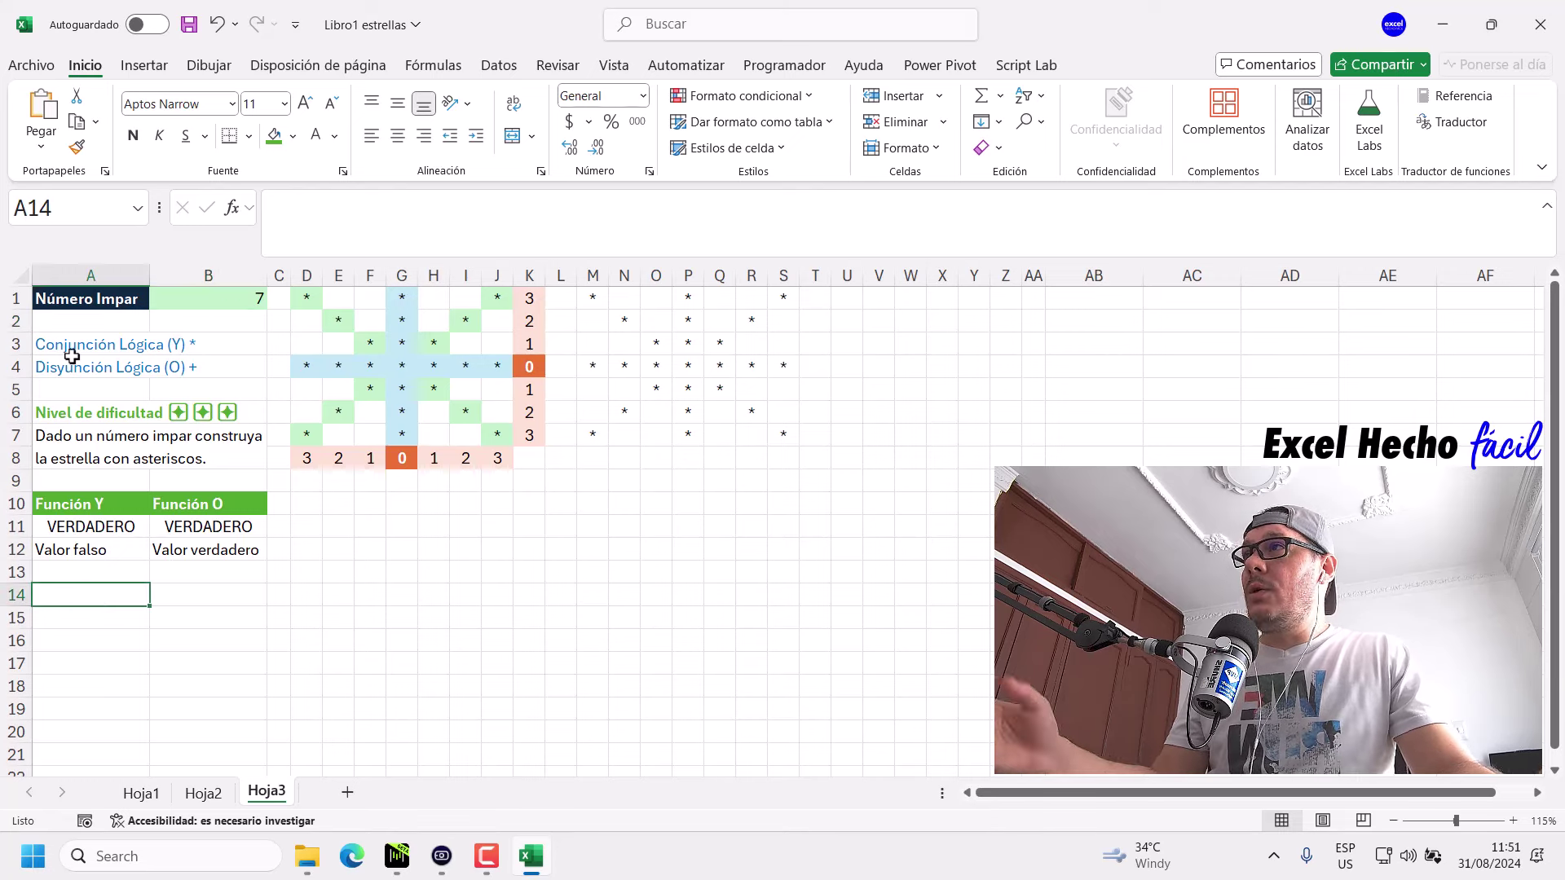
left_click(592, 300)
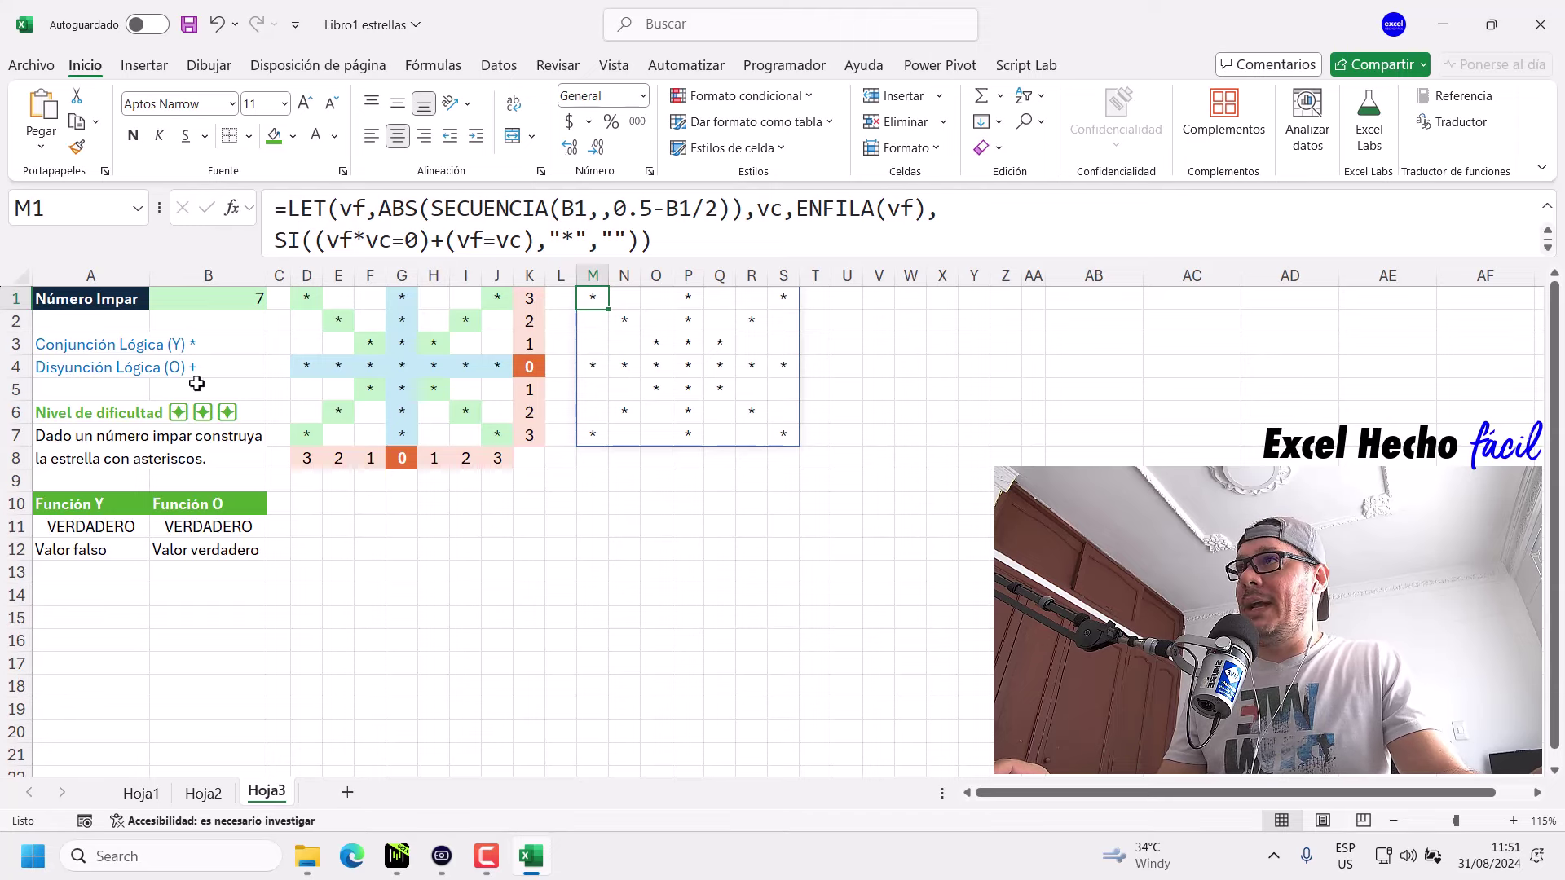
left_click(360, 243)
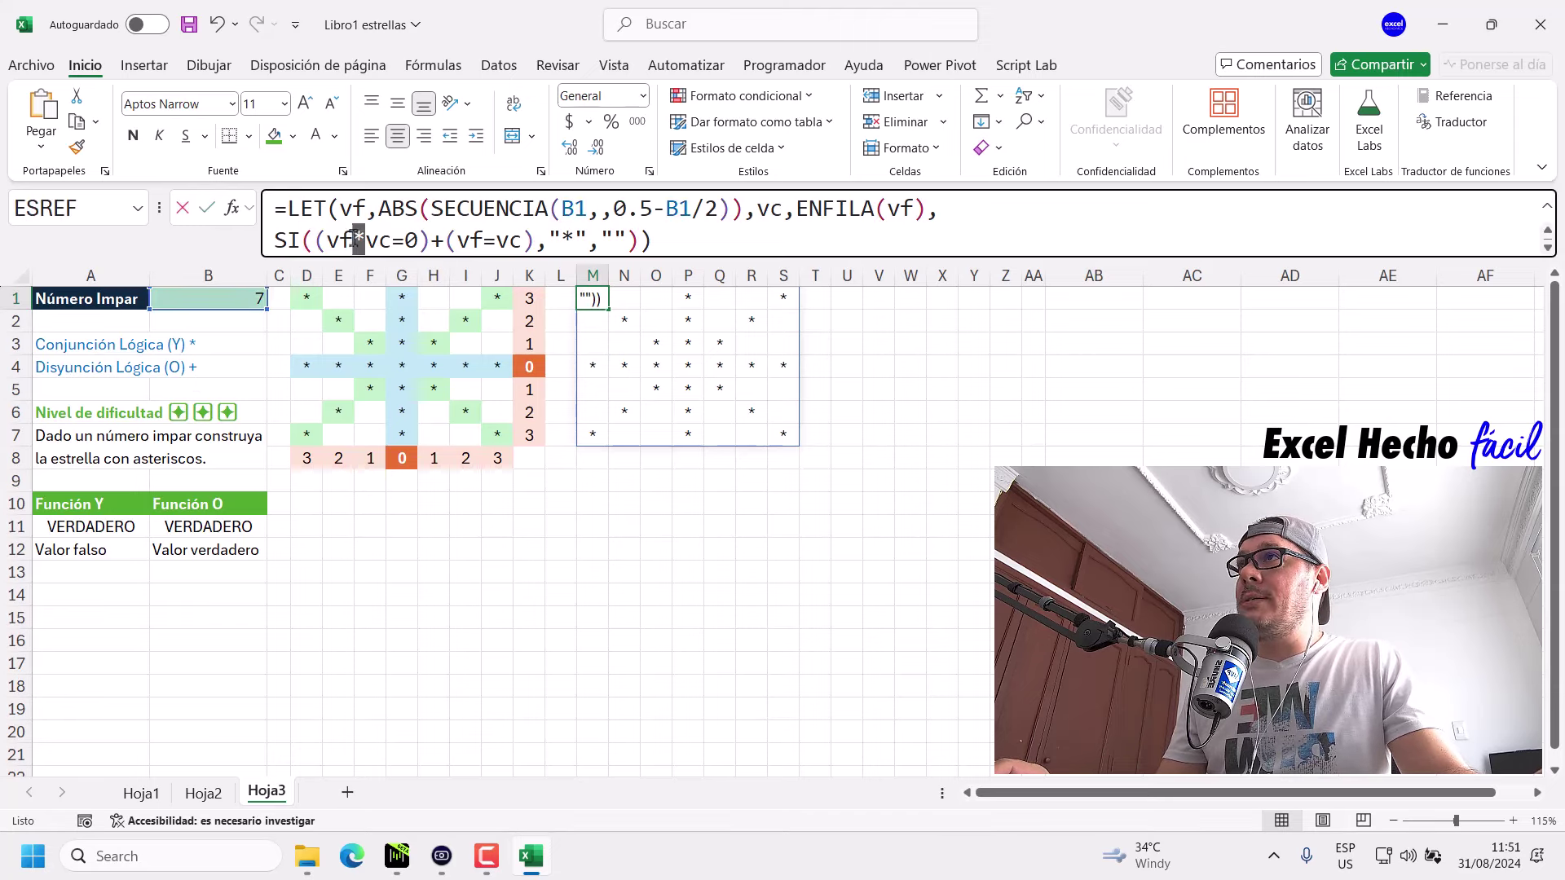
left_click_drag(354, 243, 352, 242)
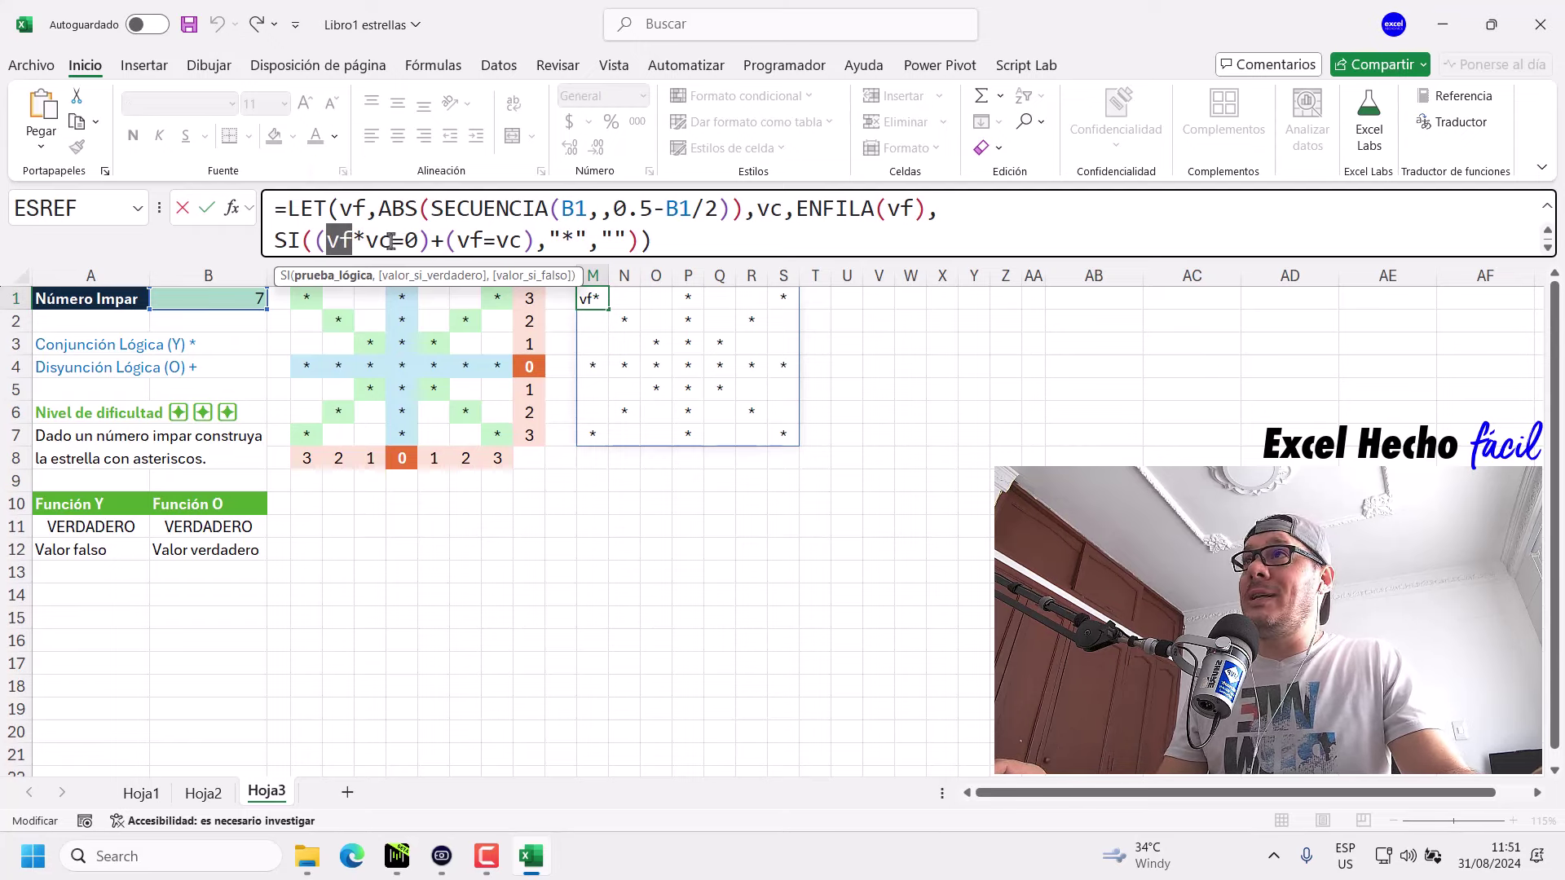
left_click_drag(392, 242, 324, 242)
left_click(349, 242)
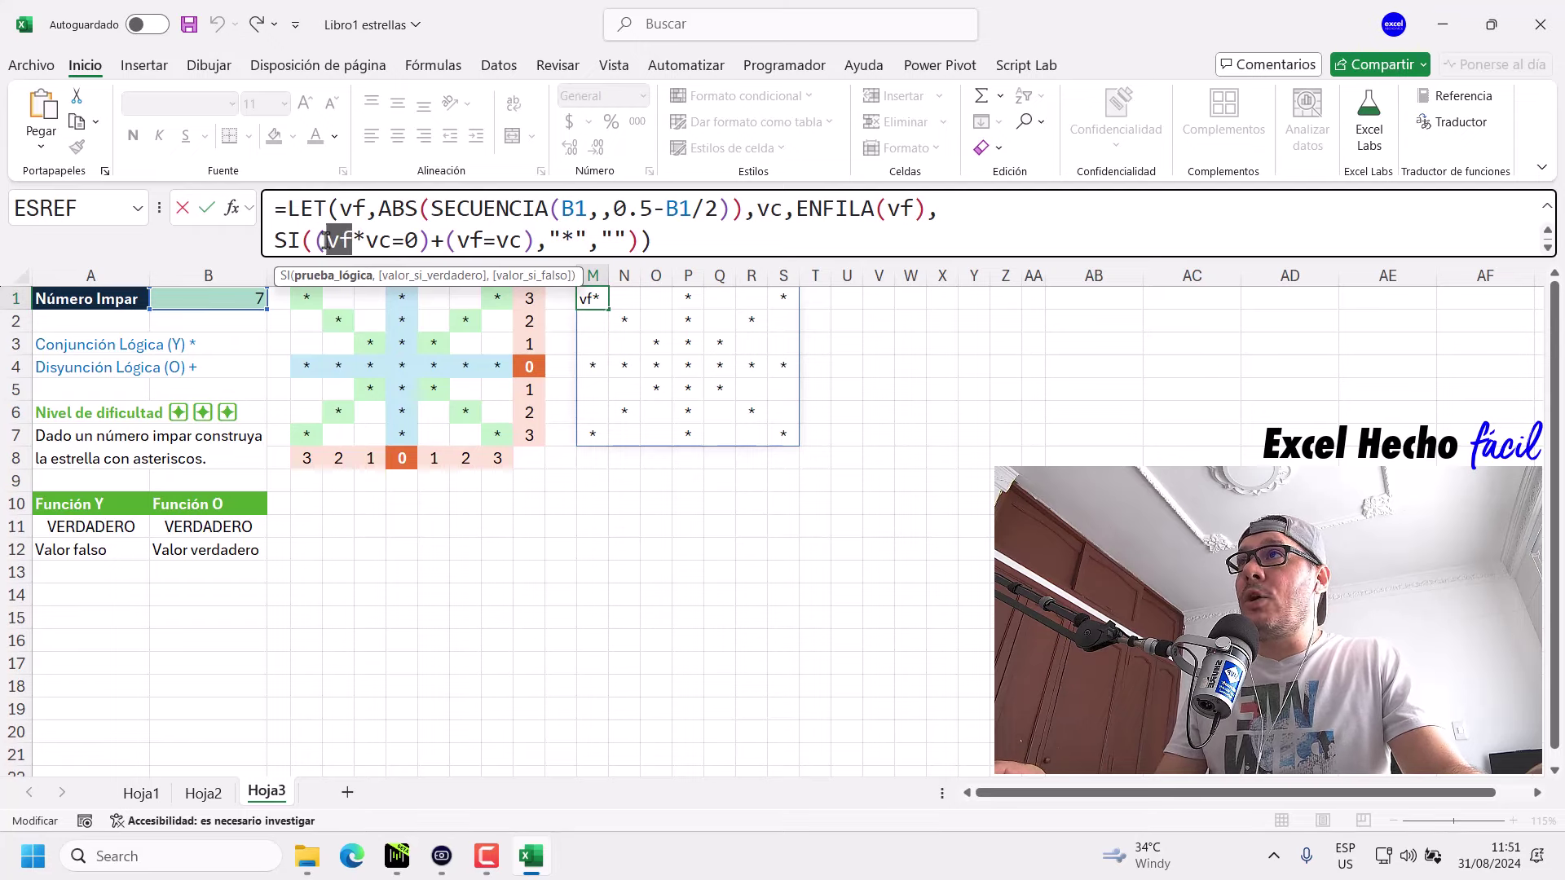
mouse_move(340, 241)
left_click_drag(364, 244, 419, 242)
left_click(438, 244)
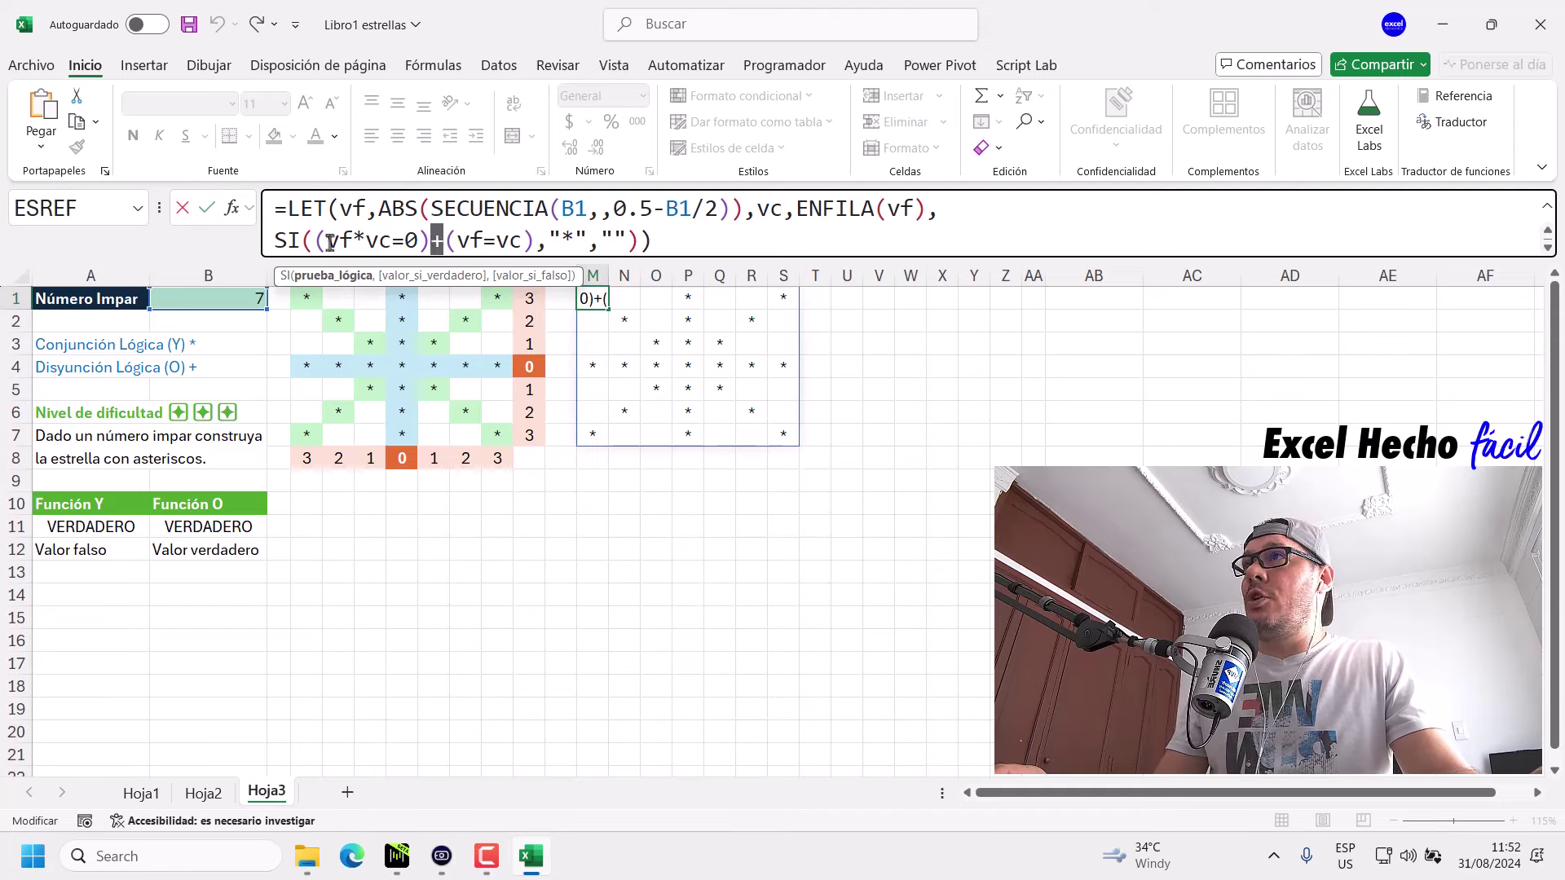
left_click_drag(316, 241, 548, 241)
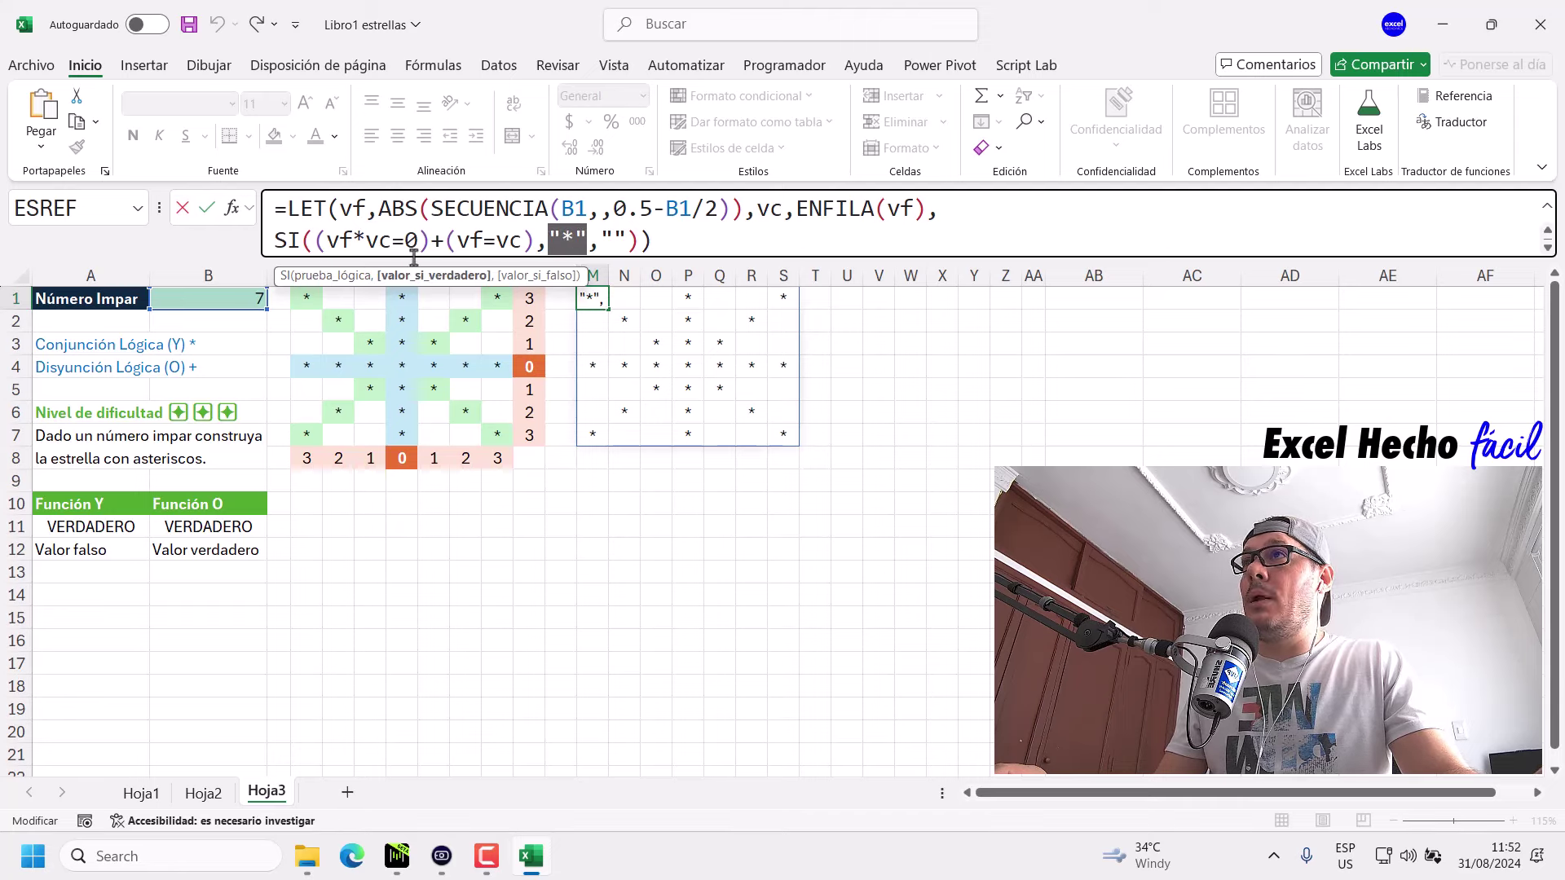
left_click_drag(431, 242, 308, 241)
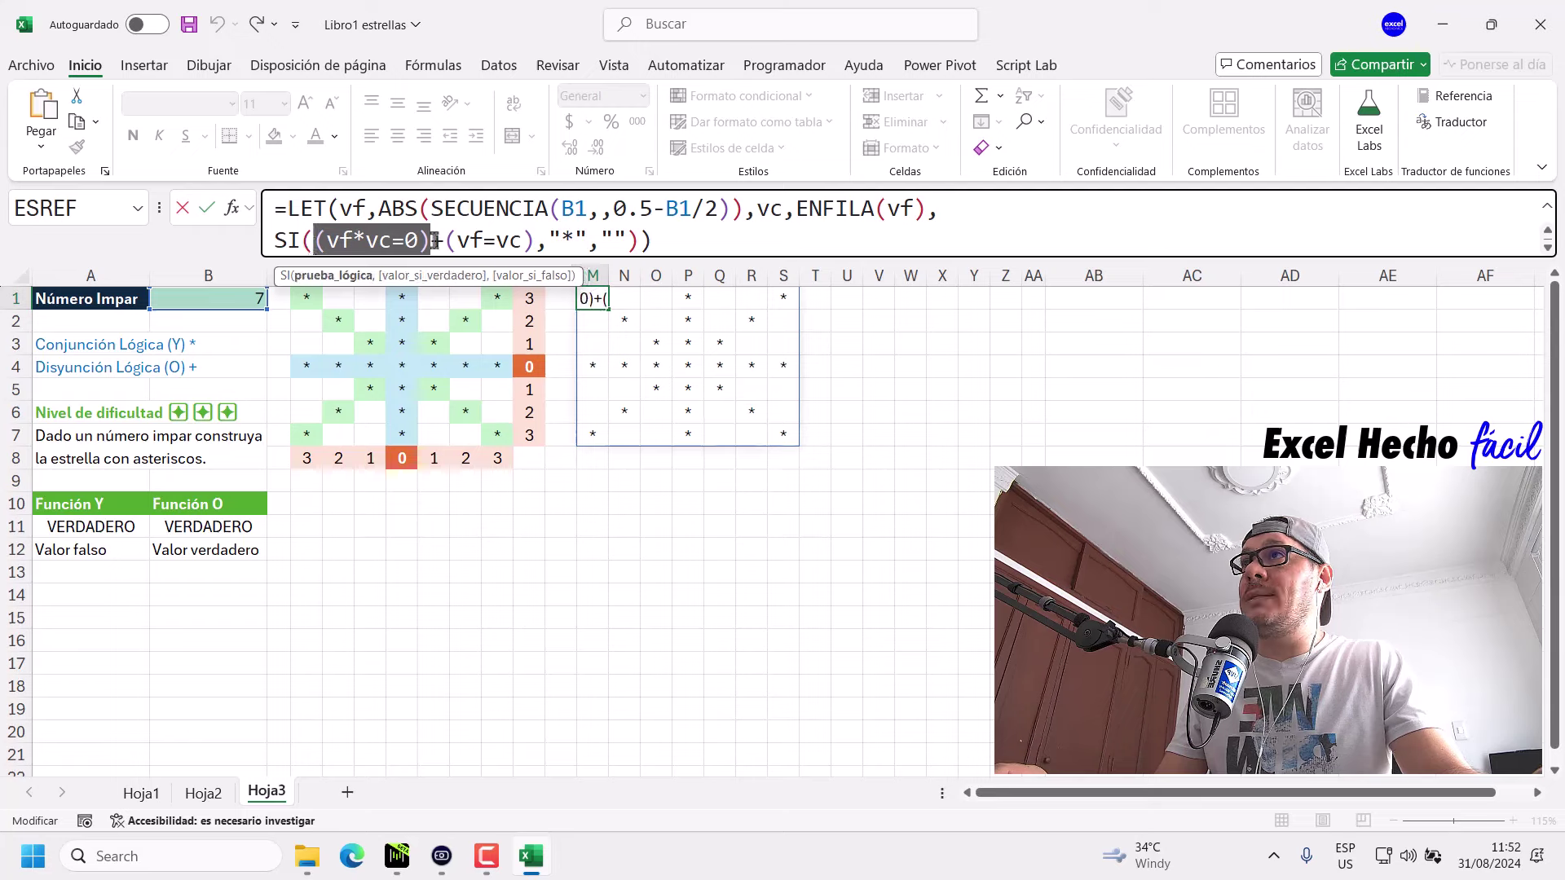
left_click_drag(446, 242, 547, 241)
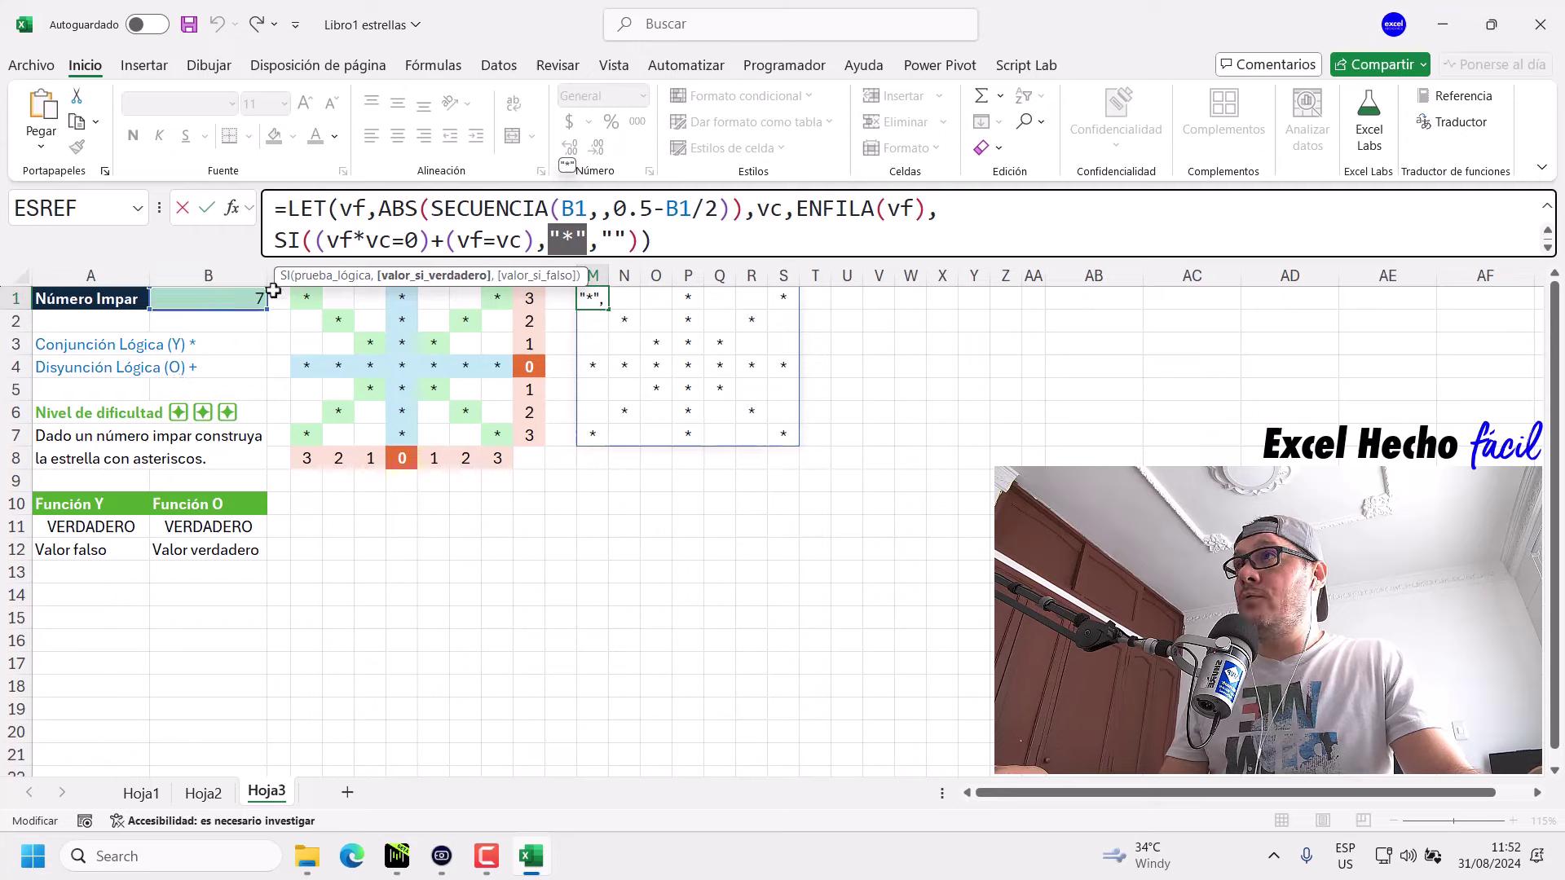
left_click(313, 243)
left_click_drag(313, 243, 425, 241)
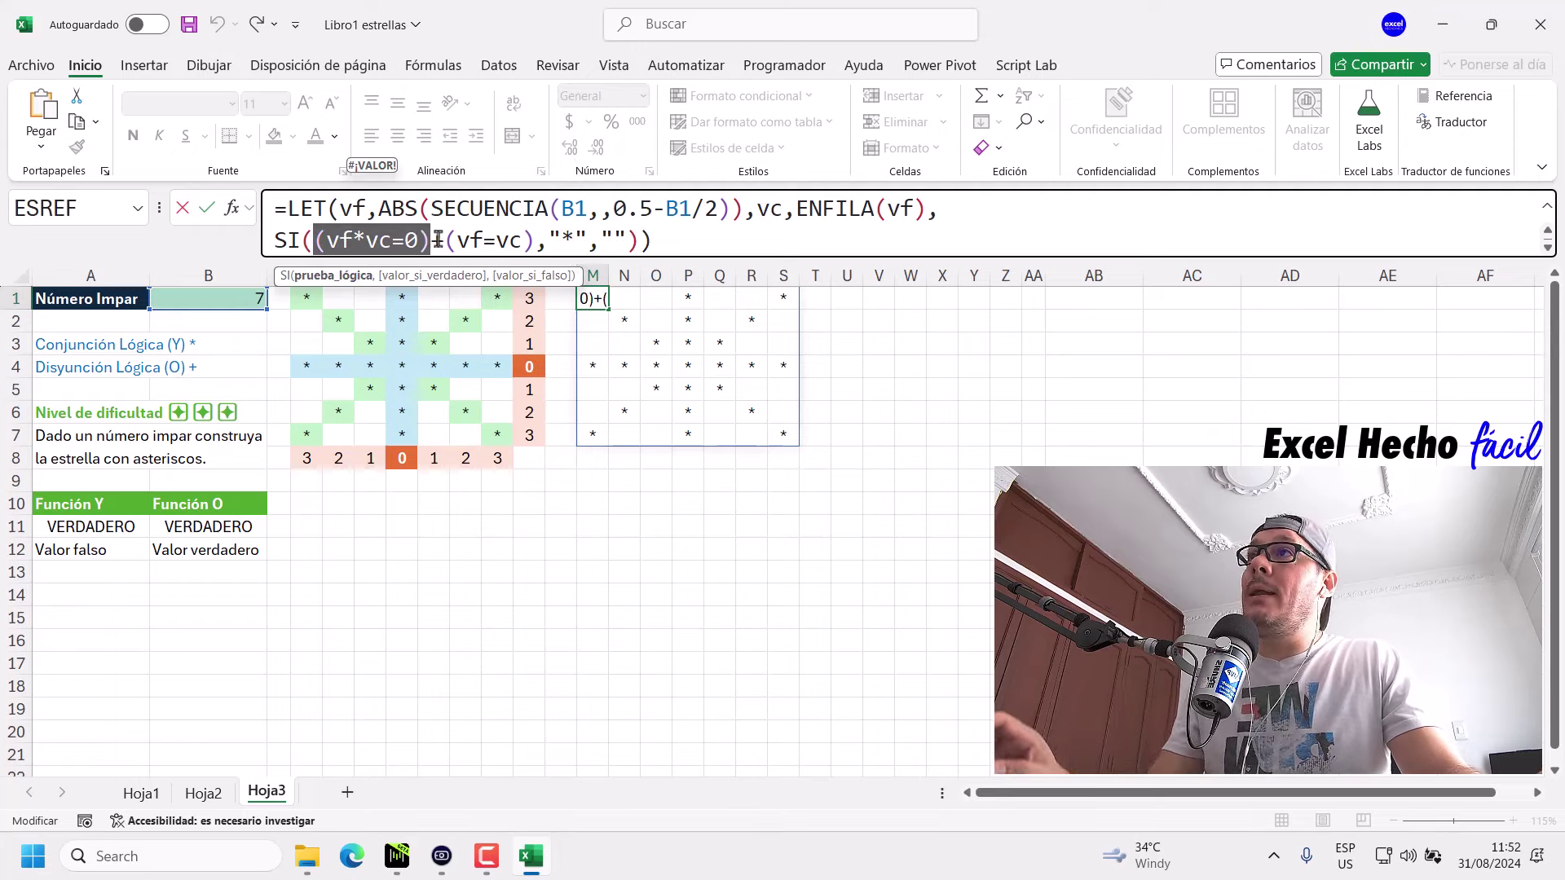
left_click_drag(446, 240, 531, 241)
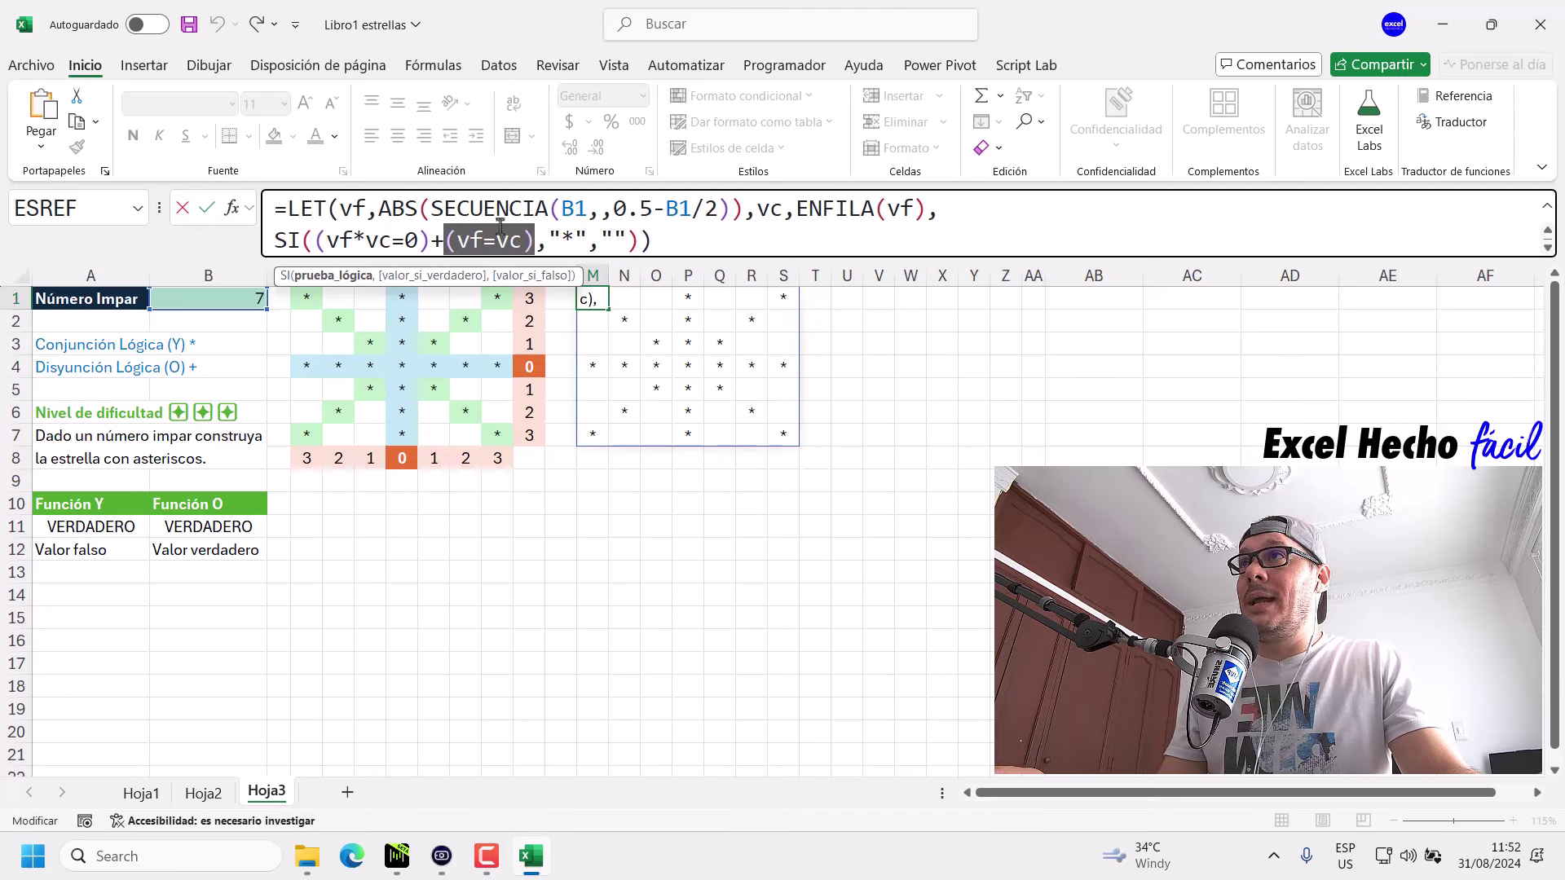
mouse_move(489, 241)
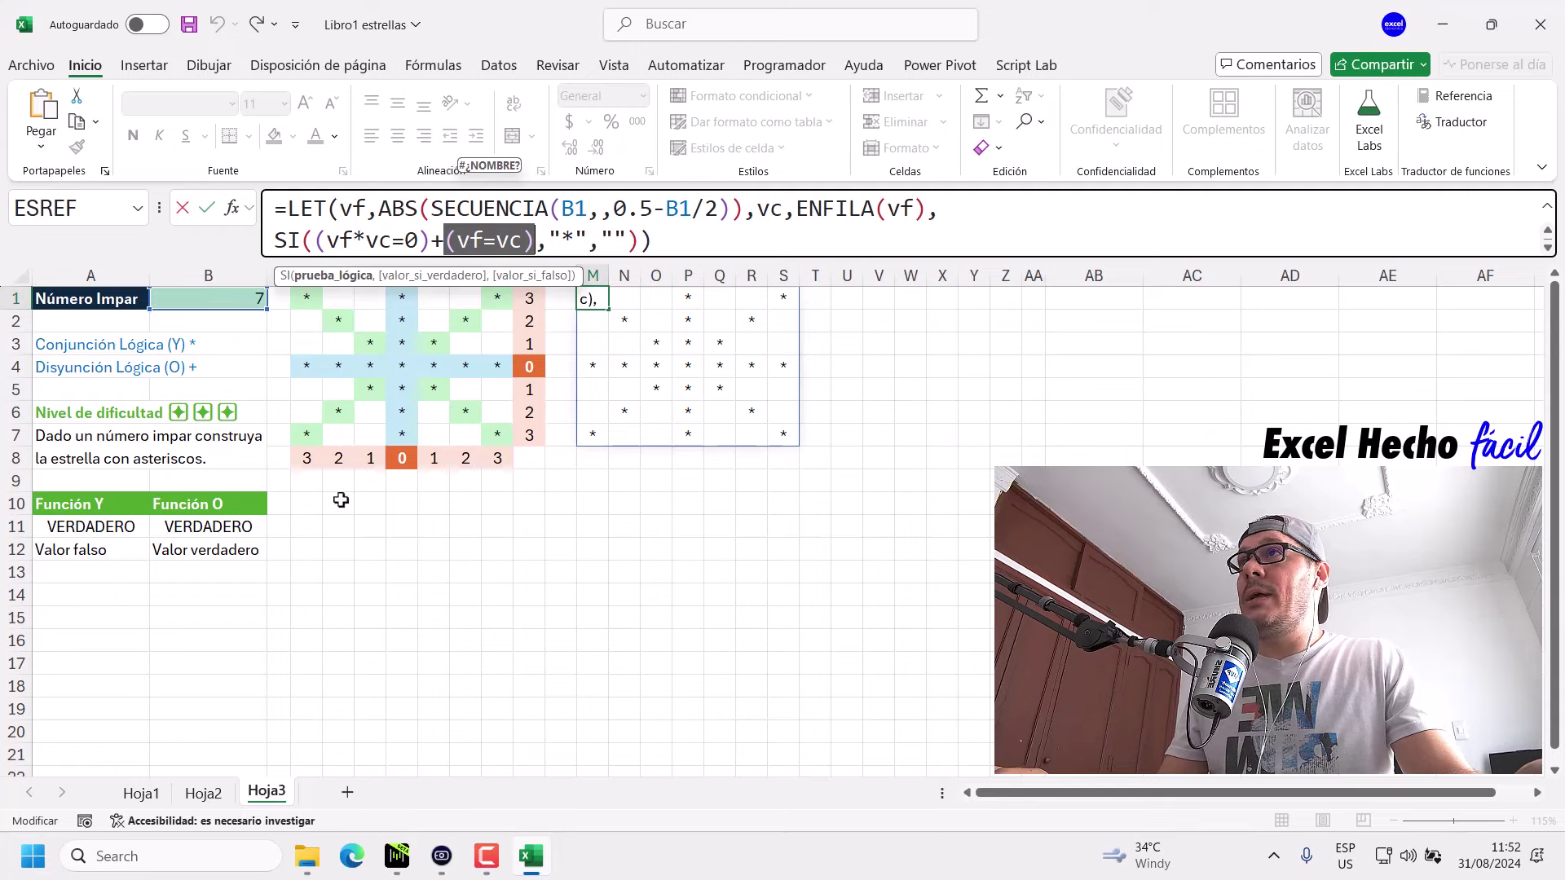
left_click(683, 244)
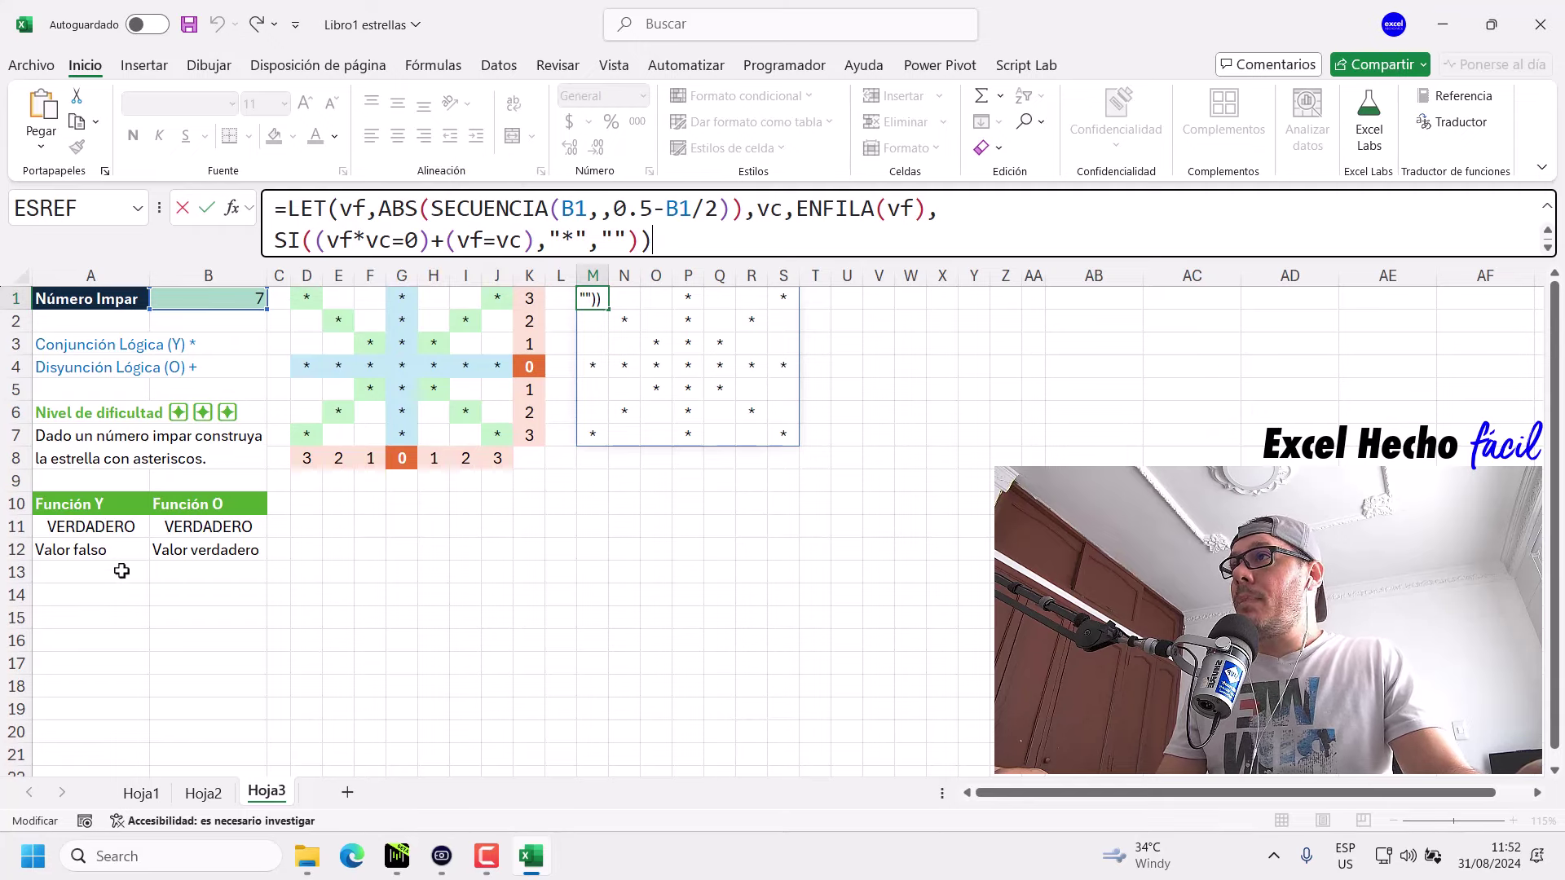